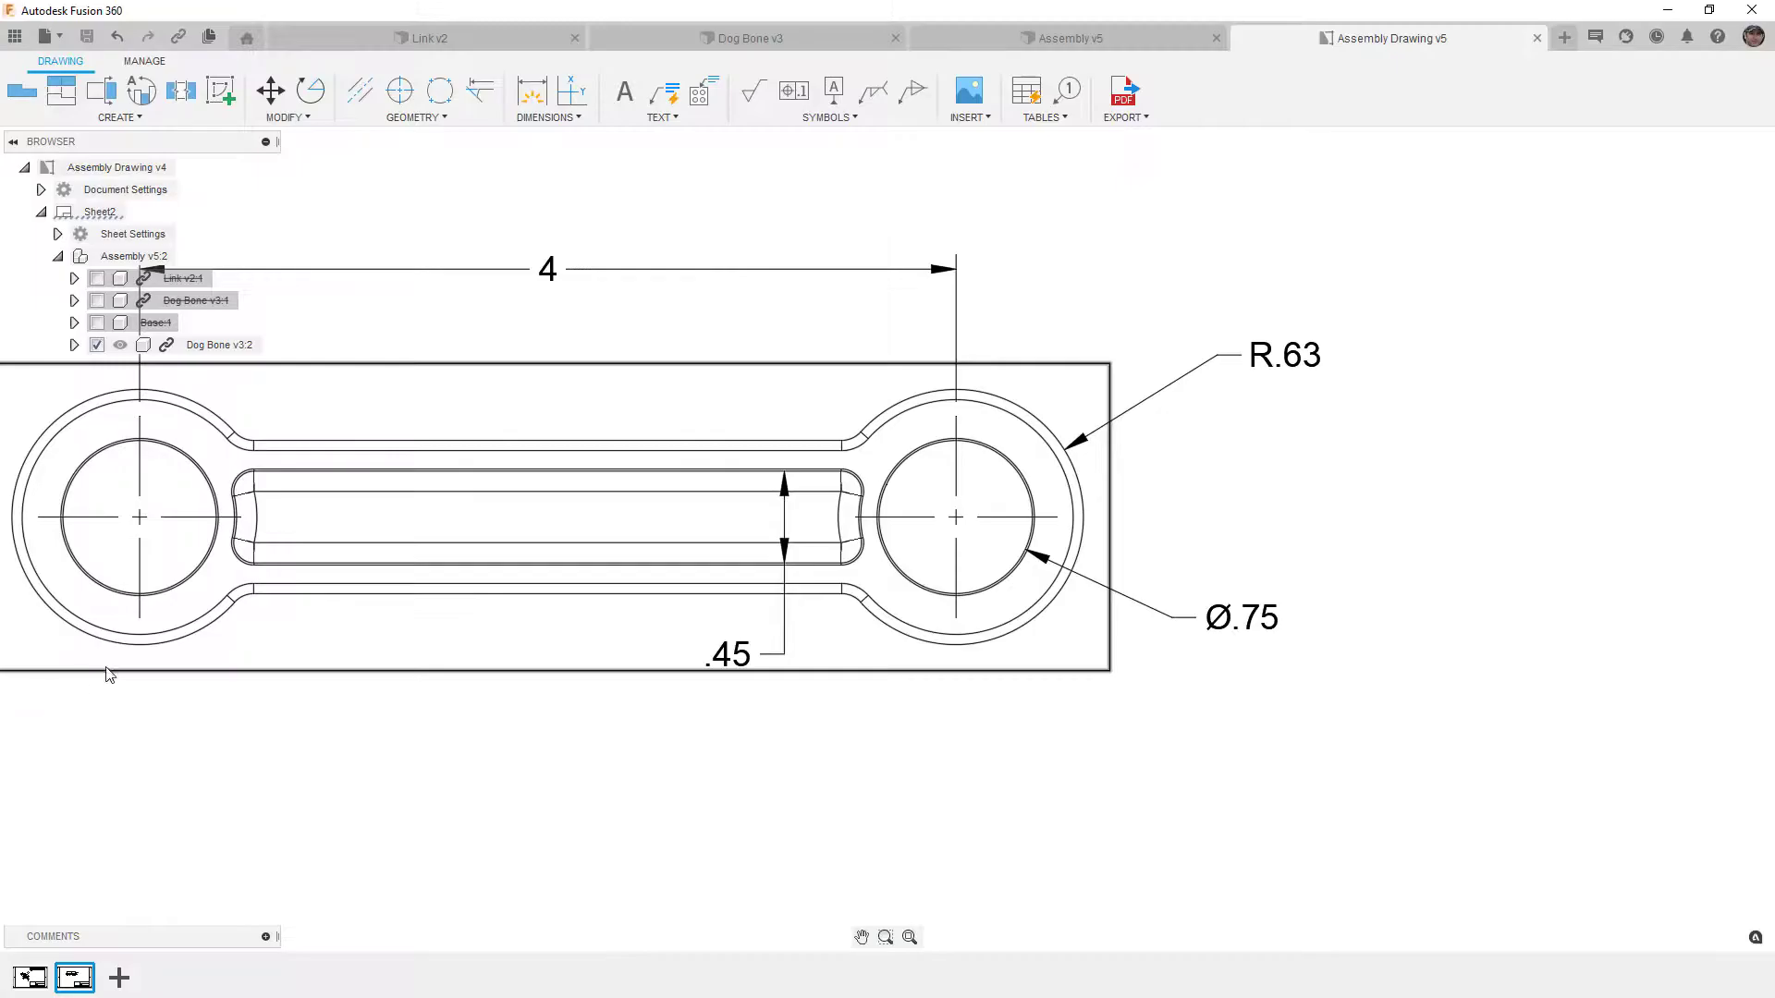
Fit the drawing sheet and export Sheet1's parts list as a CSV file.
{"action": "scroll", "coordinate": [1015, 535], "scroll_direction": "down", "scroll_amount": 5}
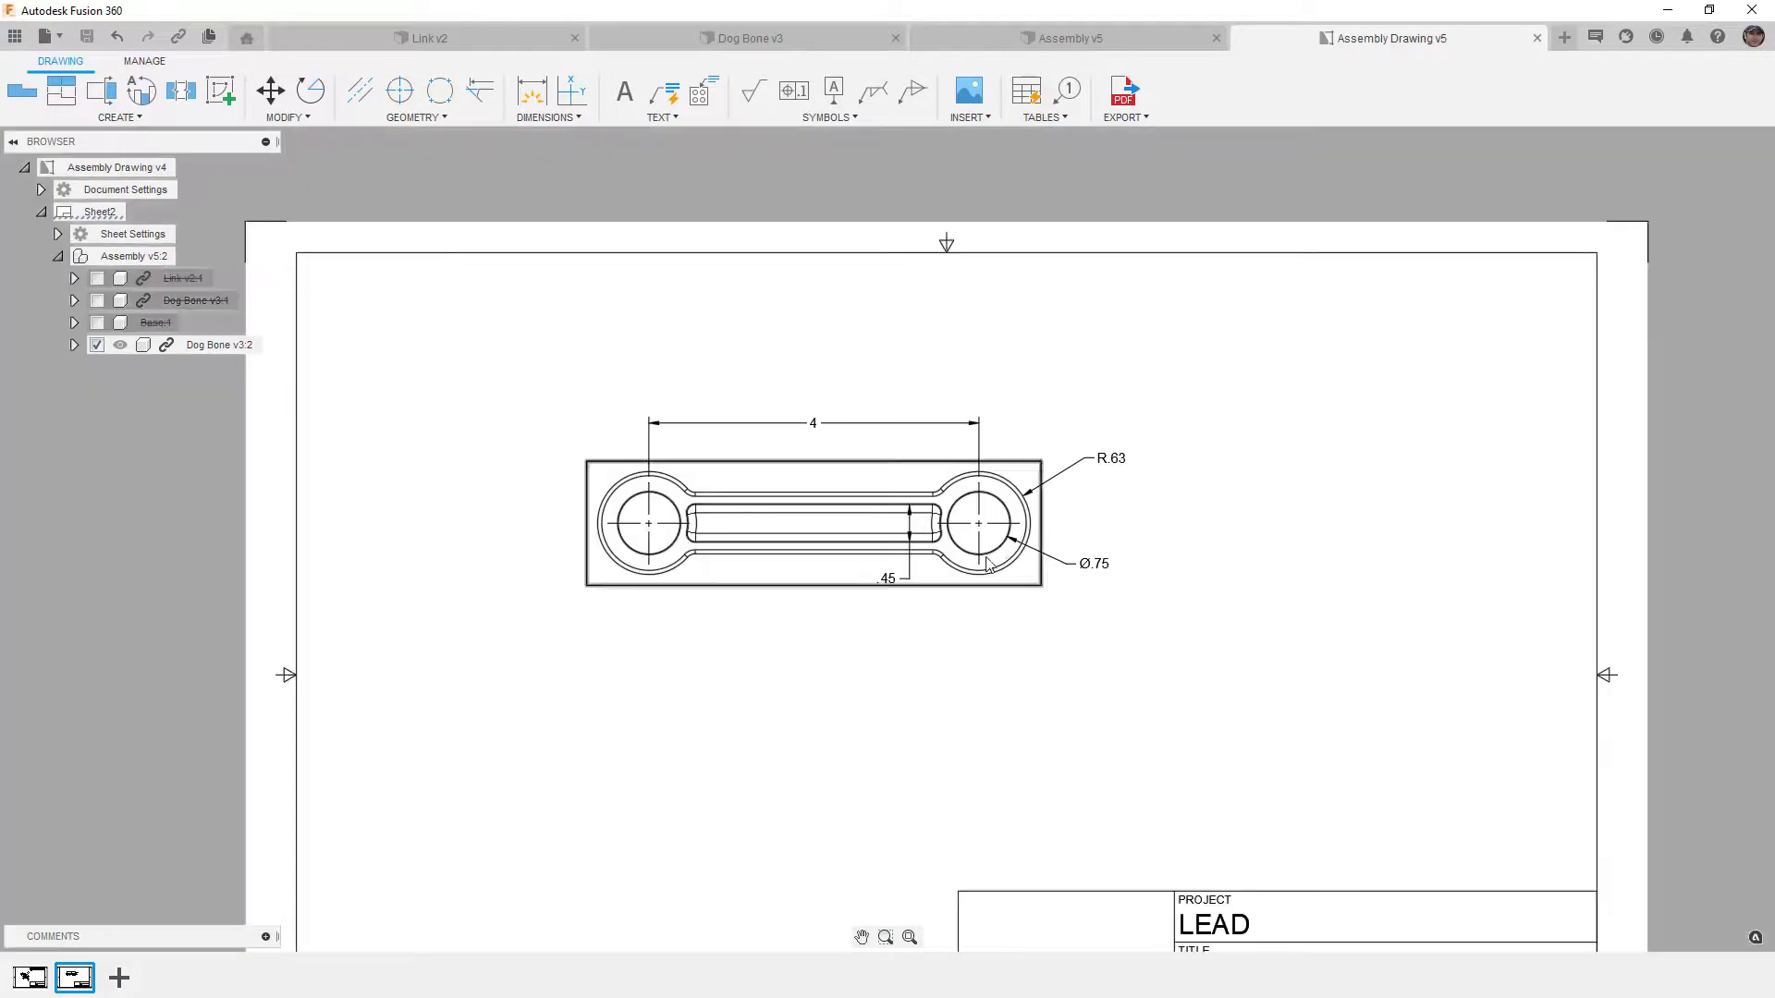
{"action": "key", "text": "F6"}
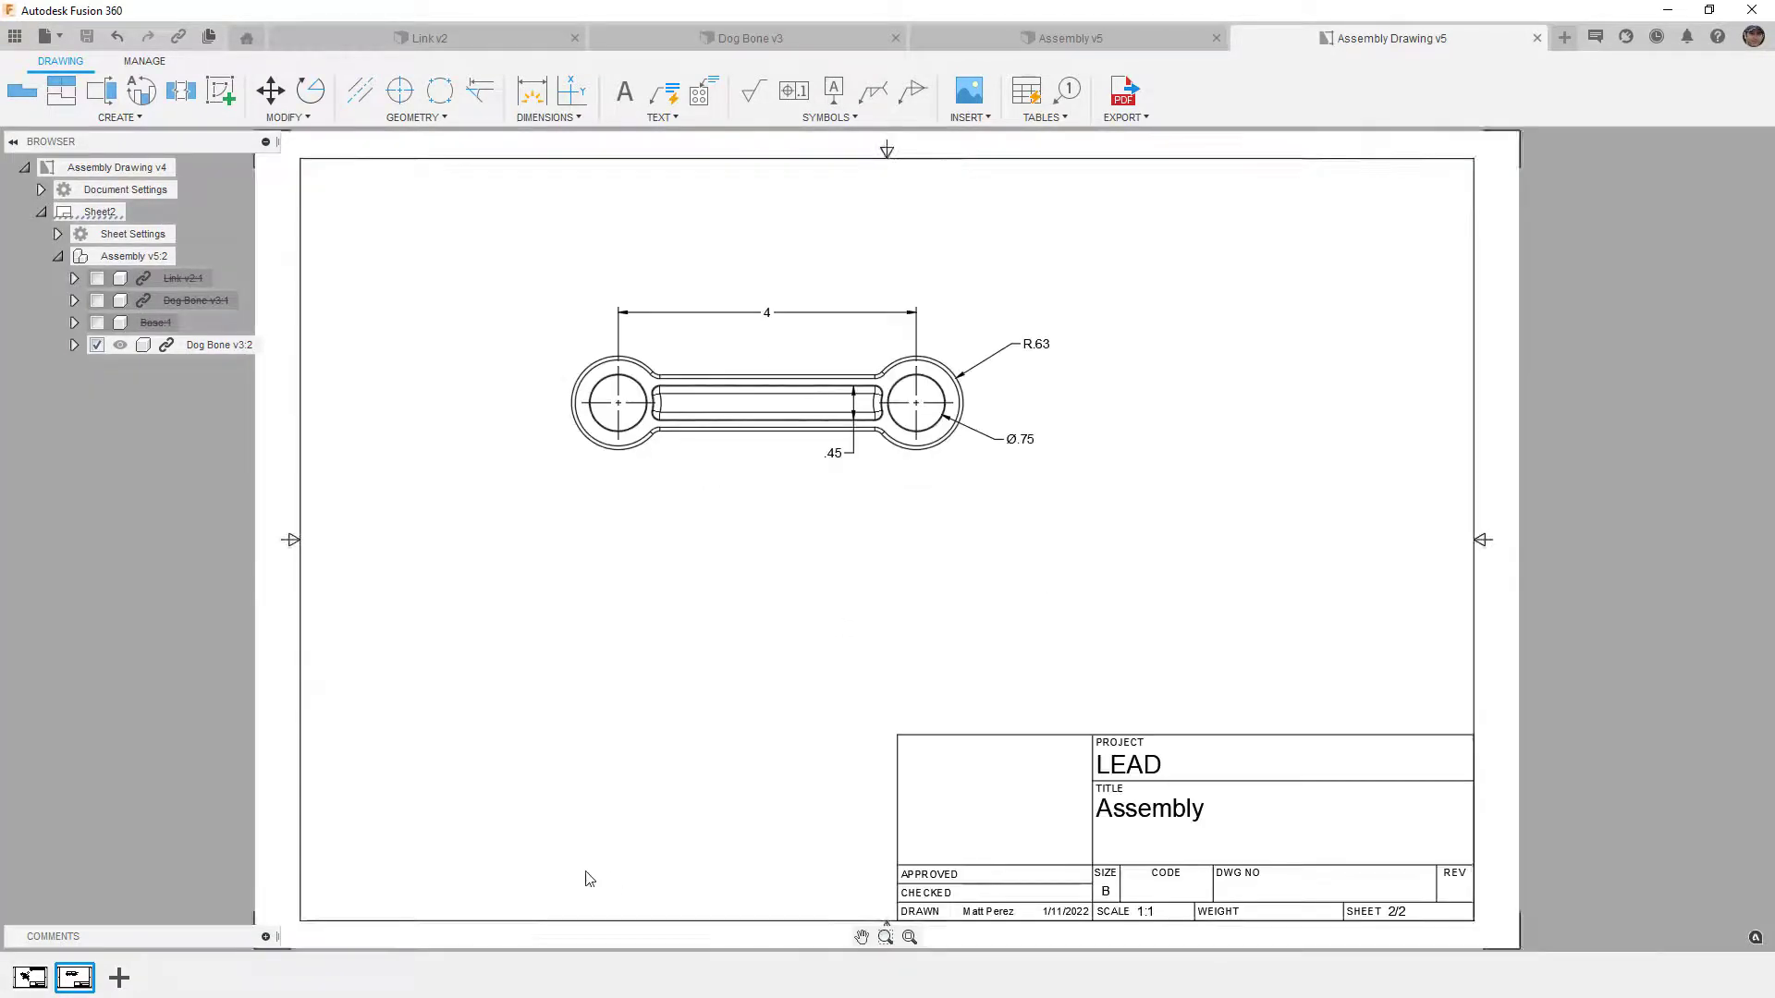
{"action": "left_click", "coordinate": [44, 982]}
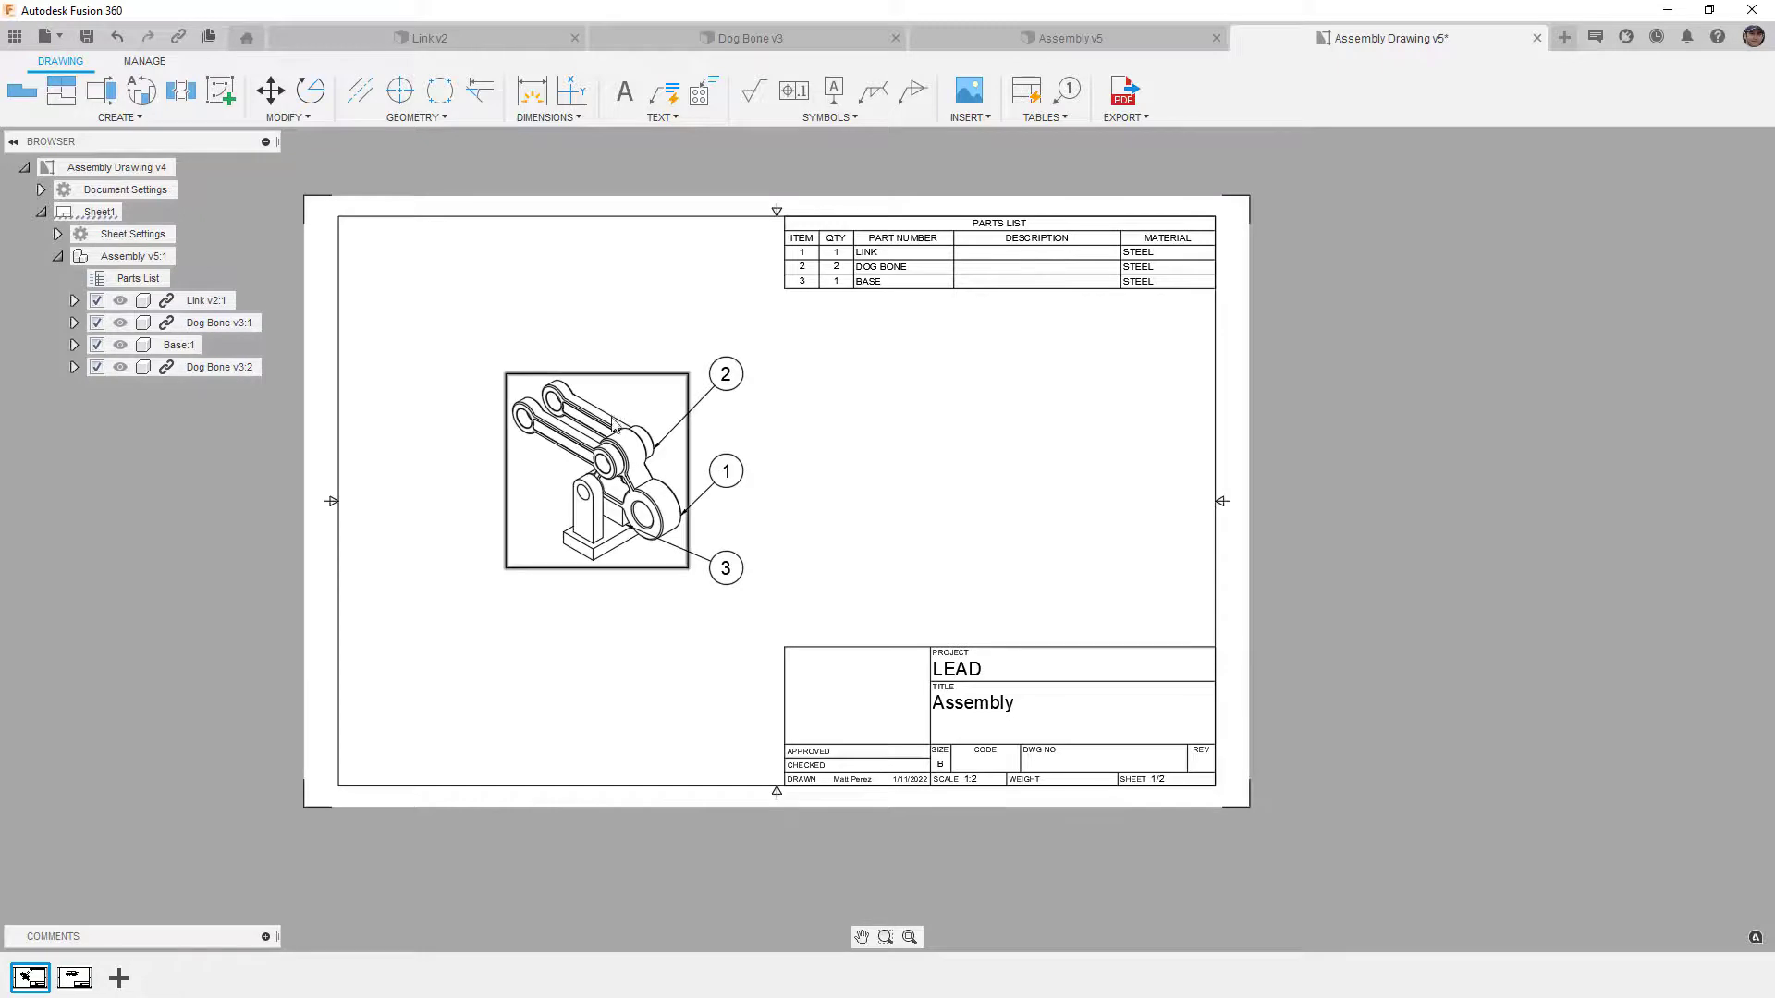
{"action": "left_click", "coordinate": [881, 296]}
{"action": "left_click", "coordinate": [1126, 116]}
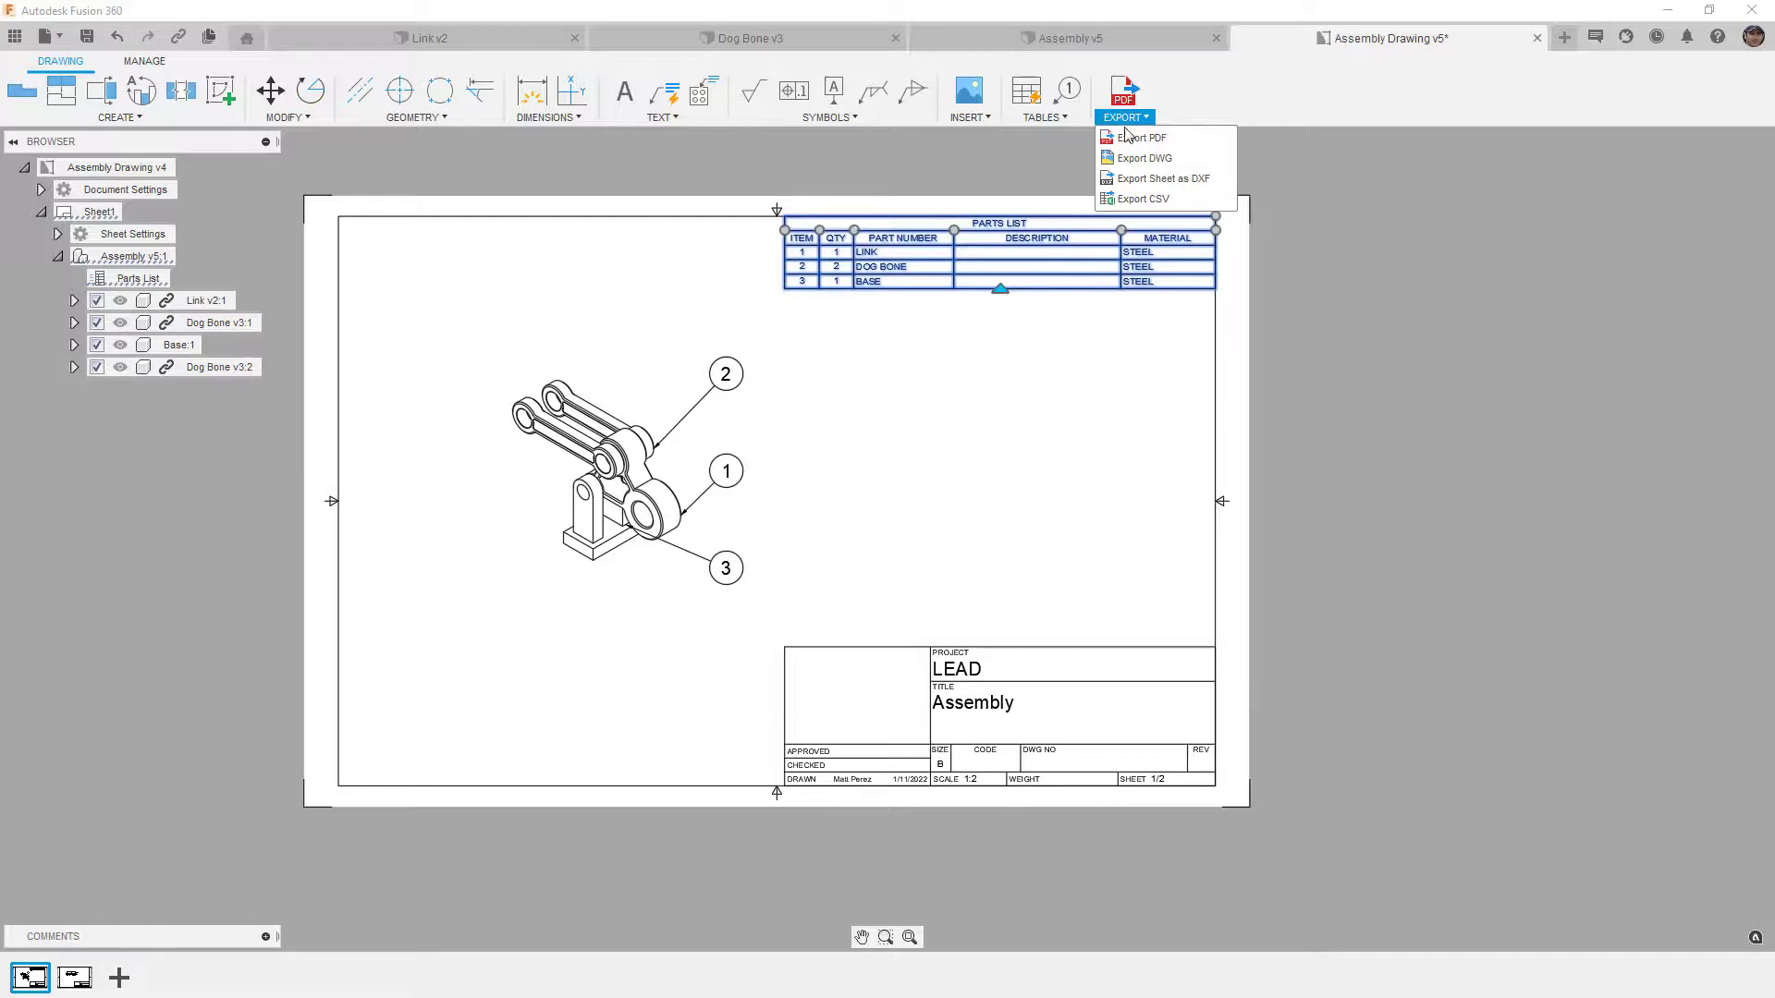
{"action": "left_click", "coordinate": [1135, 200]}
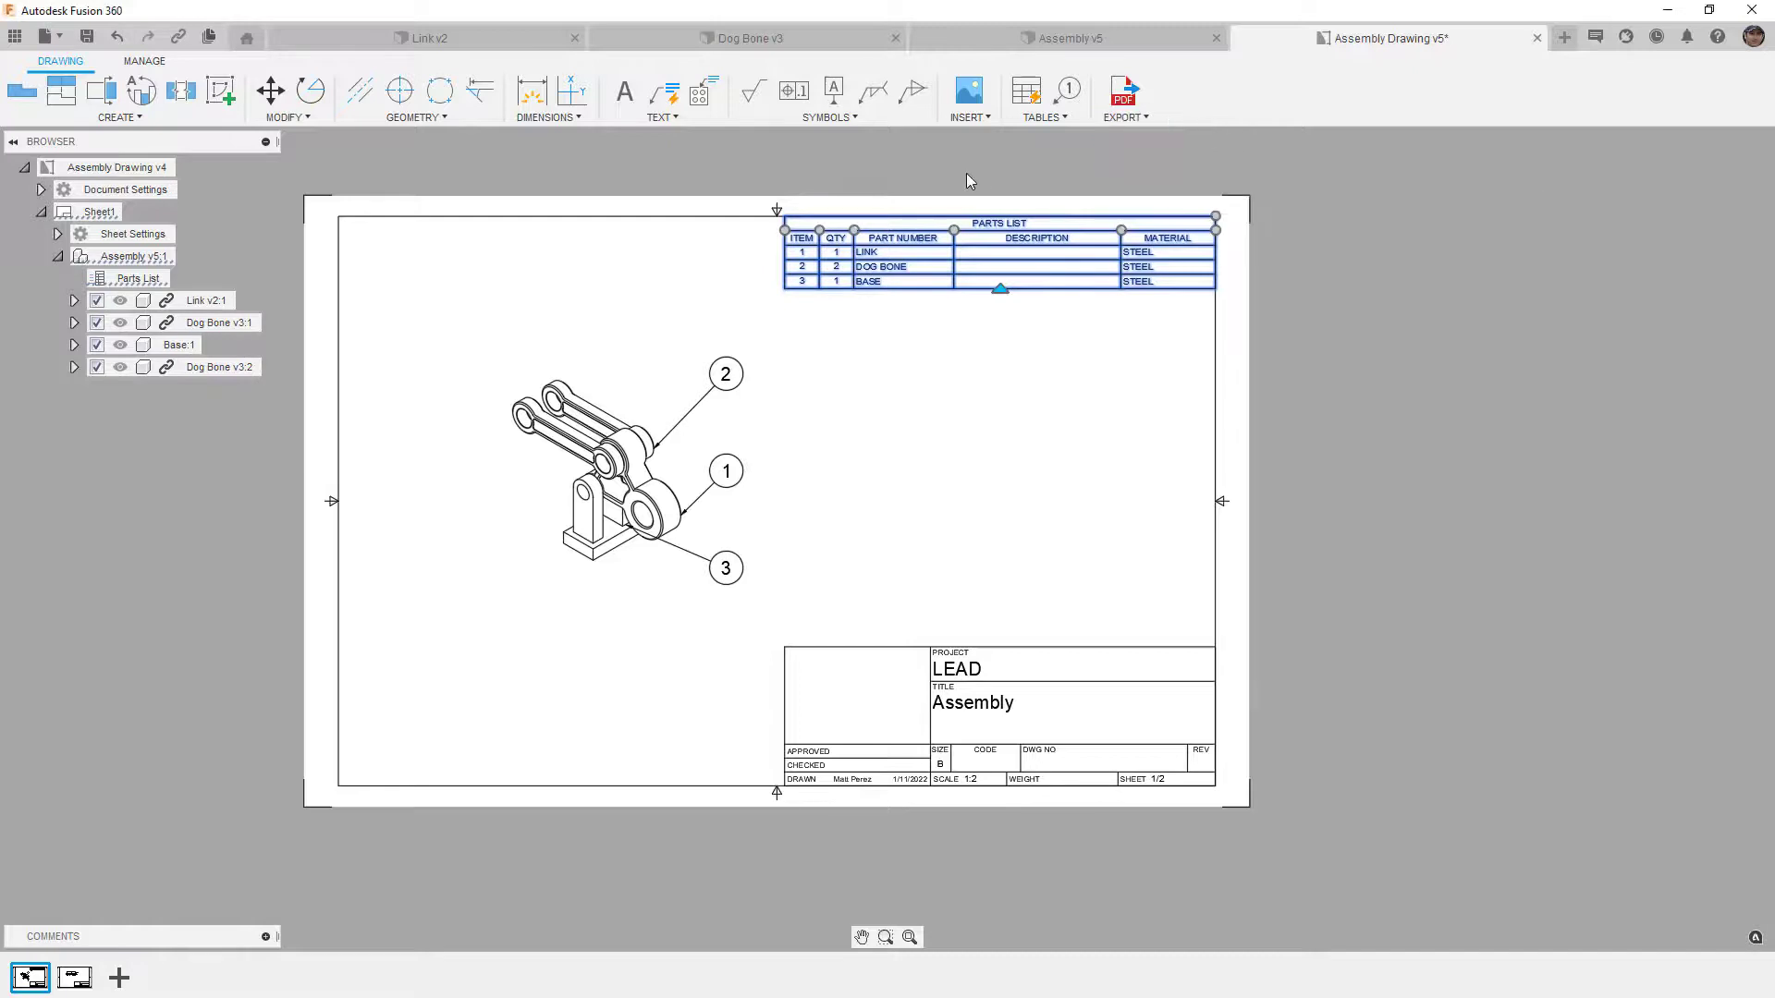
Check the dog bone sheet, return to the assembly sheet, then switch to the Assembly v5 model.
{"action": "left_click", "coordinate": [76, 979]}
{"action": "left_click", "coordinate": [37, 980]}
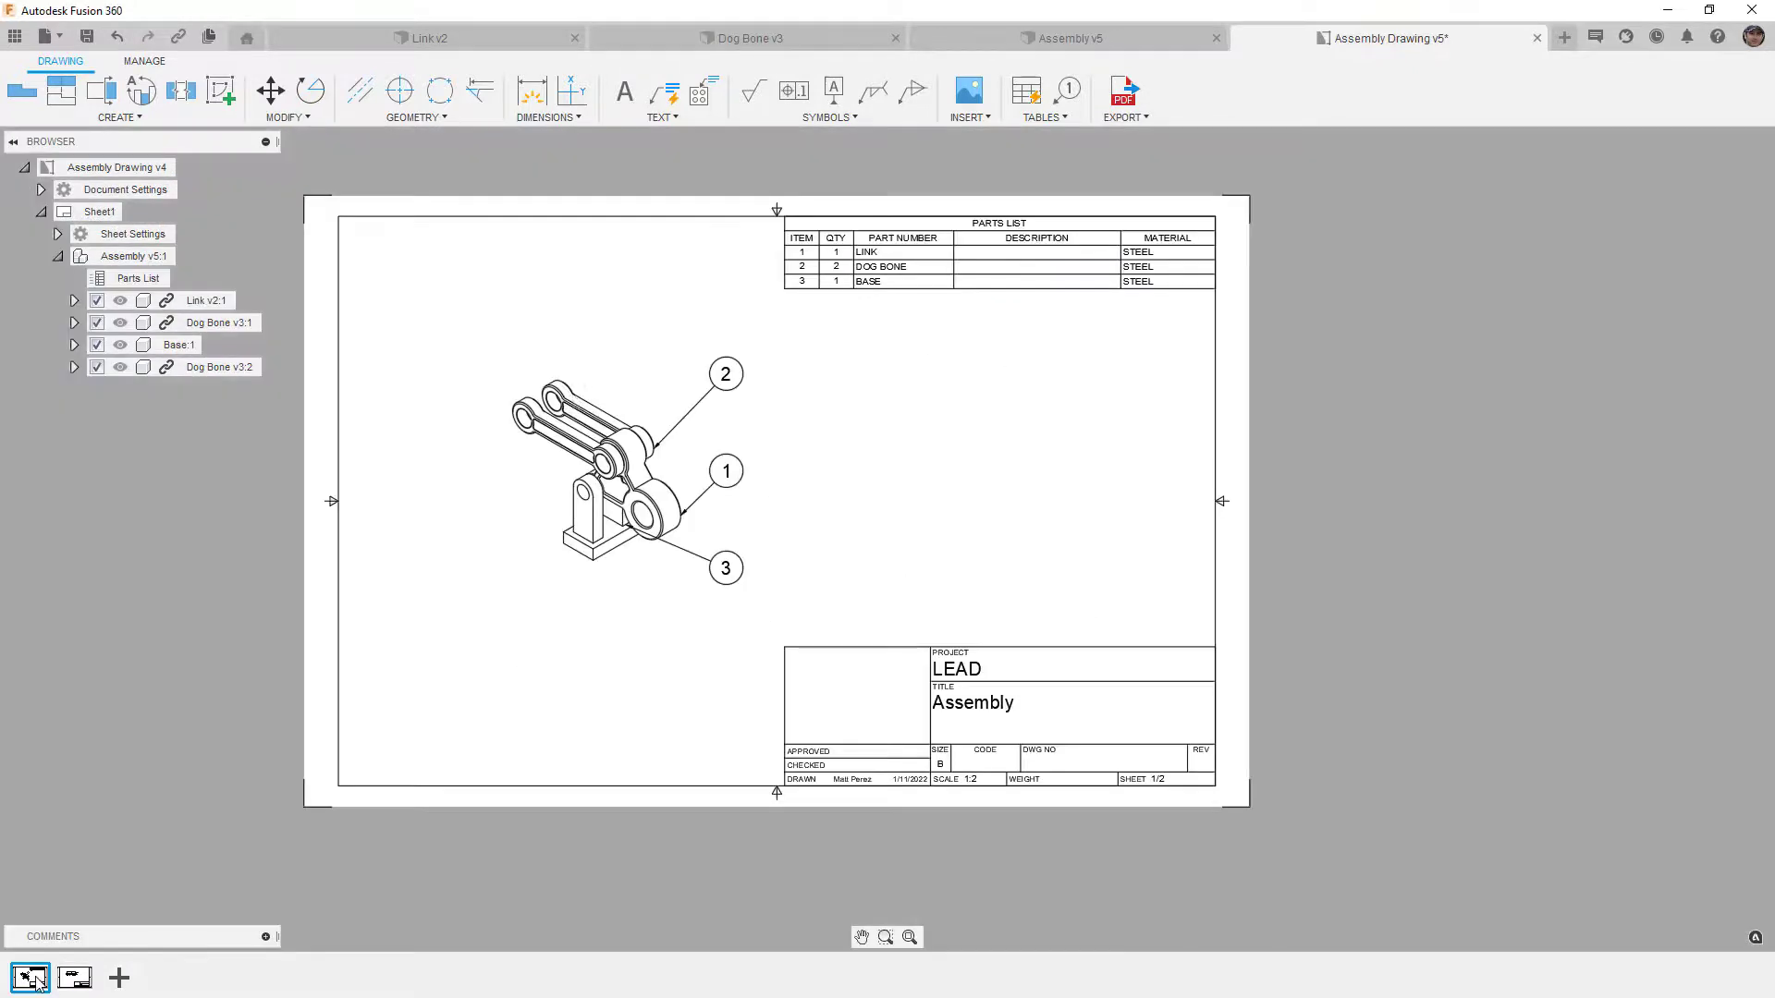
{"action": "left_click", "coordinate": [1015, 41]}
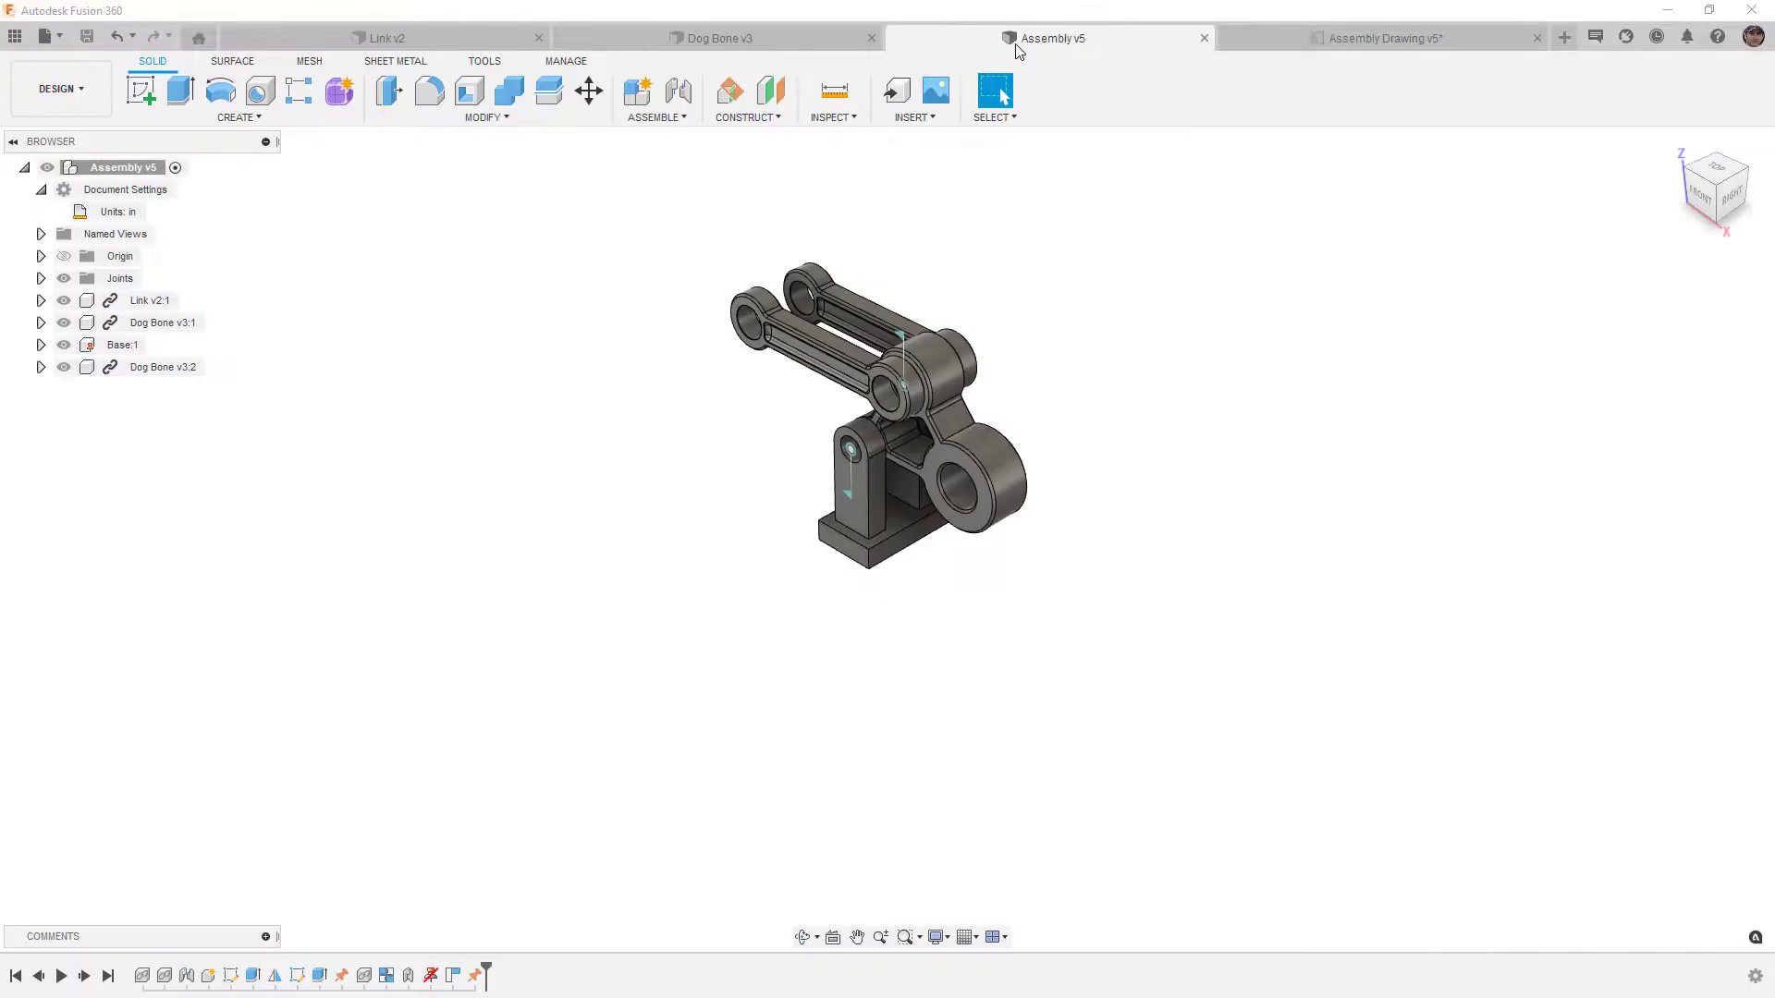
Select Base:1 and play the assembly animation in the Animation workspace.
{"action": "left_click", "coordinate": [134, 346]}
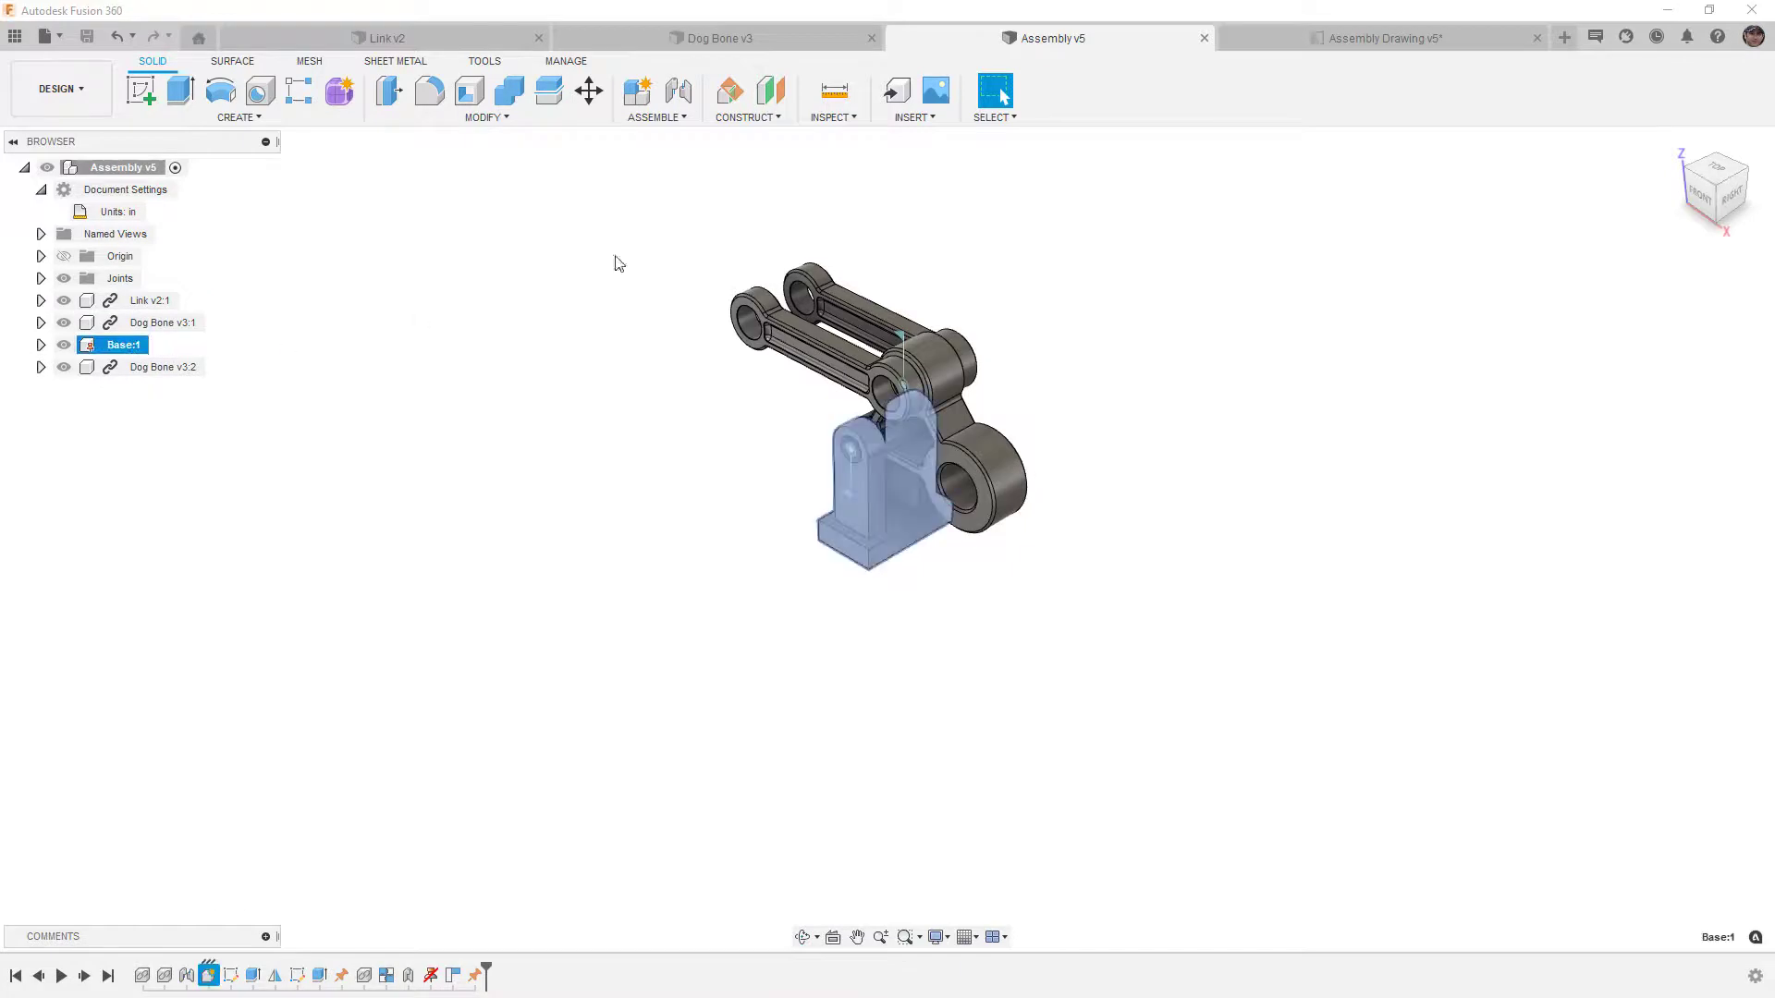
{"action": "left_click", "coordinate": [92, 106]}
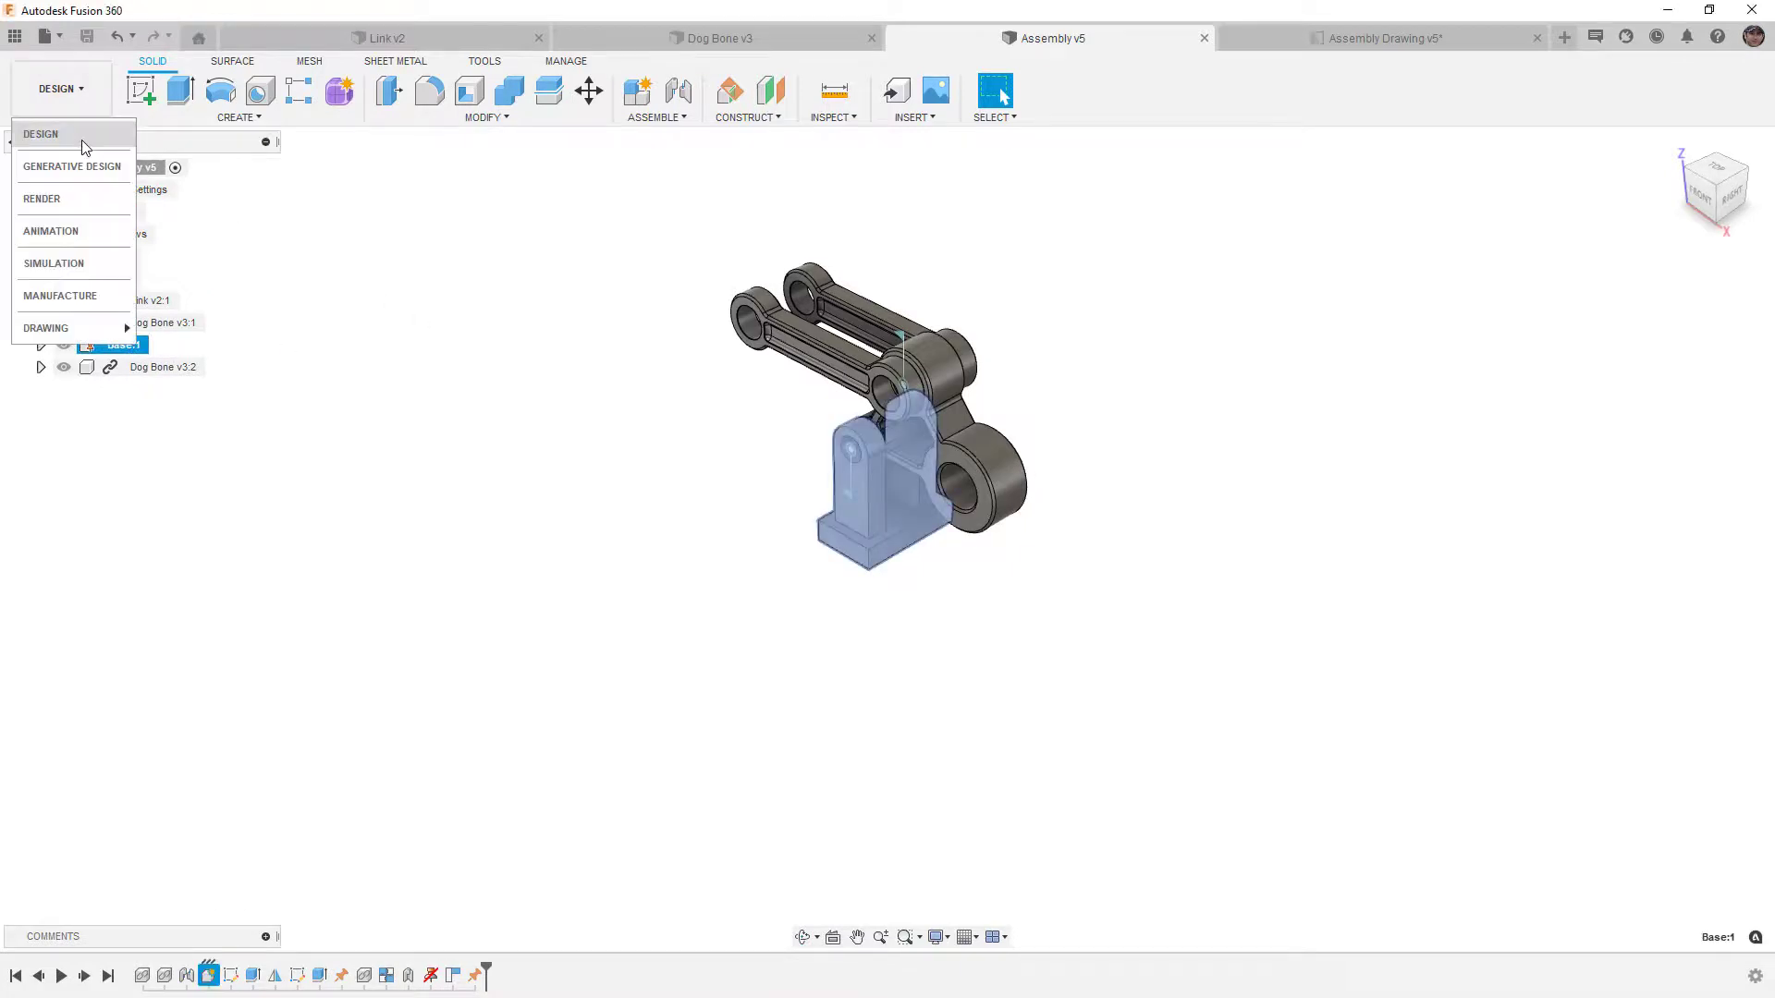
{"action": "left_click", "coordinate": [74, 230]}
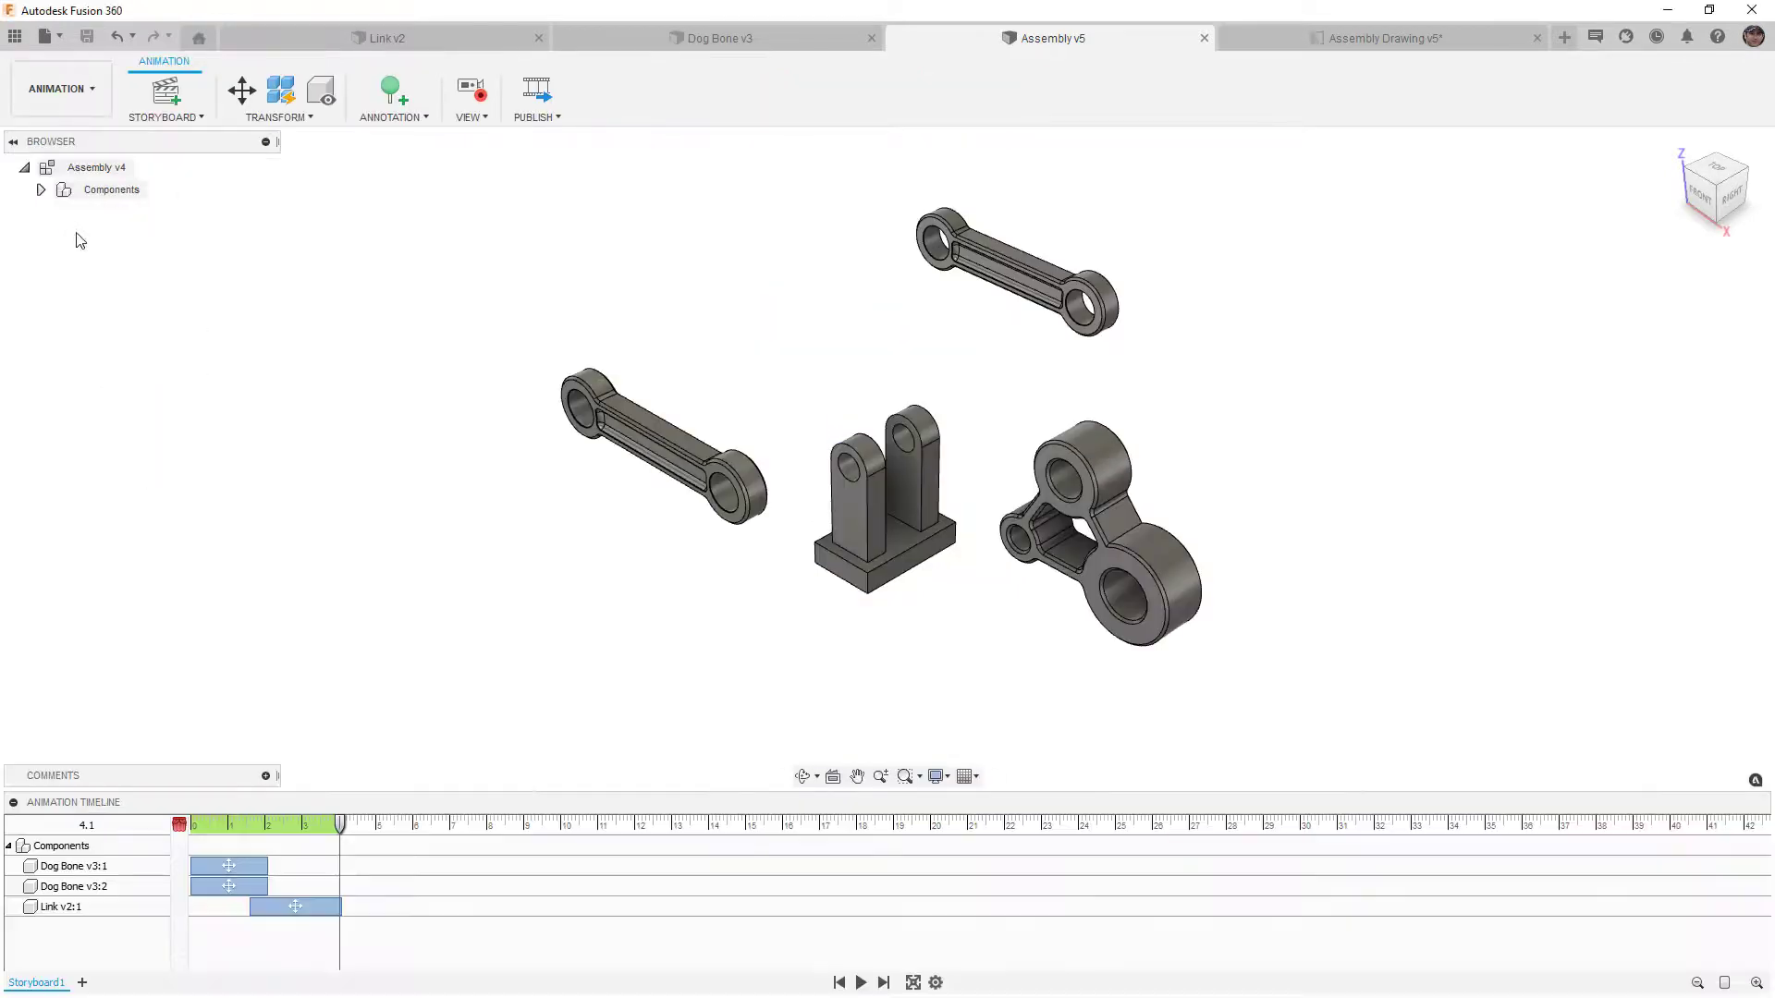
{"action": "left_click", "coordinate": [860, 982]}
Return to the Design workspace and switch to the Dog Bone v3 document.
{"action": "left_click", "coordinate": [108, 102]}
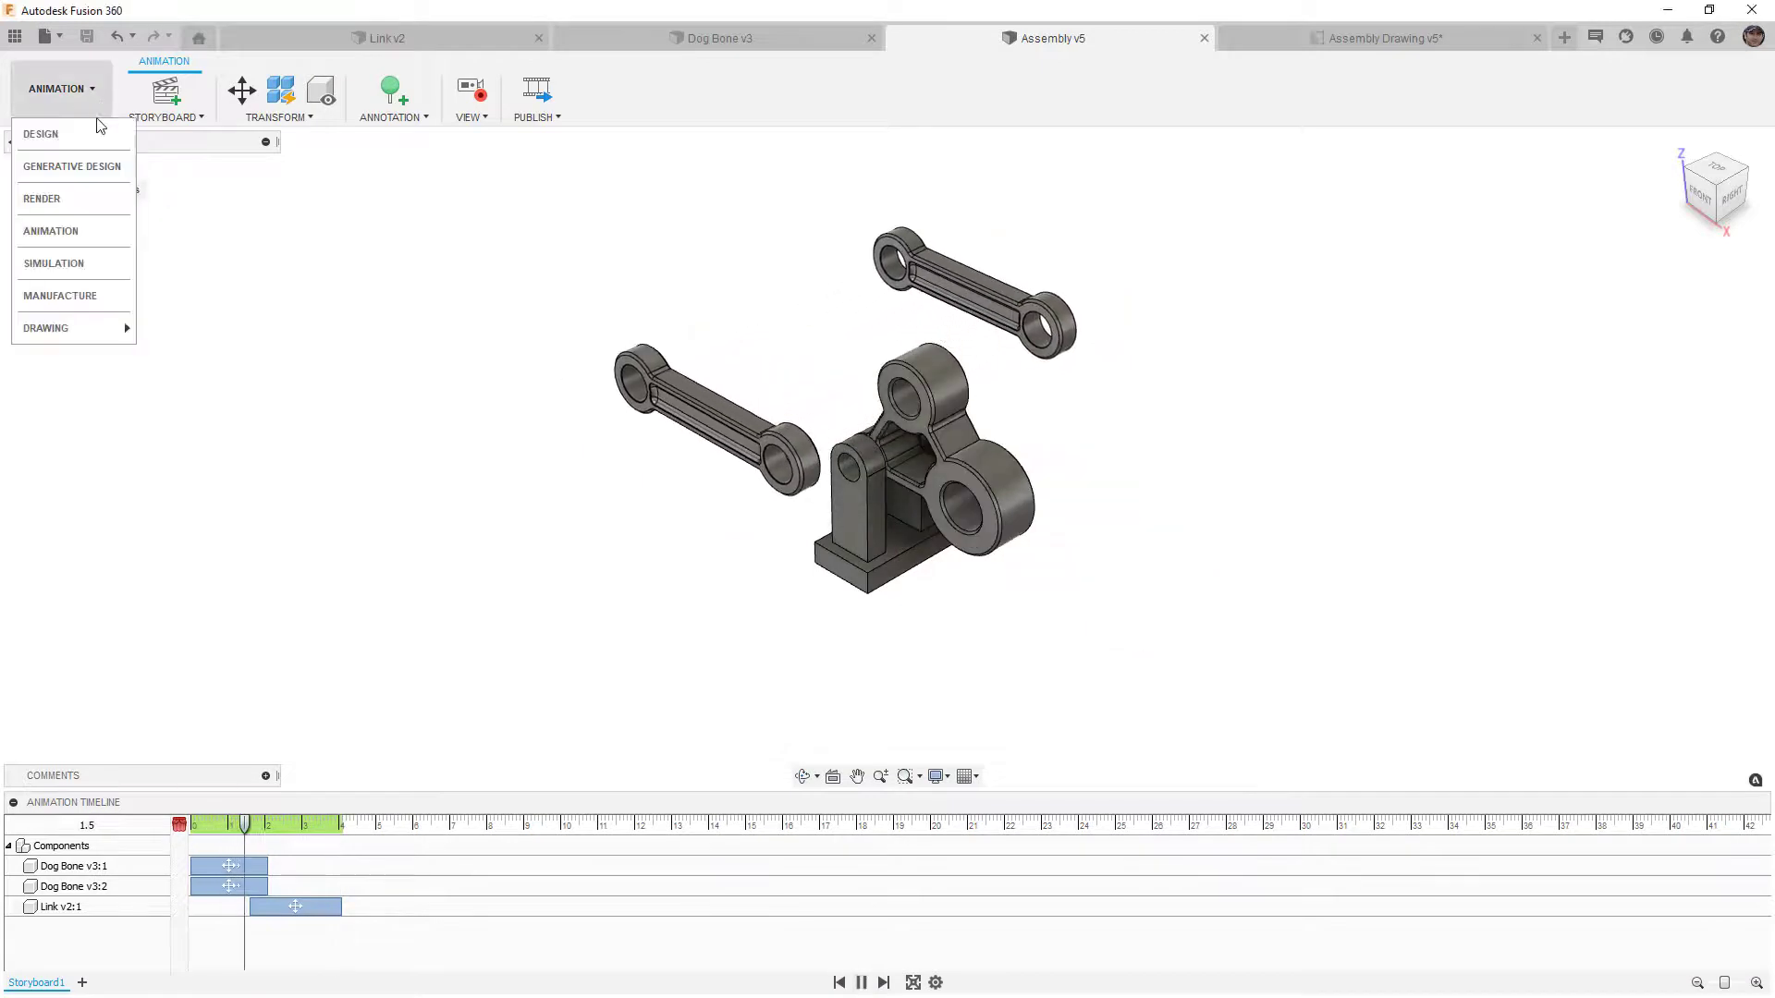
{"action": "left_click", "coordinate": [87, 135]}
{"action": "left_click", "coordinate": [728, 38]}
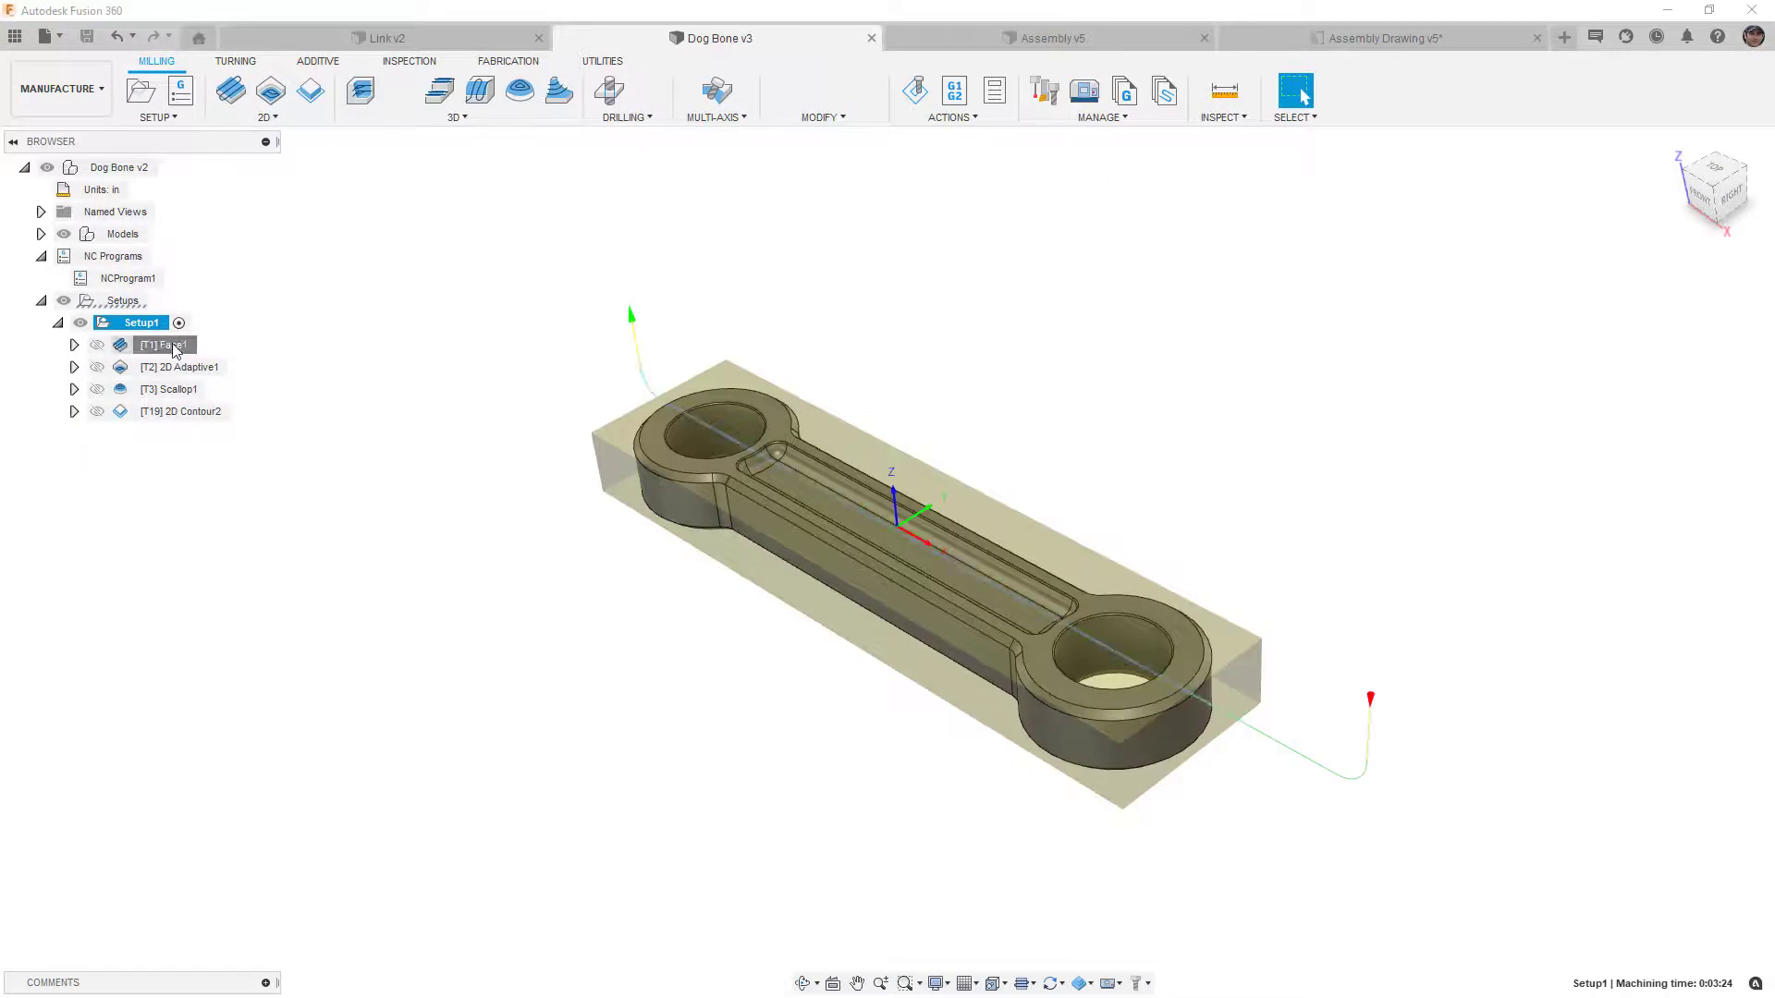
Review the Face1, 2D Adaptive1, Scallop1 and 2D Contour2 operations under Setup1.
{"action": "left_click", "coordinate": [171, 346]}
{"action": "left_click", "coordinate": [174, 368]}
{"action": "left_click", "coordinate": [171, 389]}
{"action": "left_click", "coordinate": [176, 412]}
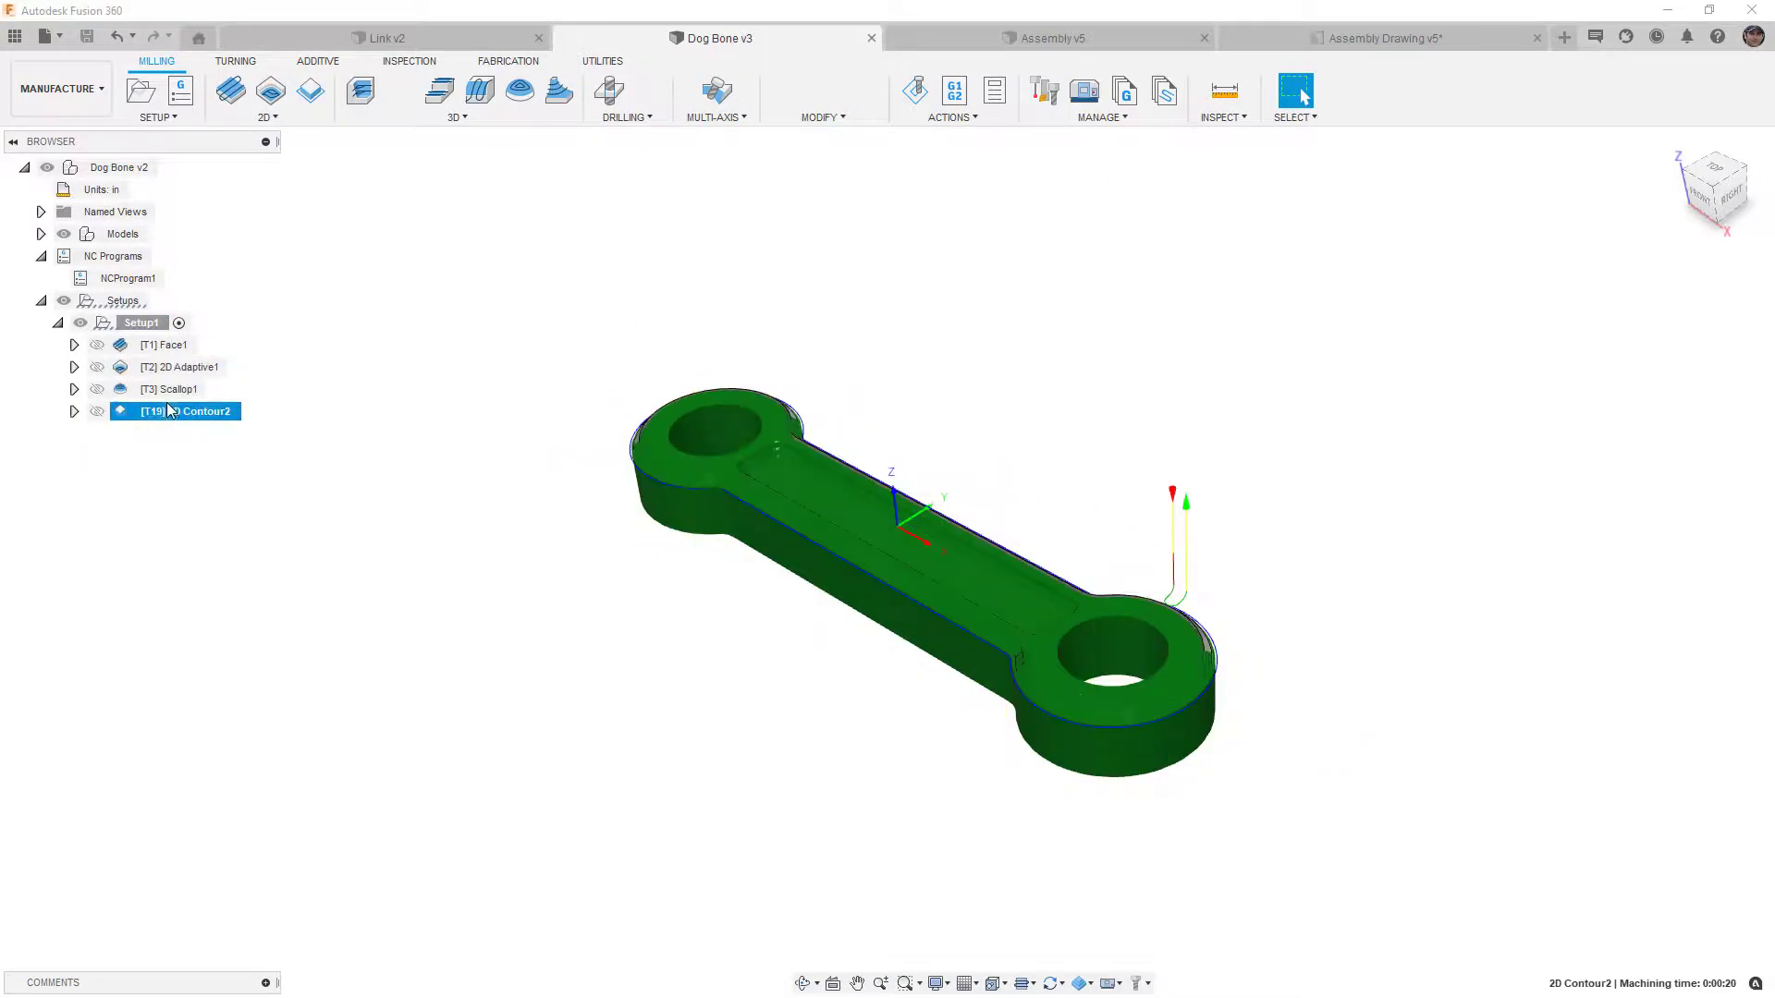
Generate NCProgram1's setup sheet and switch to the Link v2 document.
{"action": "left_click", "coordinate": [127, 278]}
{"action": "right_click", "coordinate": [131, 282]}
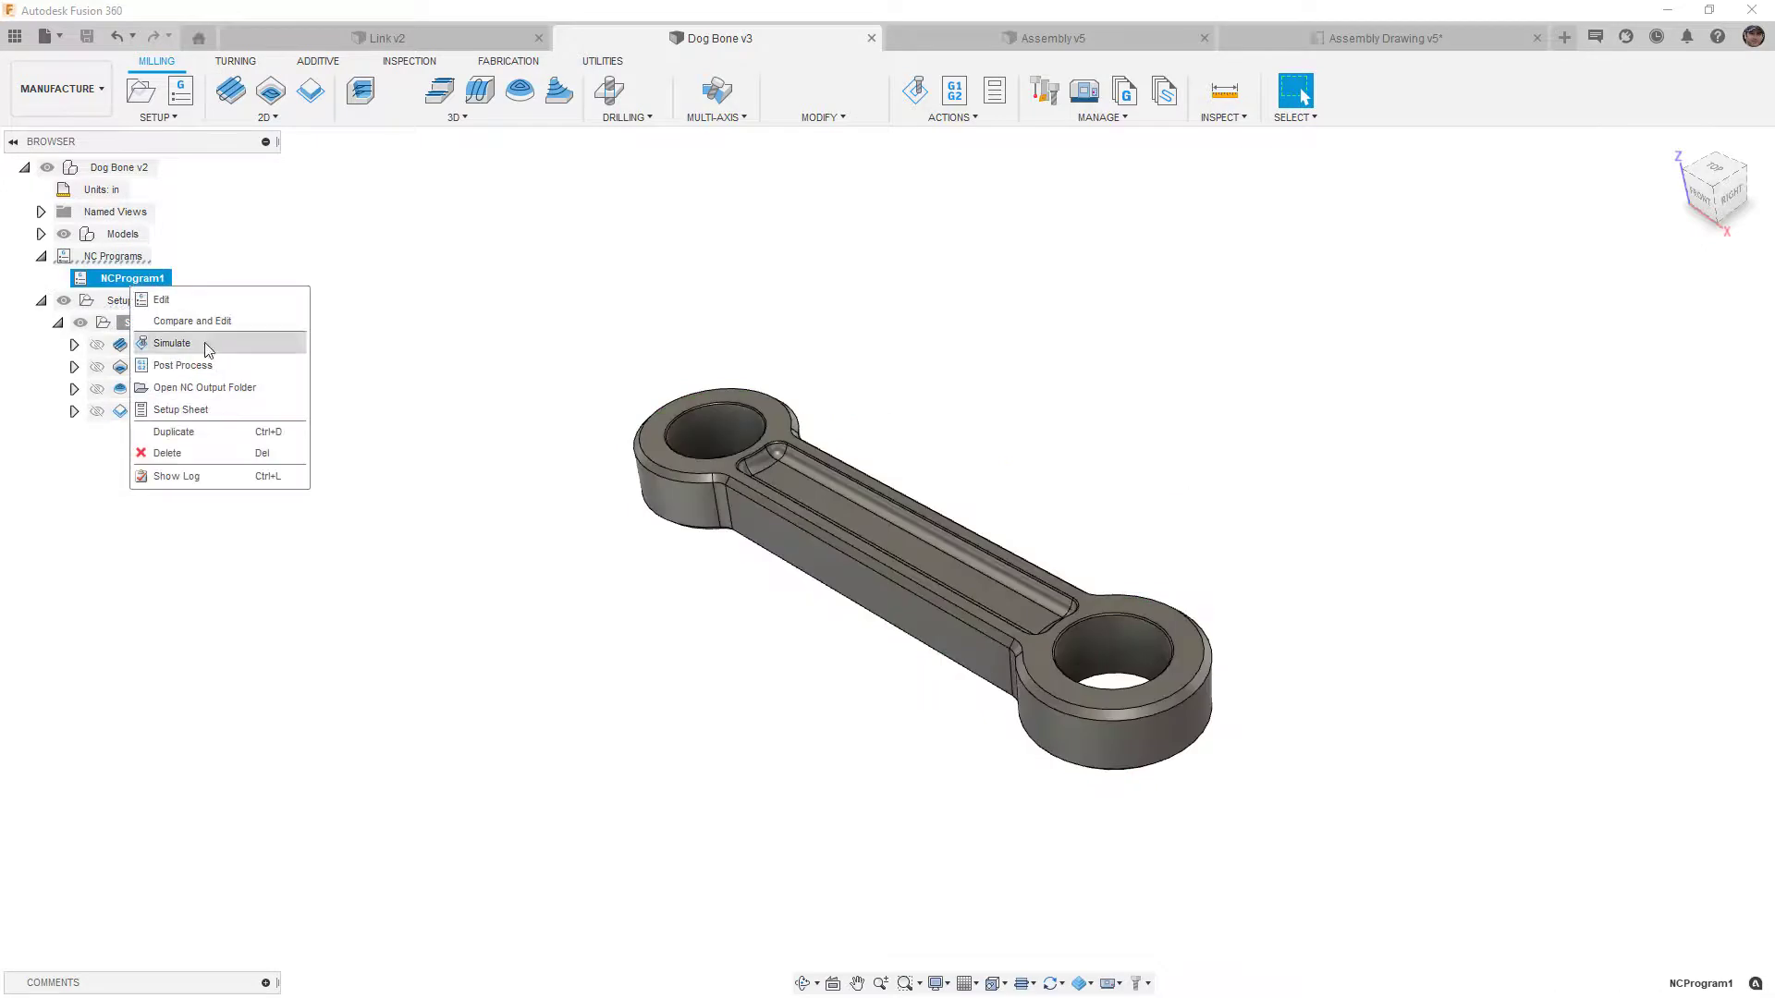
{"action": "left_click", "coordinate": [185, 410]}
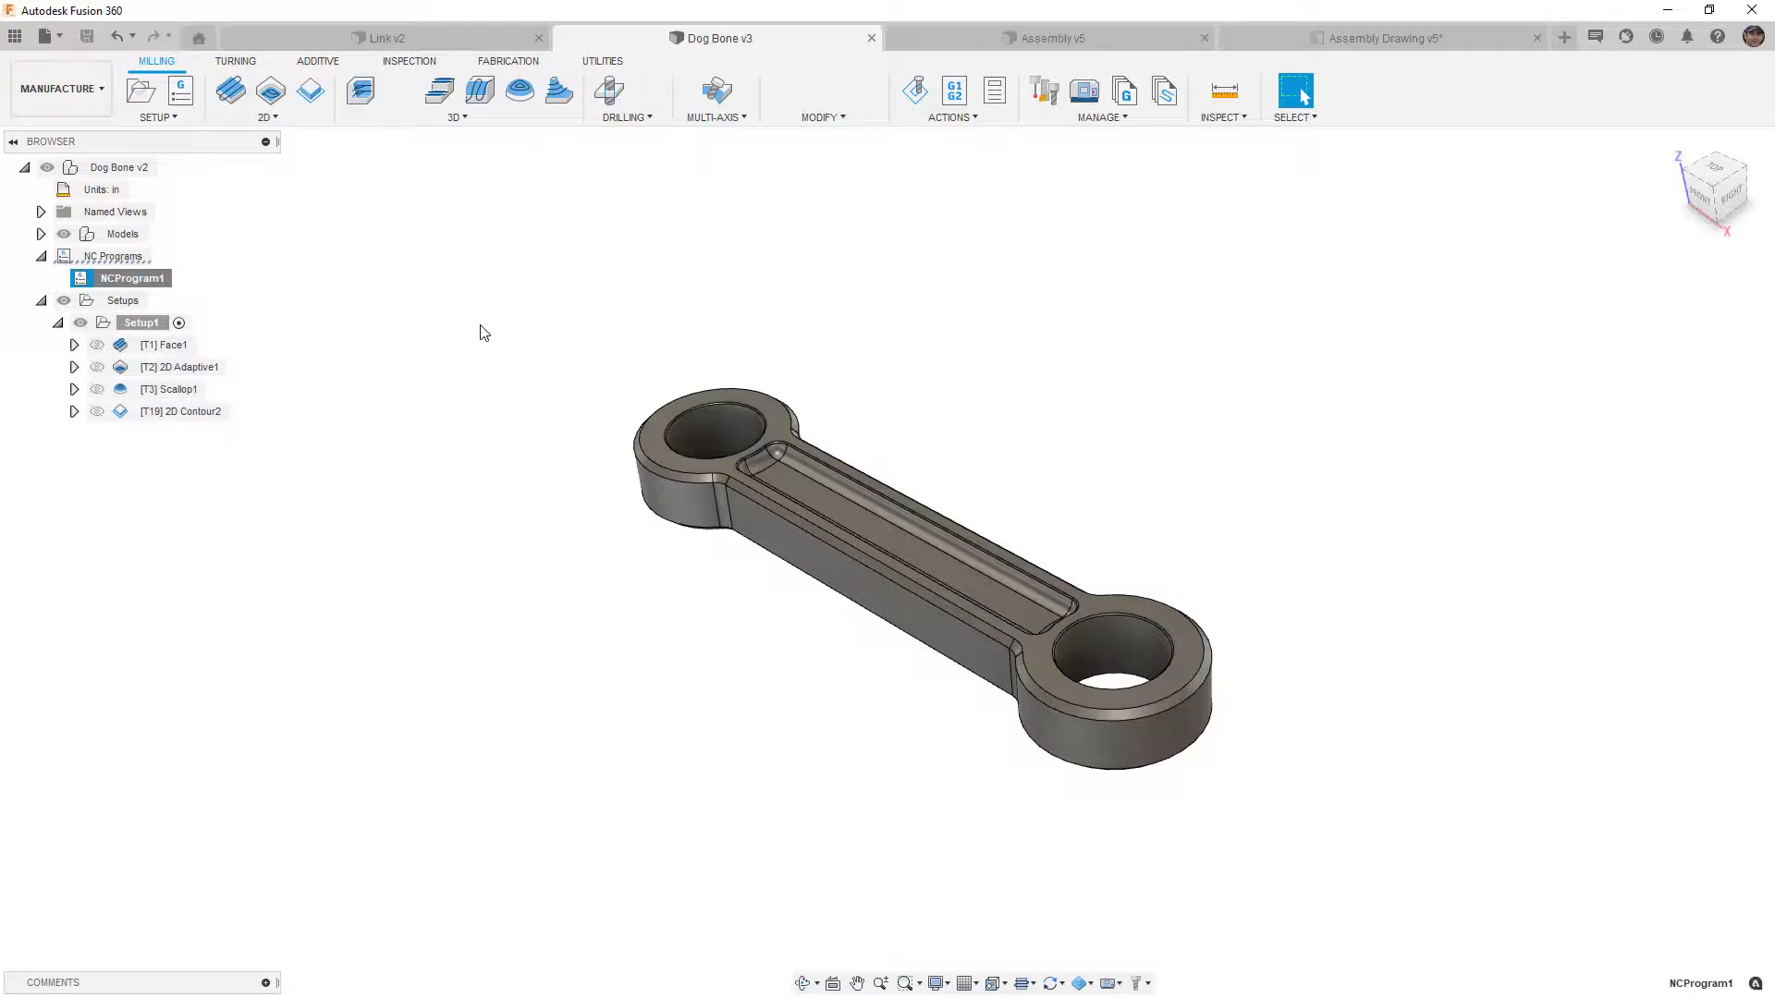
{"action": "left_click", "coordinate": [464, 46]}
{"action": "left_click", "coordinate": [69, 91]}
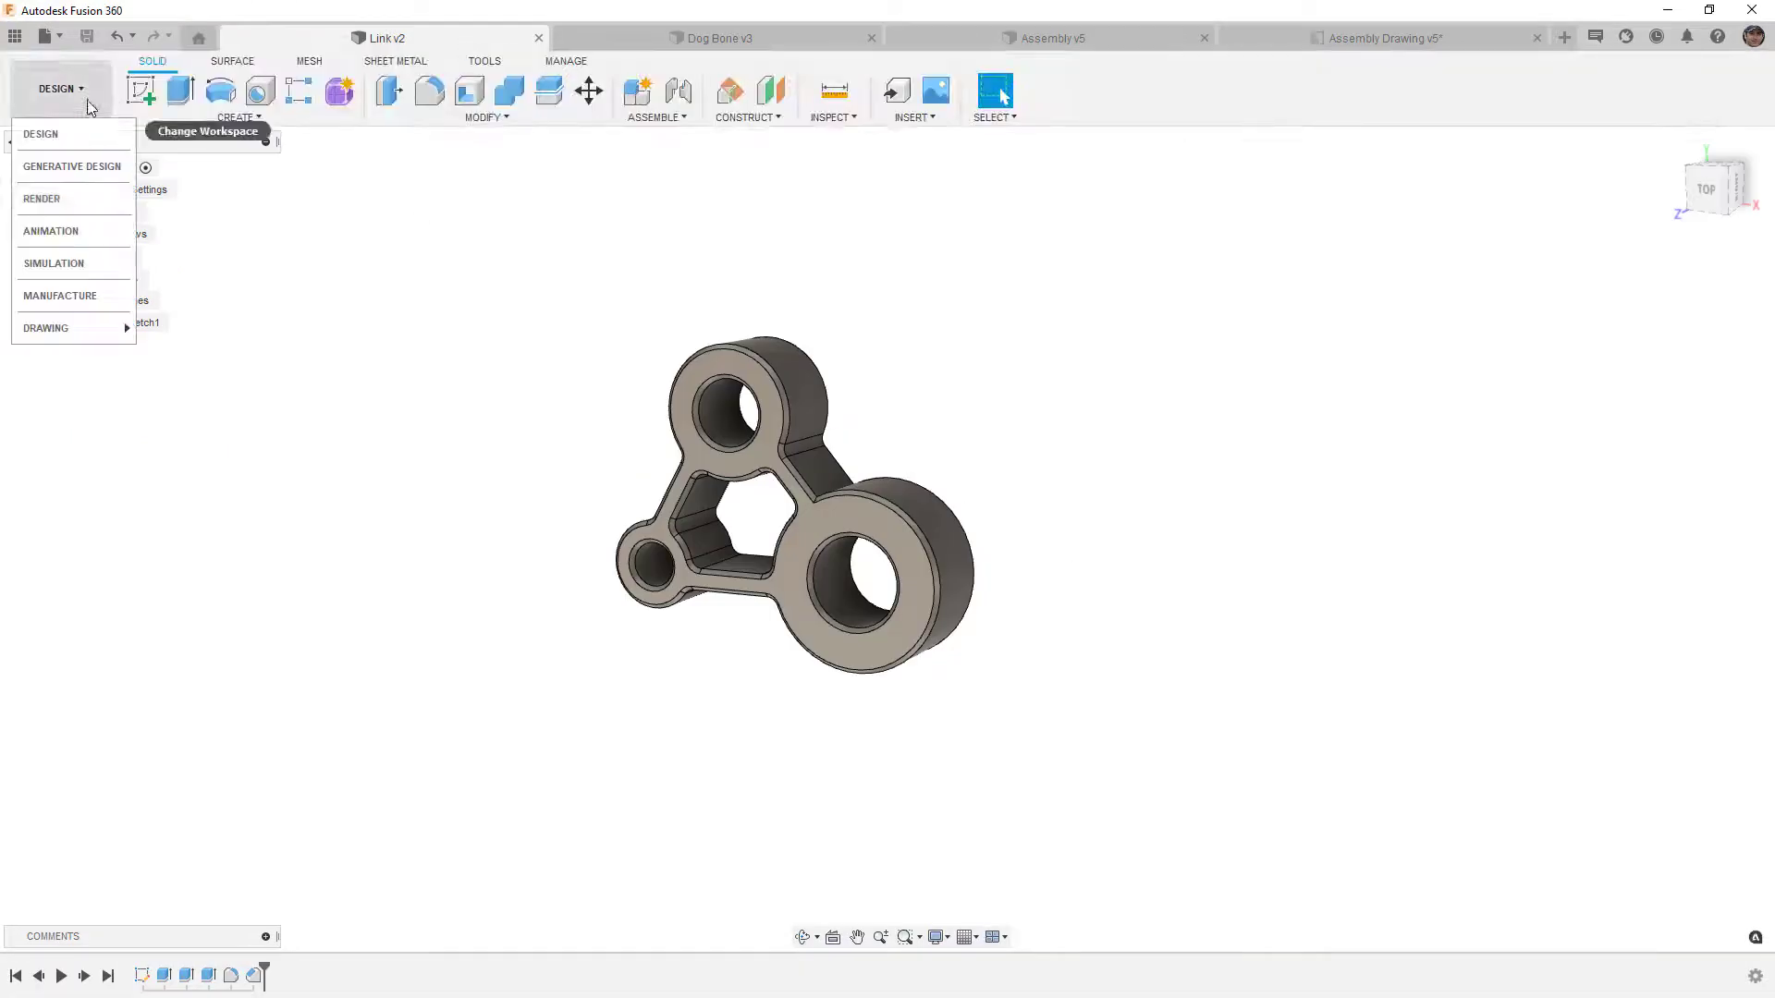
{"action": "left_click", "coordinate": [74, 264]}
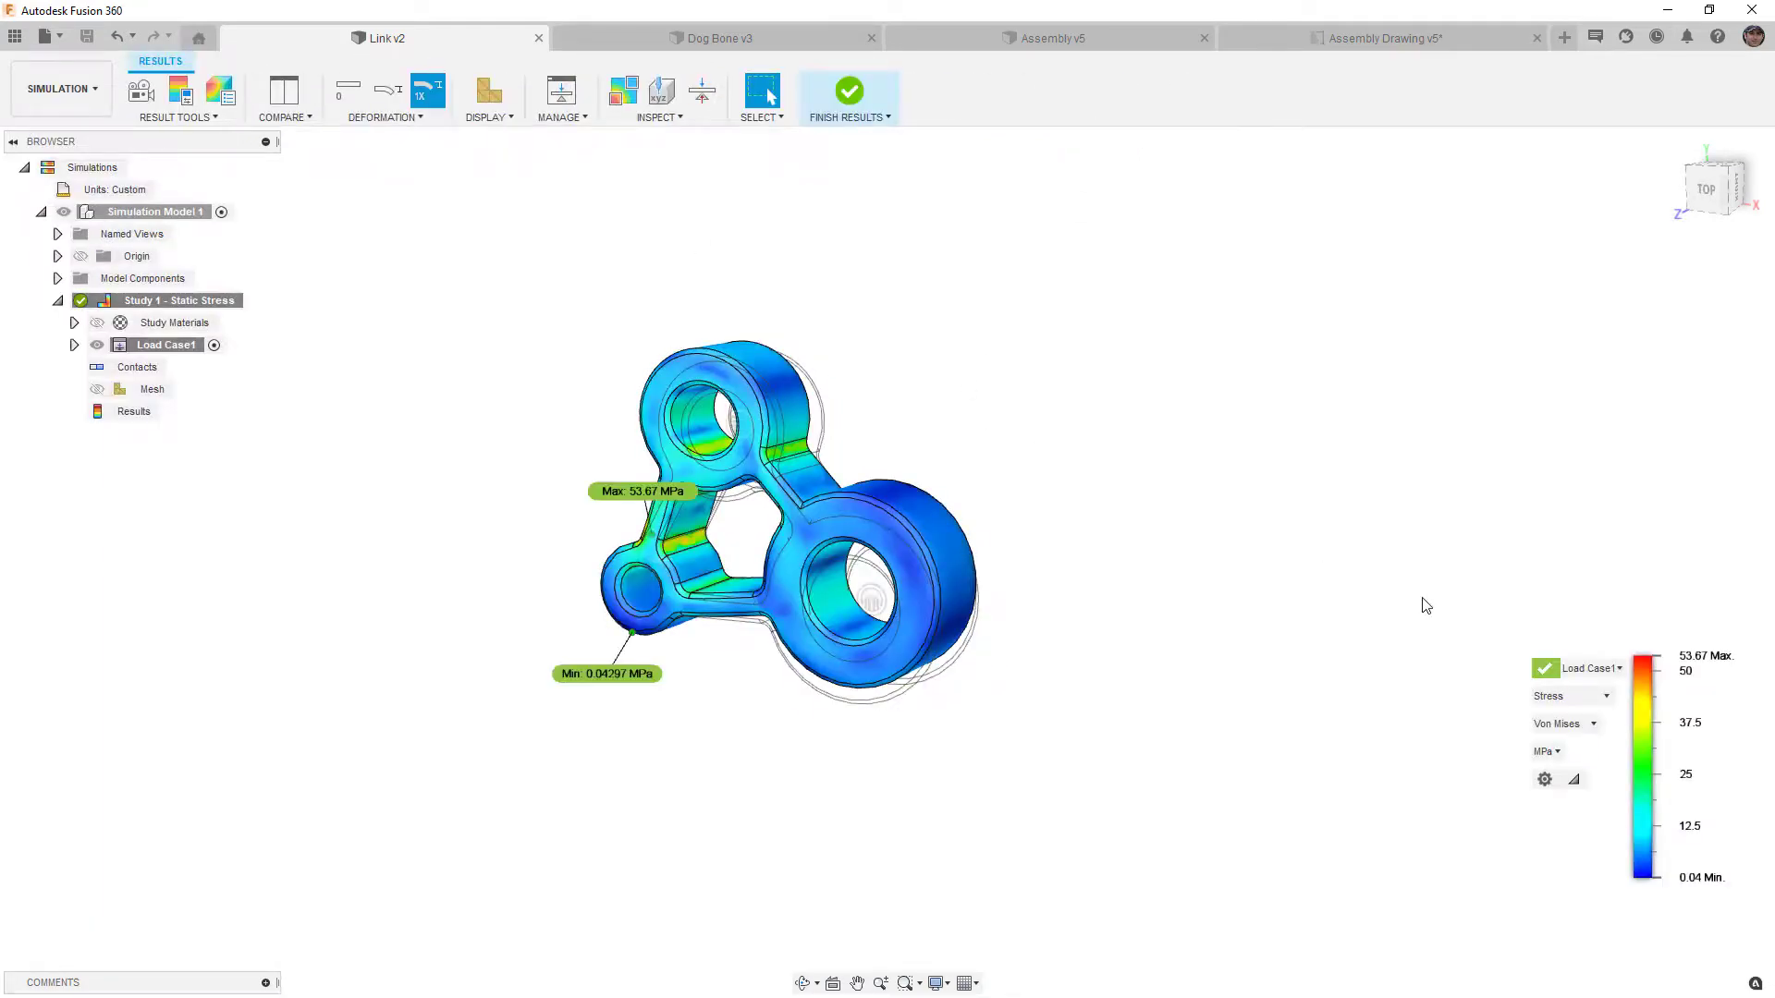
{"action": "middle_click_drag", "start_coordinate": [1065, 604], "coordinate": [1173, 571]}
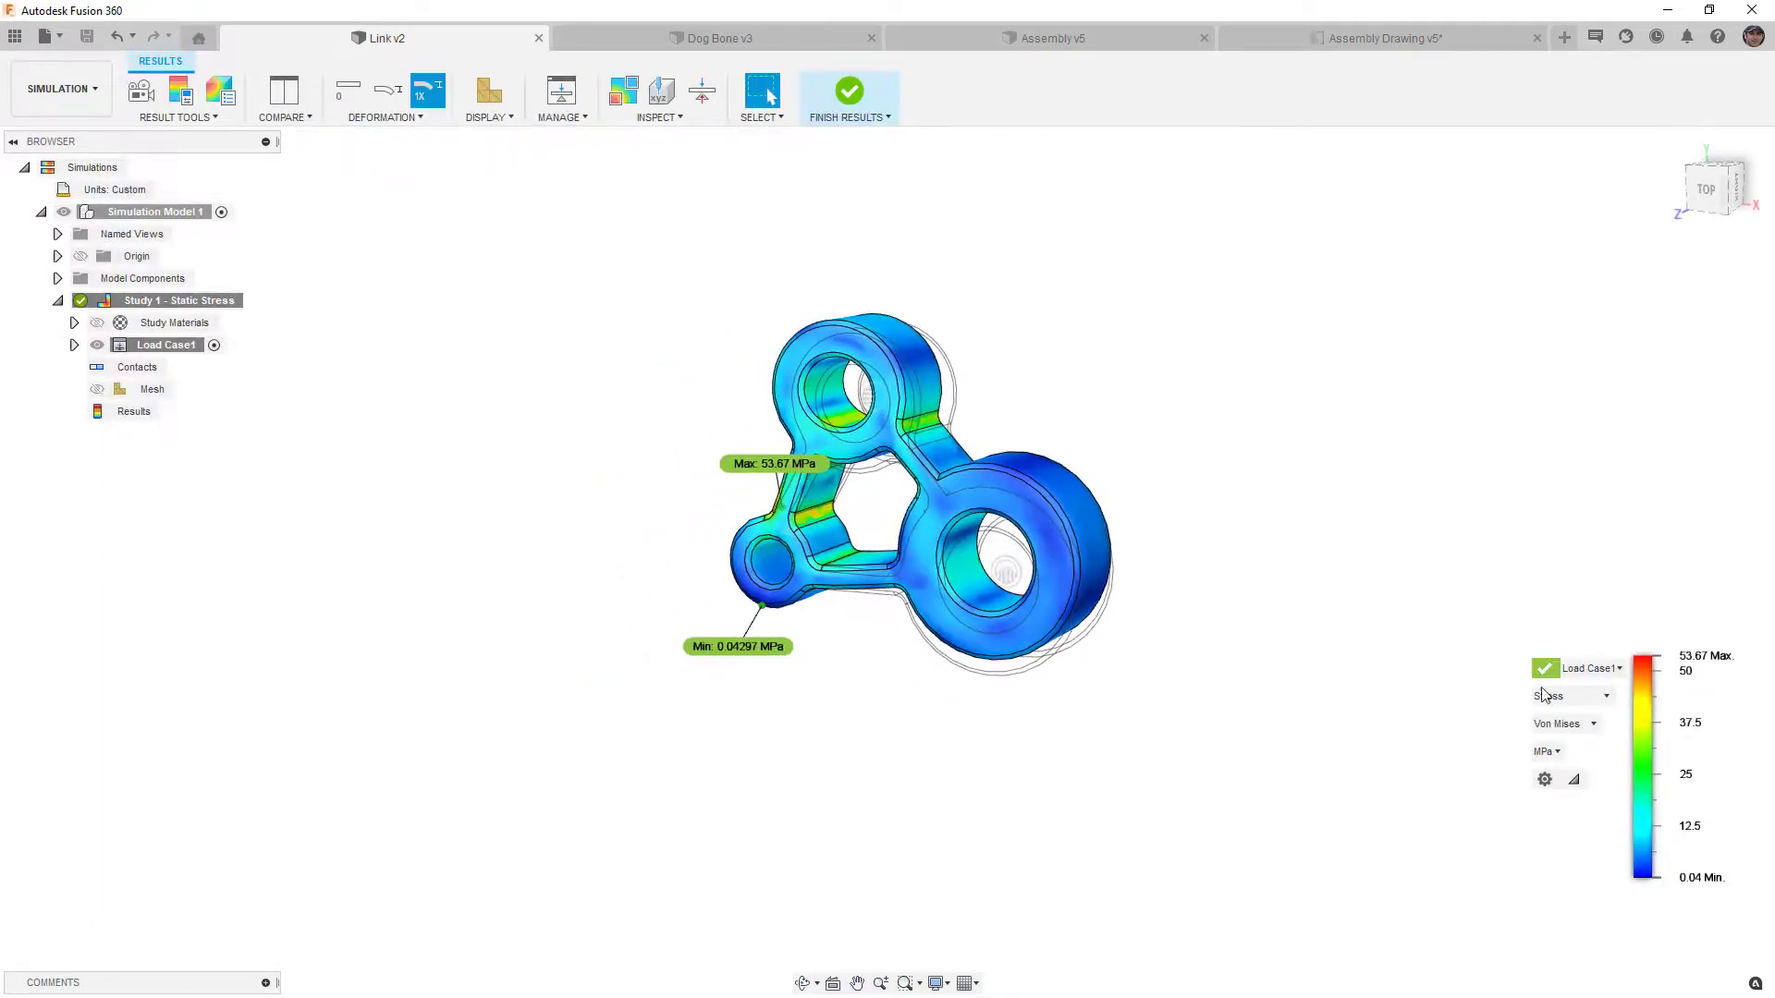
{"action": "left_click", "coordinate": [1579, 701]}
{"action": "left_click", "coordinate": [1581, 720]}
{"action": "left_click", "coordinate": [1588, 699]}
{"action": "left_click", "coordinate": [1590, 740]}
{"action": "left_click", "coordinate": [1592, 699]}
{"action": "left_click", "coordinate": [1581, 759]}
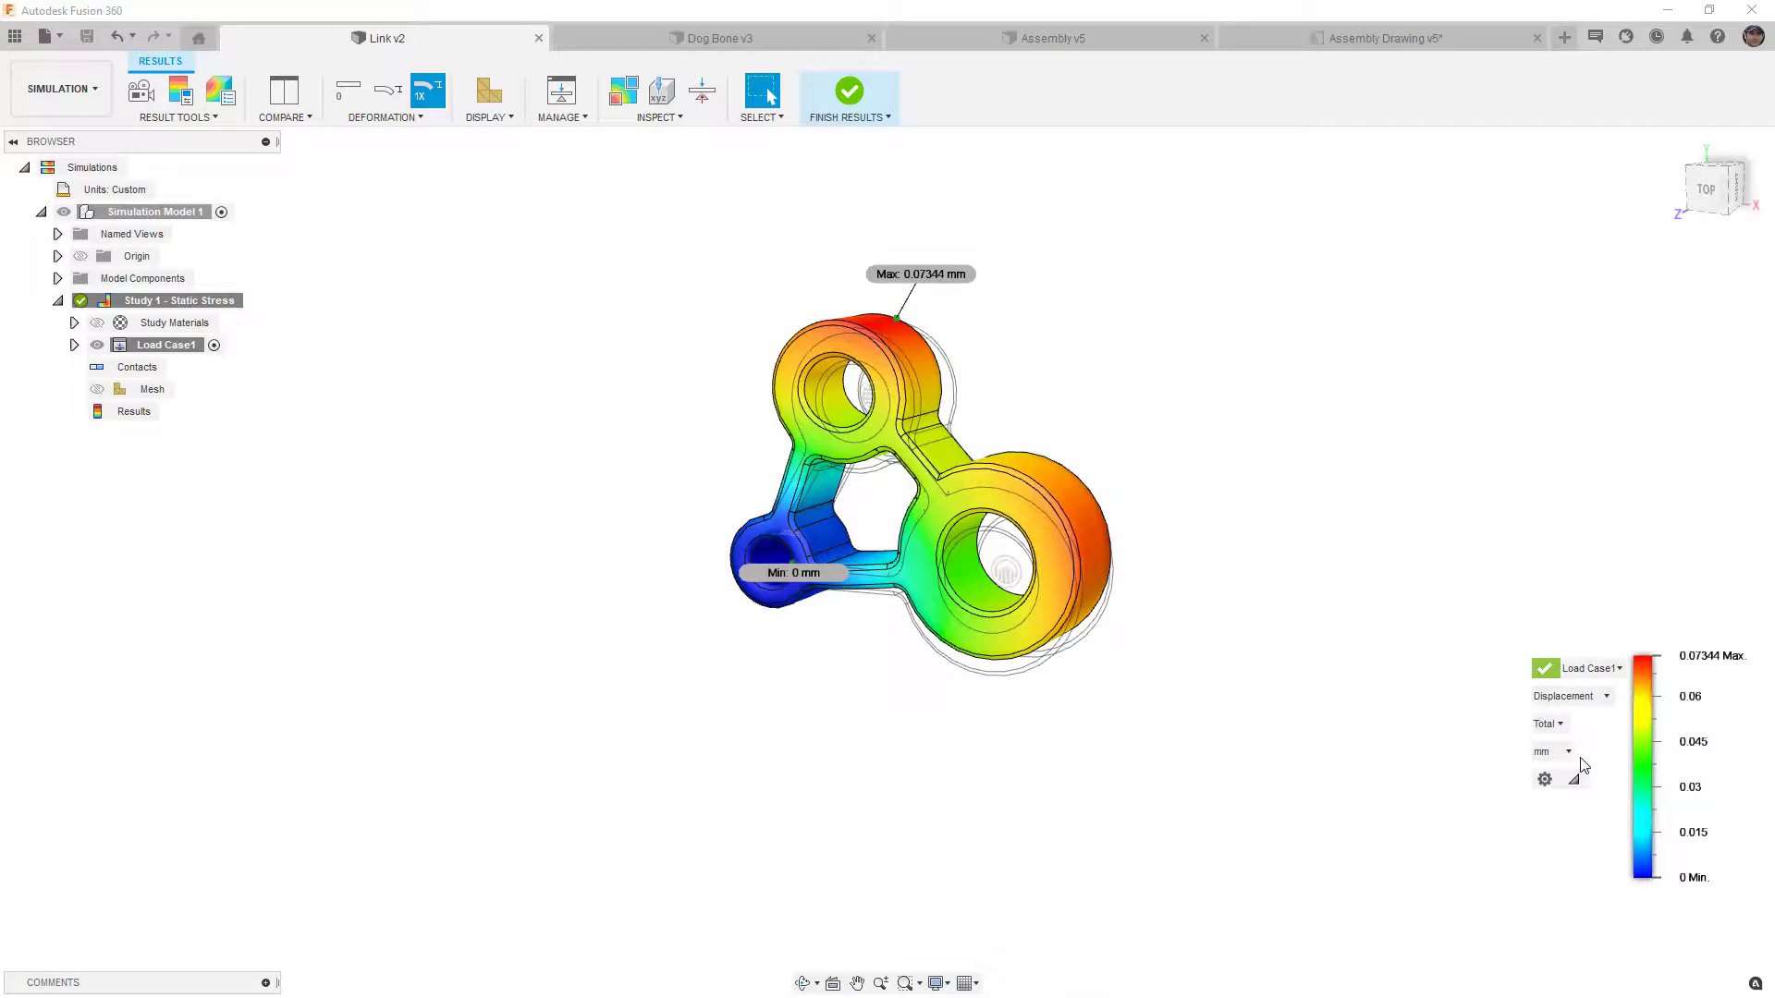
{"action": "left_click", "coordinate": [1582, 701]}
{"action": "left_click", "coordinate": [1586, 741]}
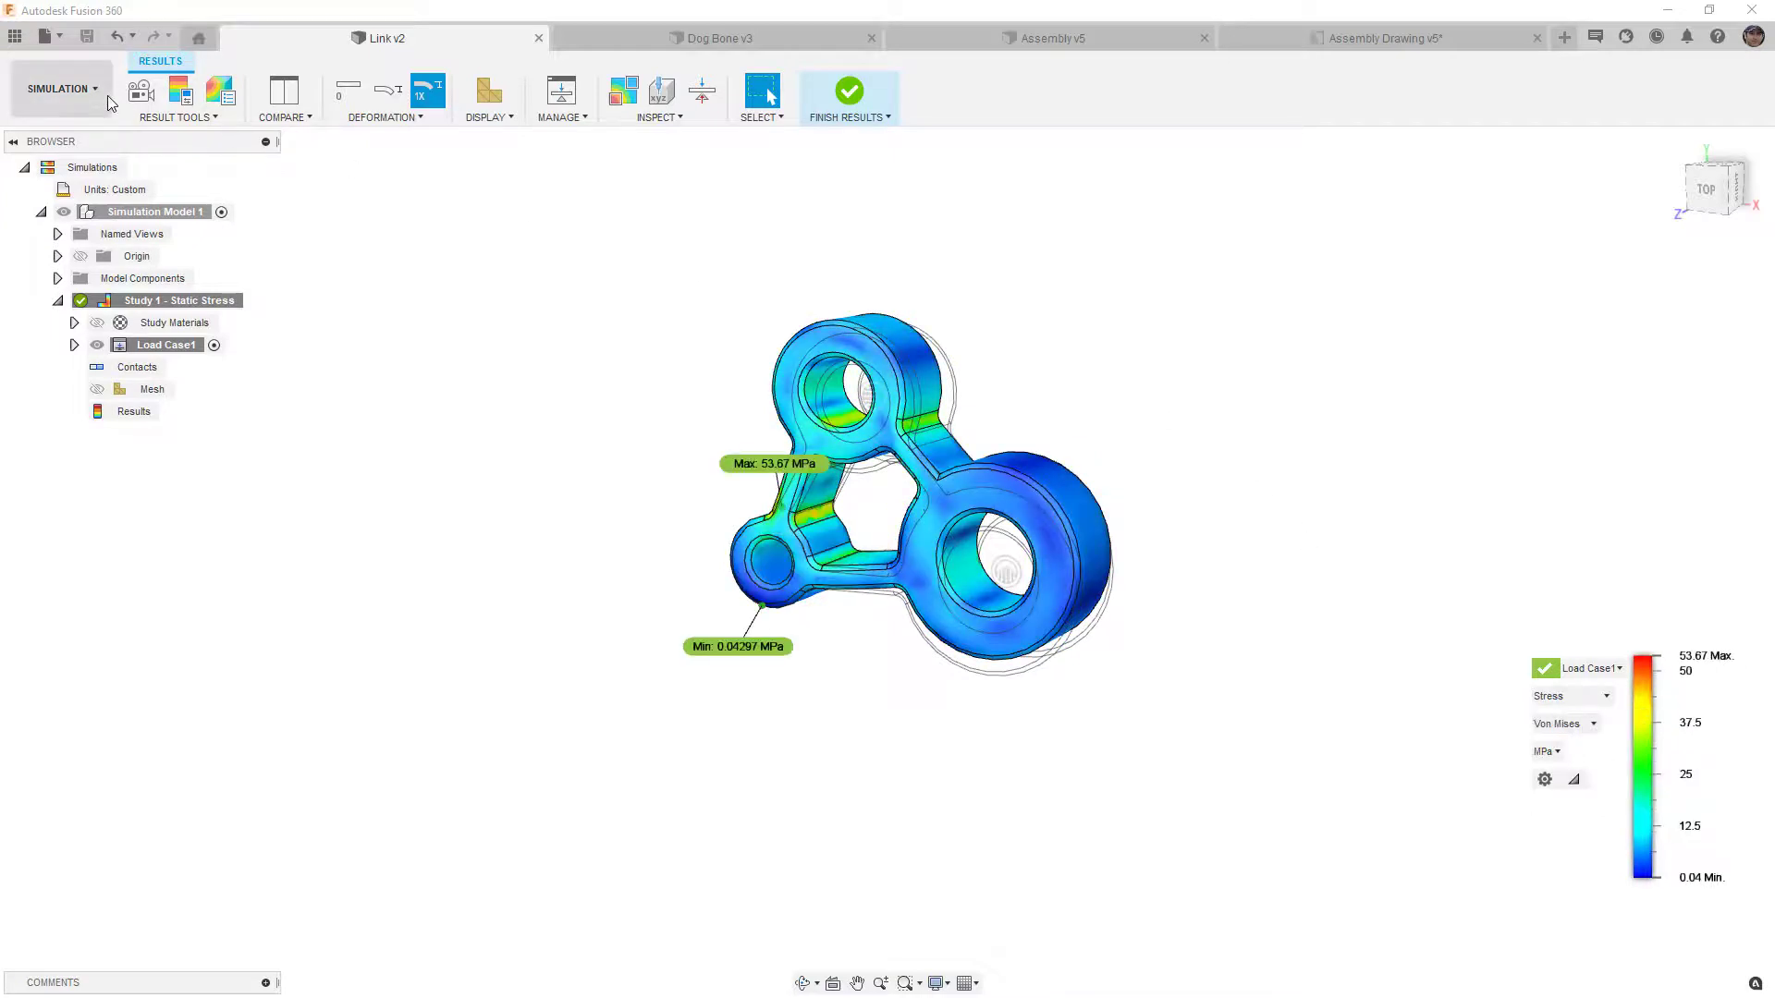
{"action": "left_click", "coordinate": [79, 89]}
{"action": "left_click", "coordinate": [75, 129]}
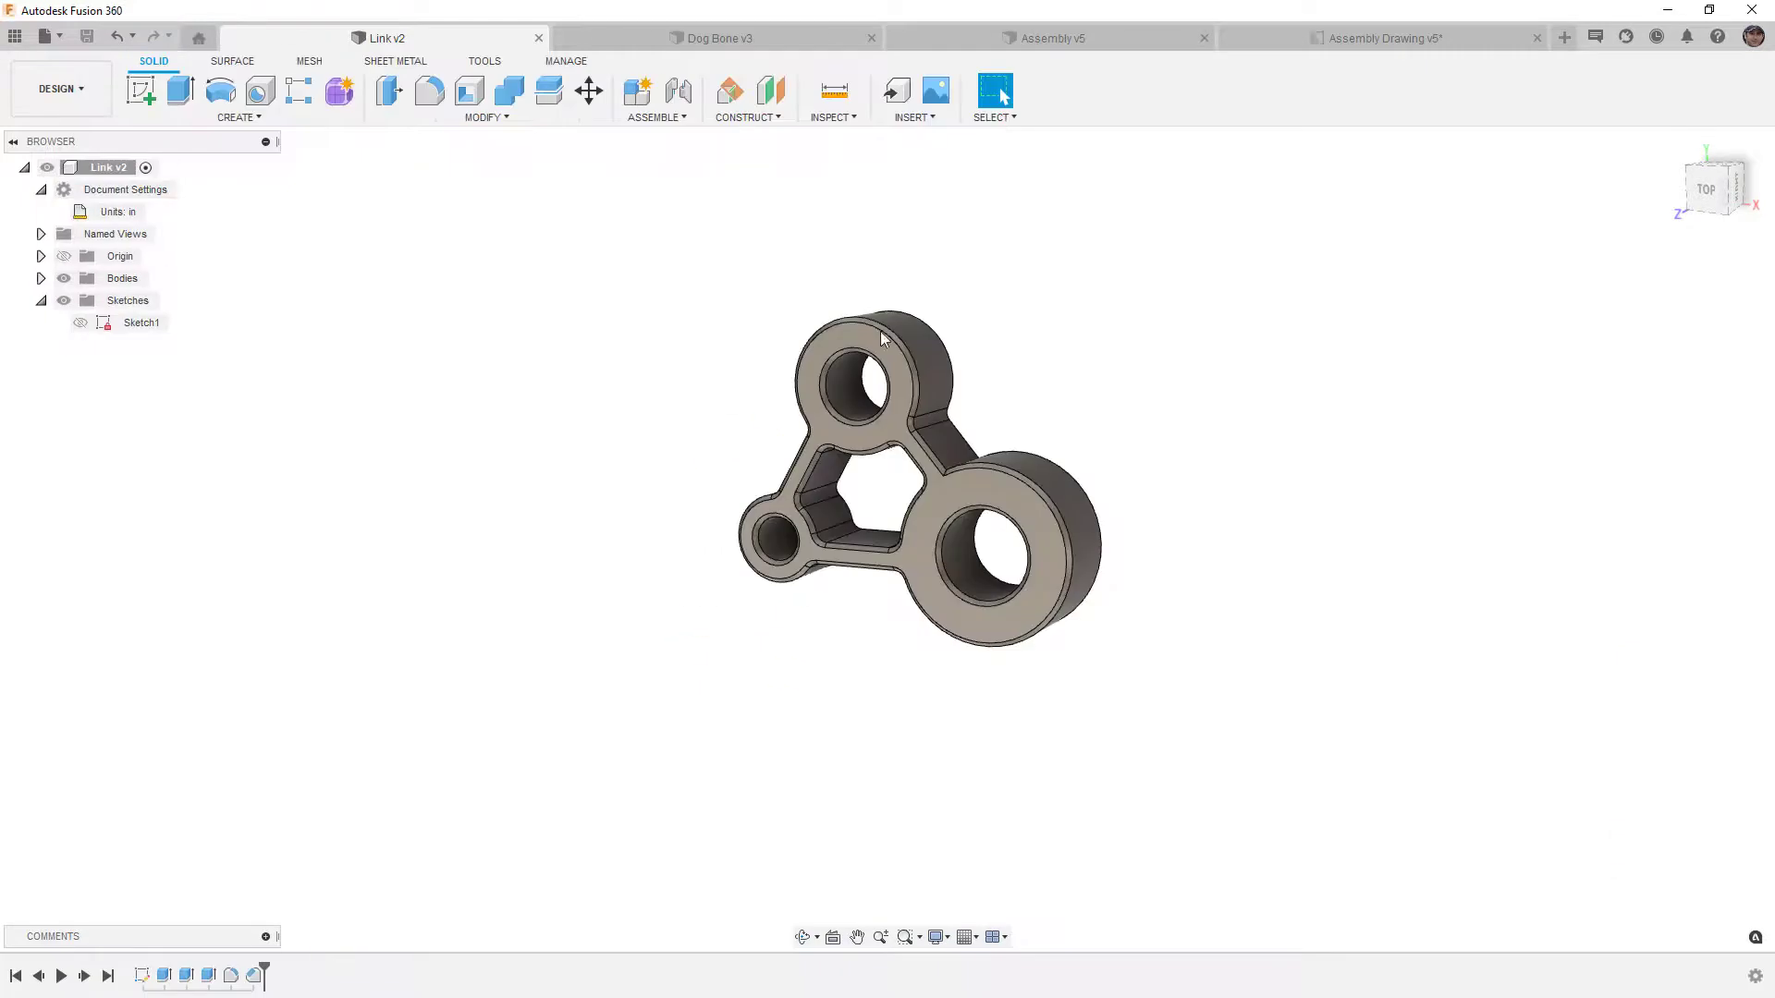
{"action": "middle_click_drag", "start_coordinate": [856, 344], "coordinate": [756, 360]}
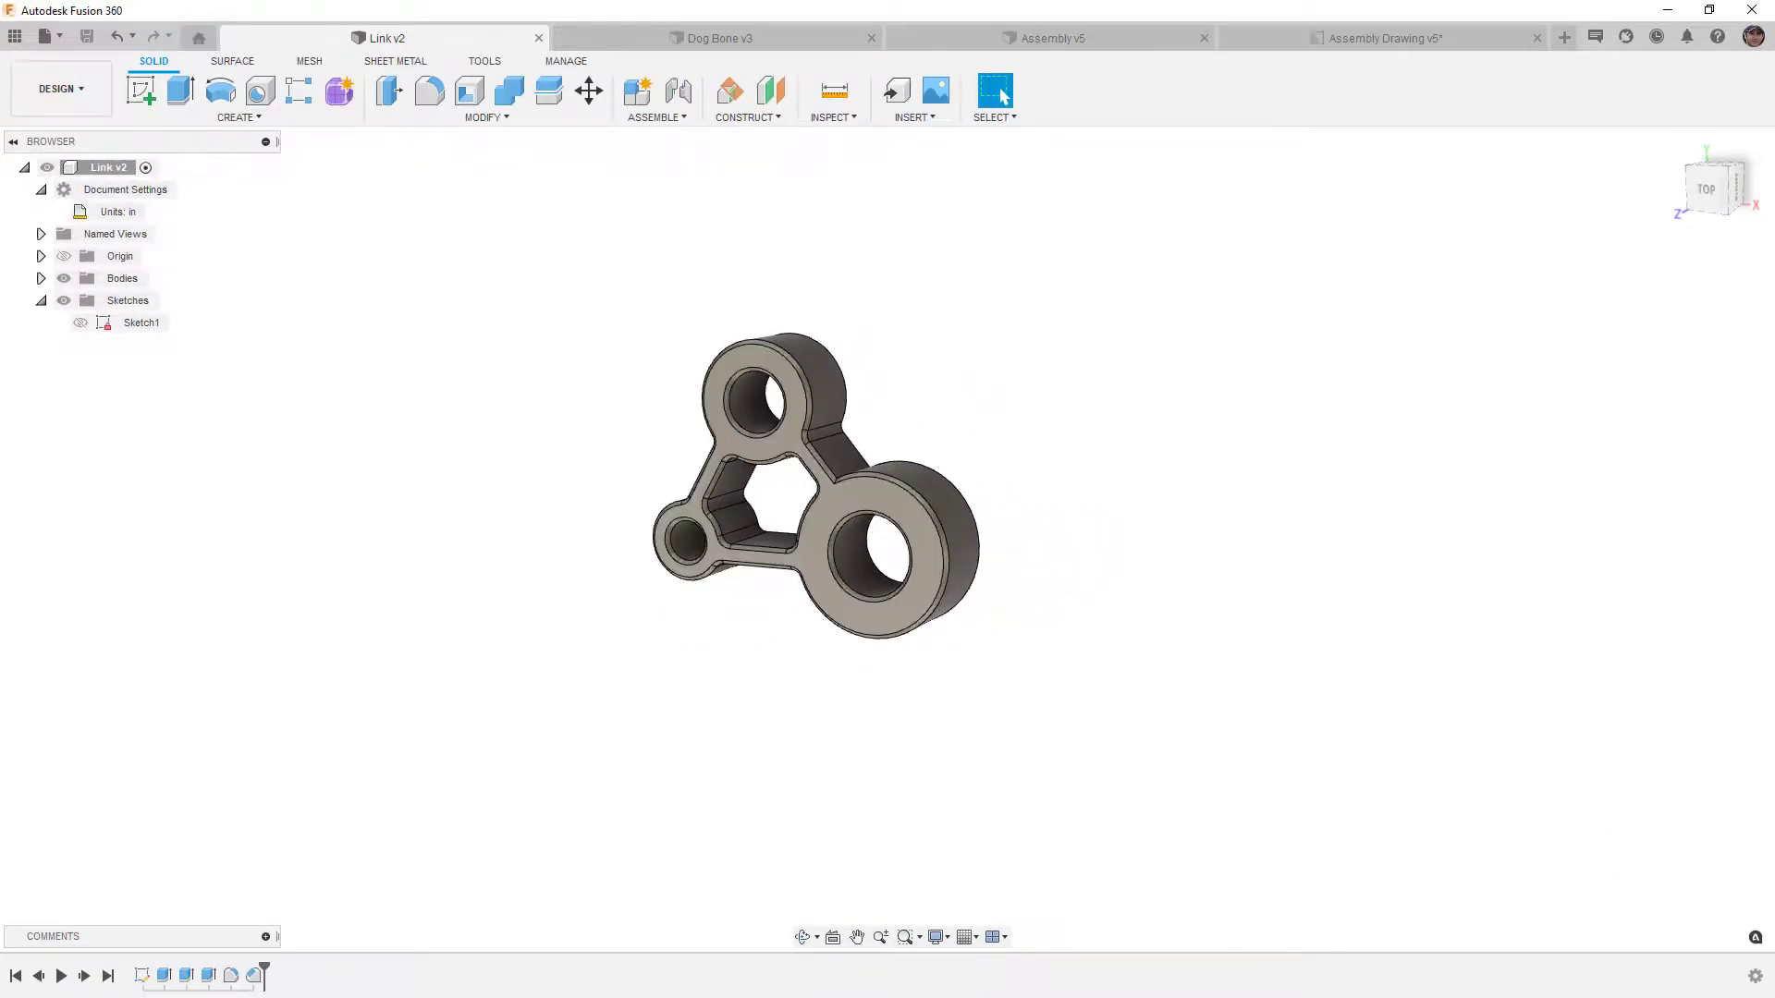
{"action": "key", "text": "alt+Tab"}
{"action": "scroll", "coordinate": [875, 396], "scroll_direction": "up", "scroll_amount": 5}
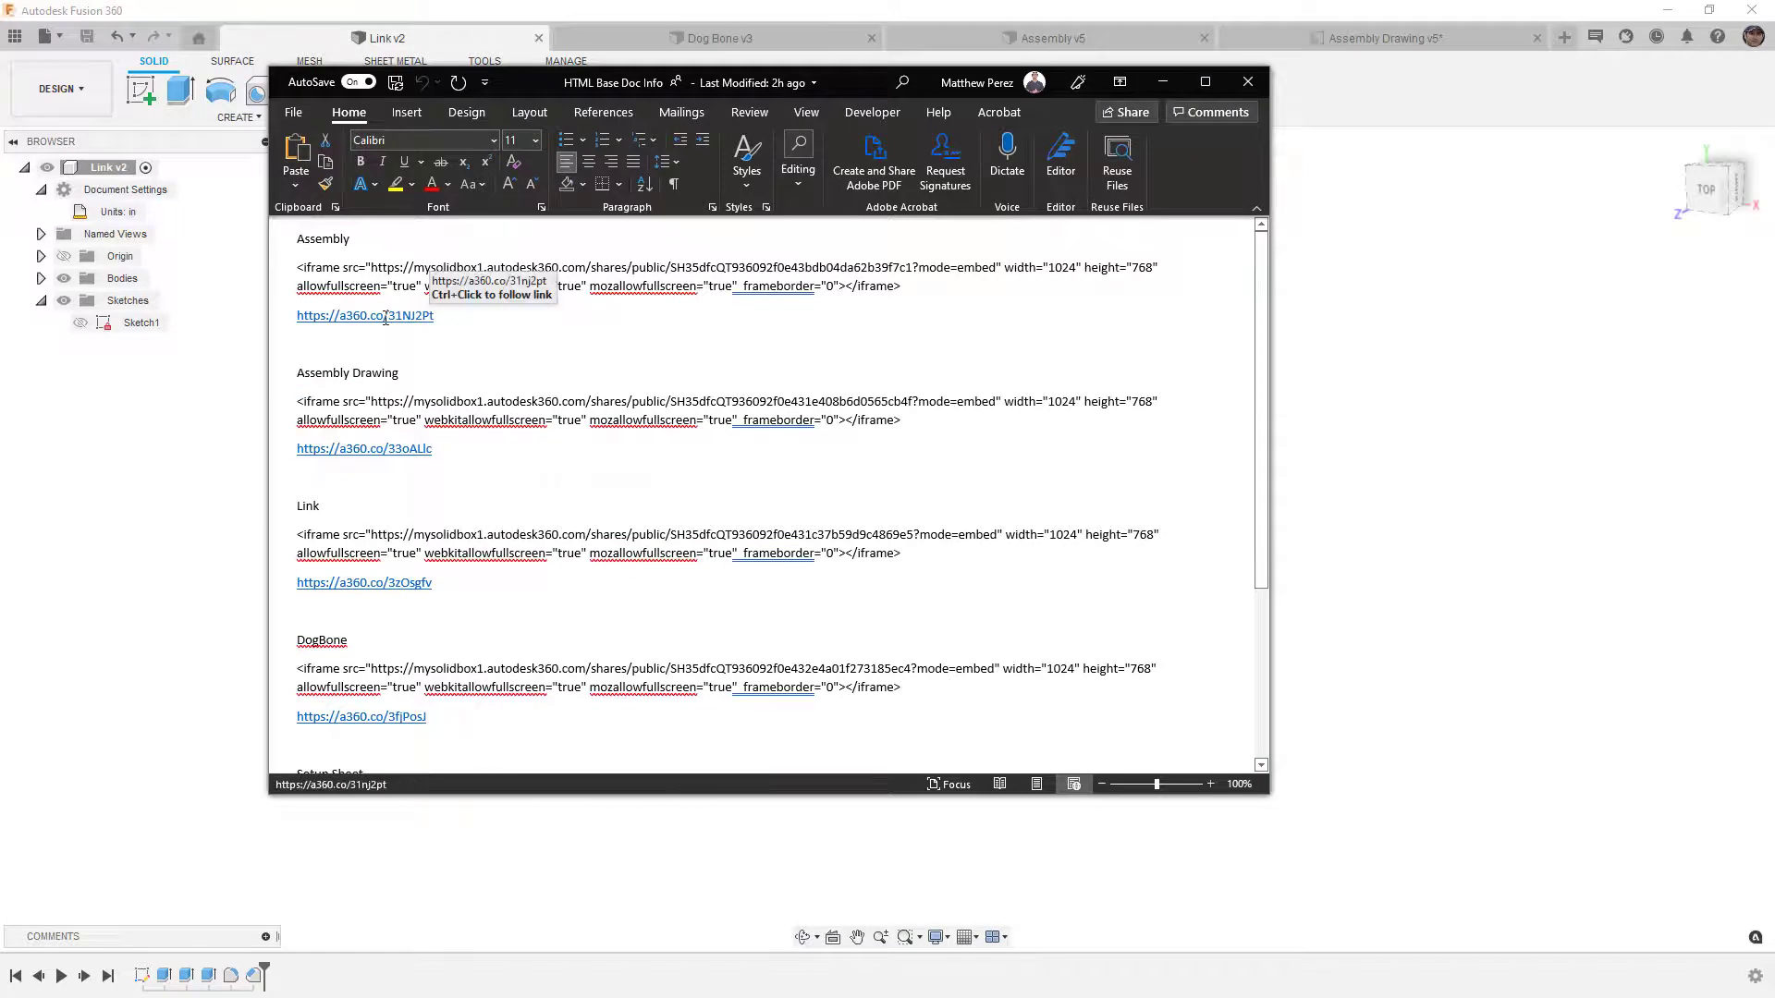
{"action": "key", "text": "ctrl+shift+Down"}
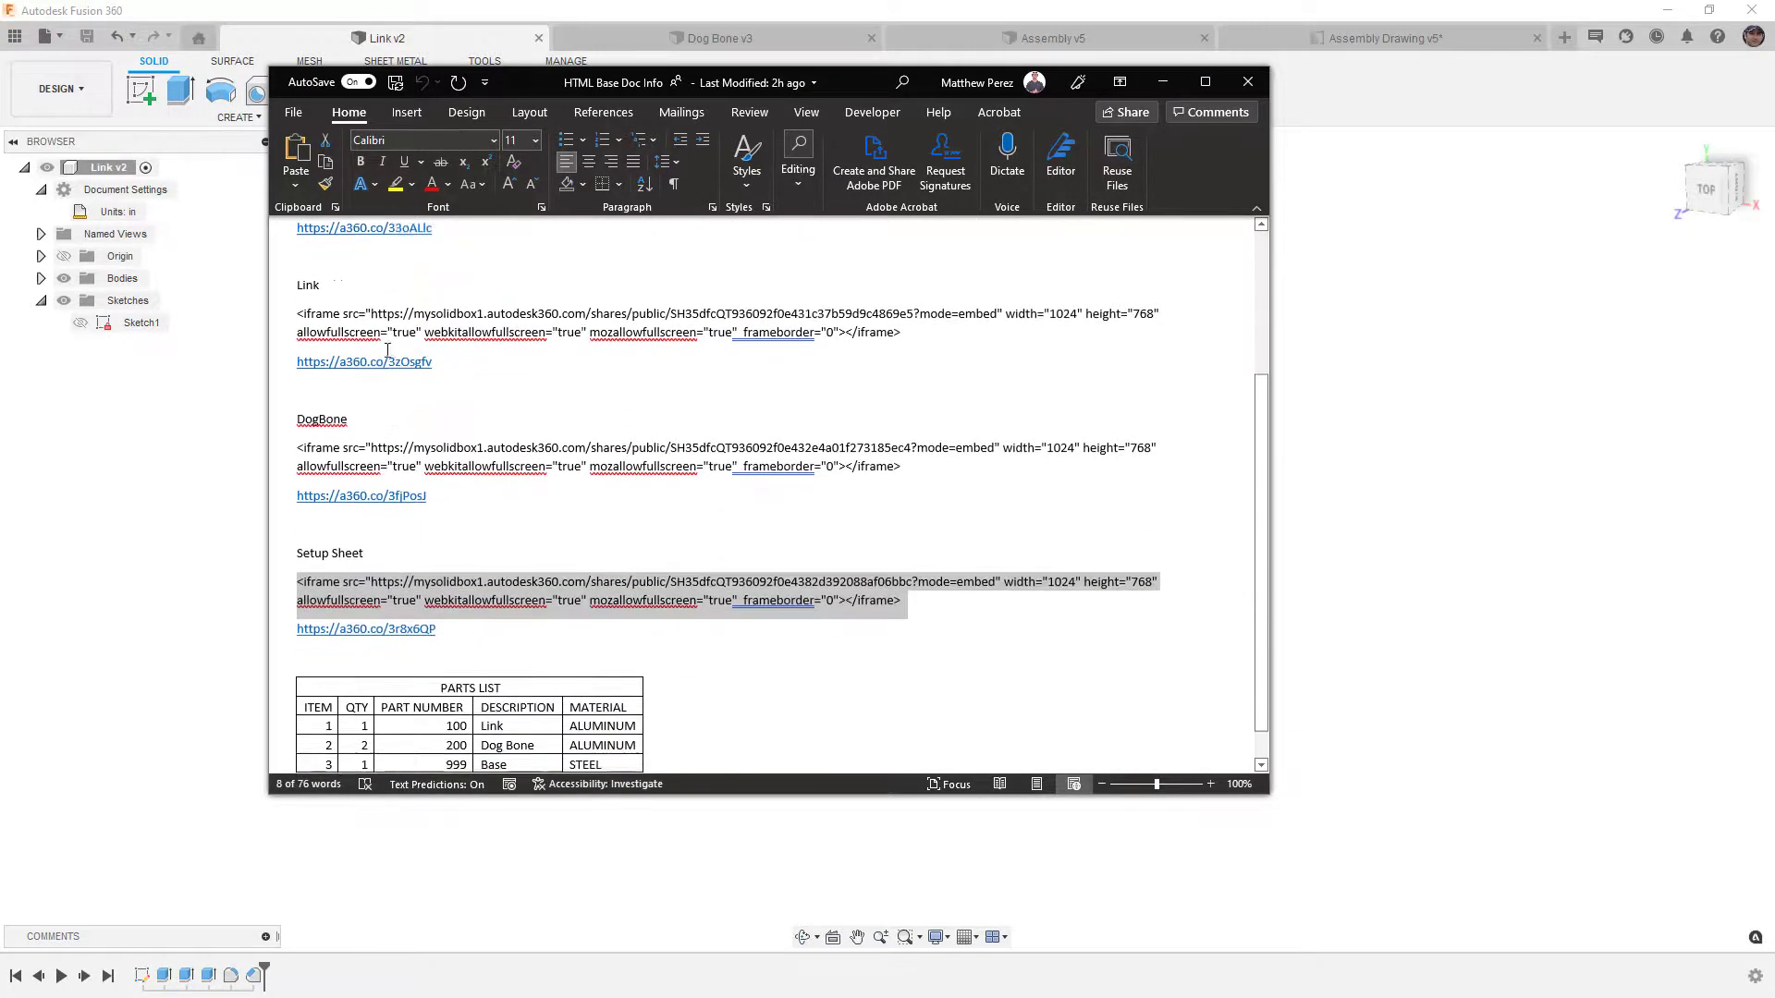
{"action": "scroll", "coordinate": [387, 350], "scroll_direction": "down", "scroll_amount": 1}
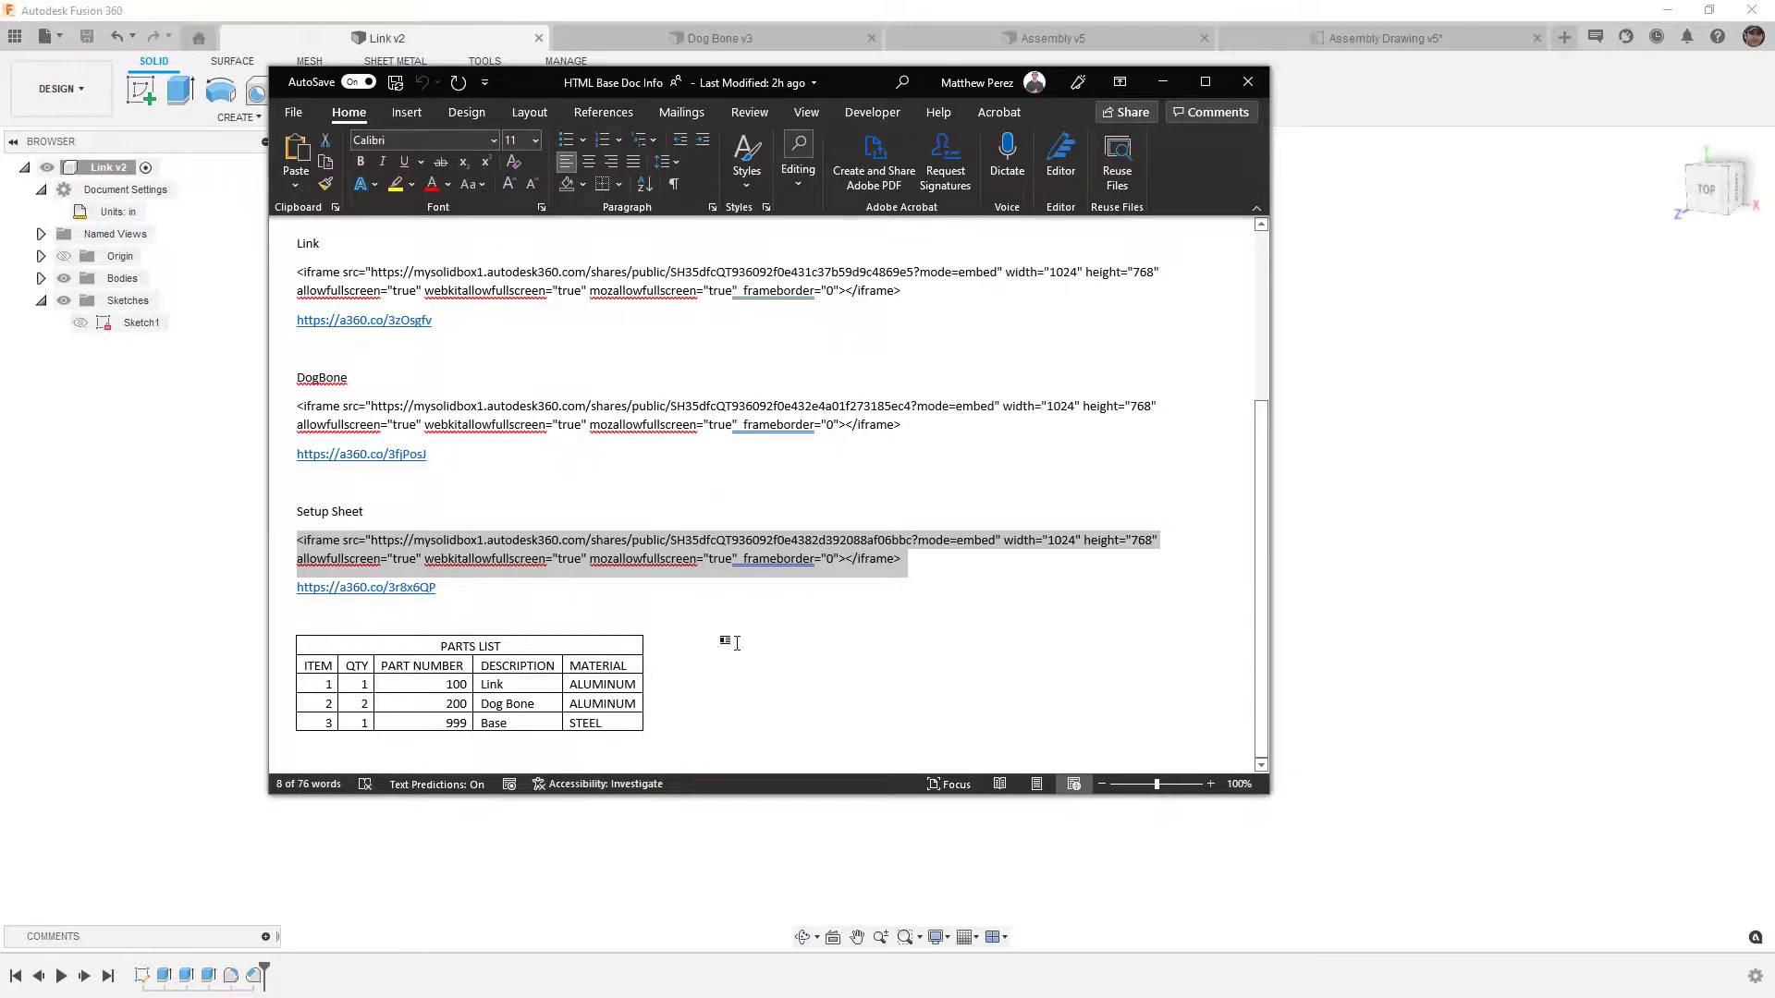
{"action": "left_click", "coordinate": [697, 700]}
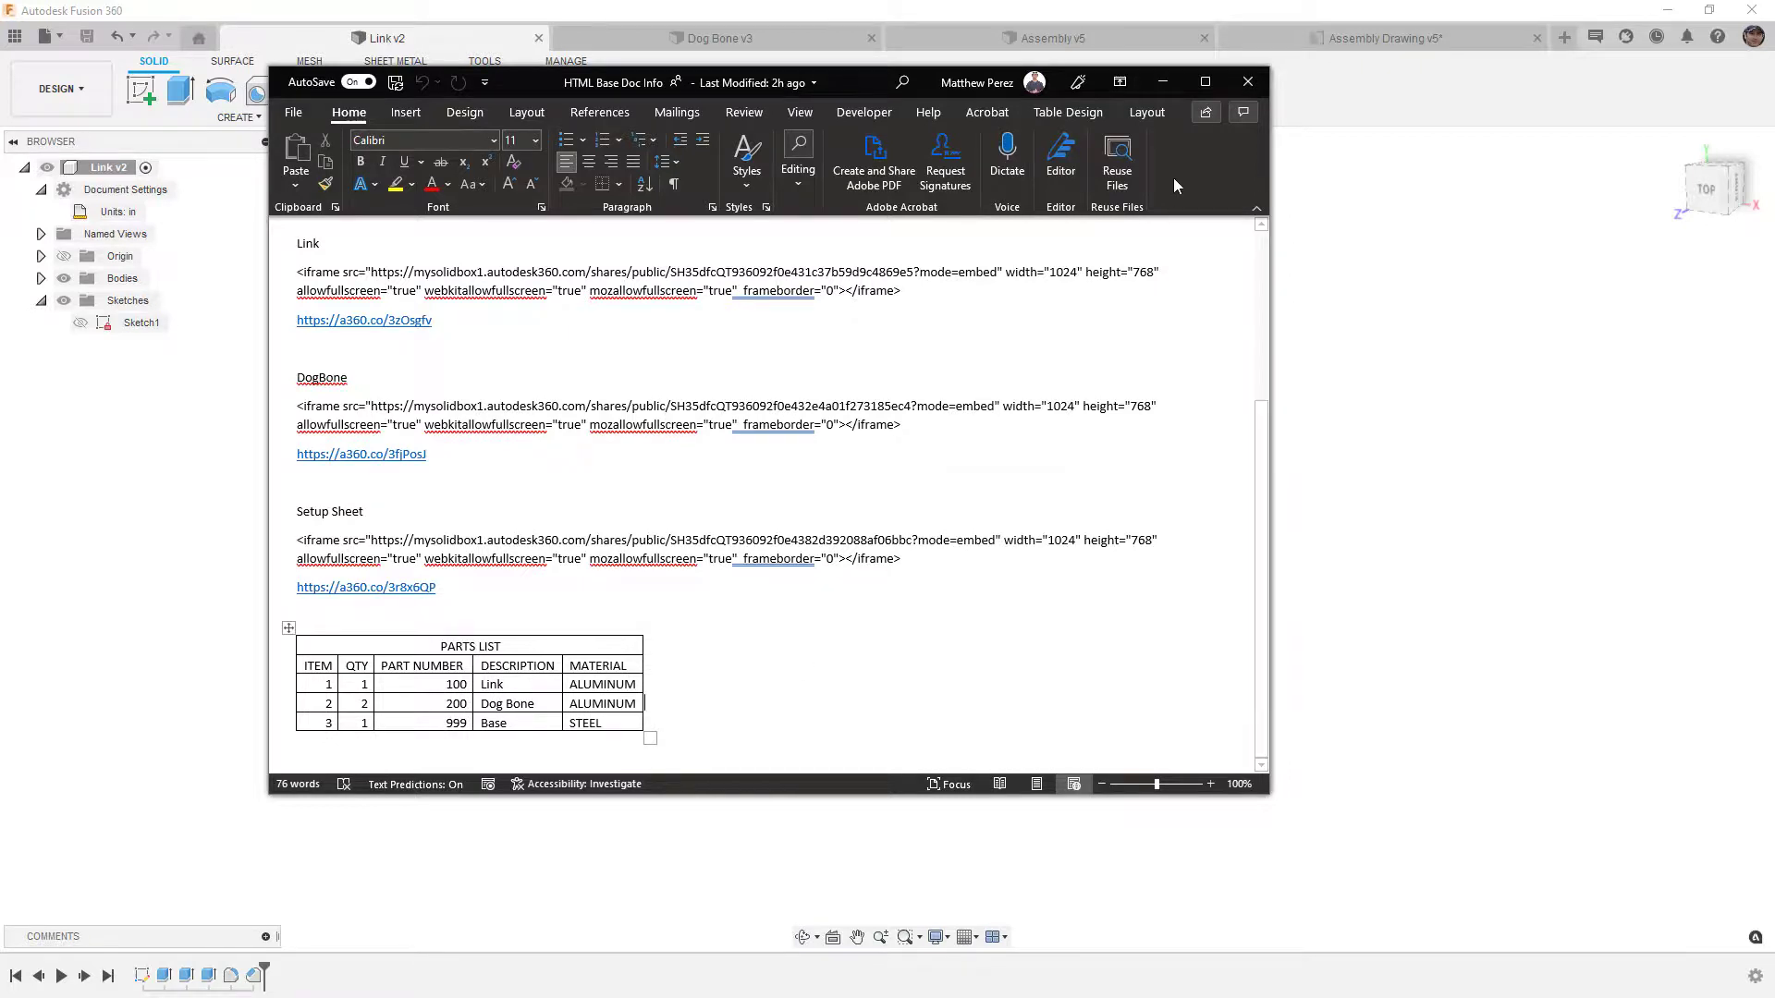
{"action": "left_click", "coordinate": [1162, 81]}
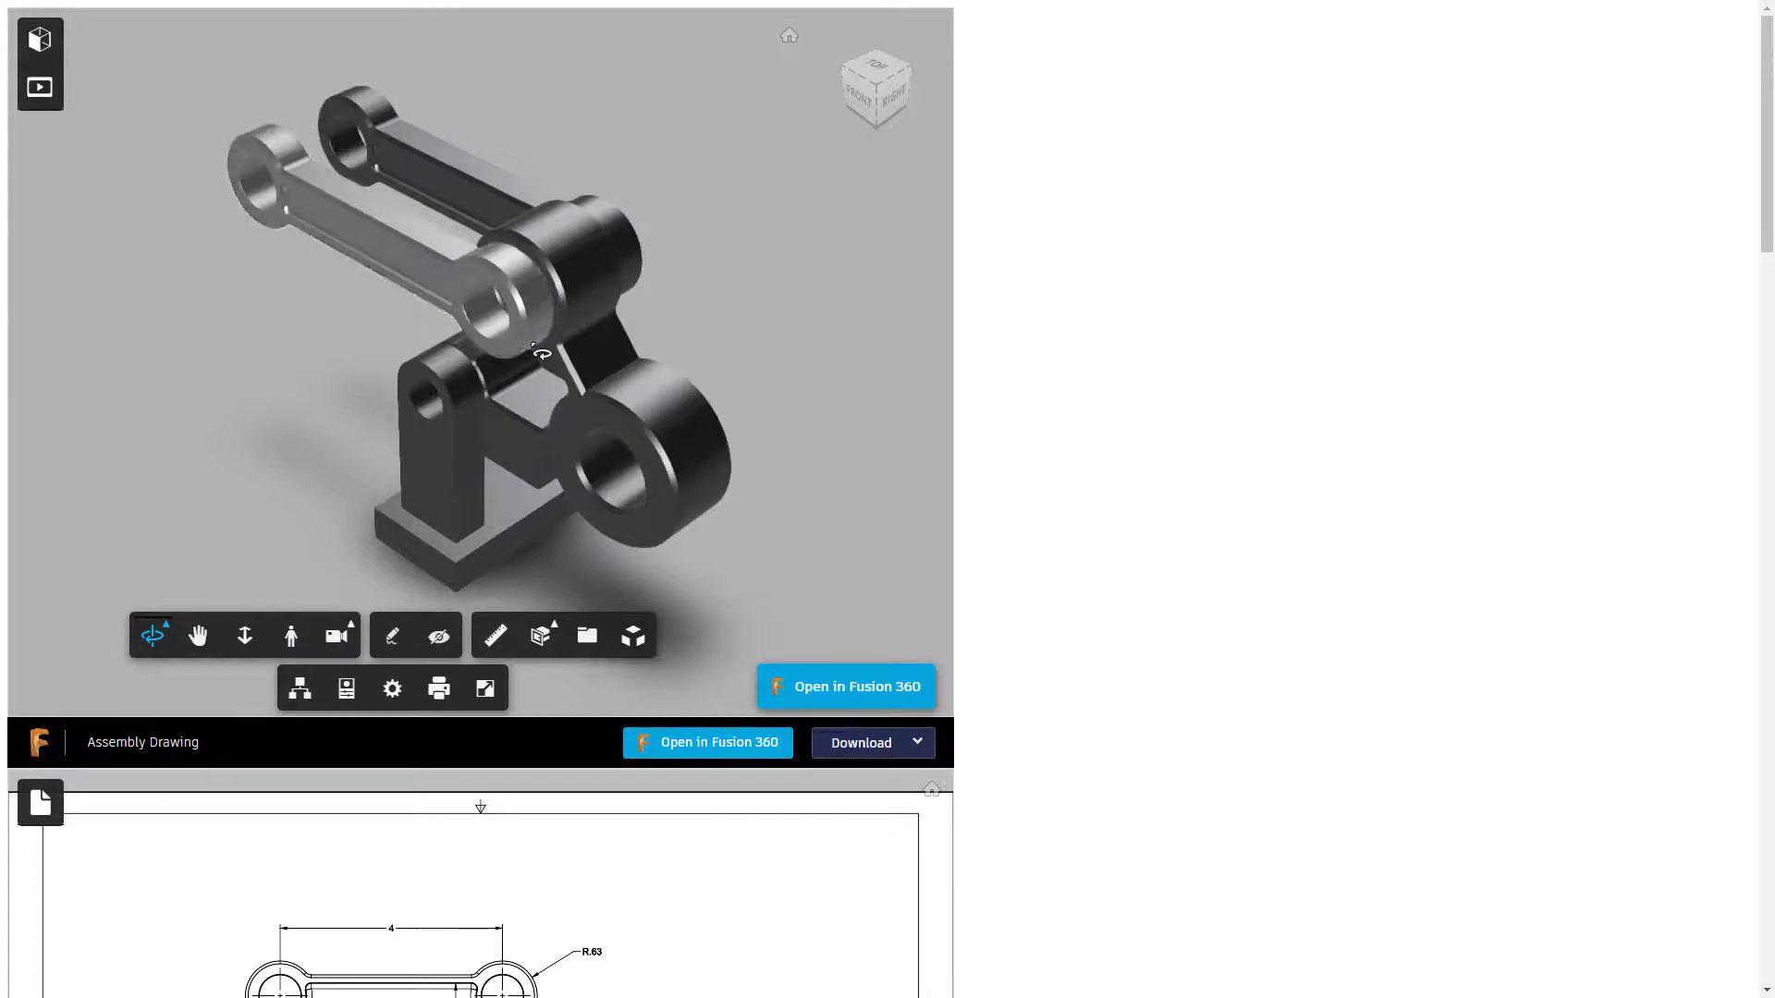
Measure the distance between the ring's hole and the upper hole, then clear it.
{"action": "left_click_drag", "start_coordinate": [546, 314], "coordinate": [435, 278]}
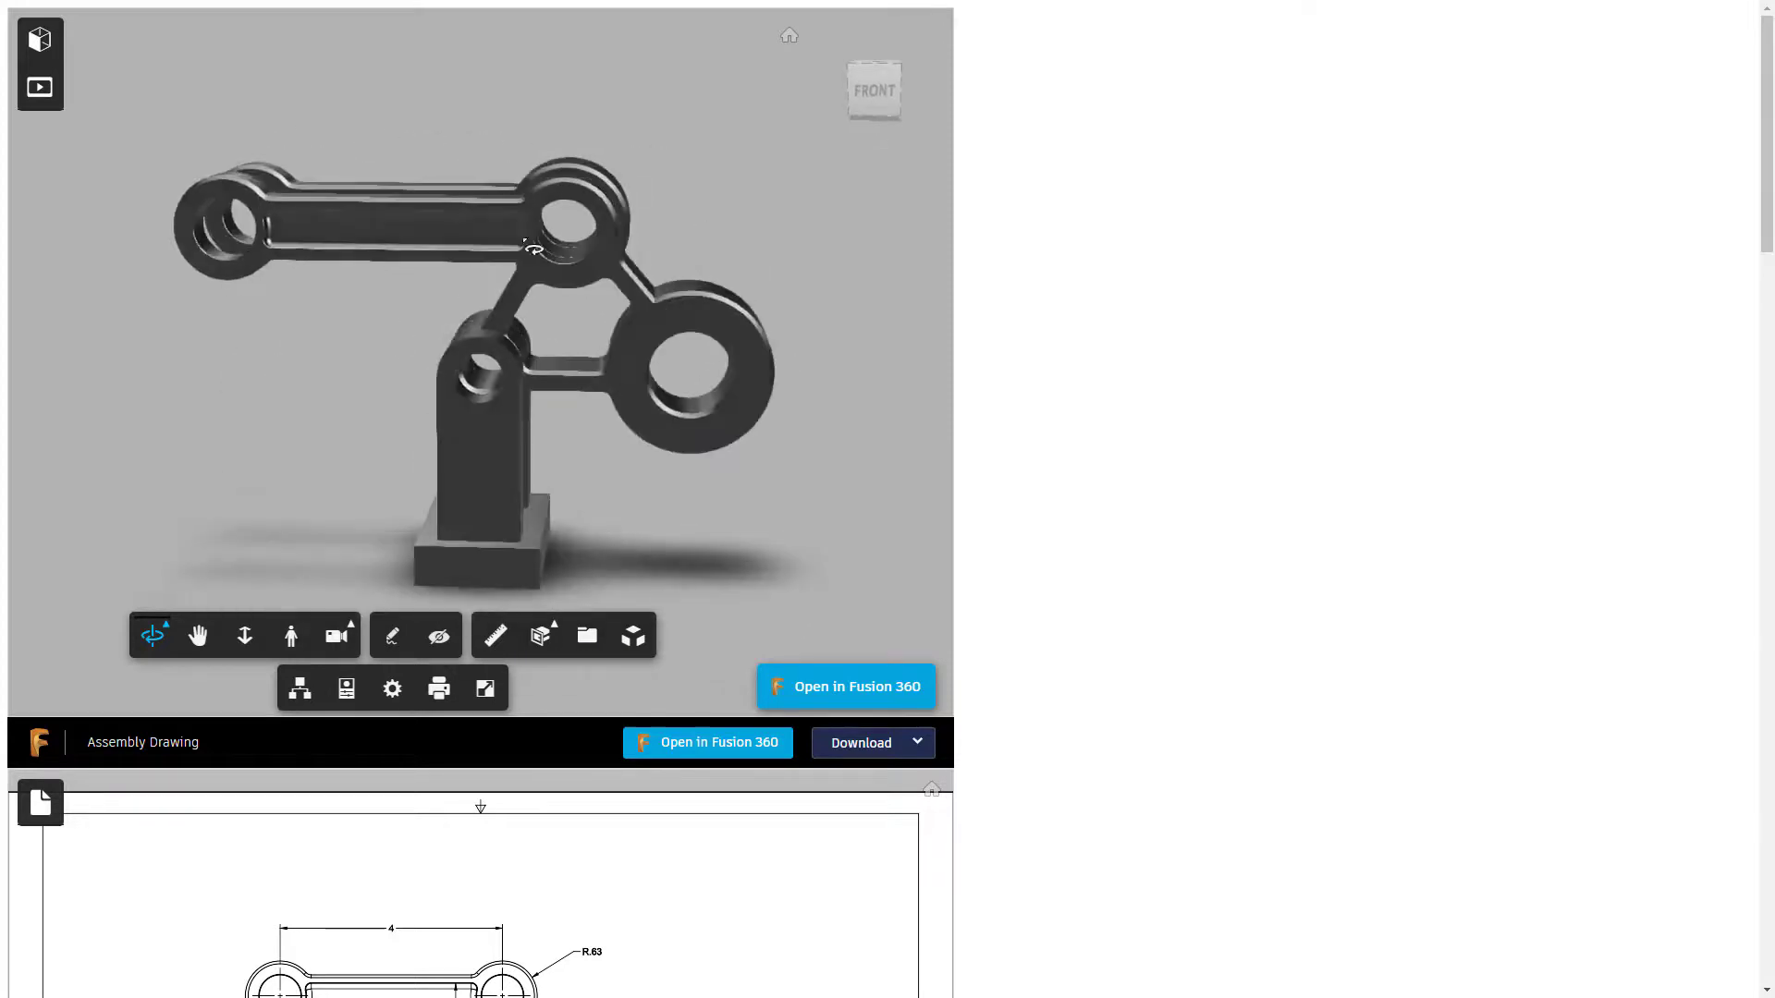
{"action": "left_click", "coordinate": [495, 635]}
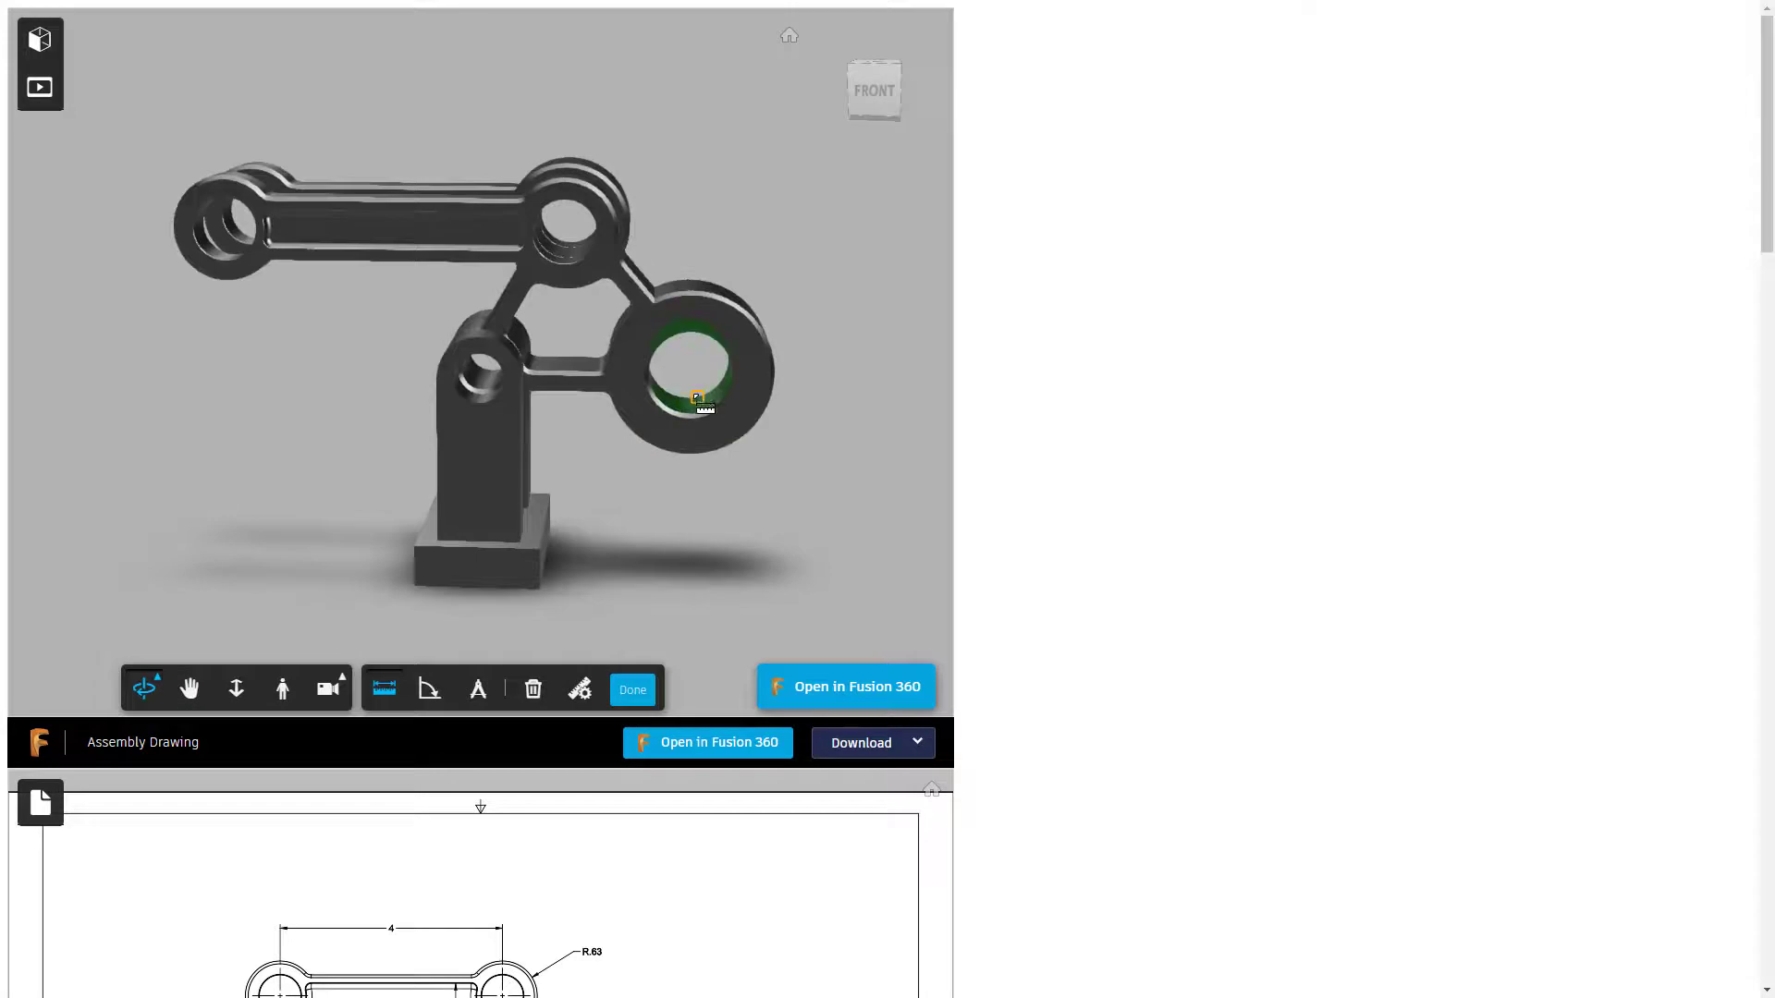
{"action": "left_click", "coordinate": [698, 398]}
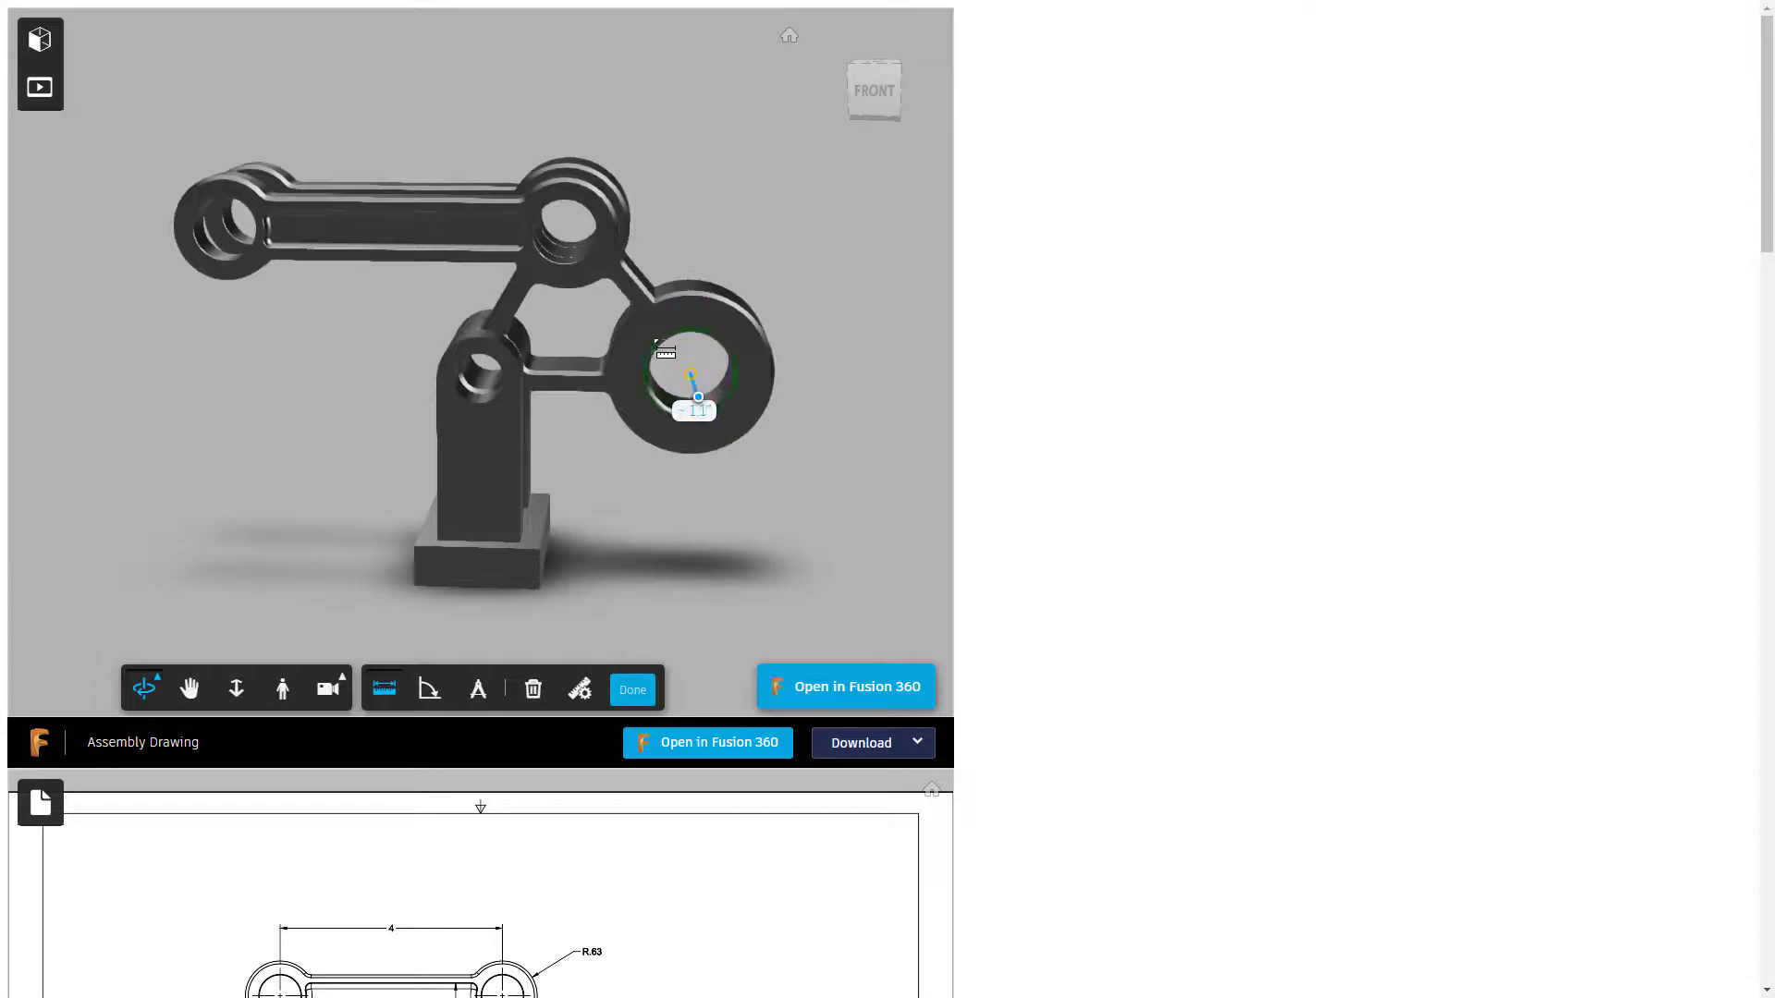
{"action": "left_click", "coordinate": [559, 249]}
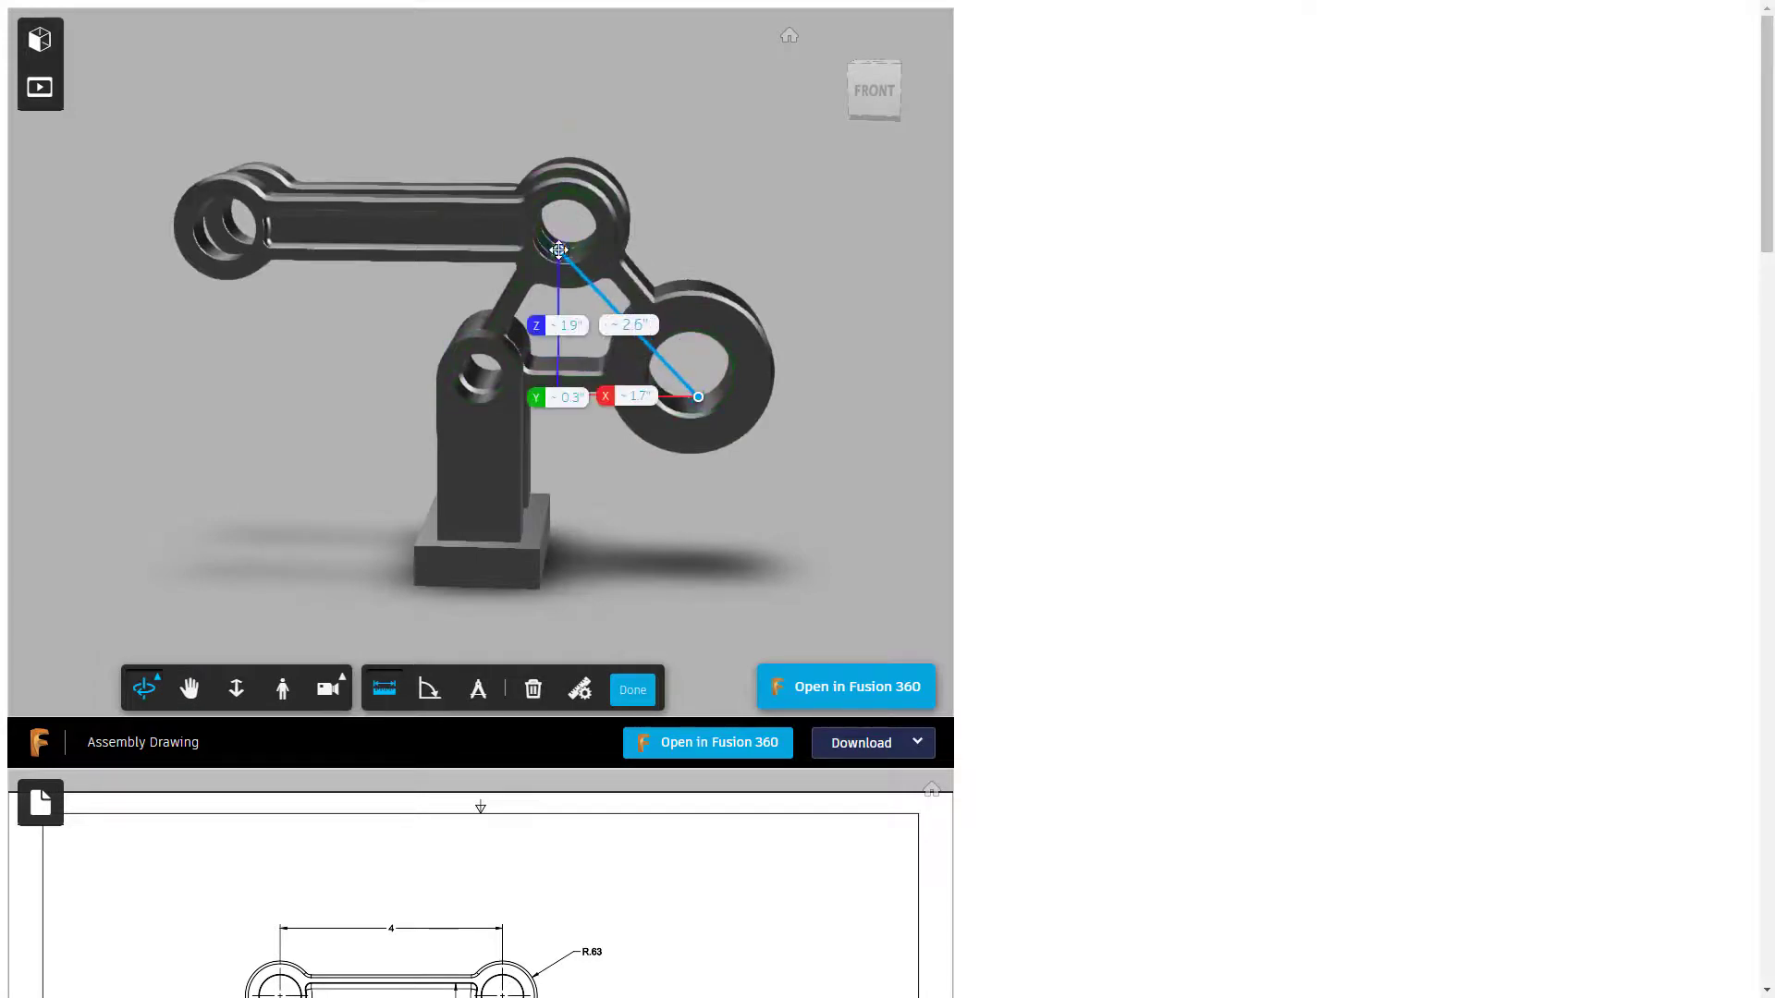
{"action": "left_click", "coordinate": [633, 690]}
In the Model Browser, isolate Dog Bone v3:1 and then Base:1.
{"action": "left_click_drag", "start_coordinate": [580, 575], "coordinate": [634, 397]}
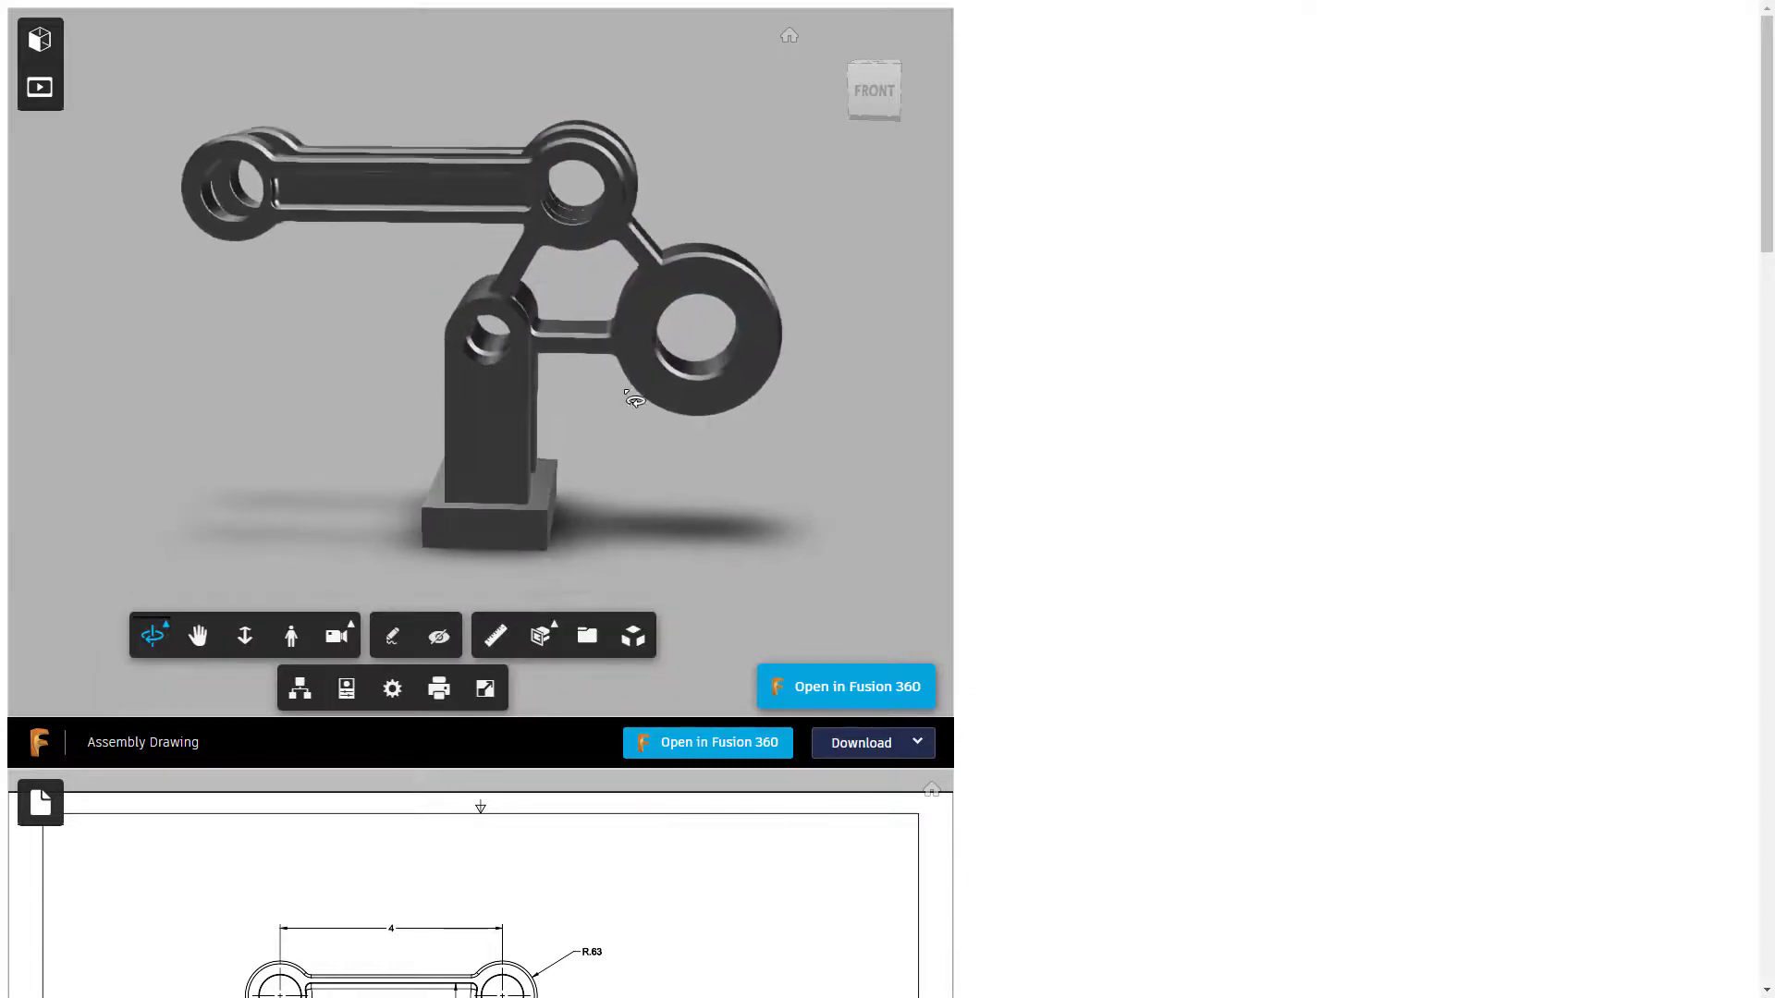
{"action": "left_click", "coordinate": [308, 694]}
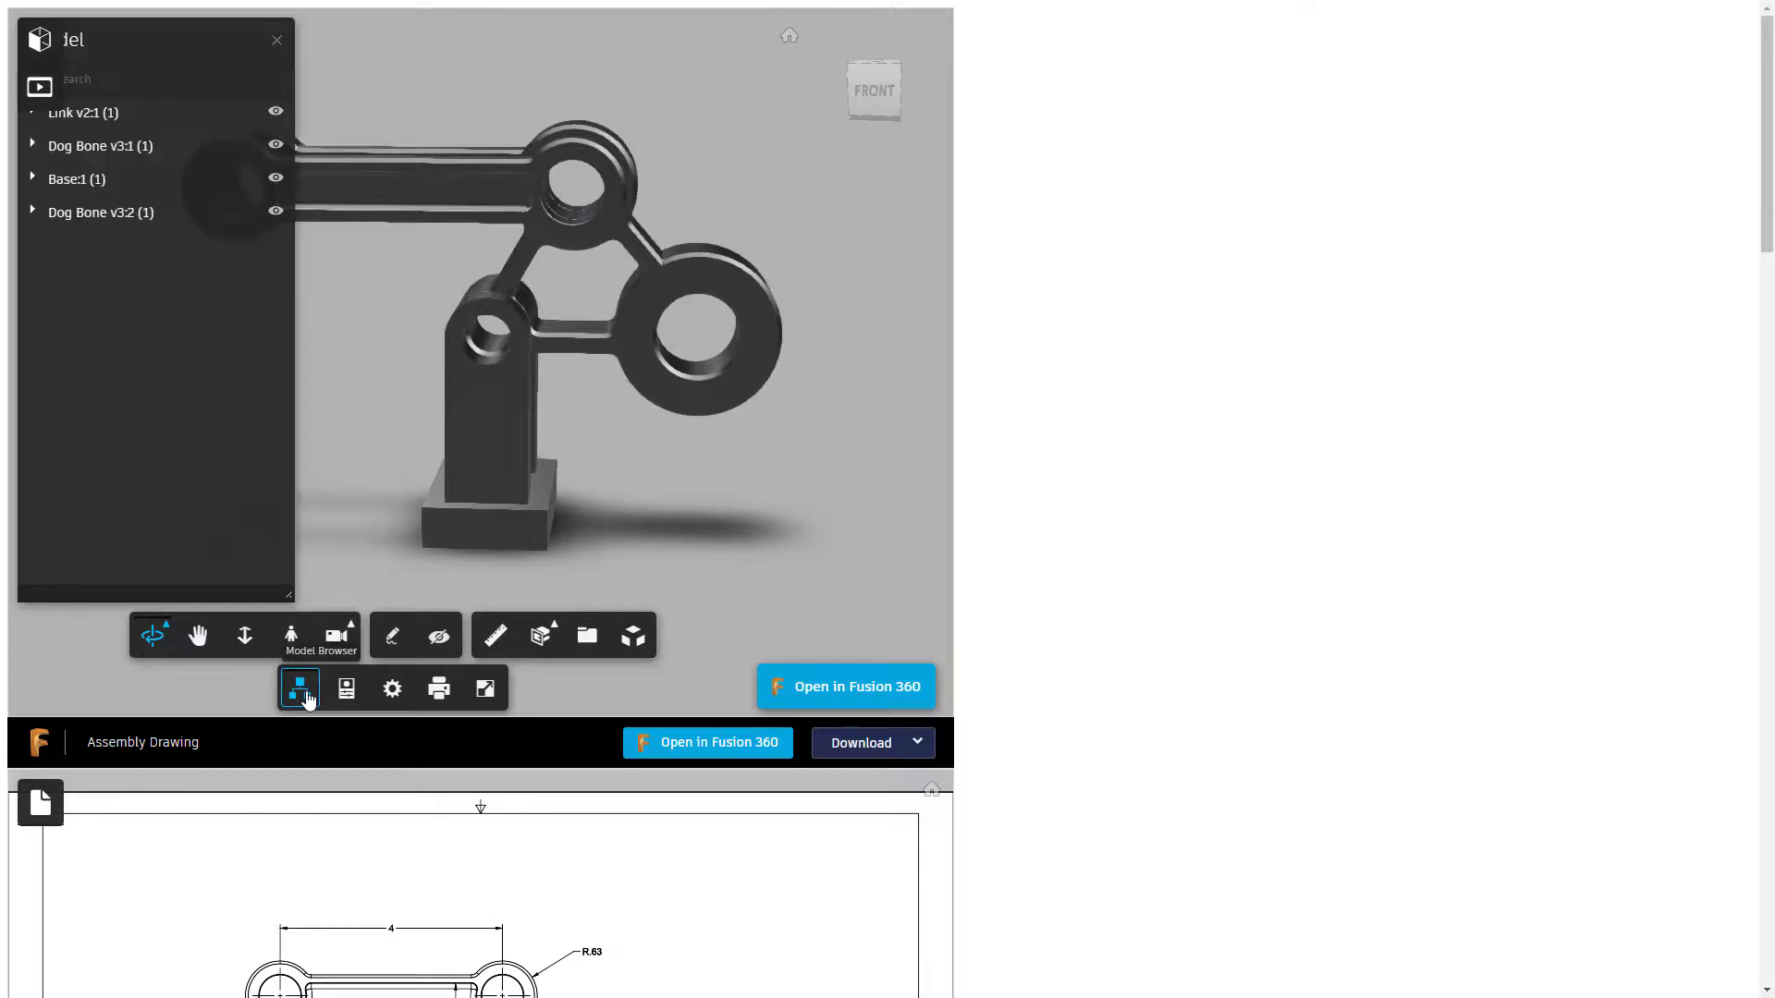
{"action": "left_click", "coordinate": [84, 145]}
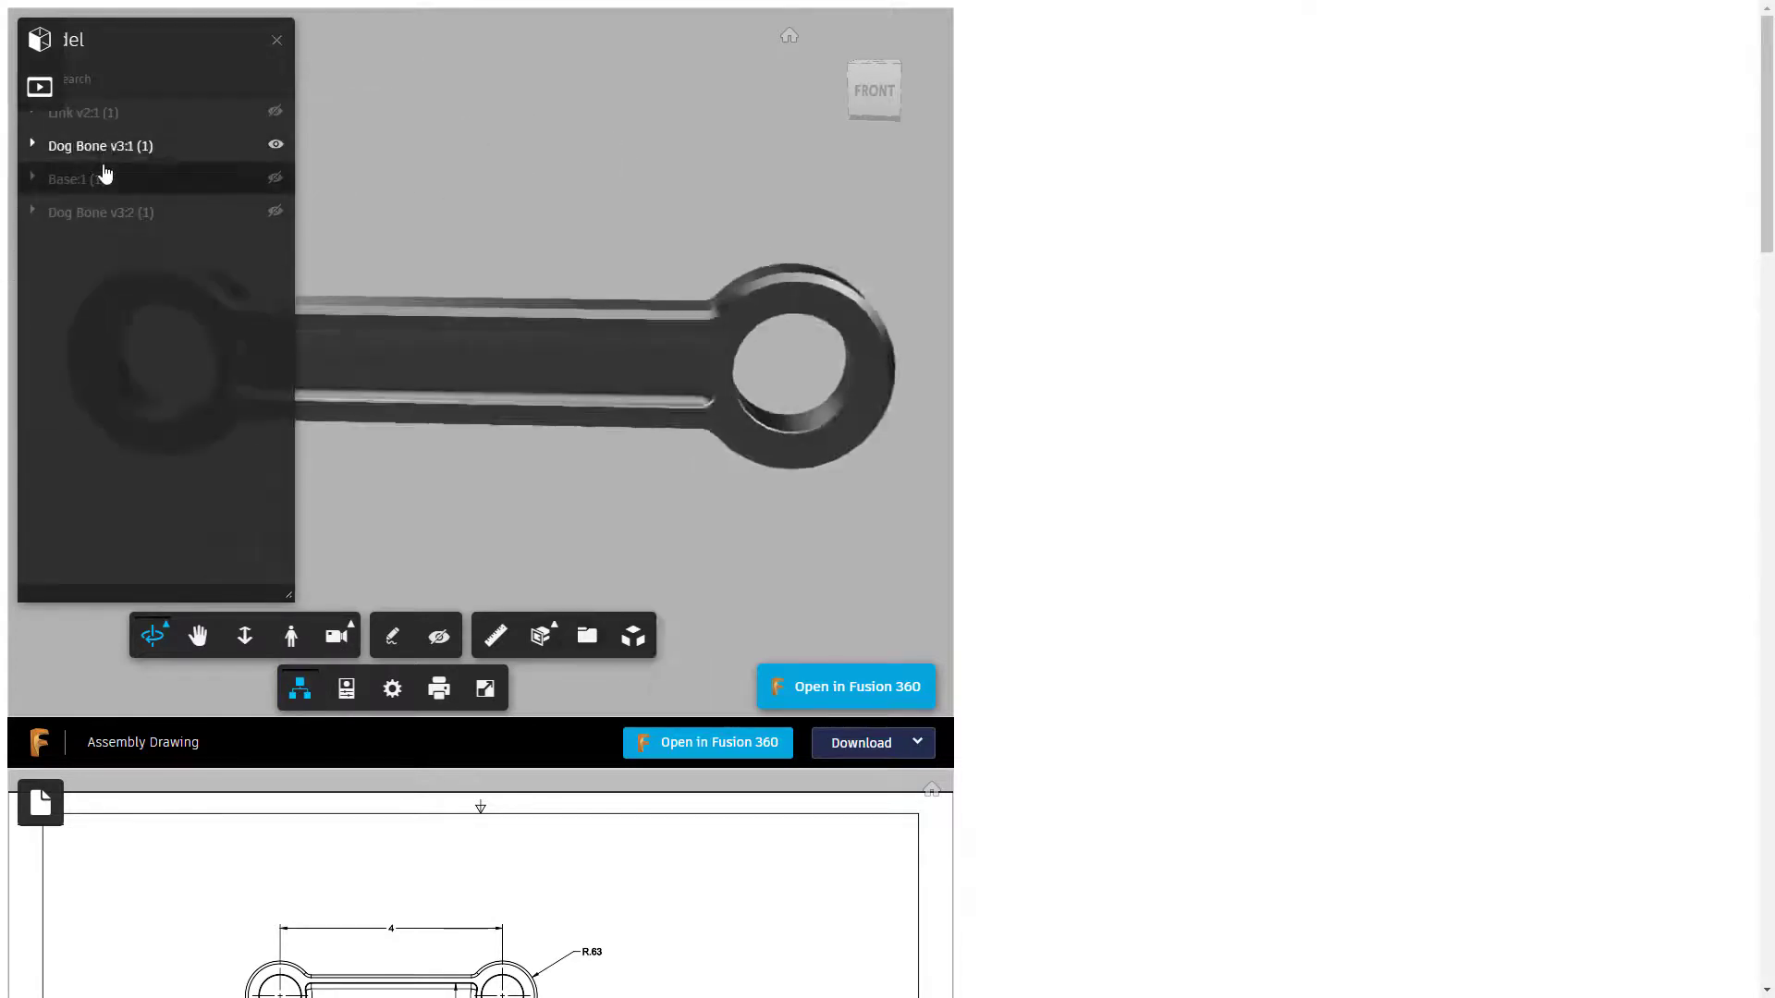
{"action": "left_click", "coordinate": [104, 175]}
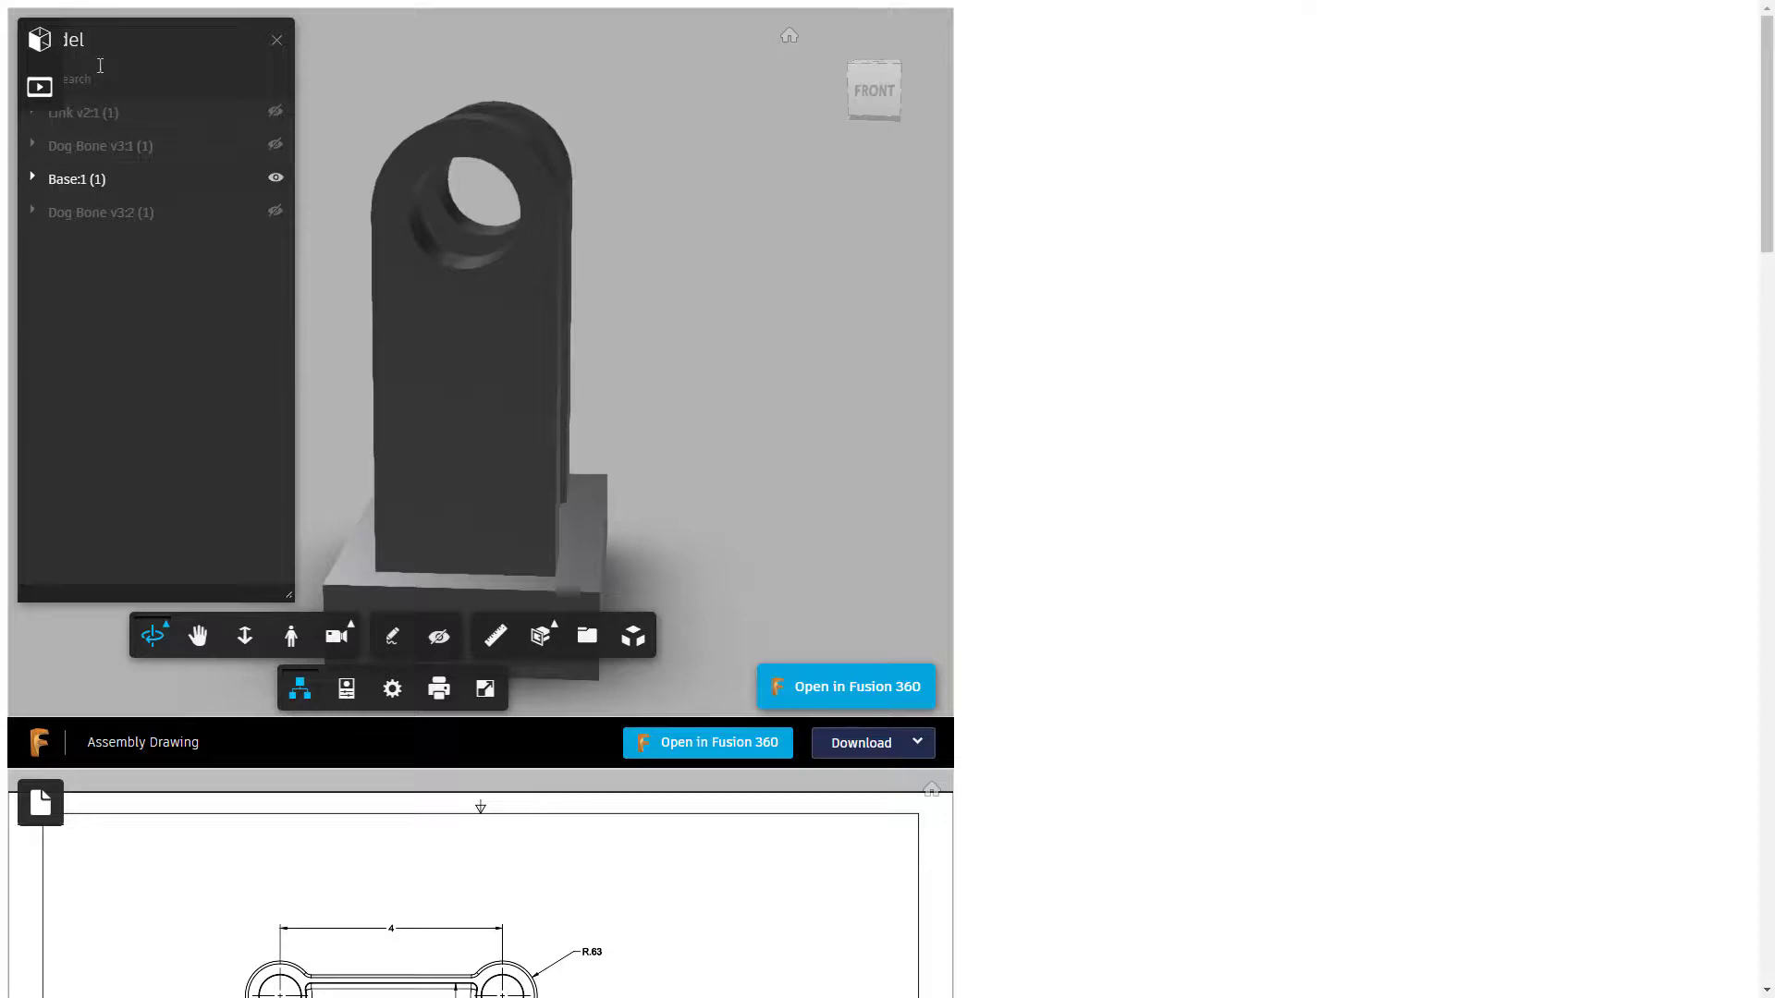
Load Storyboard1 and start playing the assembly animation.
{"action": "left_click", "coordinate": [42, 89]}
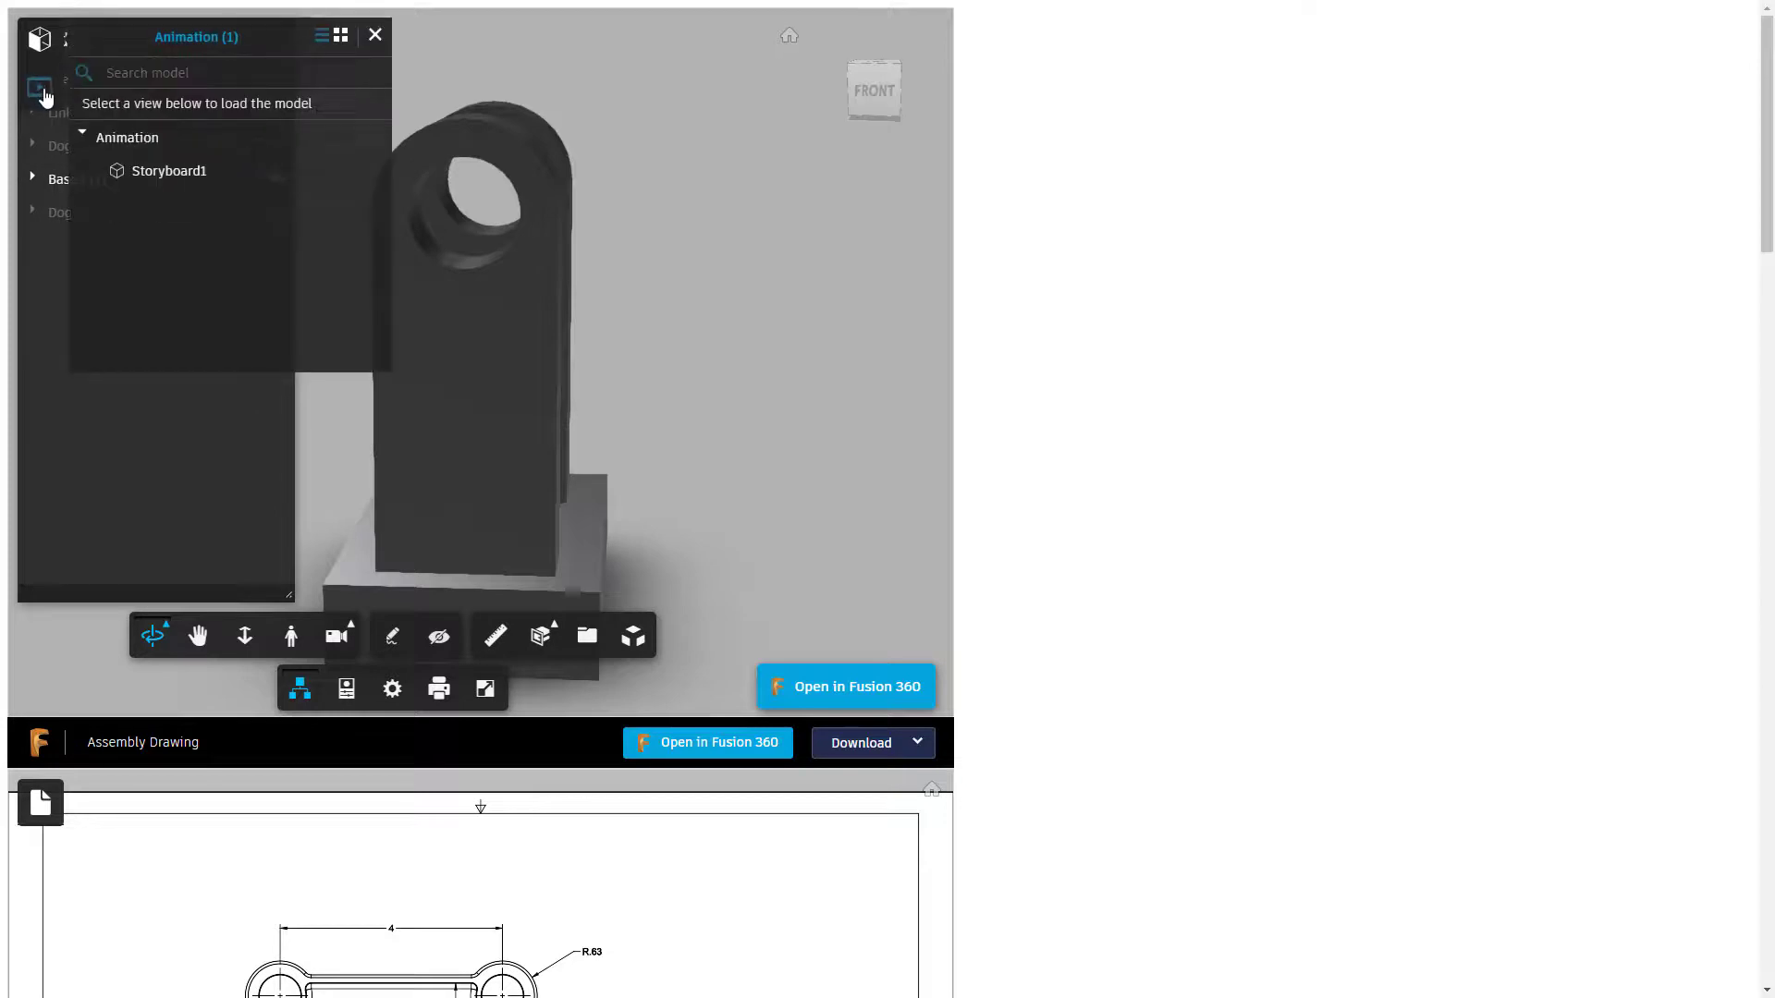
{"action": "left_click", "coordinate": [155, 172]}
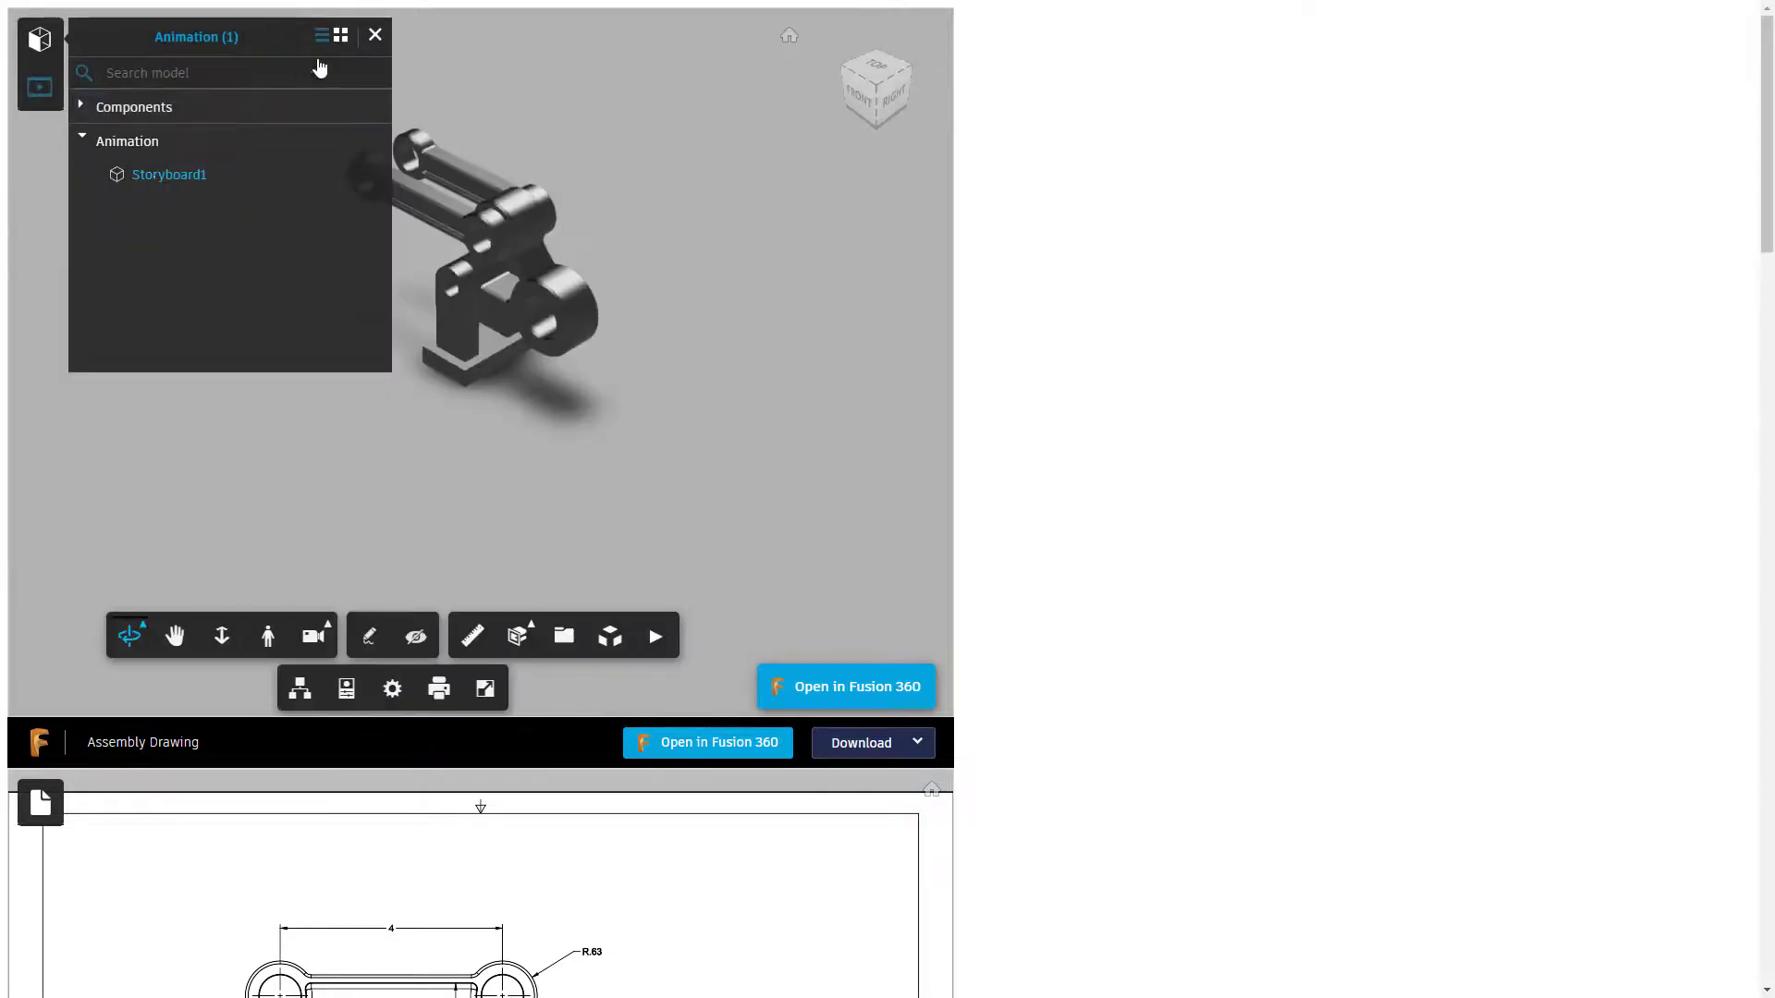
{"action": "left_click", "coordinate": [372, 36]}
{"action": "left_click", "coordinate": [658, 637]}
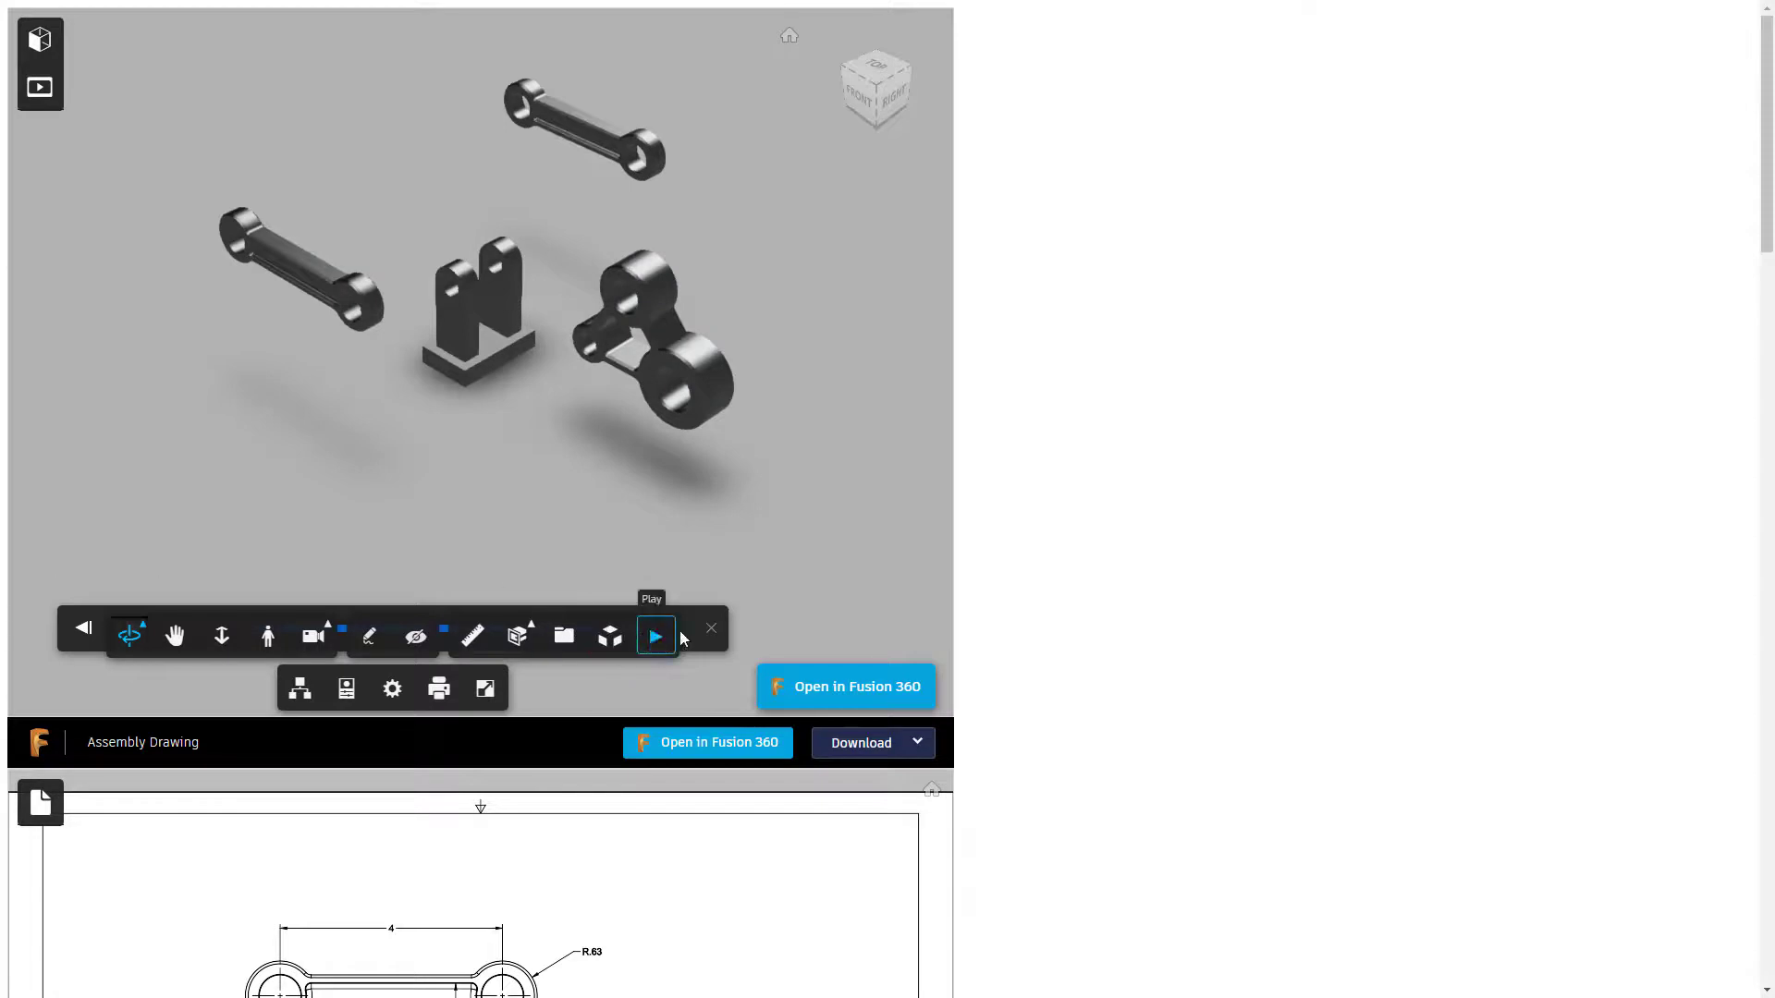
Step back through keyframes and replay until the parts explode apart, then hide the timeline.
{"action": "left_click", "coordinate": [657, 636]}
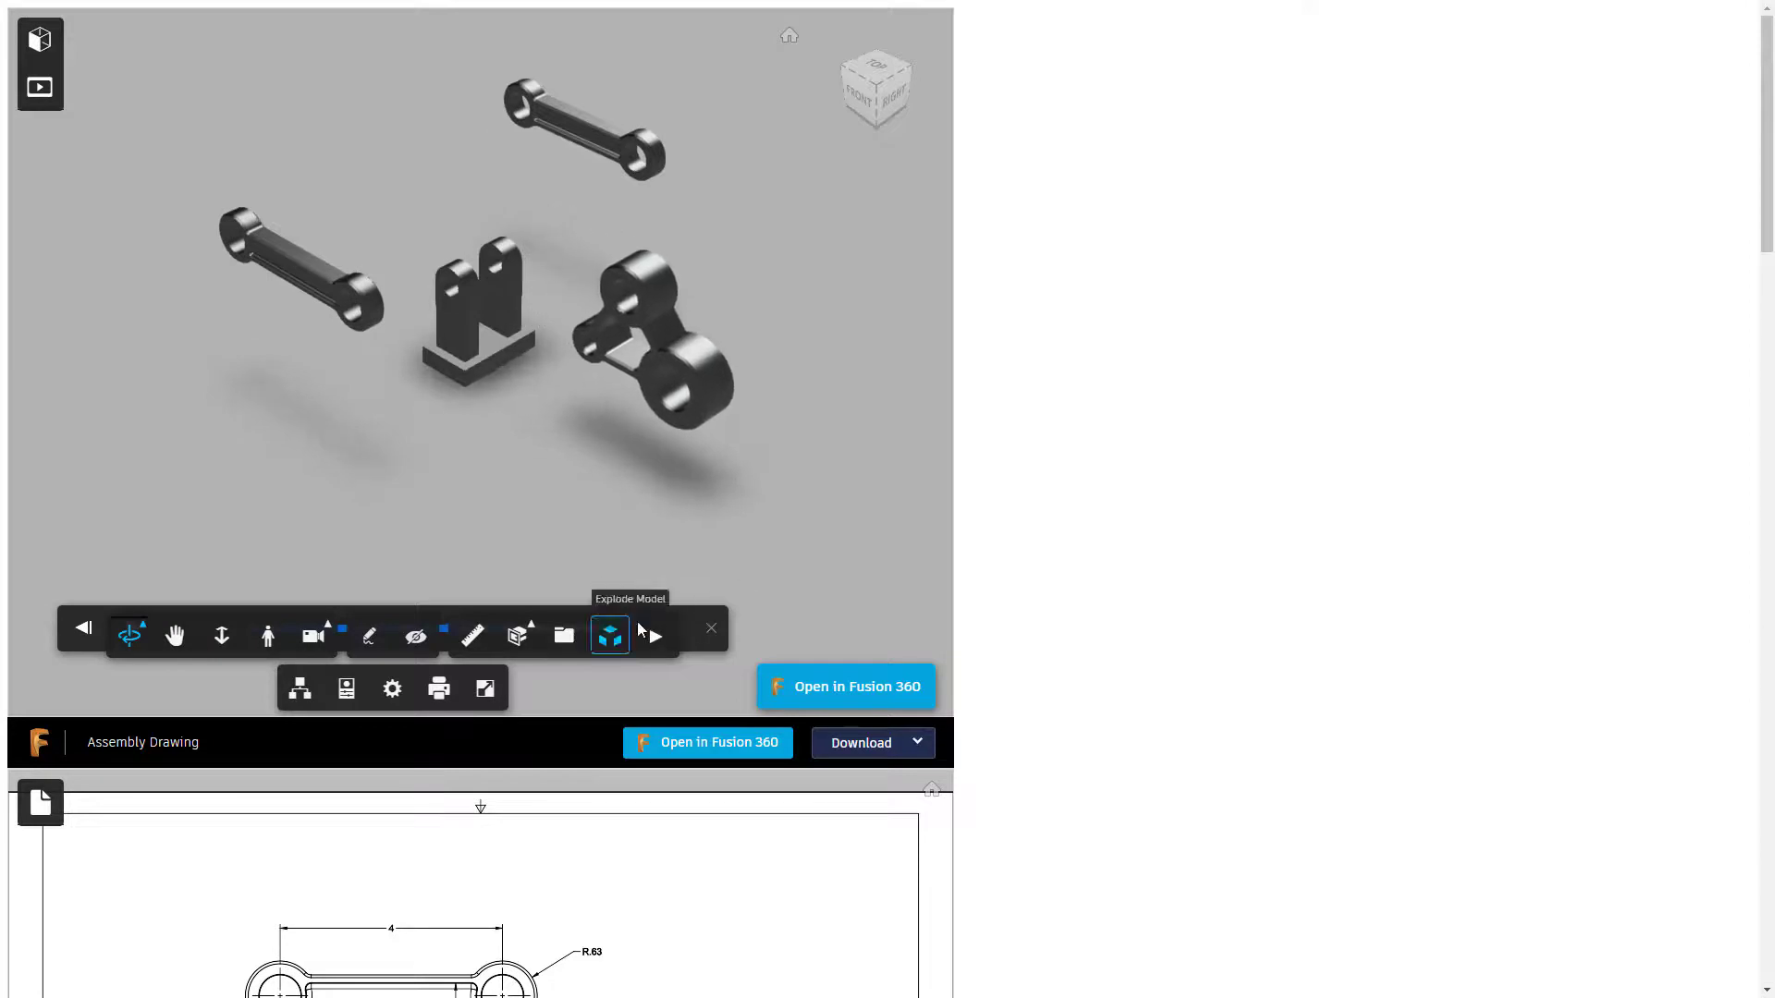
{"action": "left_click", "coordinate": [444, 629]}
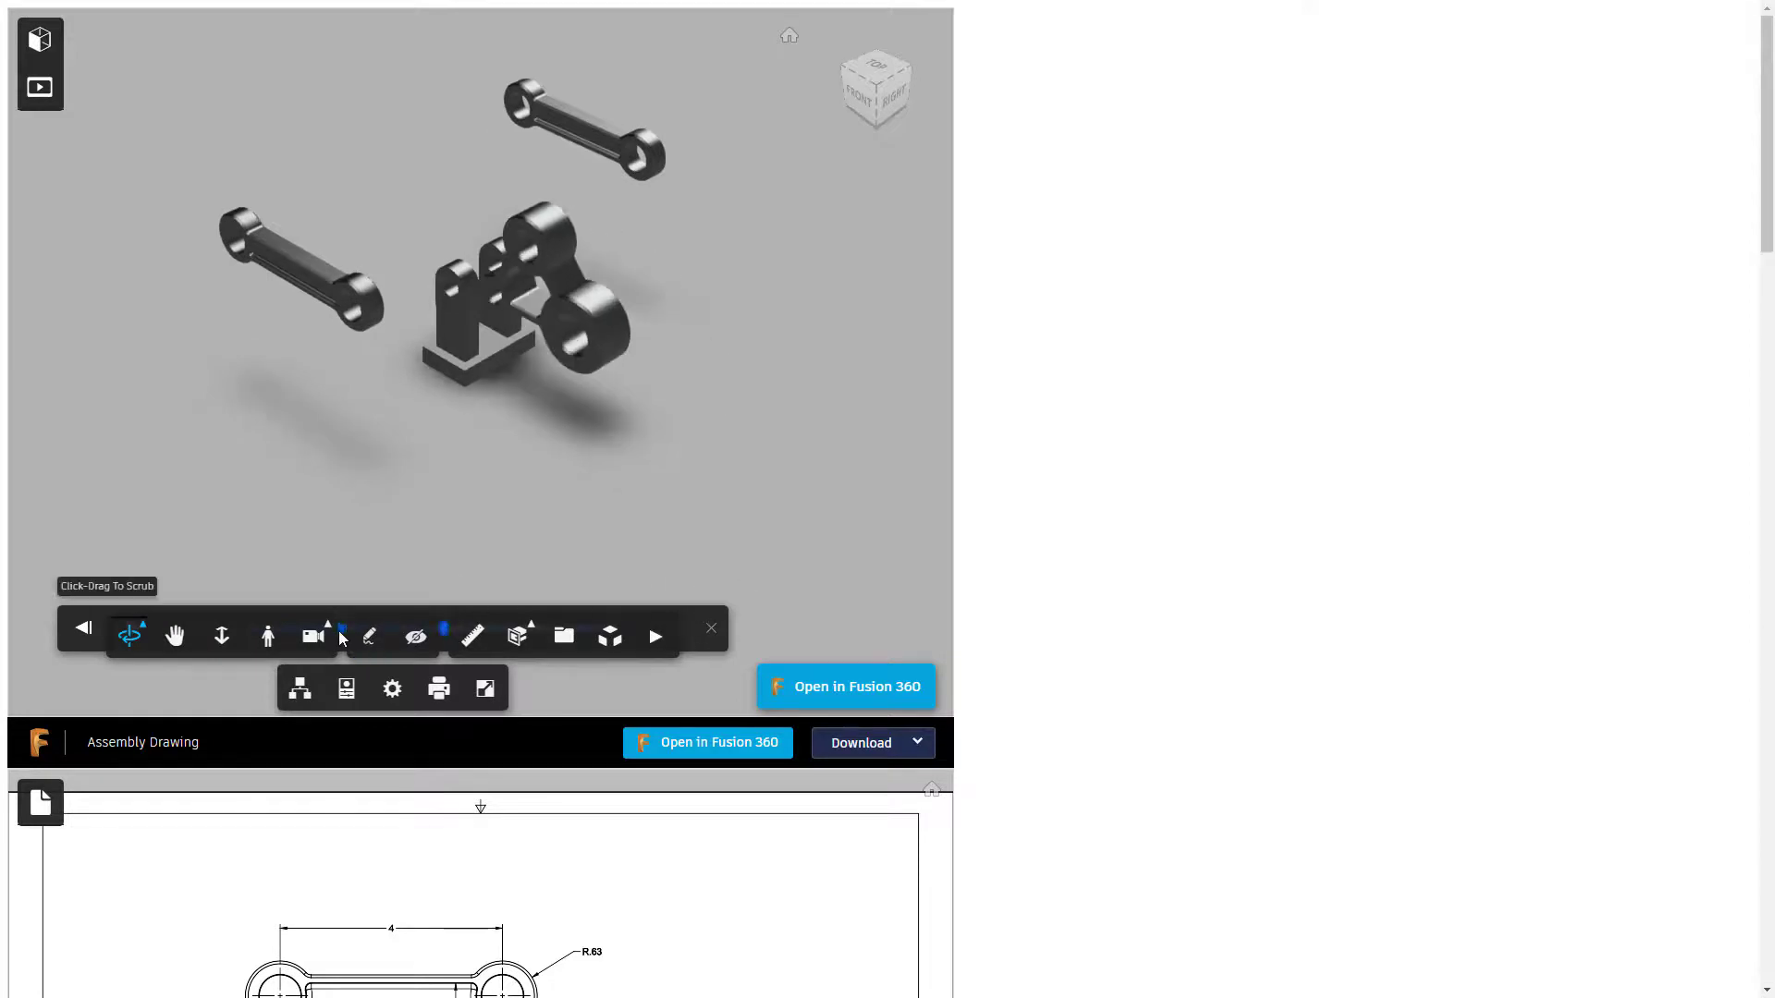
{"action": "left_click", "coordinate": [341, 628]}
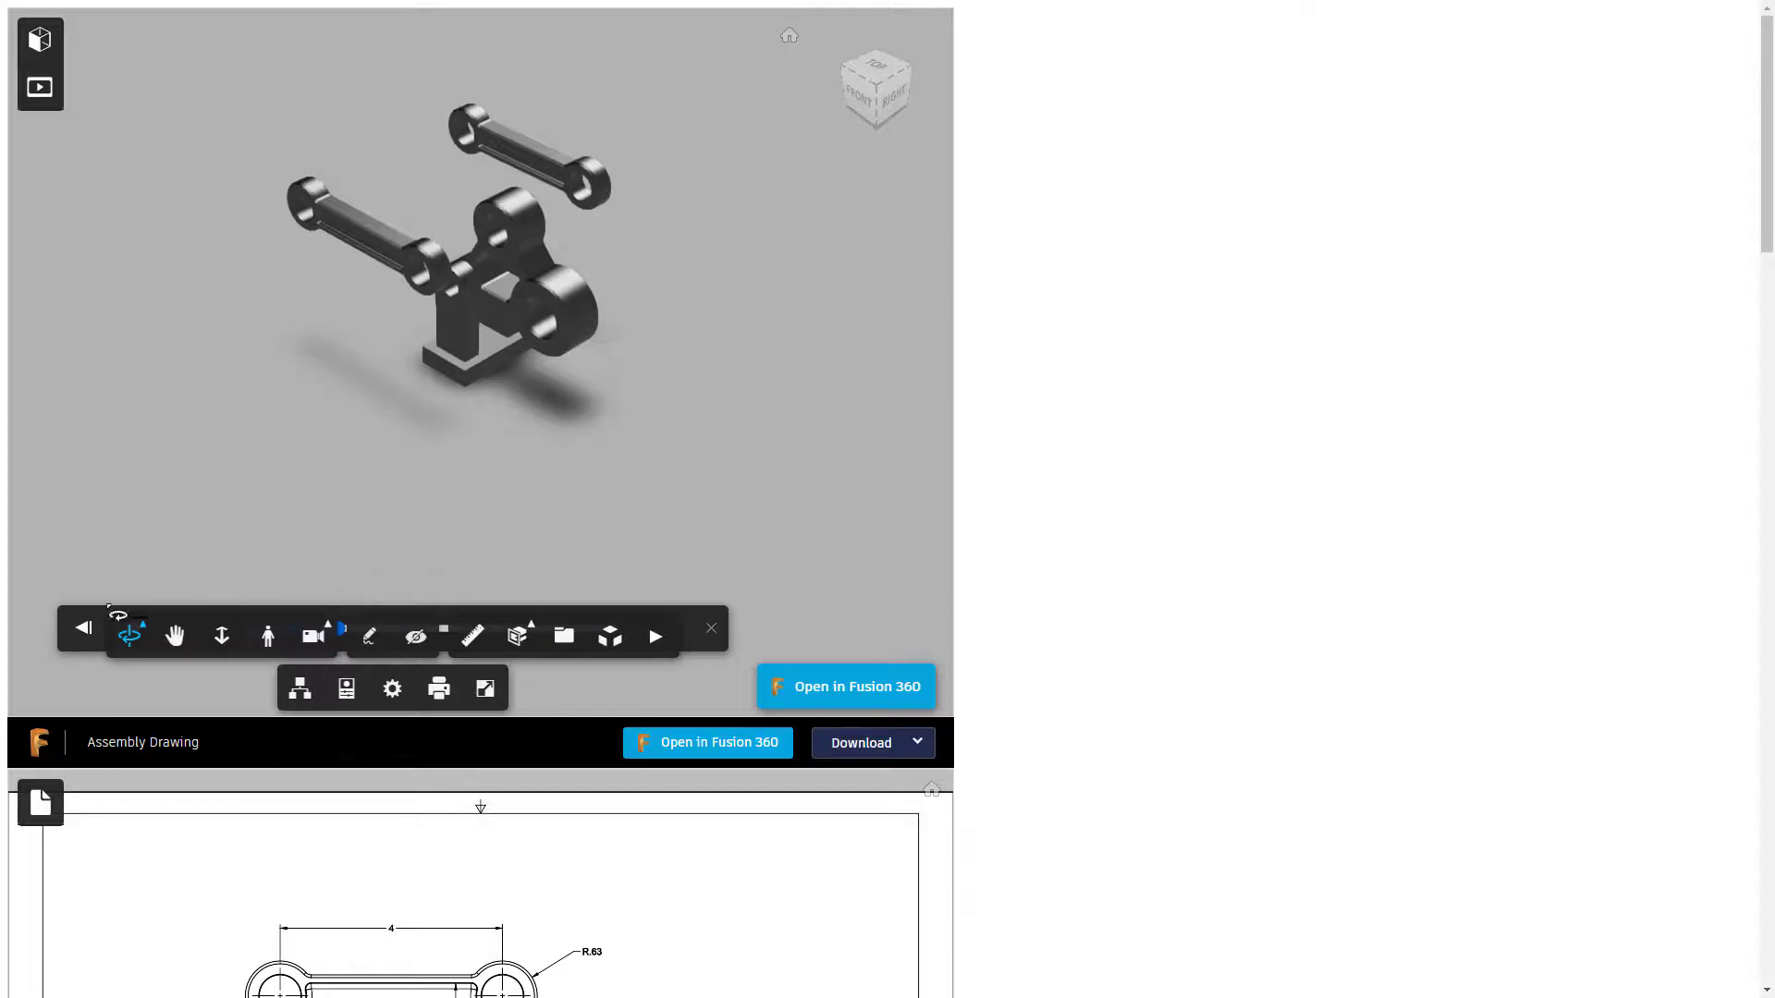
{"action": "left_click", "coordinate": [82, 632]}
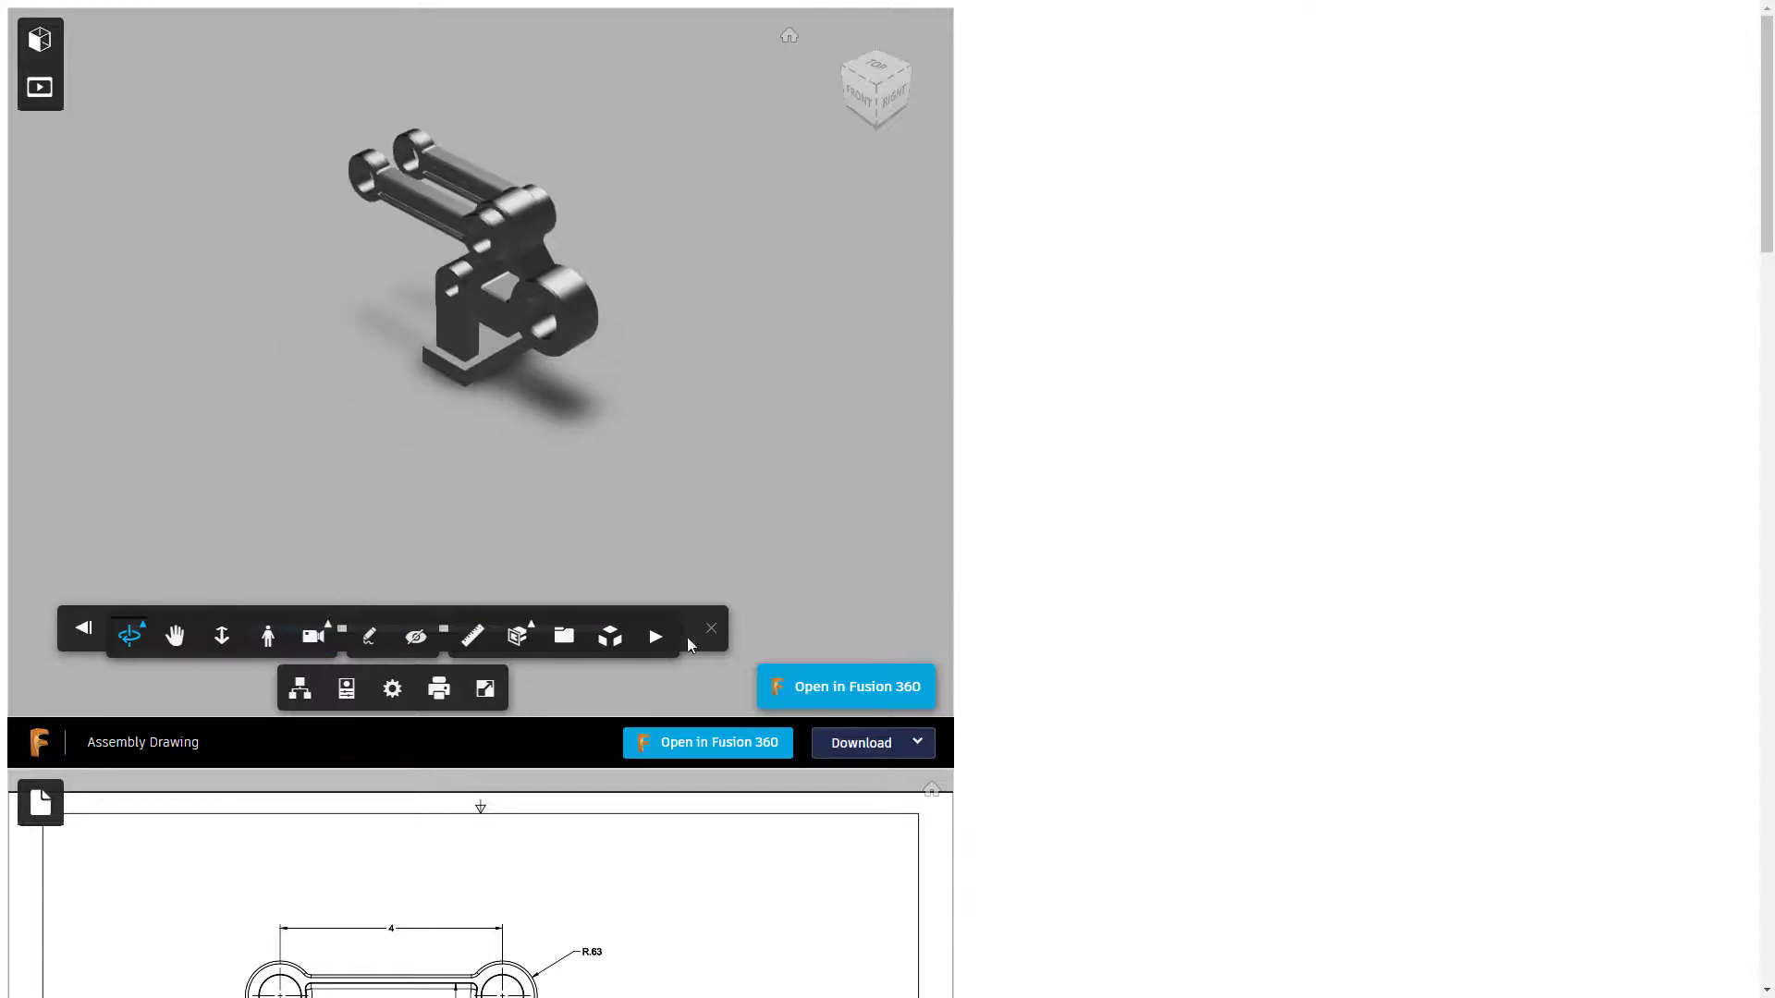
{"action": "left_click", "coordinate": [656, 636]}
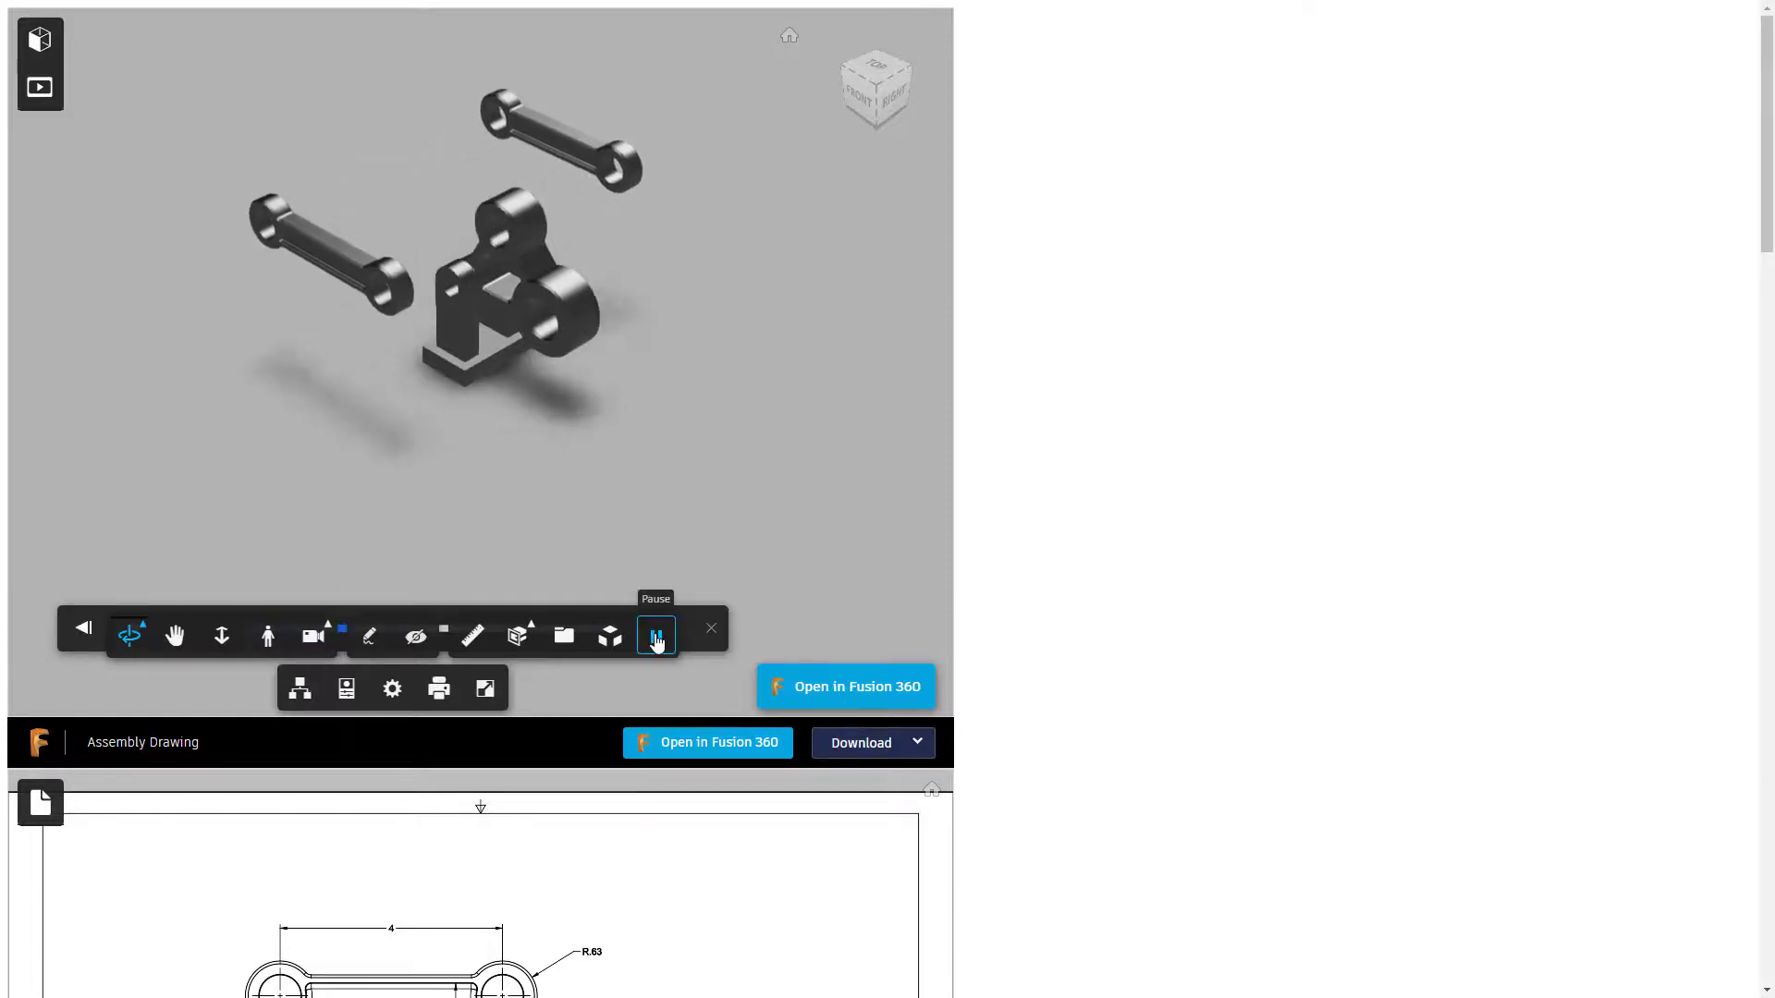
{"action": "left_click", "coordinate": [713, 631]}
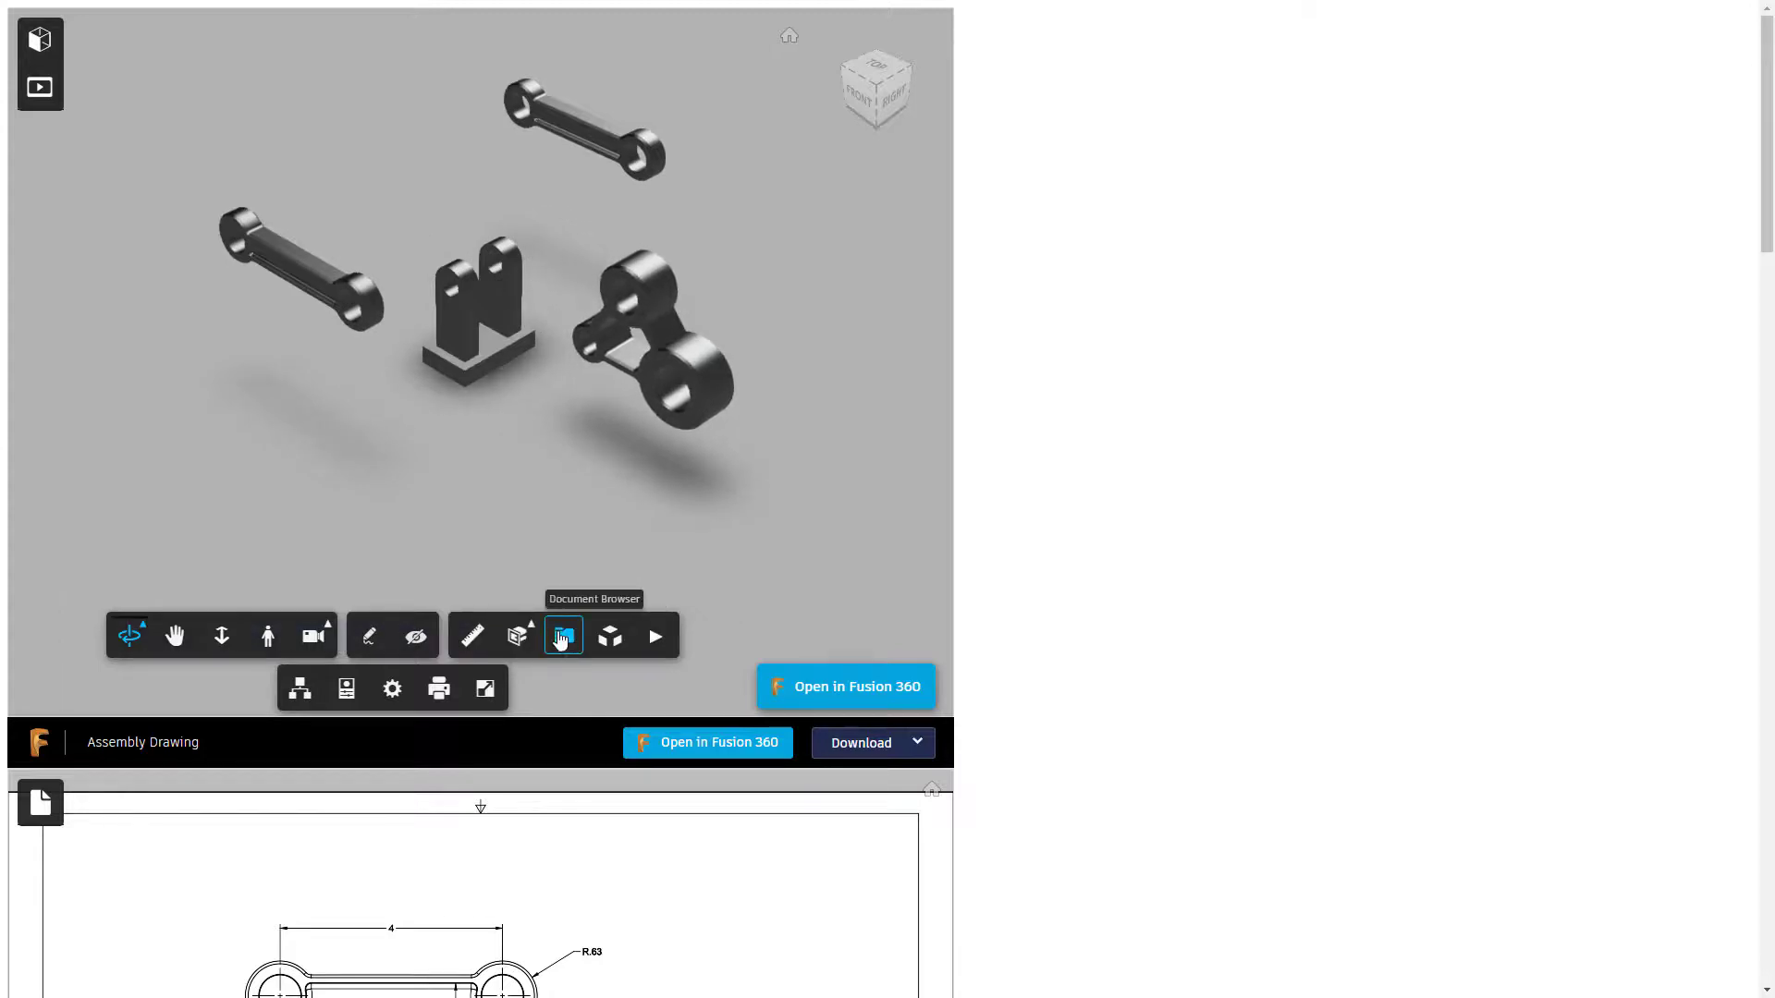
Cut the exploded parts with an X section plane, push it through, then clear it.
{"action": "left_click", "coordinate": [519, 636]}
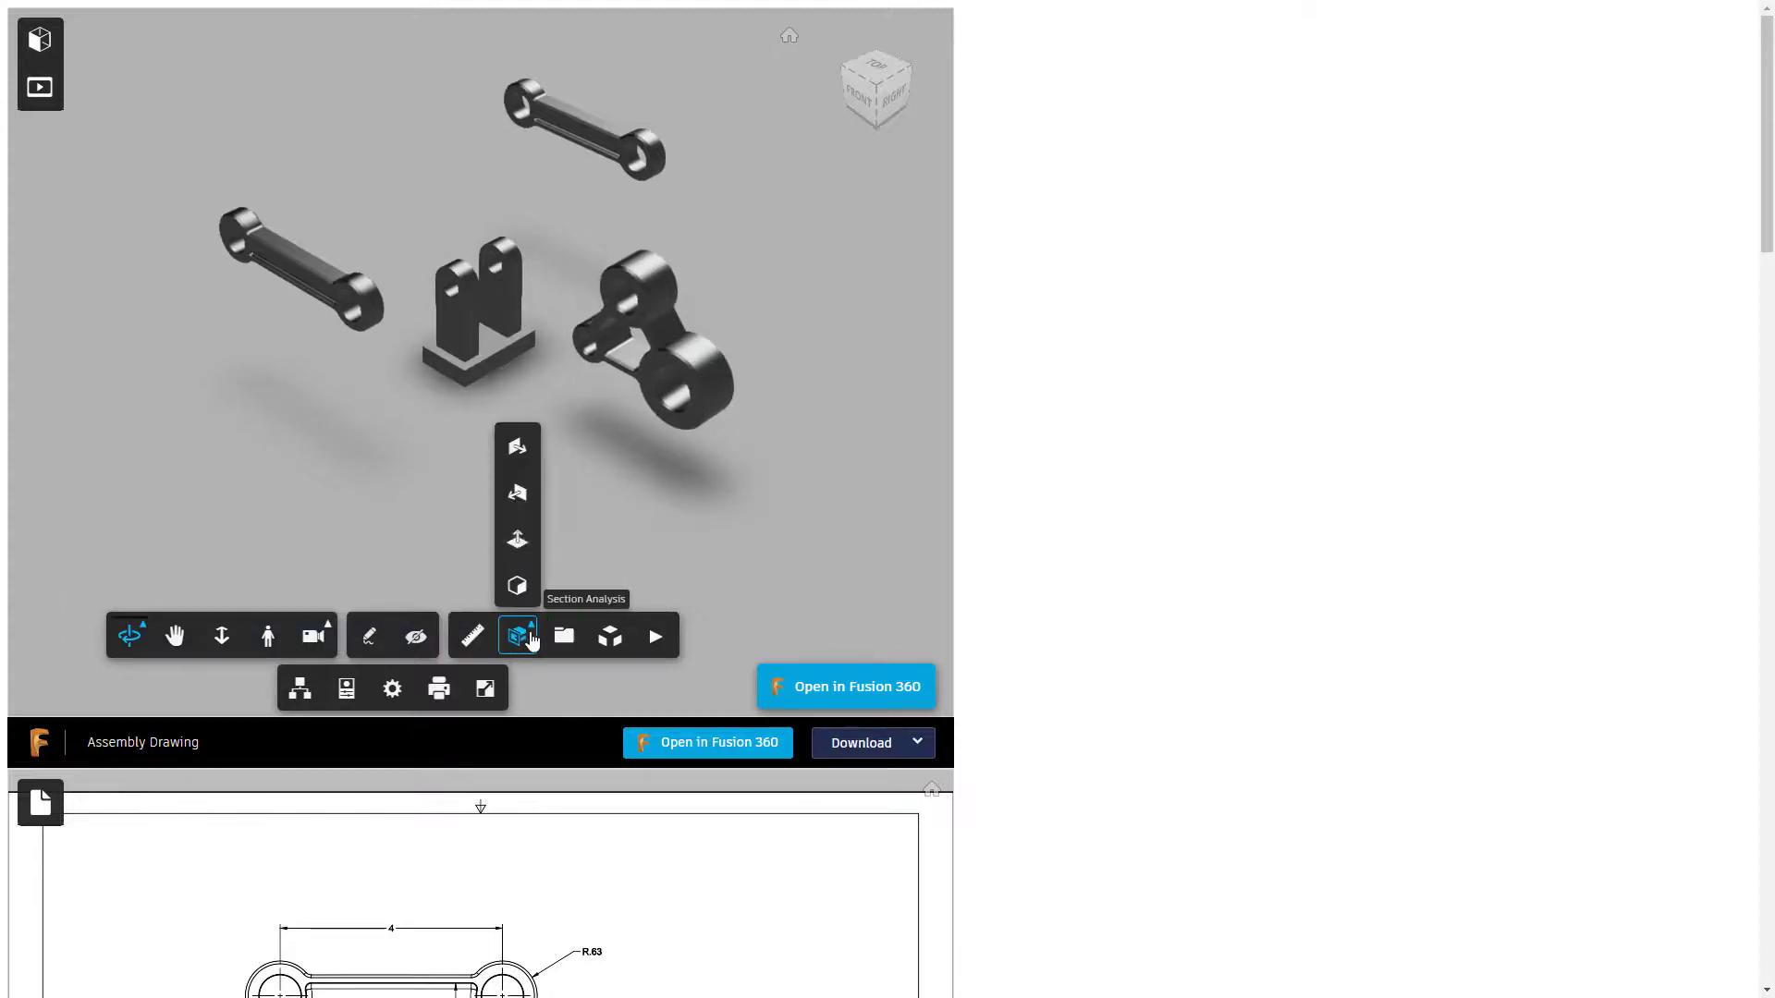
{"action": "left_click", "coordinate": [517, 448]}
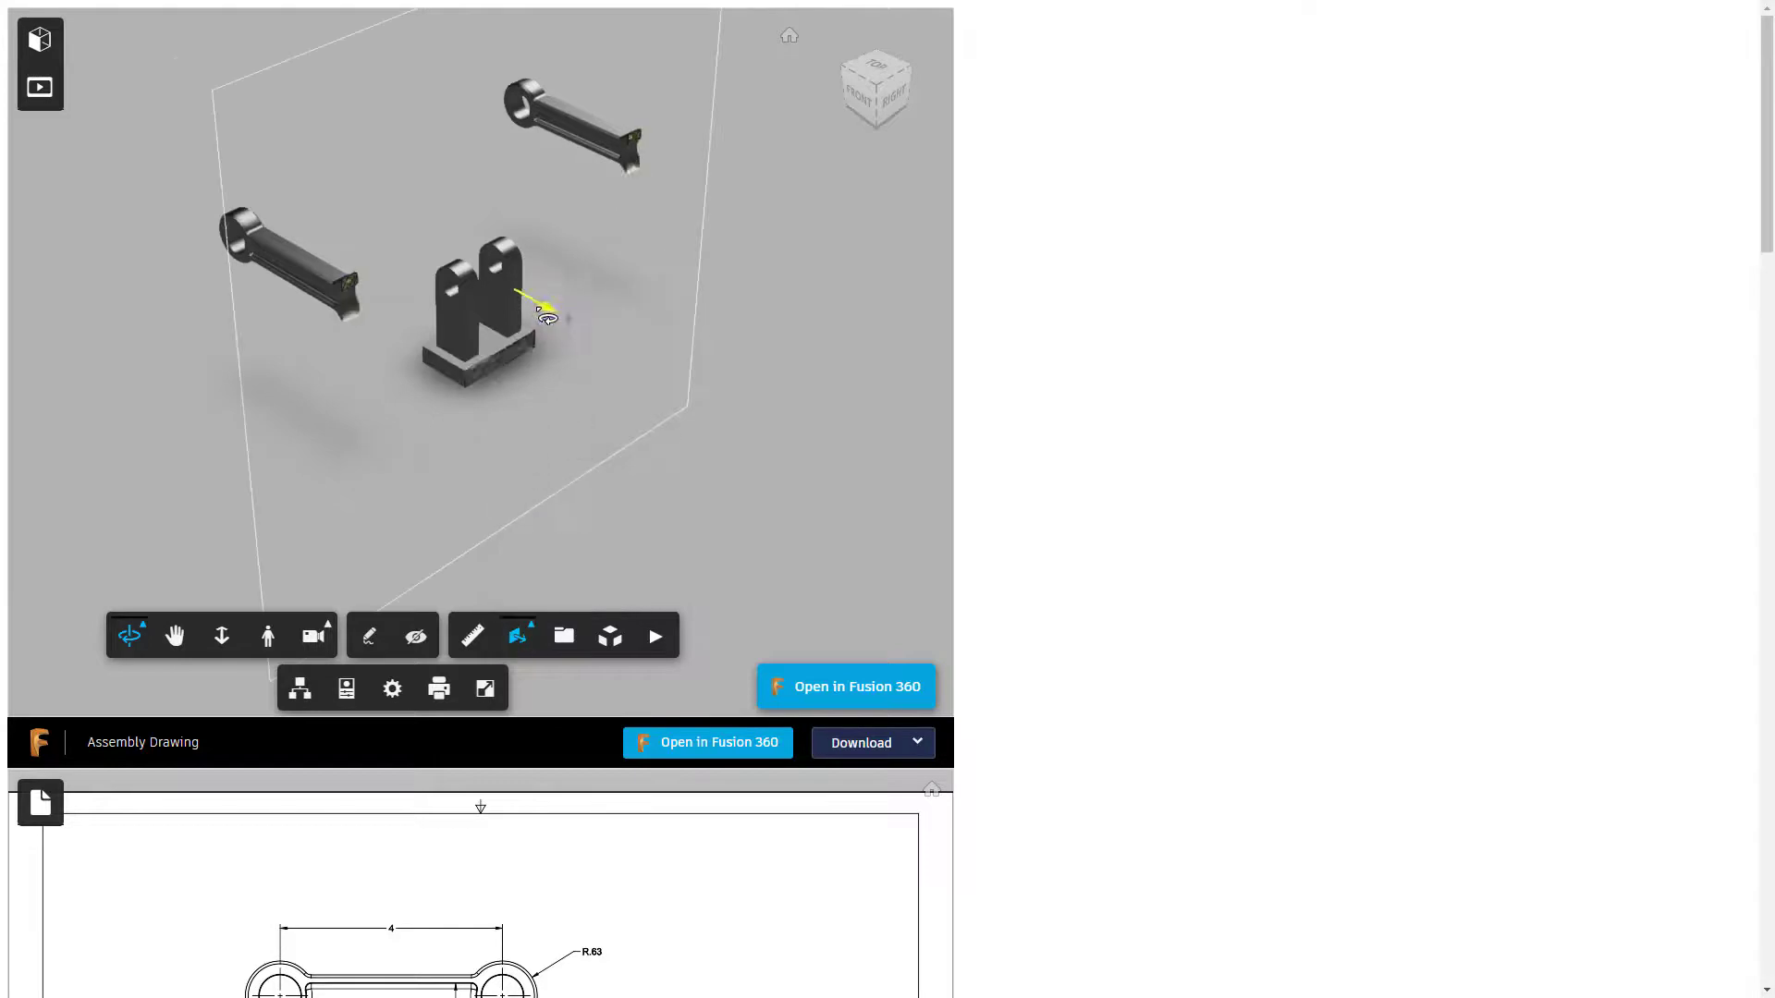
{"action": "mouse_move", "coordinate": [541, 305]}
{"action": "left_mouse_down"}
{"action": "mouse_move", "coordinate": [469, 299]}
{"action": "mouse_move", "coordinate": [566, 310]}
{"action": "left_mouse_up"}
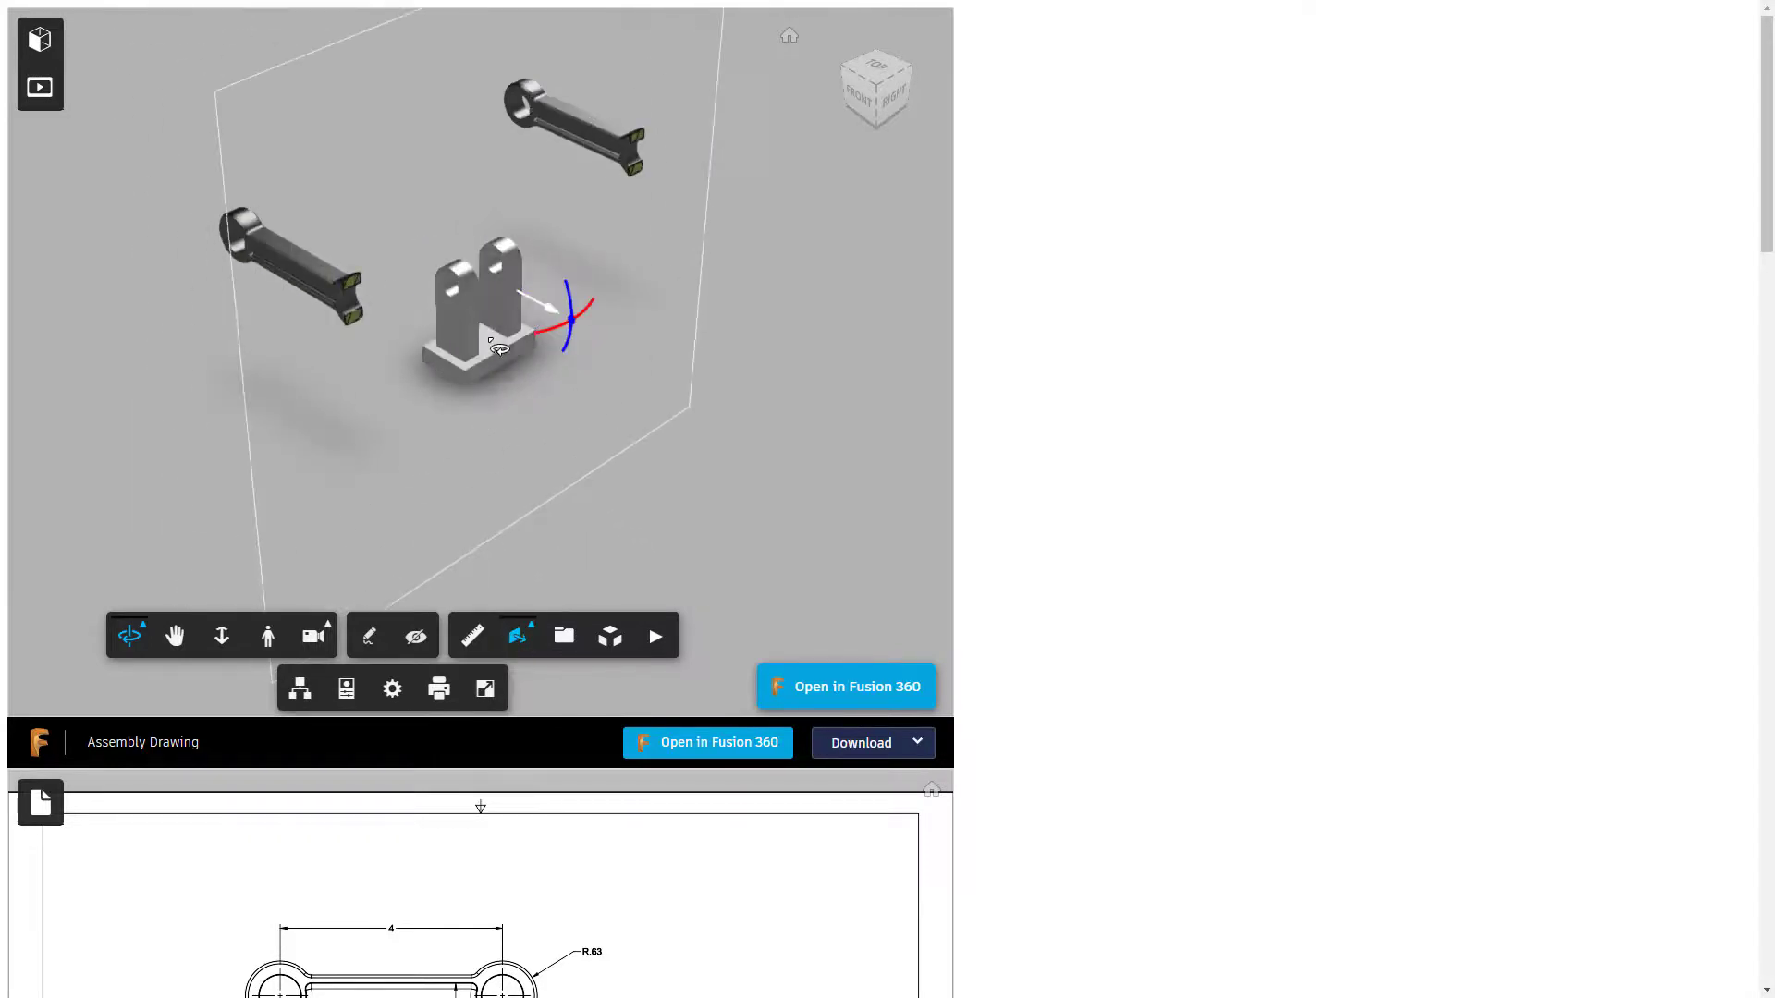
{"action": "key", "text": "Escape"}
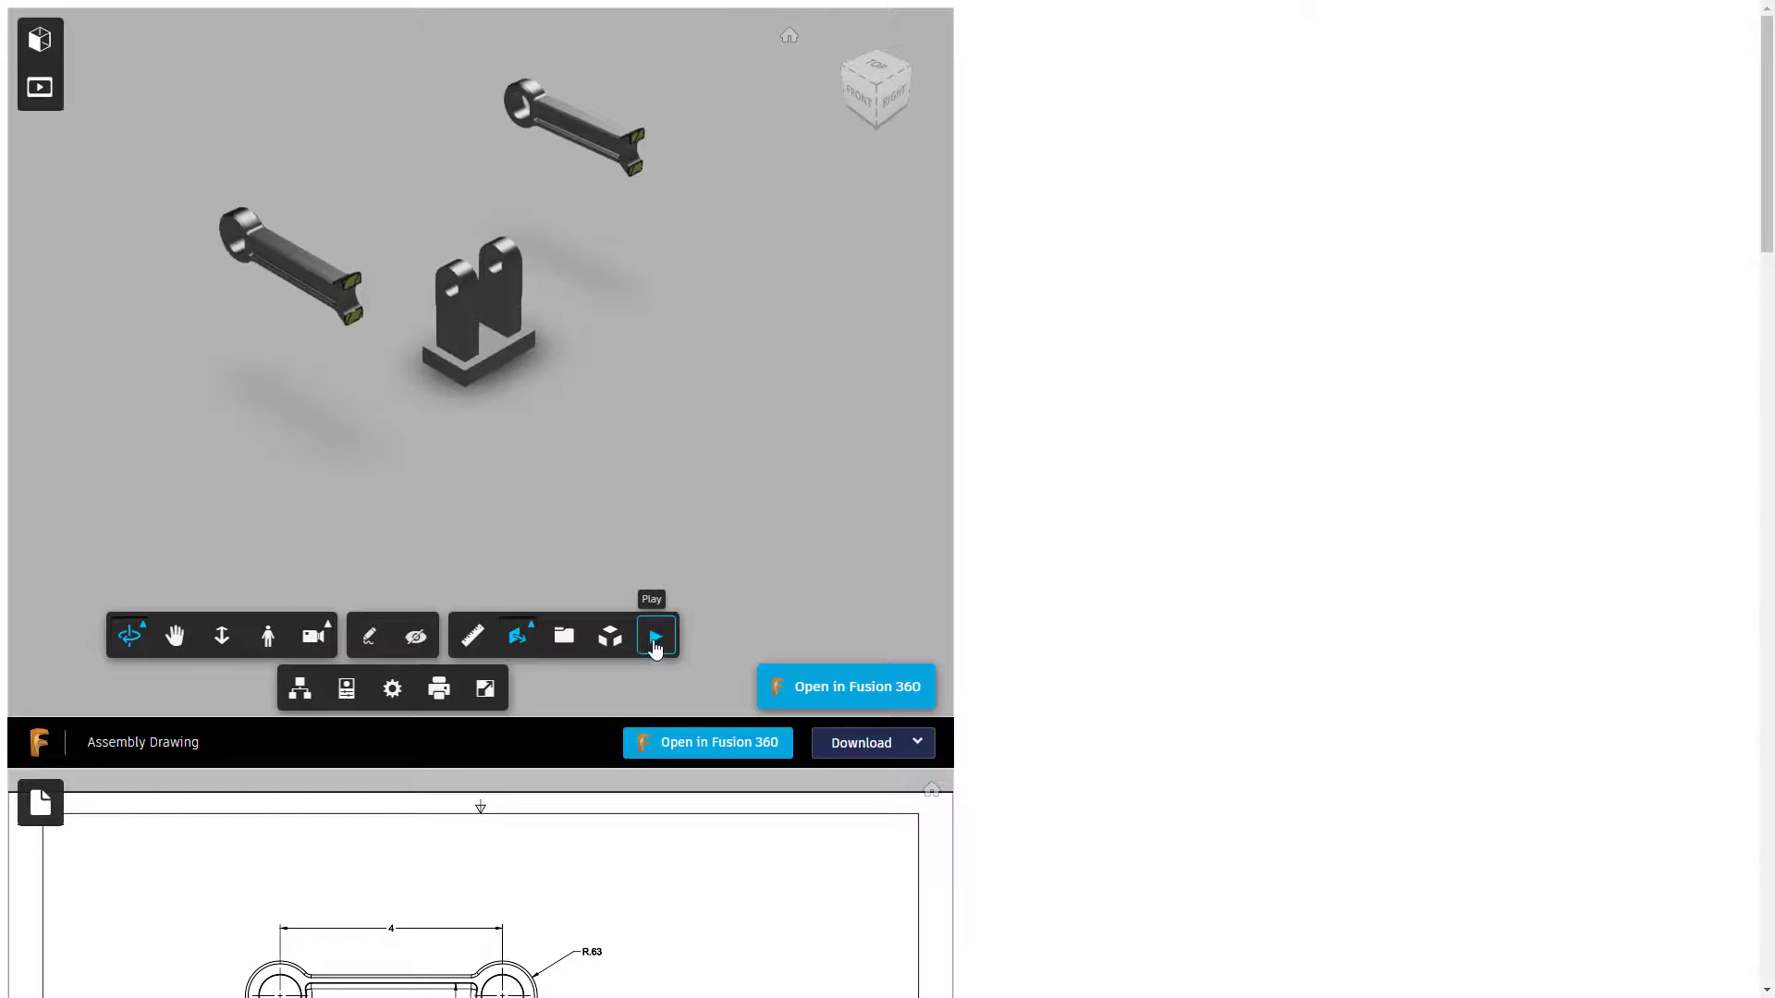
{"action": "left_click", "coordinate": [534, 634]}
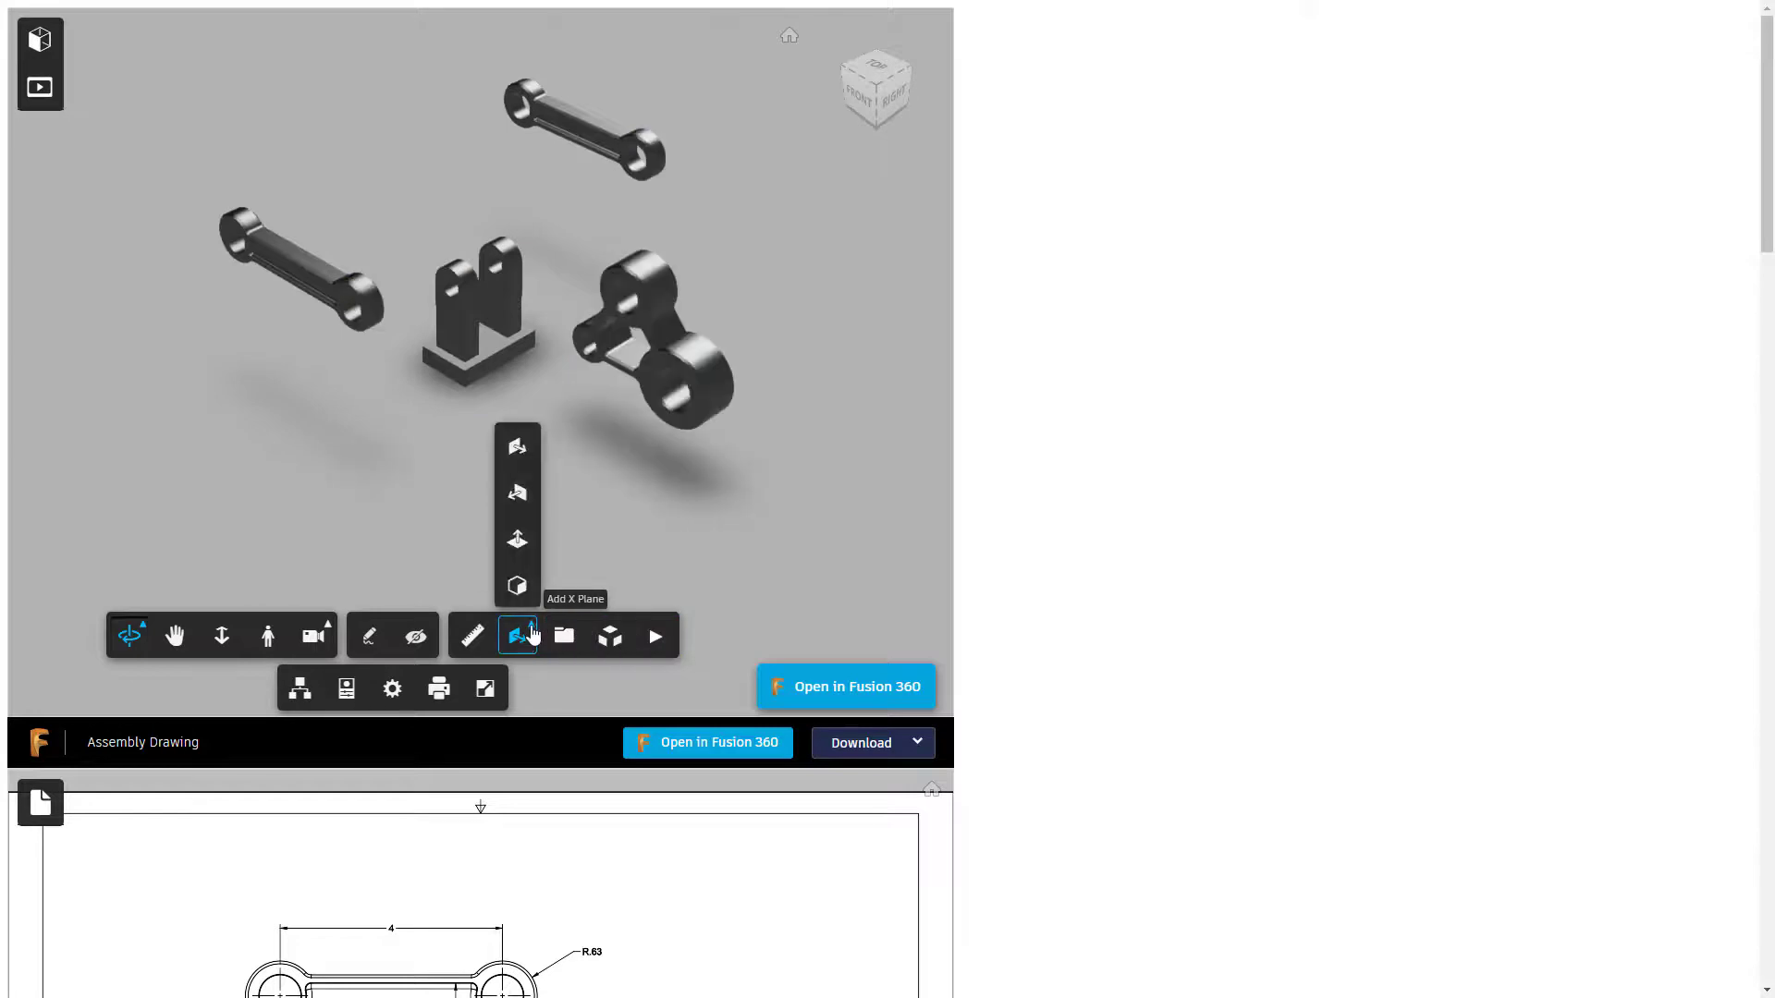
{"action": "left_click", "coordinate": [365, 511]}
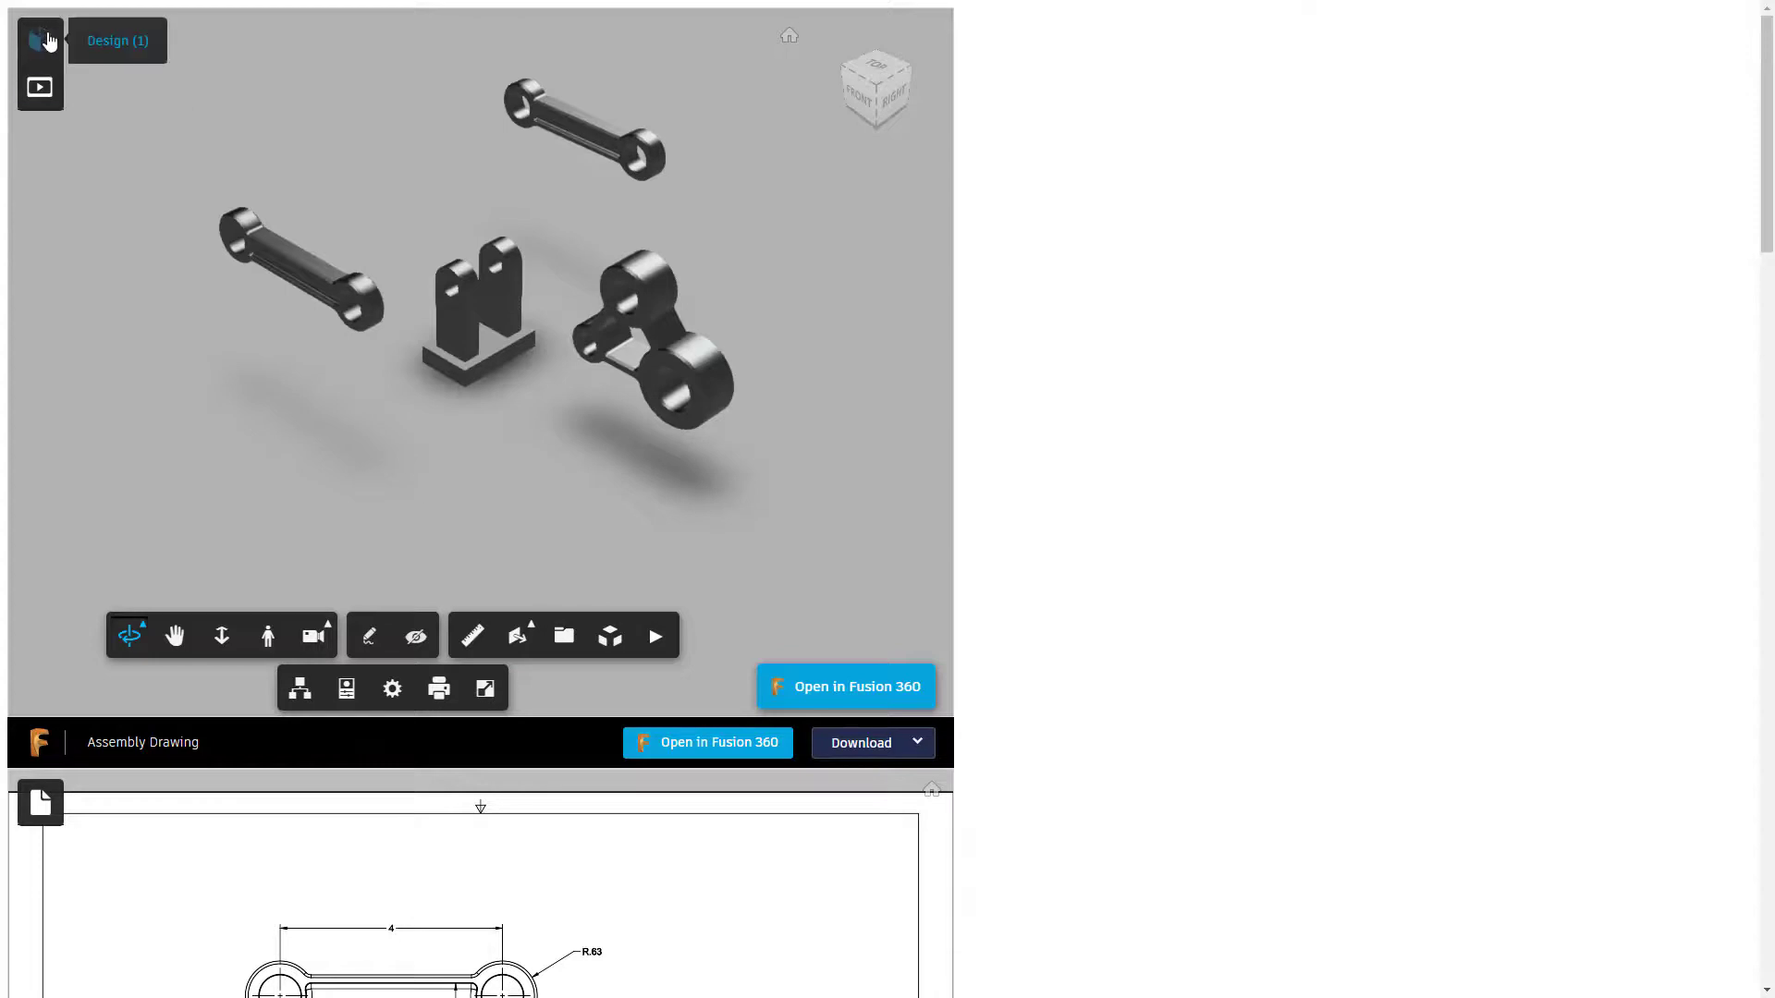
Load the full assembled Design model from the design view list.
{"action": "left_click", "coordinate": [48, 43]}
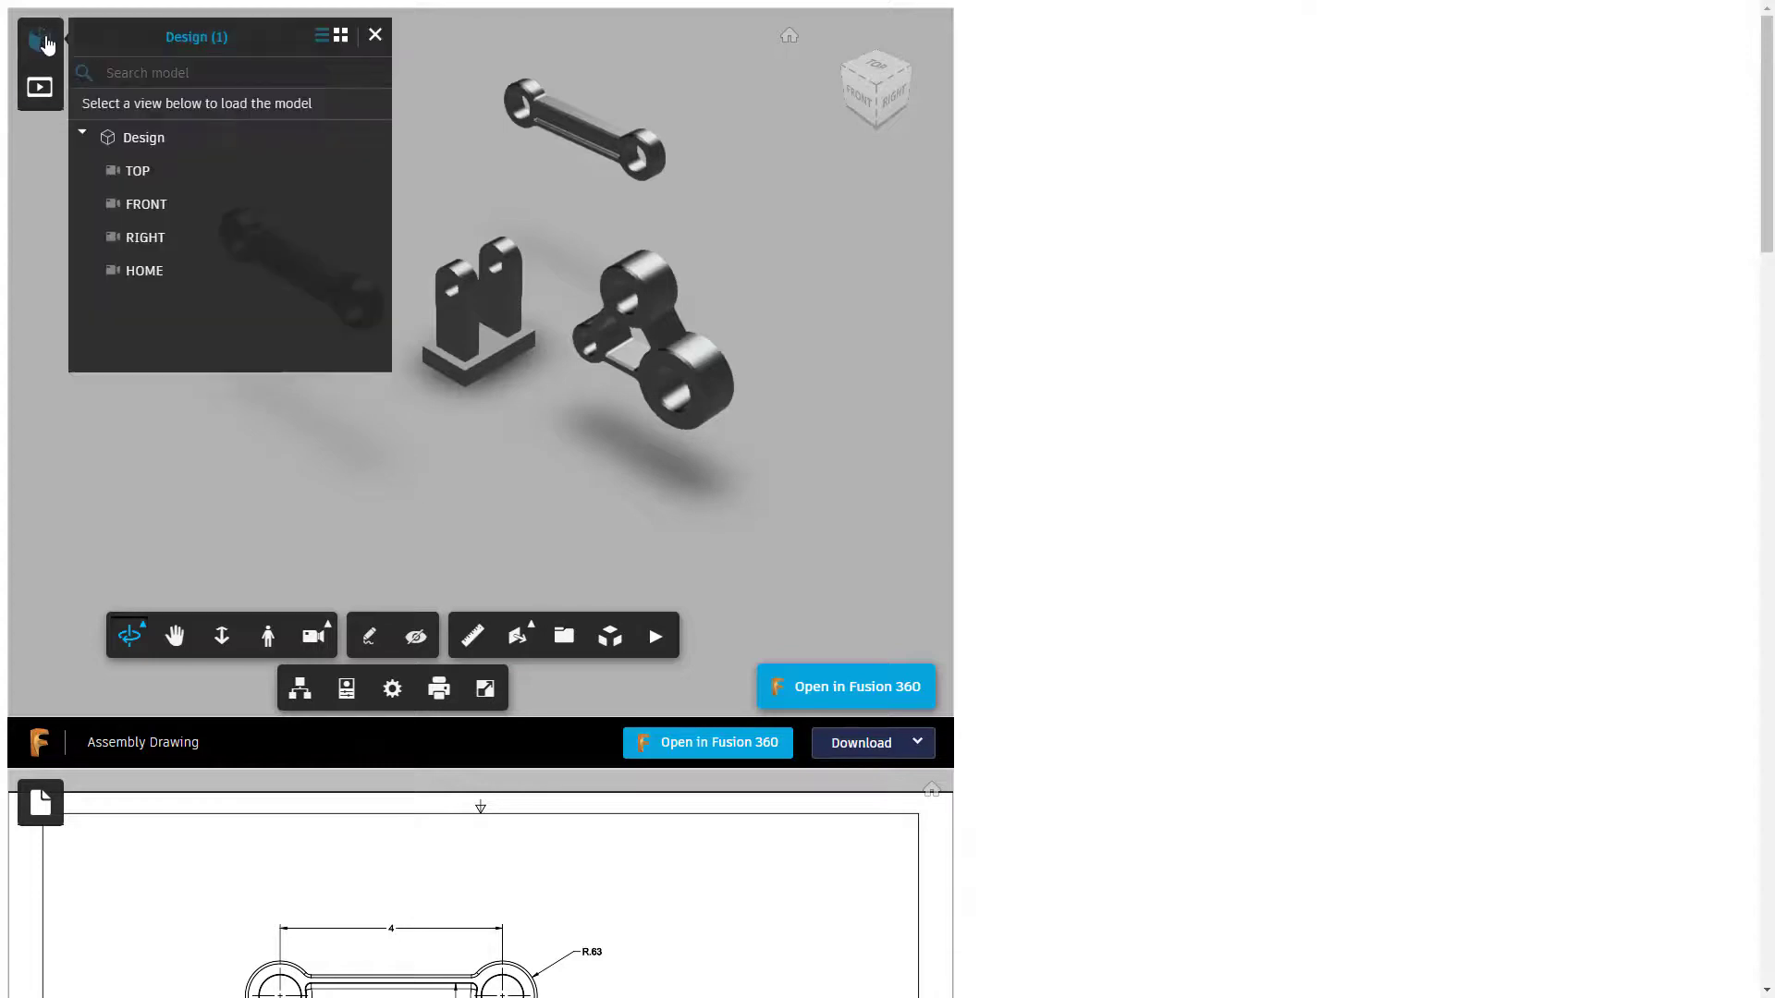
{"action": "left_click", "coordinate": [134, 137]}
{"action": "left_click", "coordinate": [375, 35]}
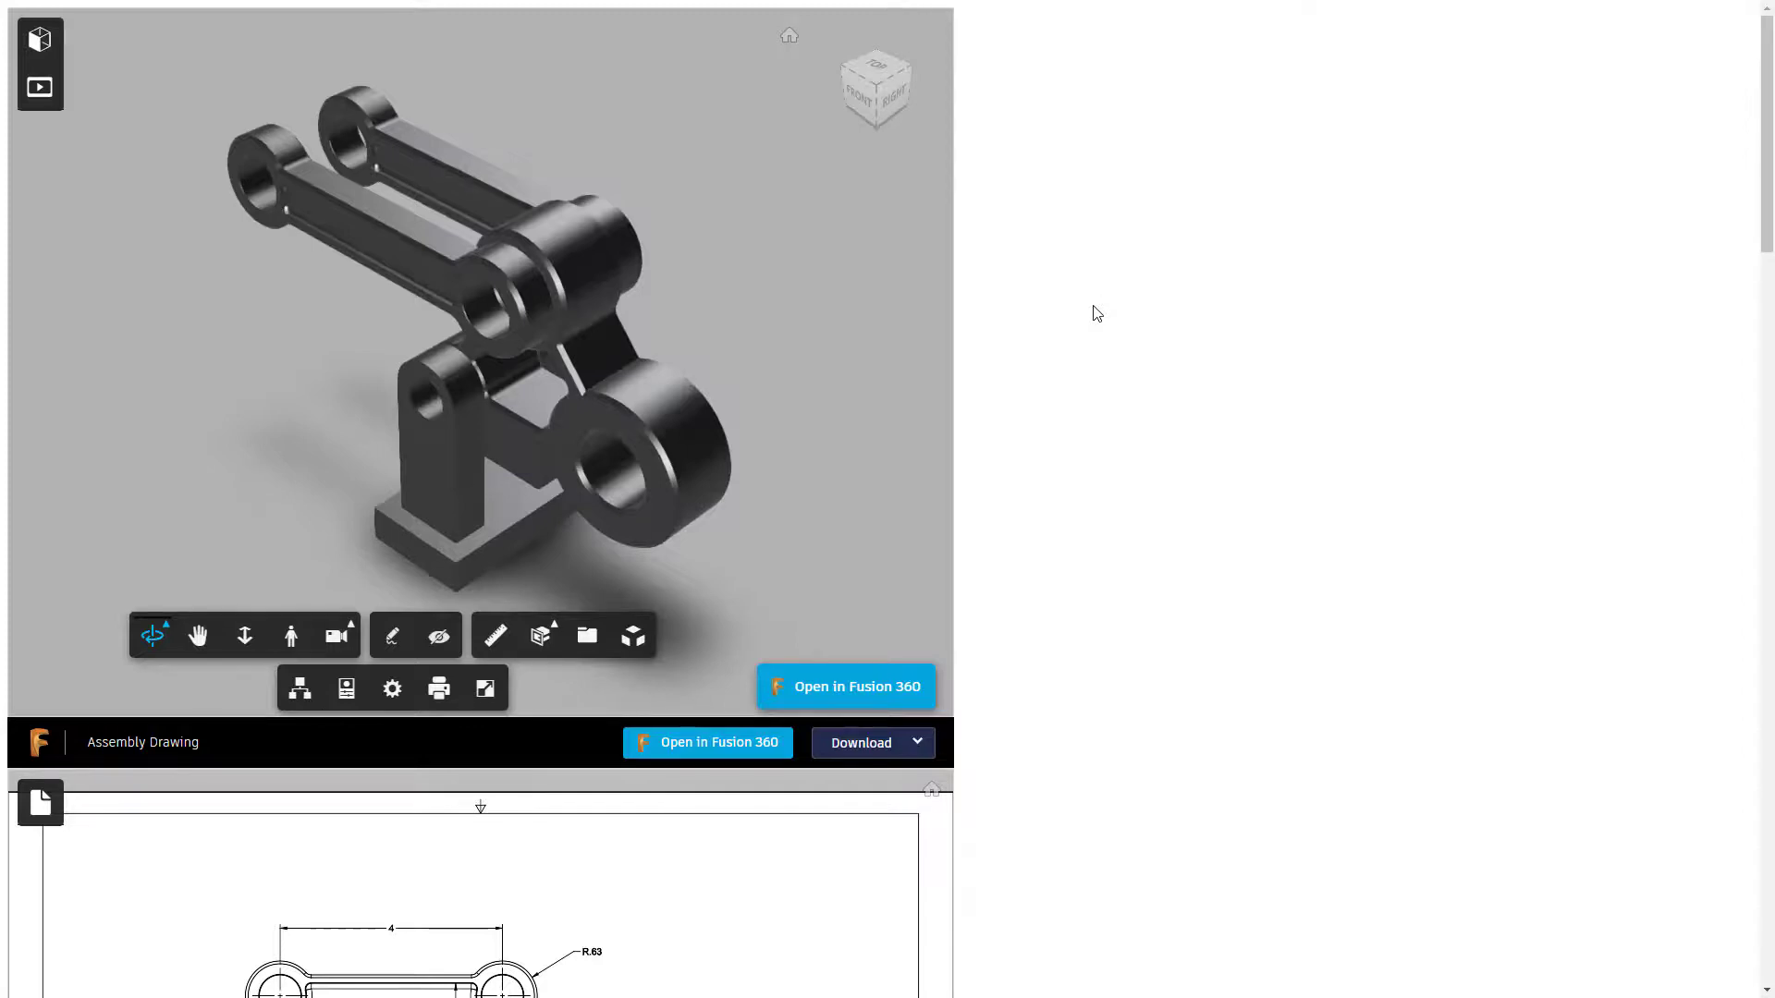
Scroll to the assembly drawing and switch it to Sheet1 with the parts list.
{"action": "scroll", "coordinate": [1096, 313], "scroll_direction": "down", "scroll_amount": 3}
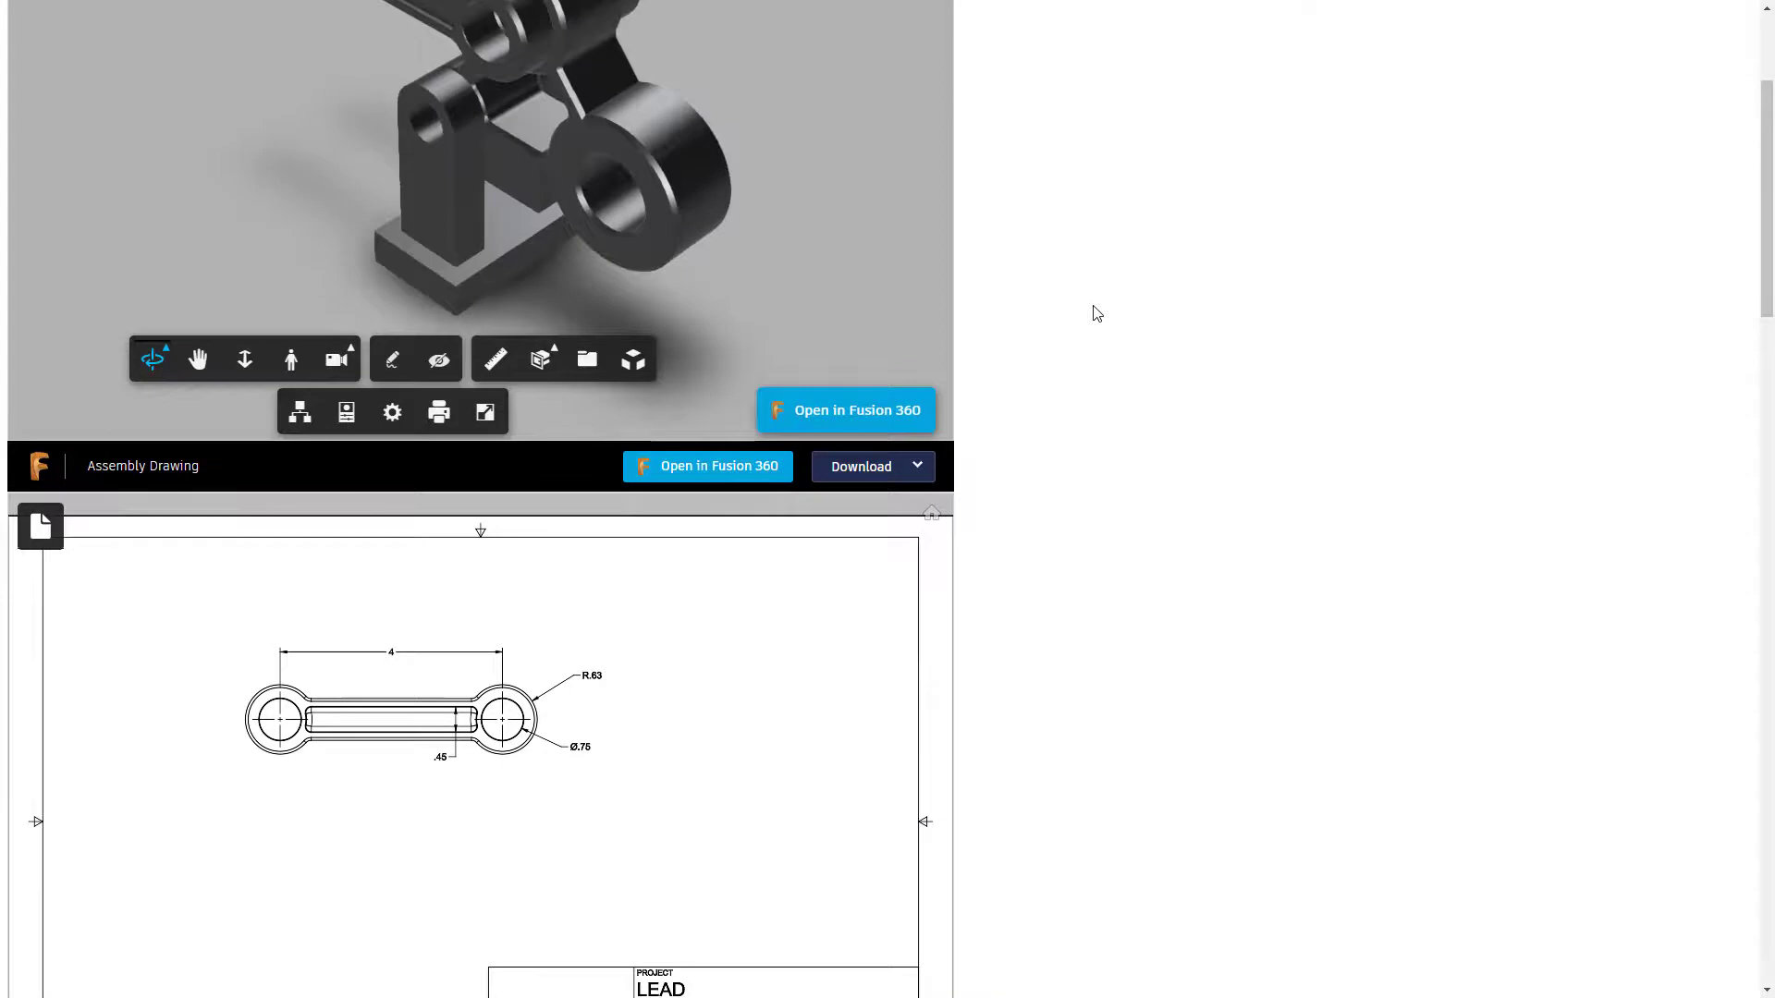
{"action": "scroll", "coordinate": [1094, 310], "scroll_direction": "down", "scroll_amount": 3}
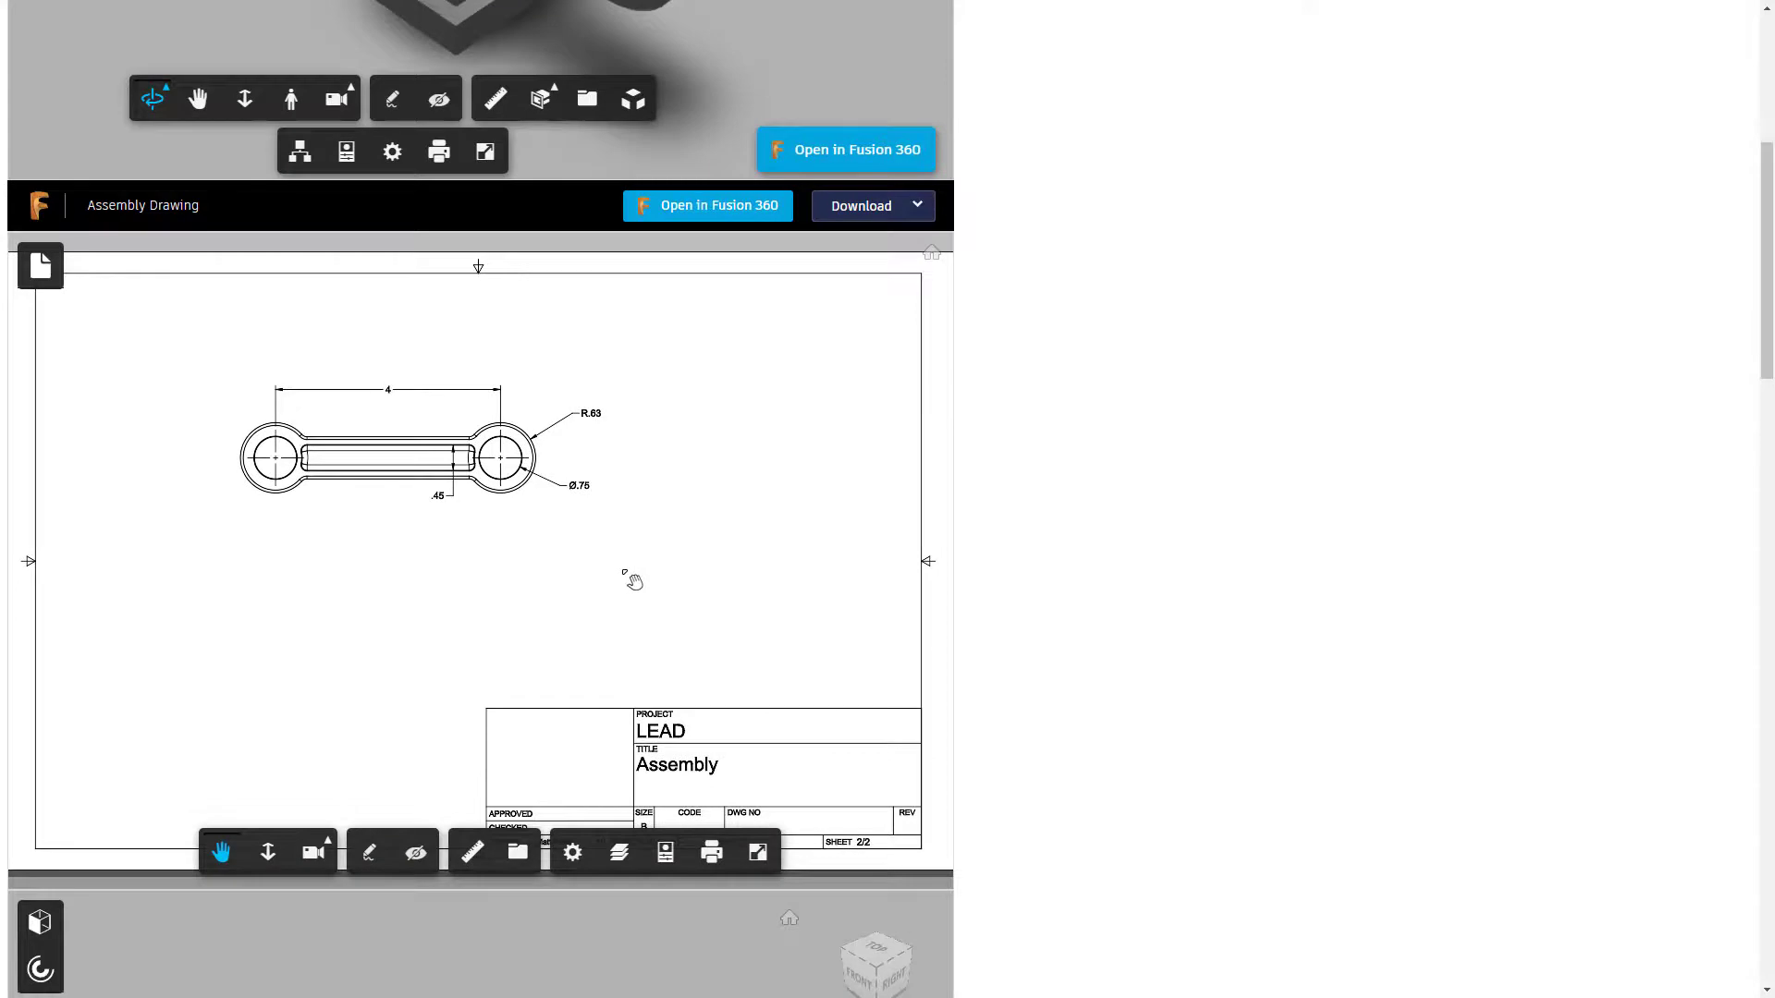
{"action": "left_click", "coordinate": [891, 222]}
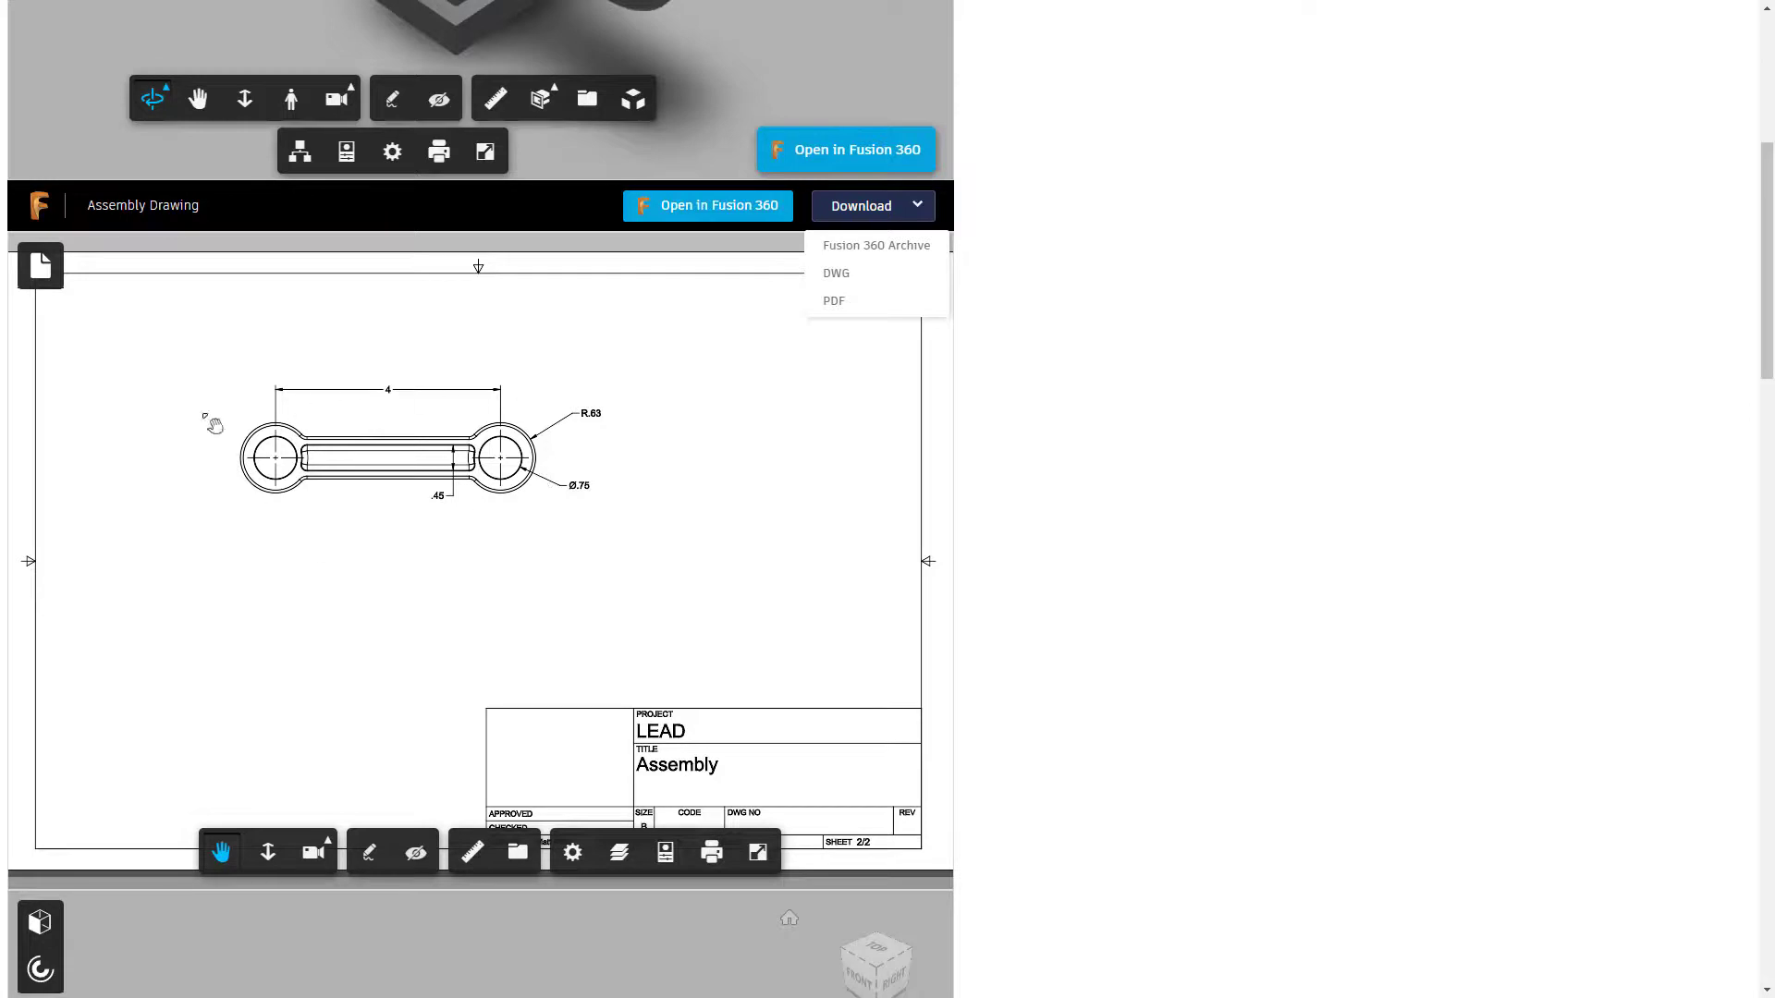
{"action": "left_click", "coordinate": [41, 277]}
{"action": "left_click", "coordinate": [155, 432]}
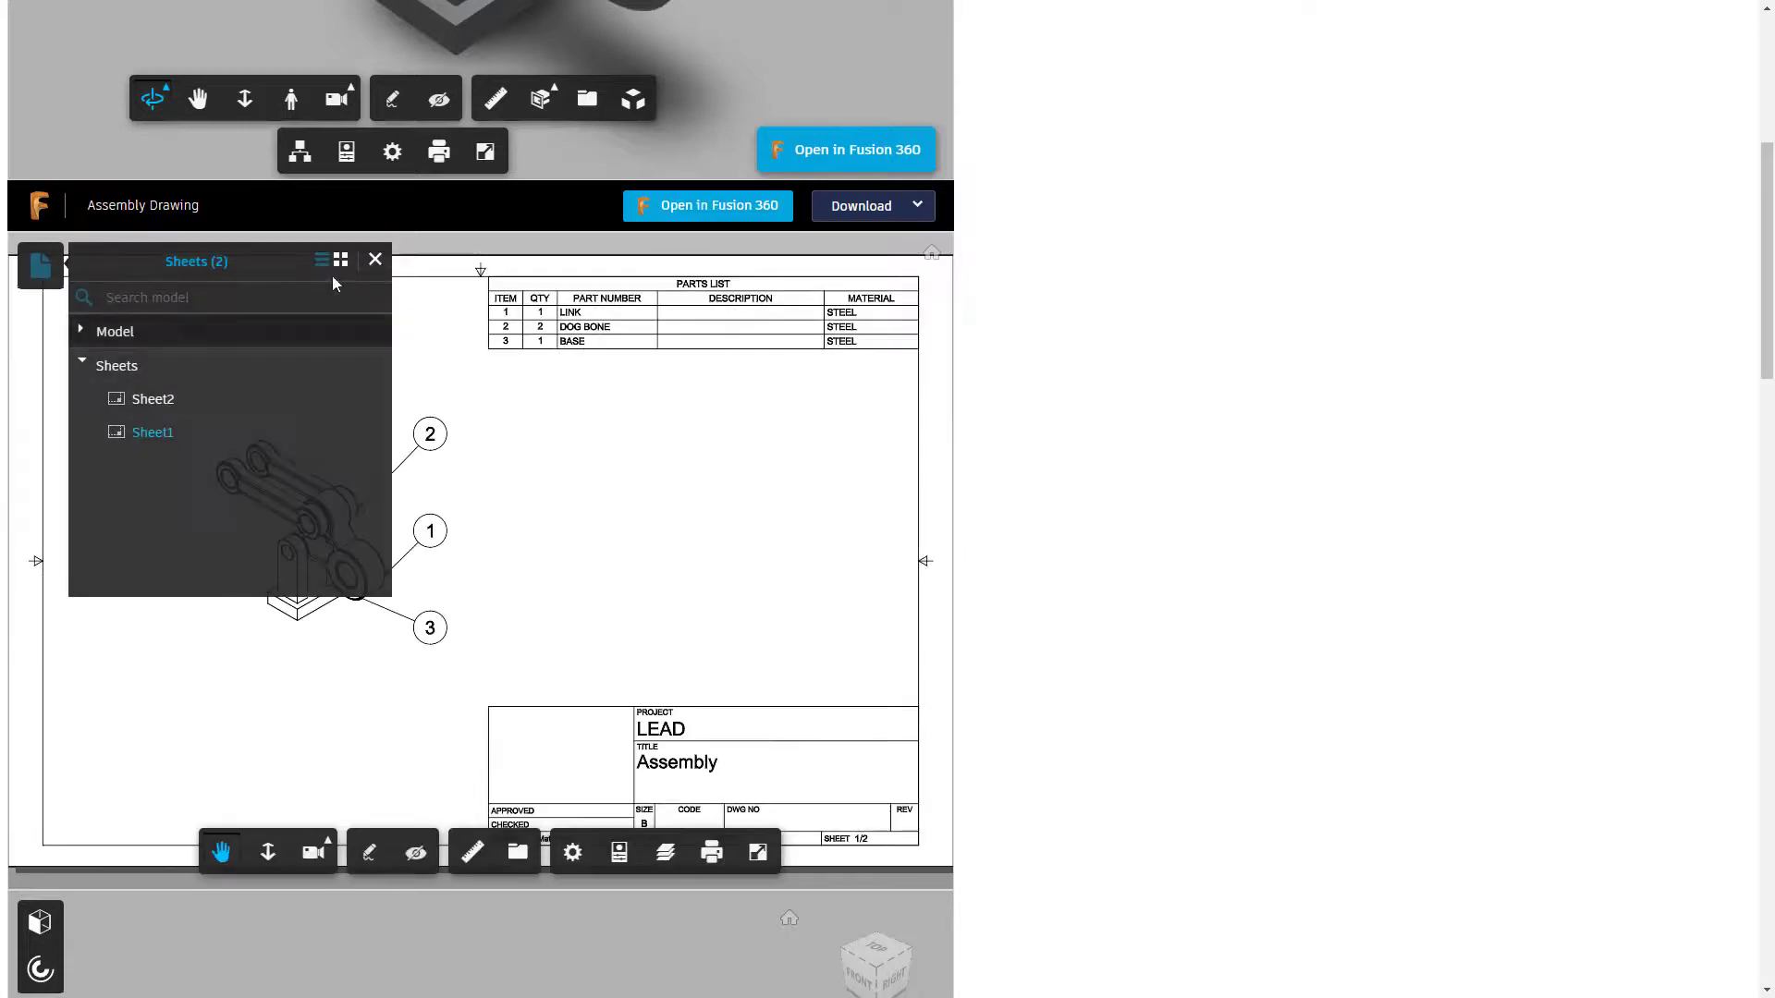
{"action": "left_click", "coordinate": [375, 260]}
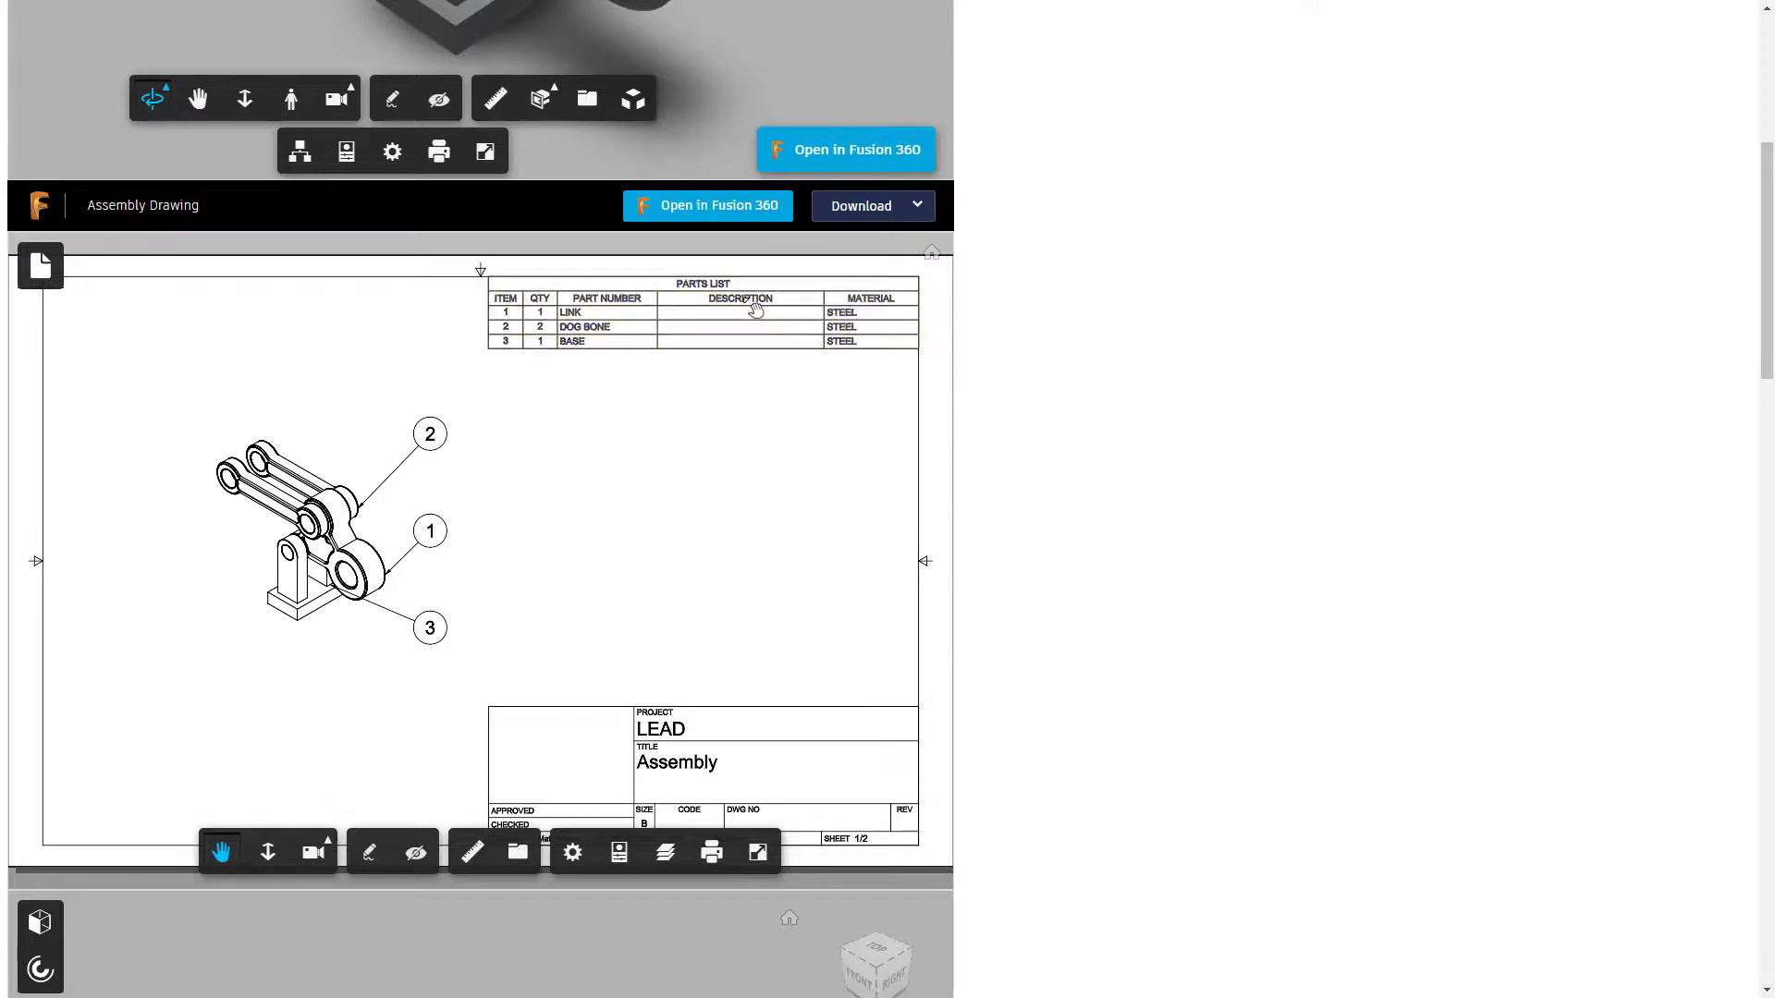
Dismiss the download format choices and scroll down to the Link part viewer.
{"action": "left_click", "coordinate": [892, 207]}
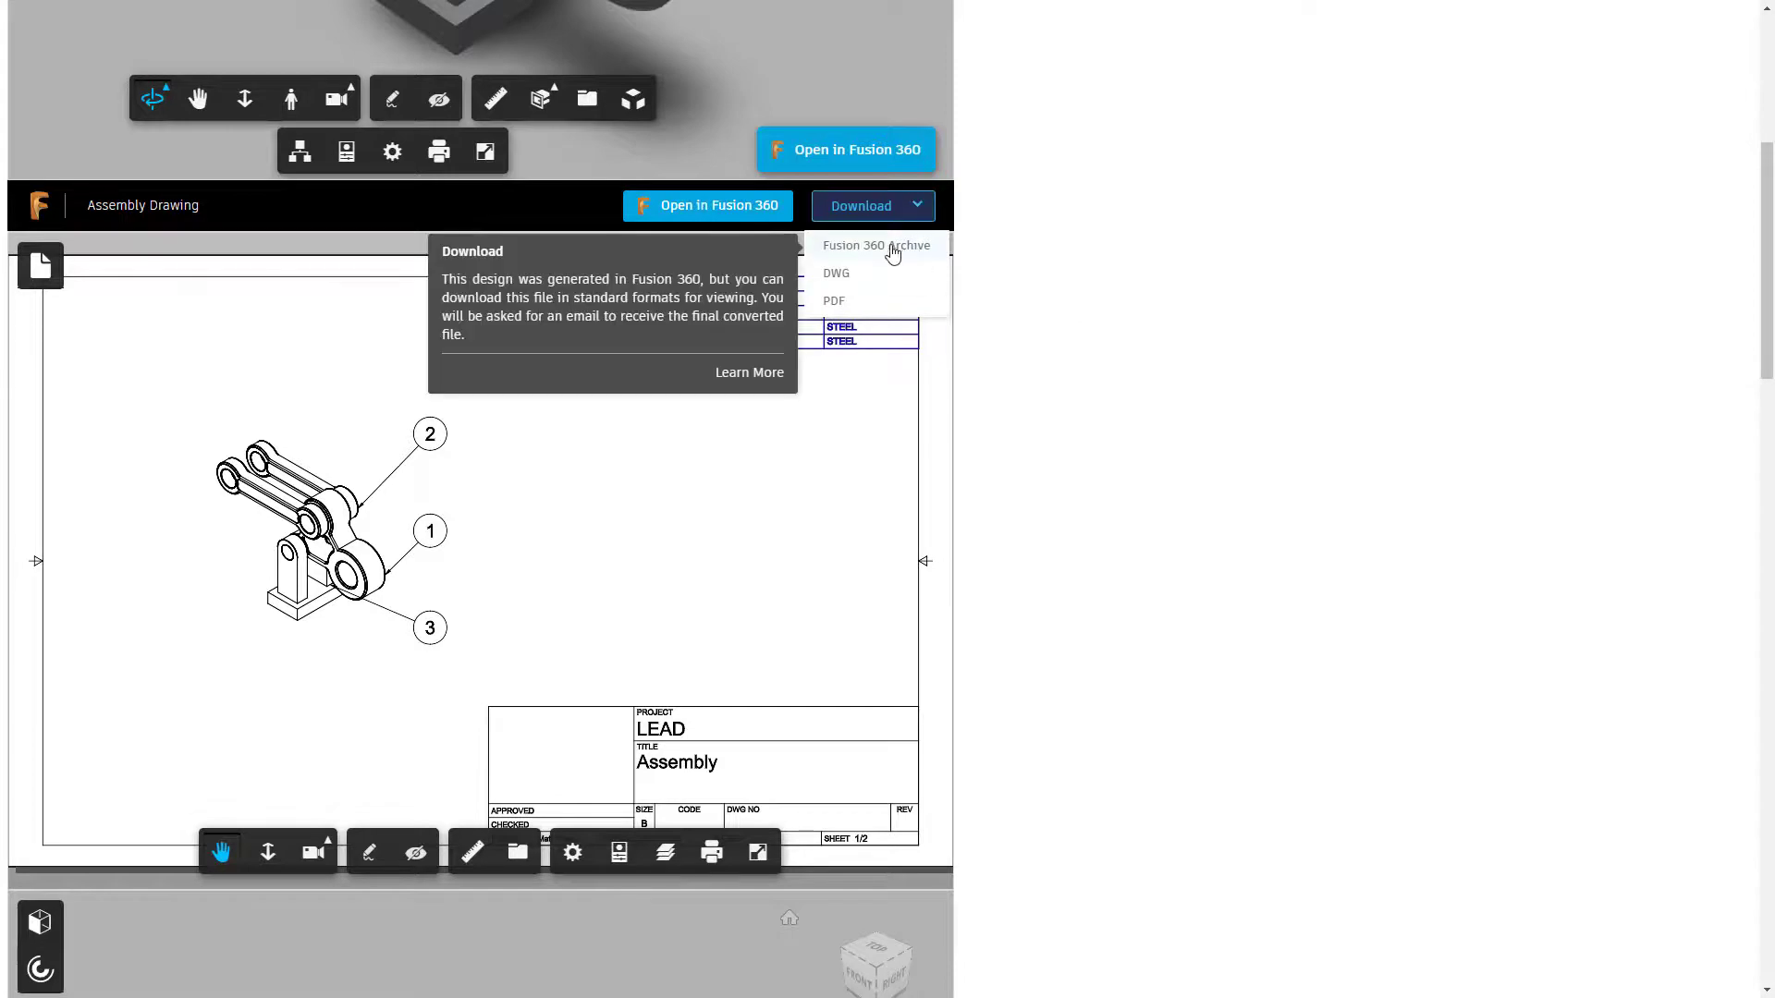
{"action": "left_click", "coordinate": [917, 206]}
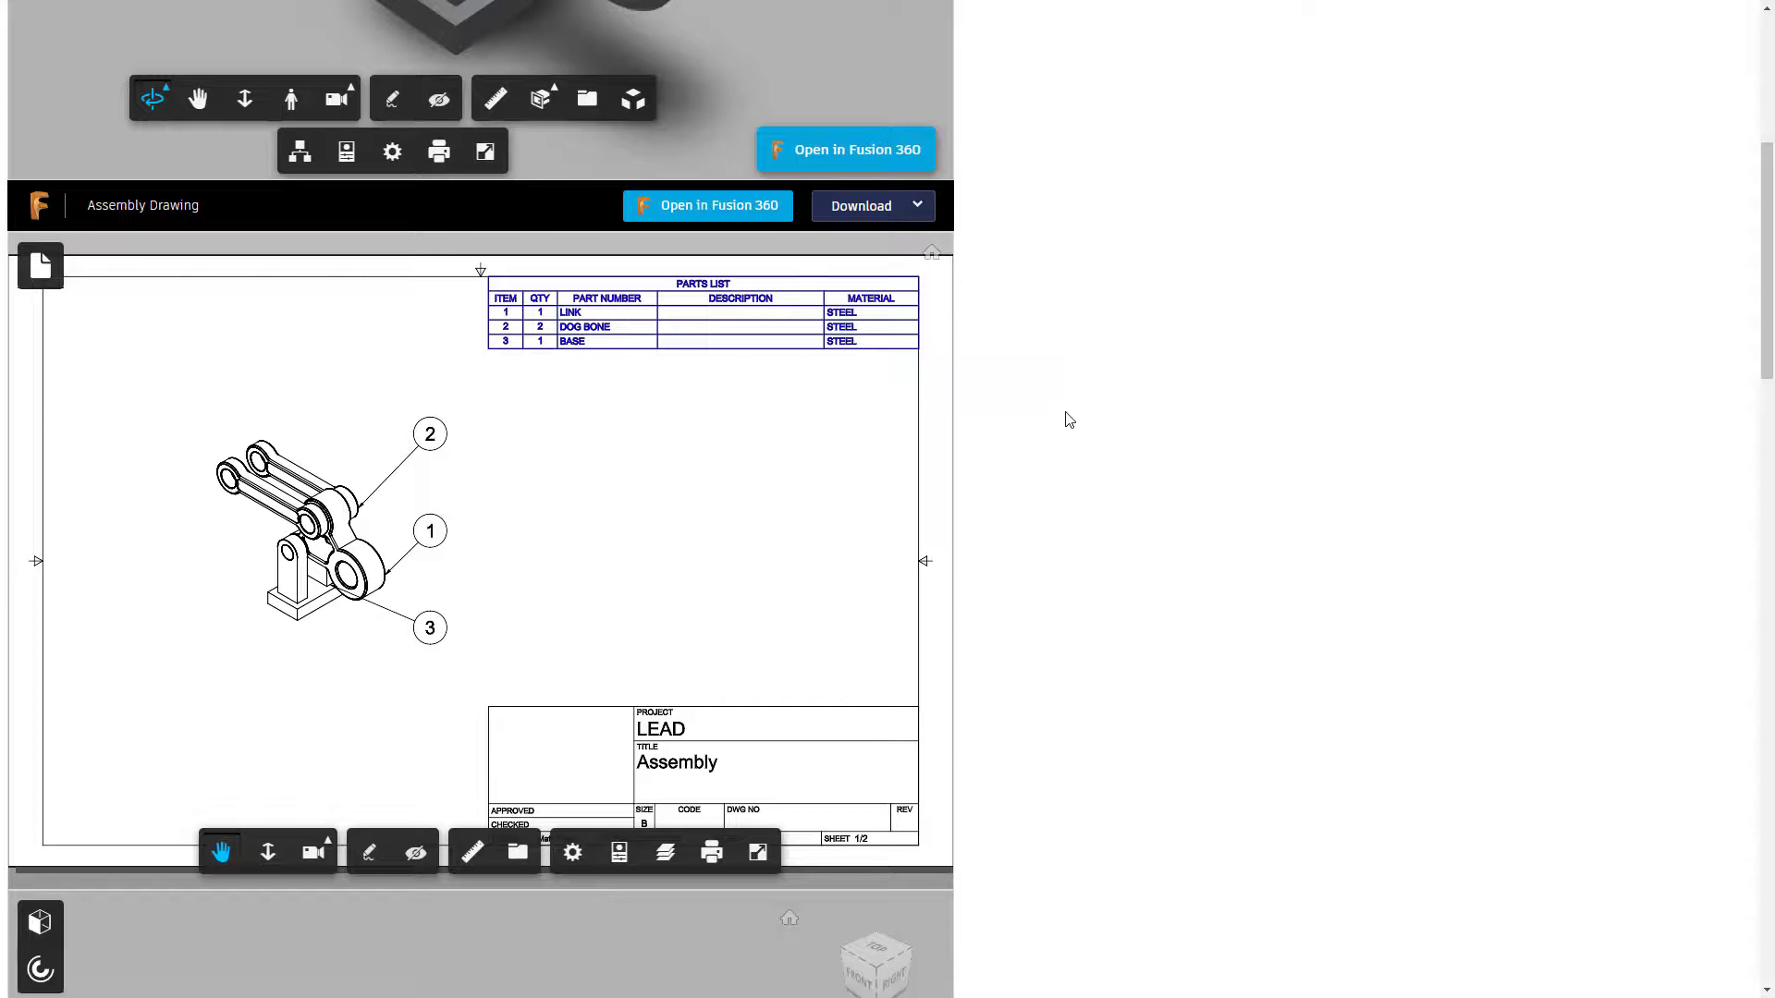
{"action": "scroll", "coordinate": [1070, 421], "scroll_direction": "down", "scroll_amount": 8}
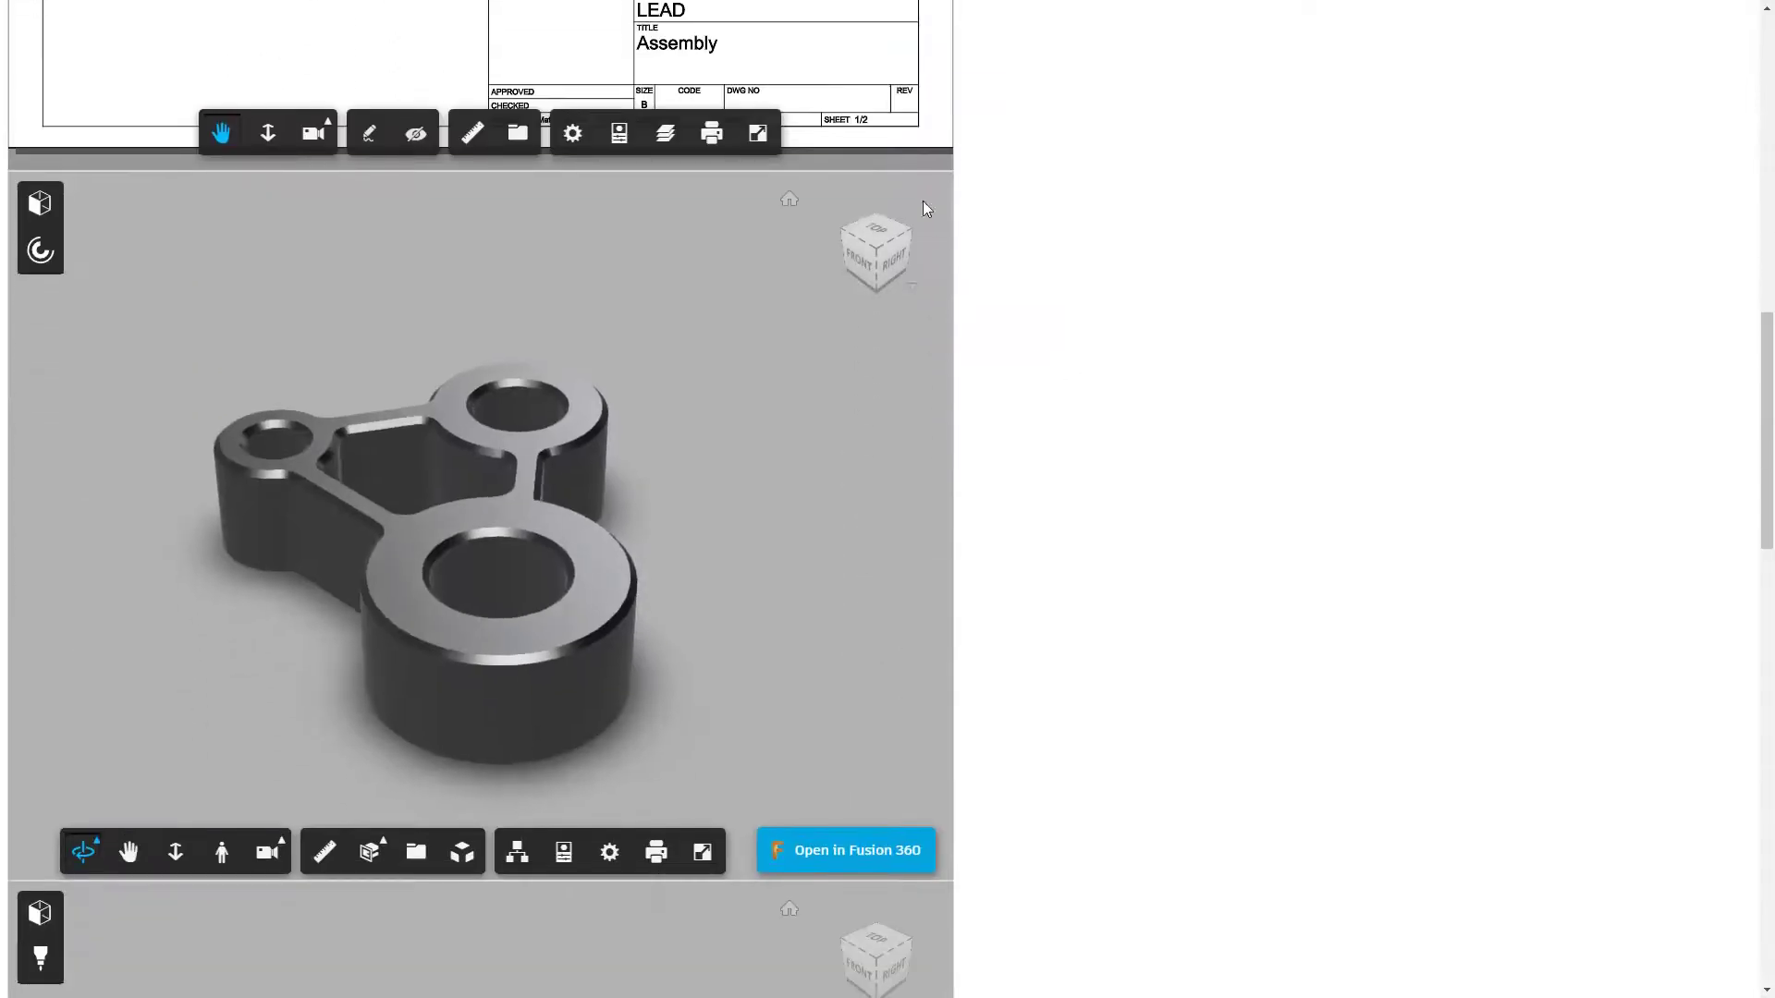
Load the Link part's stress-result simulation model and orbit the bracket.
{"action": "left_click", "coordinate": [40, 202]}
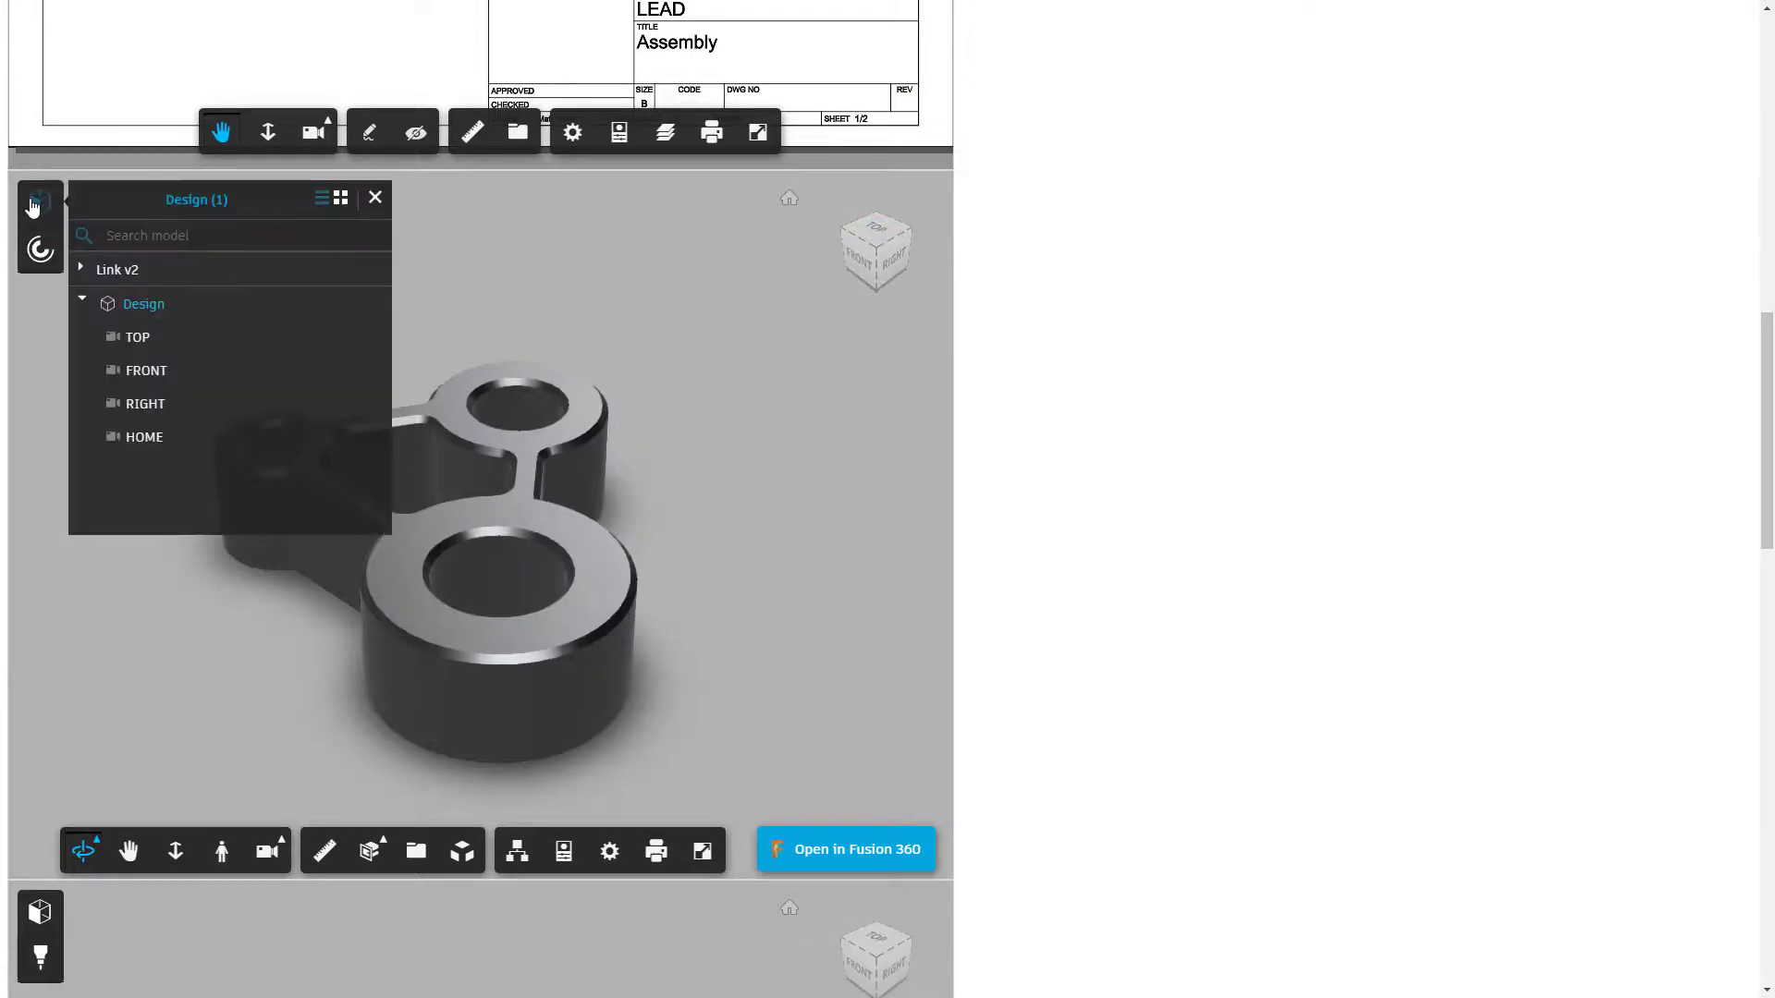
{"action": "left_click", "coordinate": [84, 265]}
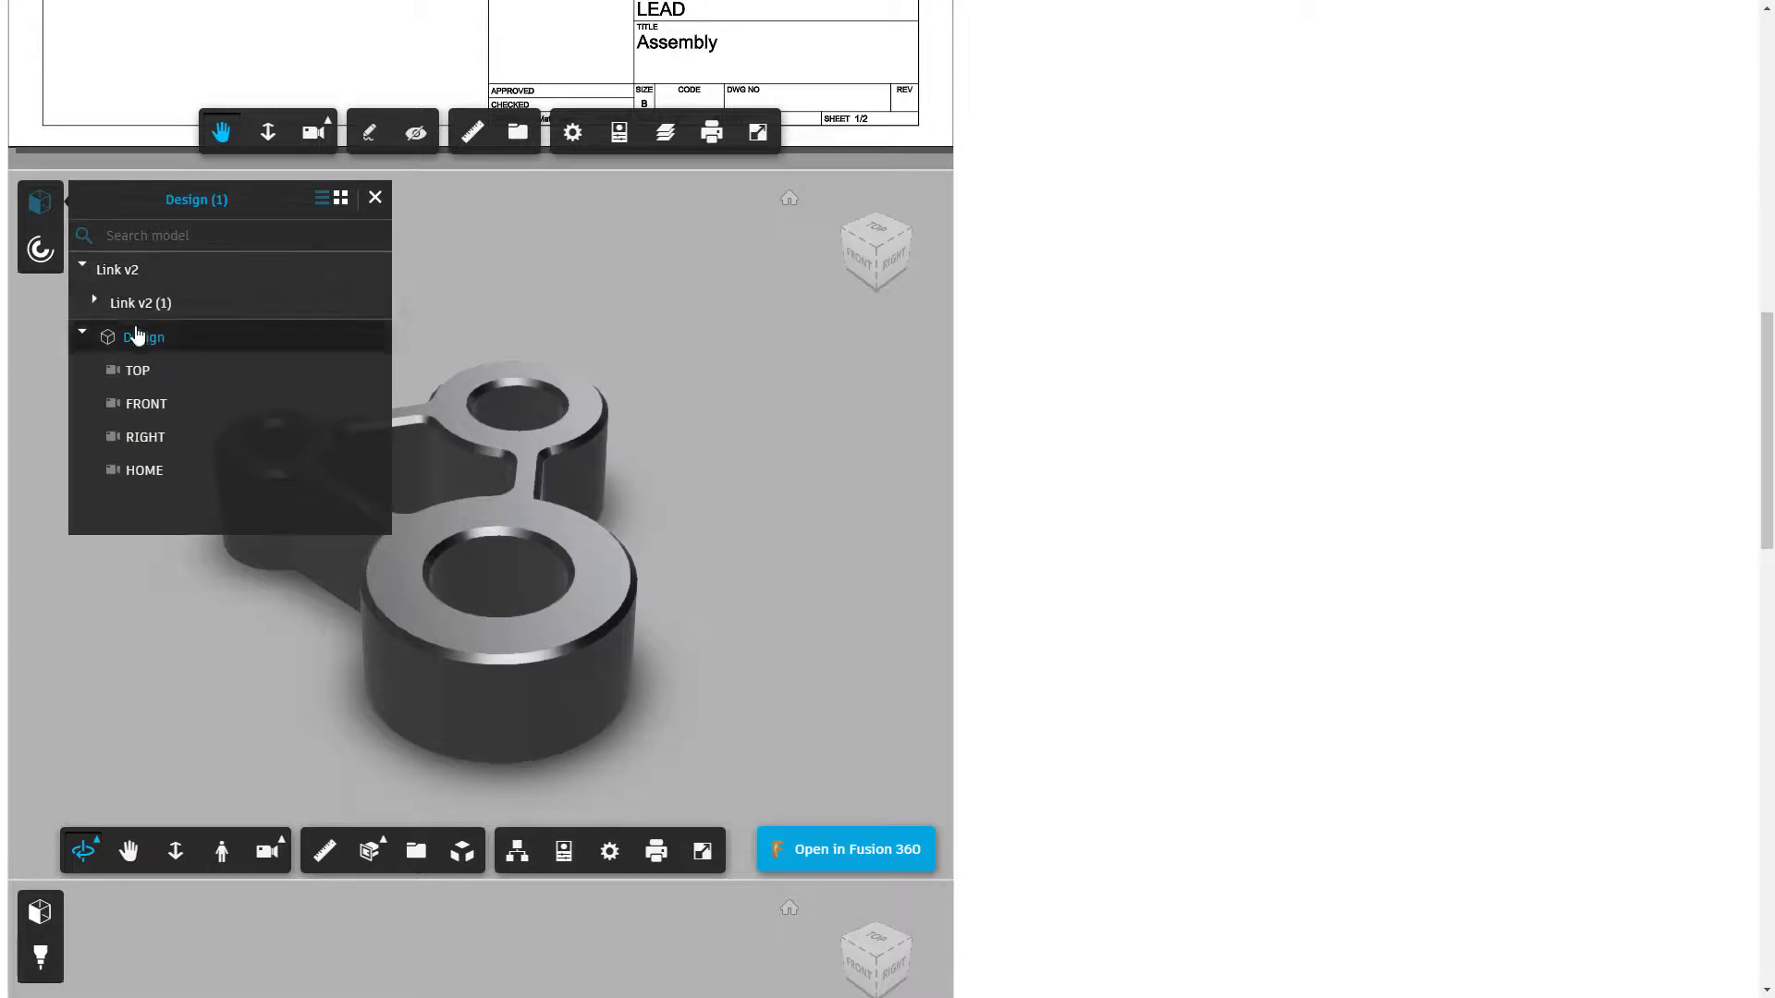
{"action": "left_click", "coordinate": [83, 266]}
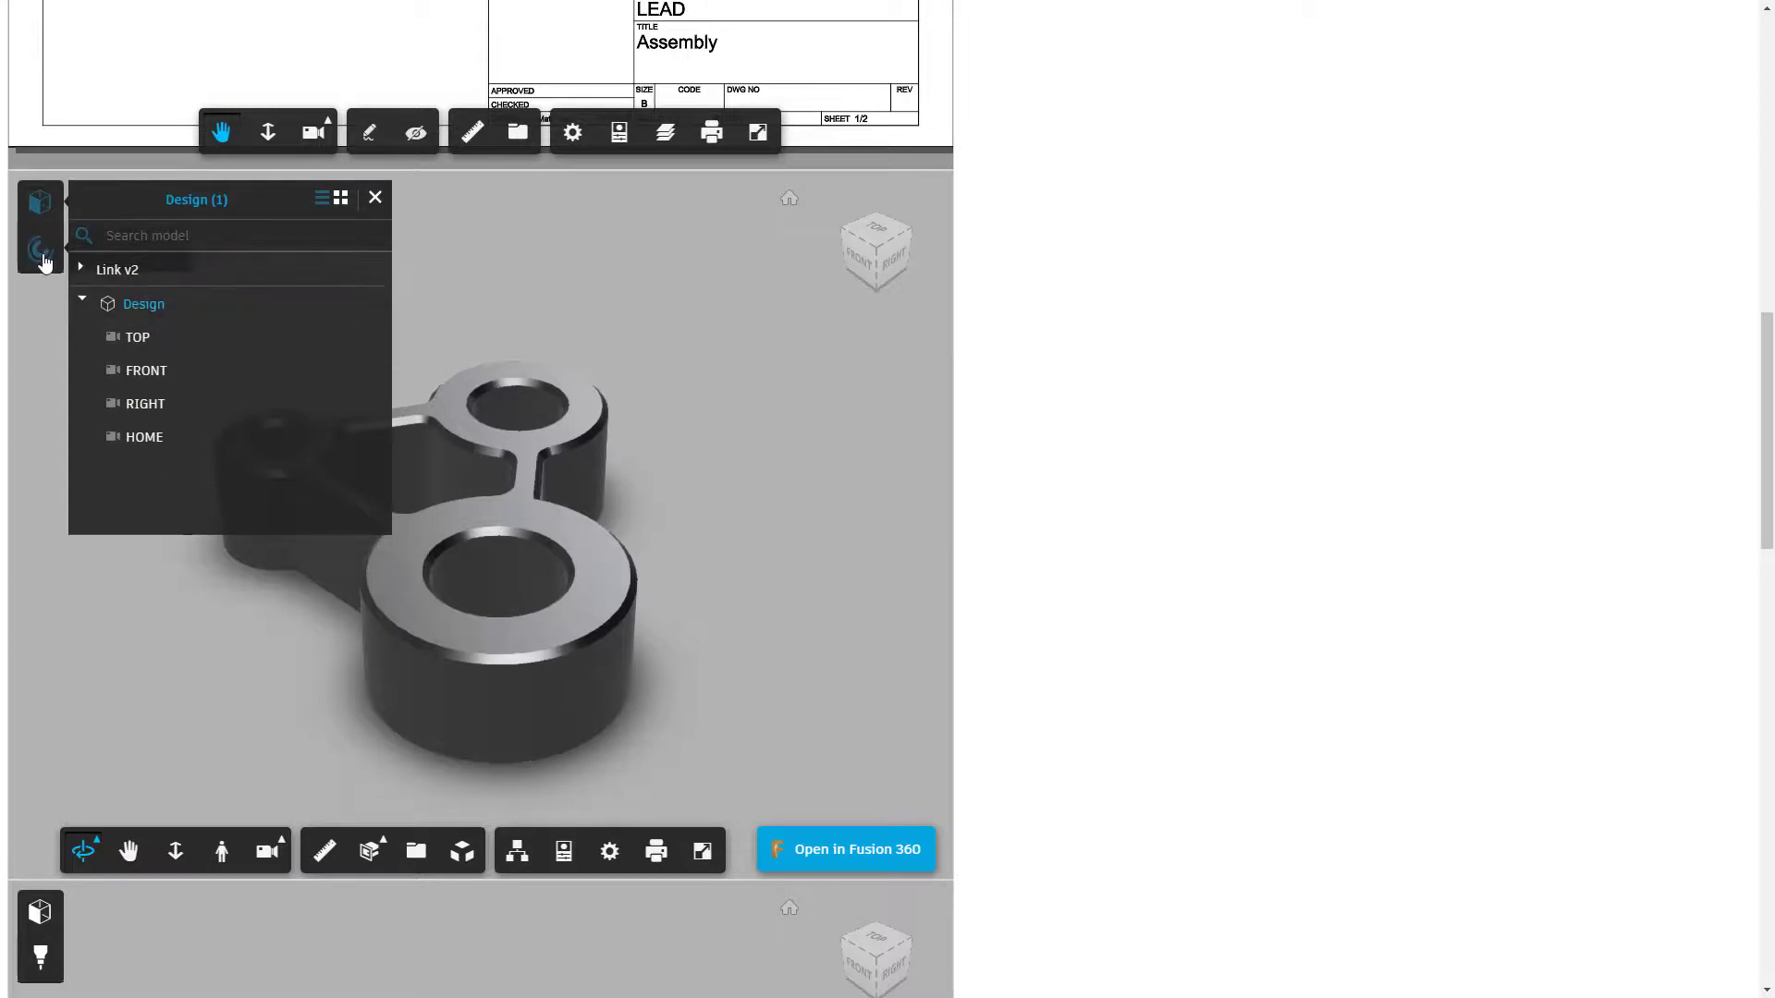
{"action": "left_click", "coordinate": [44, 261]}
{"action": "left_click", "coordinate": [148, 339]}
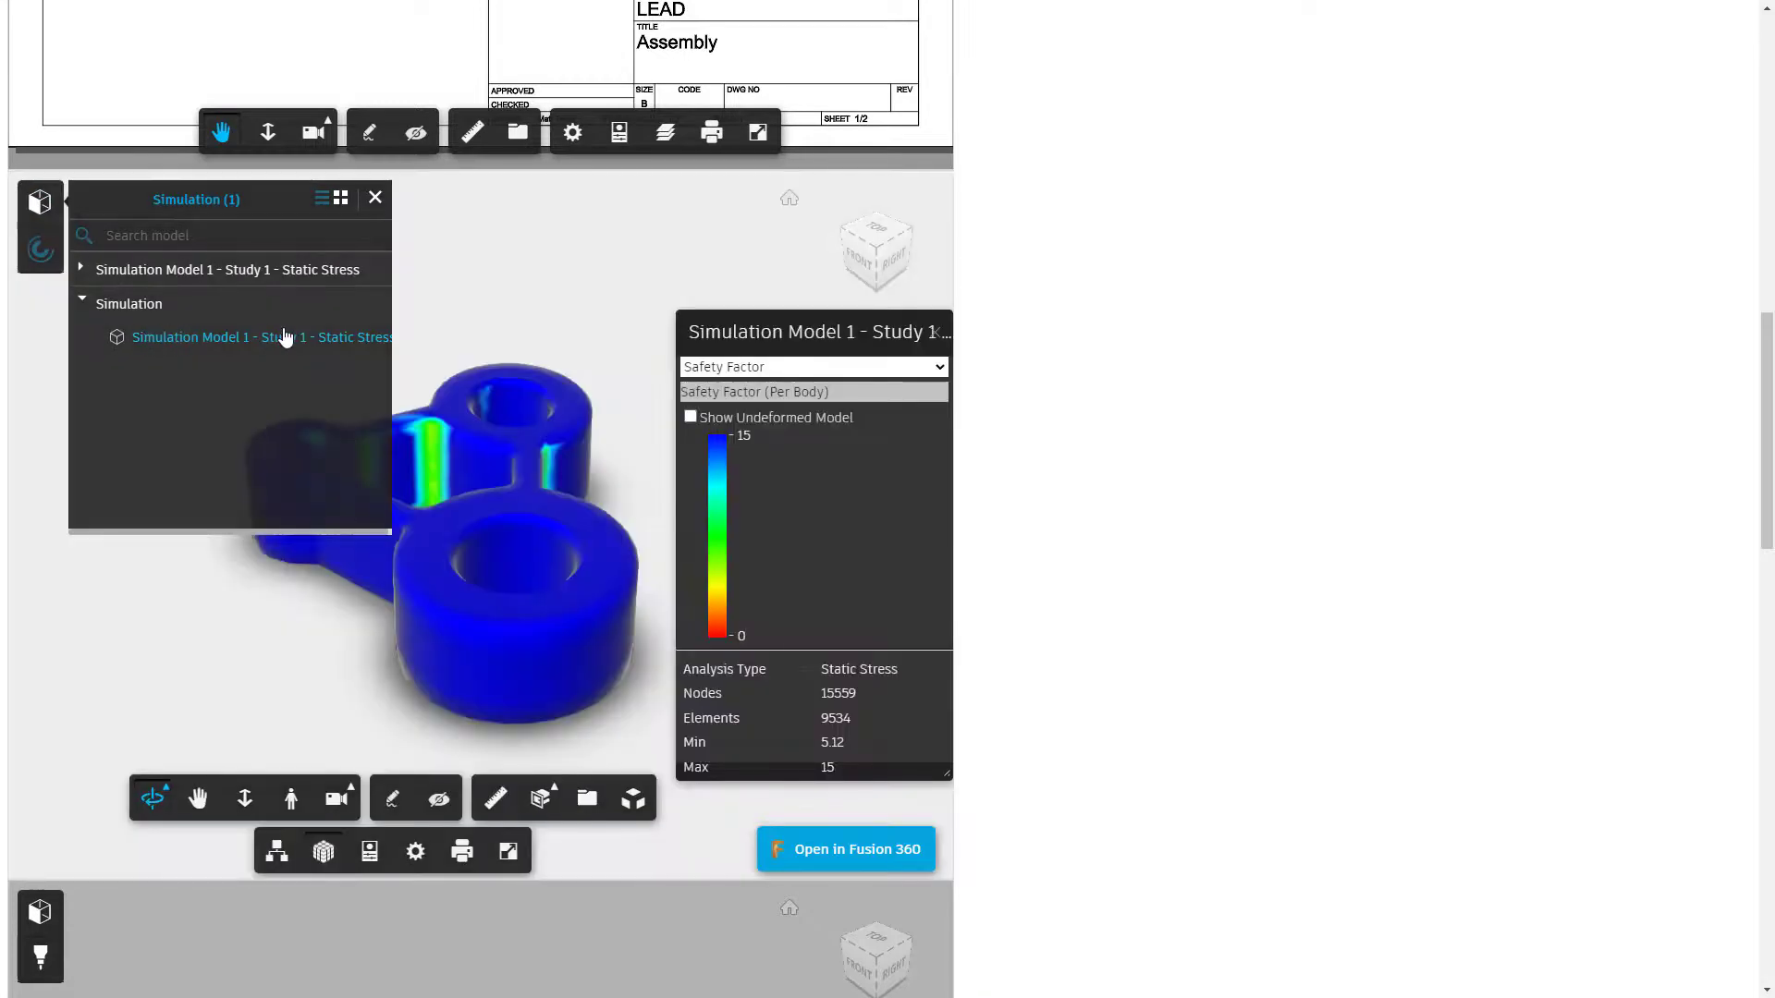
{"action": "left_click", "coordinate": [374, 198]}
{"action": "left_click_drag", "start_coordinate": [435, 364], "coordinate": [515, 559]}
Cycle the results through Stress, Displacement and Strain, ending on Von Mises stress.
{"action": "left_click", "coordinate": [797, 367]}
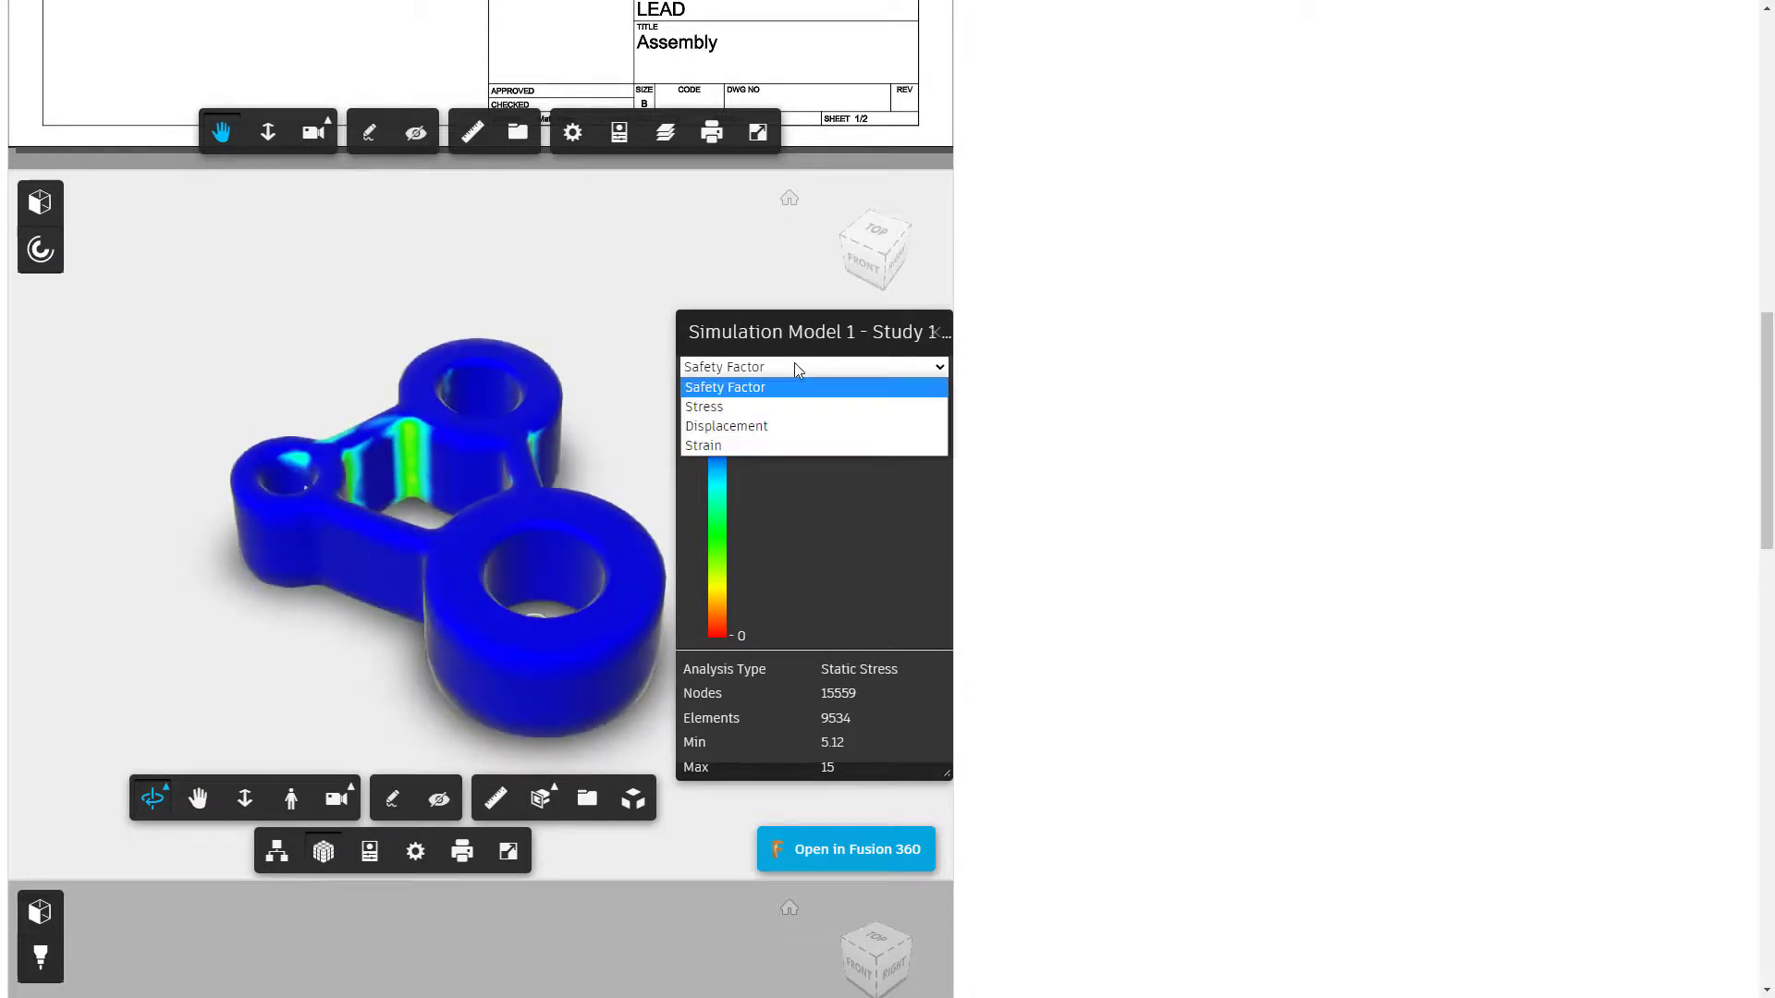
{"action": "left_click", "coordinate": [768, 406]}
{"action": "left_click", "coordinate": [768, 373]}
{"action": "left_click", "coordinate": [754, 425]}
{"action": "left_click", "coordinate": [767, 367]}
{"action": "left_click", "coordinate": [747, 446]}
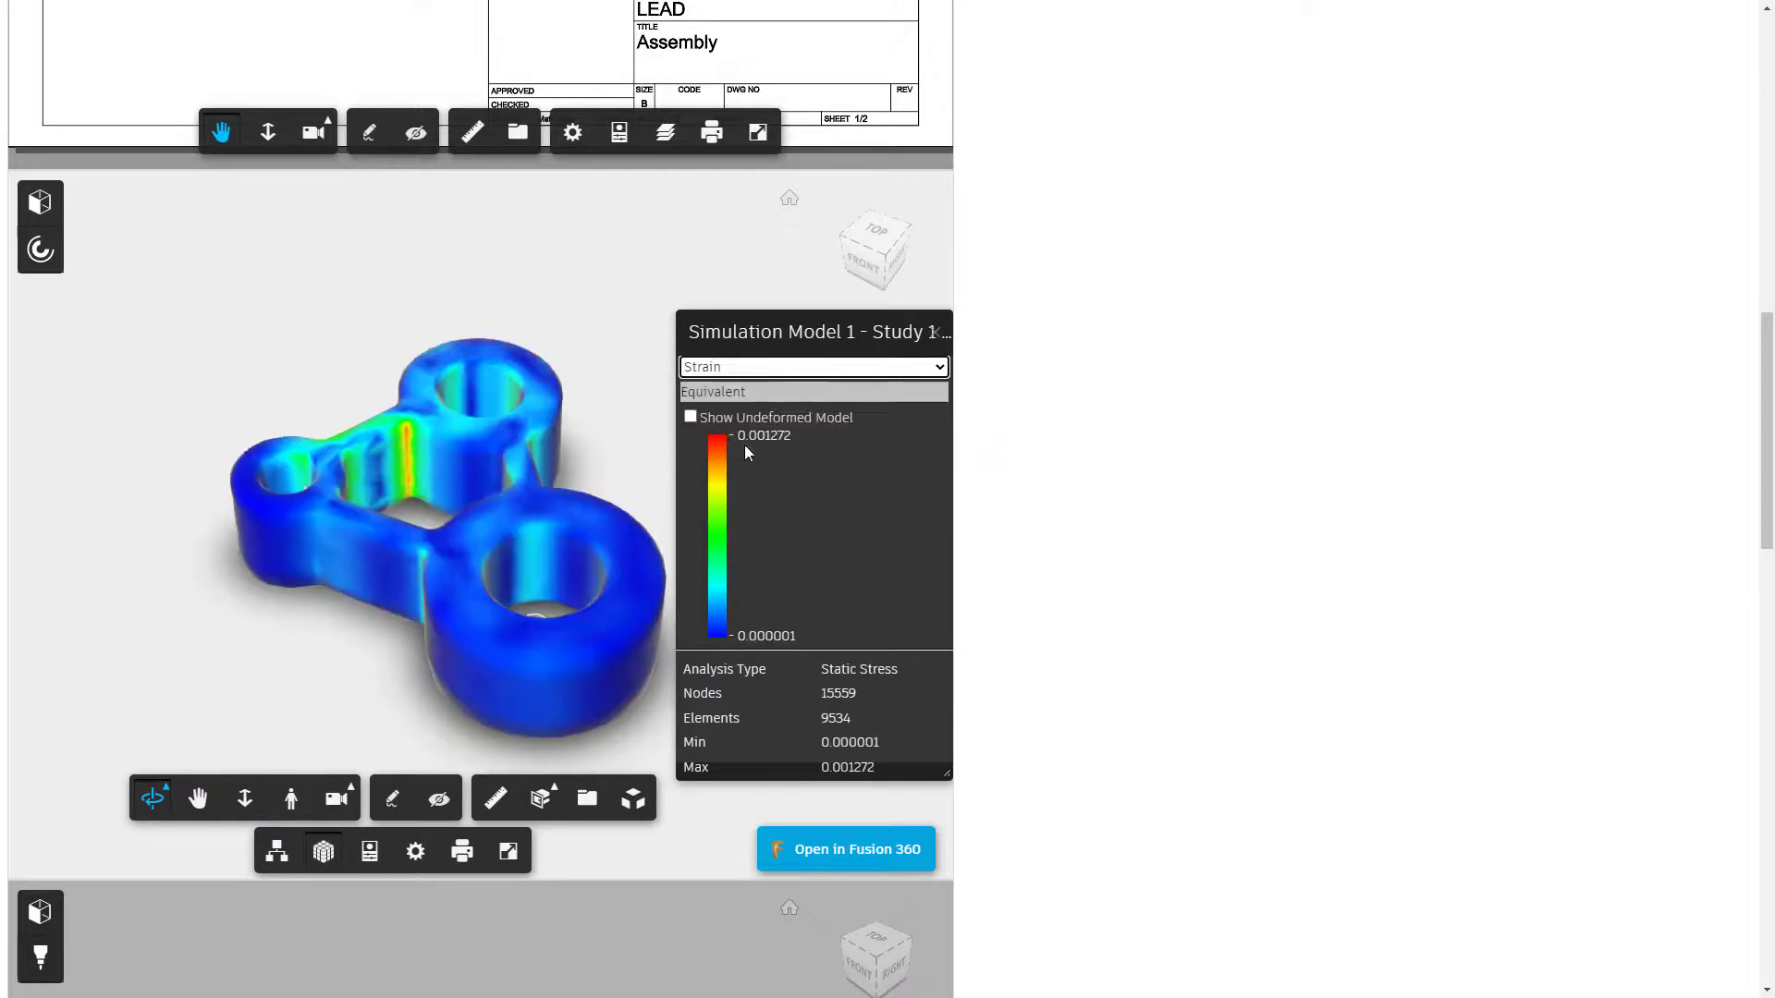
{"action": "left_click", "coordinate": [767, 367]}
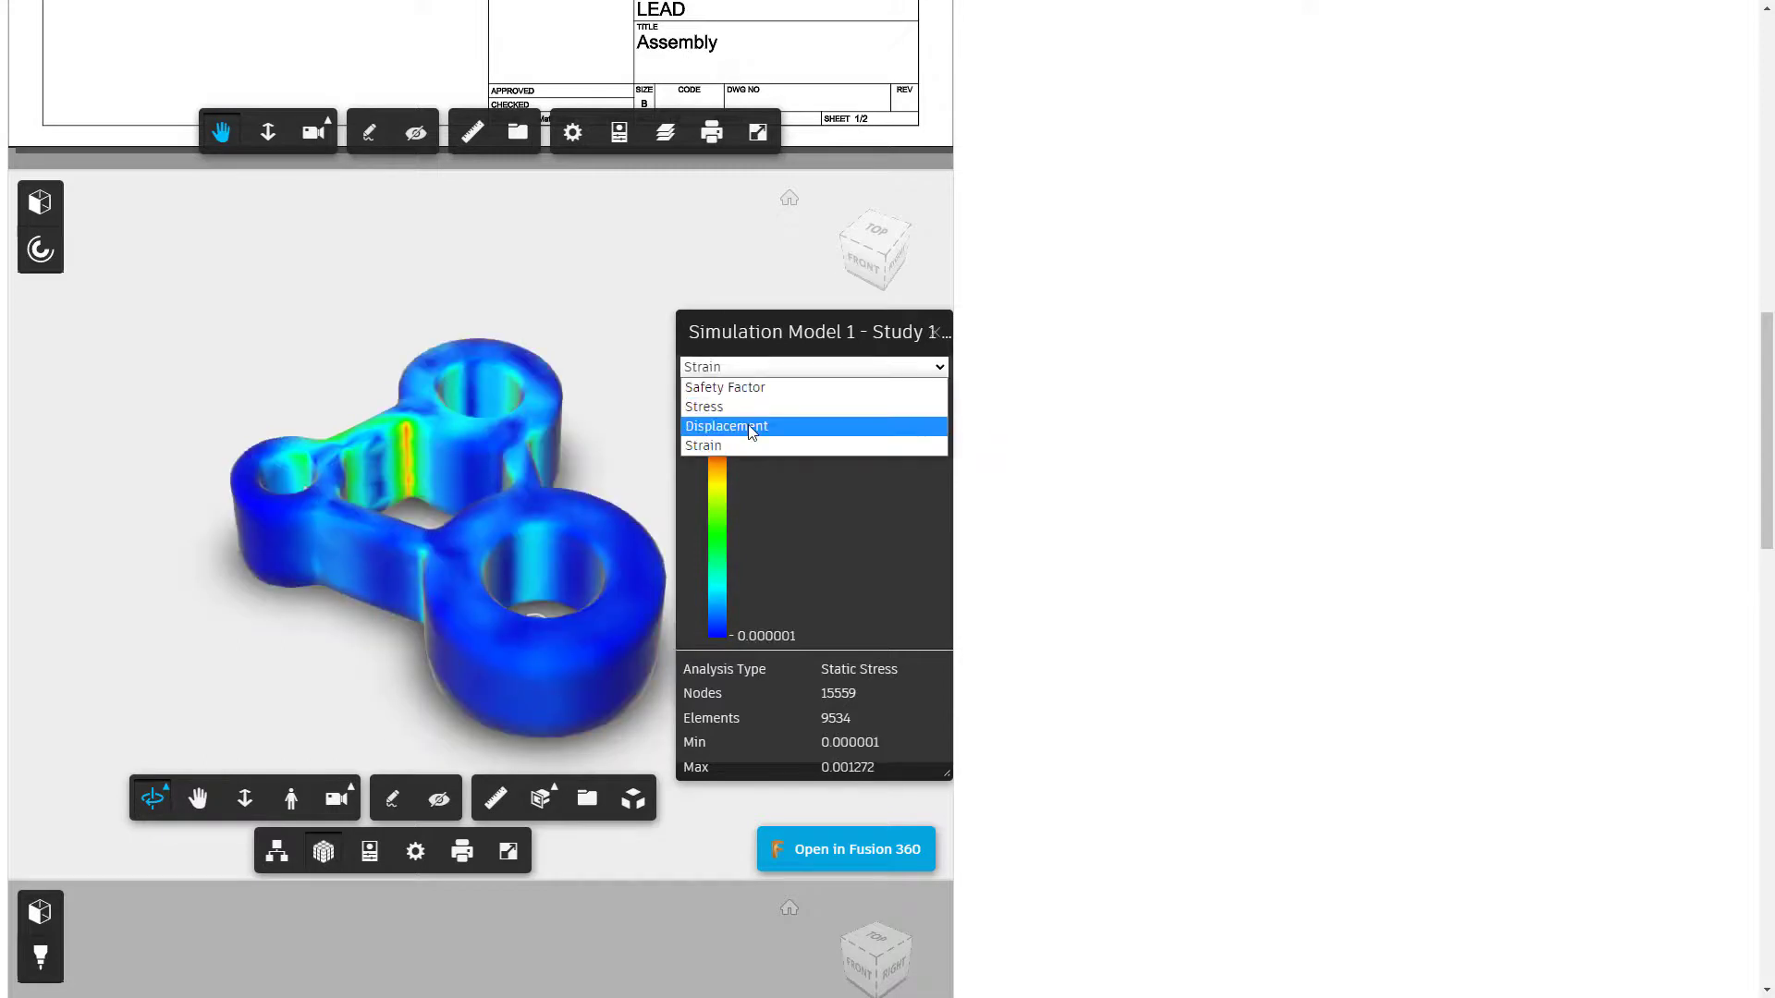
{"action": "left_click", "coordinate": [757, 407]}
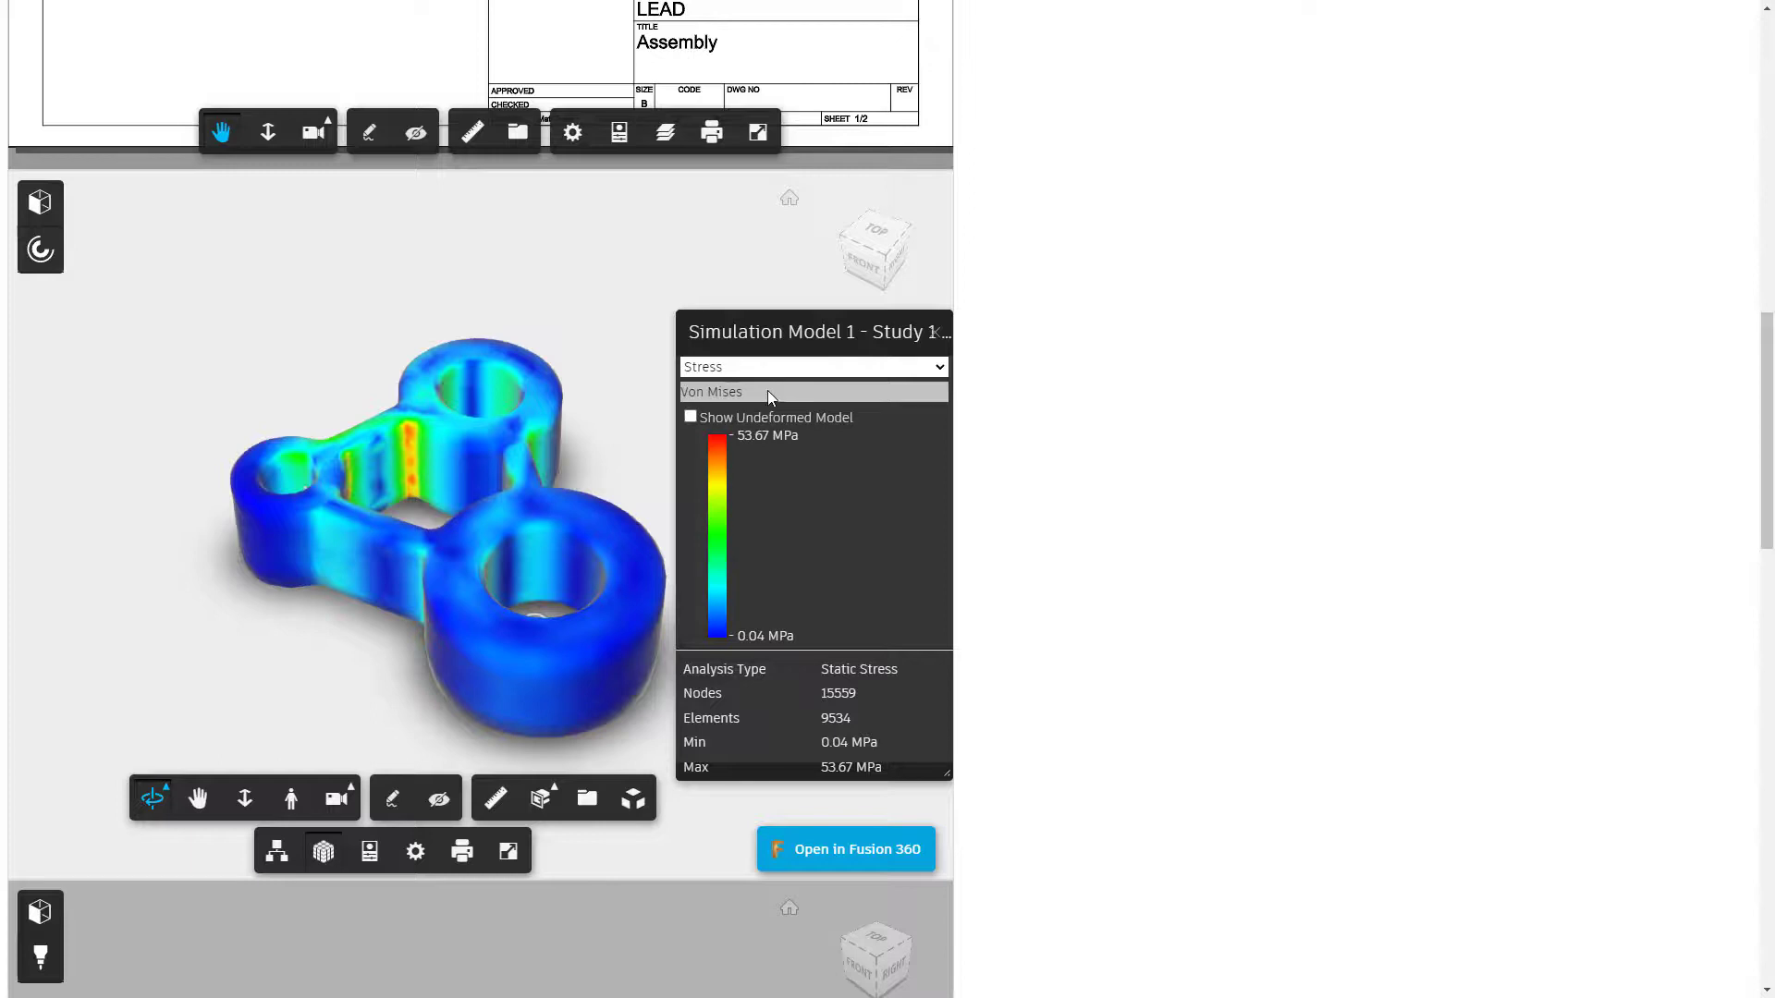
Show the Safety Factor results and orbit the bracket back to an isometric view.
{"action": "left_click", "coordinate": [777, 369]}
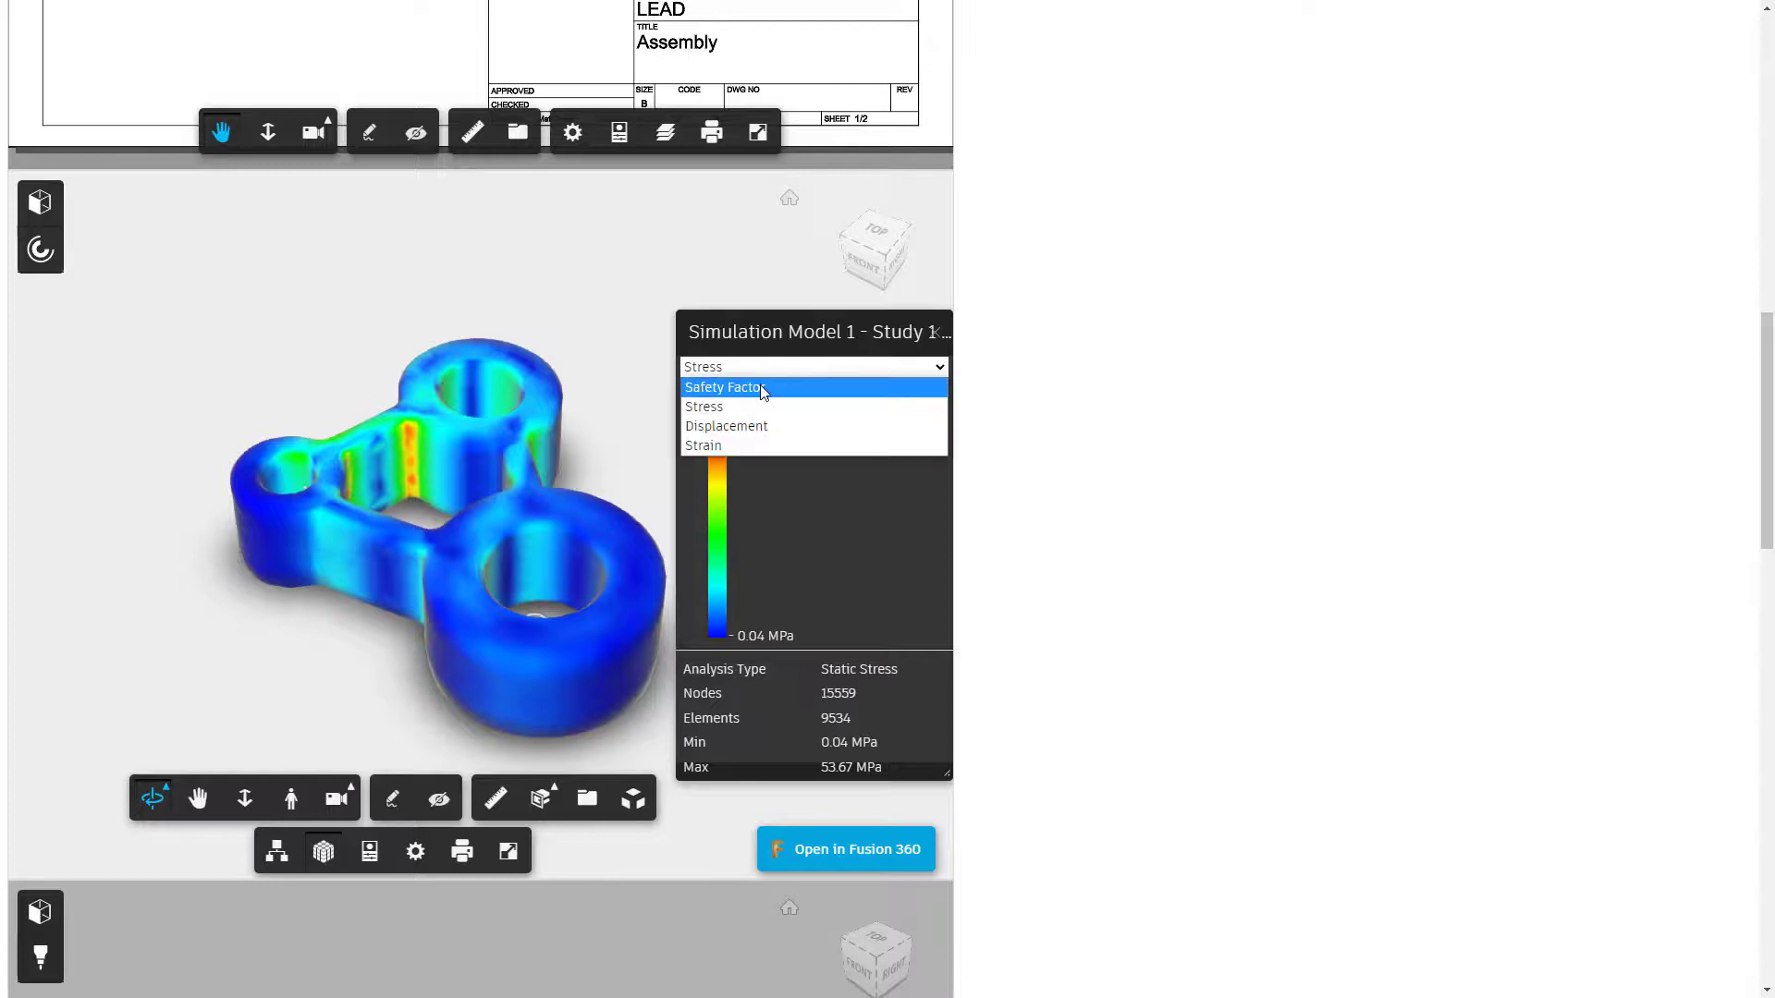
{"action": "left_click", "coordinate": [750, 386]}
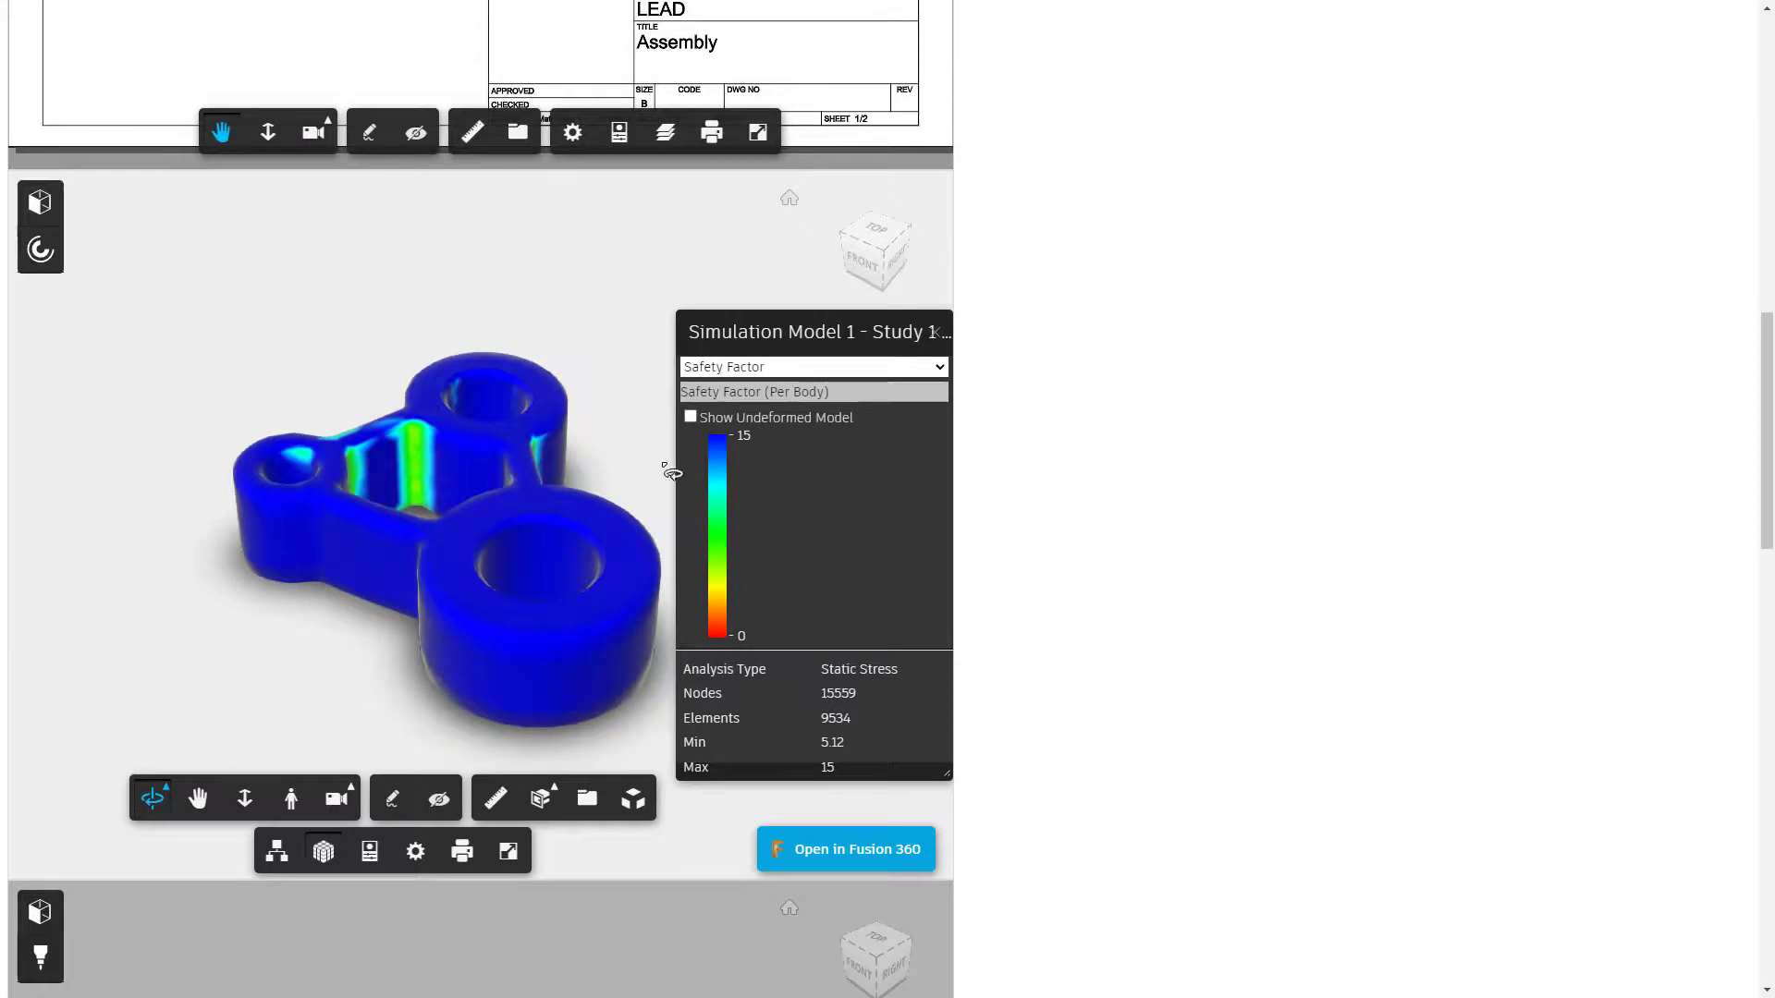
{"action": "mouse_move", "coordinate": [662, 514]}
{"action": "left_mouse_down"}
{"action": "mouse_move", "coordinate": [435, 397]}
{"action": "mouse_move", "coordinate": [446, 477]}
{"action": "mouse_move", "coordinate": [517, 413]}
{"action": "mouse_move", "coordinate": [508, 446]}
{"action": "mouse_move", "coordinate": [559, 641]}
{"action": "left_mouse_up"}
{"action": "left_click_drag", "start_coordinate": [444, 558], "coordinate": [345, 476]}
{"action": "scroll", "coordinate": [303, 458], "scroll_direction": "up", "scroll_amount": 3}
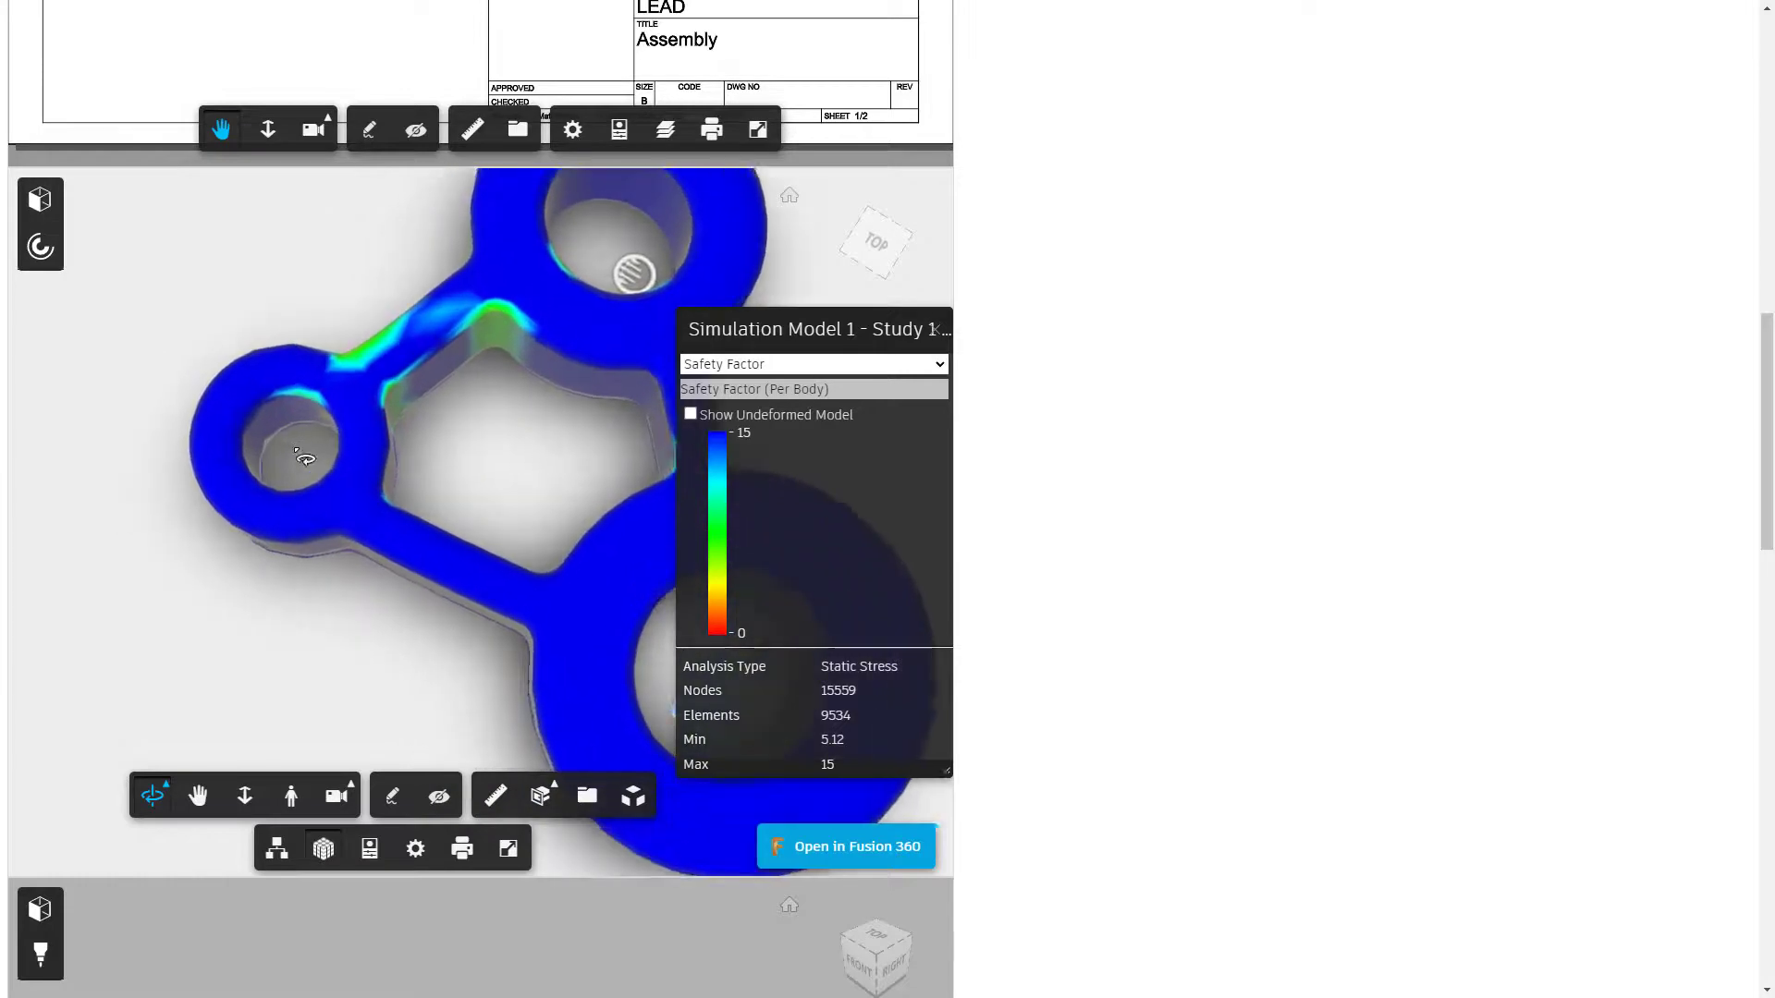
{"action": "scroll", "coordinate": [304, 458], "scroll_direction": "down", "scroll_amount": 5}
{"action": "left_click_drag", "start_coordinate": [303, 457], "coordinate": [552, 786]}
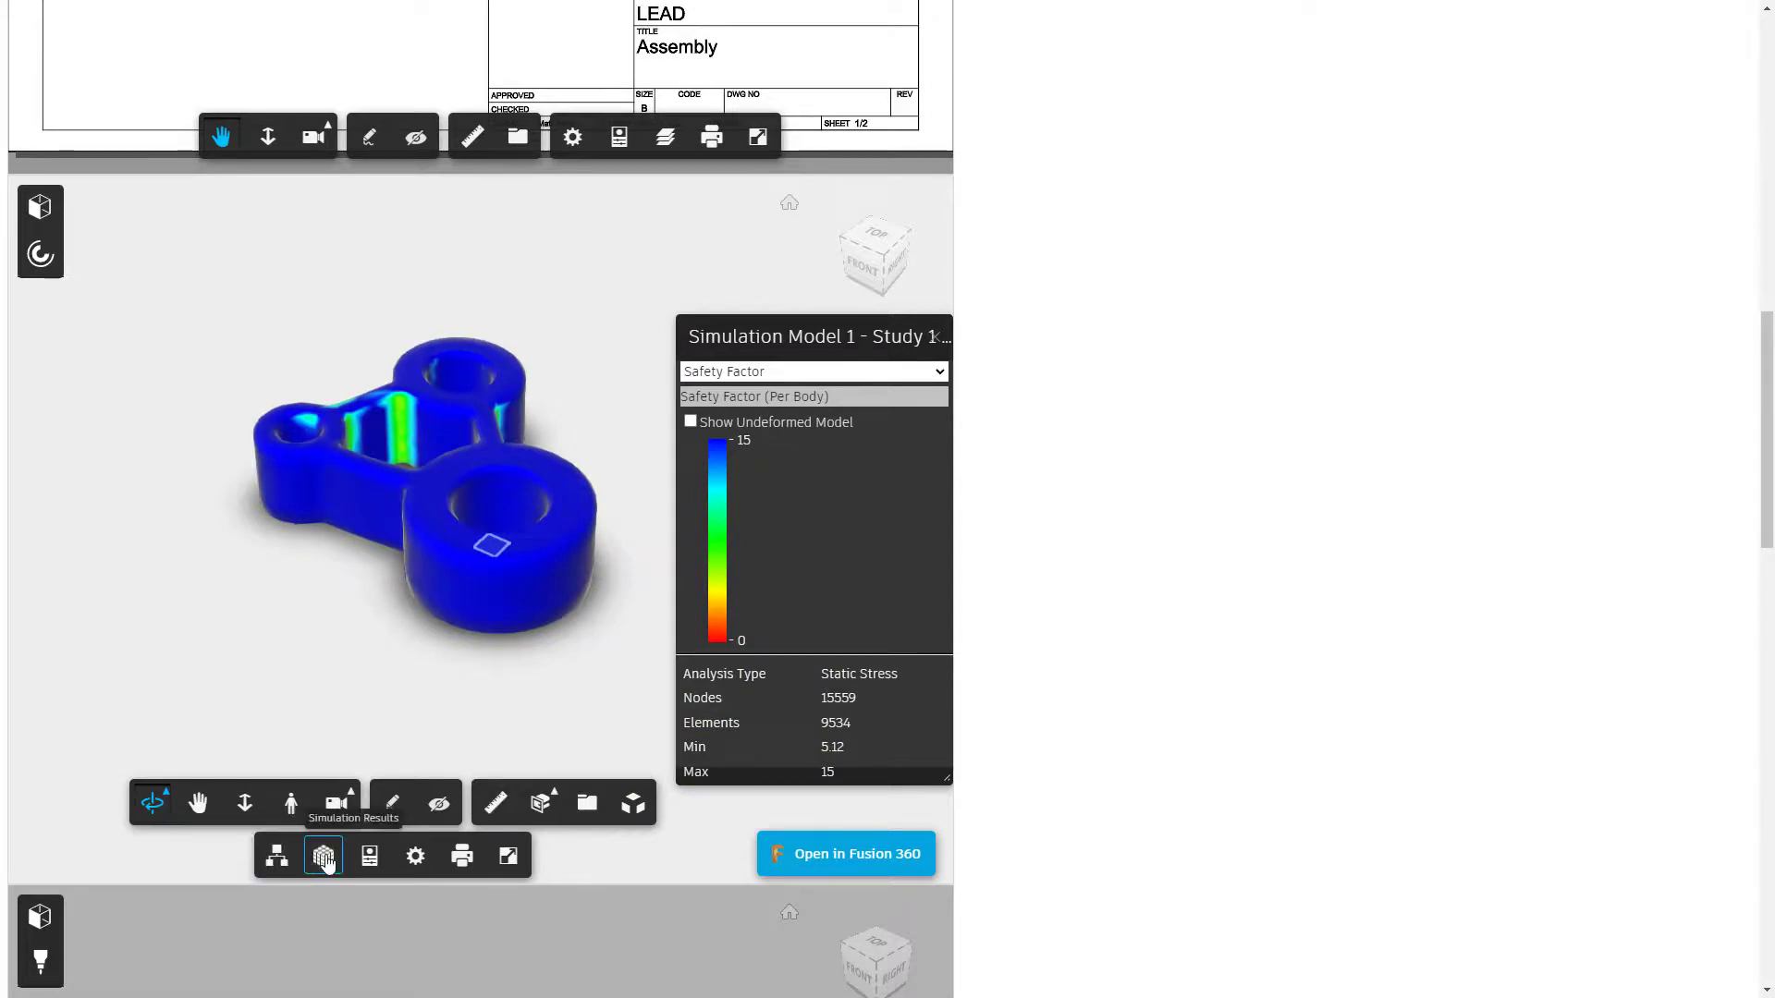
Load the plain Design model and scroll down to the dog bone viewer.
{"action": "left_click", "coordinate": [40, 207]}
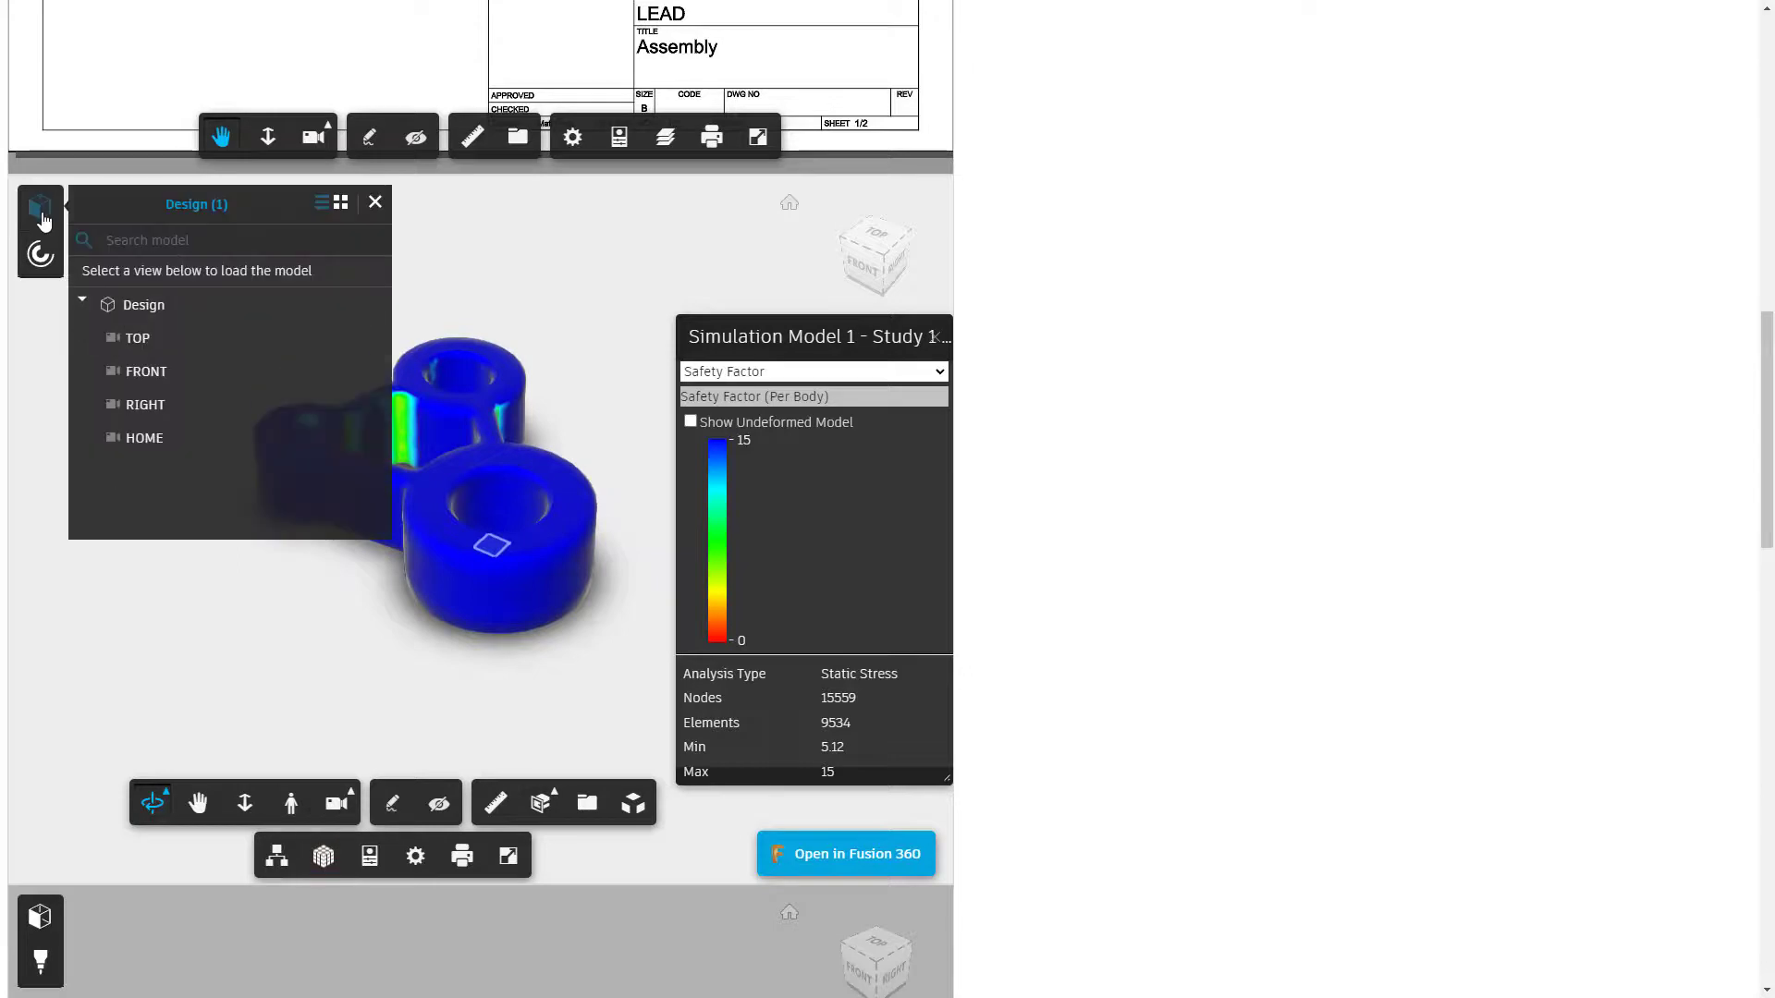
{"action": "left_click", "coordinate": [143, 309]}
{"action": "left_click", "coordinate": [375, 201]}
{"action": "scroll", "coordinate": [1078, 504], "scroll_direction": "down", "scroll_amount": 1}
Load the connecting rod's Setup1 machining setup from the CAM browser and orbit to the side.
{"action": "scroll", "coordinate": [1077, 504], "scroll_direction": "down", "scroll_amount": 7}
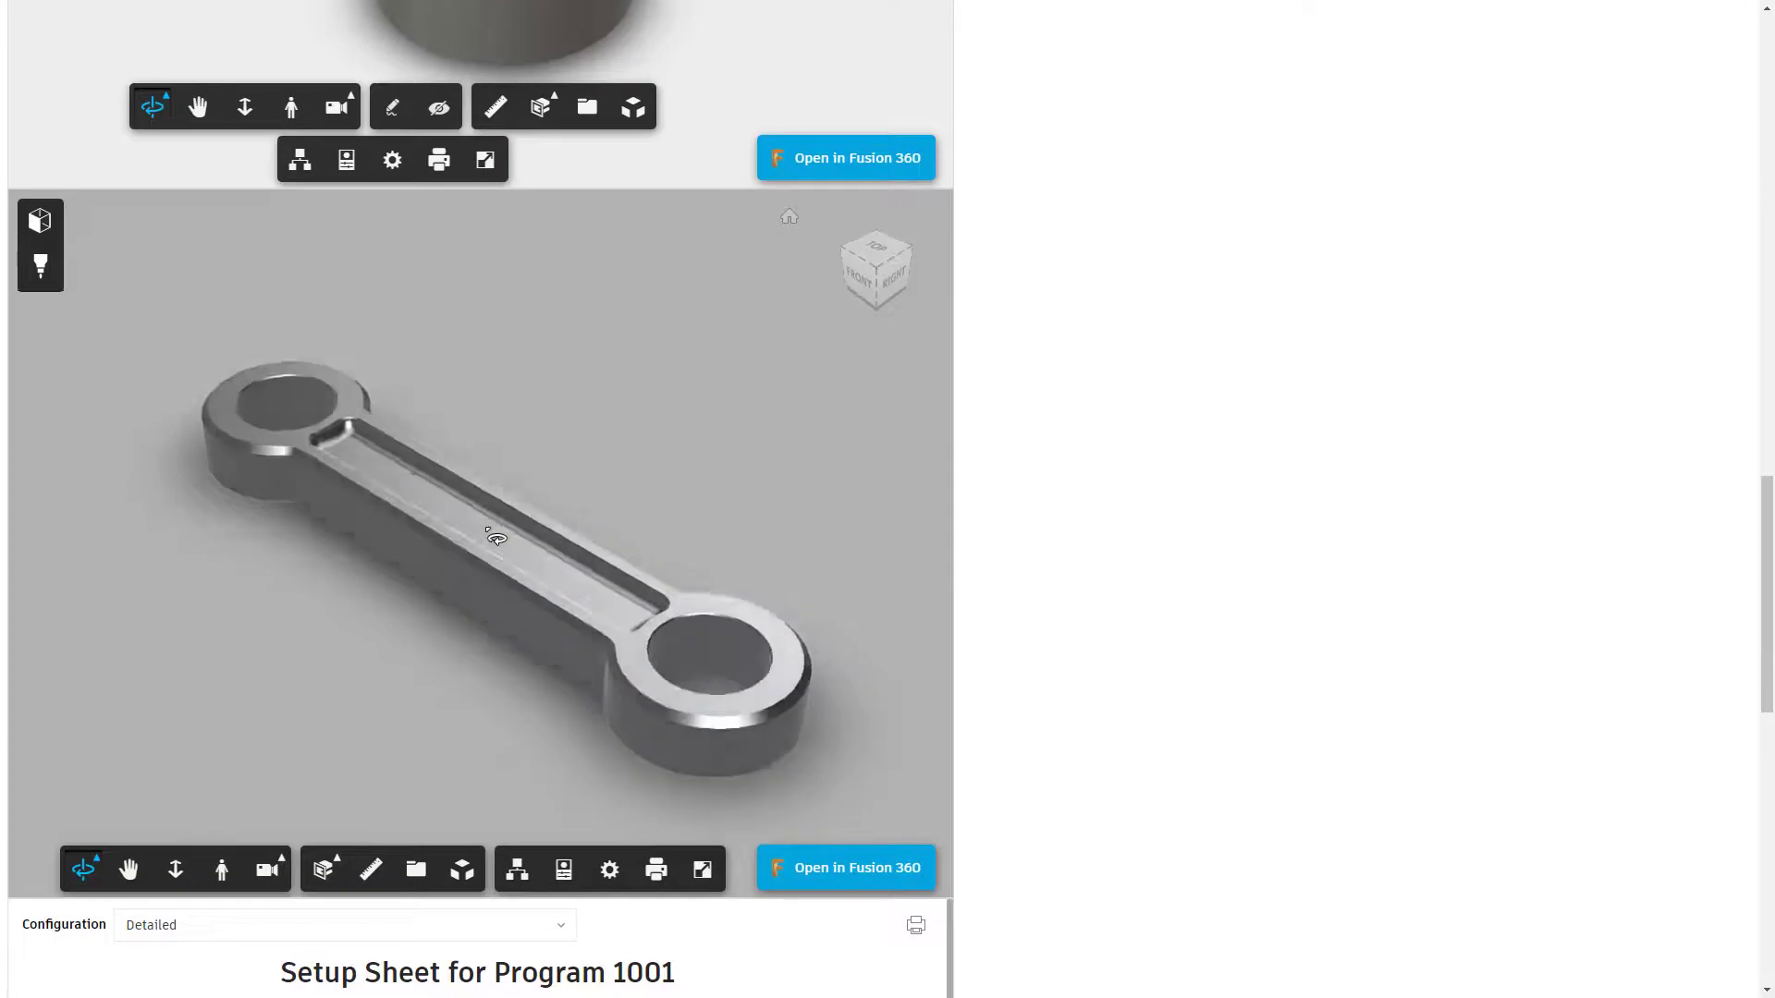
{"action": "left_click_drag", "start_coordinate": [521, 530], "coordinate": [356, 412]}
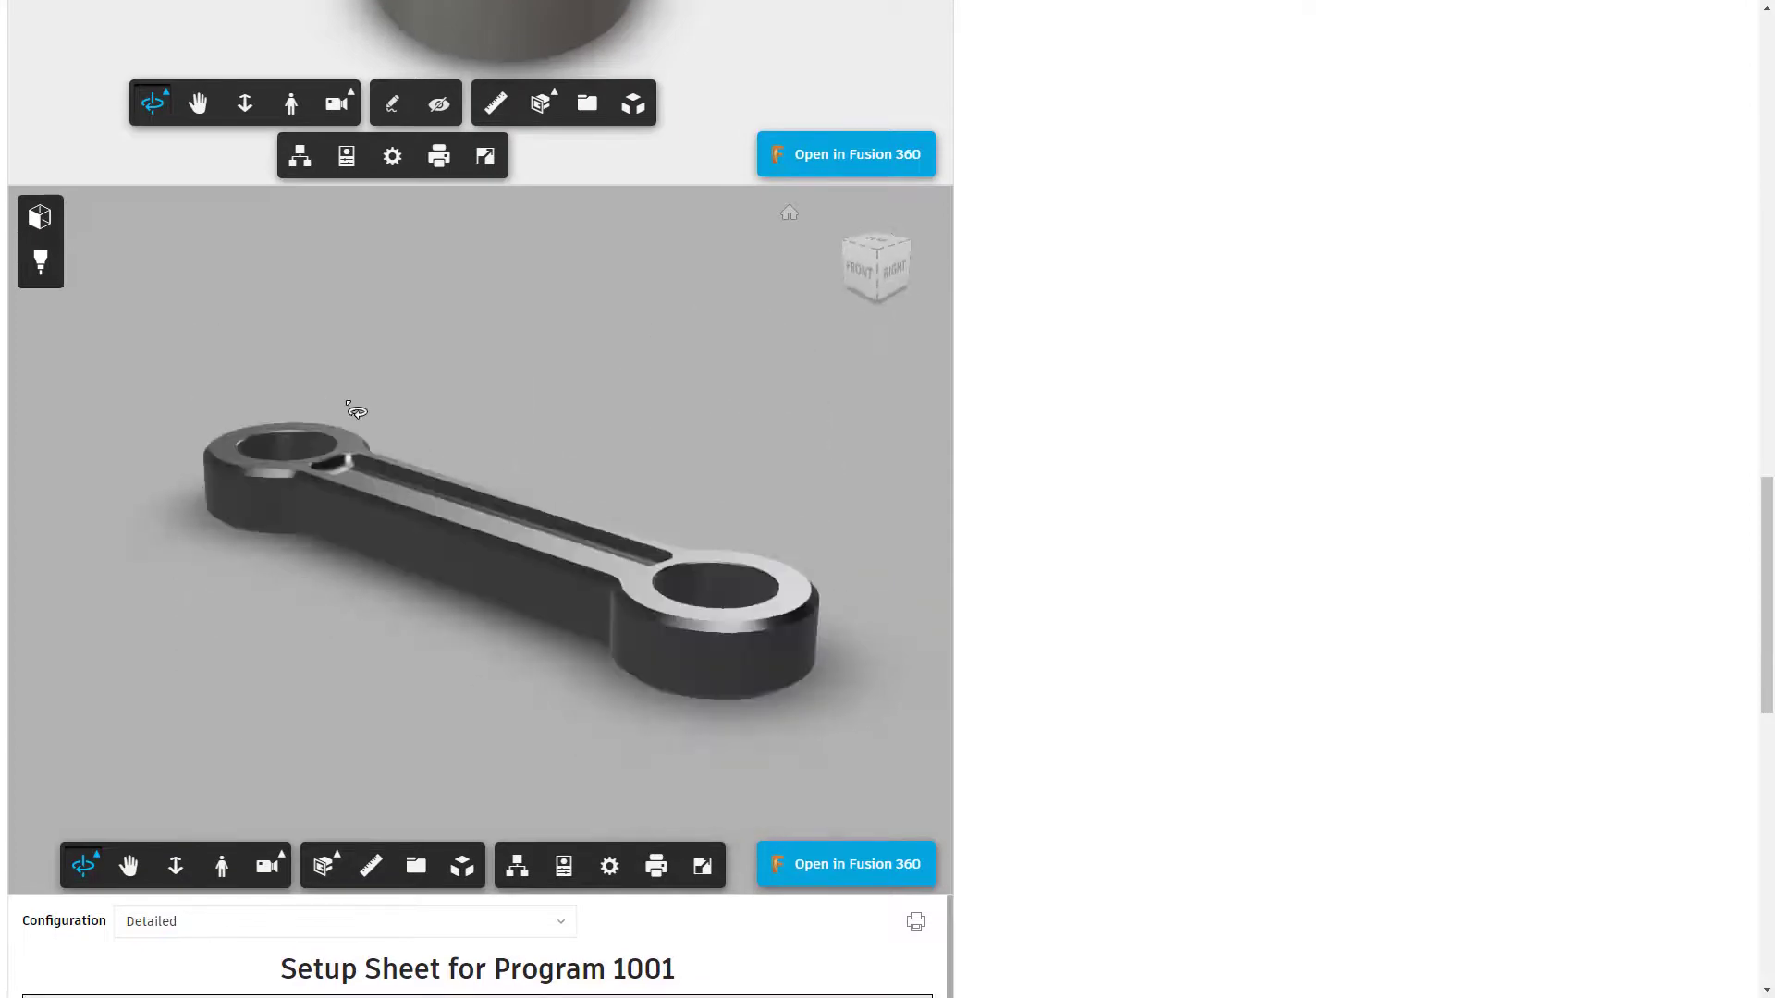
{"action": "left_click", "coordinate": [51, 268]}
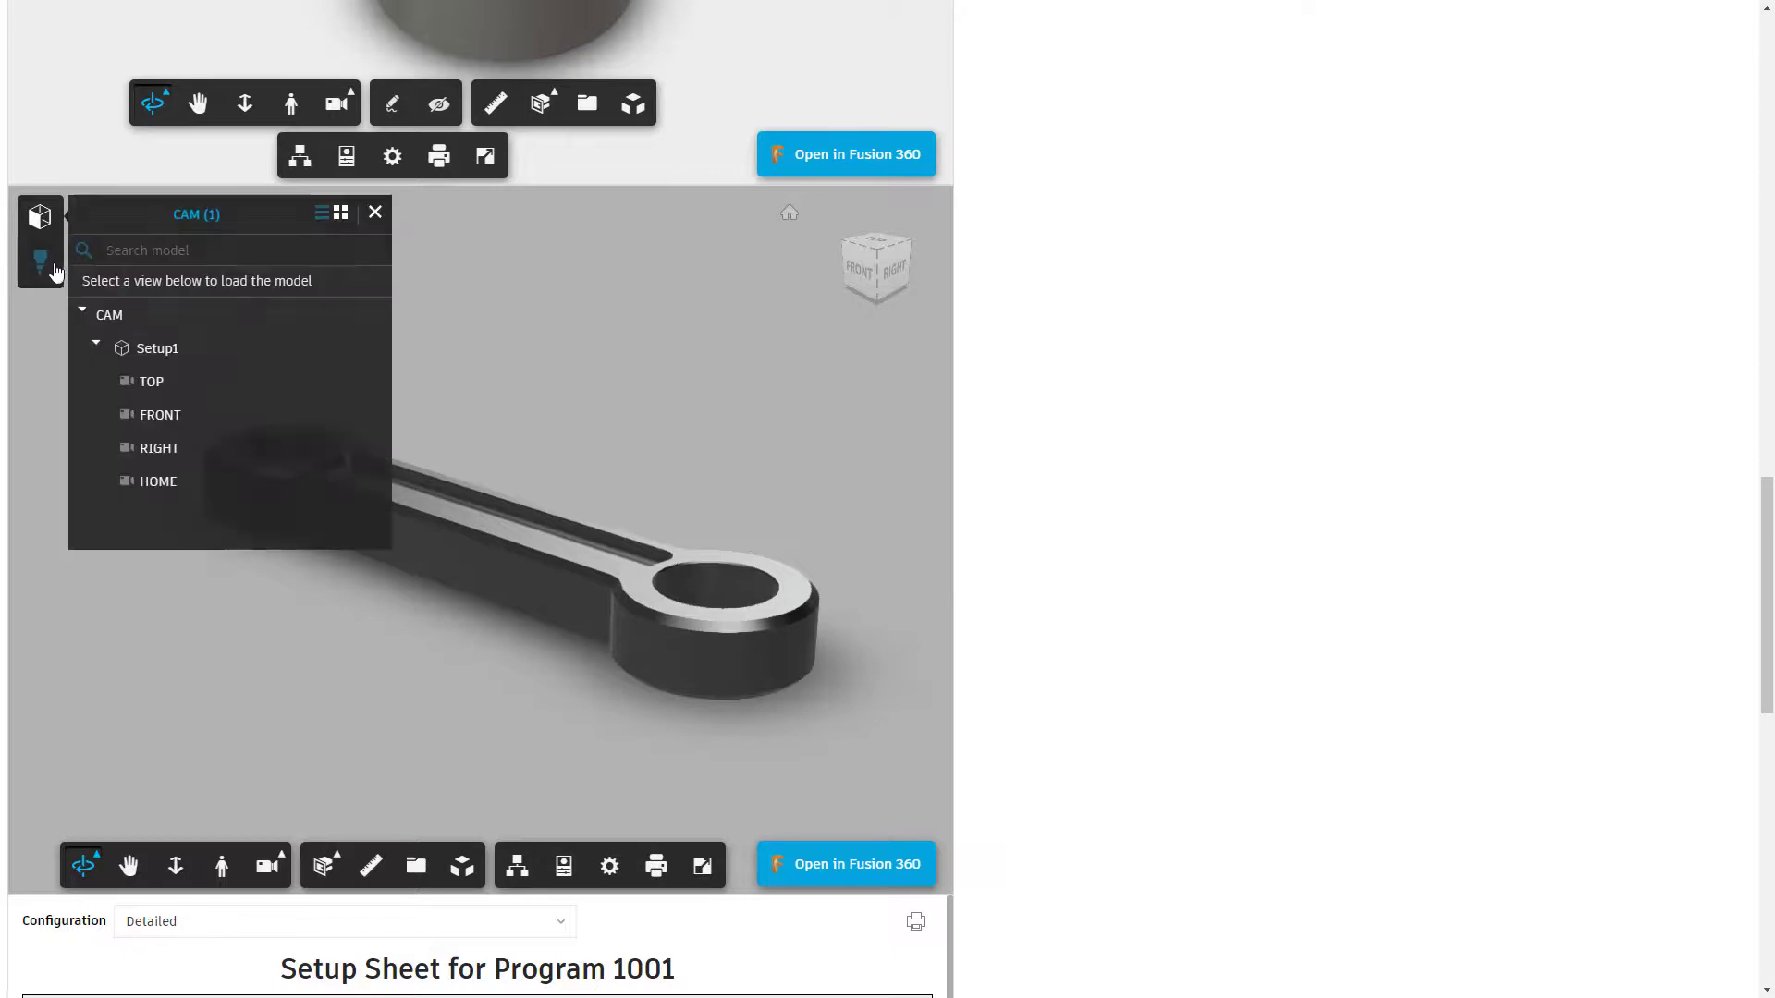
{"action": "left_click", "coordinate": [158, 355]}
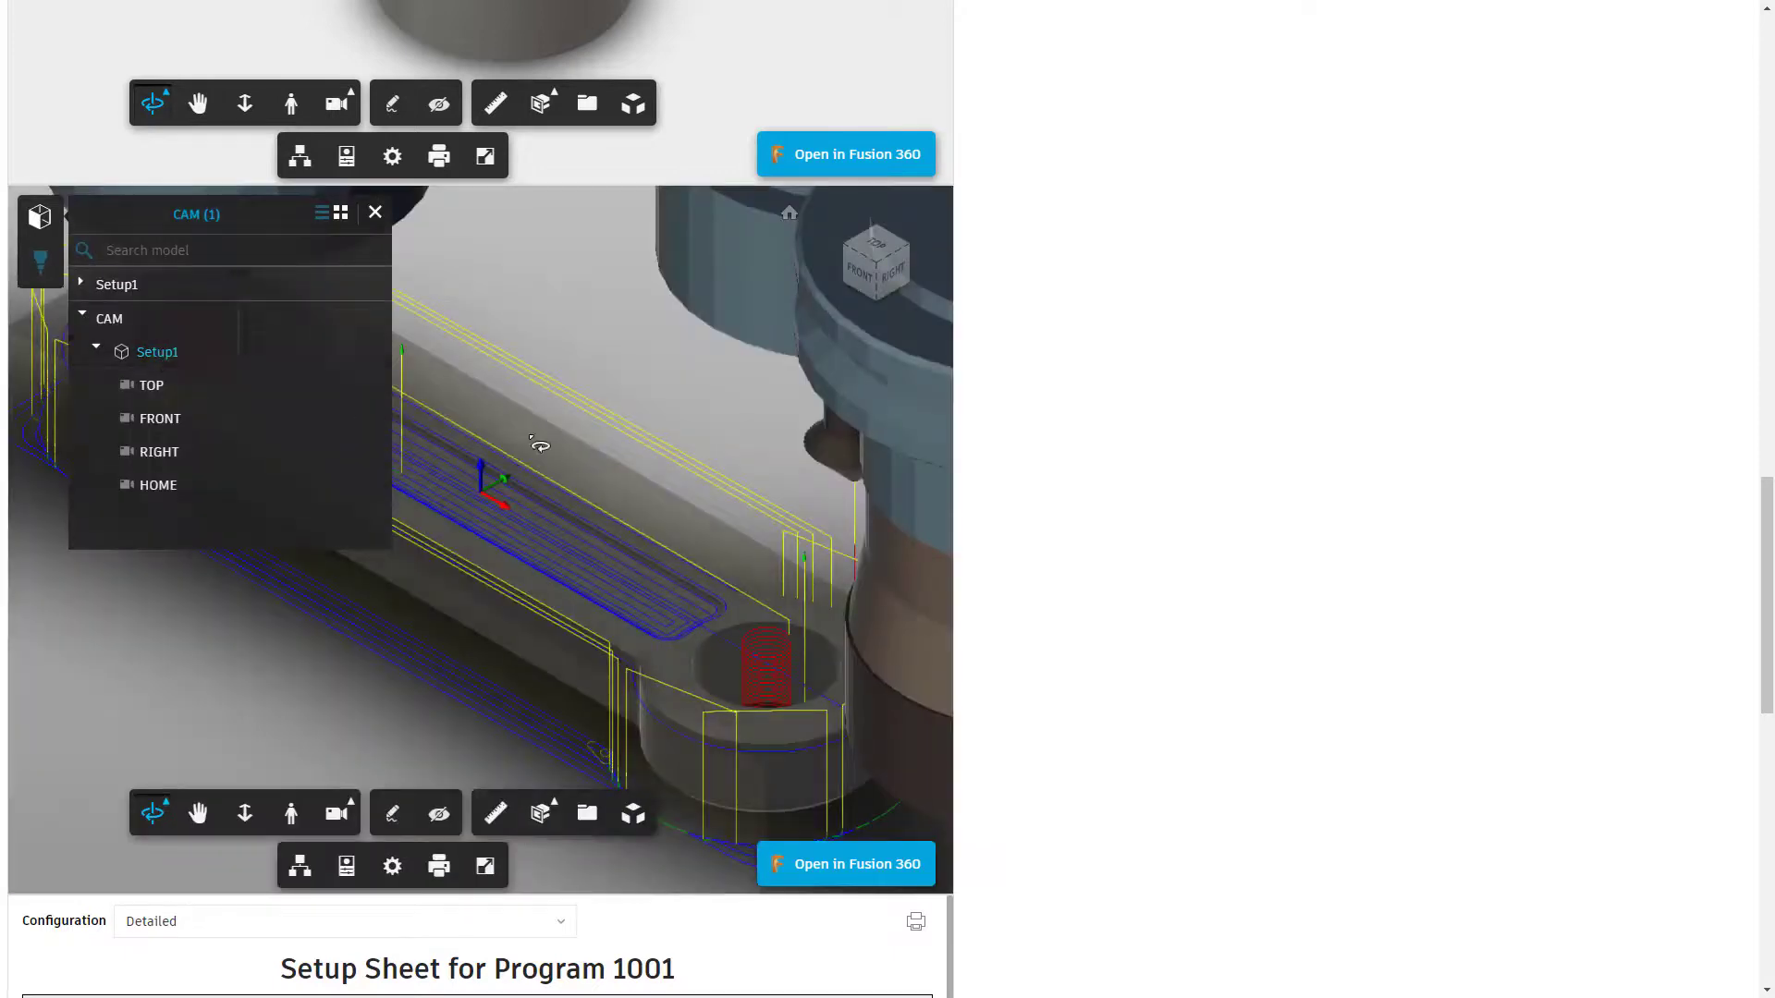
{"action": "scroll", "coordinate": [544, 453], "scroll_direction": "down", "scroll_amount": 5}
{"action": "scroll", "coordinate": [544, 453], "scroll_direction": "down", "scroll_amount": 2}
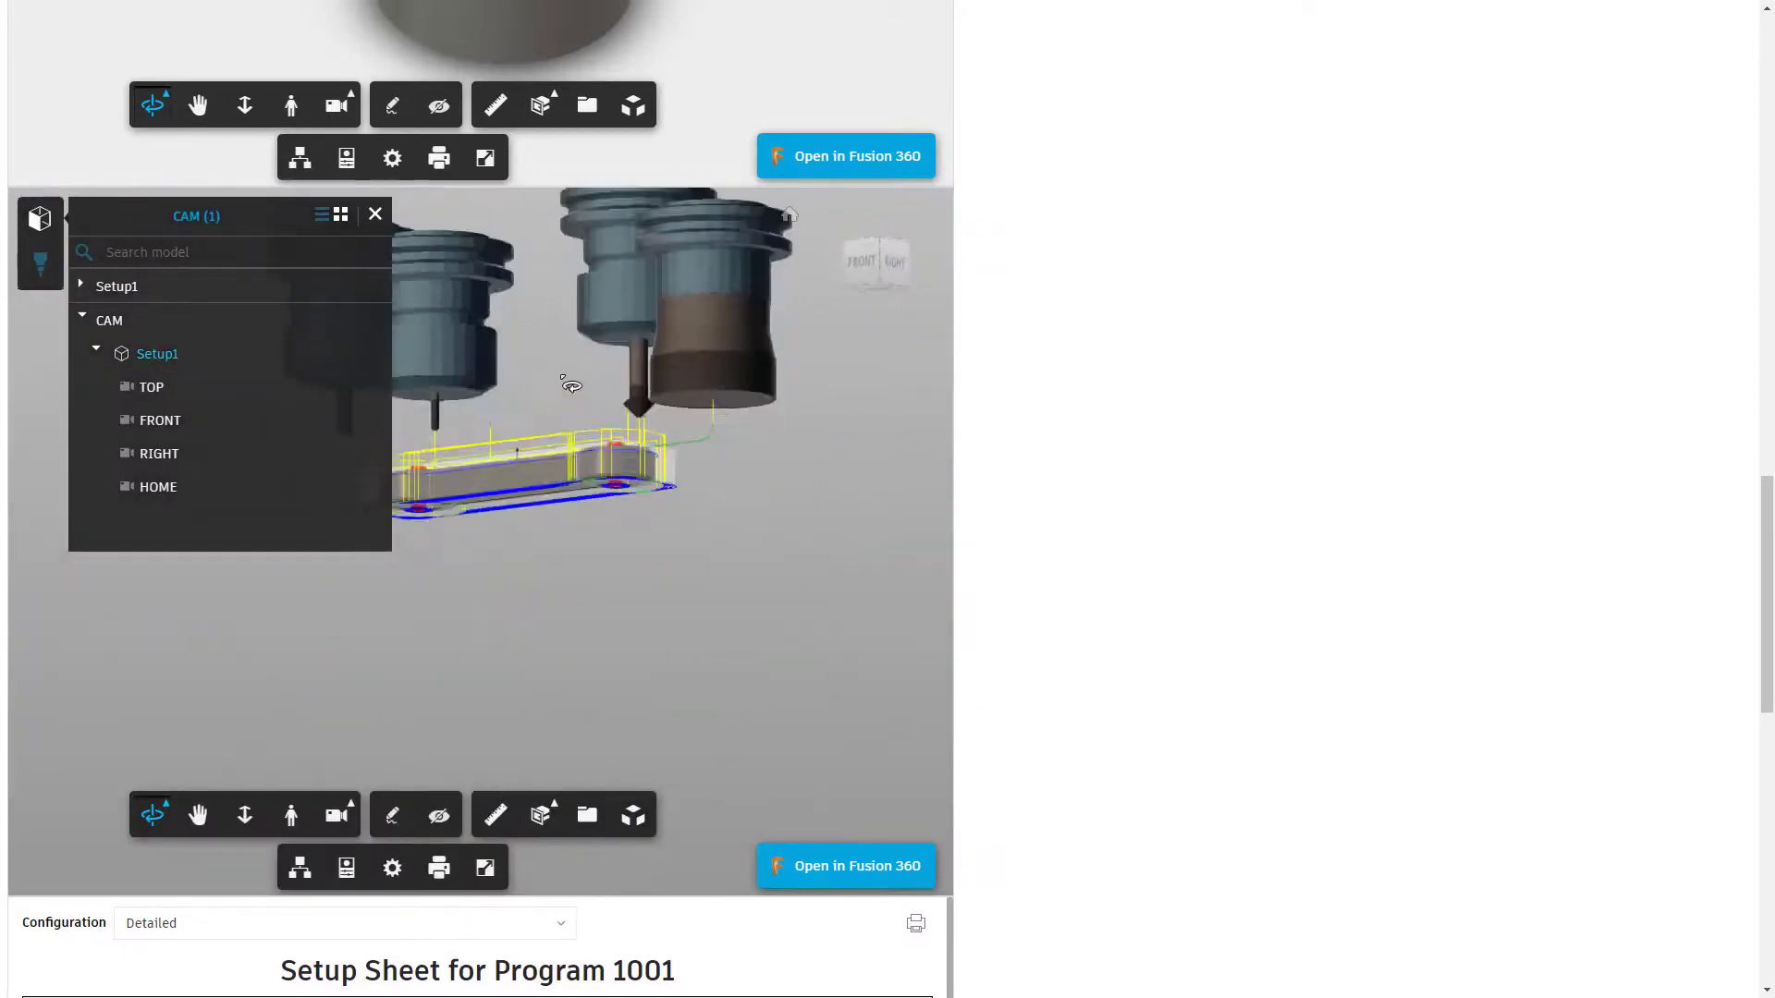
{"action": "left_click_drag", "start_coordinate": [572, 371], "coordinate": [555, 442]}
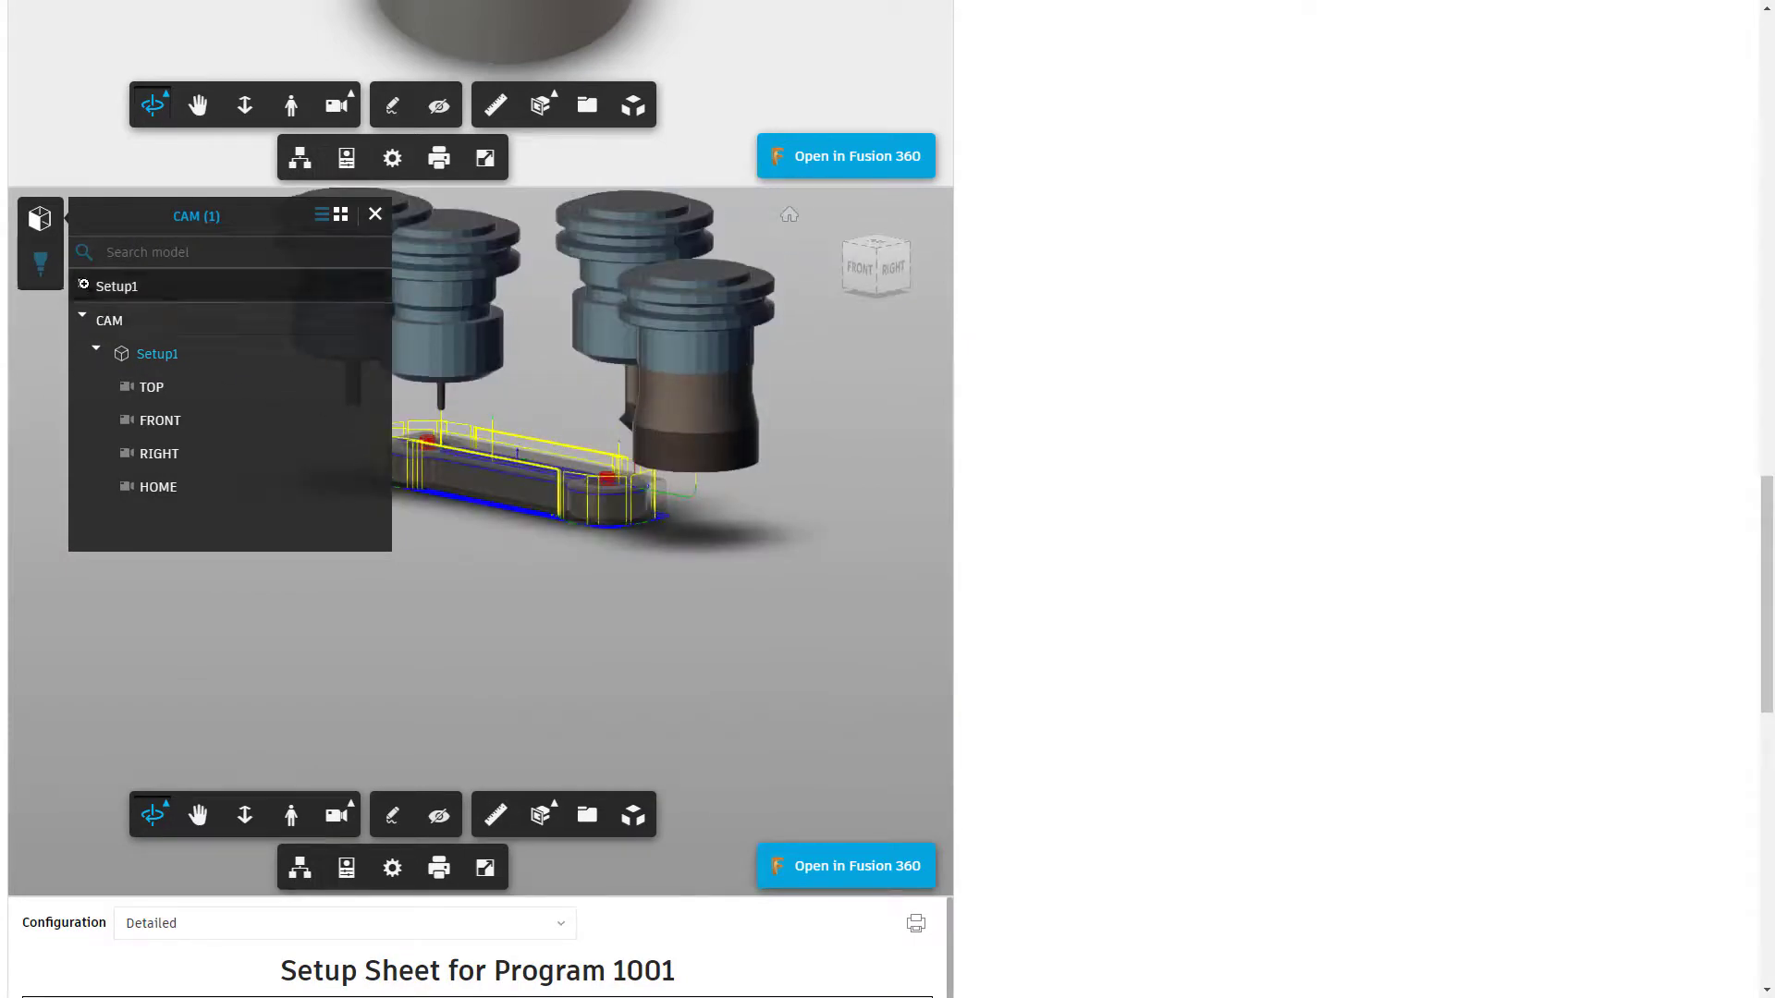
Show the Face : Face1 operation's toolpath, face mill tool and WCS axes.
{"action": "left_click", "coordinate": [84, 285]}
{"action": "left_click", "coordinate": [96, 355]}
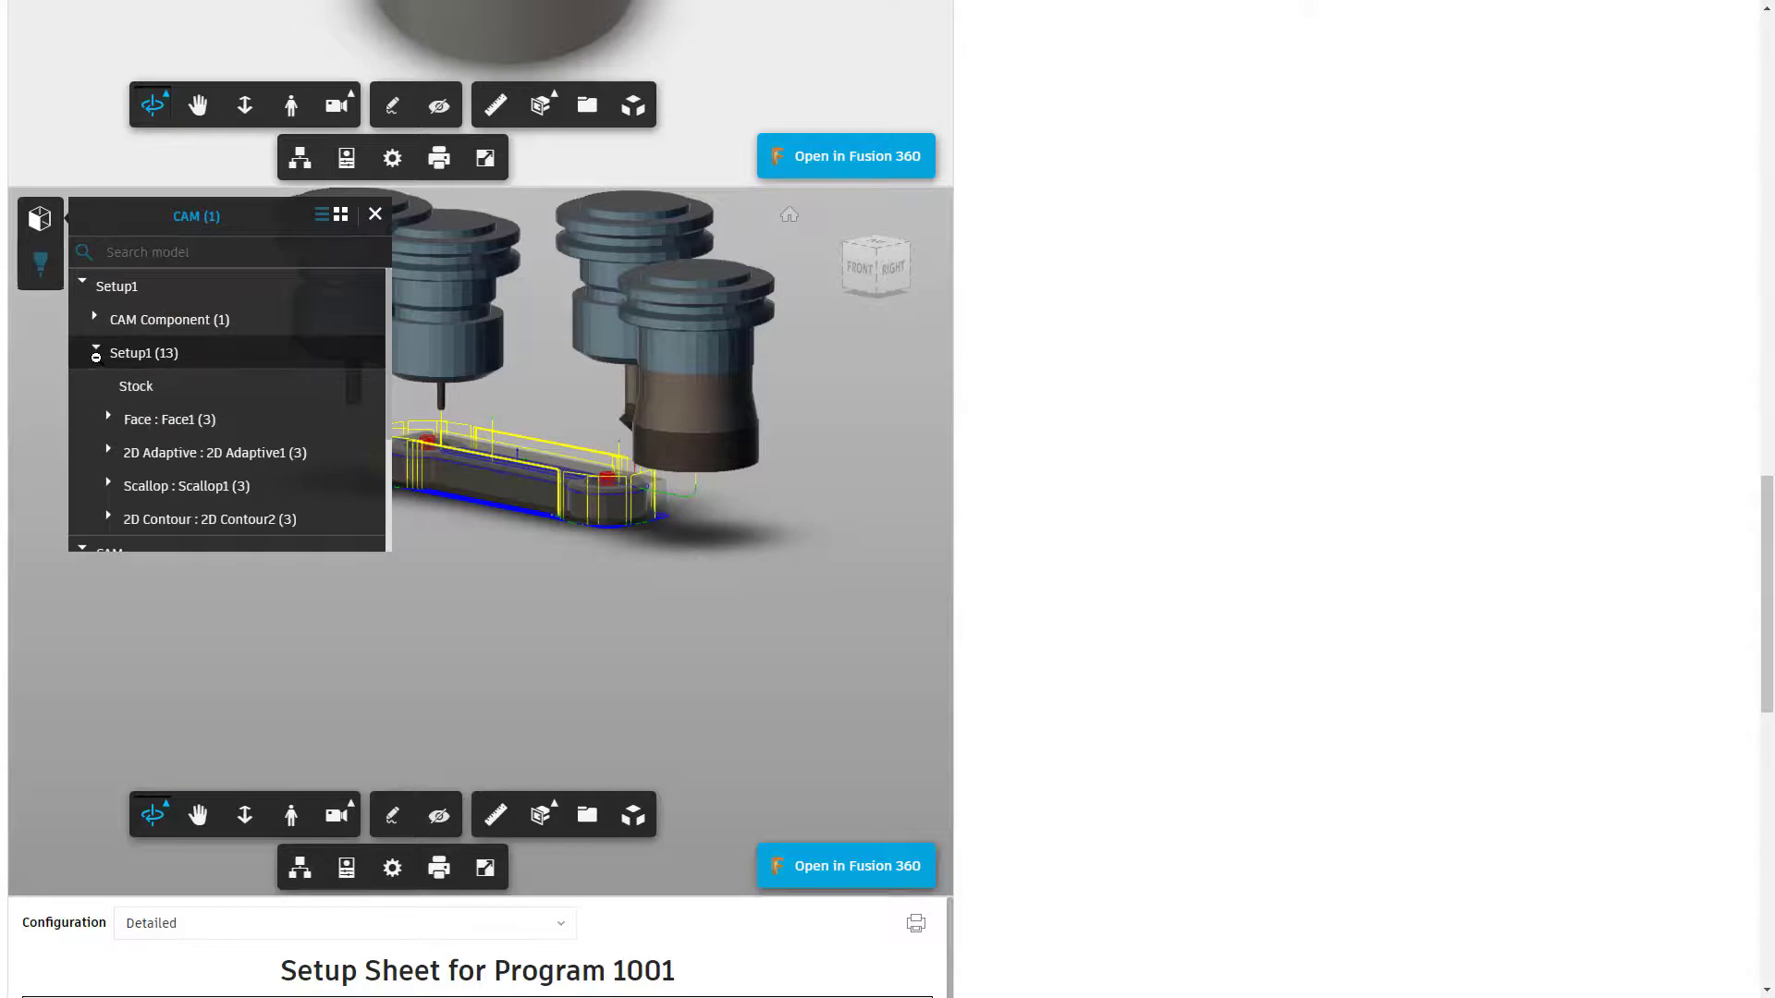
{"action": "left_click", "coordinate": [154, 421]}
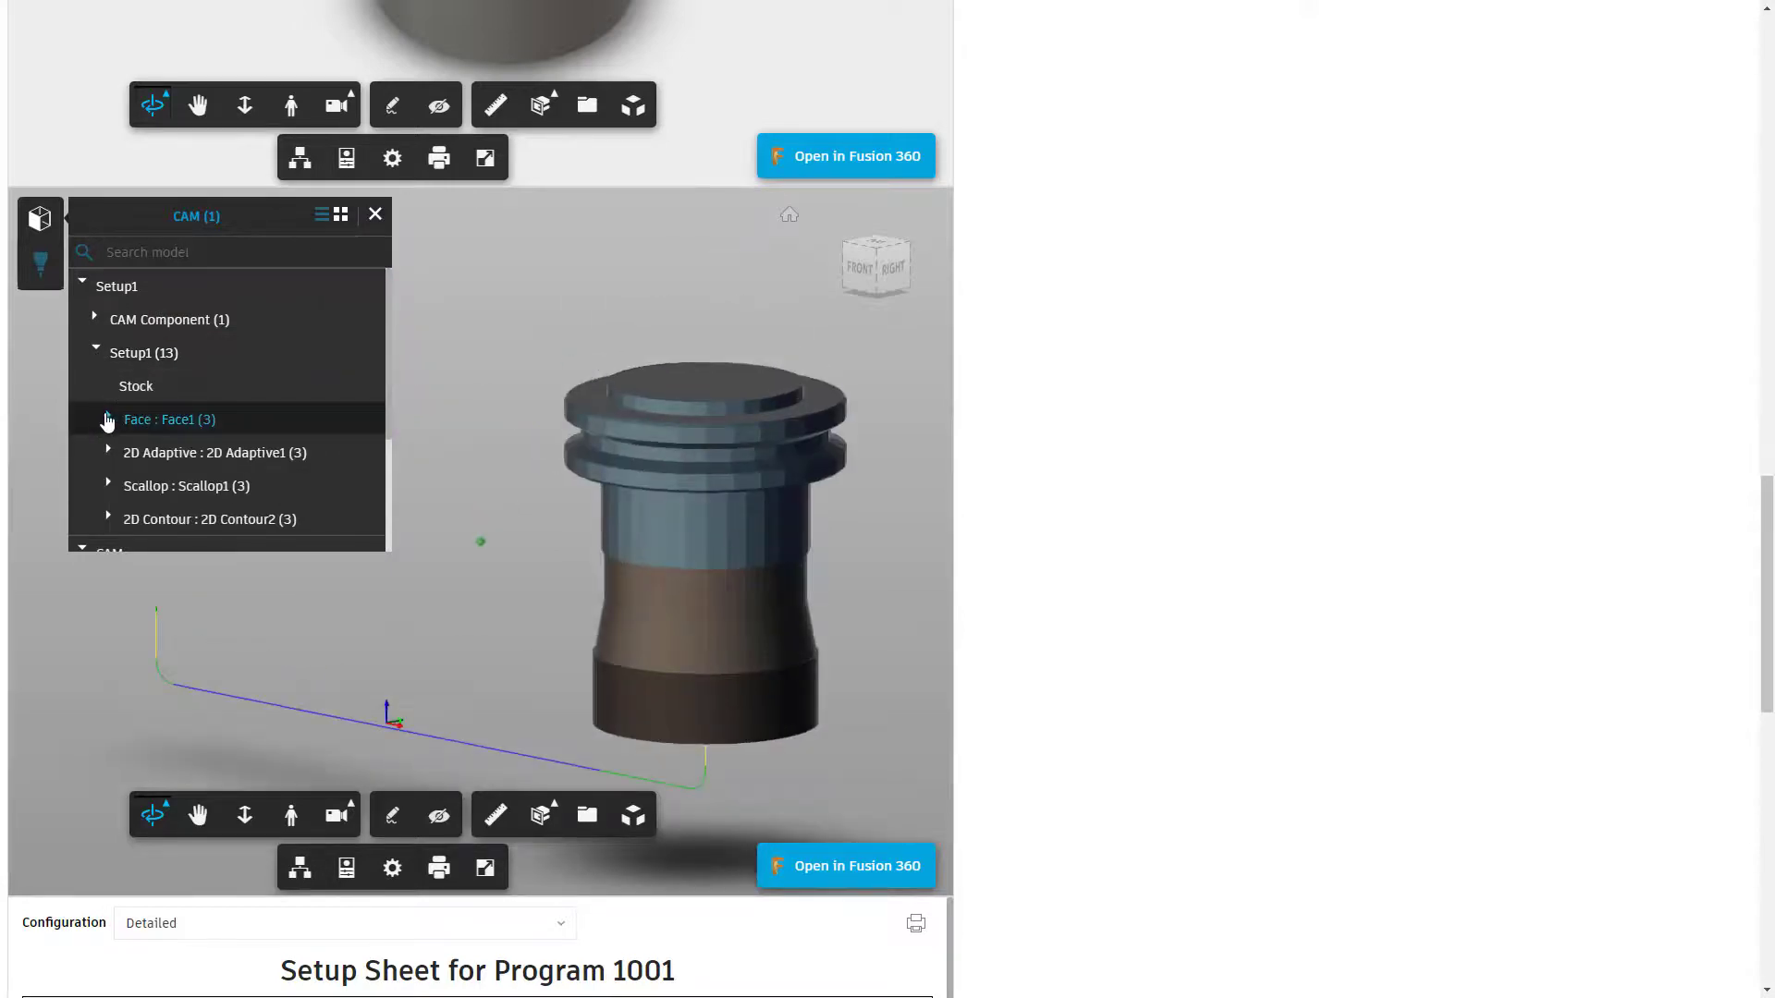
{"action": "left_click", "coordinate": [108, 416]}
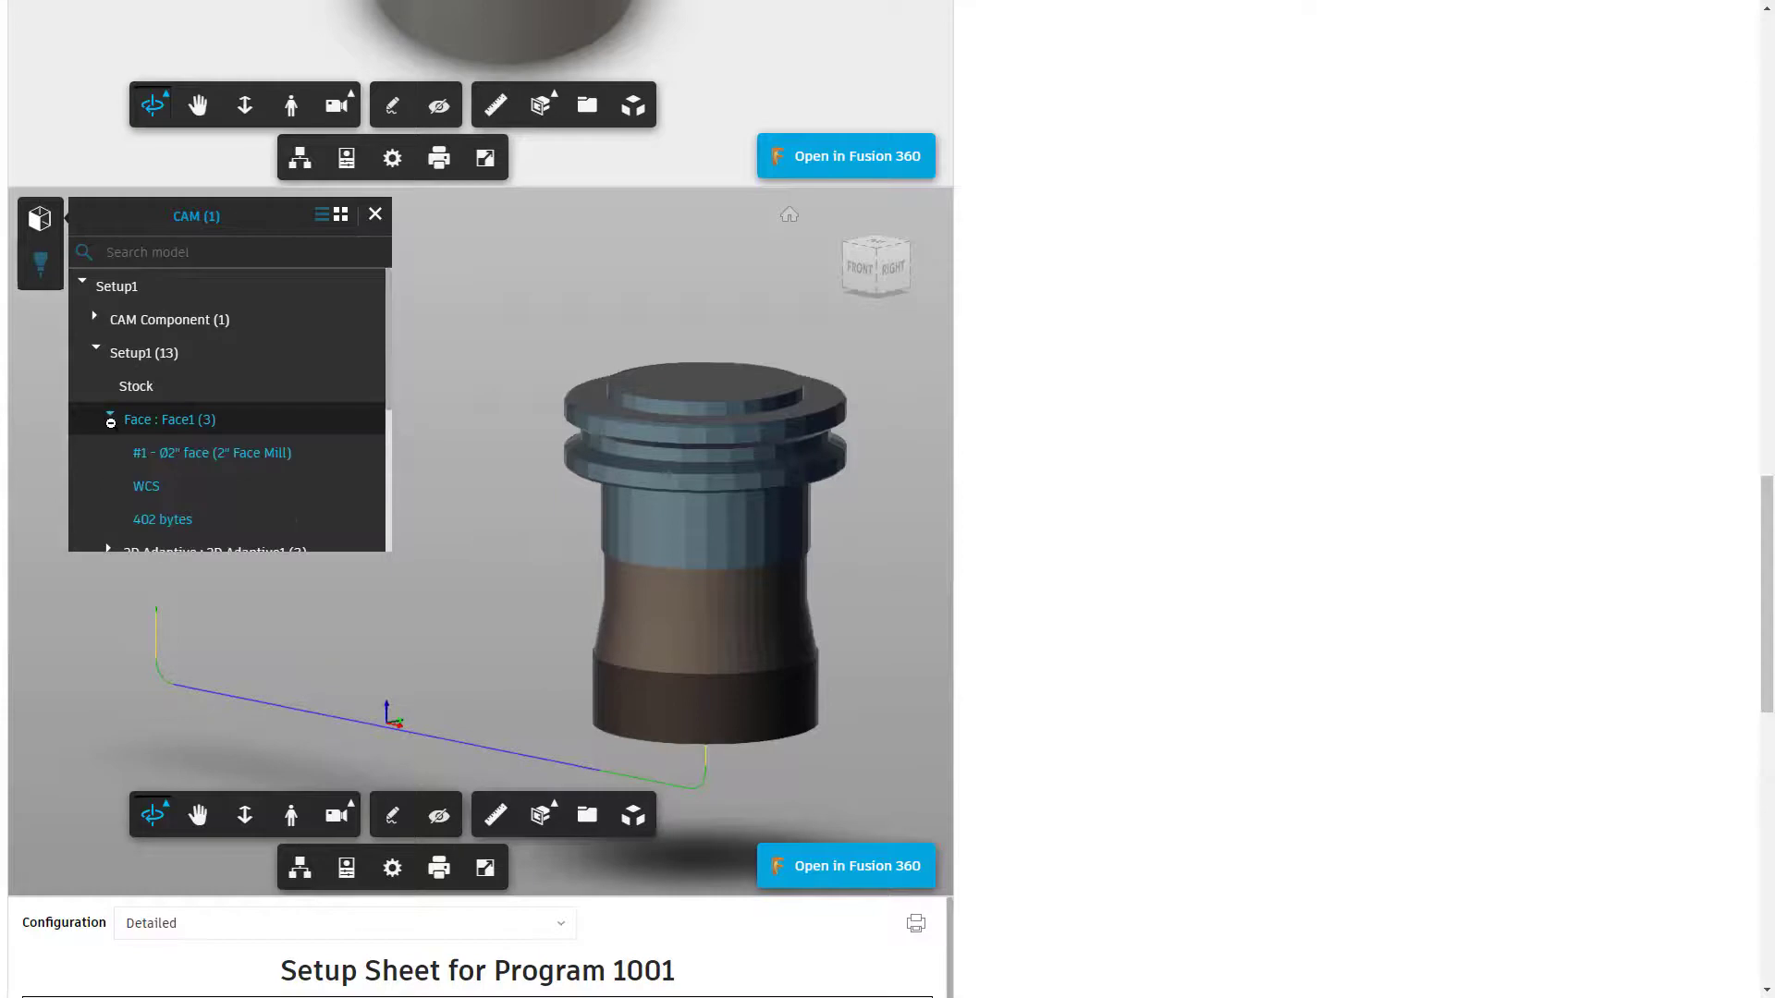
{"action": "left_click", "coordinate": [192, 456]}
{"action": "left_click", "coordinate": [160, 490]}
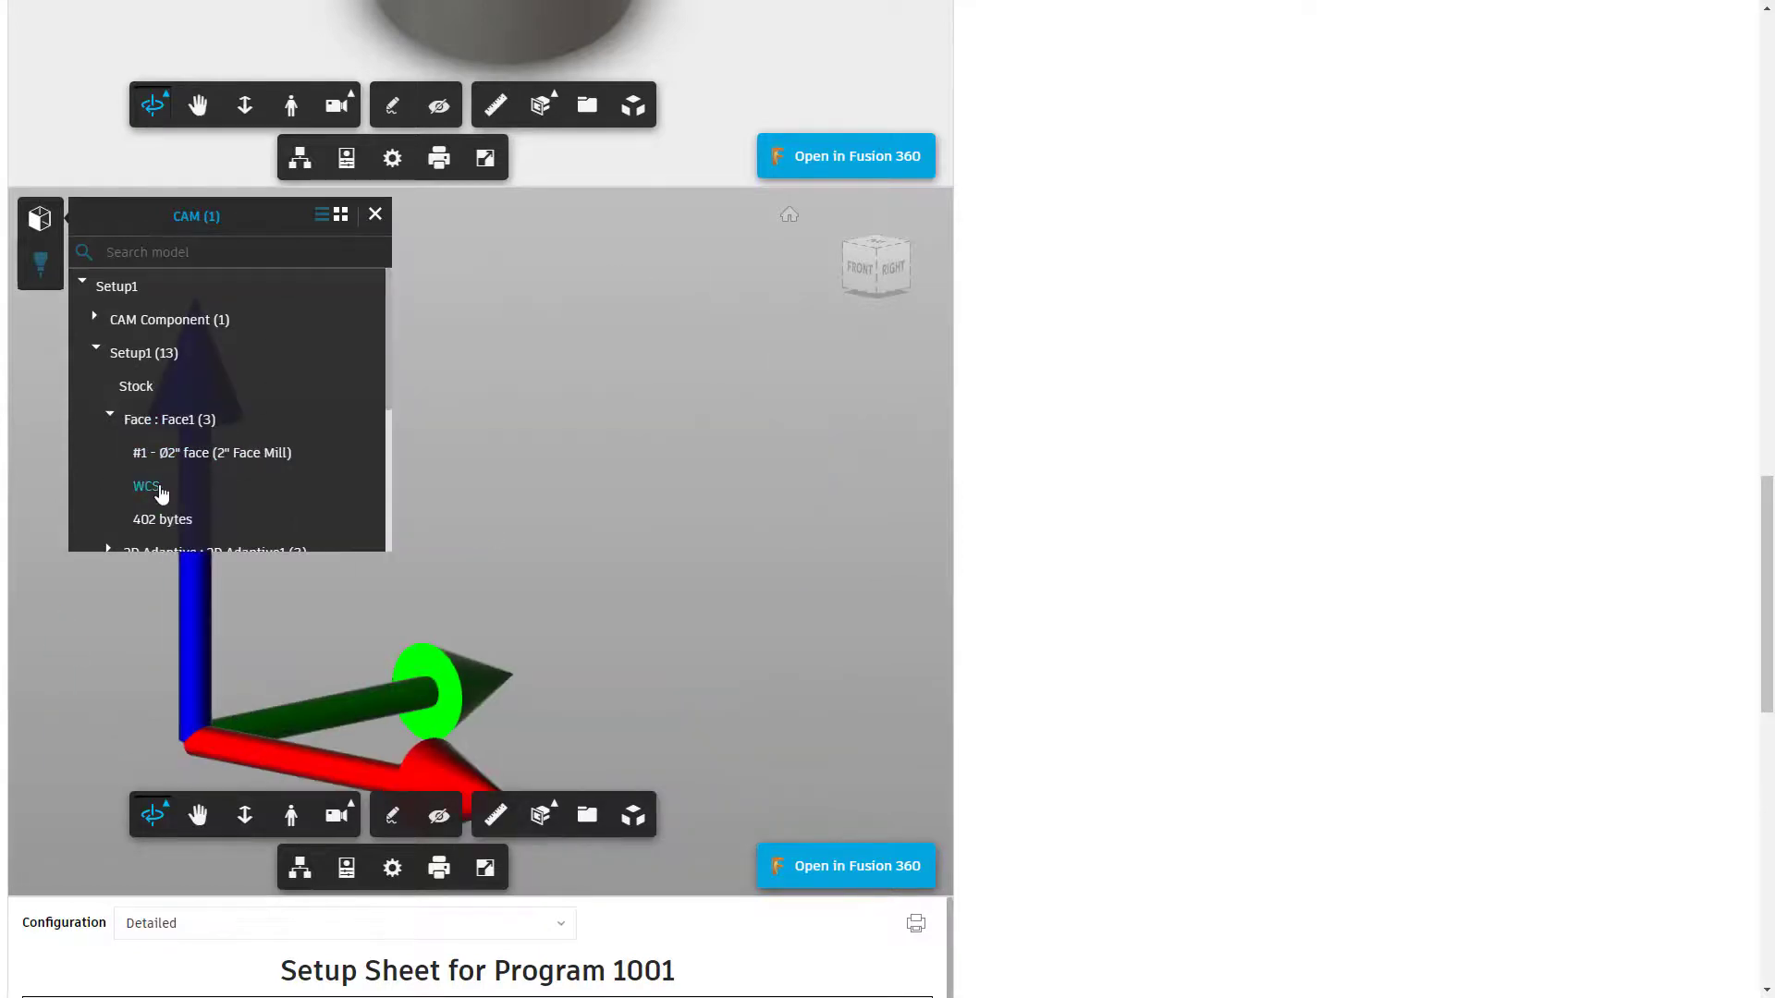
{"action": "left_click", "coordinate": [176, 523]}
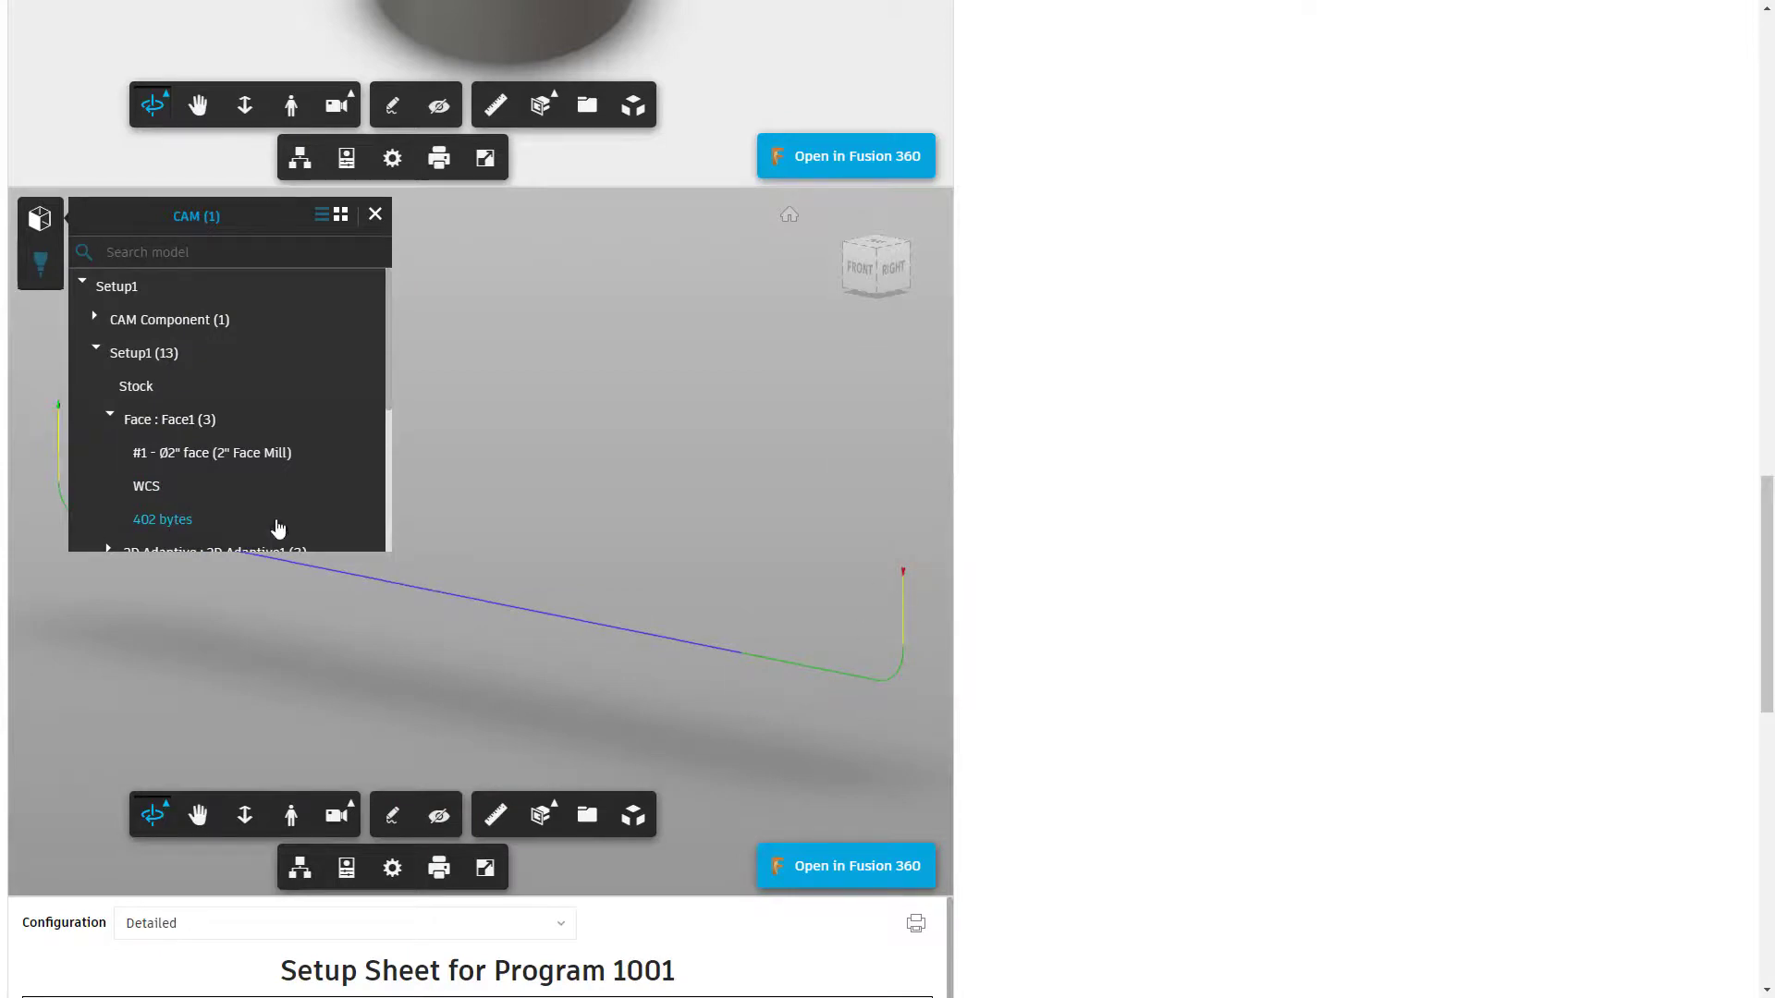
{"action": "left_click", "coordinate": [112, 417]}
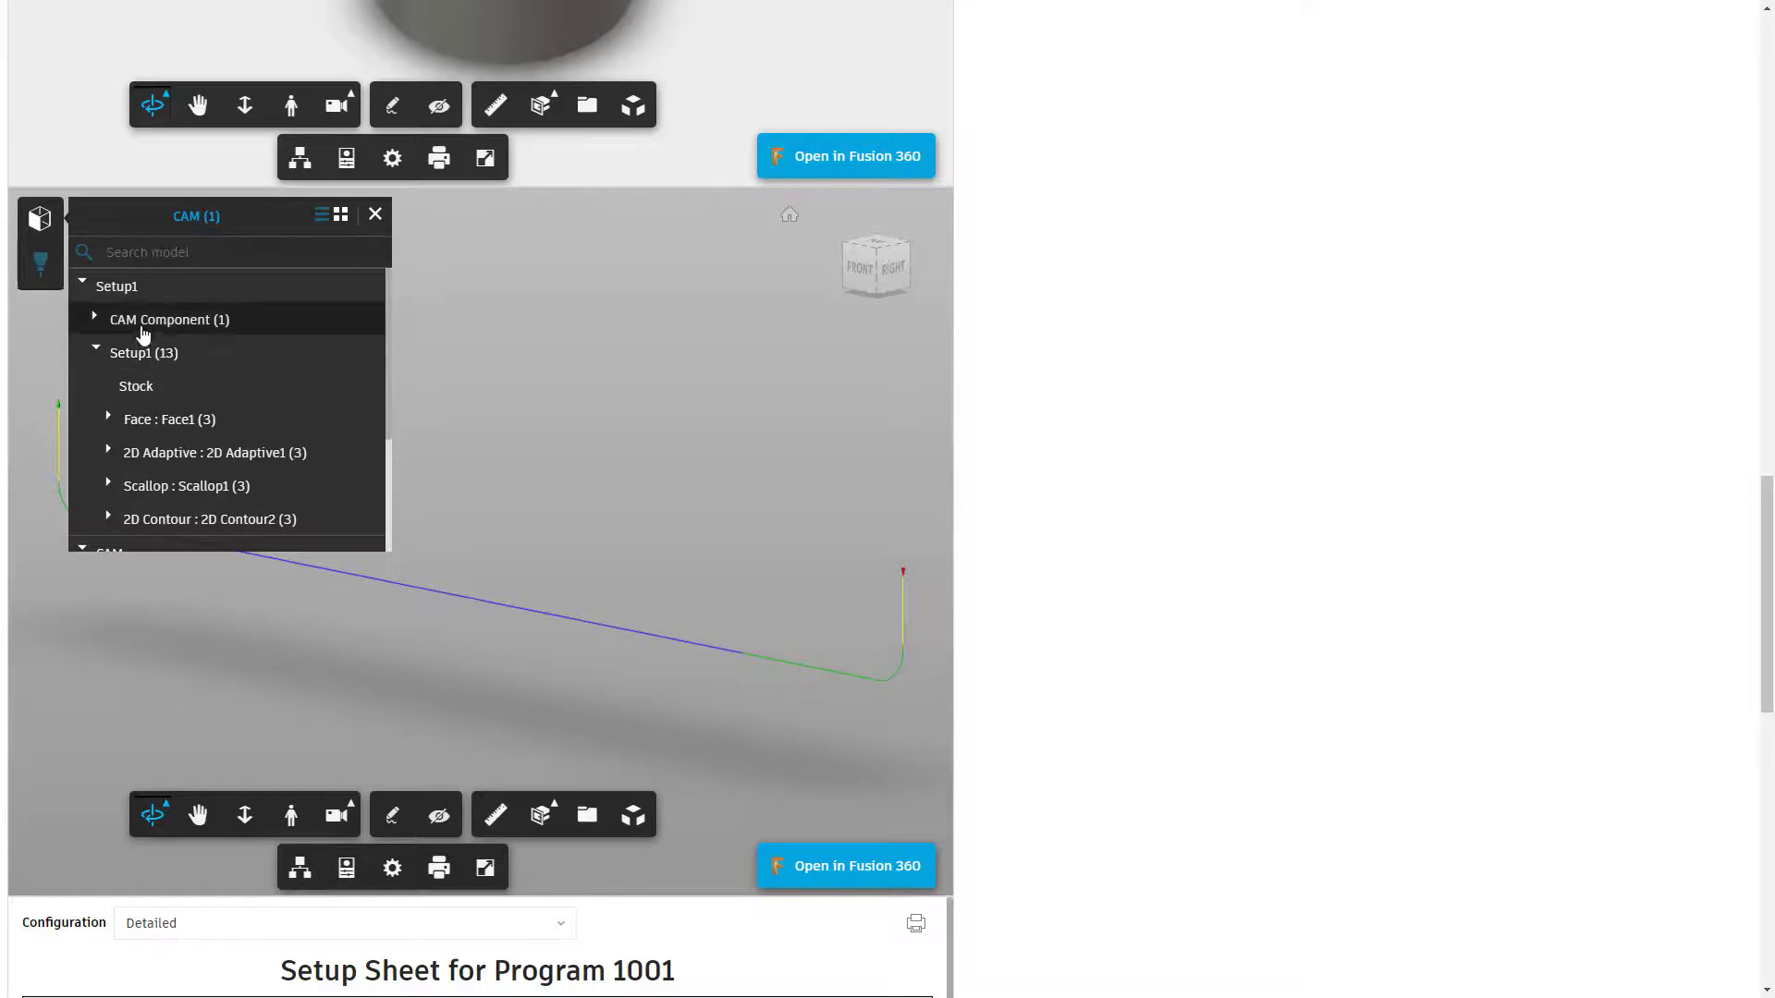
Reload the connecting rod's plain Design model and close the browser panel.
{"action": "left_click", "coordinate": [48, 224]}
{"action": "left_click", "coordinate": [167, 313]}
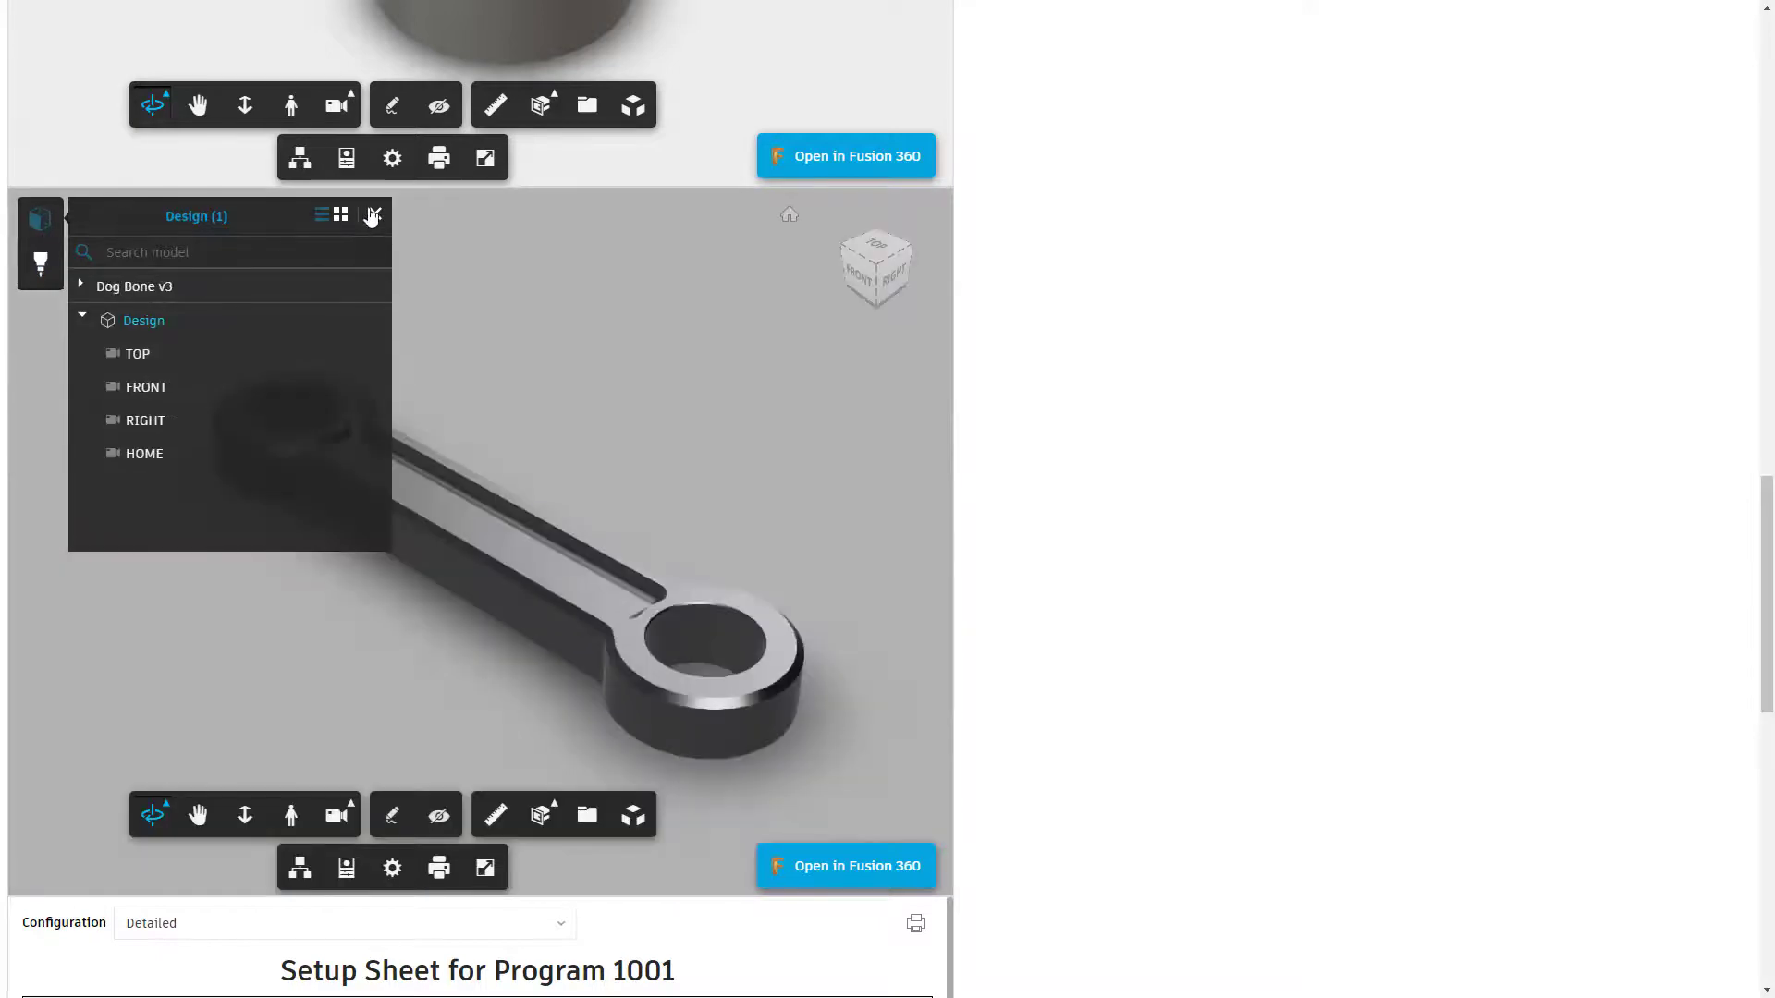
{"action": "left_click", "coordinate": [375, 213]}
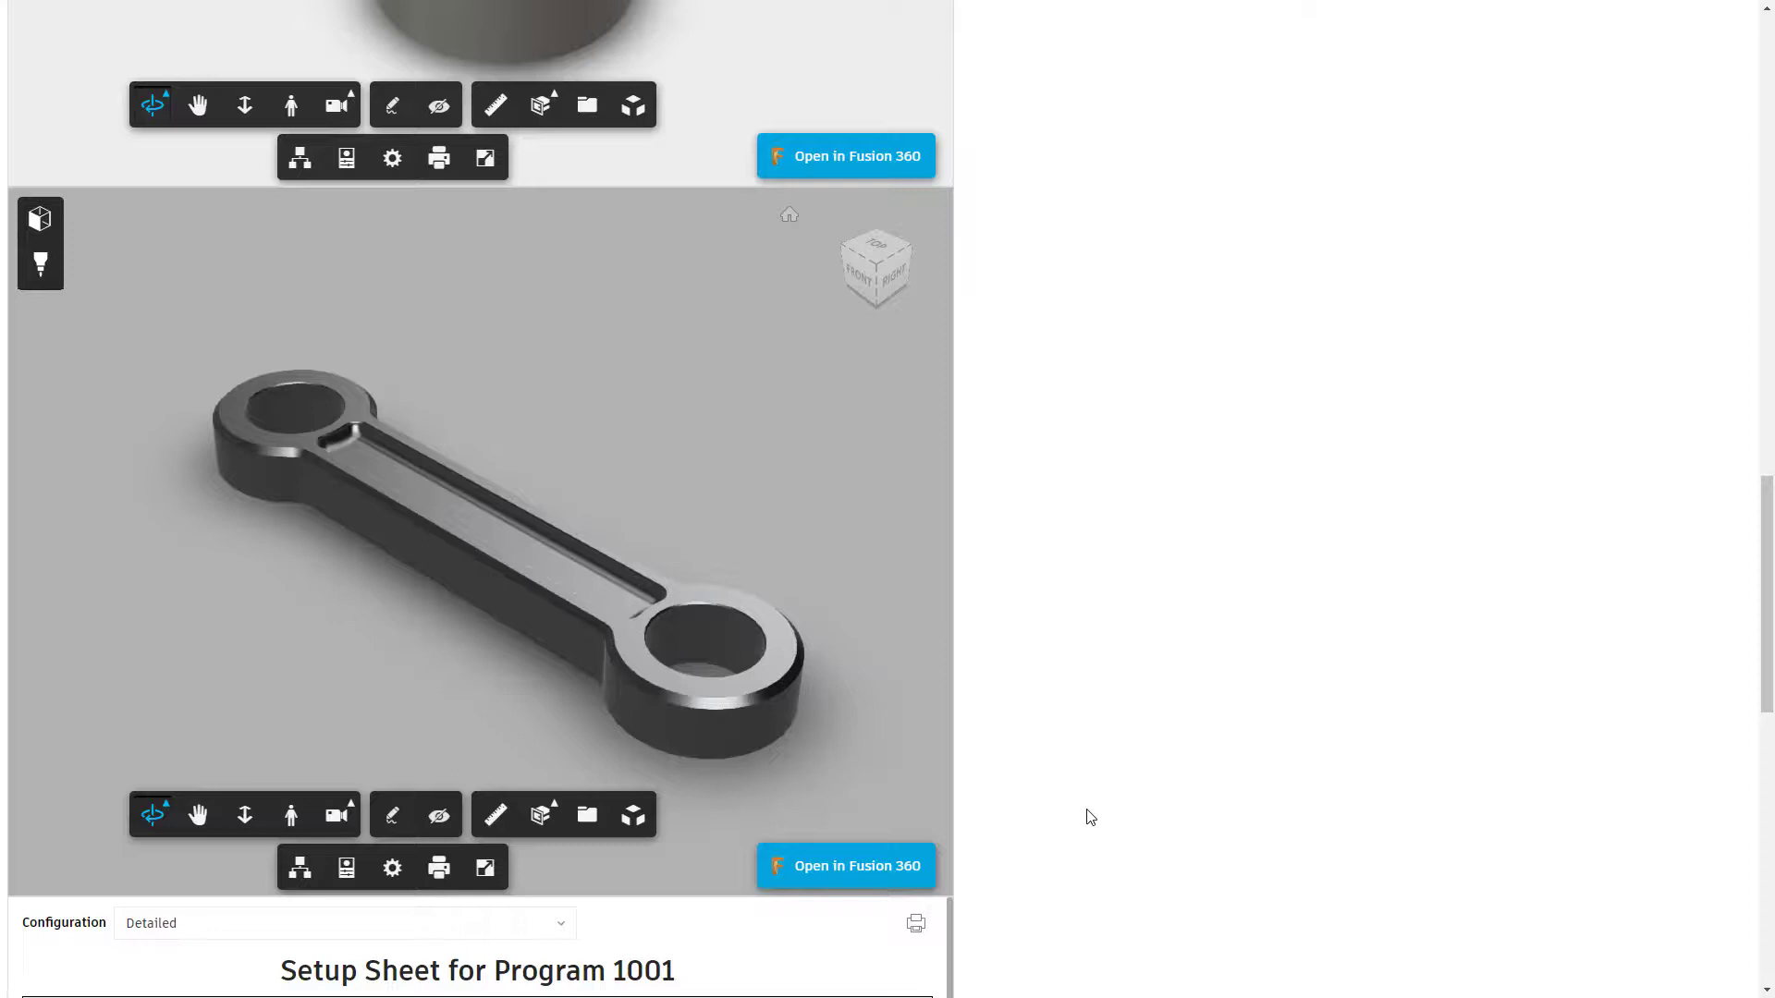
Try the Tools only and Compact configurations on the Program 1001 setup sheet.
{"action": "scroll", "coordinate": [1091, 817], "scroll_direction": "down", "scroll_amount": 6}
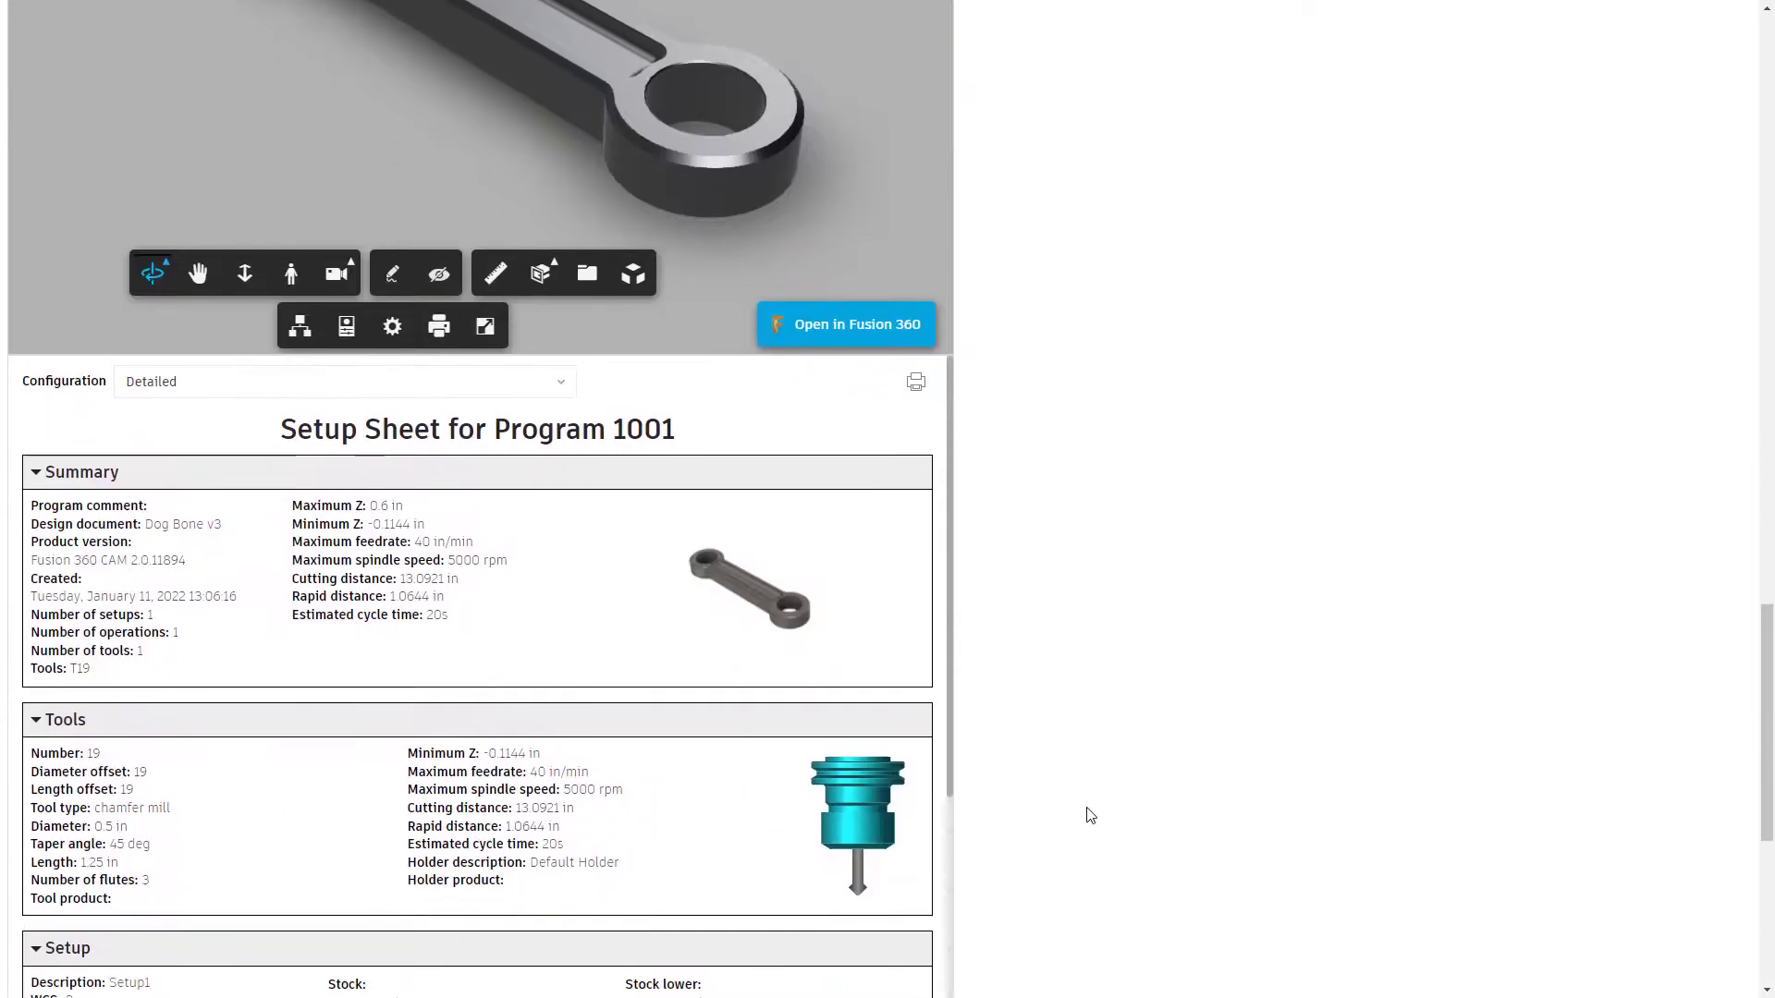
{"action": "scroll", "coordinate": [1091, 817], "scroll_direction": "down", "scroll_amount": 3}
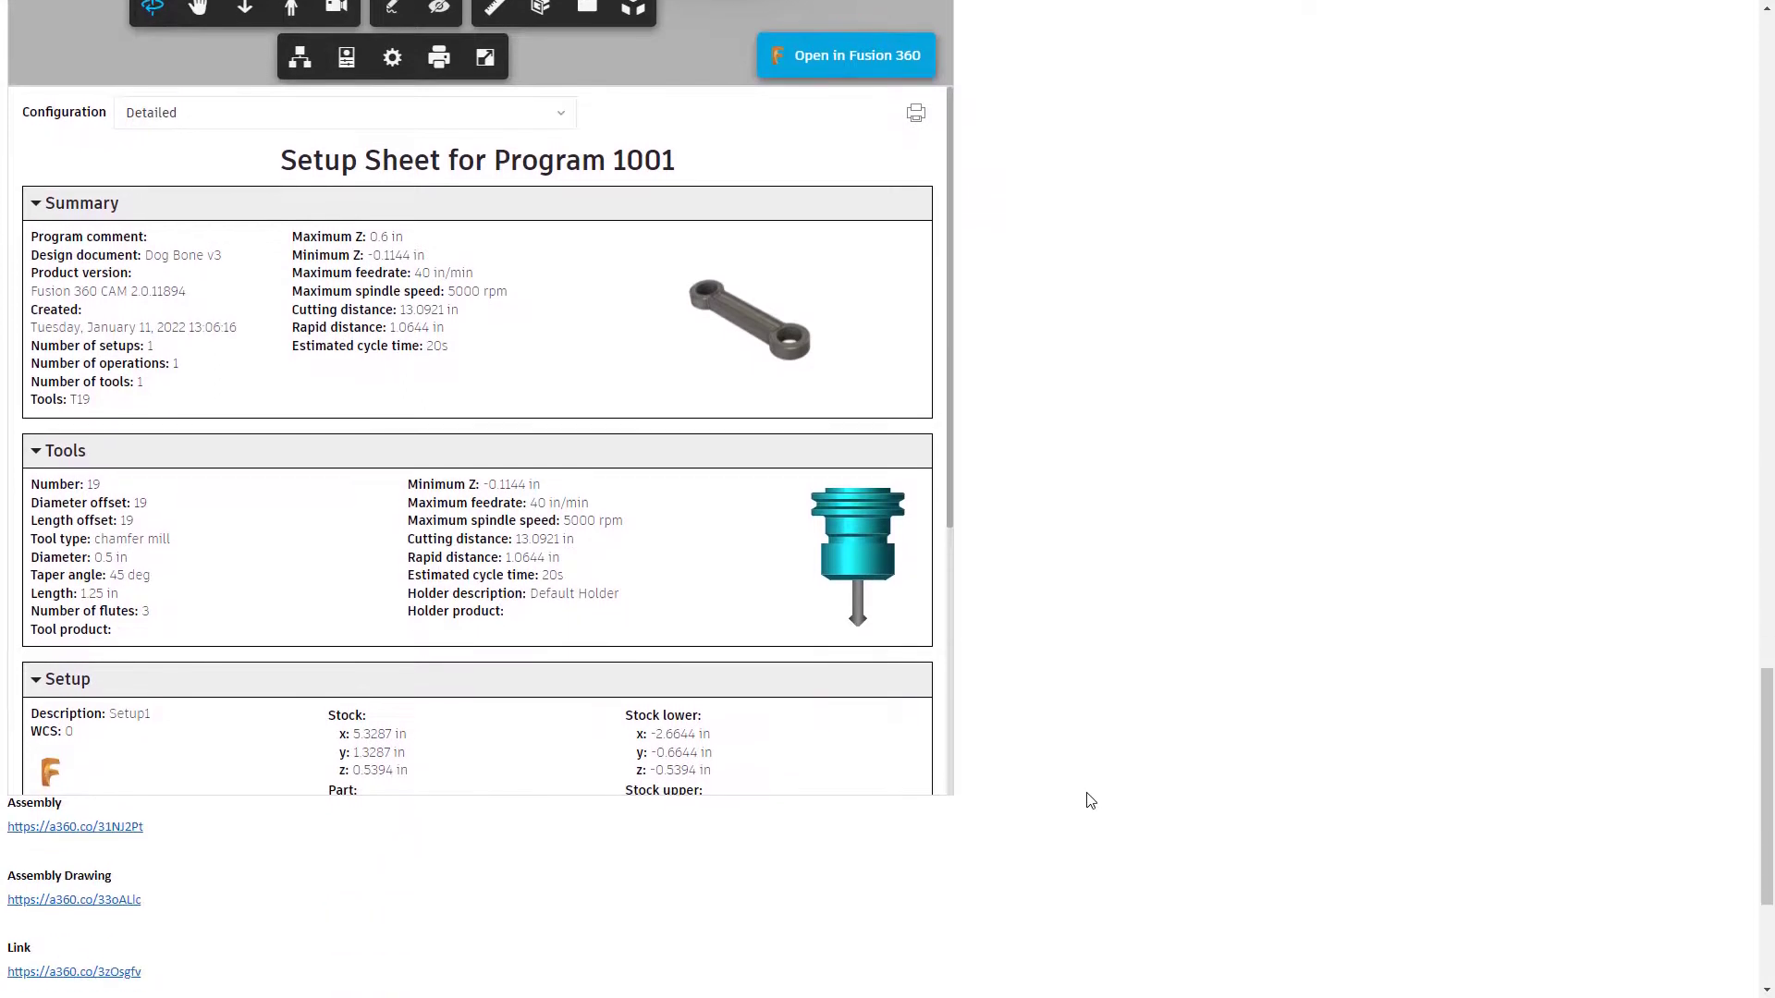
{"action": "scroll", "coordinate": [1091, 801], "scroll_direction": "up", "scroll_amount": 1}
{"action": "scroll", "coordinate": [1091, 798], "scroll_direction": "up", "scroll_amount": 1}
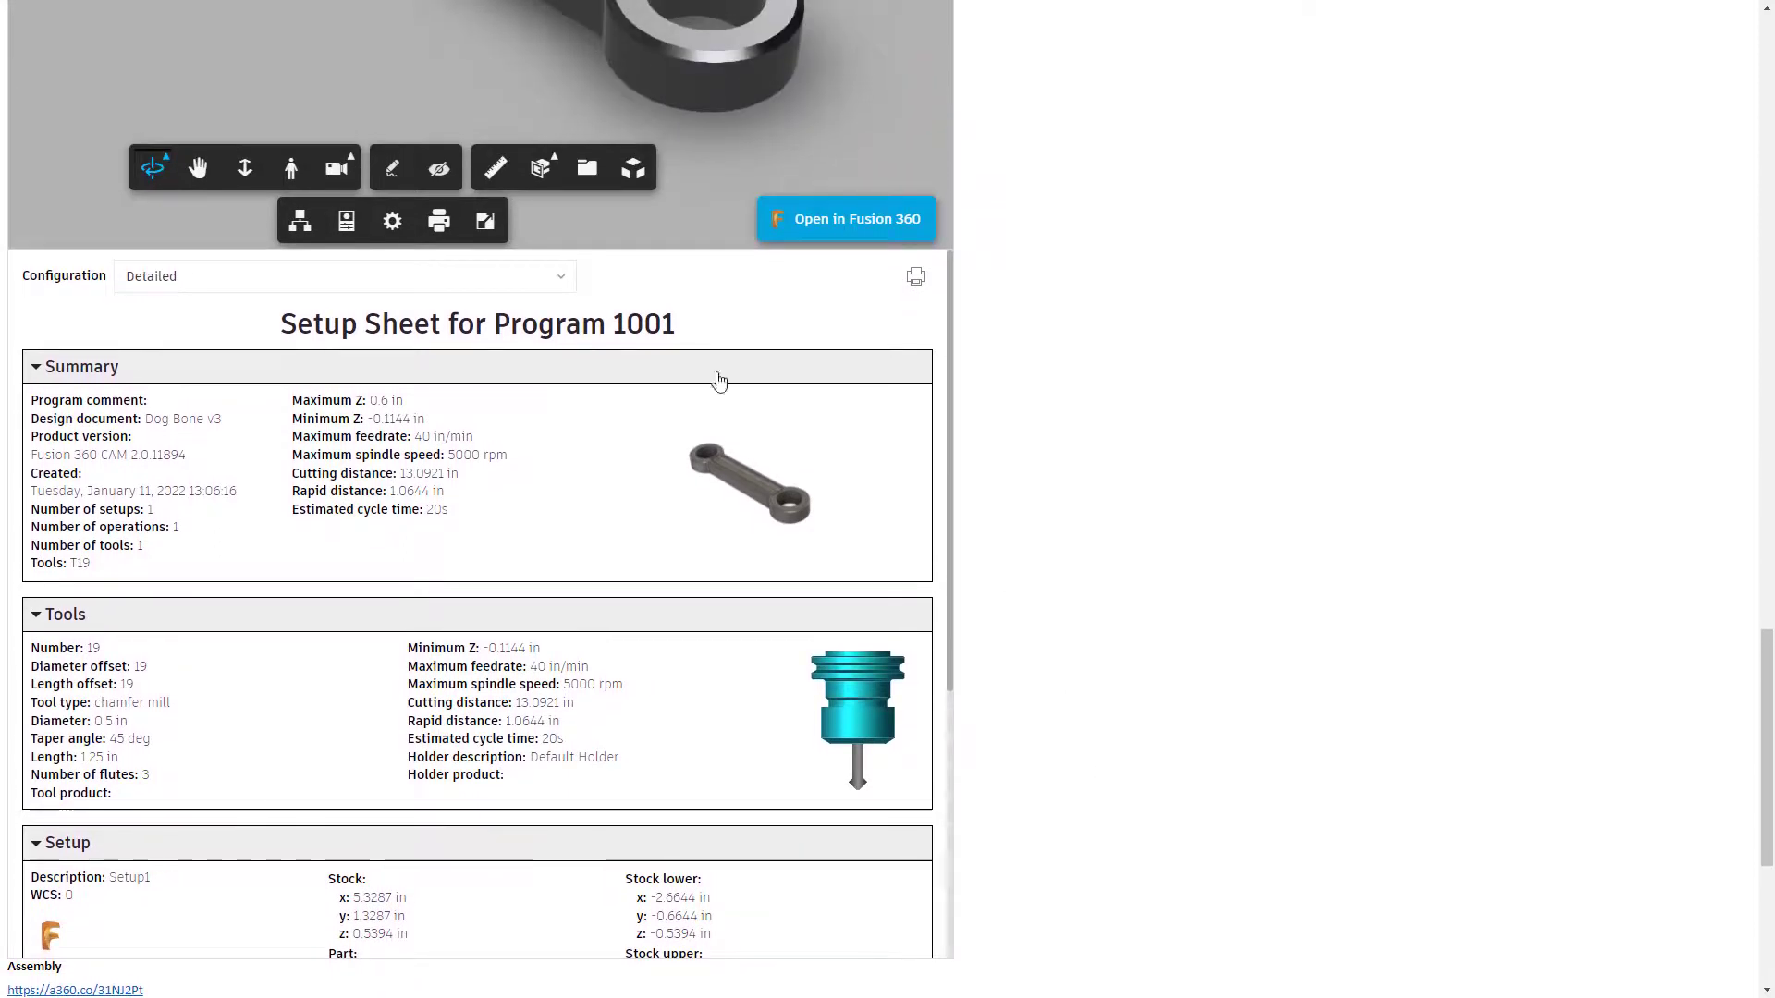
{"action": "left_click", "coordinate": [552, 291]}
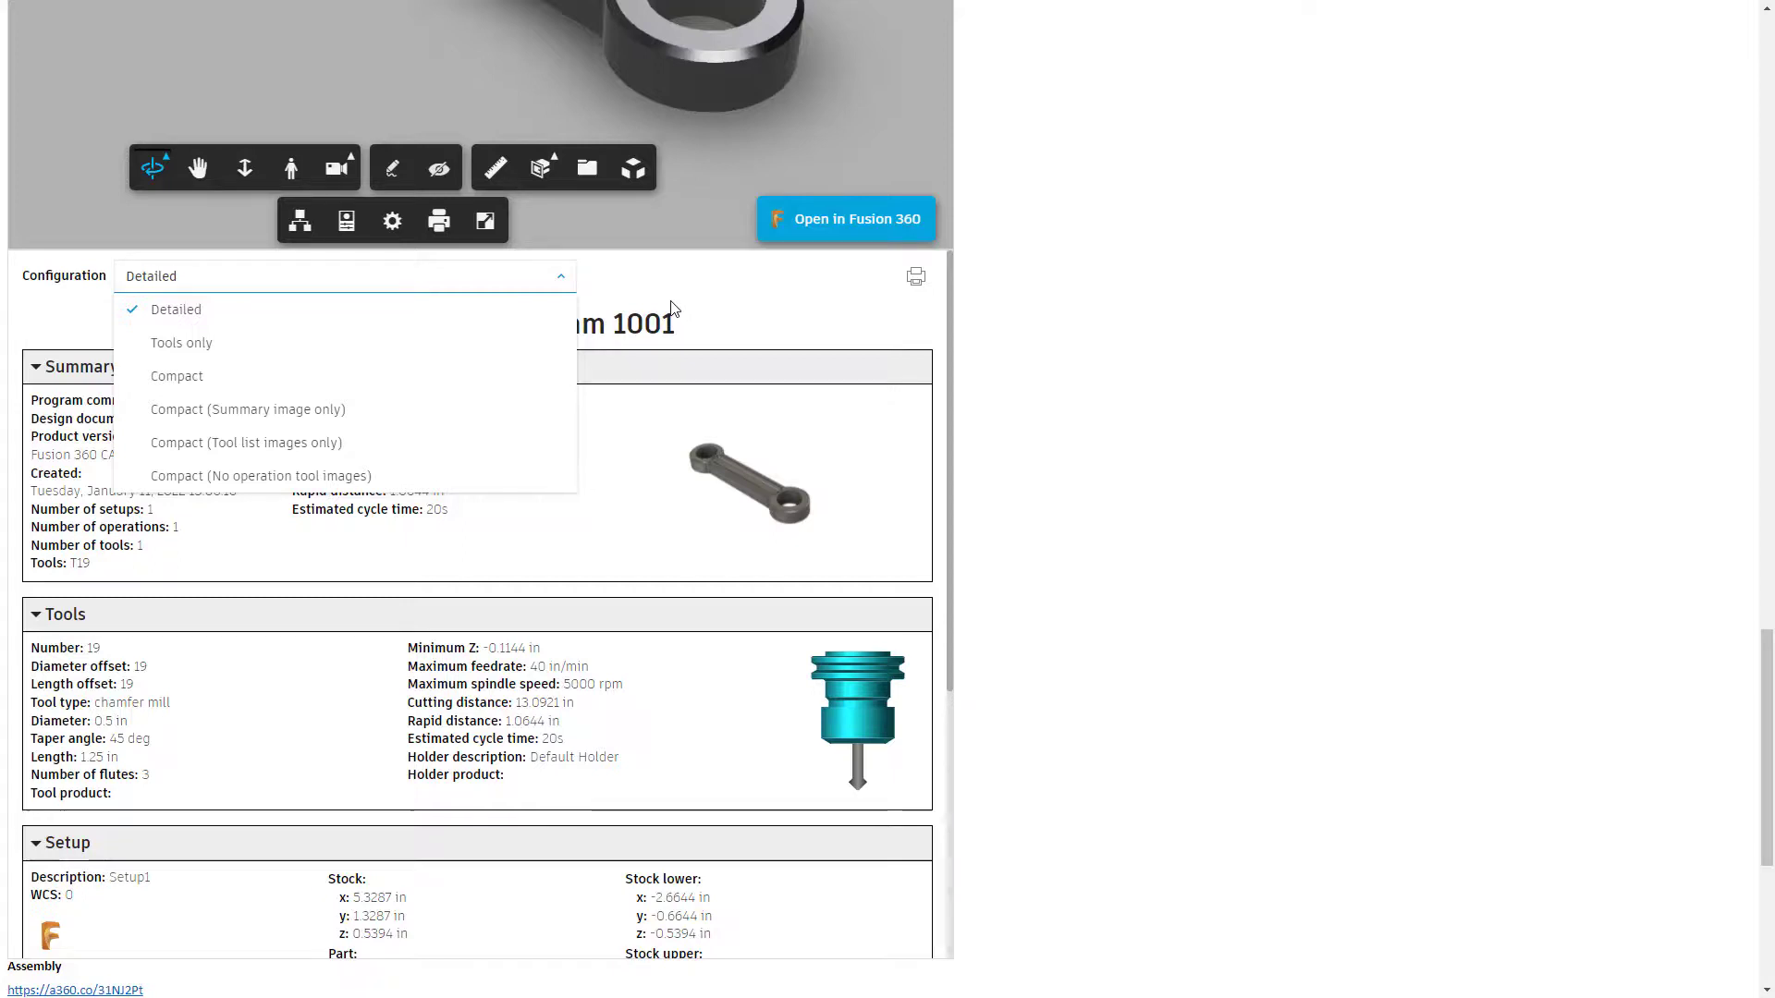
{"action": "left_click", "coordinate": [198, 344]}
{"action": "left_click", "coordinate": [260, 286]}
{"action": "left_click", "coordinate": [213, 376]}
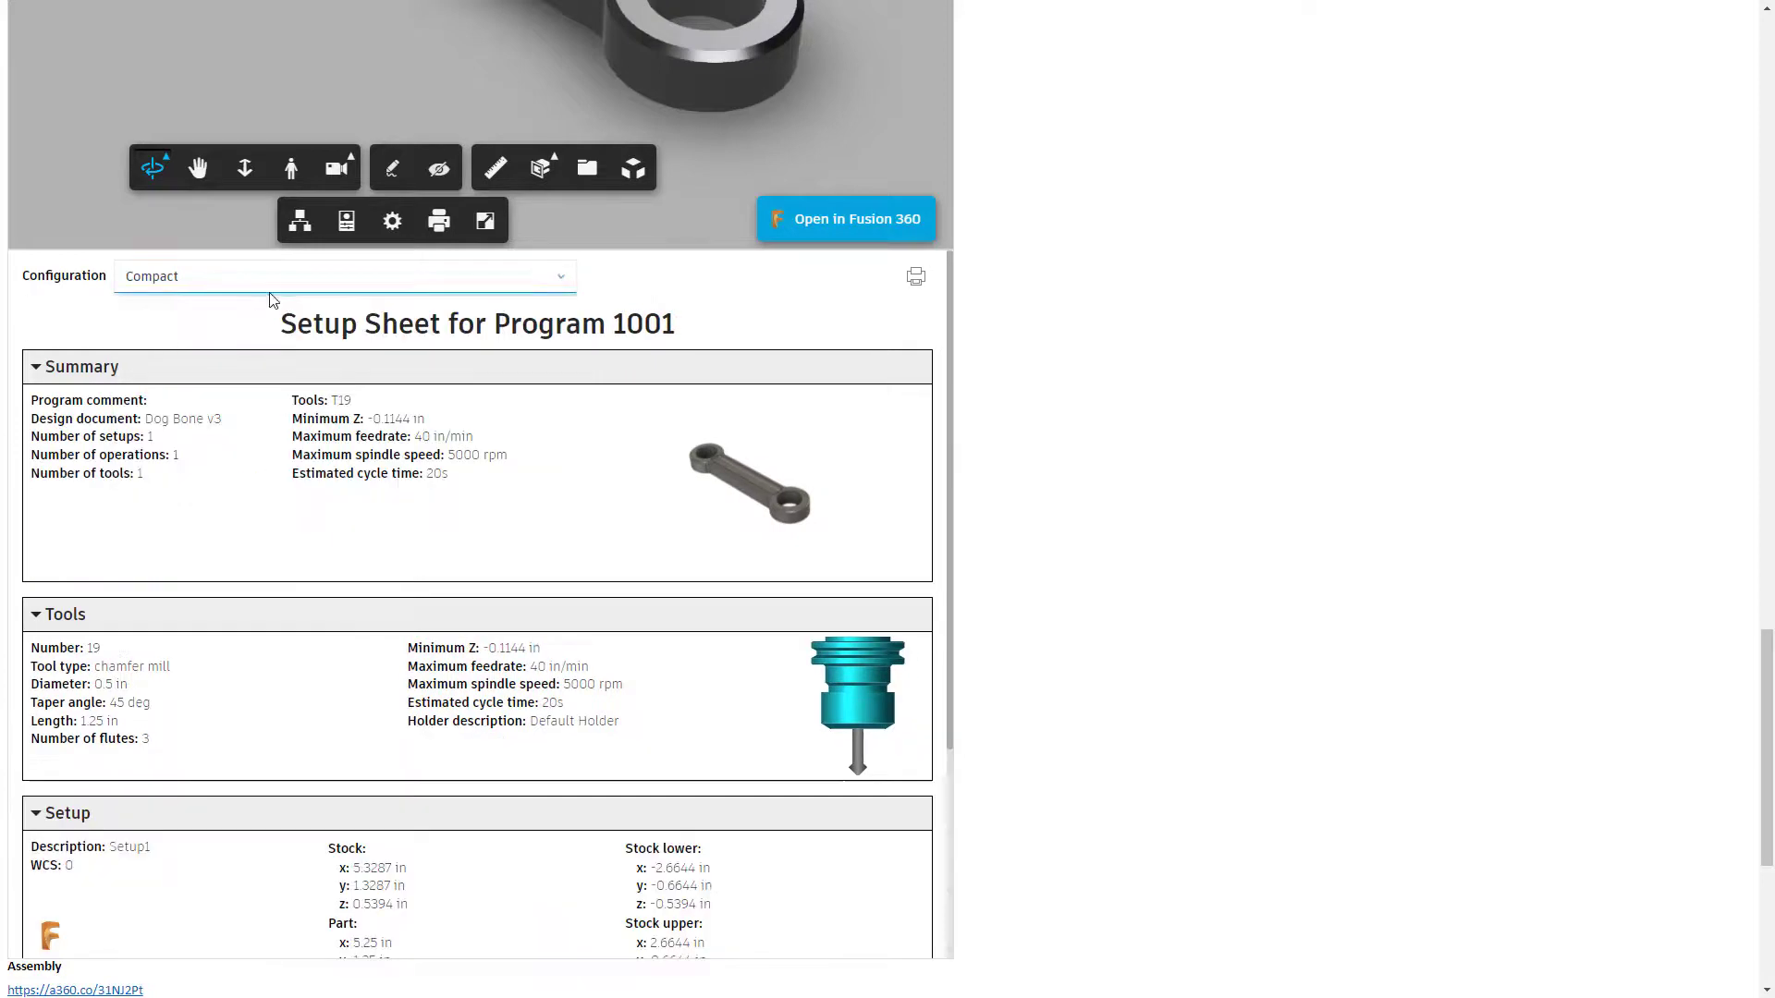
After the other Compact variants, settle on Compact (No operation tool images) and preview printing.
{"action": "left_click", "coordinate": [269, 285]}
{"action": "left_click", "coordinate": [238, 408]}
{"action": "left_click", "coordinate": [263, 281]}
{"action": "left_click", "coordinate": [238, 444]}
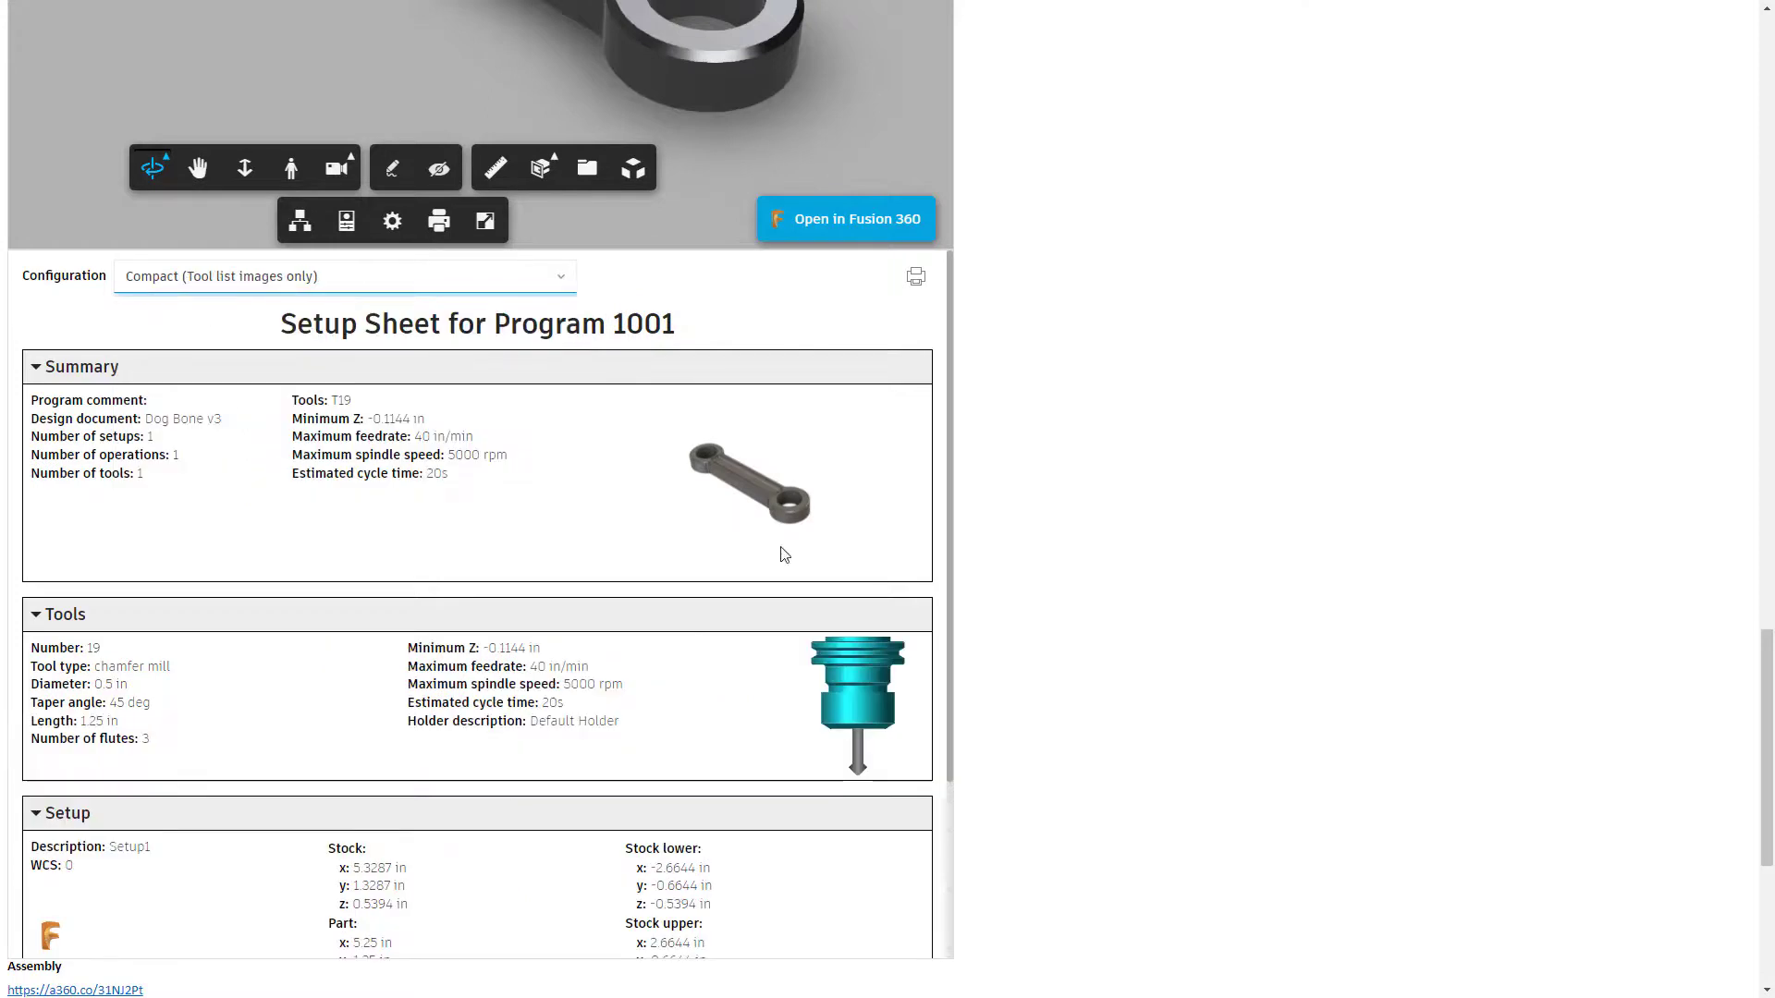
{"action": "left_click", "coordinate": [516, 286]}
{"action": "left_click", "coordinate": [258, 469]}
{"action": "left_click", "coordinate": [916, 276]}
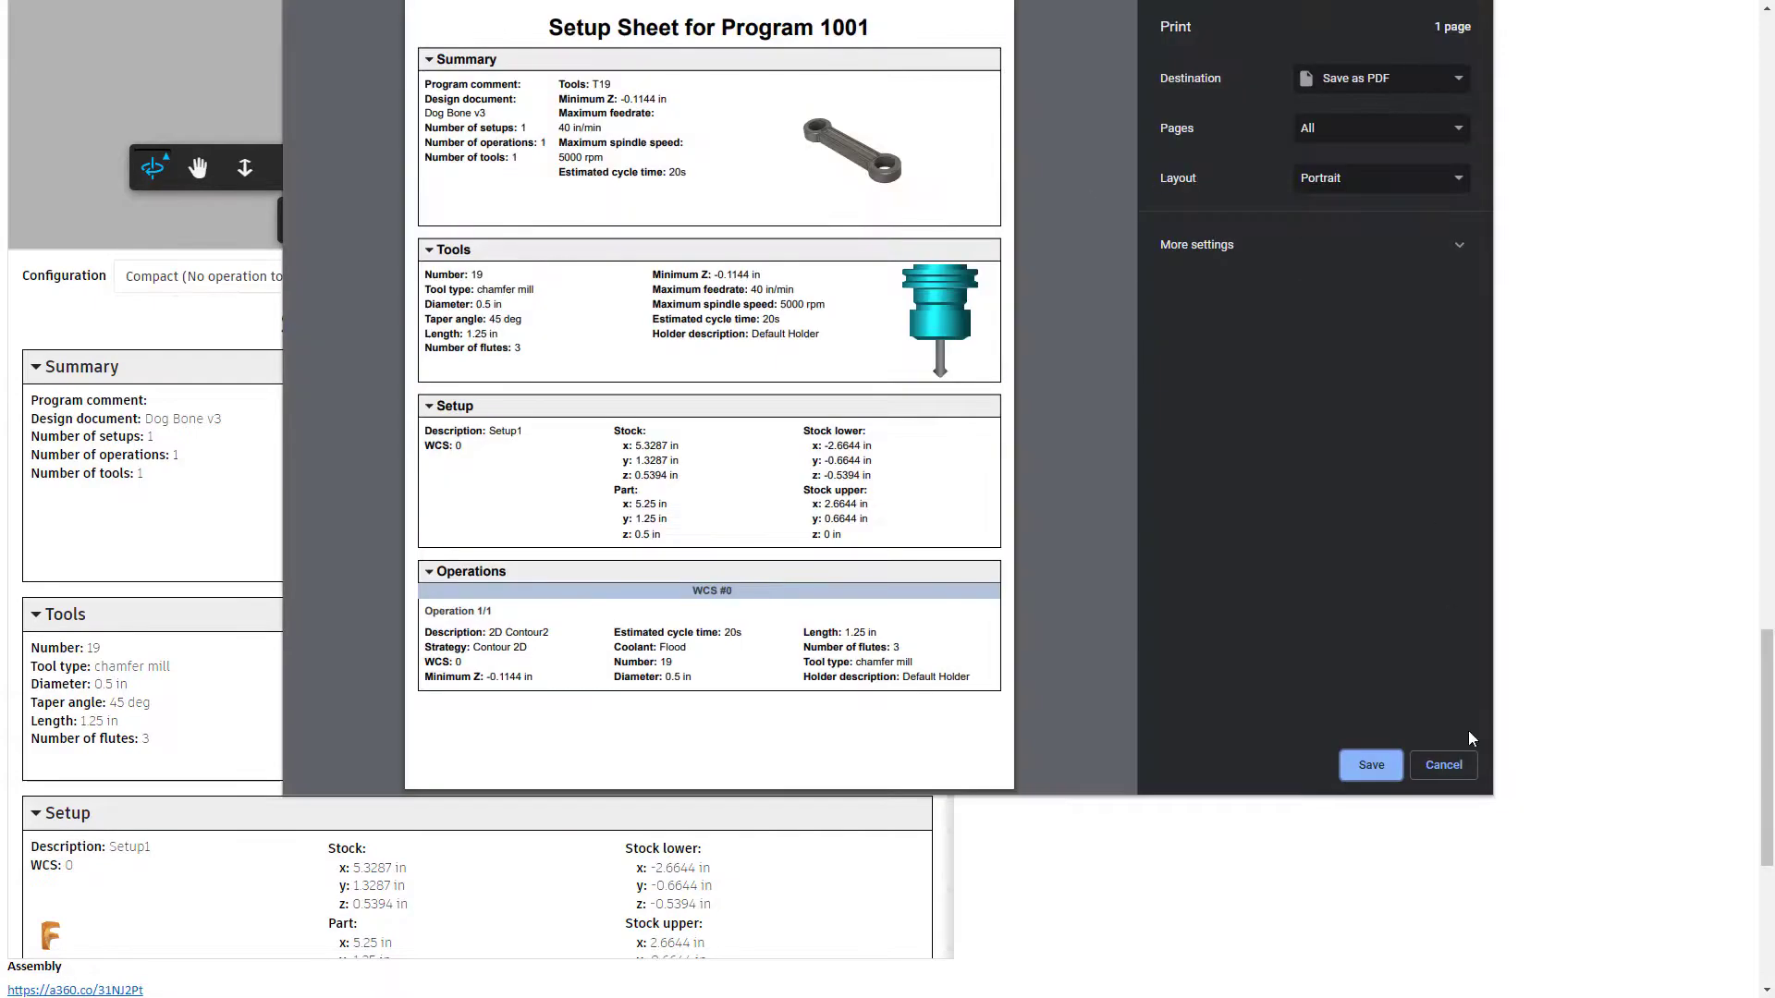
Cancel the Save as PDF print preview of the setup sheet.
{"action": "left_click", "coordinate": [1442, 765]}
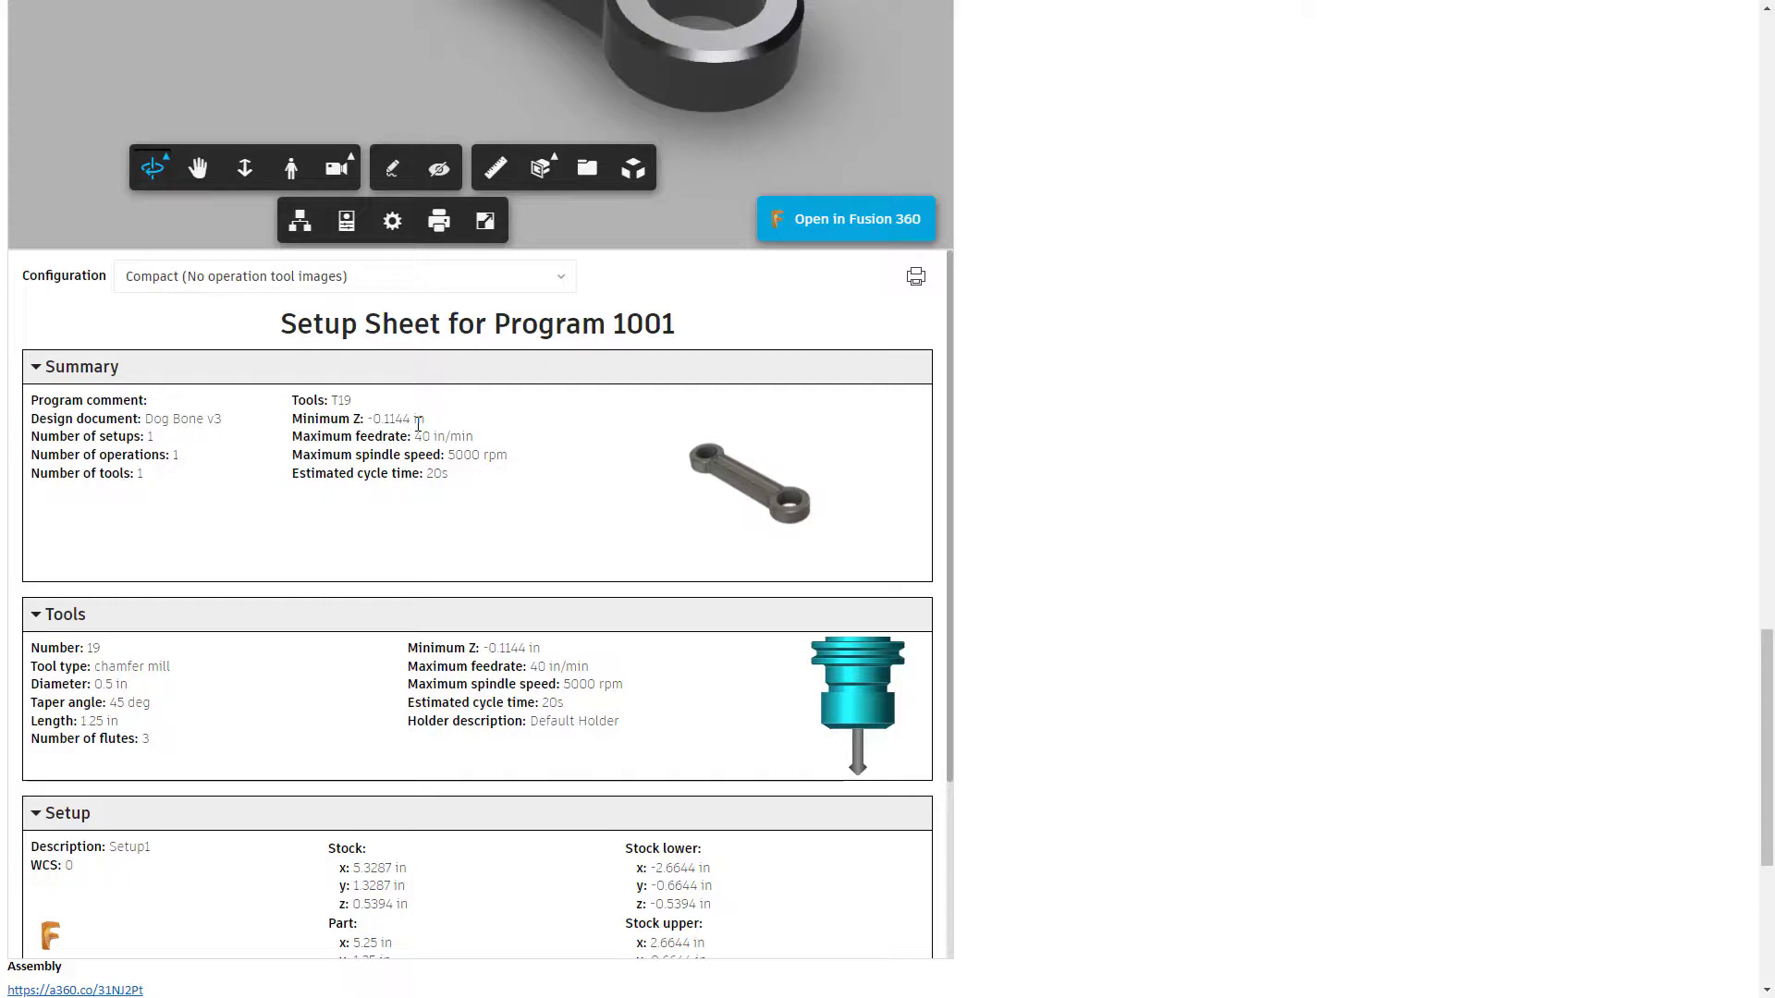
Choose Detailed for Program 1001's setup sheet and scroll through its Summary, Tools, Setup and Operations sections.
{"action": "scroll", "coordinate": [1064, 349], "scroll_direction": "down", "scroll_amount": 1}
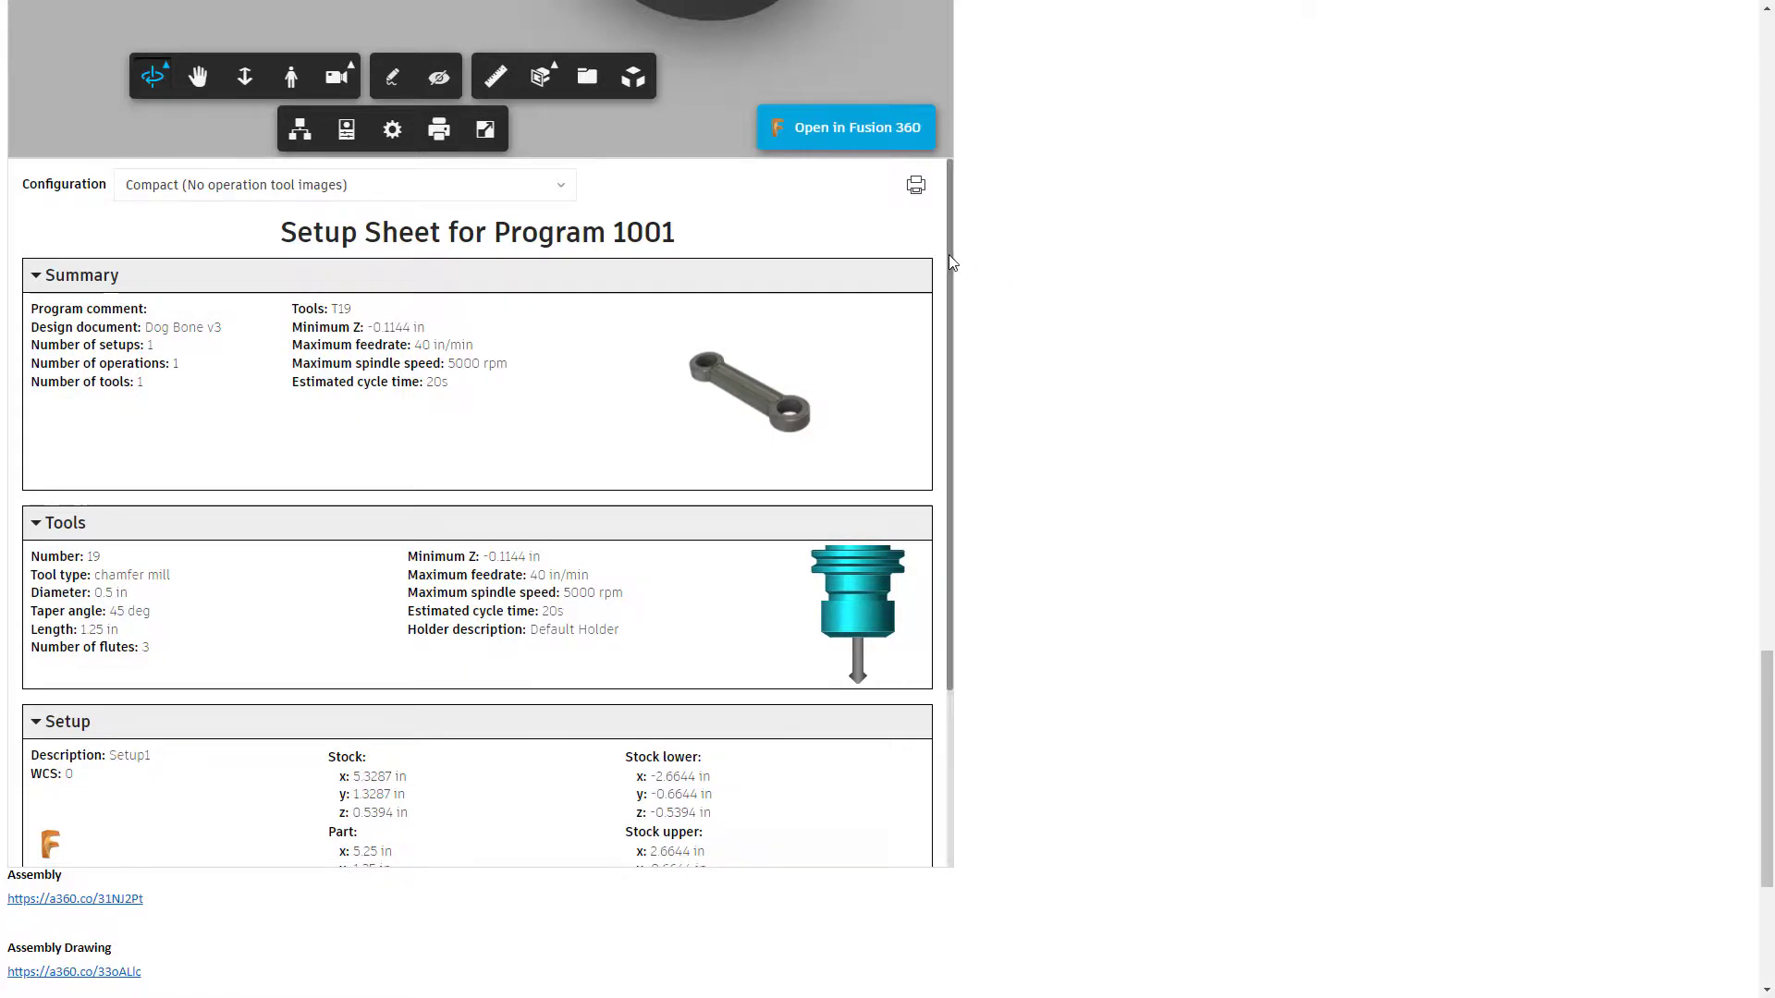
{"action": "mouse_move", "coordinate": [948, 261]}
{"action": "left_mouse_down"}
{"action": "mouse_move", "coordinate": [962, 455]}
{"action": "mouse_move", "coordinate": [971, 261]}
{"action": "left_mouse_up"}
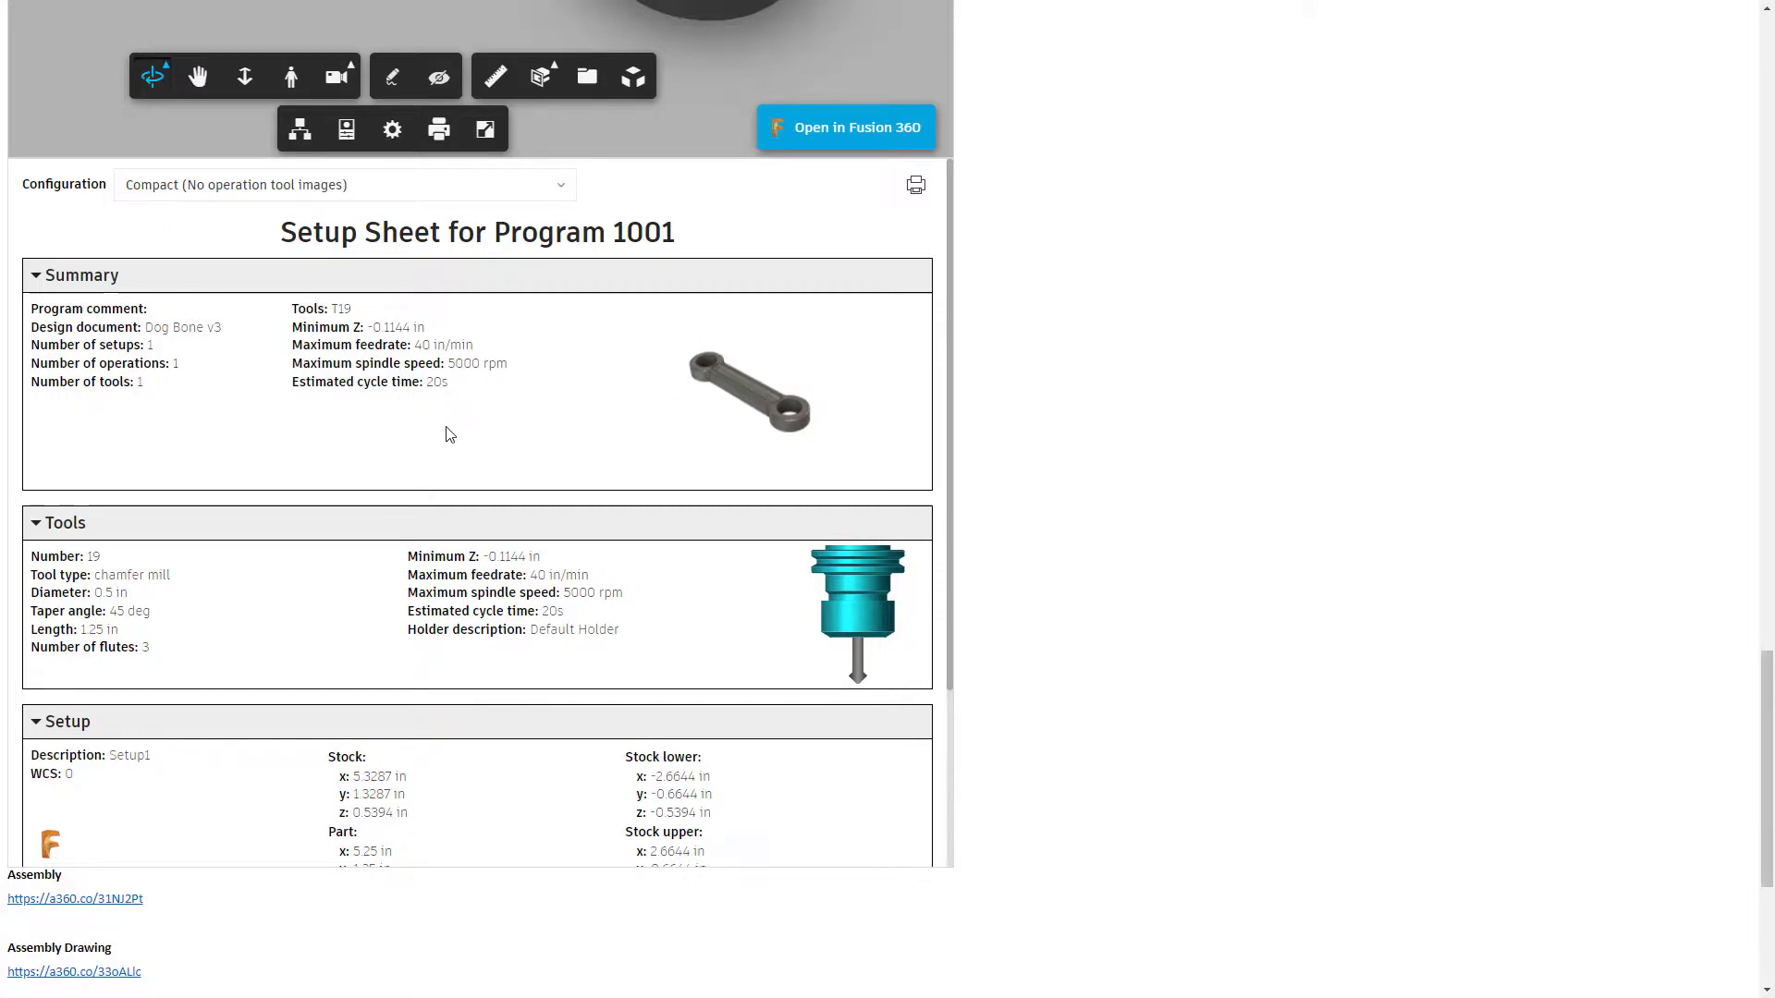
{"action": "left_click", "coordinate": [407, 186]}
{"action": "left_click", "coordinate": [366, 214]}
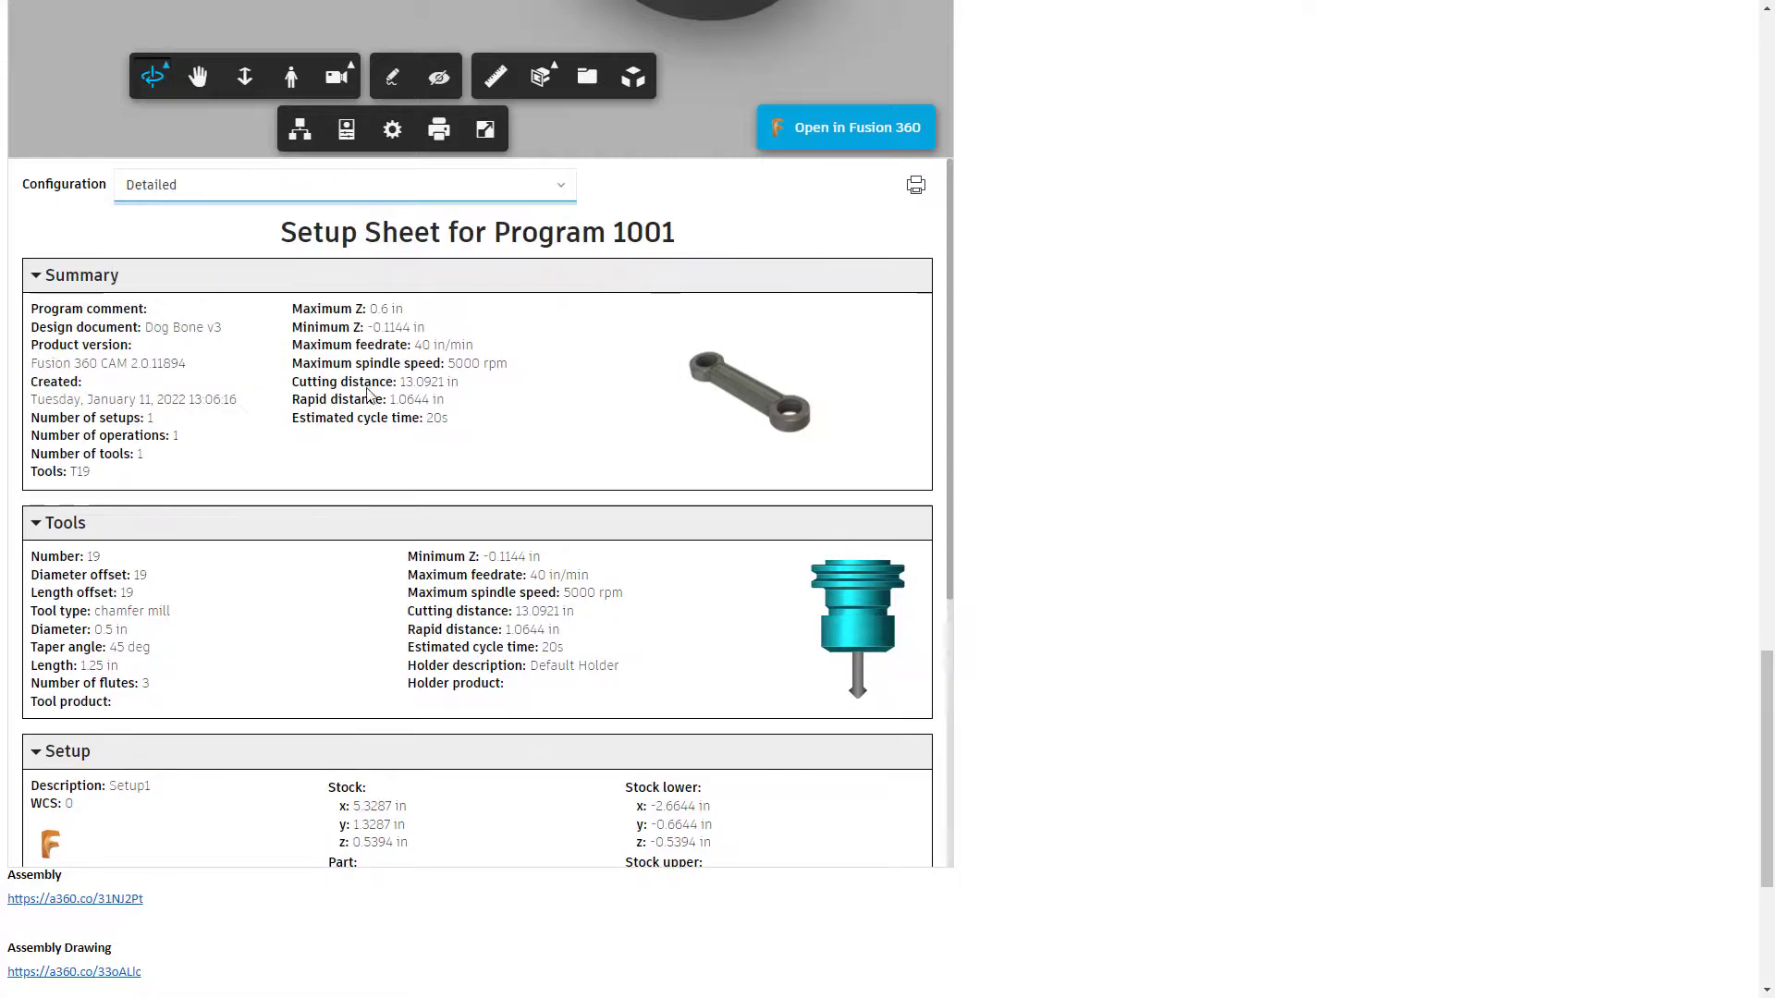
{"action": "scroll", "coordinate": [465, 434], "scroll_direction": "down", "scroll_amount": 3}
{"action": "scroll", "coordinate": [469, 453], "scroll_direction": "down", "scroll_amount": 2}
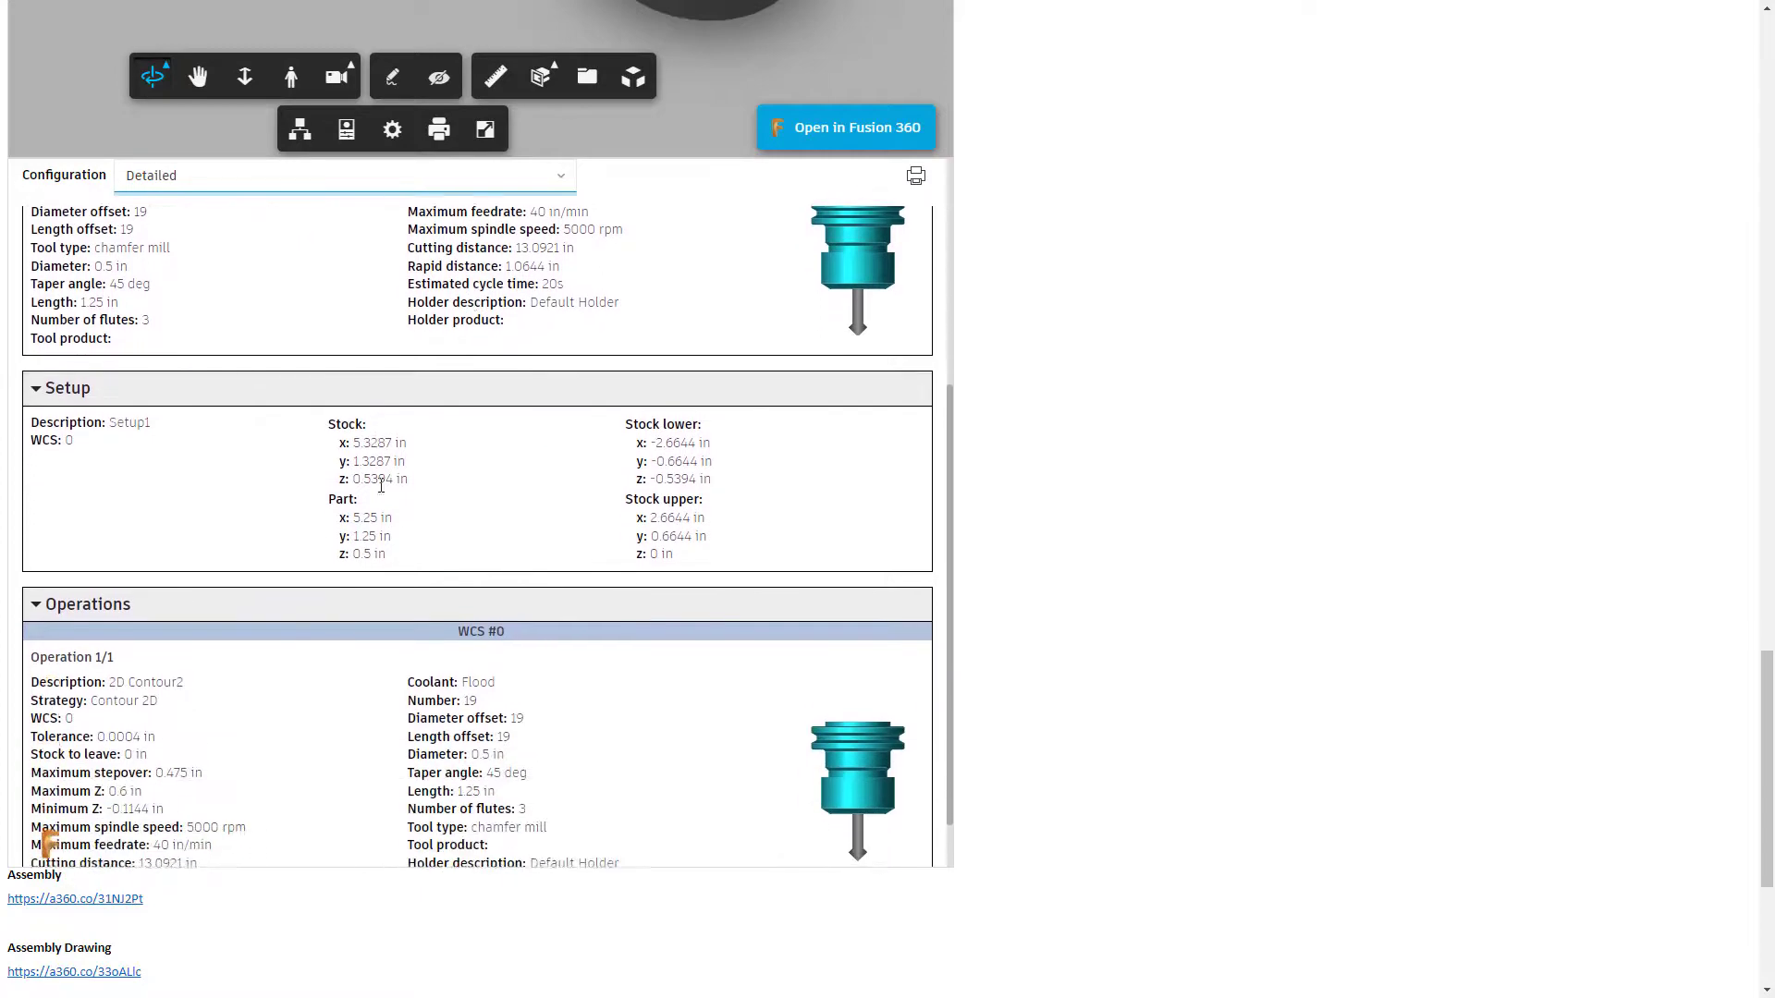
{"action": "scroll", "coordinate": [425, 496], "scroll_direction": "up", "scroll_amount": 3}
{"action": "scroll", "coordinate": [426, 496], "scroll_direction": "up", "scroll_amount": 2}
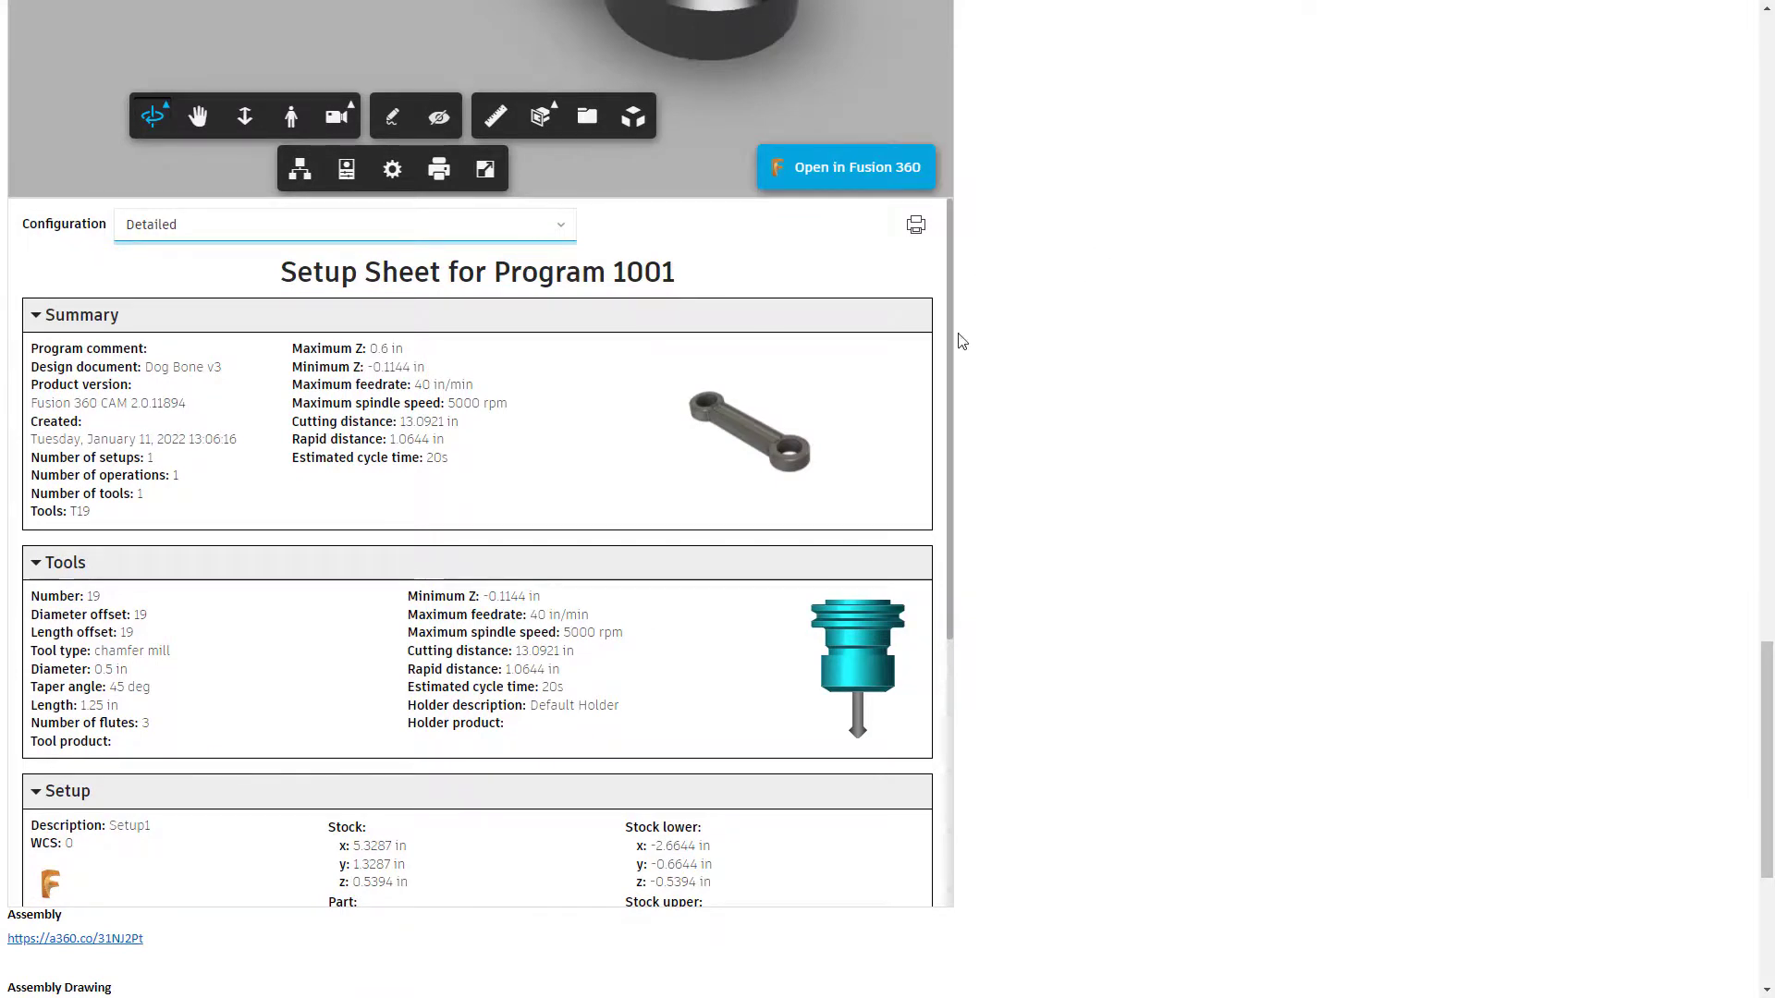
{"action": "scroll", "coordinate": [1030, 325], "scroll_direction": "up", "scroll_amount": 5}
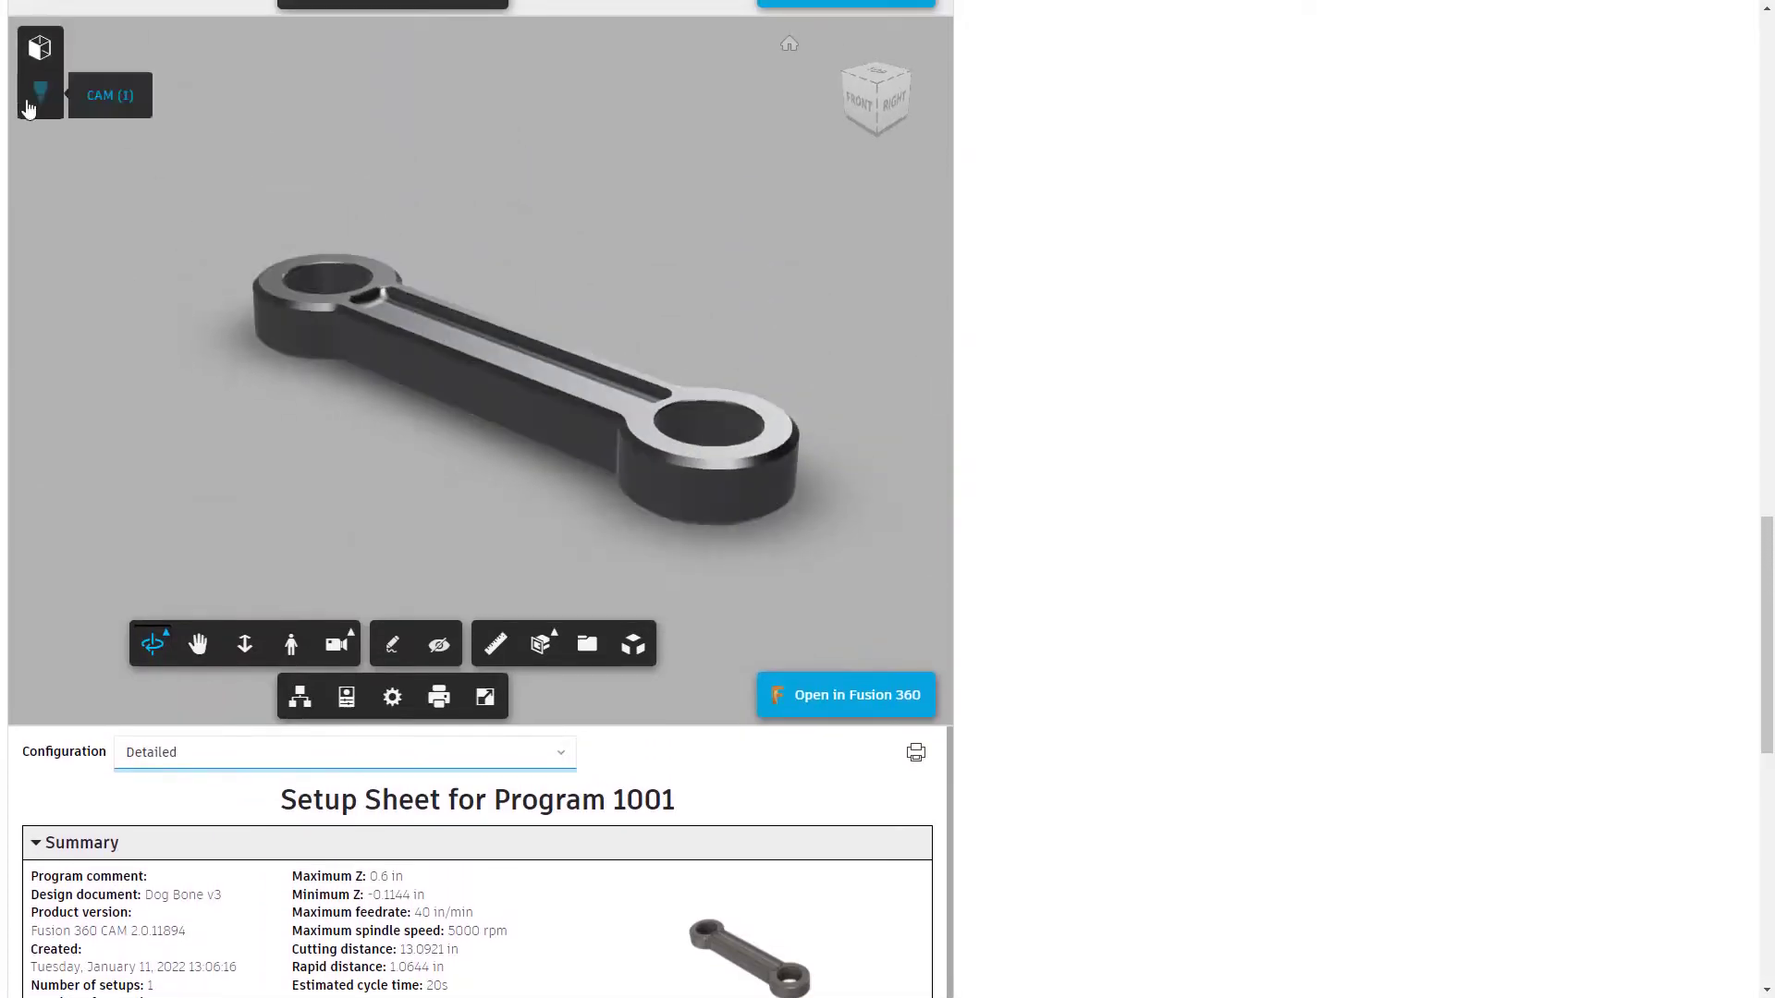
Load Setup1's toolpaths in the dog bone viewer and orbit it to an angled view.
{"action": "left_click", "coordinate": [37, 100]}
{"action": "left_click", "coordinate": [138, 180]}
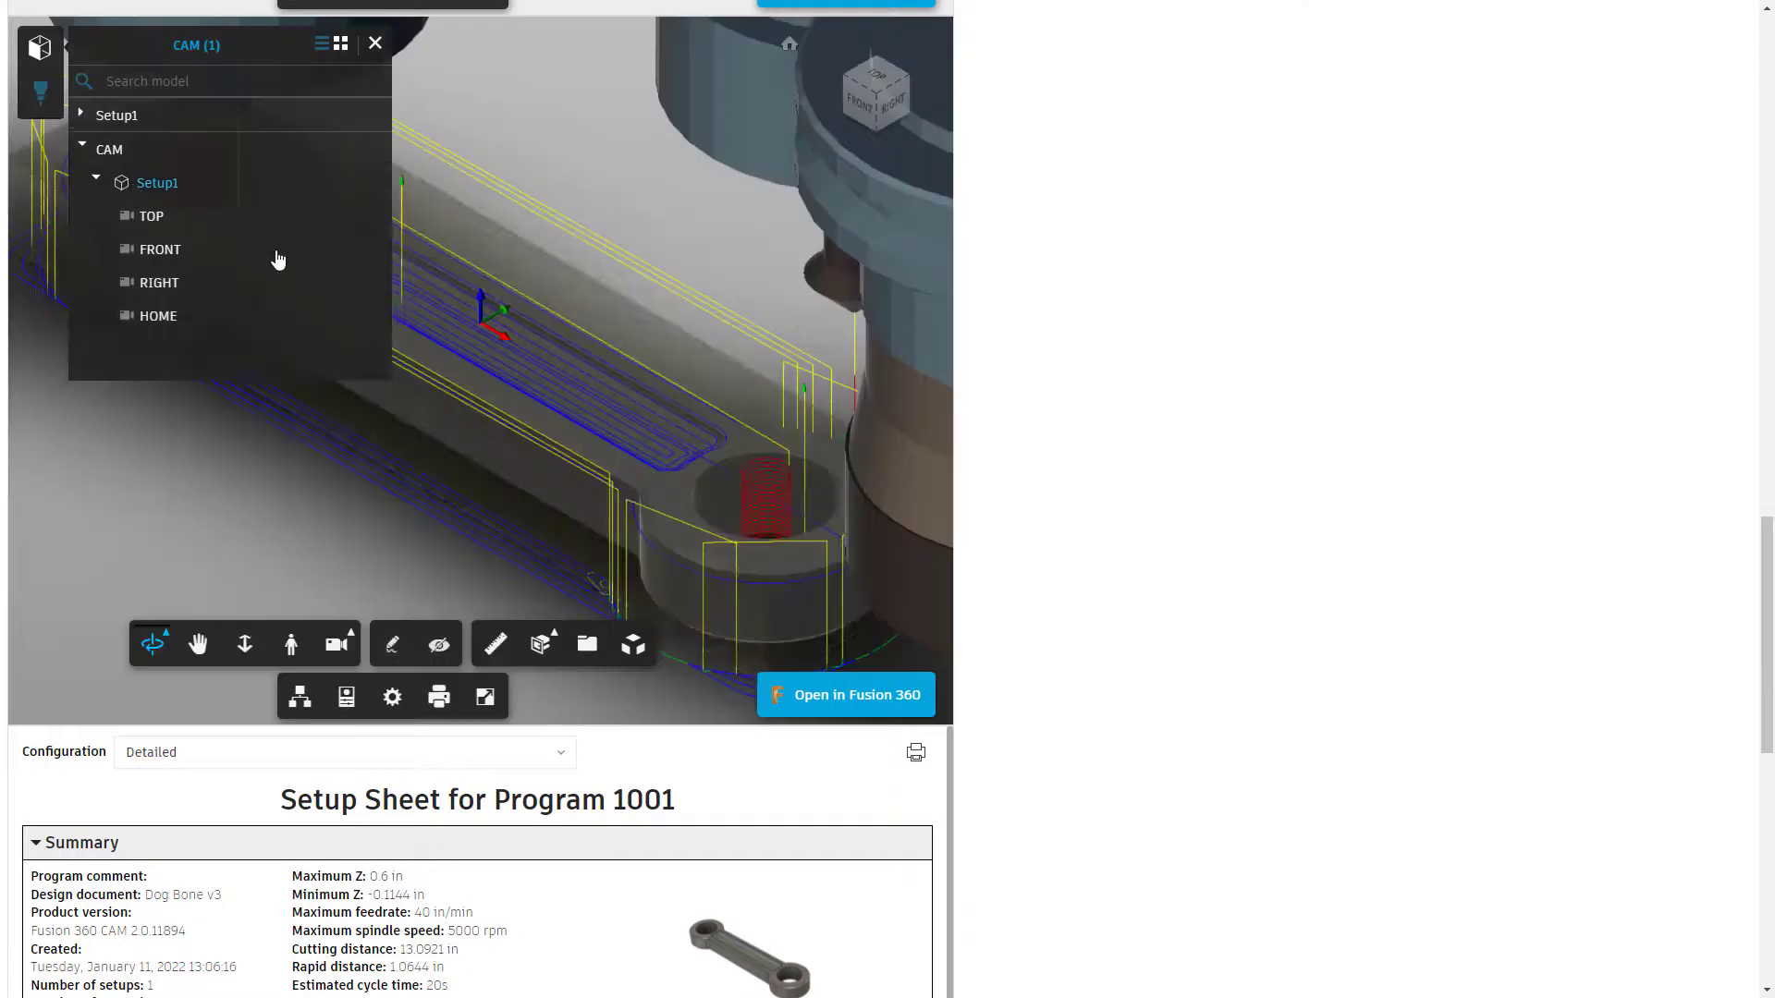
{"action": "left_click", "coordinate": [375, 43]}
{"action": "scroll", "coordinate": [541, 247], "scroll_direction": "up", "scroll_amount": 5}
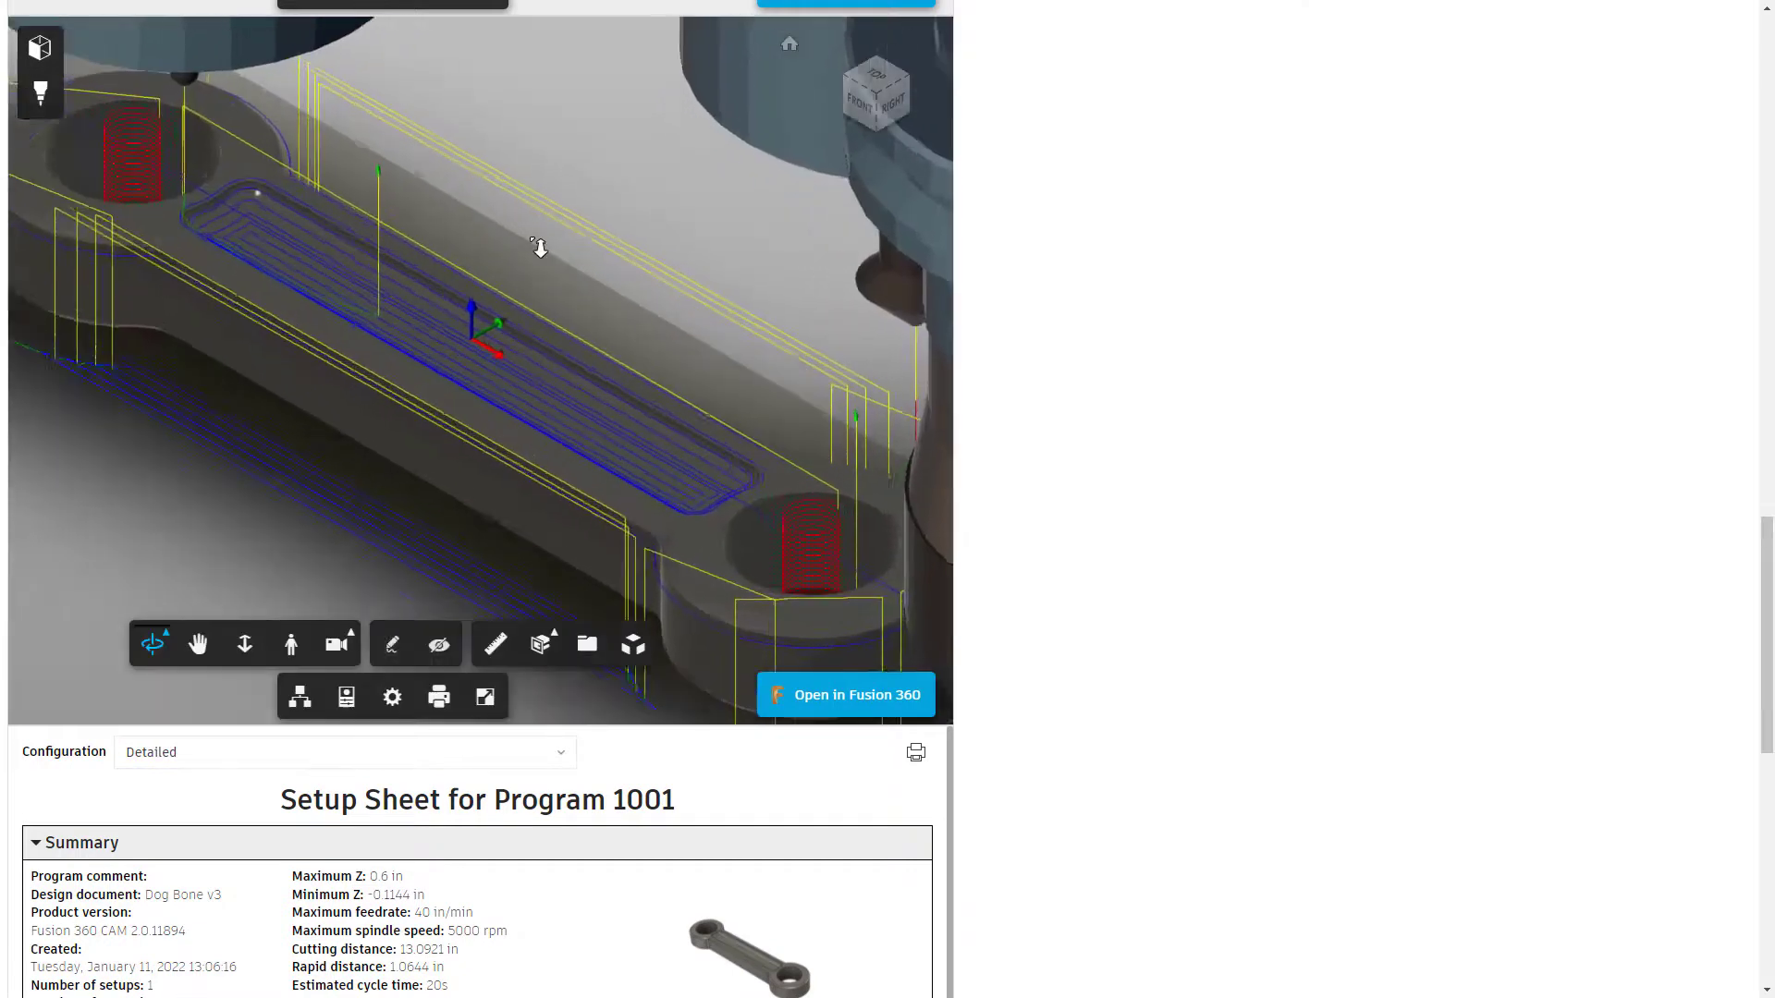
{"action": "scroll", "coordinate": [540, 248], "scroll_direction": "down", "scroll_amount": 5}
{"action": "mouse_move", "coordinate": [559, 345]}
{"action": "left_mouse_down"}
{"action": "mouse_move", "coordinate": [564, 286]}
{"action": "mouse_move", "coordinate": [573, 345]}
{"action": "left_mouse_up"}
{"action": "scroll", "coordinate": [1070, 475], "scroll_direction": "down", "scroll_amount": 10}
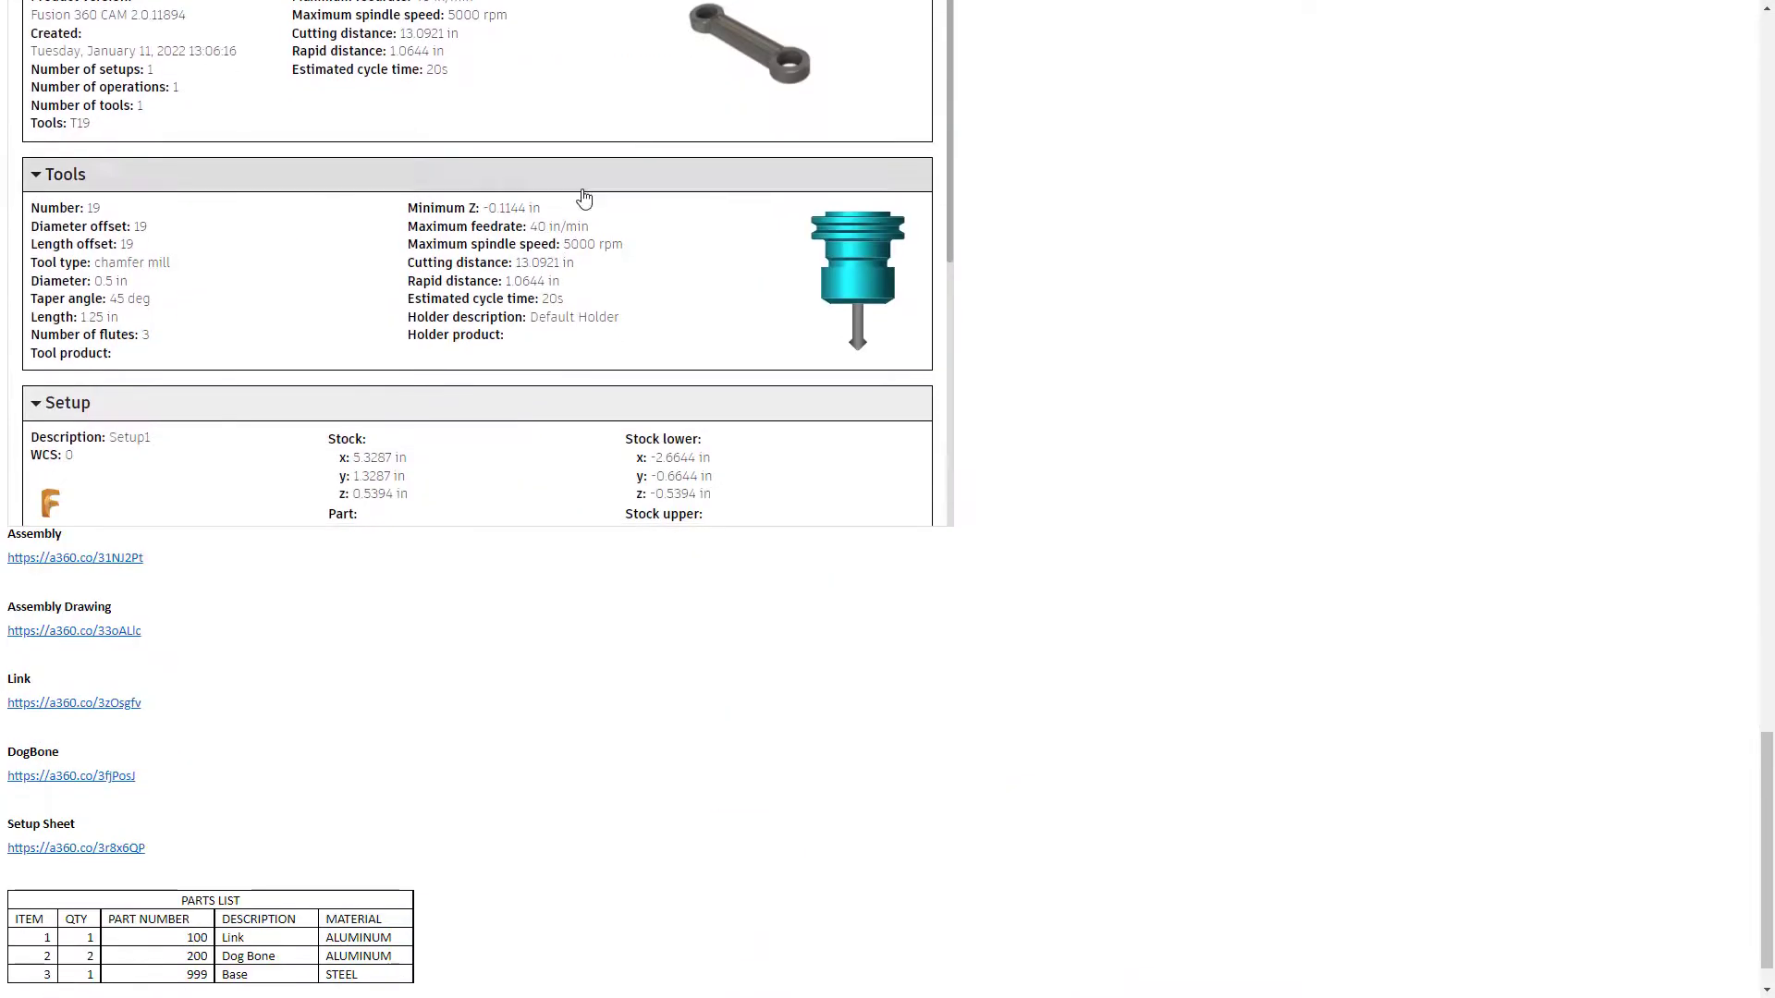
{"action": "scroll", "coordinate": [1122, 336], "scroll_direction": "up", "scroll_amount": 8}
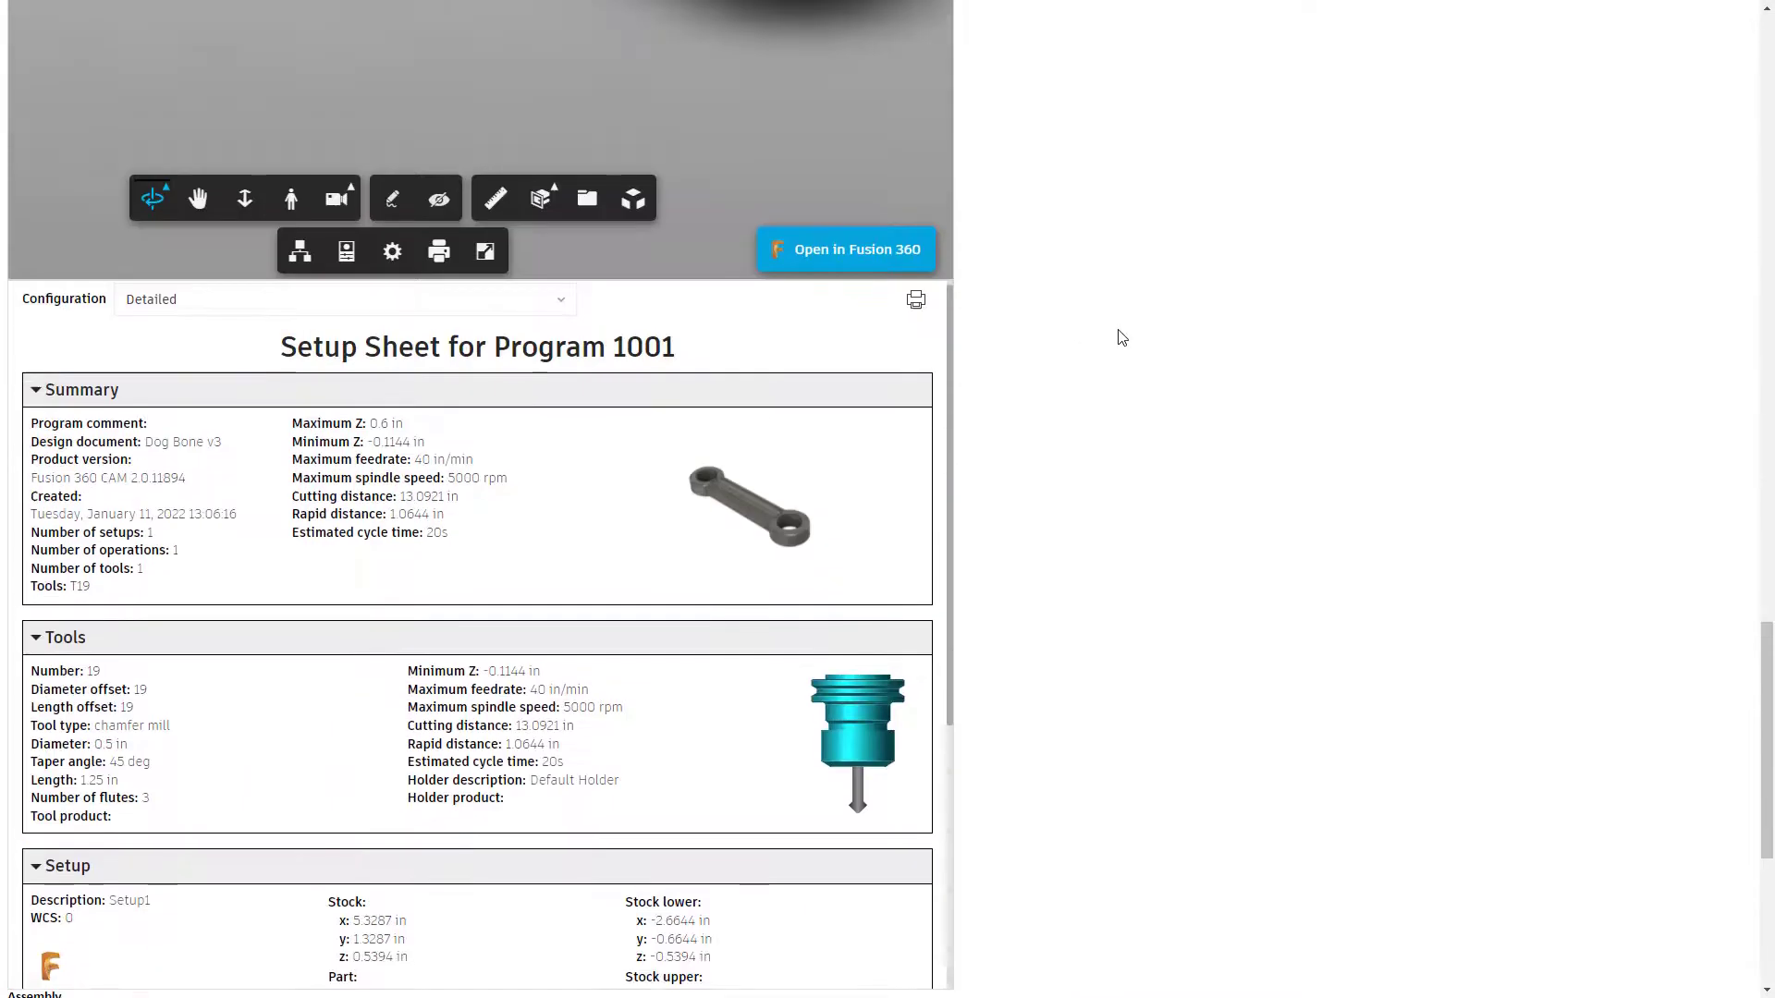
Scroll down to the parts list and highlight its rows for review.
{"action": "scroll", "coordinate": [1196, 357], "scroll_direction": "down", "scroll_amount": 9}
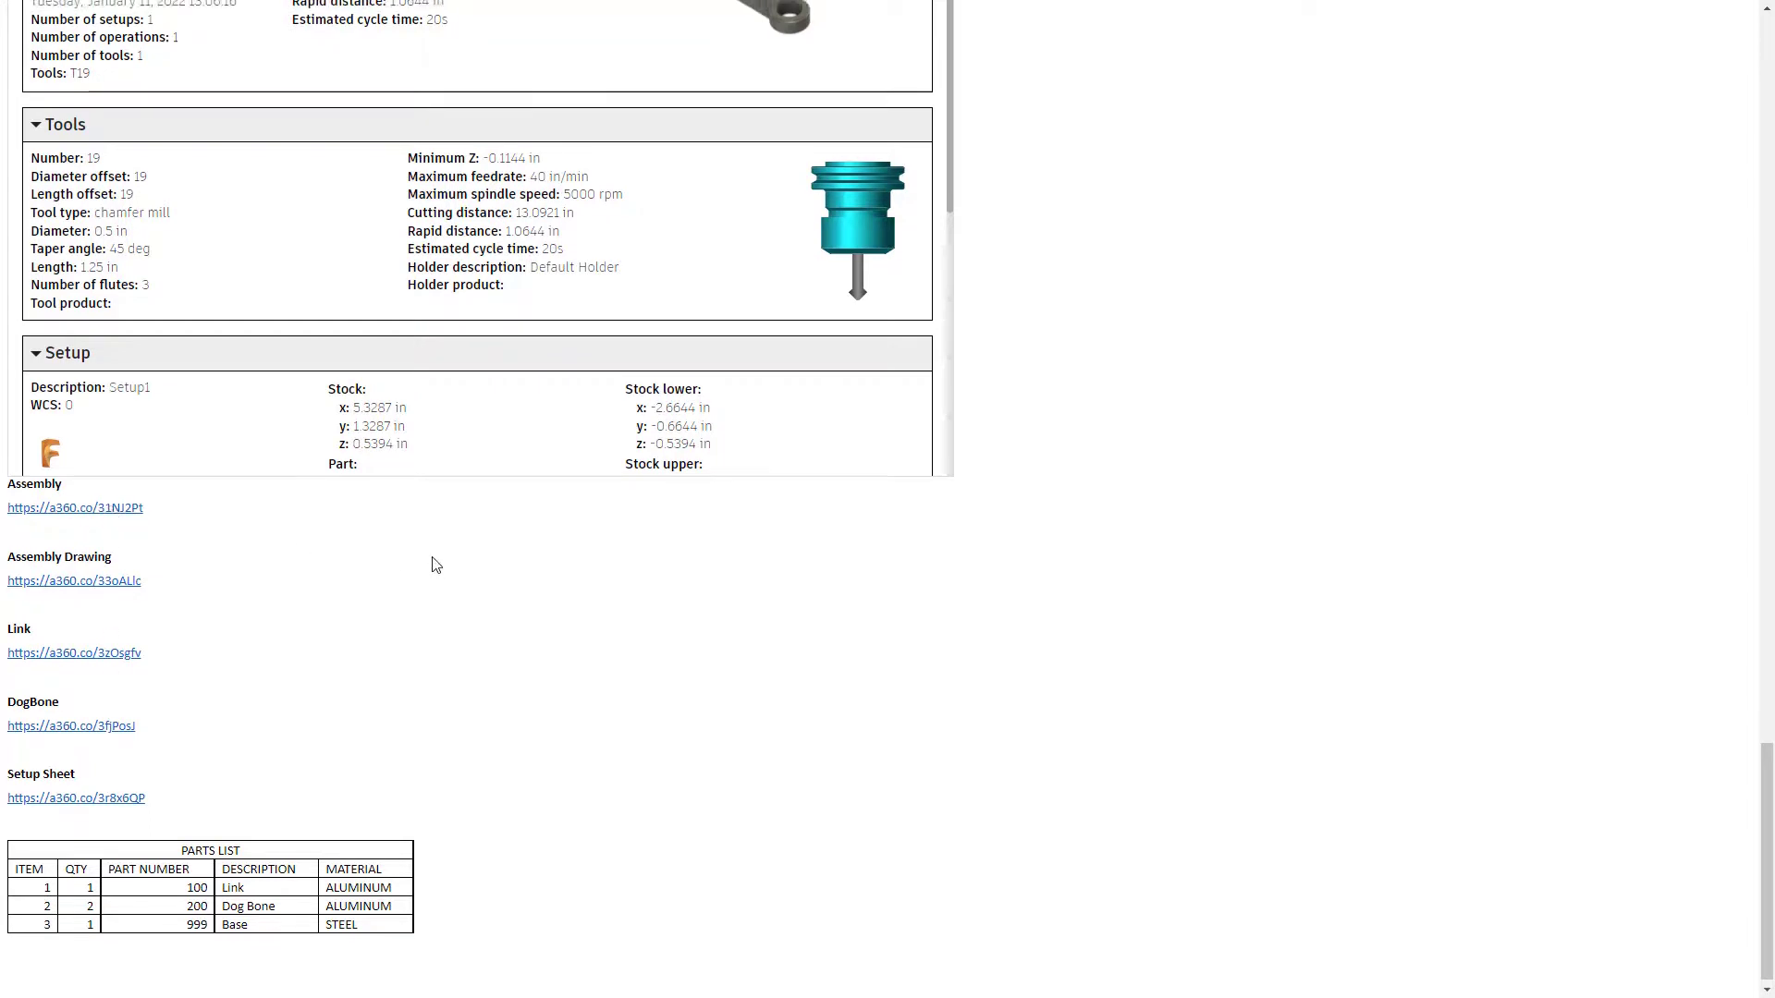
{"action": "scroll", "coordinate": [436, 565], "scroll_direction": "up", "scroll_amount": 6}
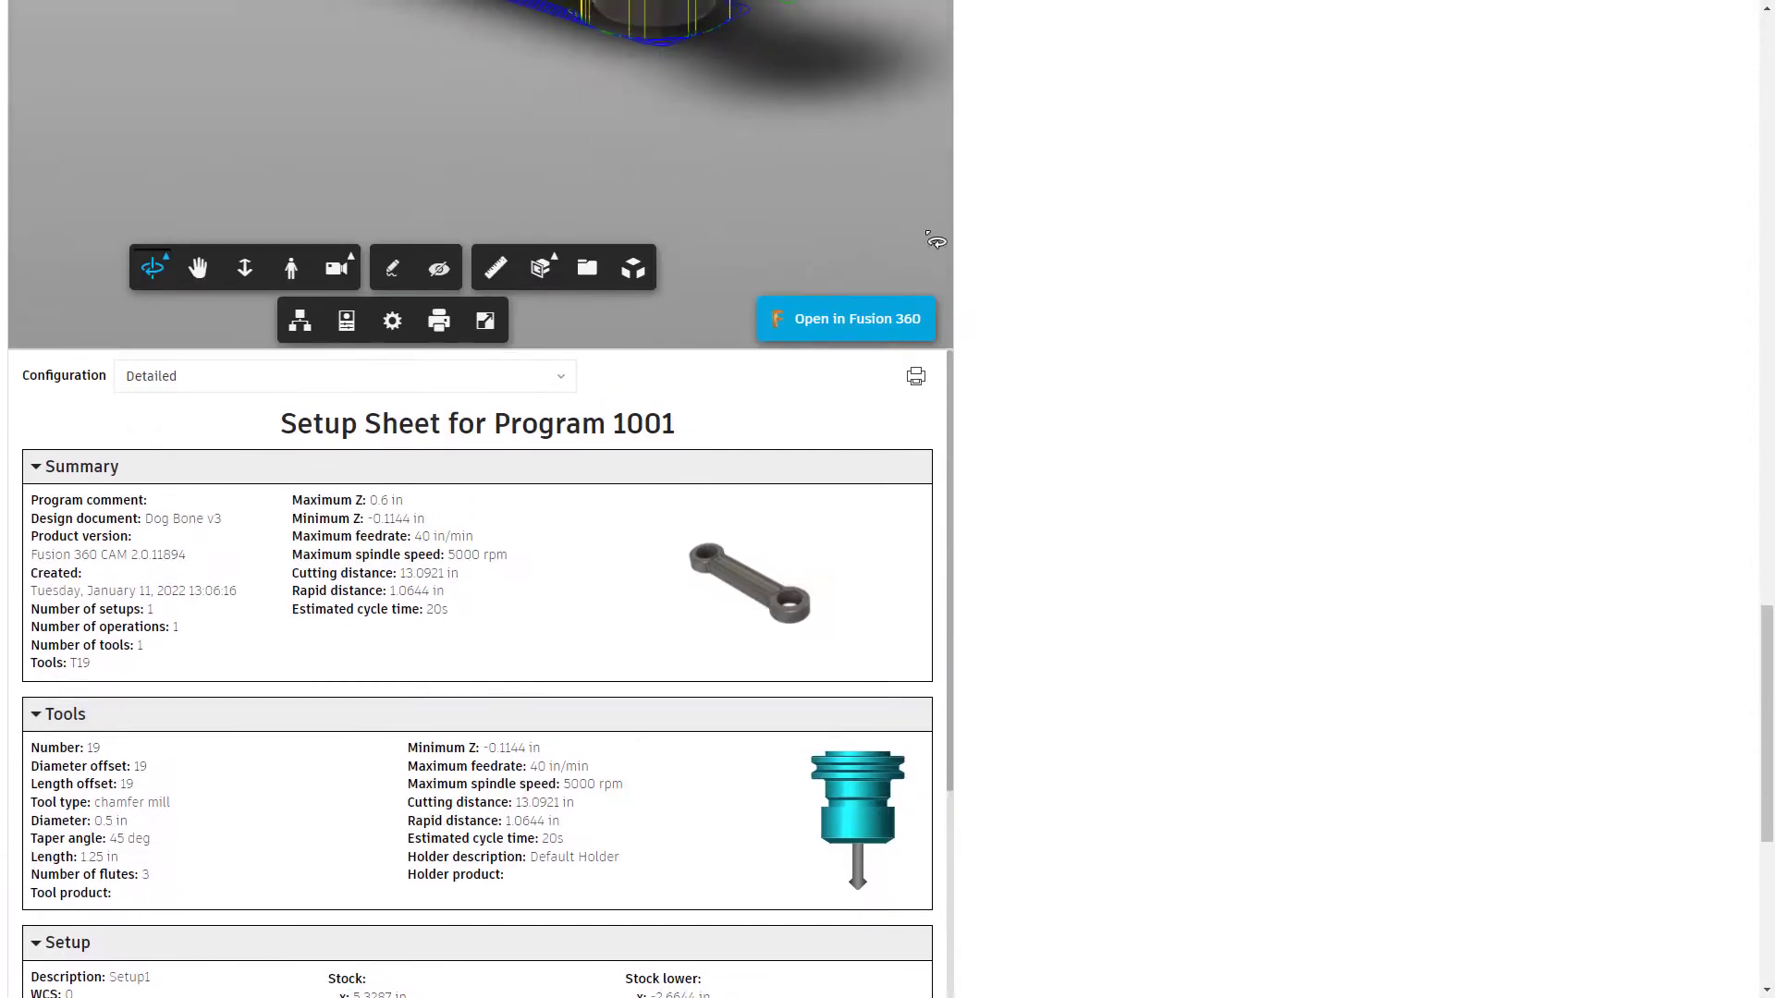
{"action": "scroll", "coordinate": [1064, 342], "scroll_direction": "down", "scroll_amount": 6}
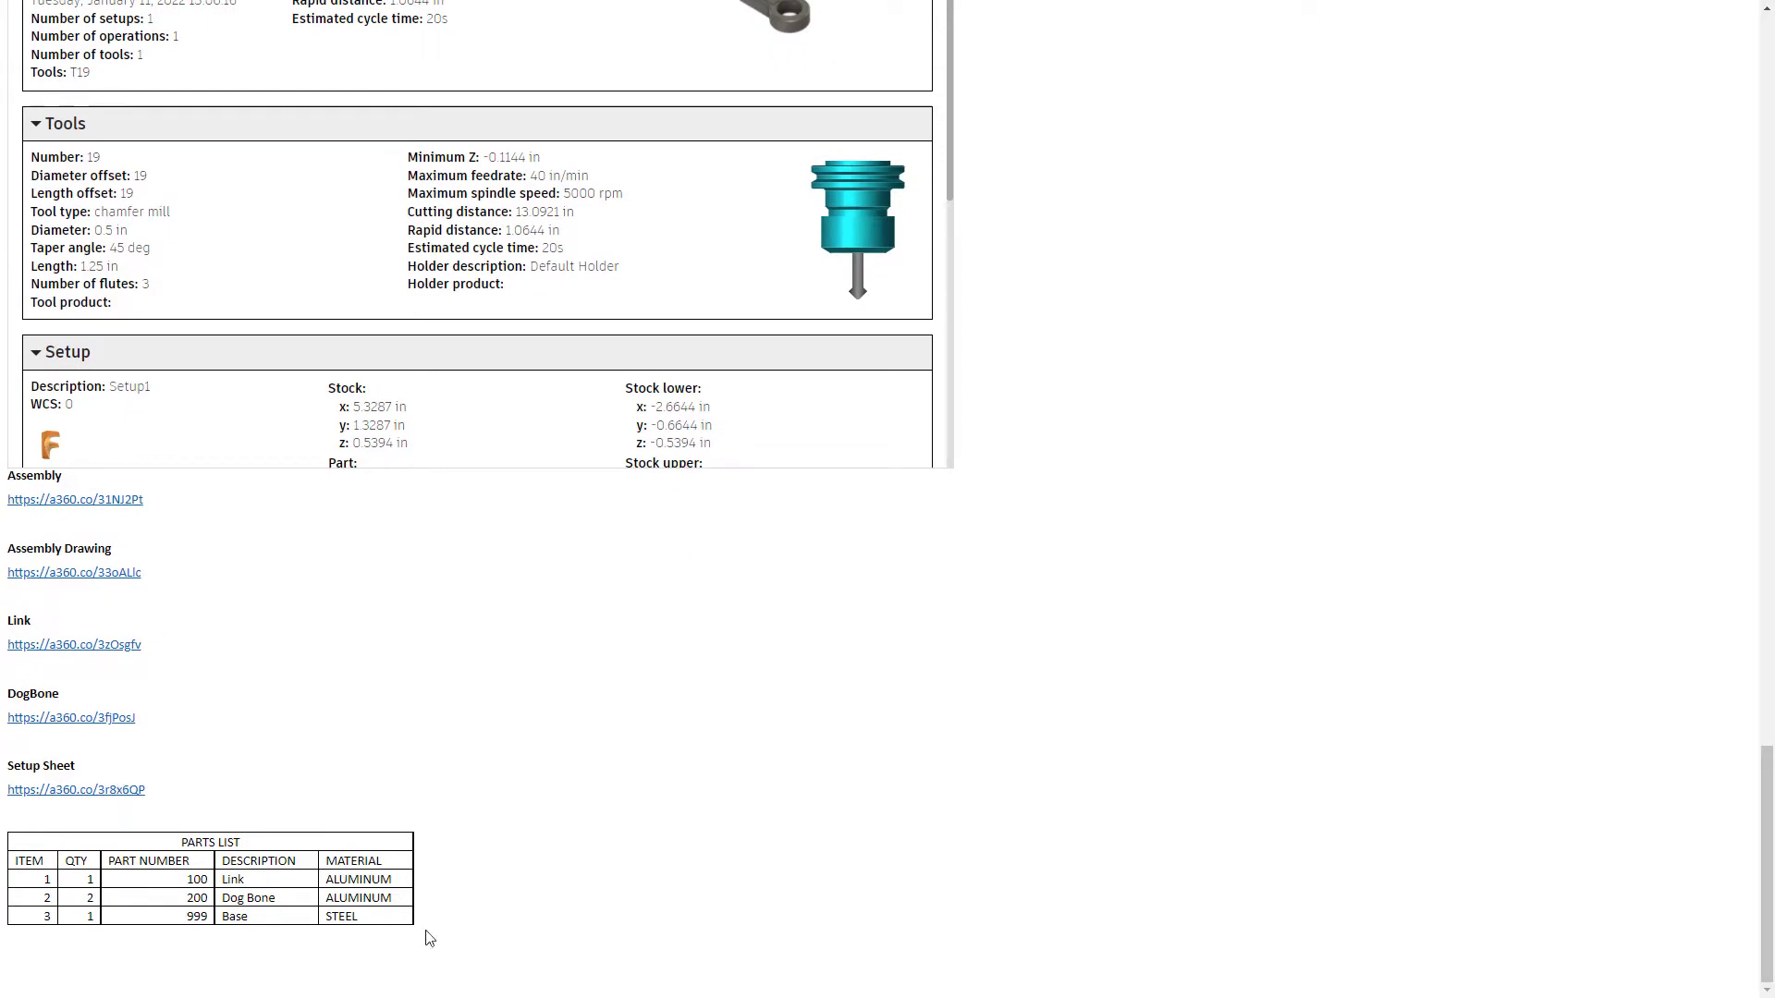
{"action": "left_click_drag", "start_coordinate": [428, 937], "coordinate": [23, 860]}
{"action": "left_click", "coordinate": [484, 884]}
{"action": "scroll", "coordinate": [950, 729], "scroll_direction": "up", "scroll_amount": 4}
Leave full screen, close the HTML Sample Doc tab, and scroll through Word's embed-code document.
{"action": "key", "text": "F11"}
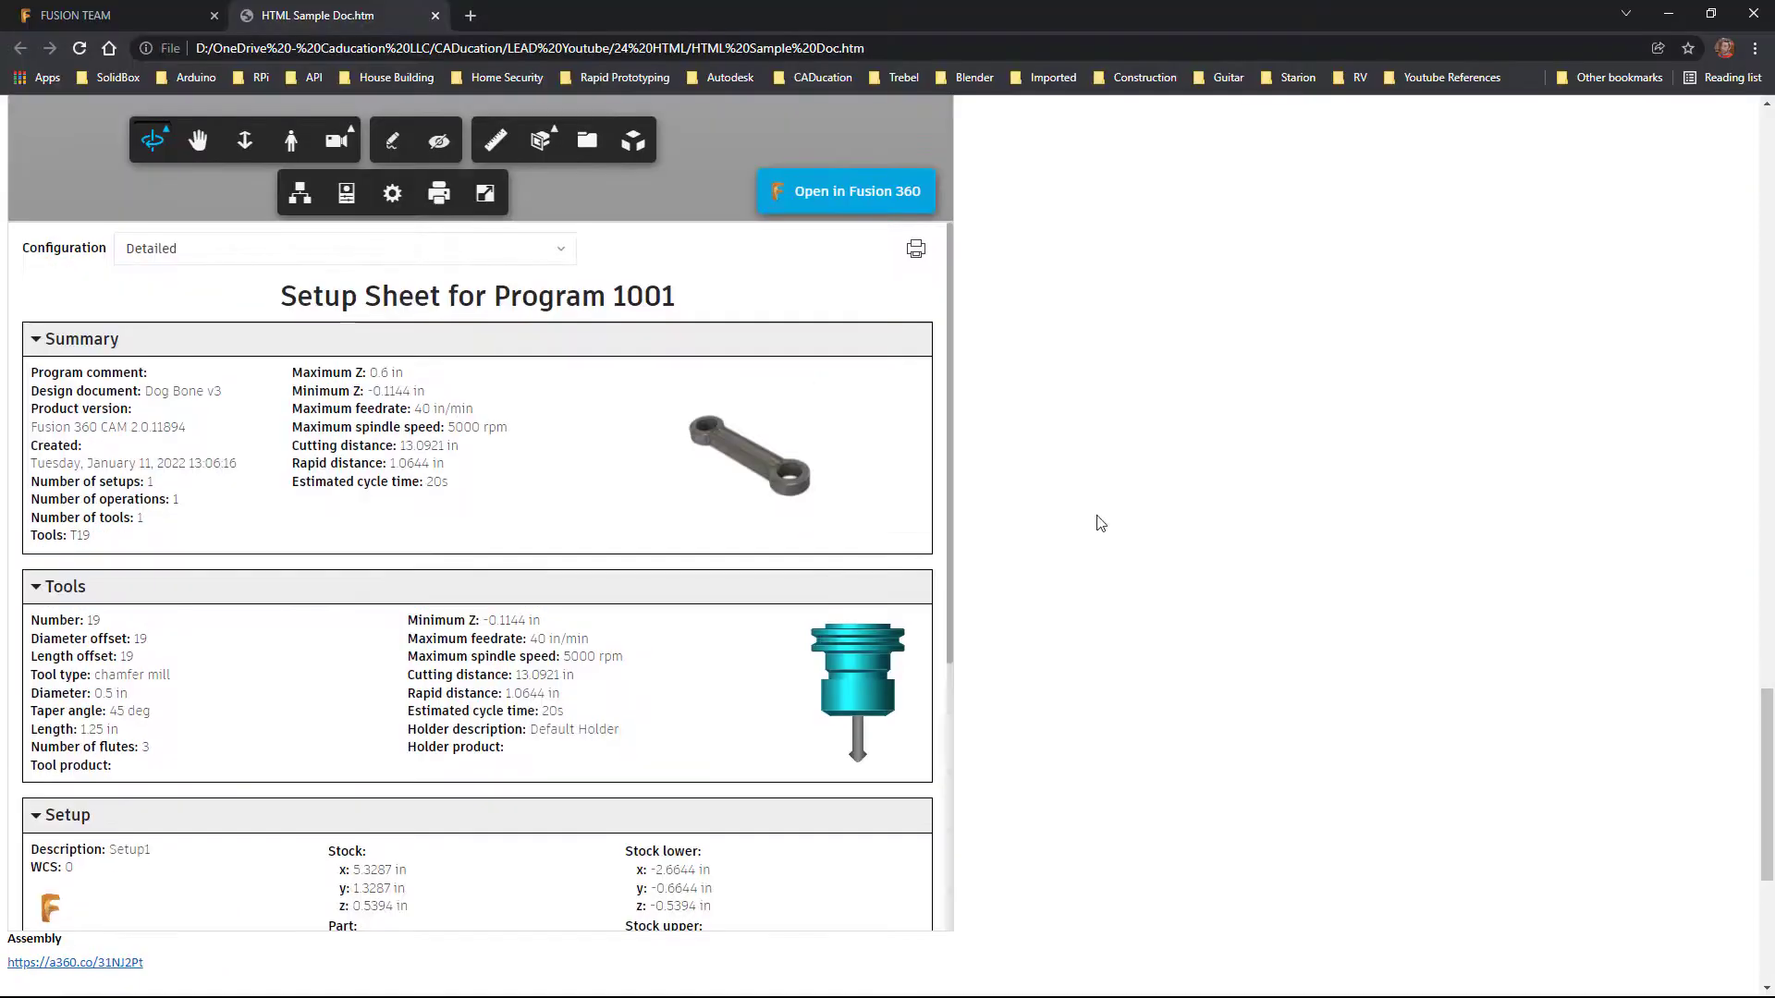
{"action": "left_click", "coordinate": [435, 16]}
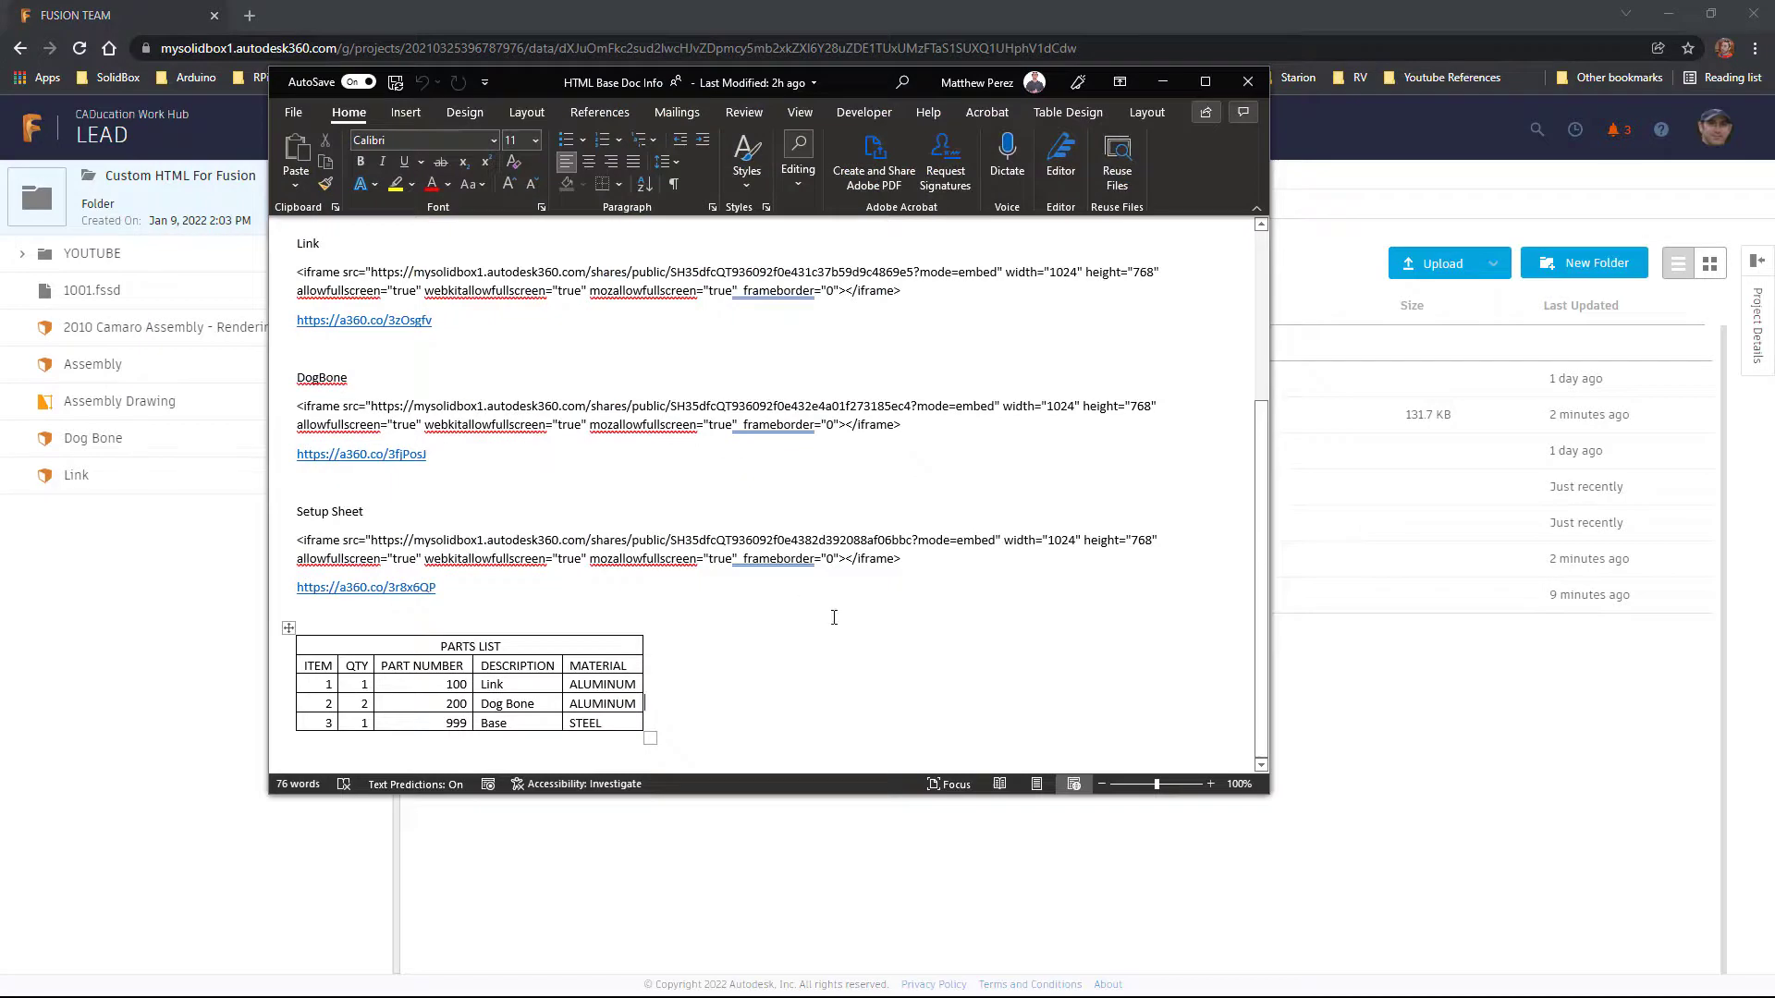
{"action": "scroll", "coordinate": [841, 627], "scroll_direction": "up", "scroll_amount": 2}
{"action": "scroll", "coordinate": [629, 422], "scroll_direction": "up", "scroll_amount": 2}
{"action": "scroll", "coordinate": [666, 471], "scroll_direction": "up", "scroll_amount": 1}
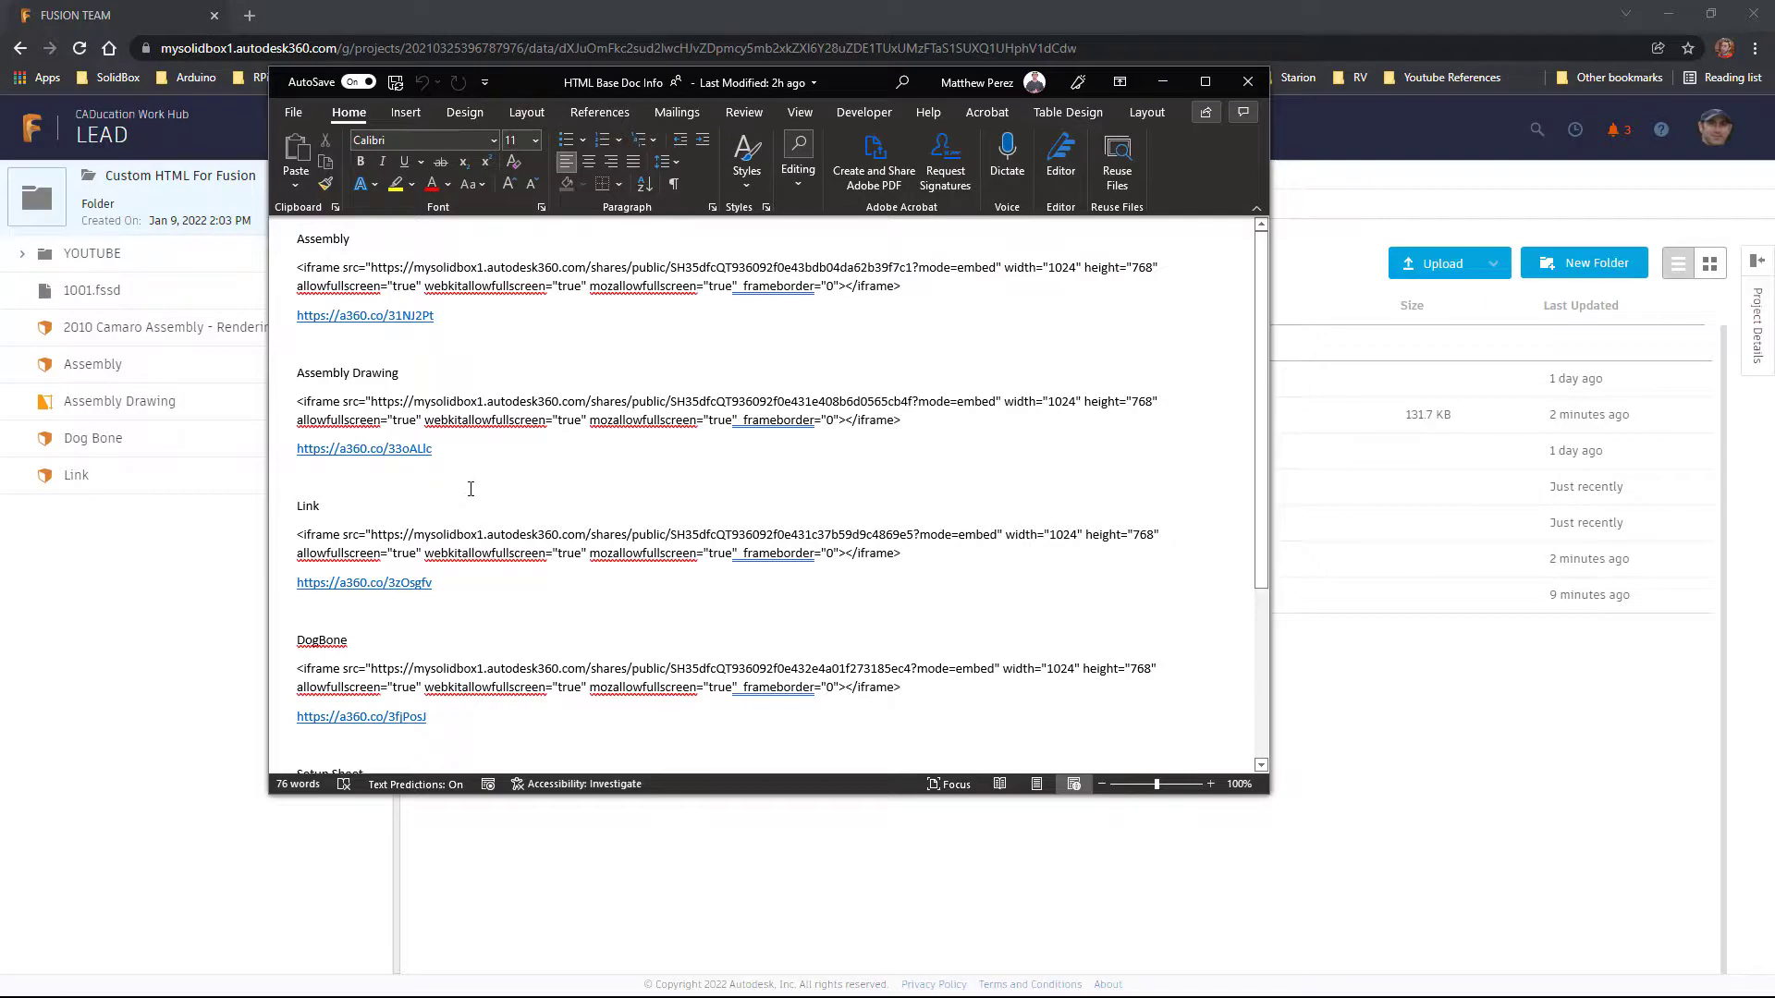
{"action": "scroll", "coordinate": [471, 490], "scroll_direction": "down", "scroll_amount": 5}
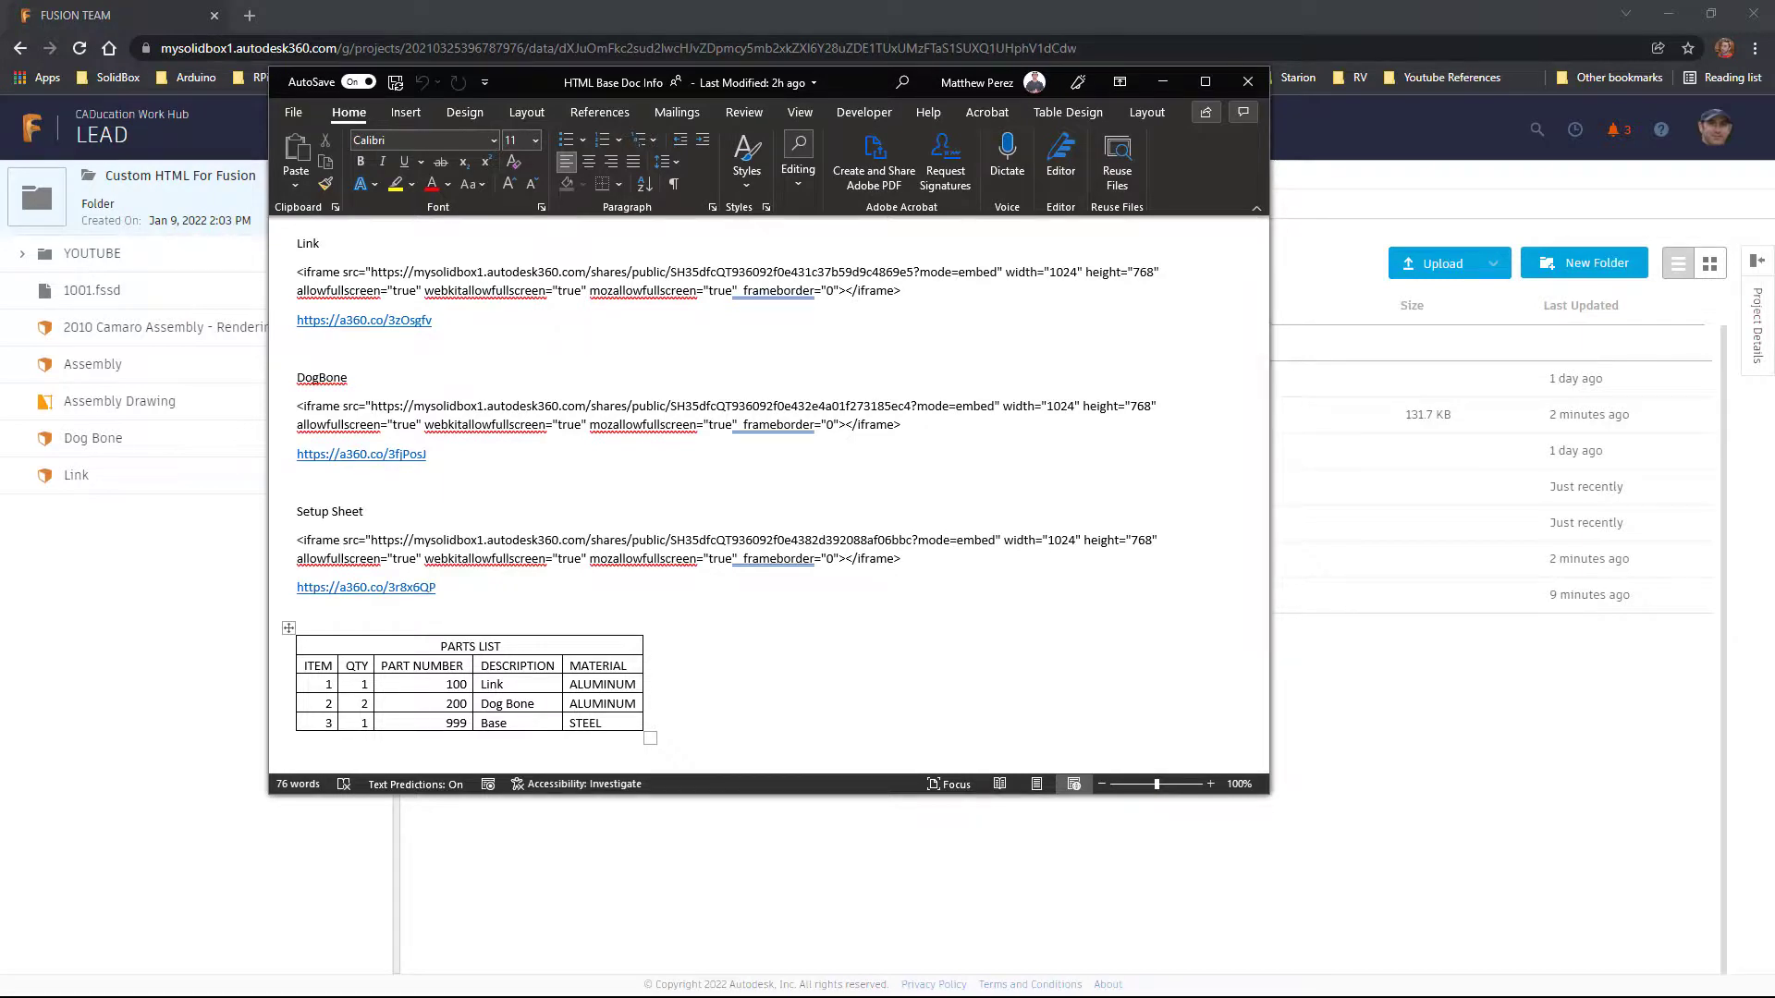
{"action": "key", "text": "alt+Tab"}
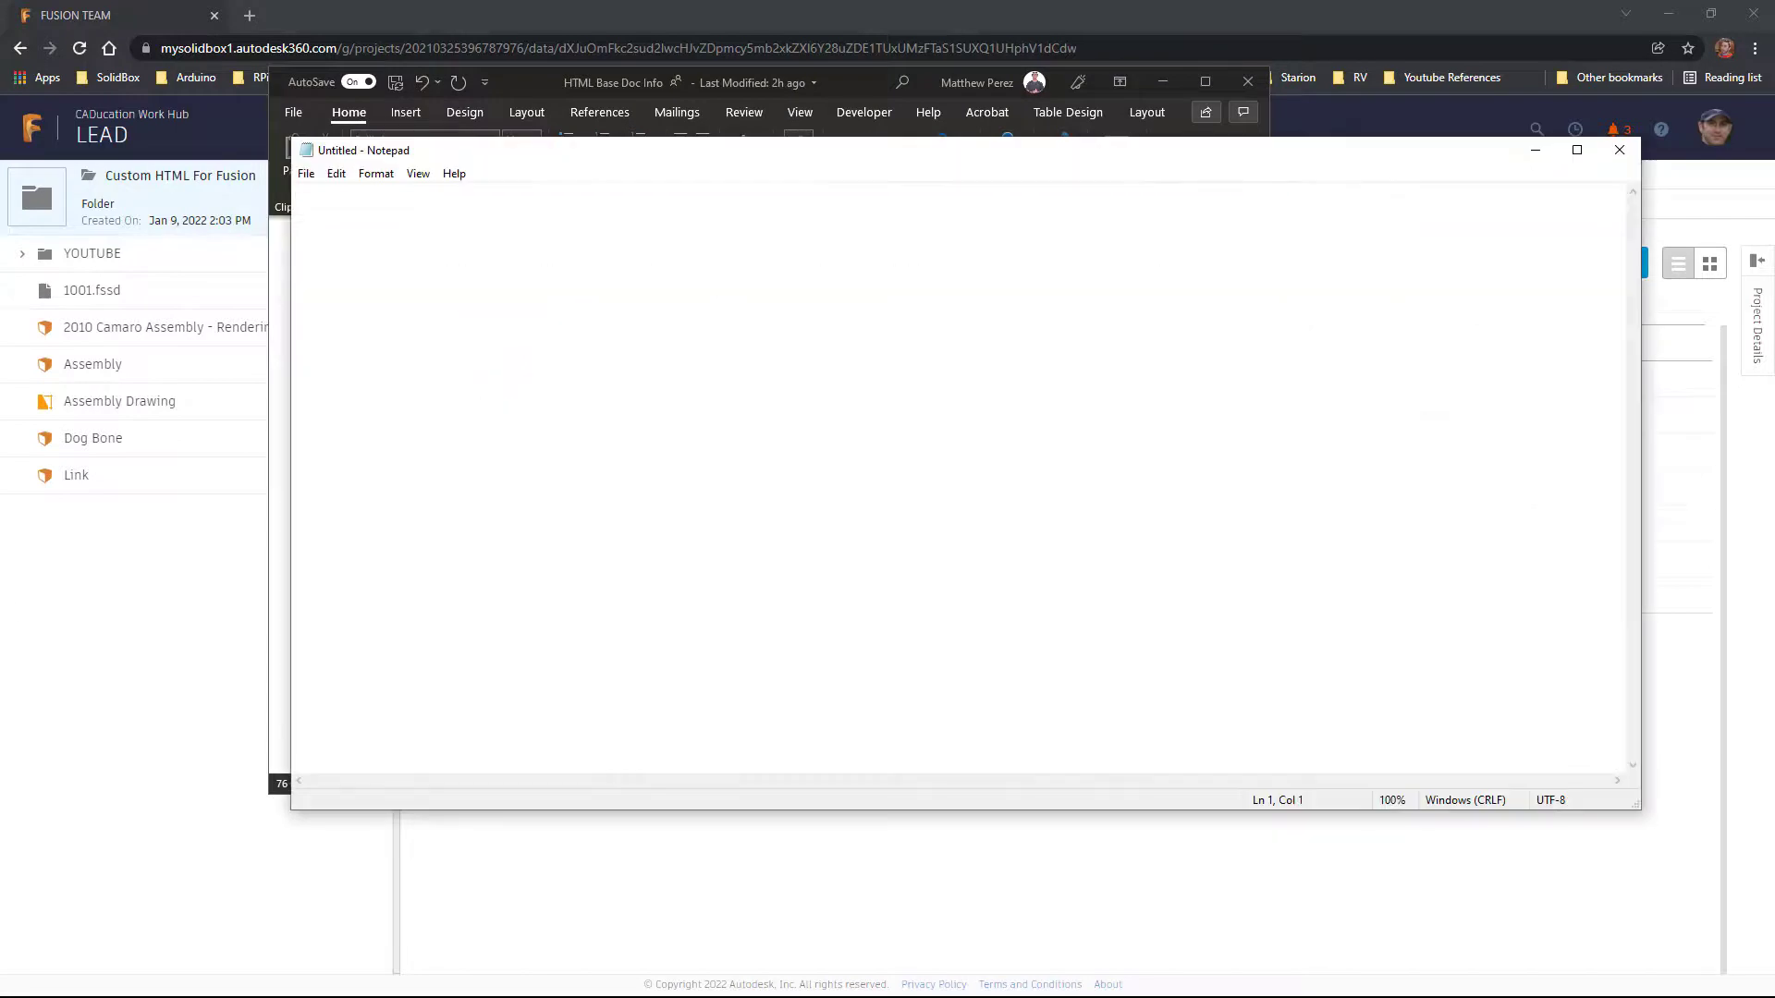
Open HTML Sample Doc in Notepad with the All Files filter to view its source.
{"action": "left_click", "coordinate": [306, 174]}
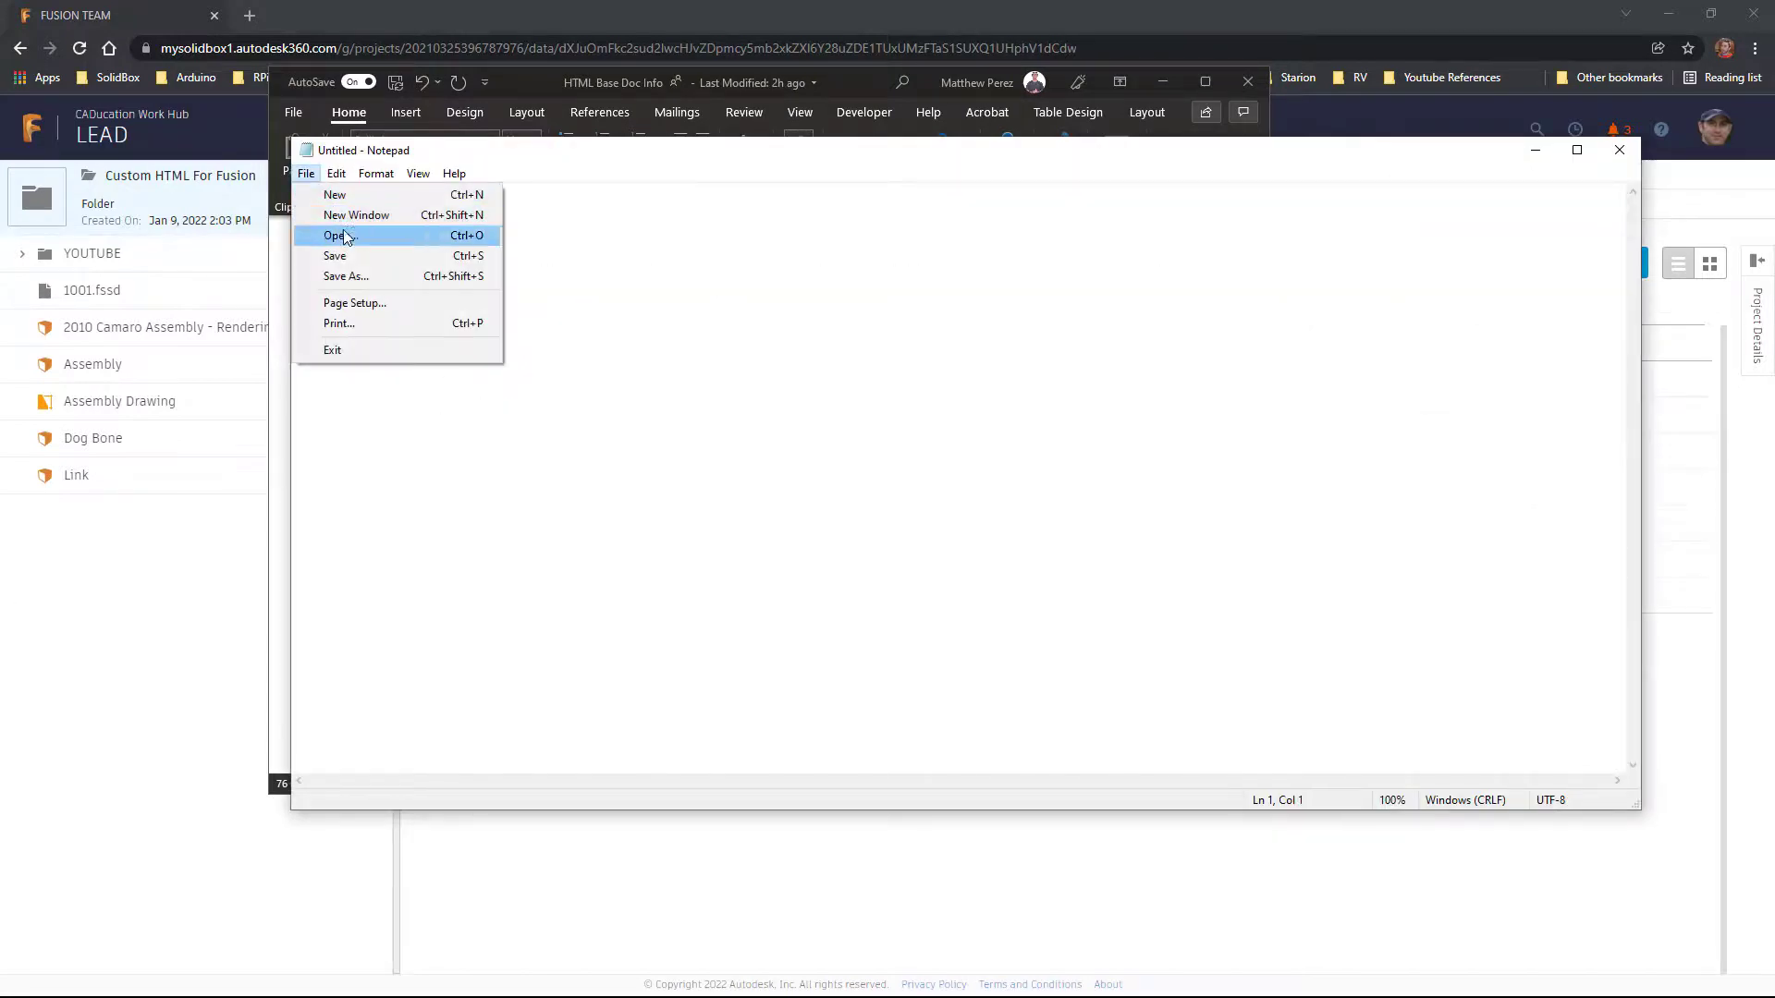
{"action": "left_click", "coordinate": [333, 234]}
{"action": "left_click", "coordinate": [1045, 623]}
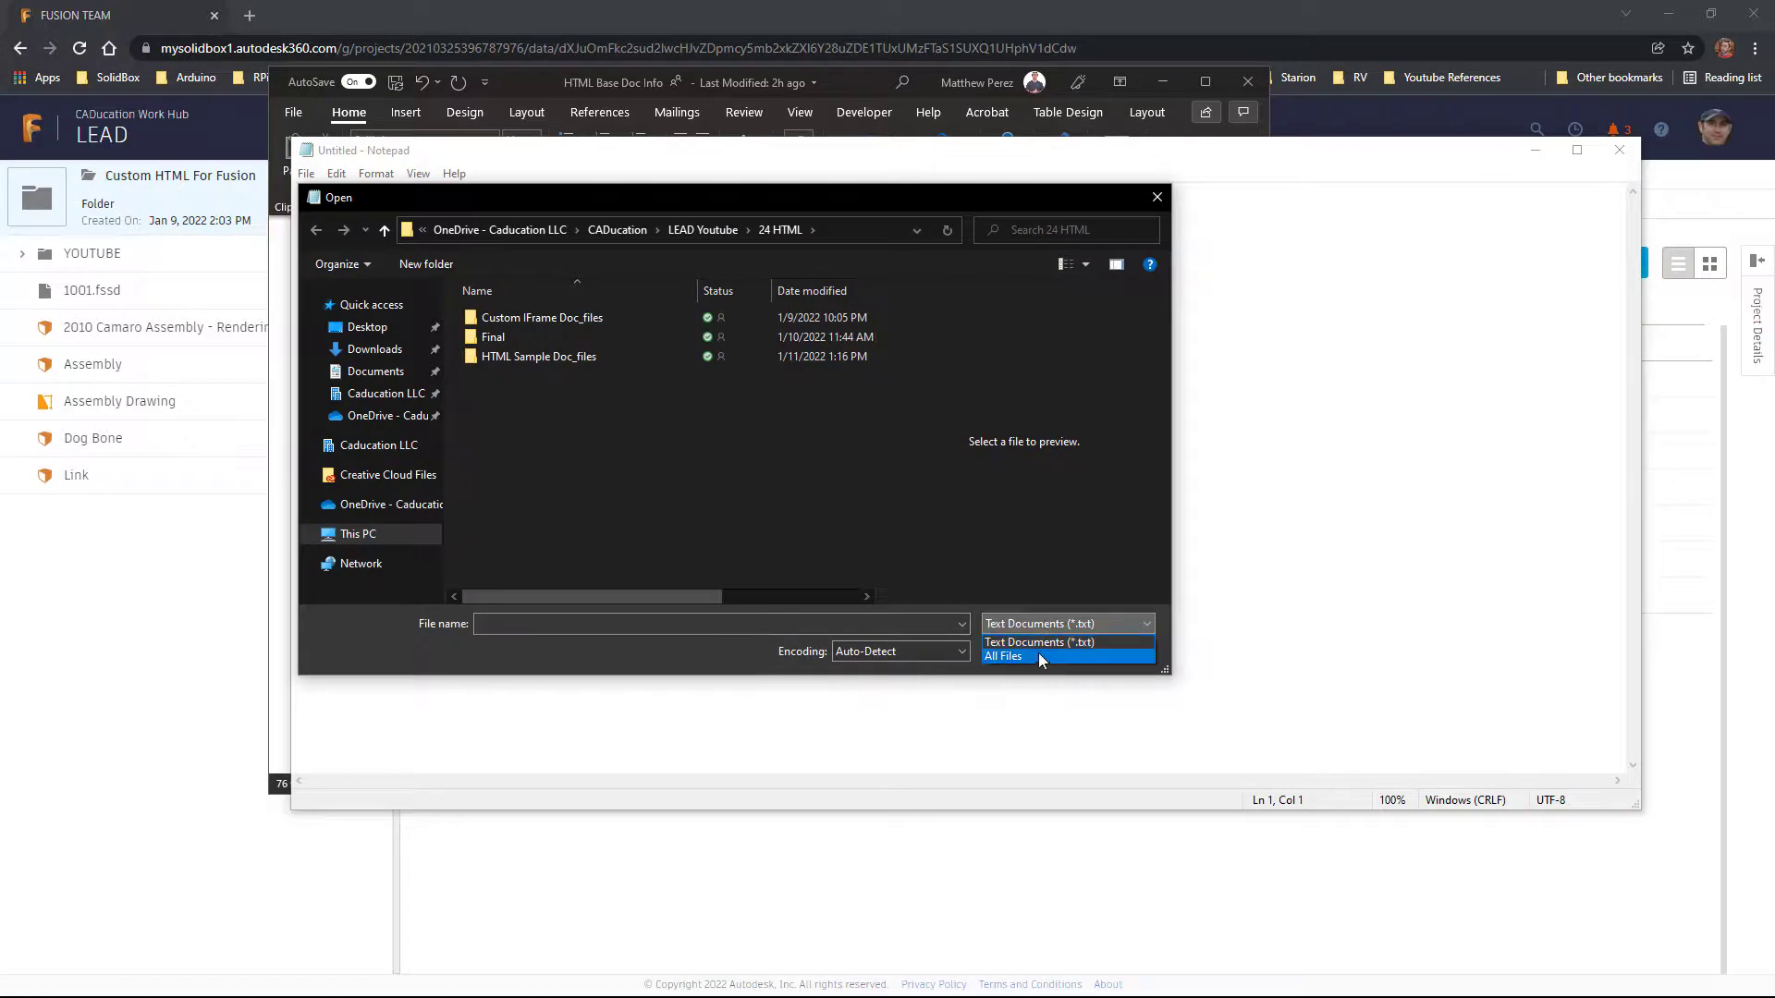
{"action": "left_click", "coordinate": [1038, 653]}
{"action": "left_click", "coordinate": [582, 475]}
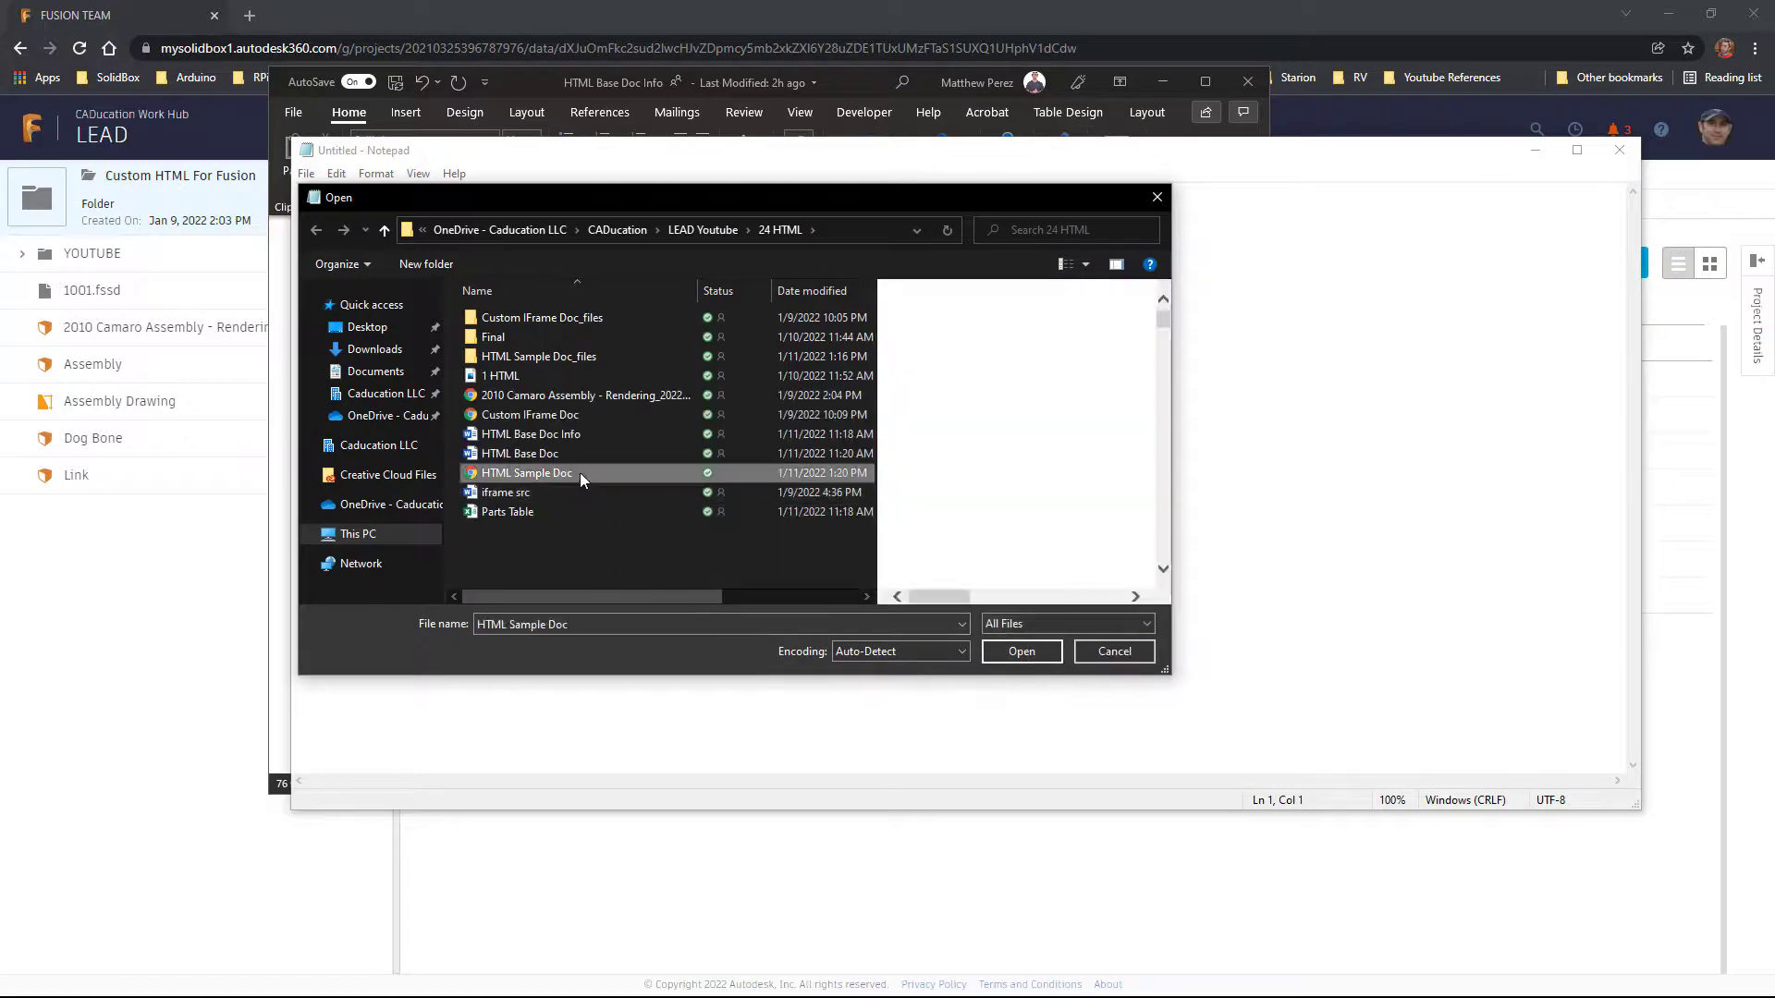
{"action": "left_click", "coordinate": [1023, 651]}
{"action": "scroll", "coordinate": [703, 438], "scroll_direction": "down", "scroll_amount": 10}
{"action": "left_click_drag", "start_coordinate": [1632, 220], "coordinate": [1630, 784]}
{"action": "scroll", "coordinate": [773, 617], "scroll_direction": "up", "scroll_amount": 15}
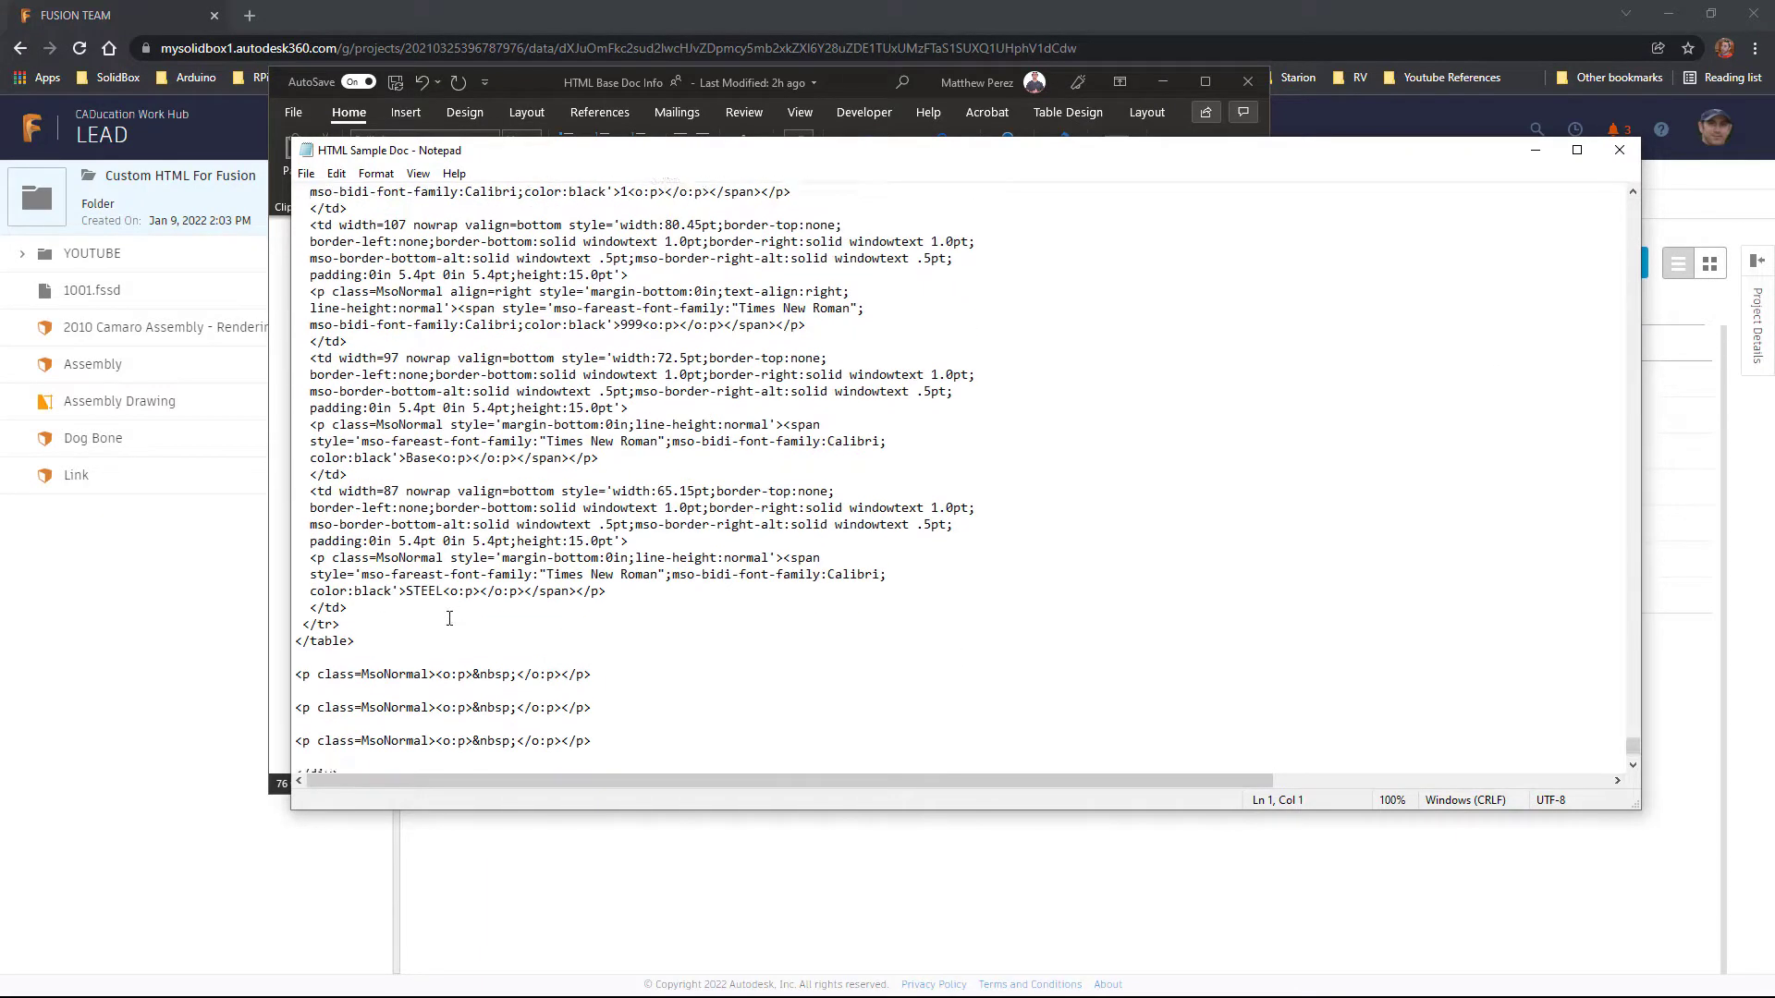
{"action": "scroll", "coordinate": [645, 358], "scroll_direction": "up", "scroll_amount": 20}
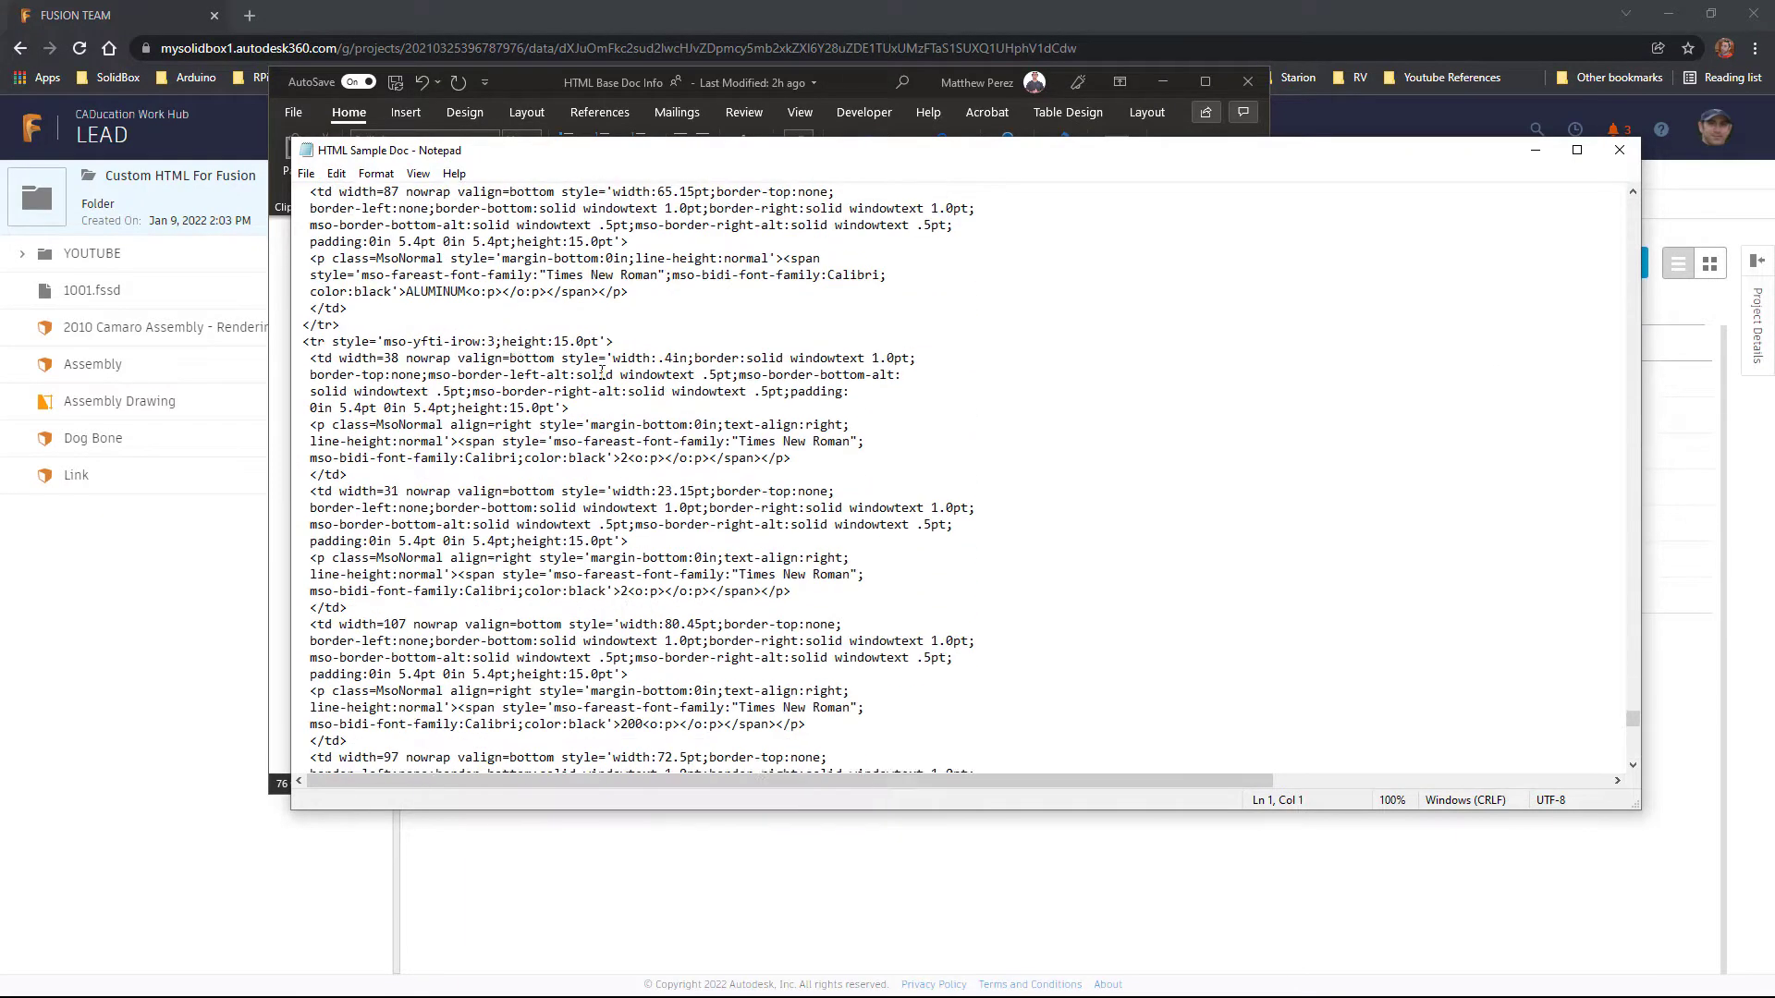
{"action": "scroll", "coordinate": [522, 422], "scroll_direction": "up", "scroll_amount": 20}
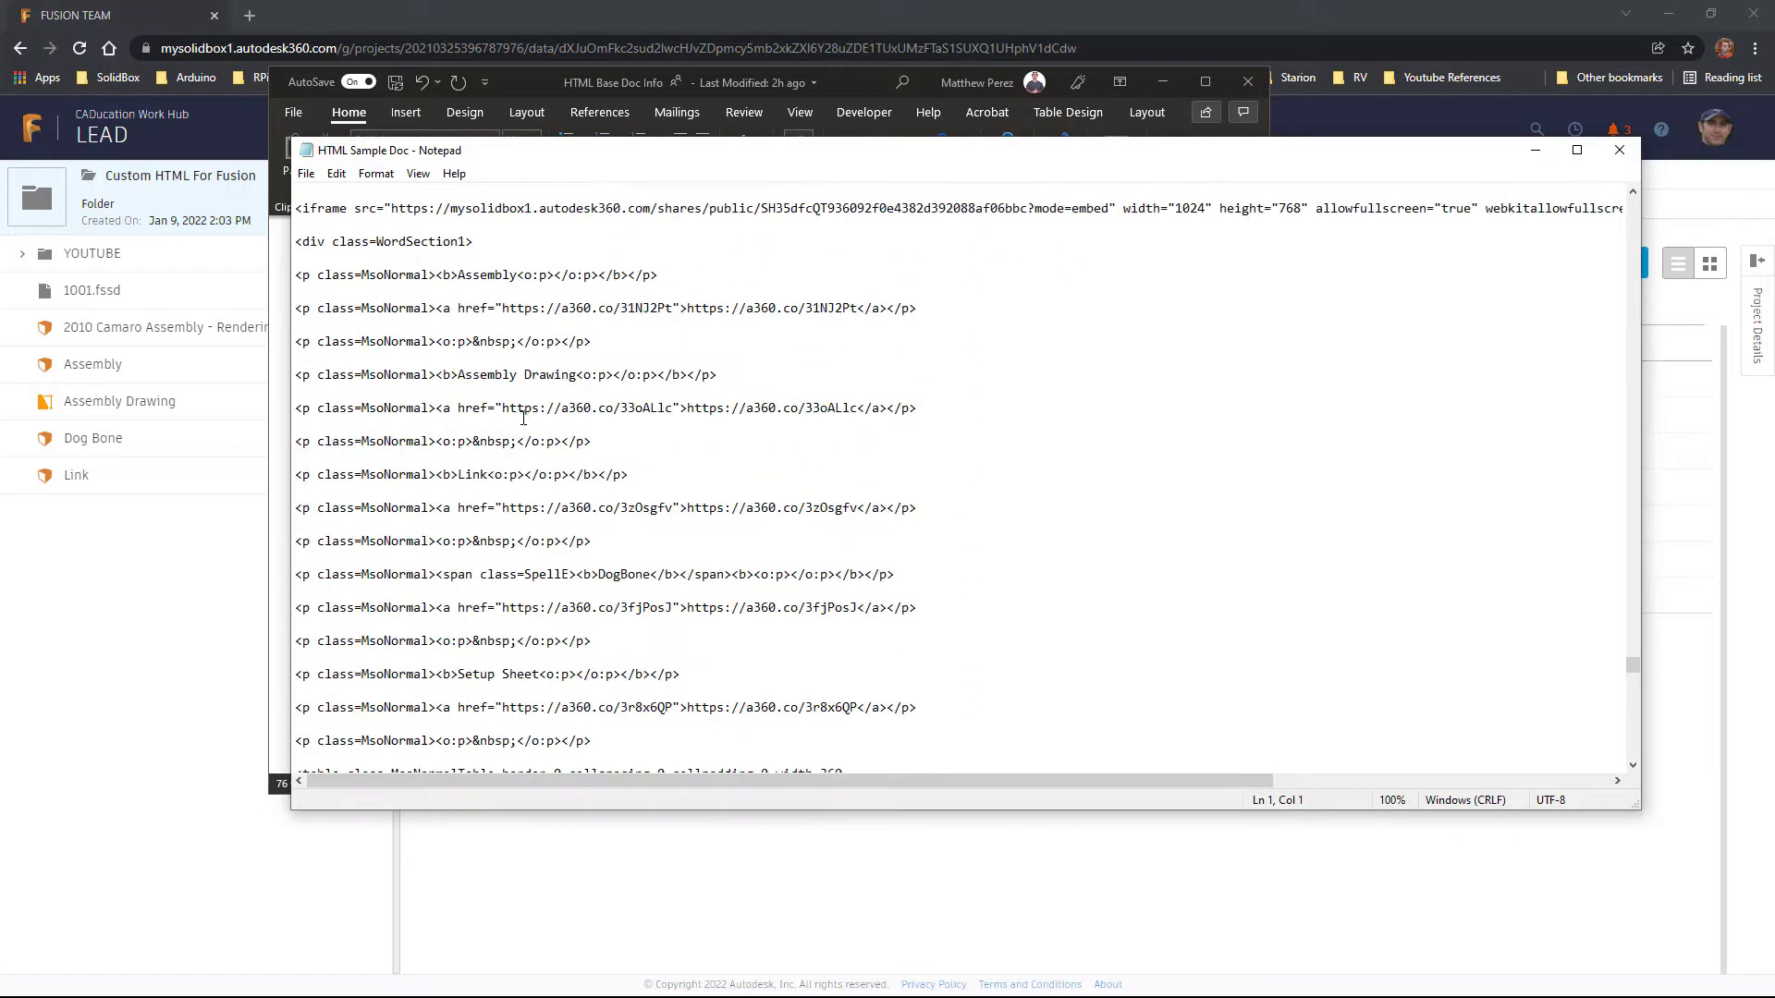
{"action": "scroll", "coordinate": [524, 419], "scroll_direction": "up", "scroll_amount": 6}
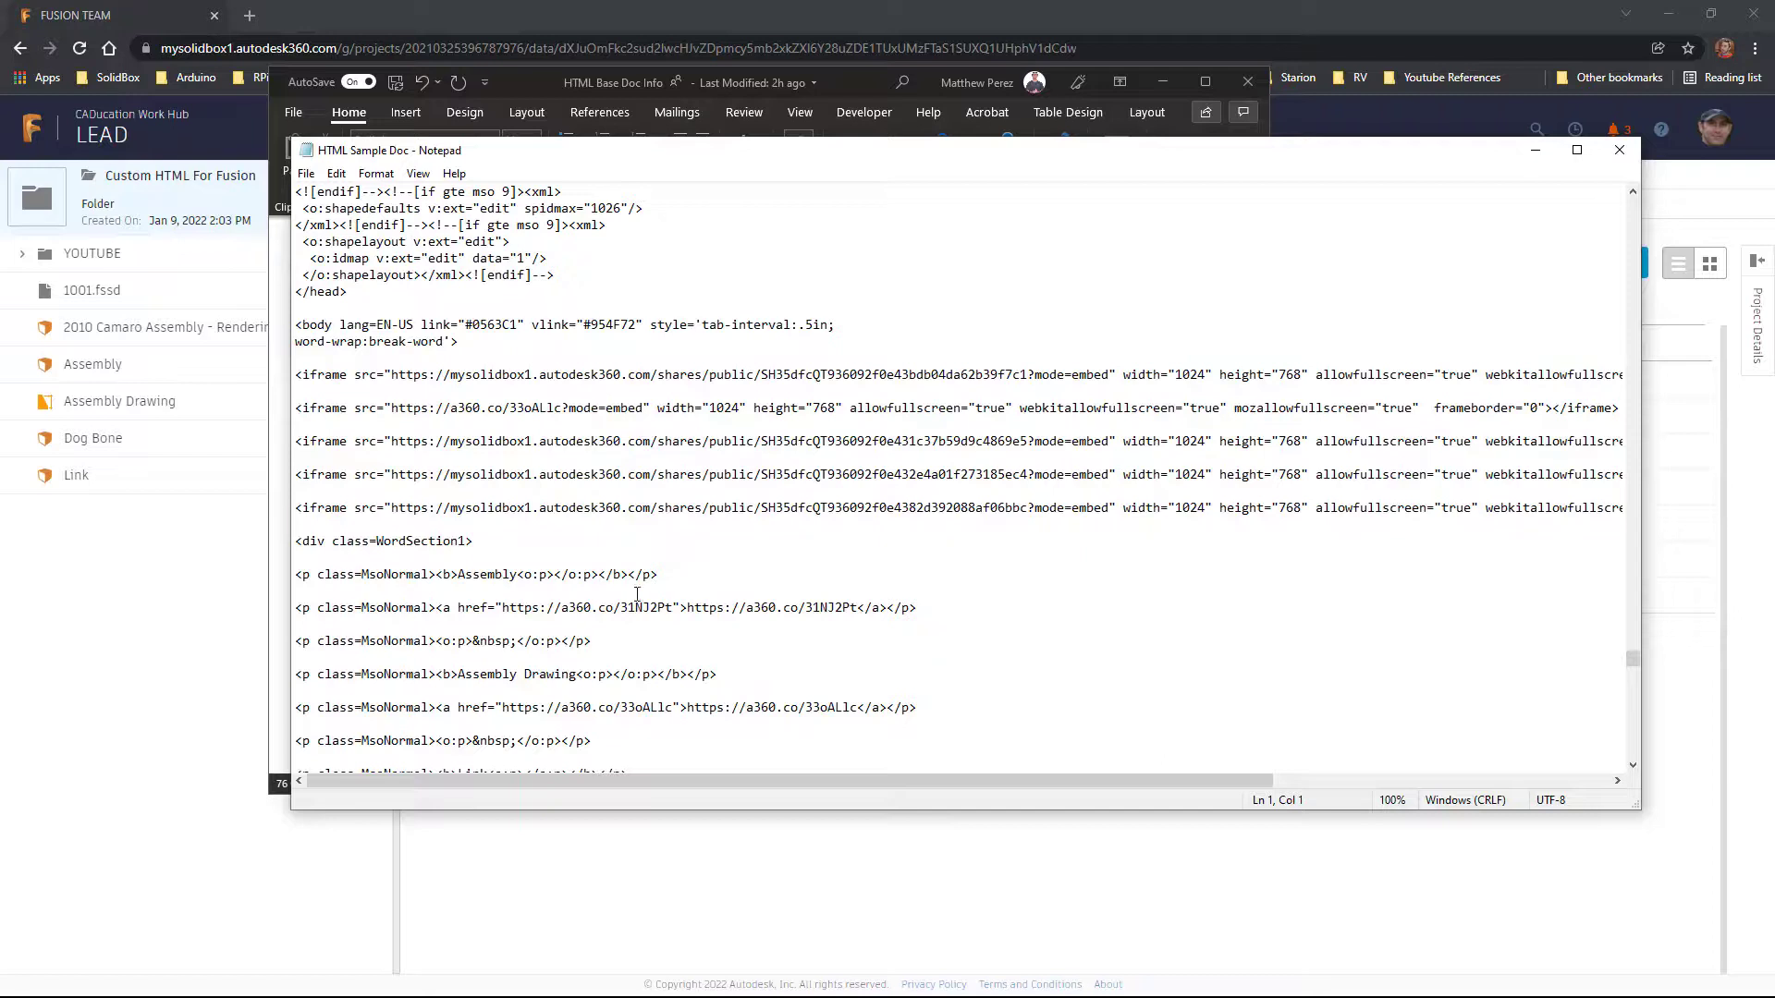
Copy the Assembly heading paragraph above the first iframe, save the file, and close Notepad.
{"action": "left_click_drag", "start_coordinate": [674, 574], "coordinate": [282, 583]}
{"action": "key", "text": "ctrl+c"}
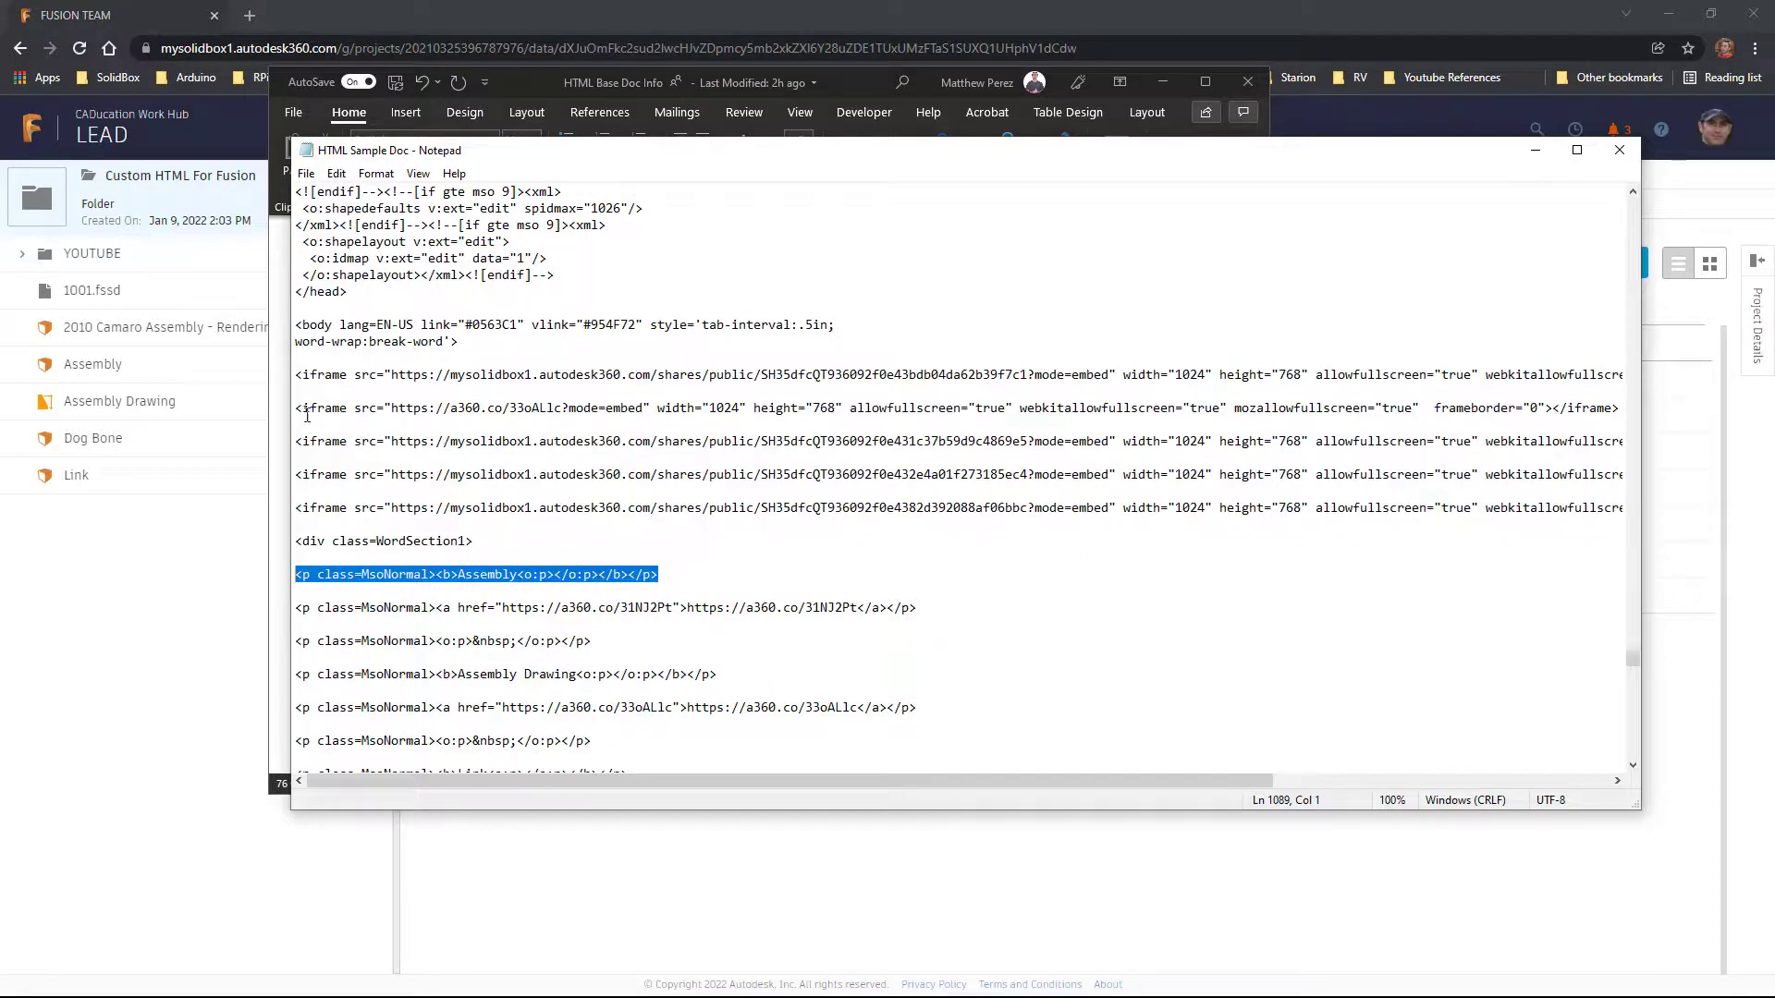
{"action": "left_click", "coordinate": [297, 377]}
{"action": "key", "text": "Return"}
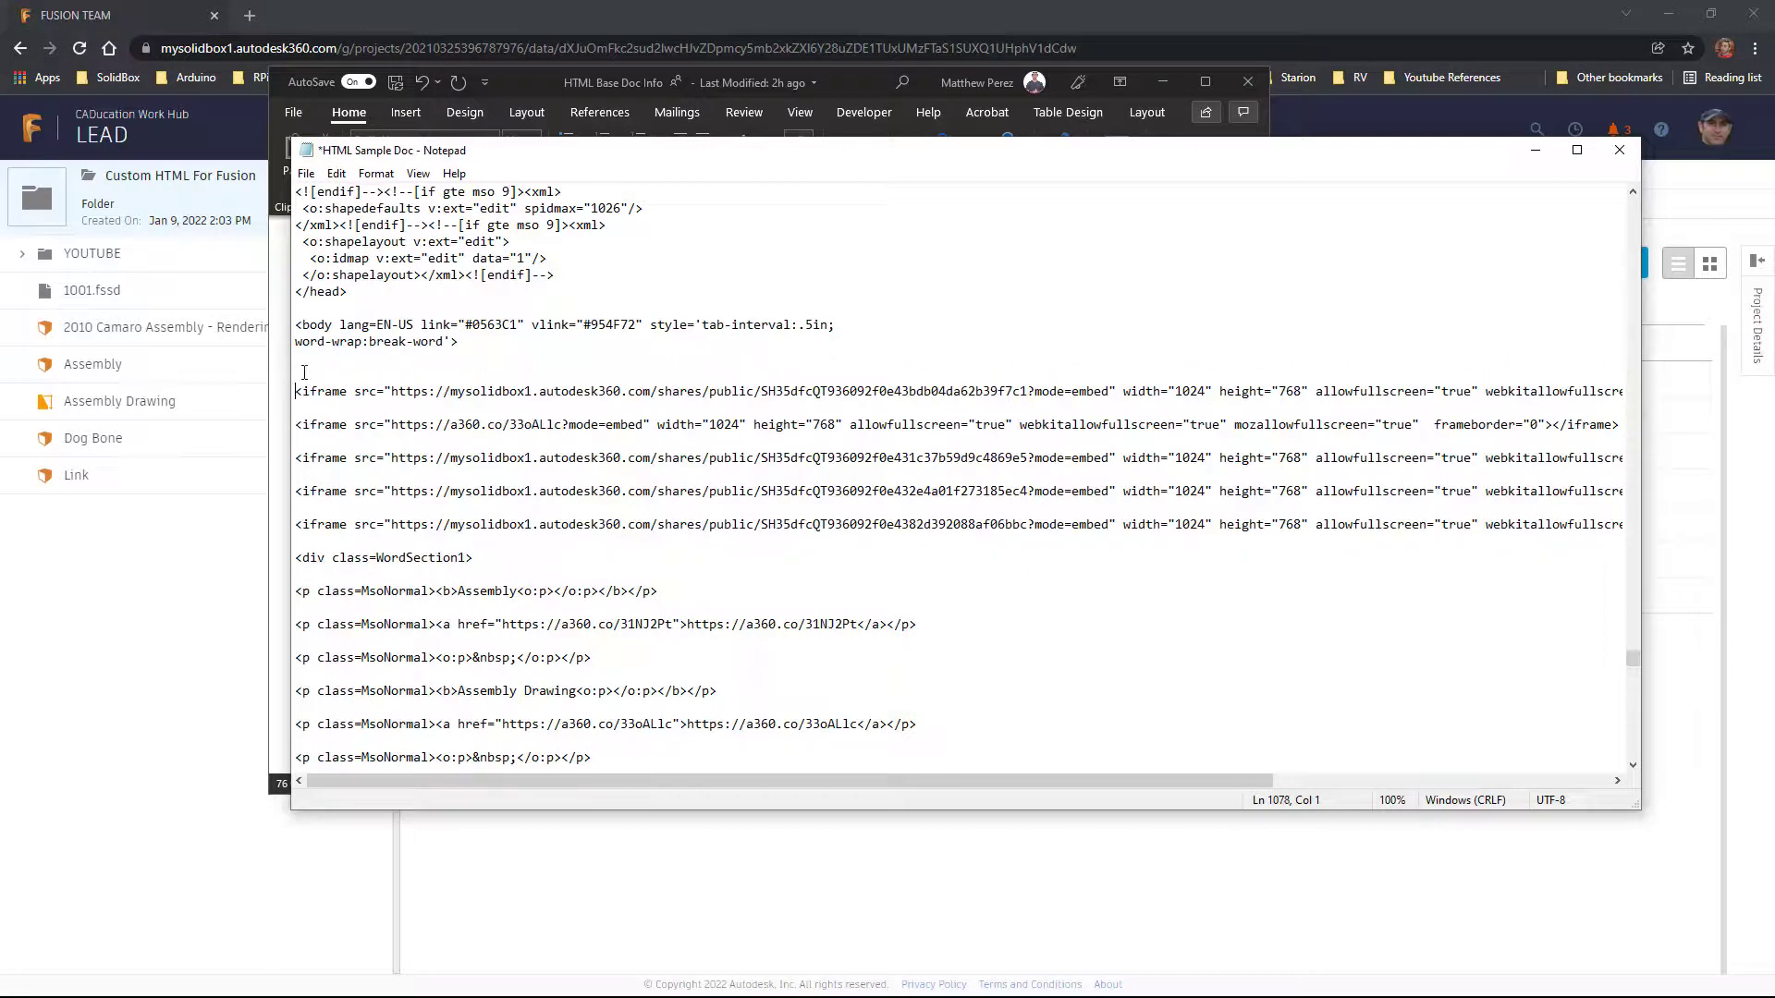
{"action": "key", "text": "ctrl+v"}
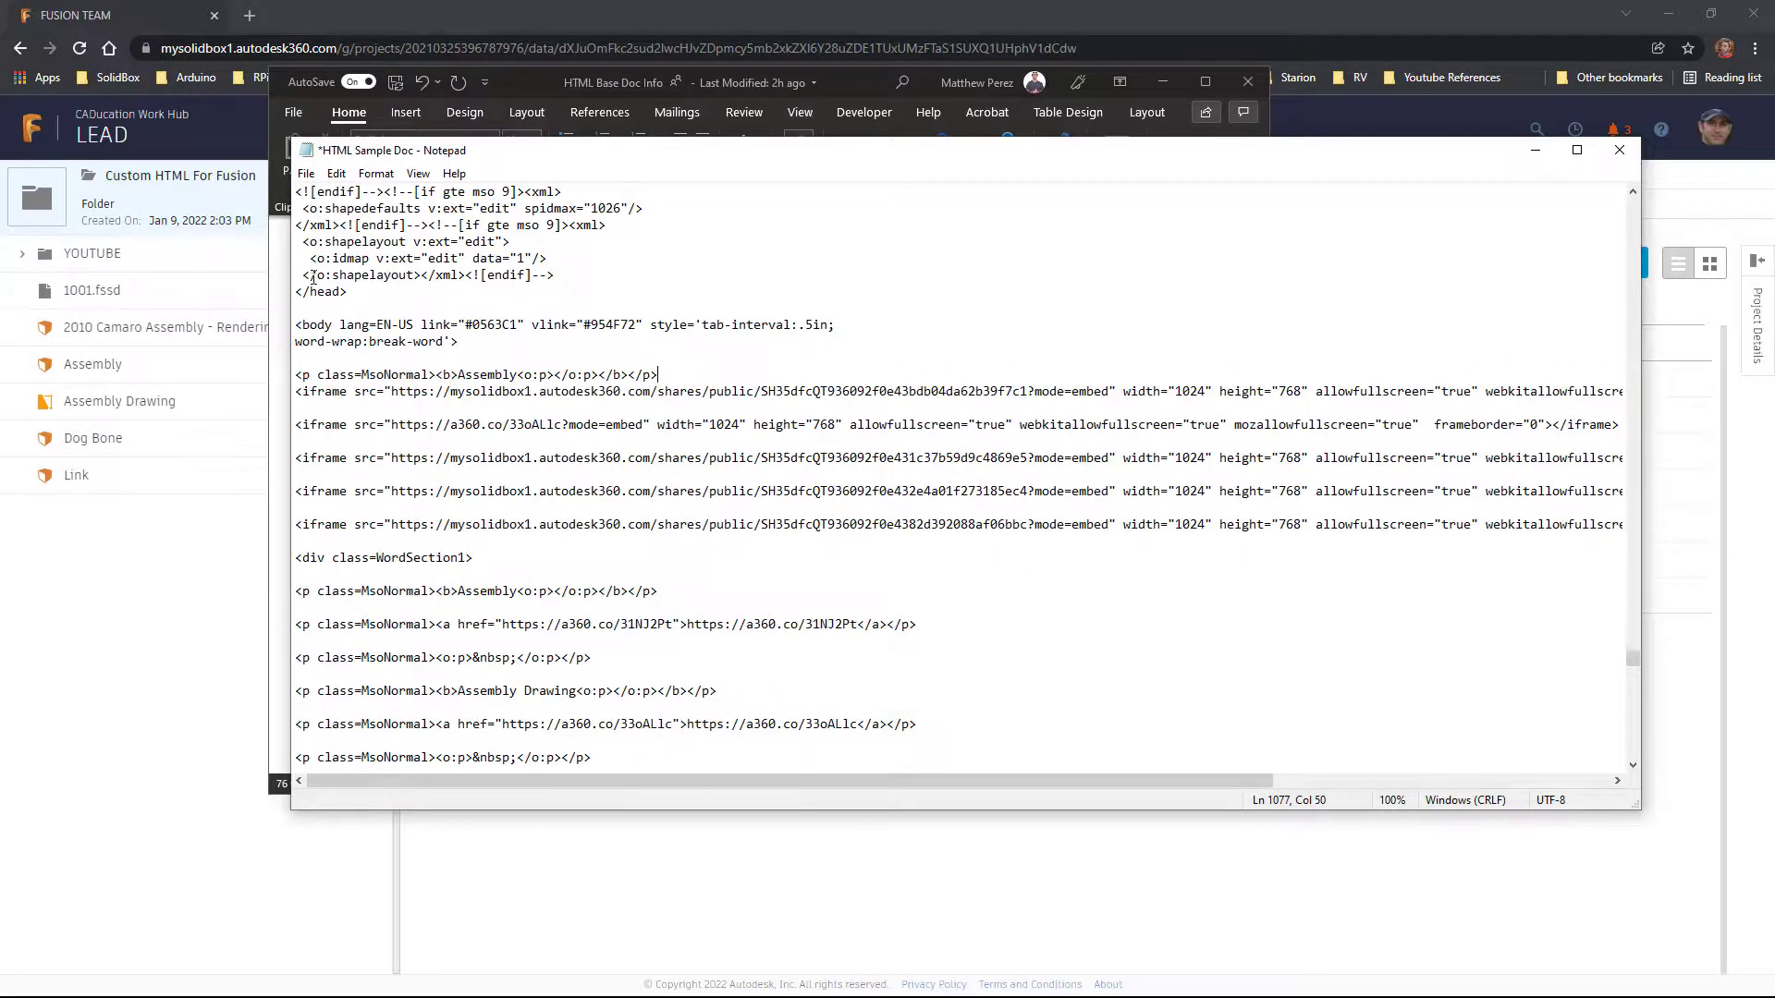
{"action": "left_click", "coordinate": [306, 173]}
{"action": "left_click", "coordinate": [334, 250]}
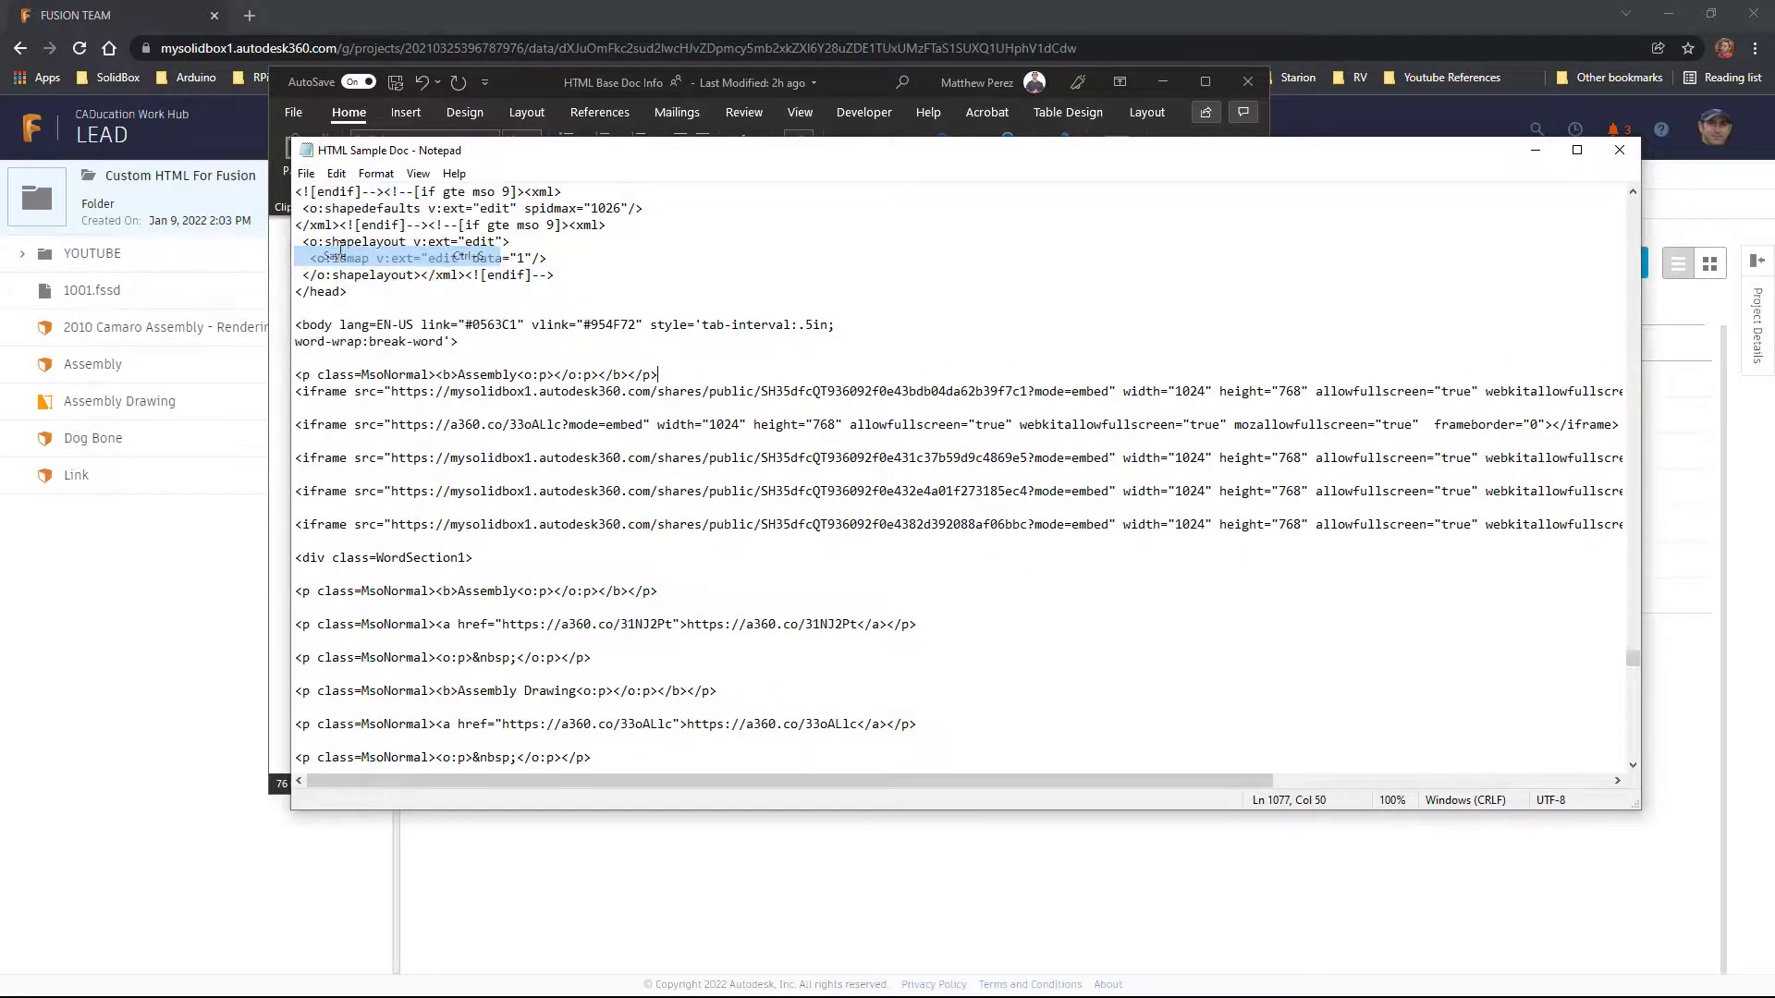
{"action": "left_click", "coordinate": [1619, 149]}
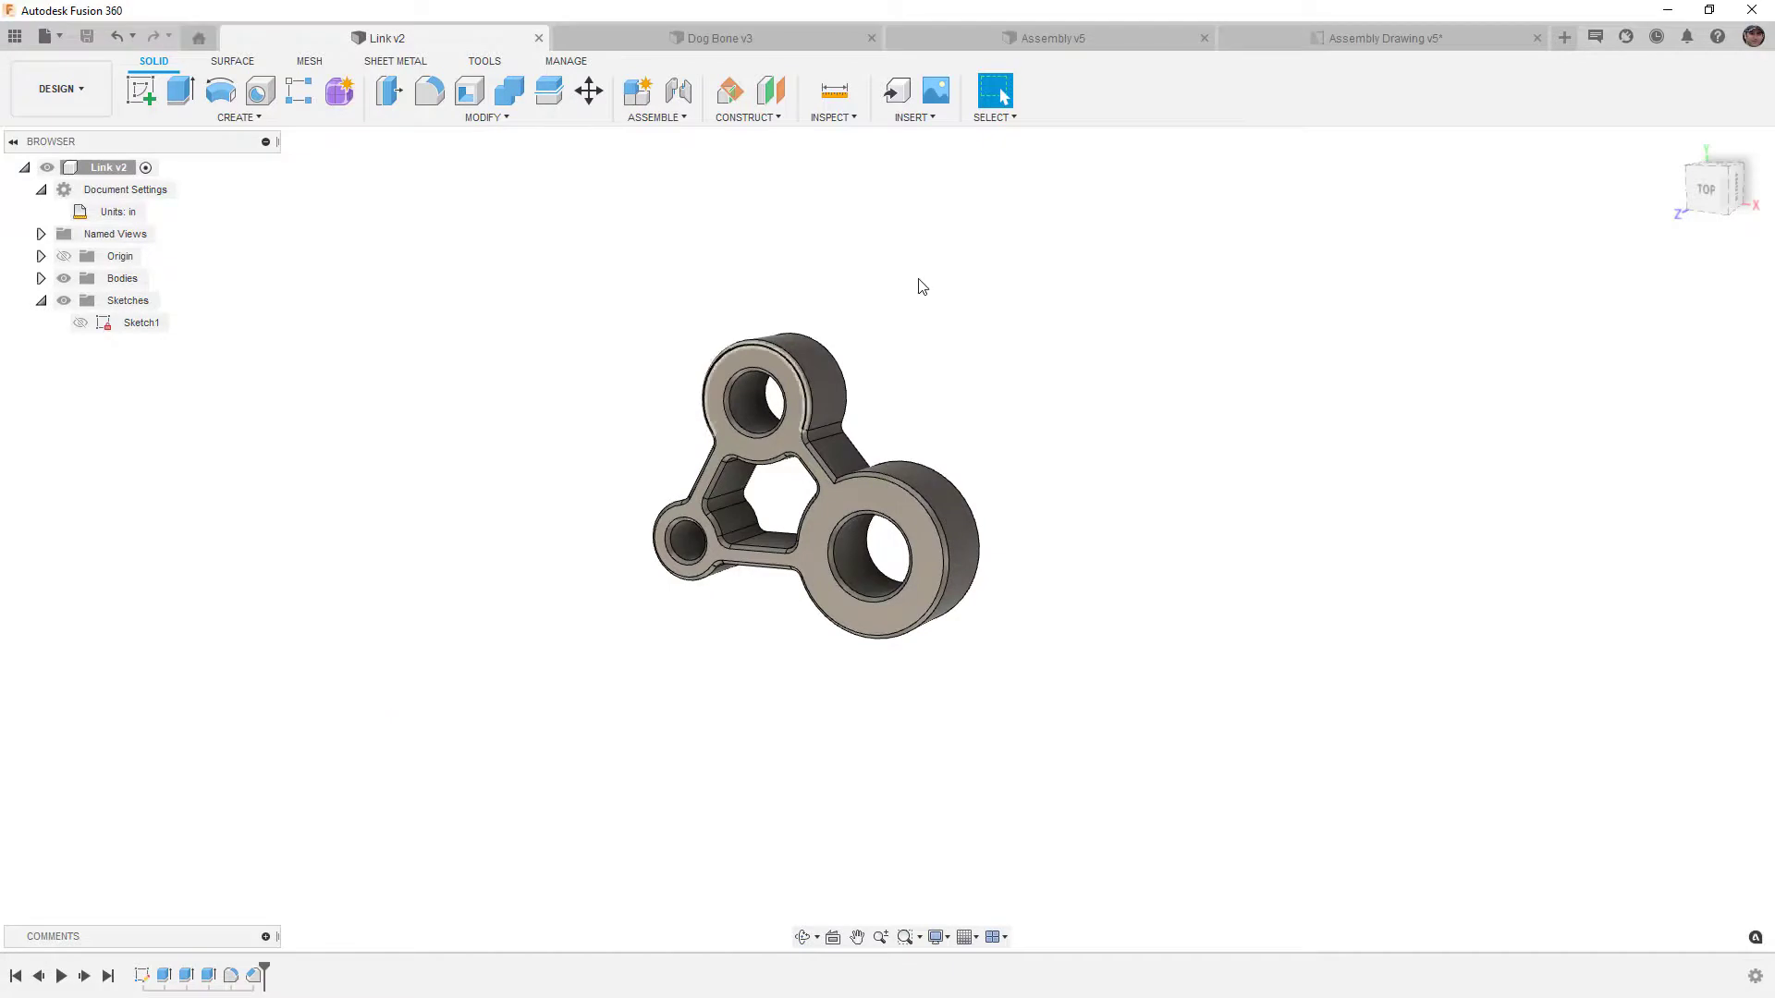
In Assembly Drawing, place a 1:2 front view beside the isometric view and save a new version.
{"action": "middle_click_drag", "start_coordinate": [865, 450], "coordinate": [839, 413]}
{"action": "left_click", "coordinate": [1374, 47]}
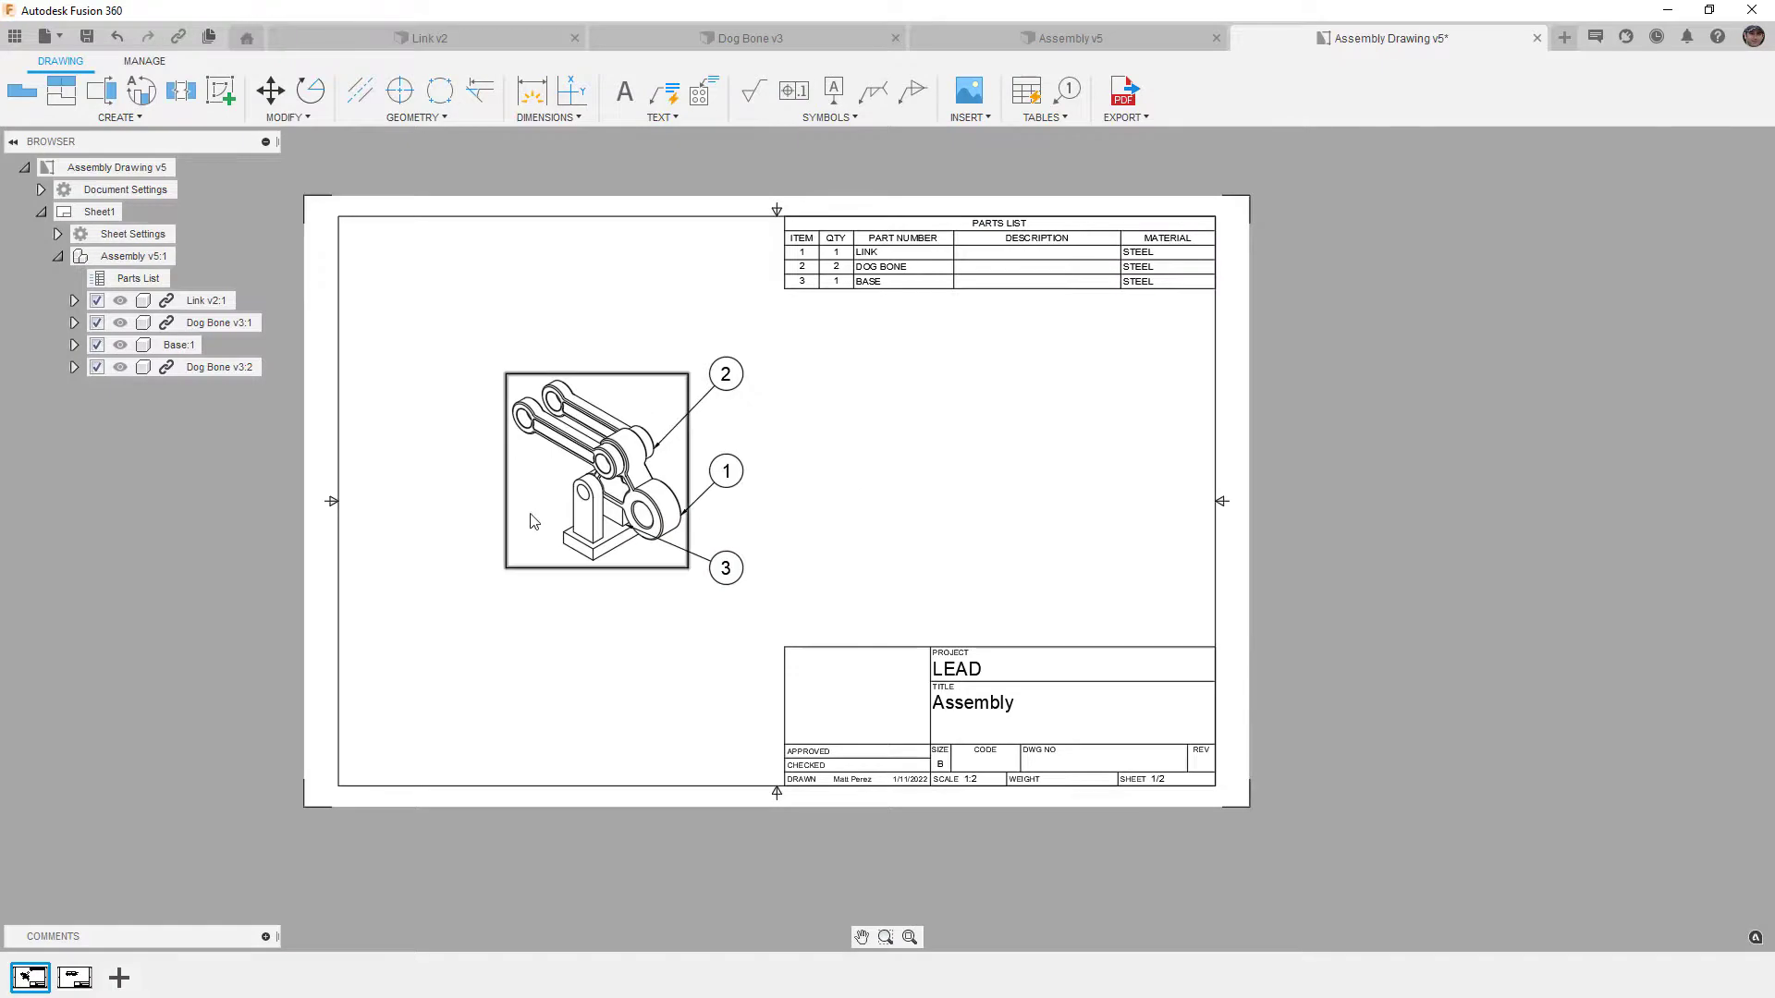
{"action": "left_click", "coordinate": [22, 90]}
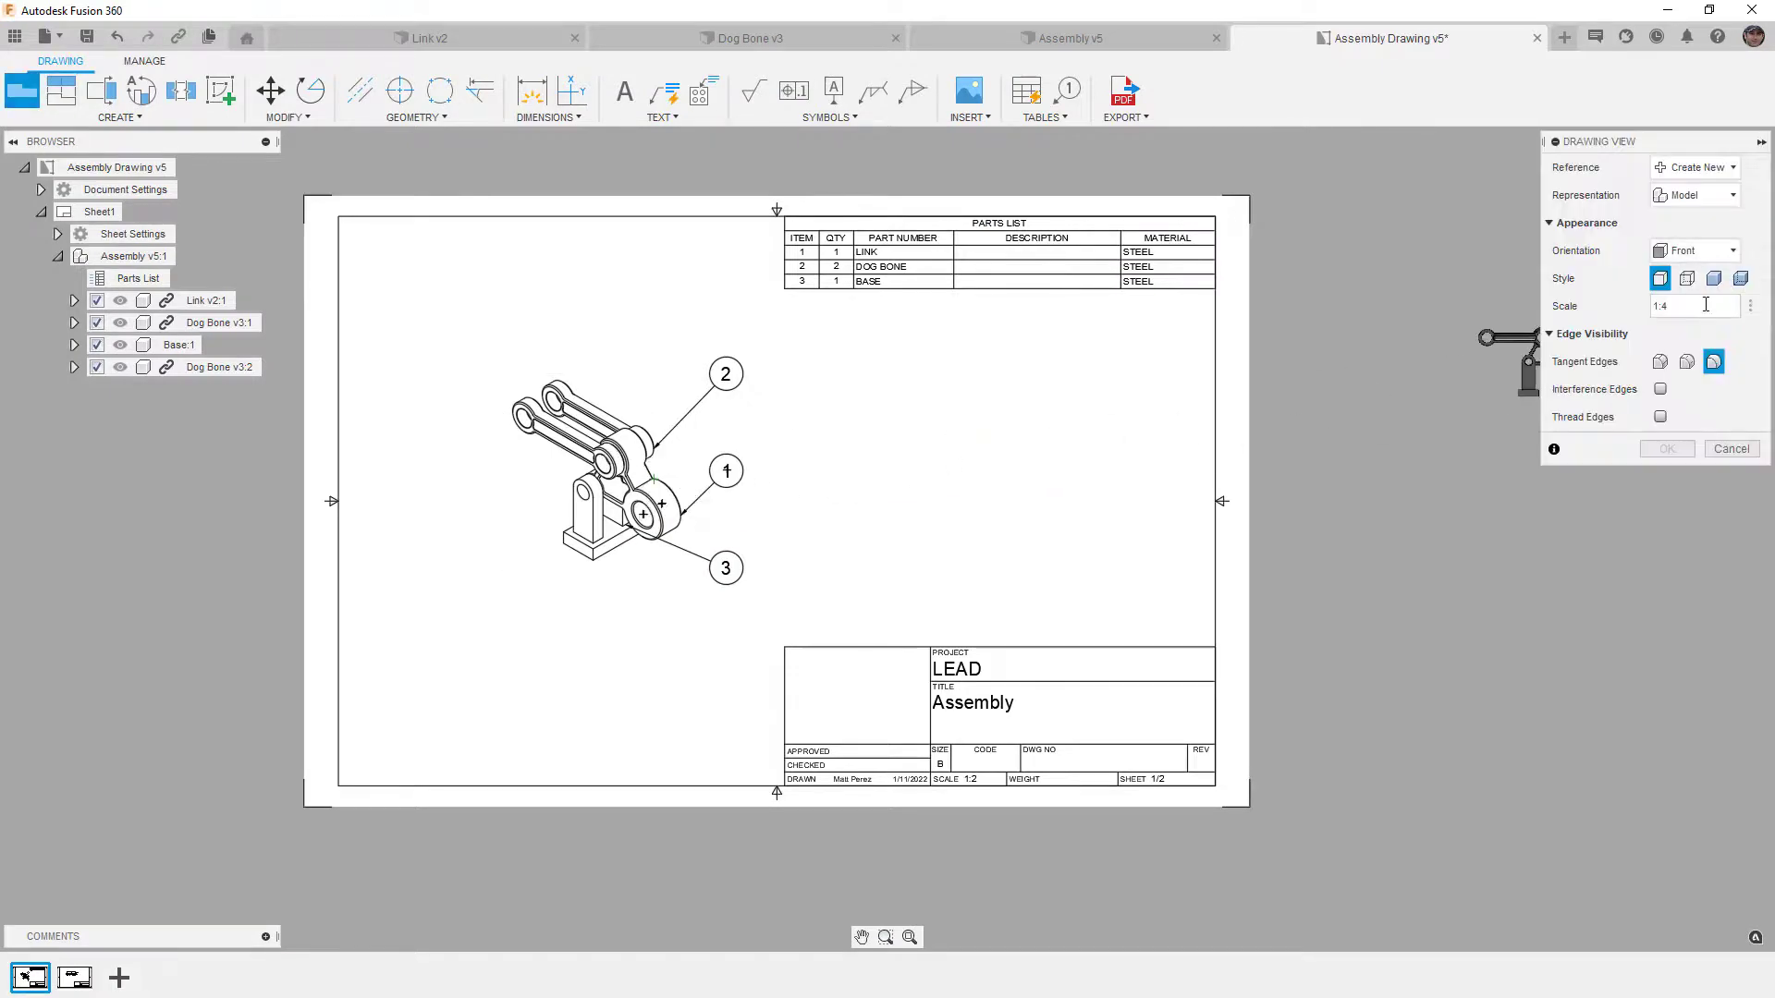
{"action": "left_click", "coordinate": [1750, 311]}
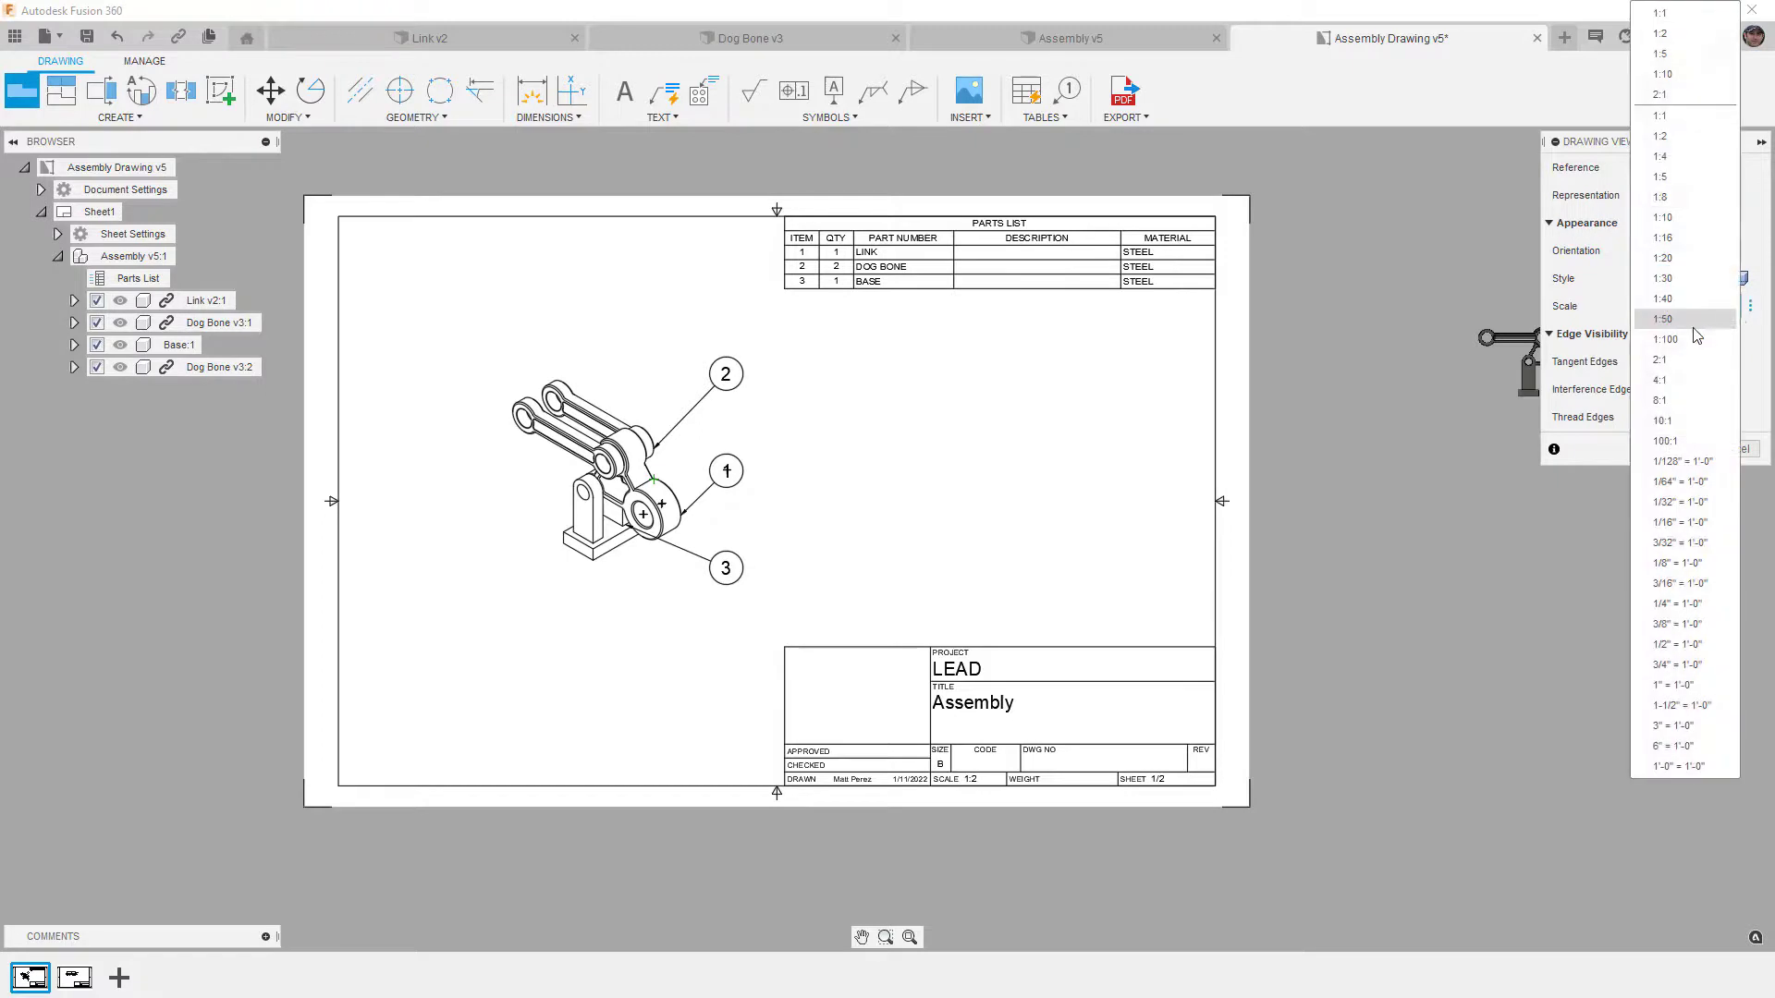
{"action": "left_click", "coordinate": [1685, 144]}
{"action": "left_click", "coordinate": [1006, 459]}
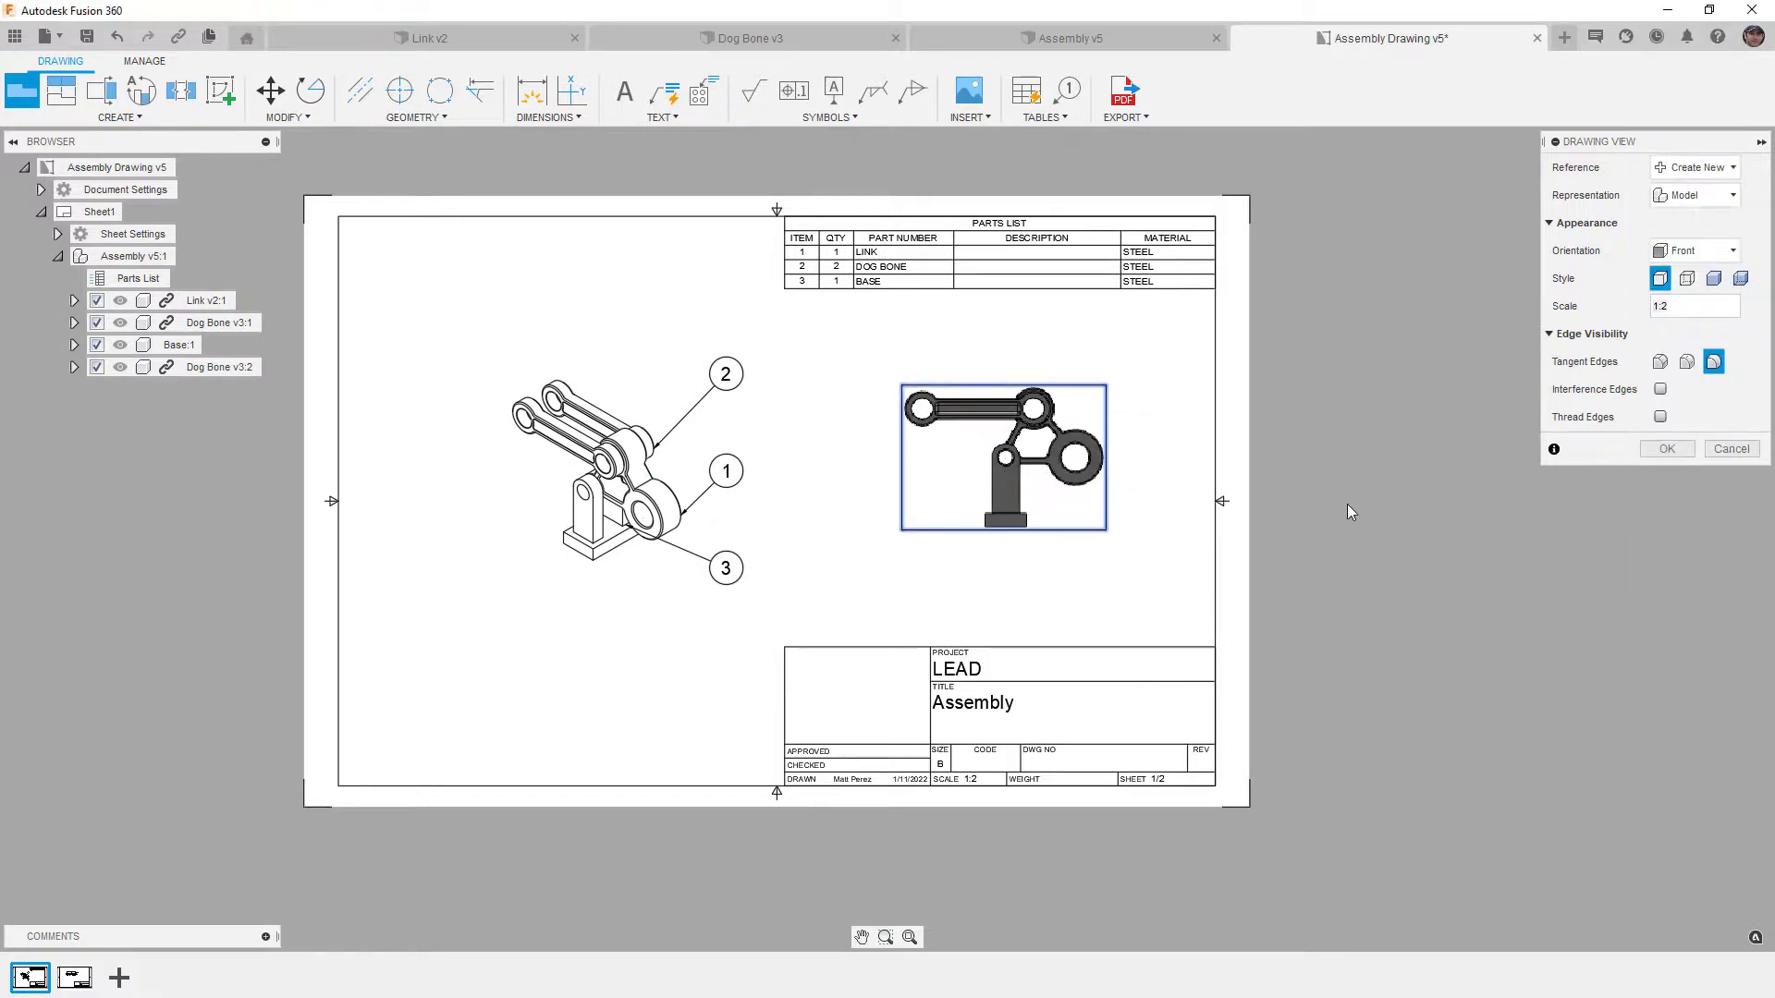
{"action": "left_click", "coordinate": [1666, 448]}
{"action": "key", "text": "ctrl+s"}
{"action": "left_click", "coordinate": [921, 547]}
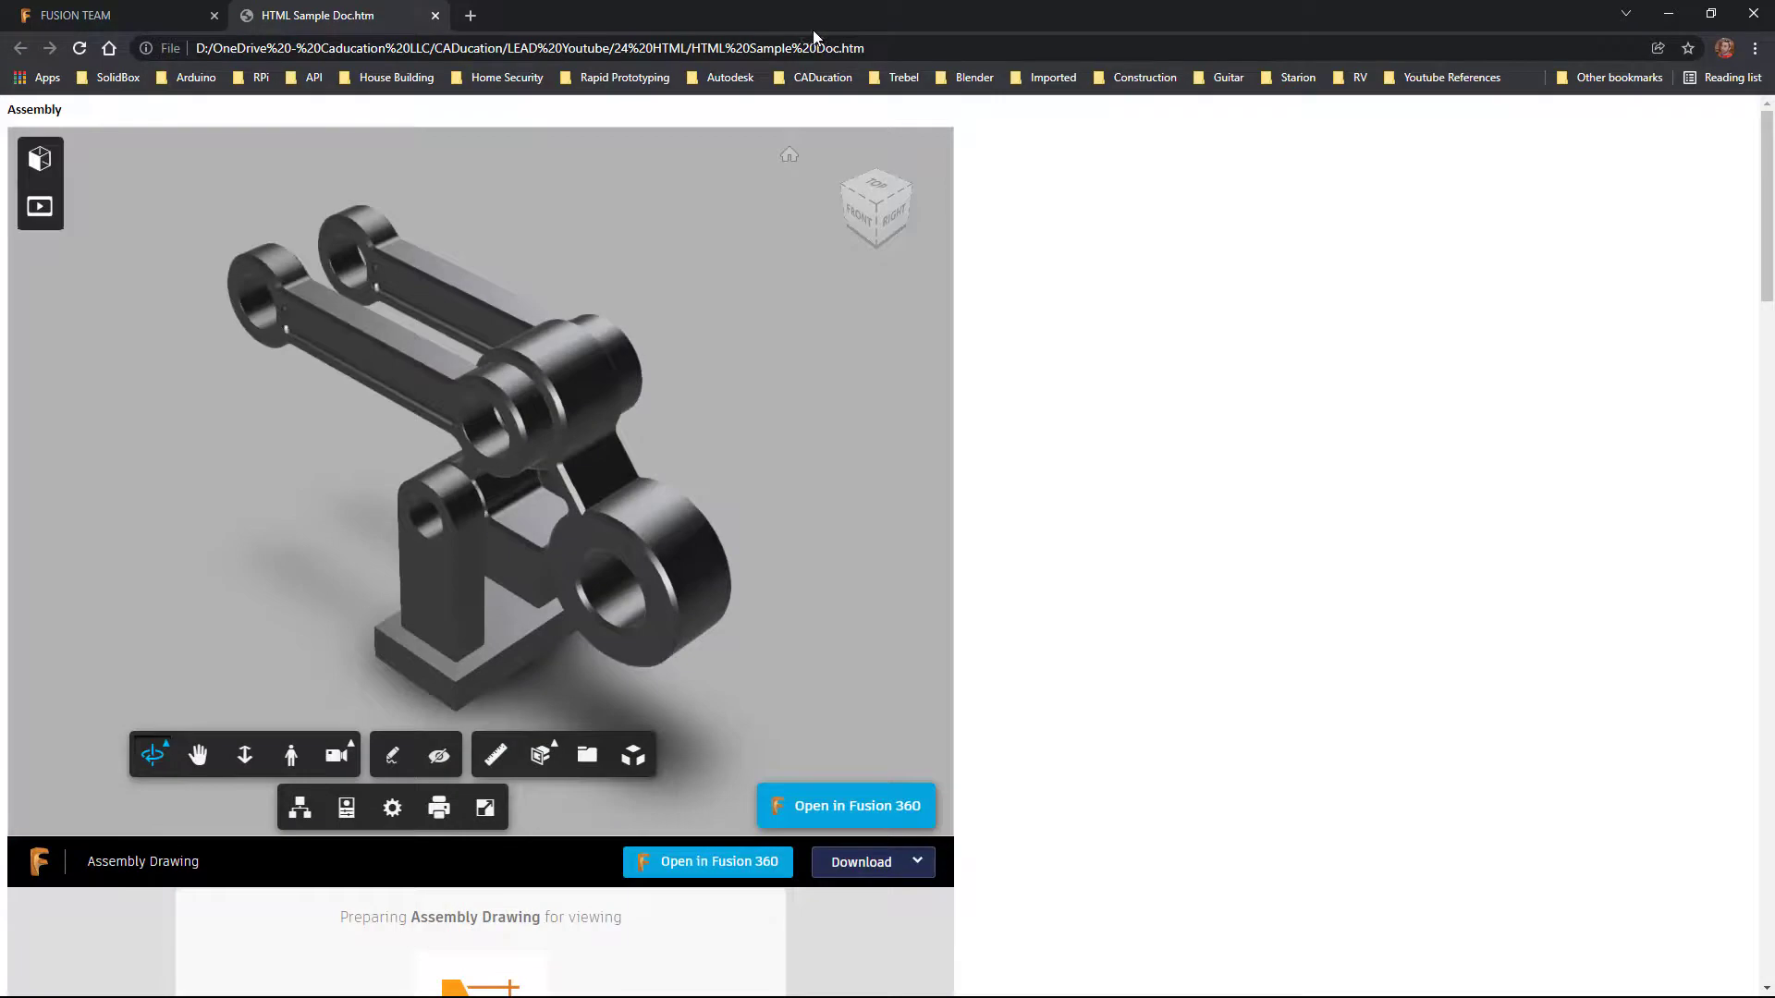
{"action": "key", "text": "F11"}
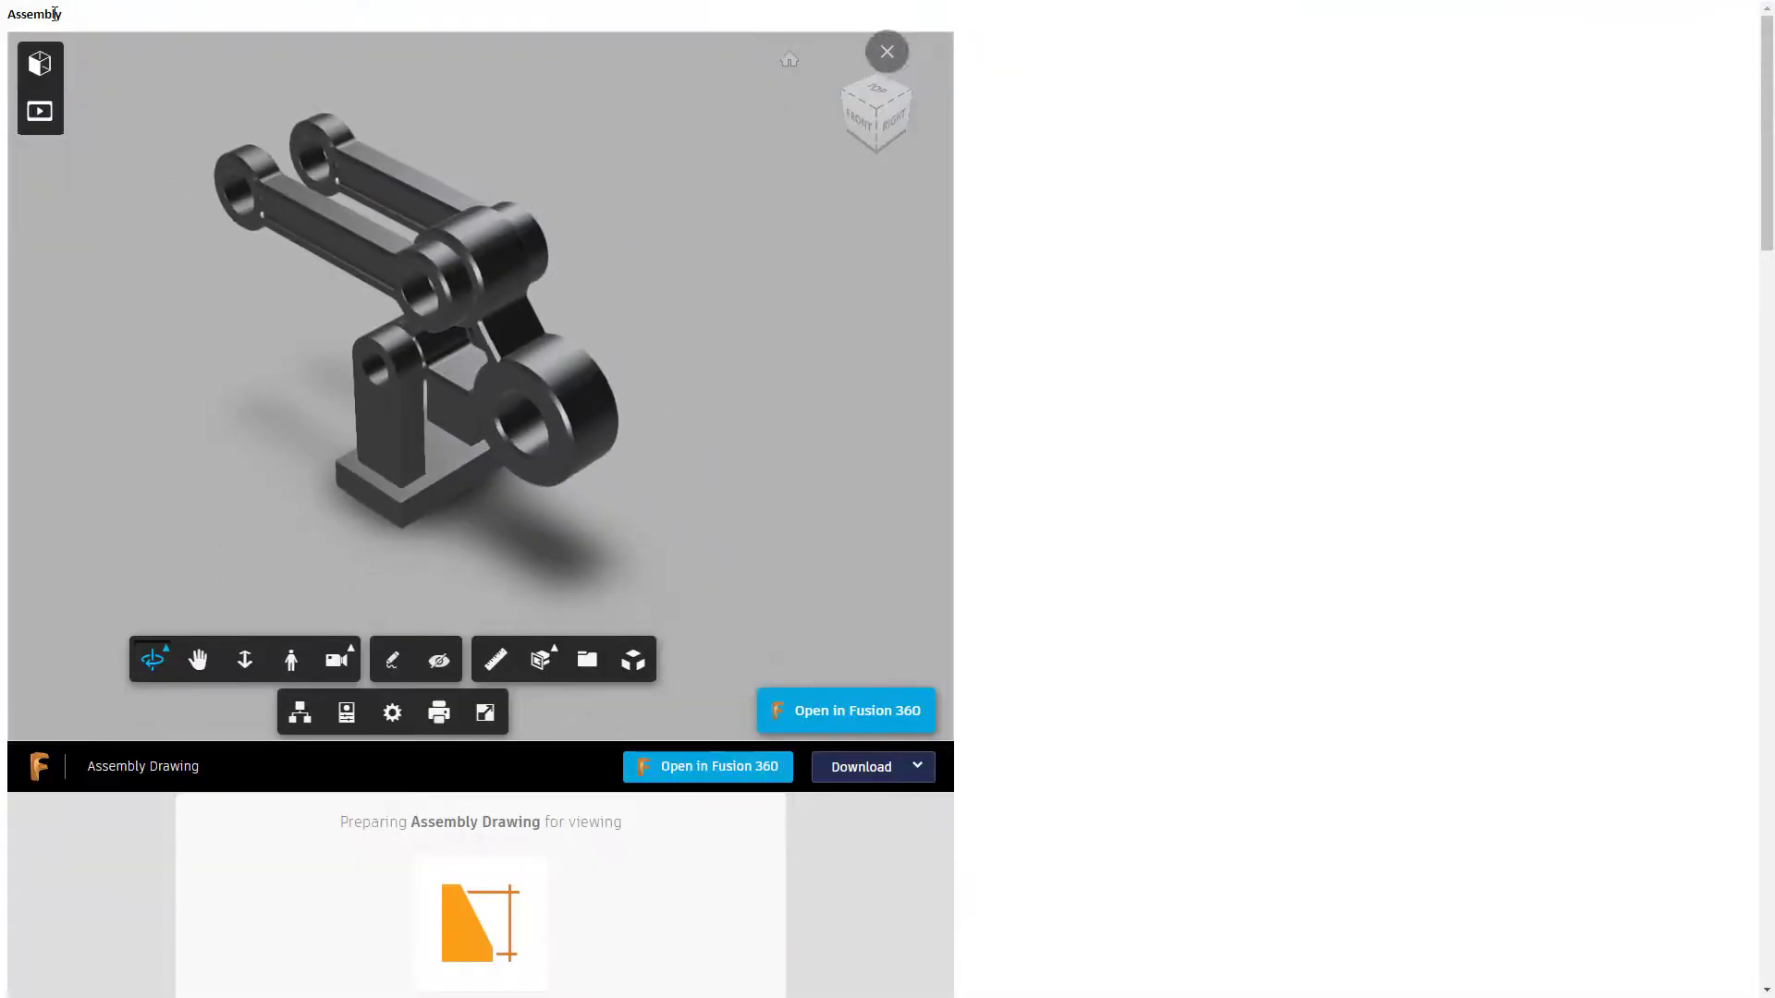
{"action": "left_click_drag", "start_coordinate": [72, 15], "coordinate": [7, 15]}
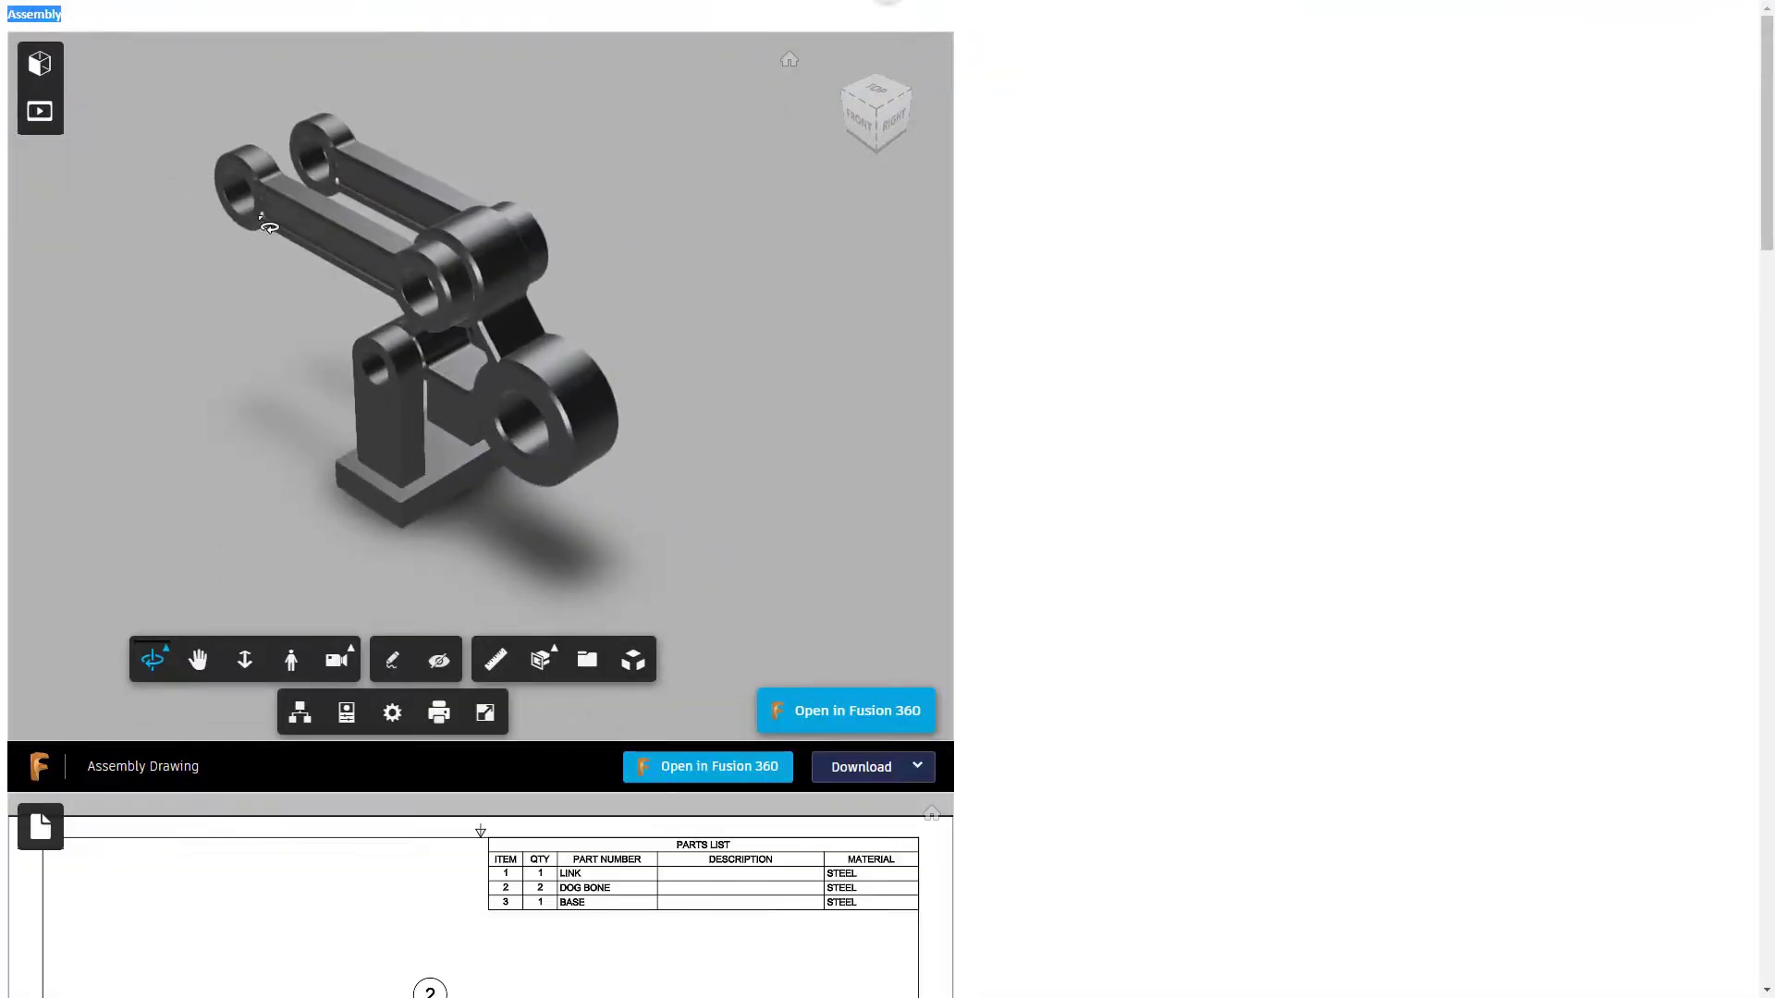
{"action": "left_click_drag", "start_coordinate": [315, 235], "coordinate": [165, 74]}
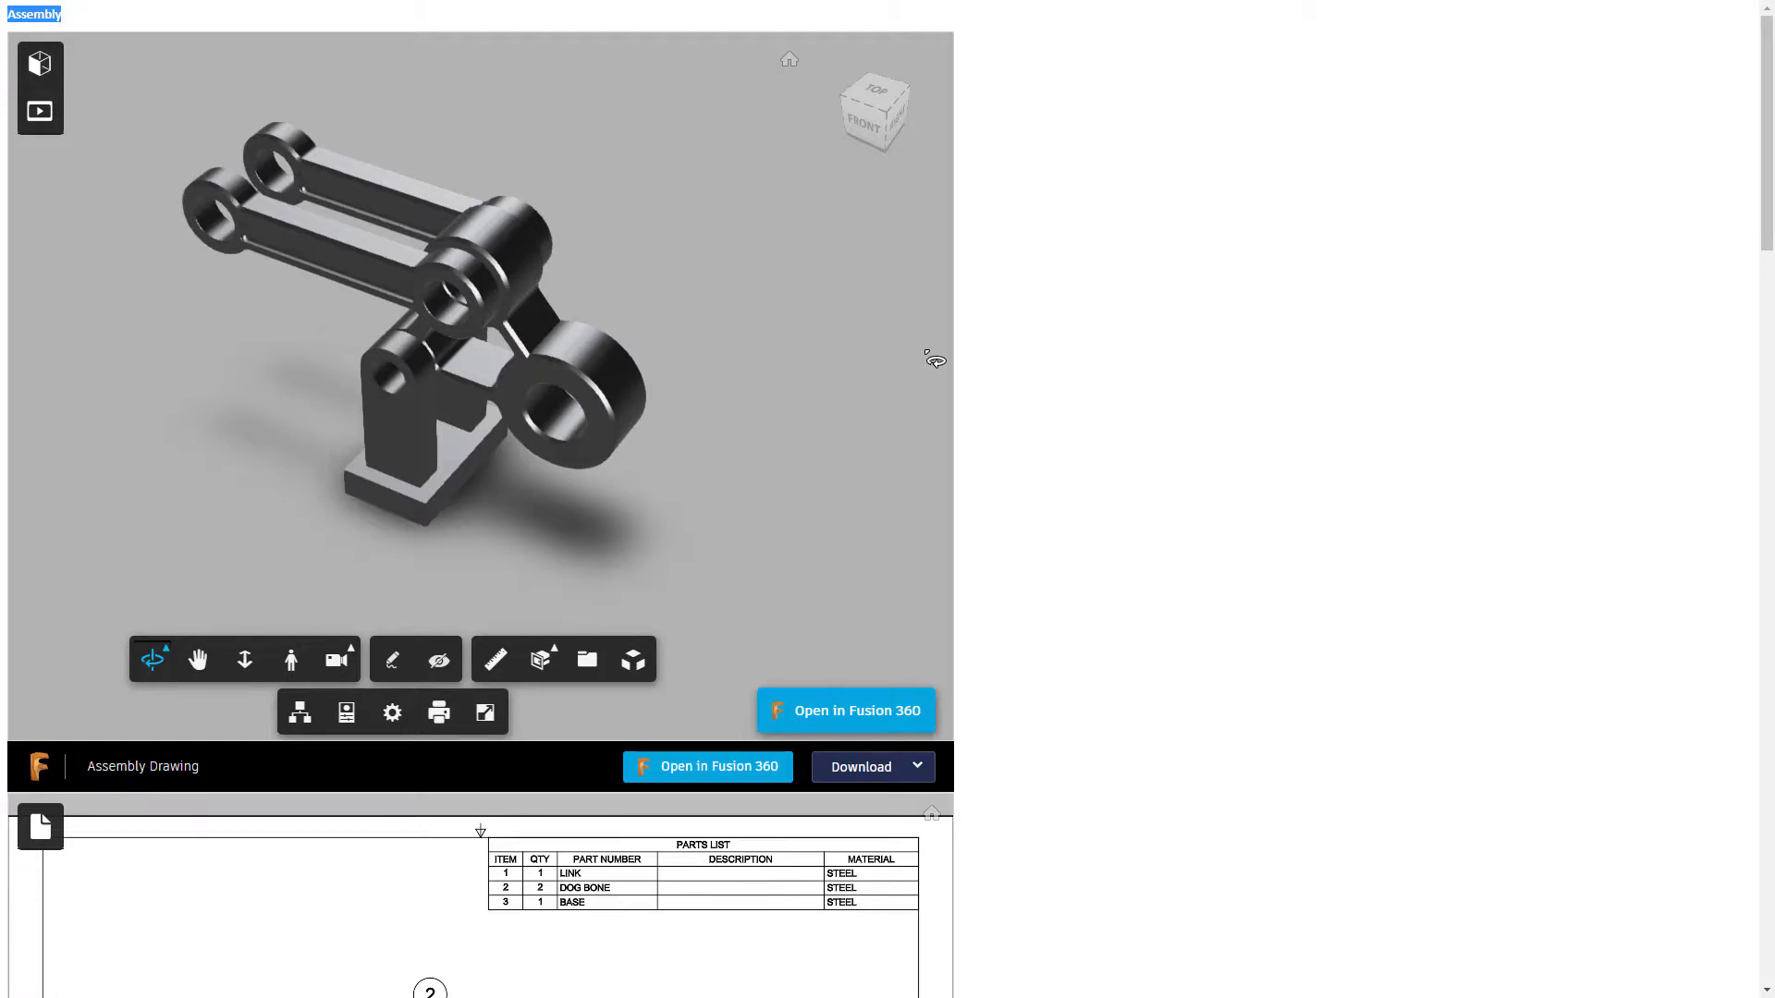
{"action": "scroll", "coordinate": [1118, 491], "scroll_direction": "down", "scroll_amount": 6}
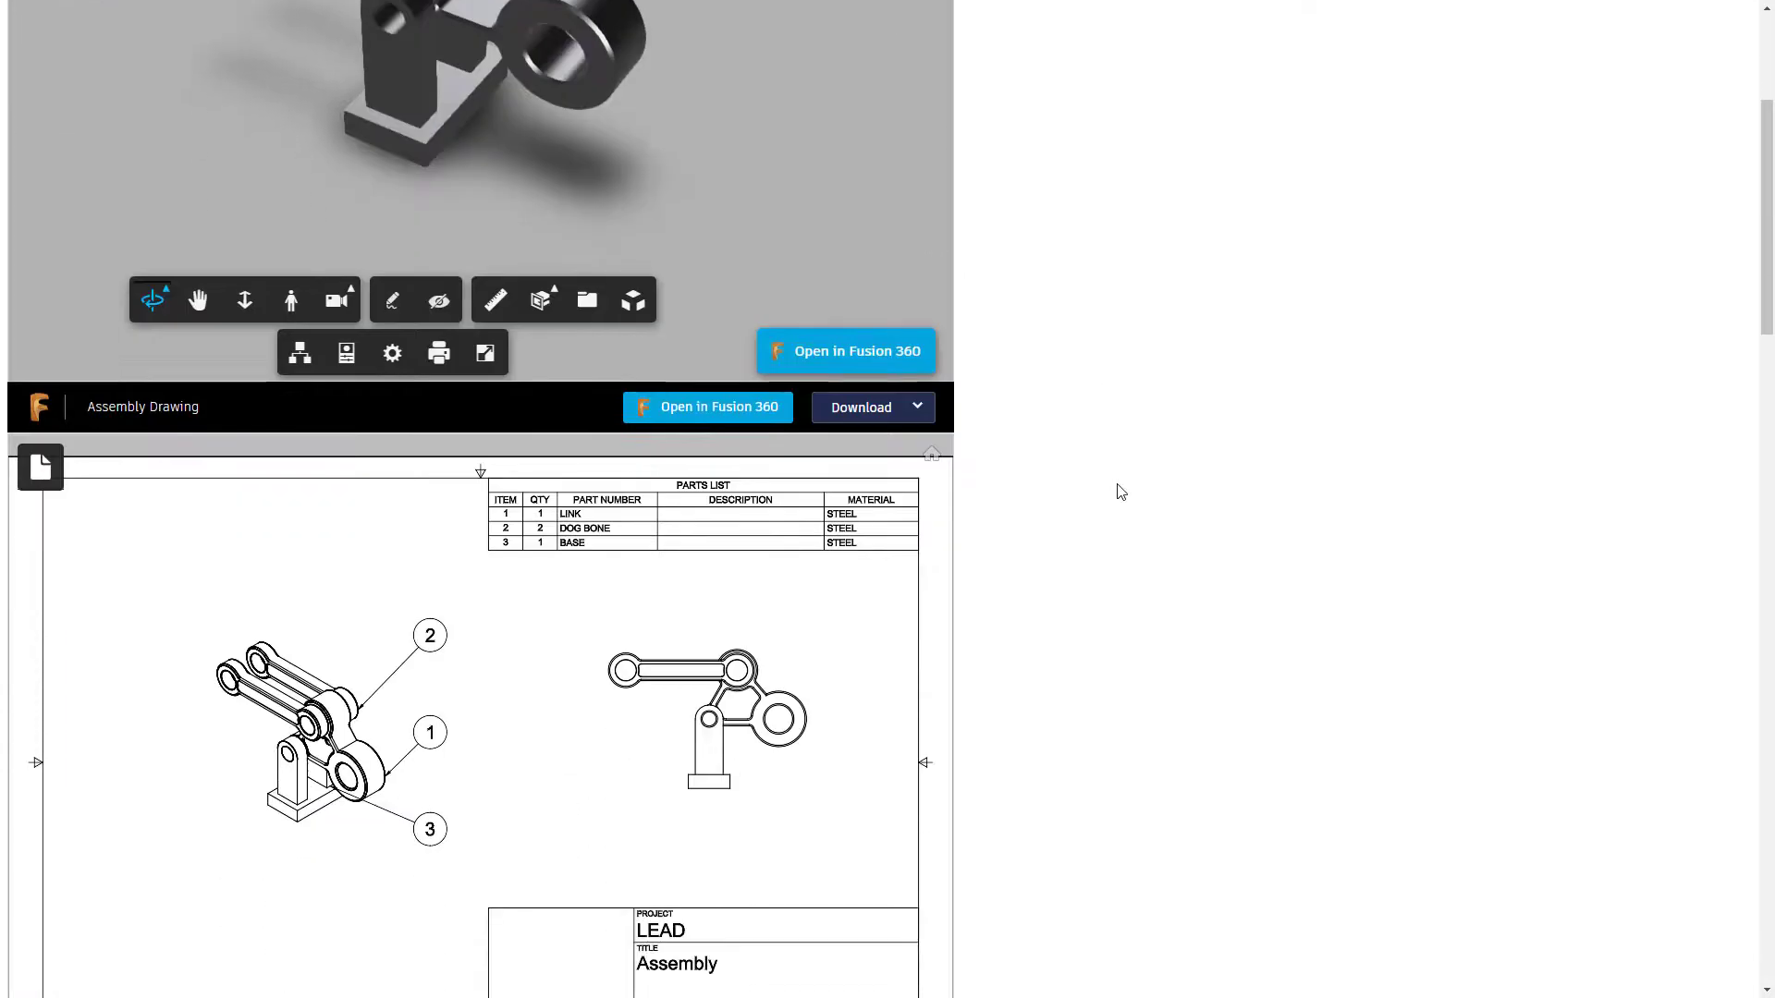
{"action": "scroll", "coordinate": [1114, 495], "scroll_direction": "down", "scroll_amount": 1}
{"action": "left_click_drag", "start_coordinate": [648, 448], "coordinate": [631, 409]}
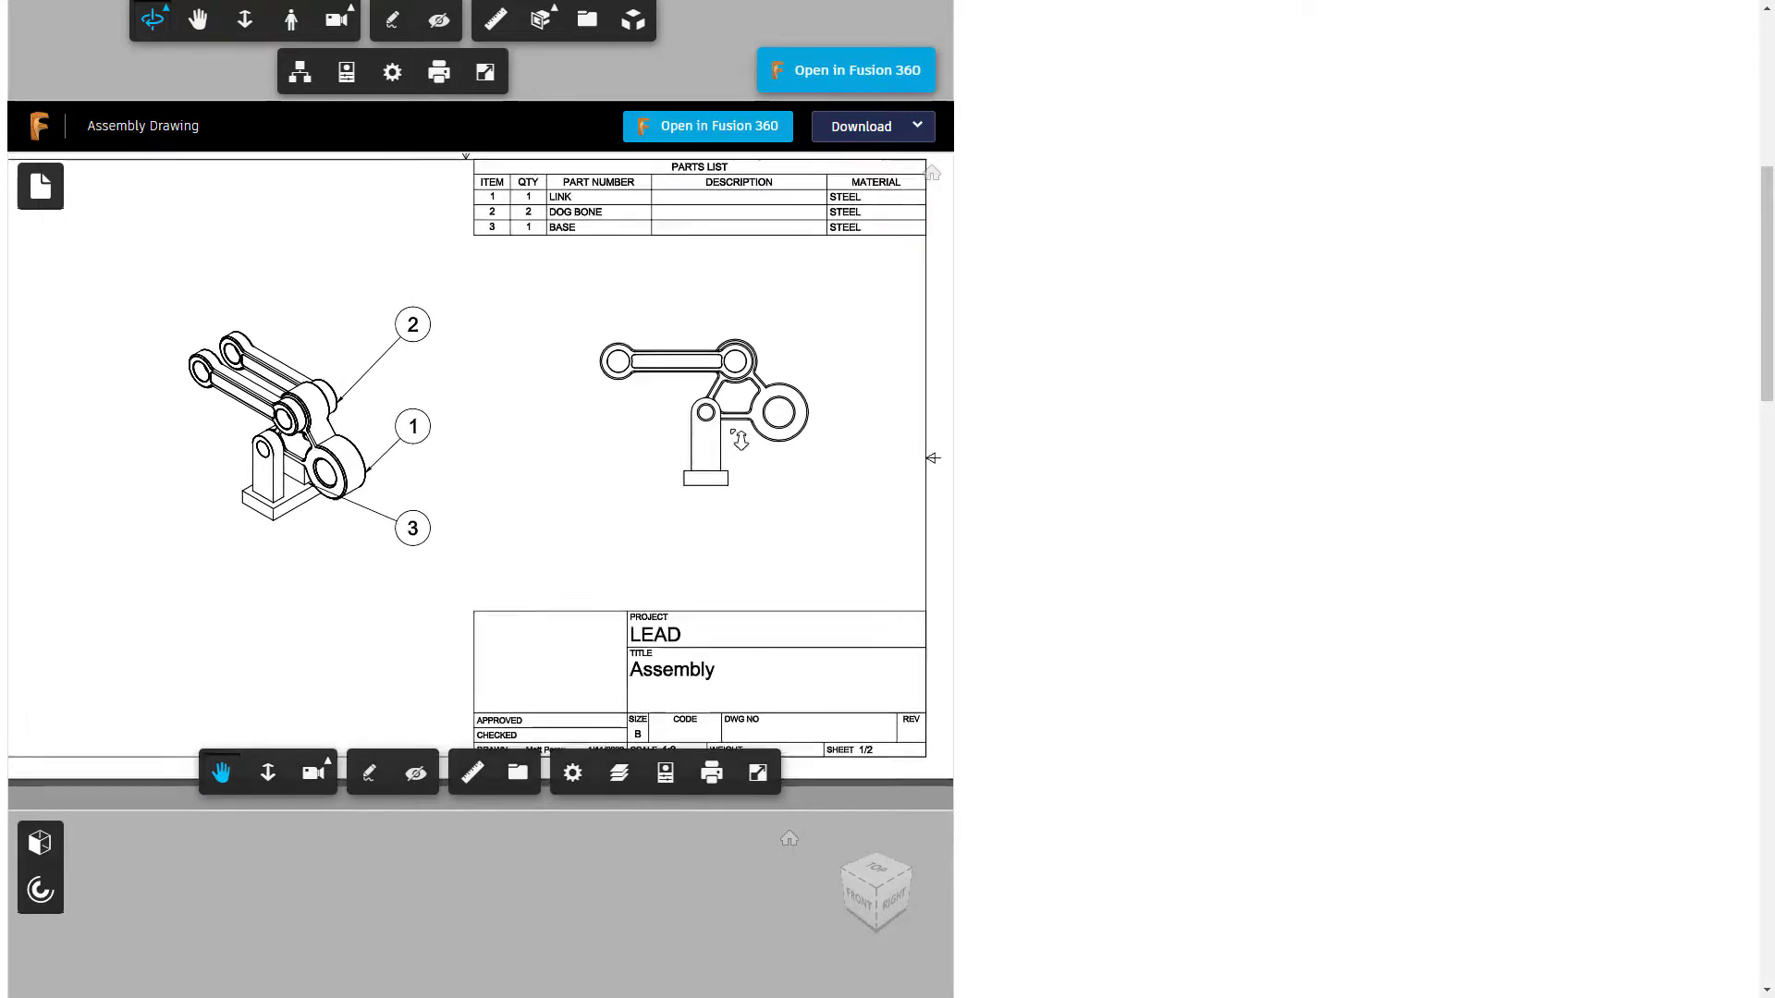
{"action": "scroll", "coordinate": [1189, 441], "scroll_direction": "down", "scroll_amount": 4}
{"action": "scroll", "coordinate": [1189, 441], "scroll_direction": "down", "scroll_amount": 2}
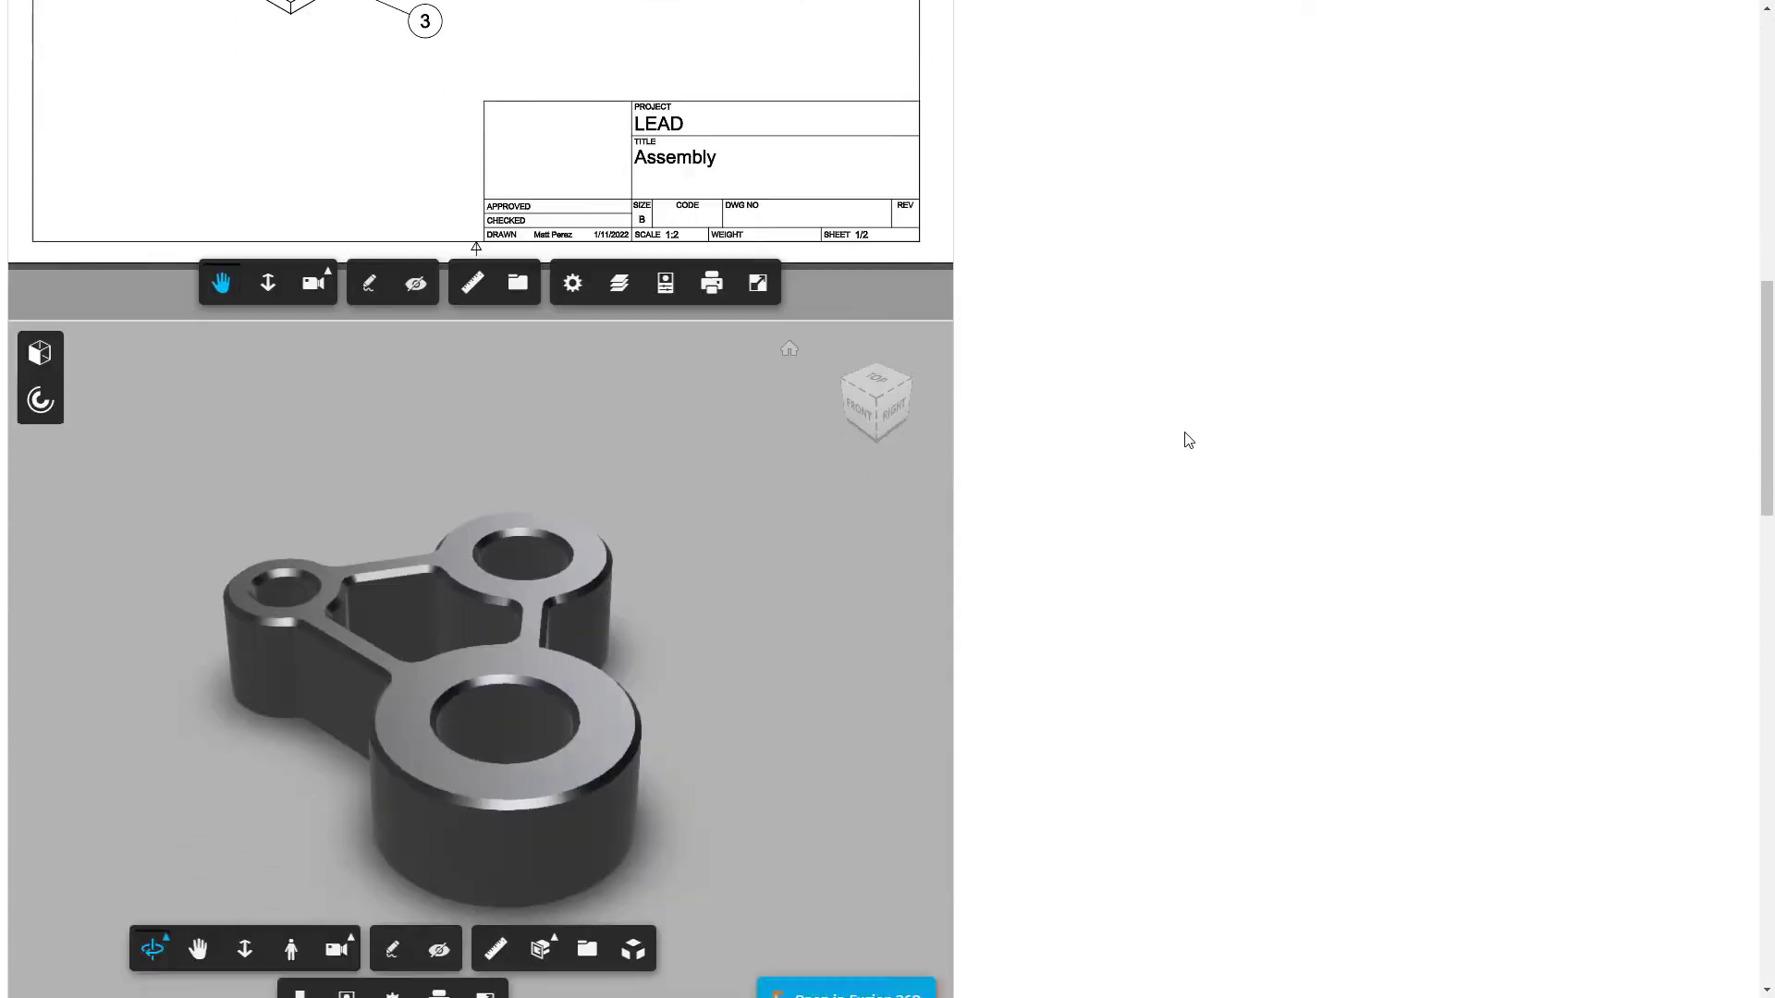
{"action": "scroll", "coordinate": [1185, 440], "scroll_direction": "up", "scroll_amount": 6}
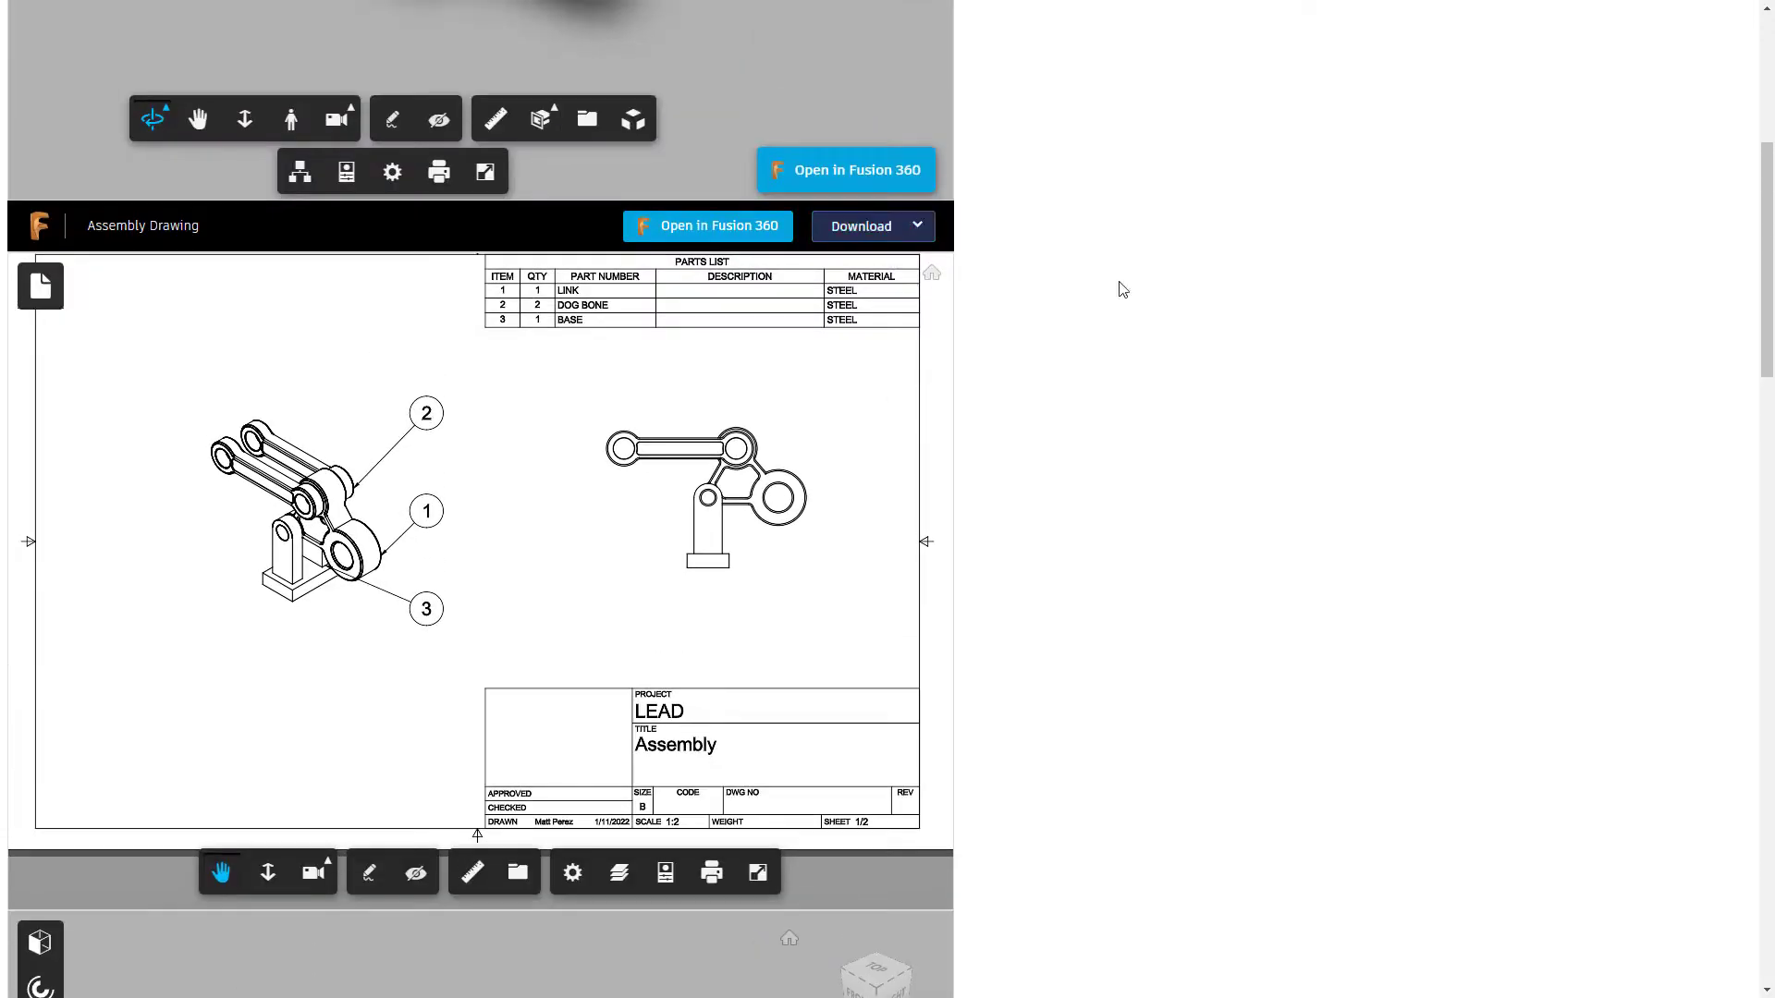
{"action": "key", "text": "F11"}
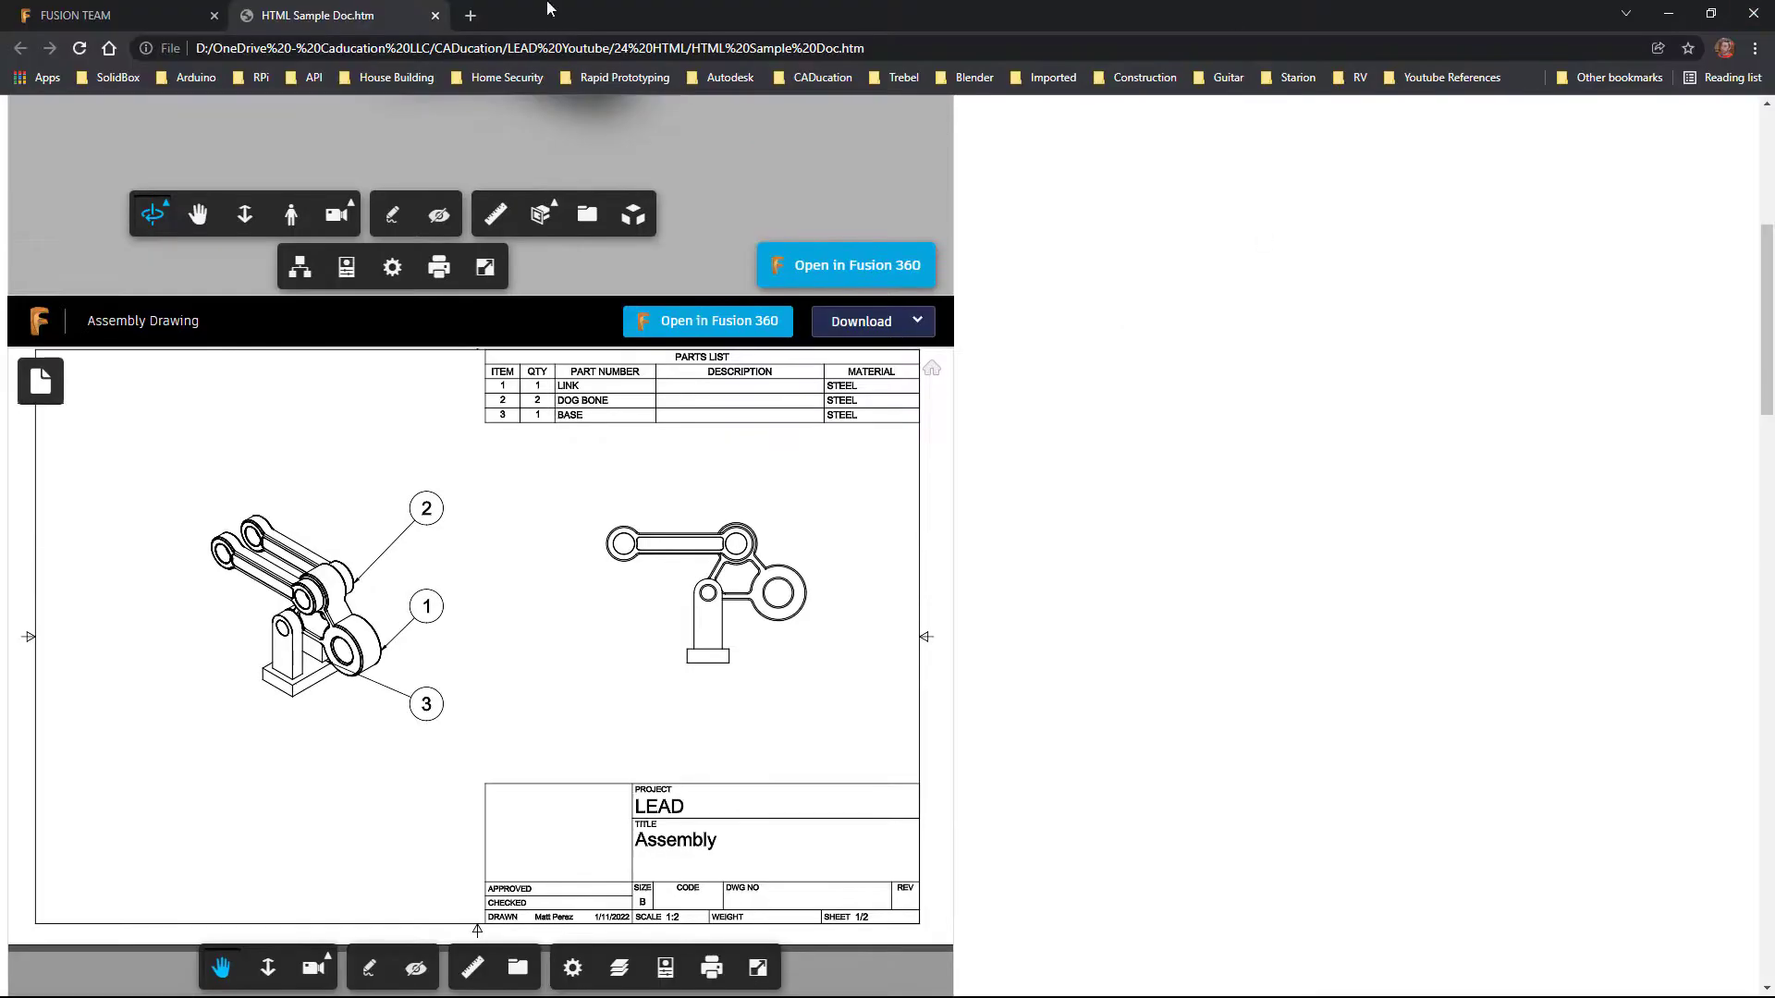
Close the HTML tab and switch off 'Allow viewers to download' in Assembly Drawing's share settings.
{"action": "left_click", "coordinate": [434, 16]}
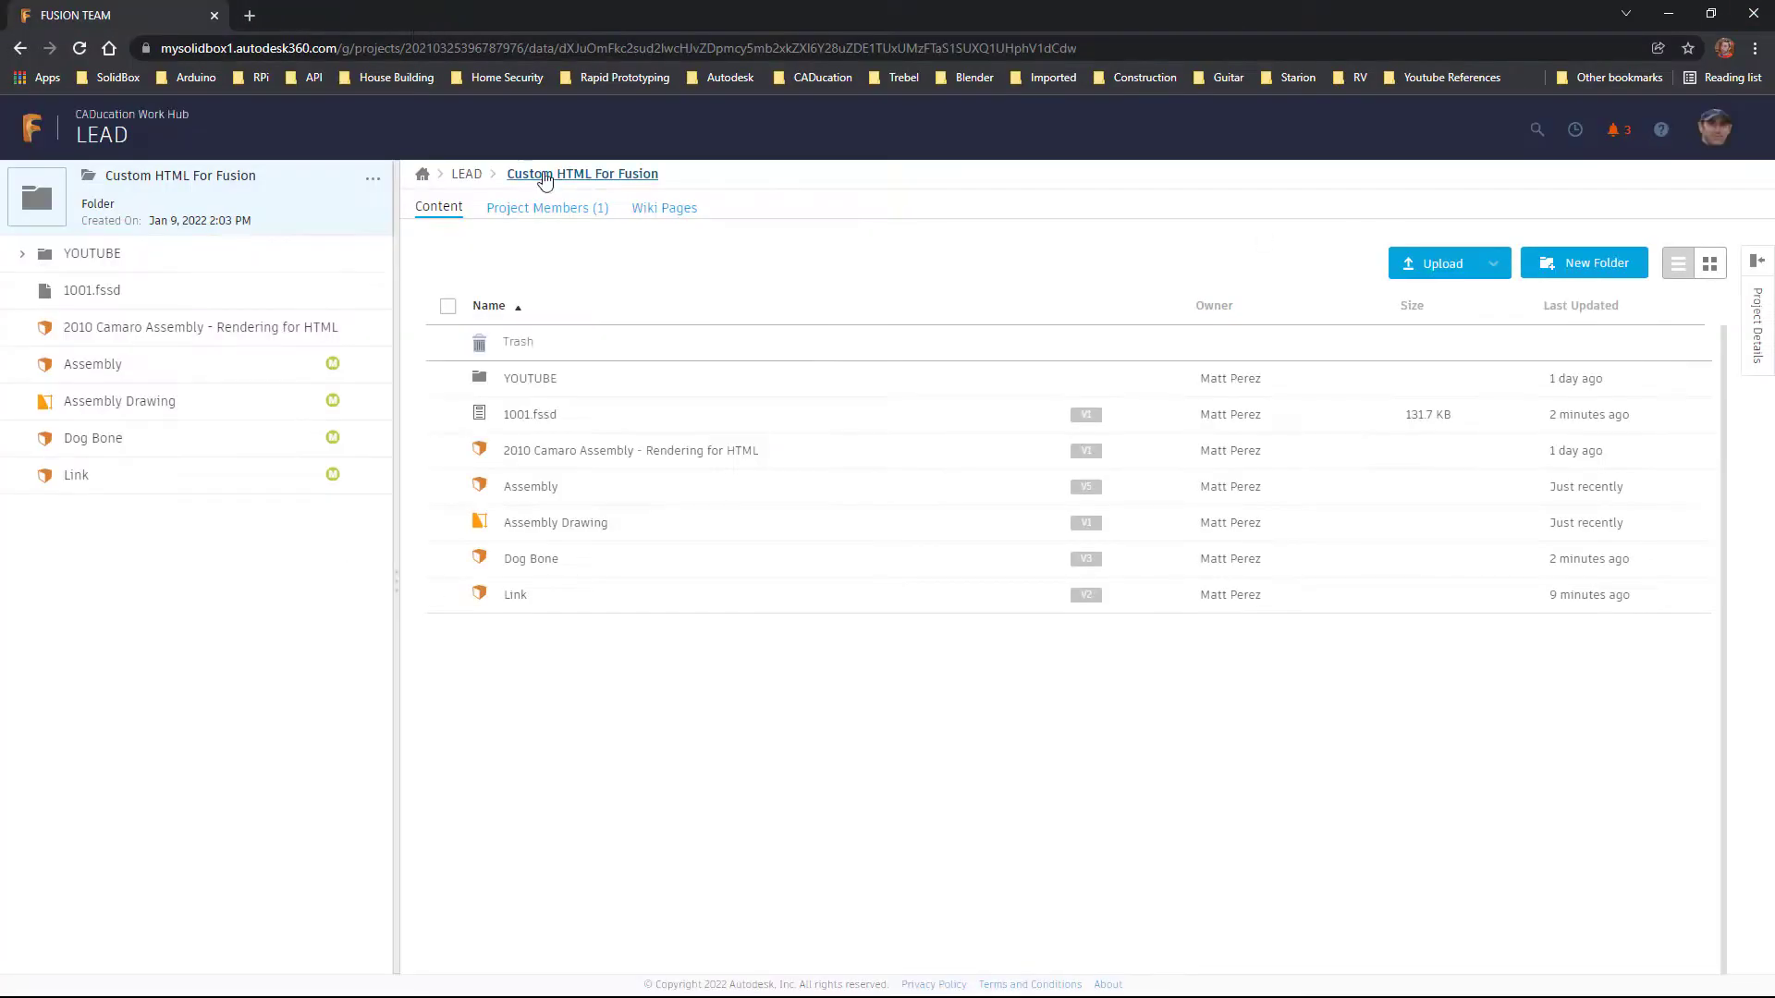
{"action": "mouse_move", "coordinate": [499, 531]}
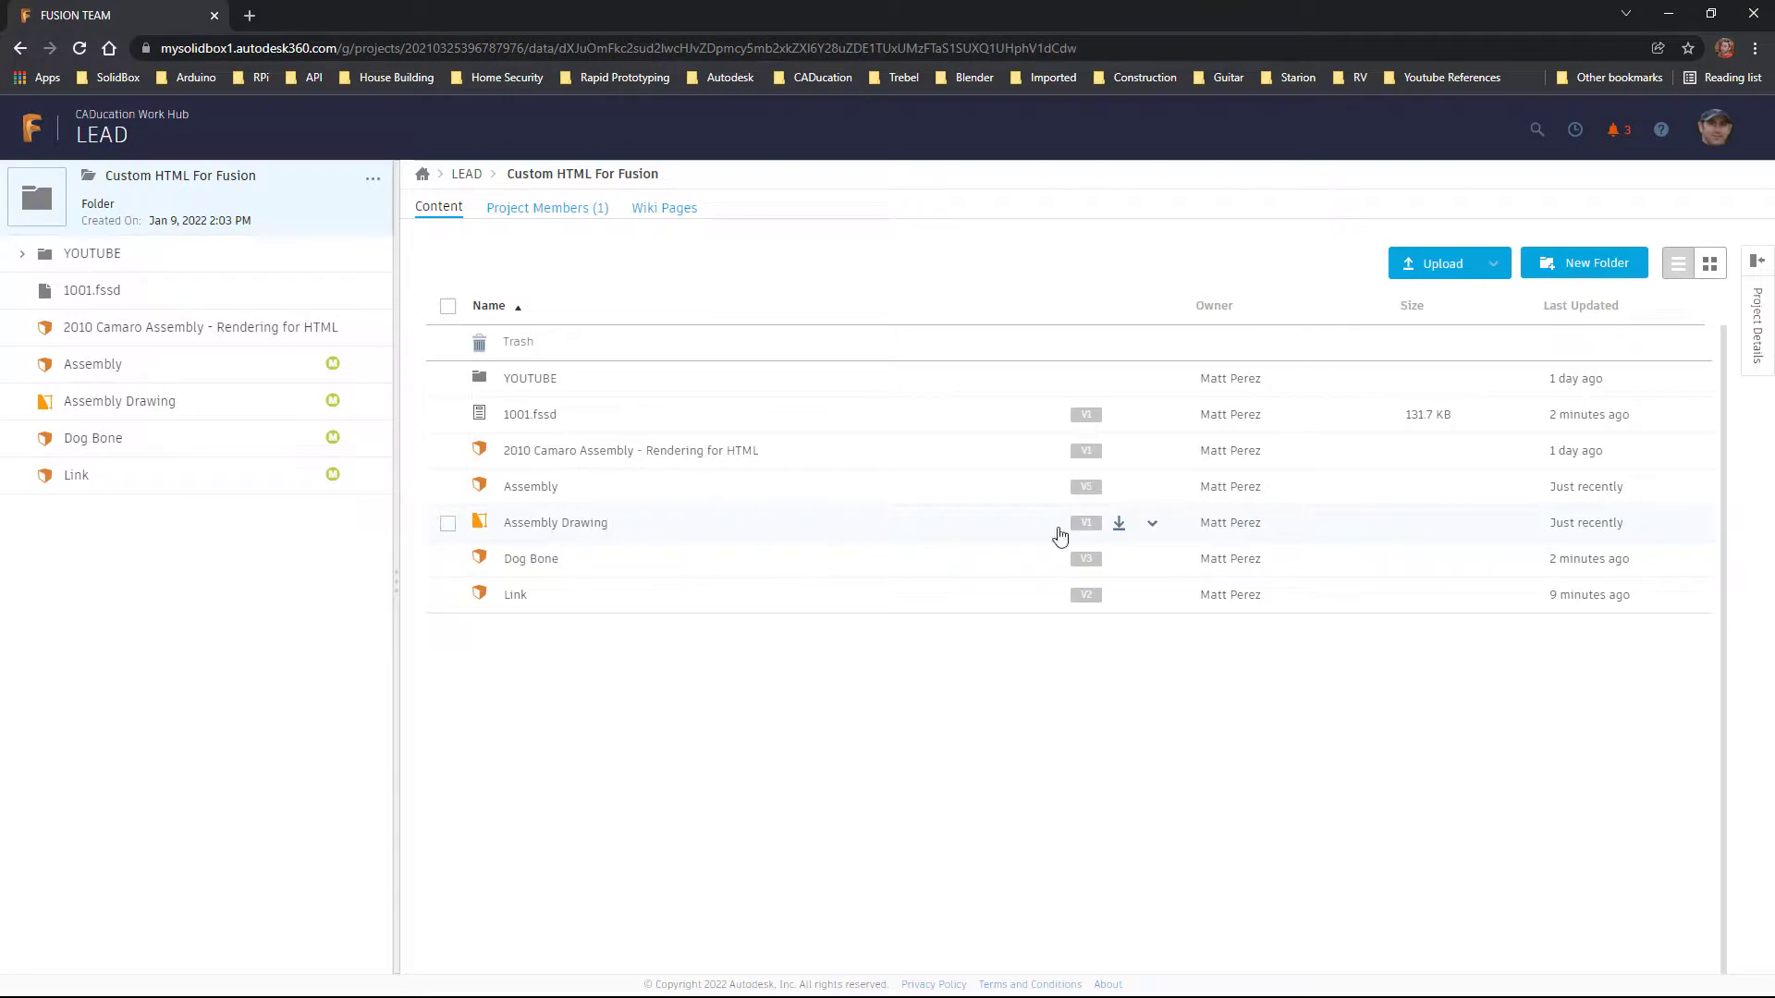
{"action": "left_click", "coordinate": [1152, 529]}
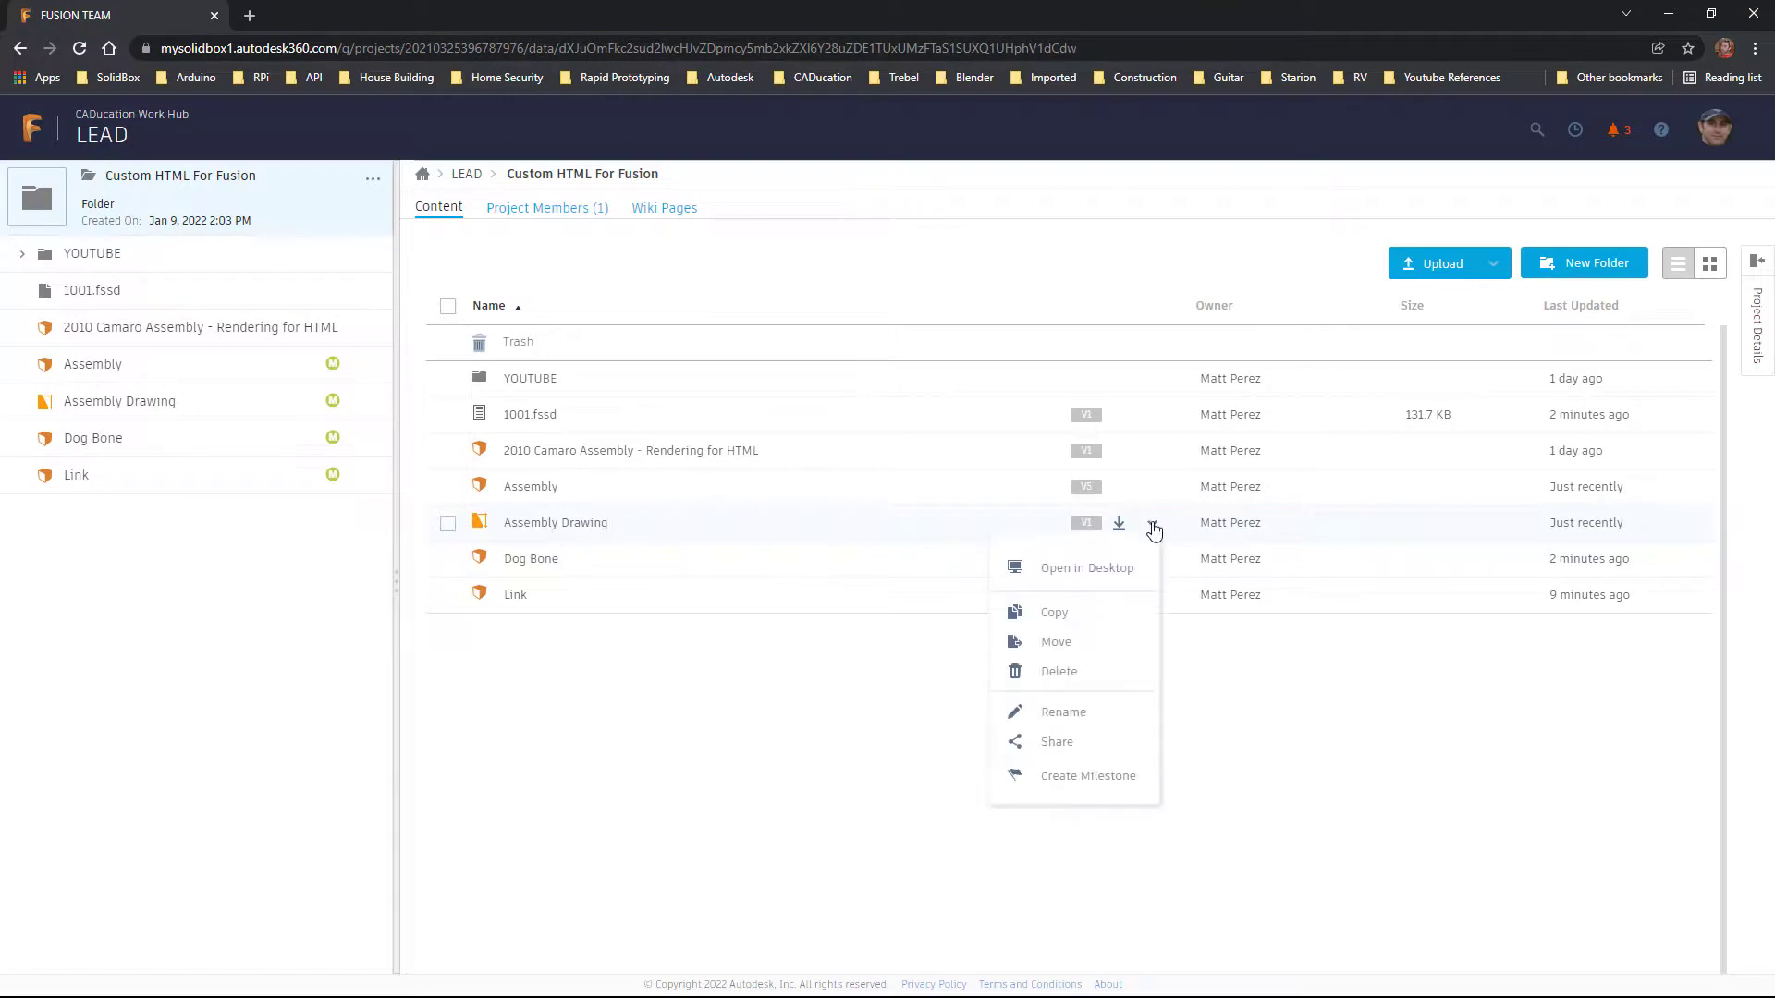
{"action": "left_click", "coordinate": [1079, 739]}
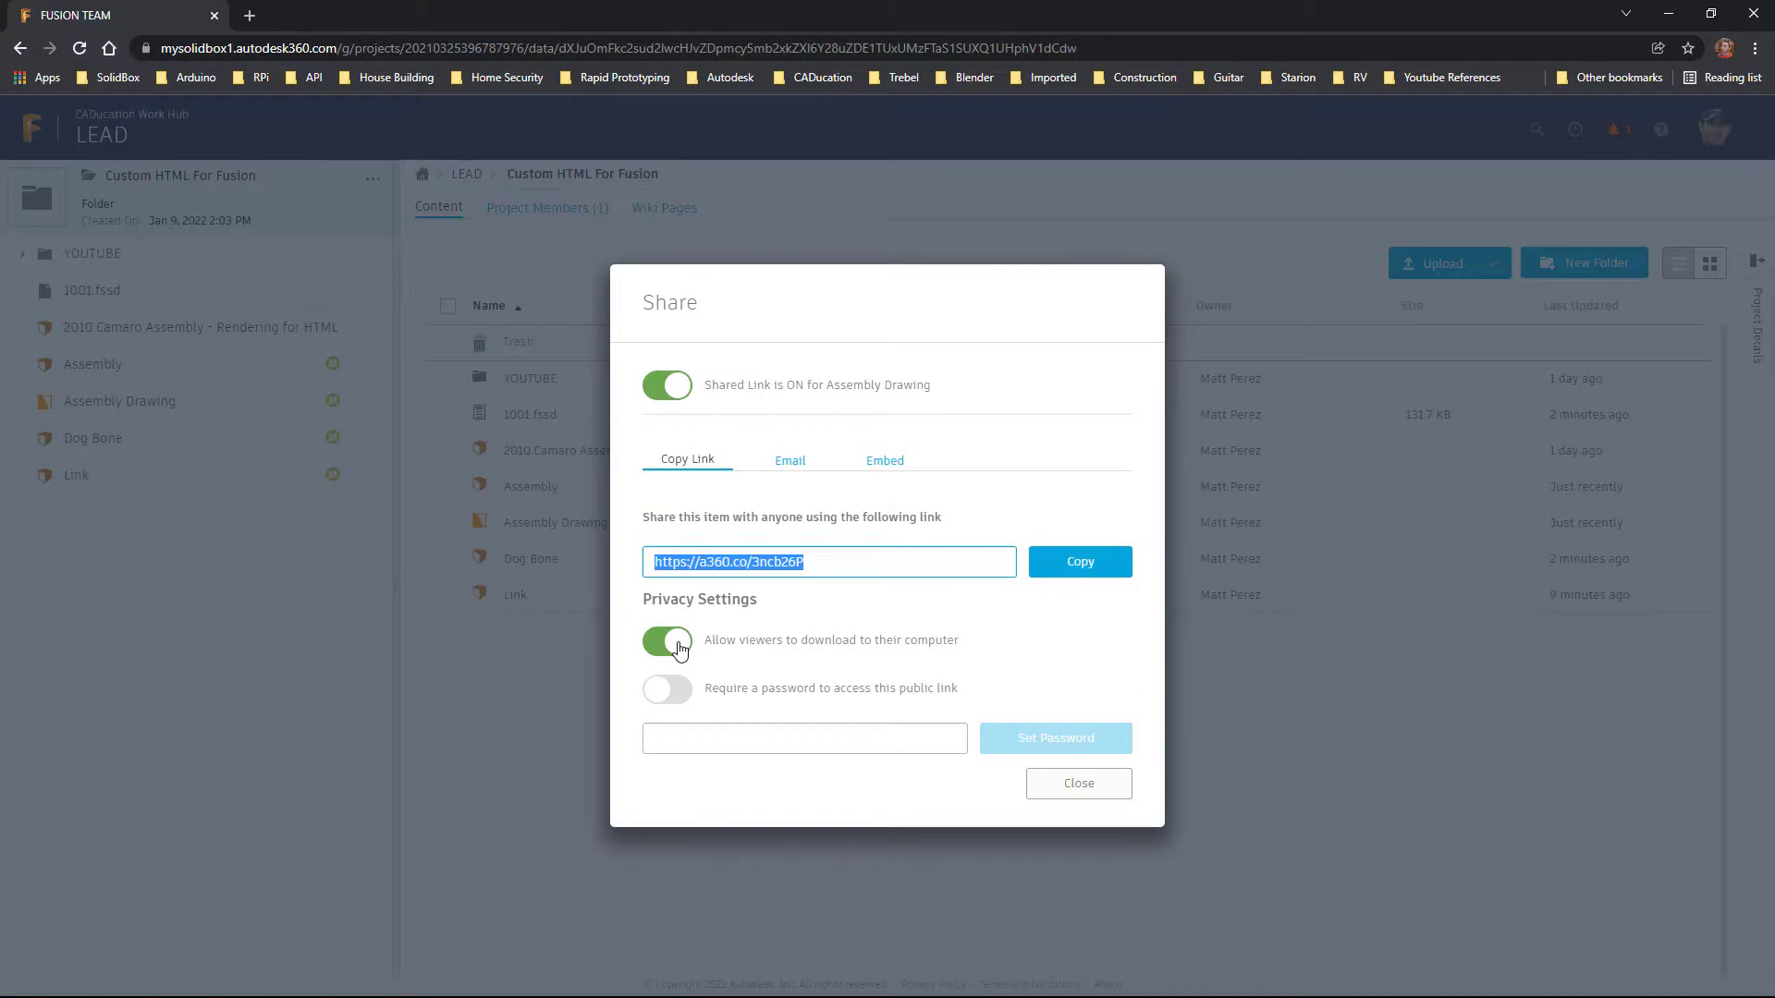
{"action": "left_click", "coordinate": [680, 647]}
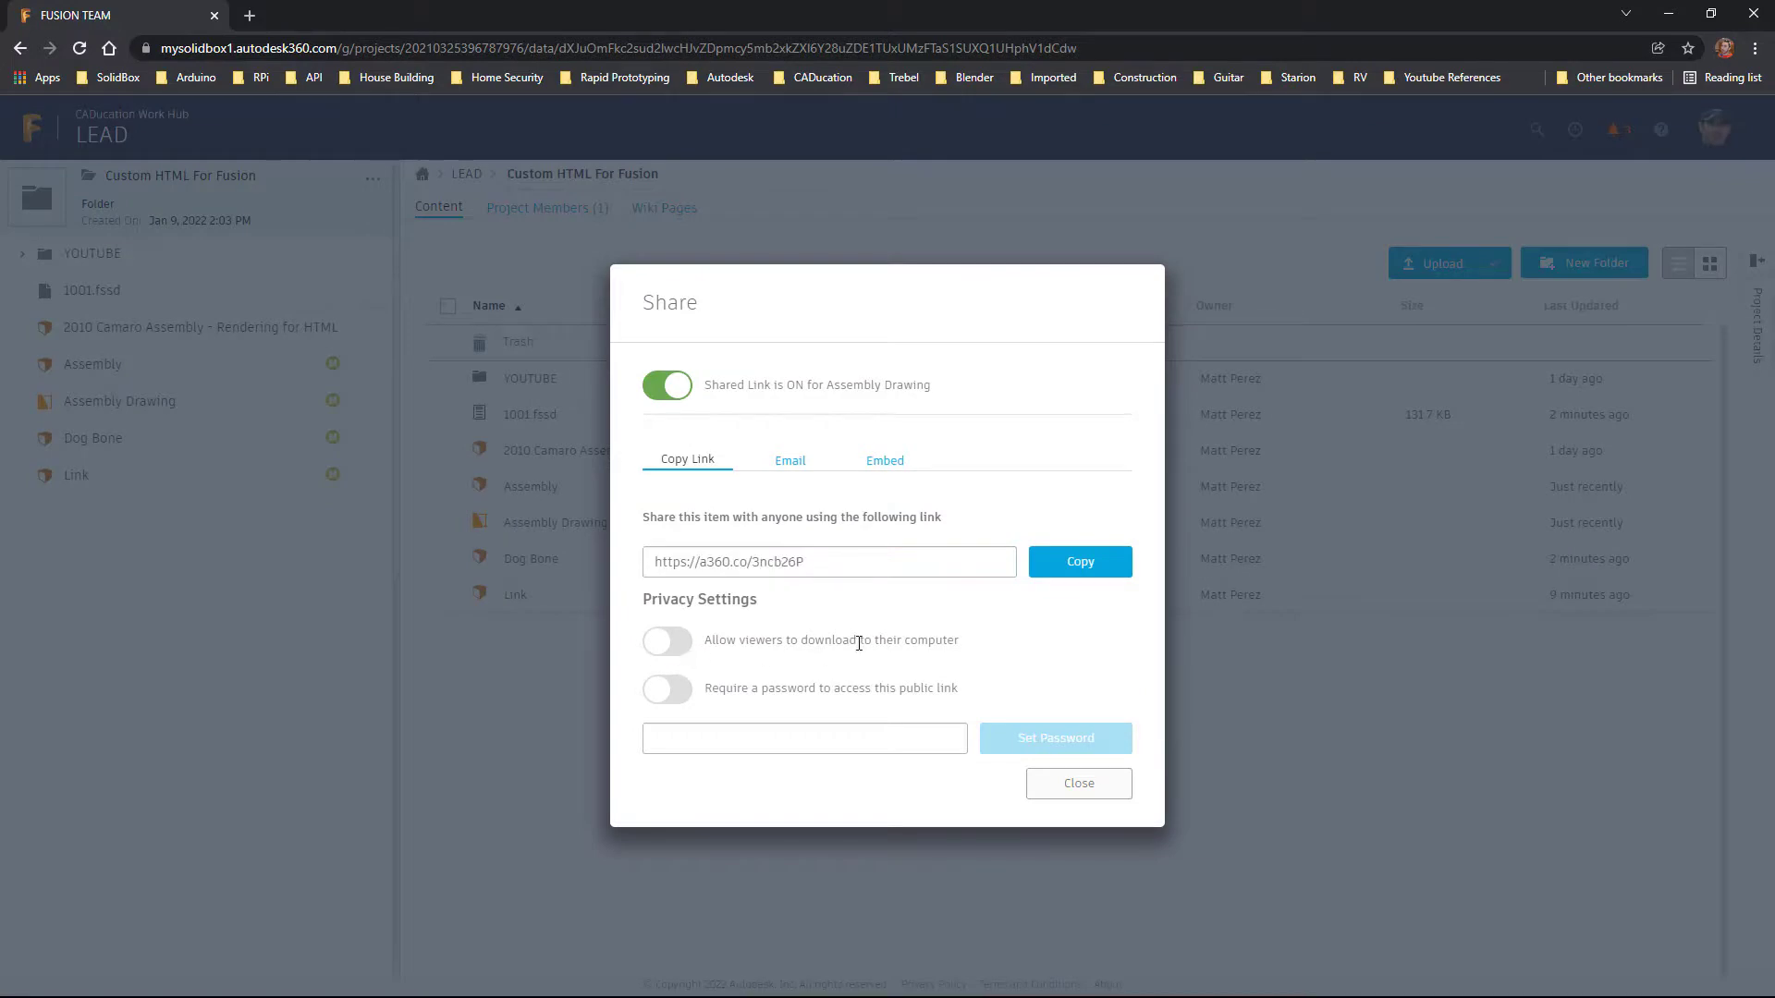
{"action": "left_click", "coordinate": [1080, 784]}
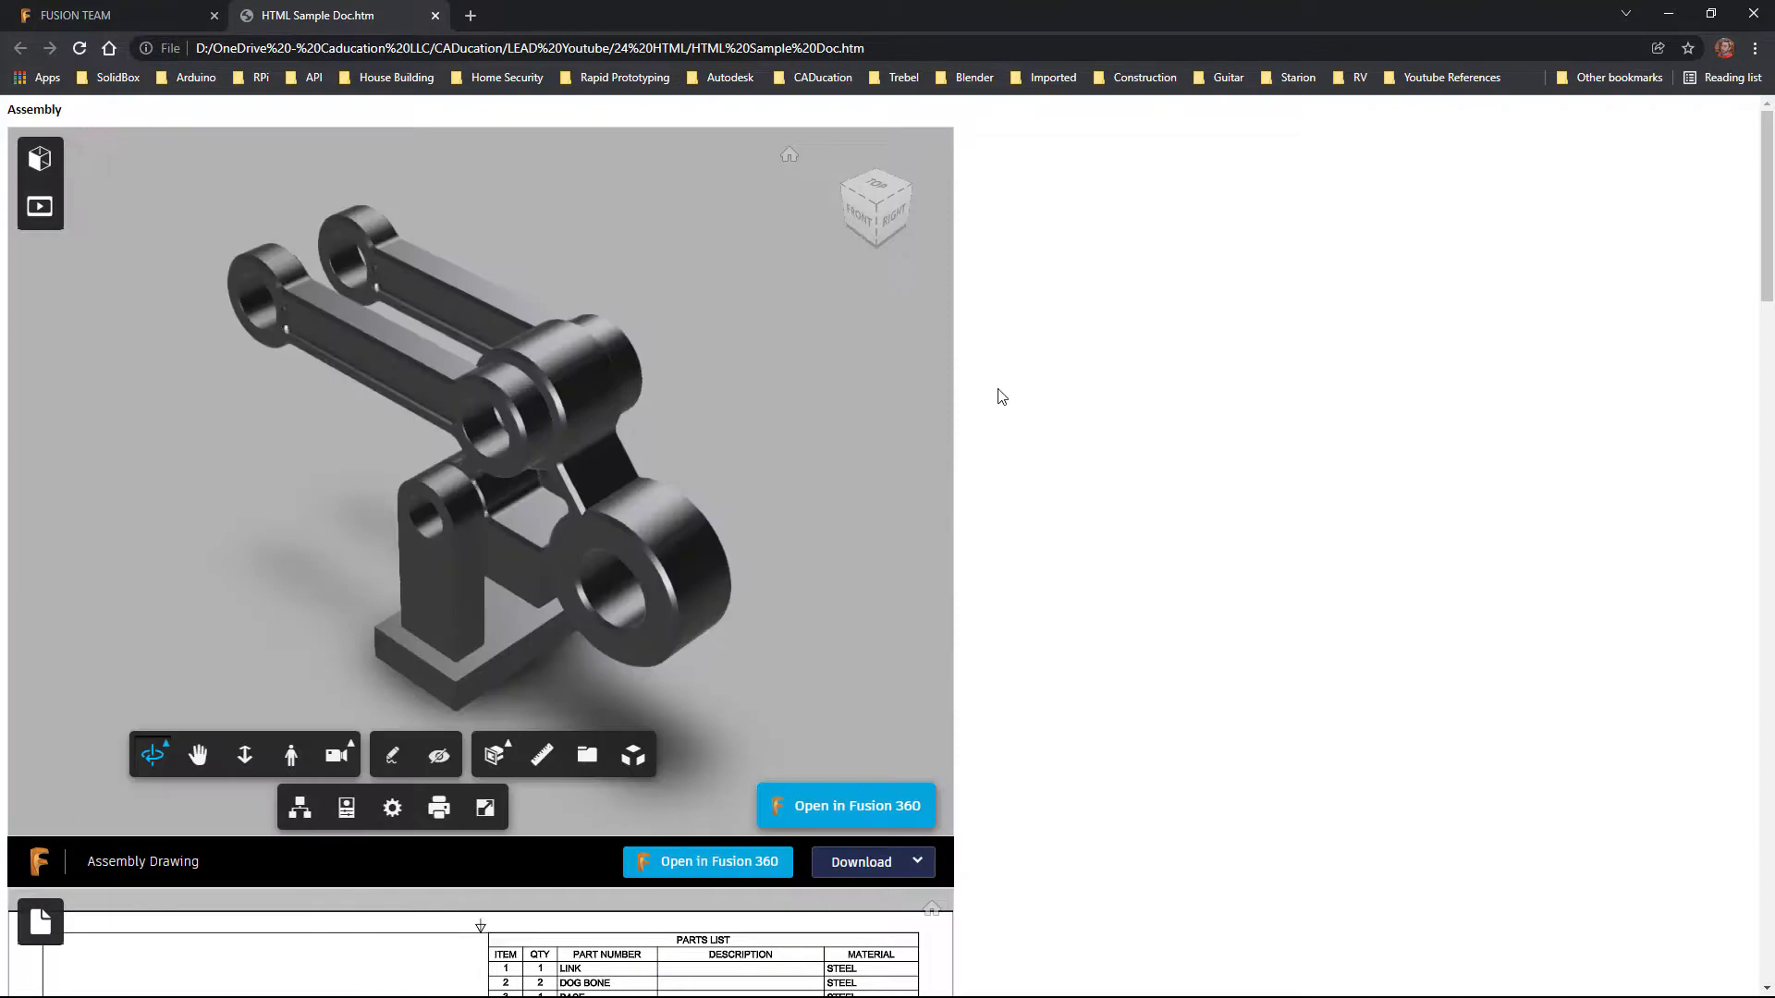
Scroll to the embedded Assembly Drawing and show its Fusion 360 Archive, DWG and PDF download list.
{"action": "scroll", "coordinate": [997, 396], "scroll_direction": "down", "scroll_amount": 1}
{"action": "scroll", "coordinate": [997, 396], "scroll_direction": "down", "scroll_amount": 5}
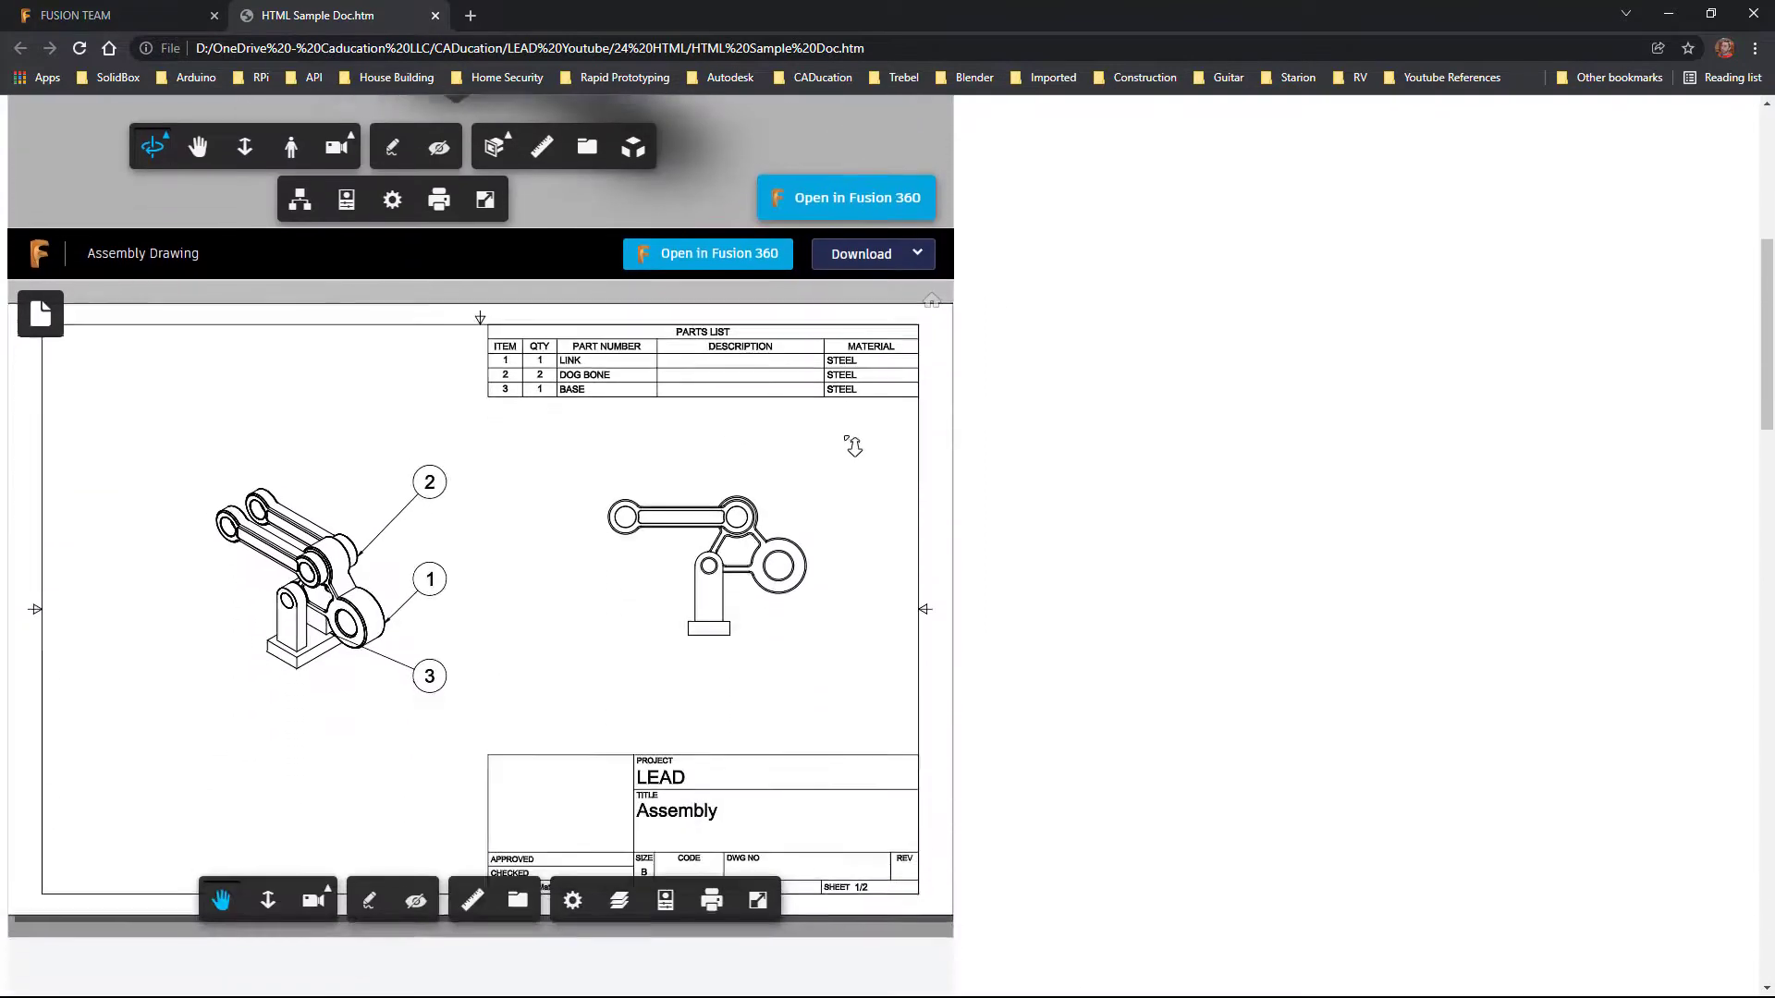
{"action": "left_click", "coordinate": [890, 245]}
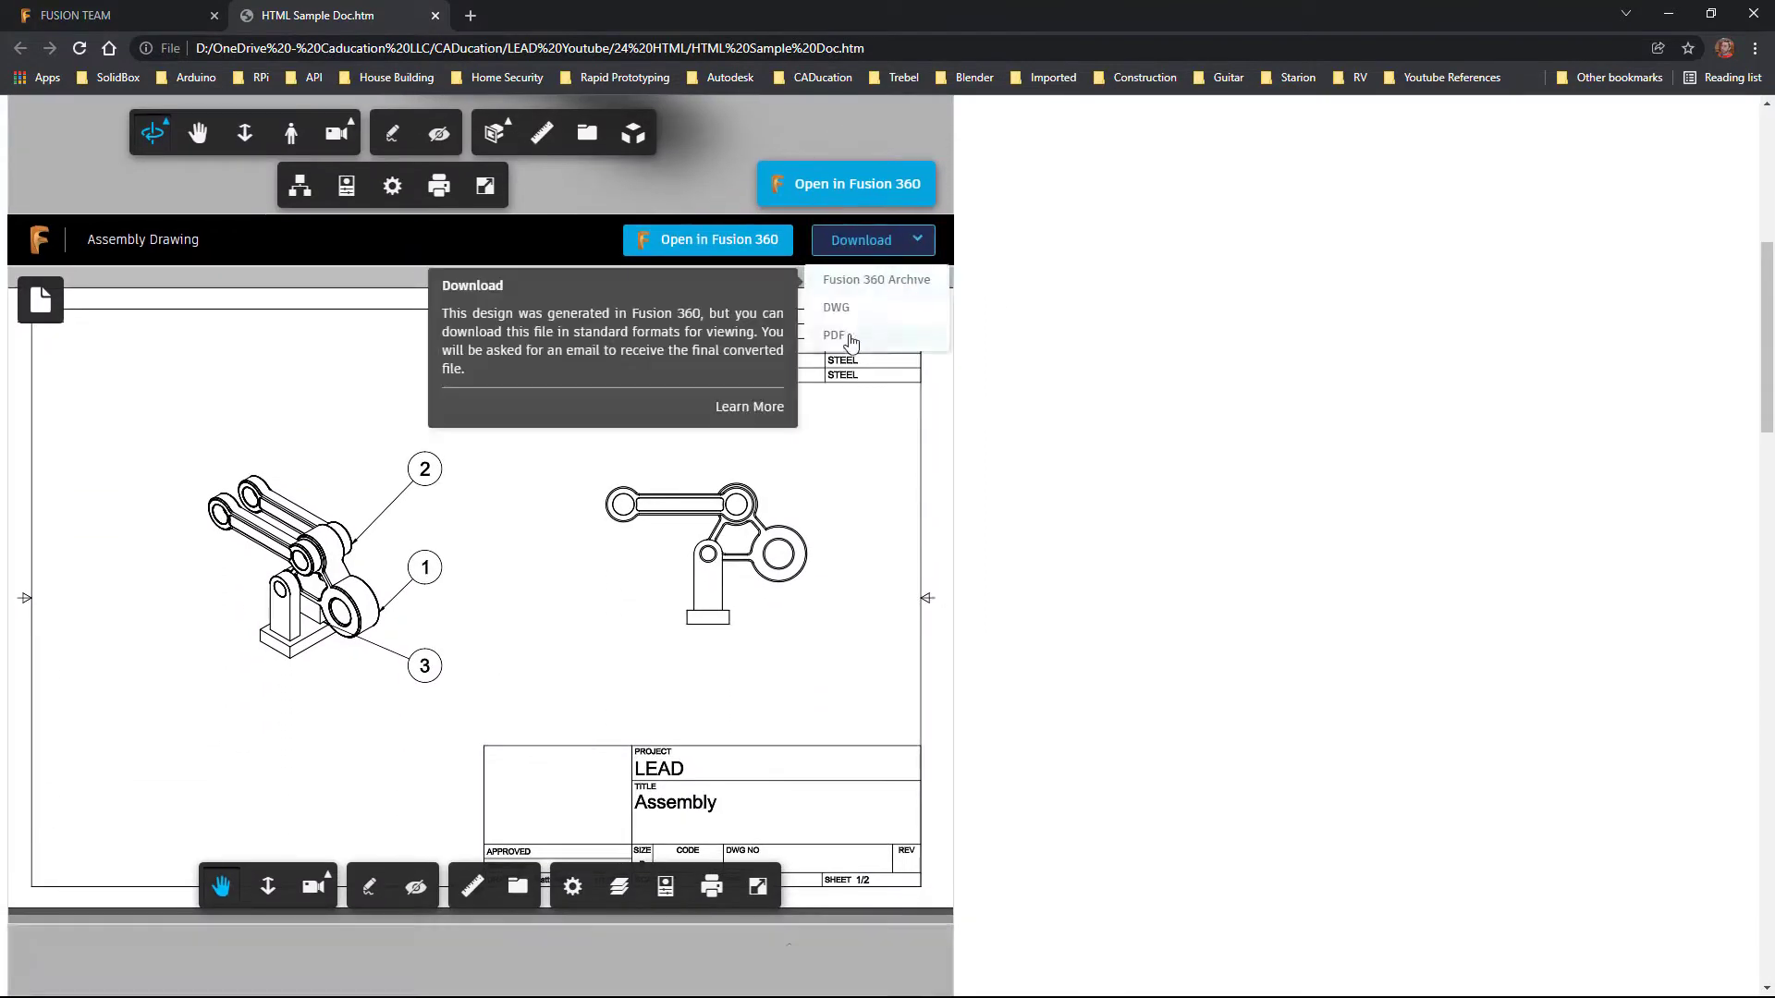
{"action": "left_click", "coordinate": [908, 240]}
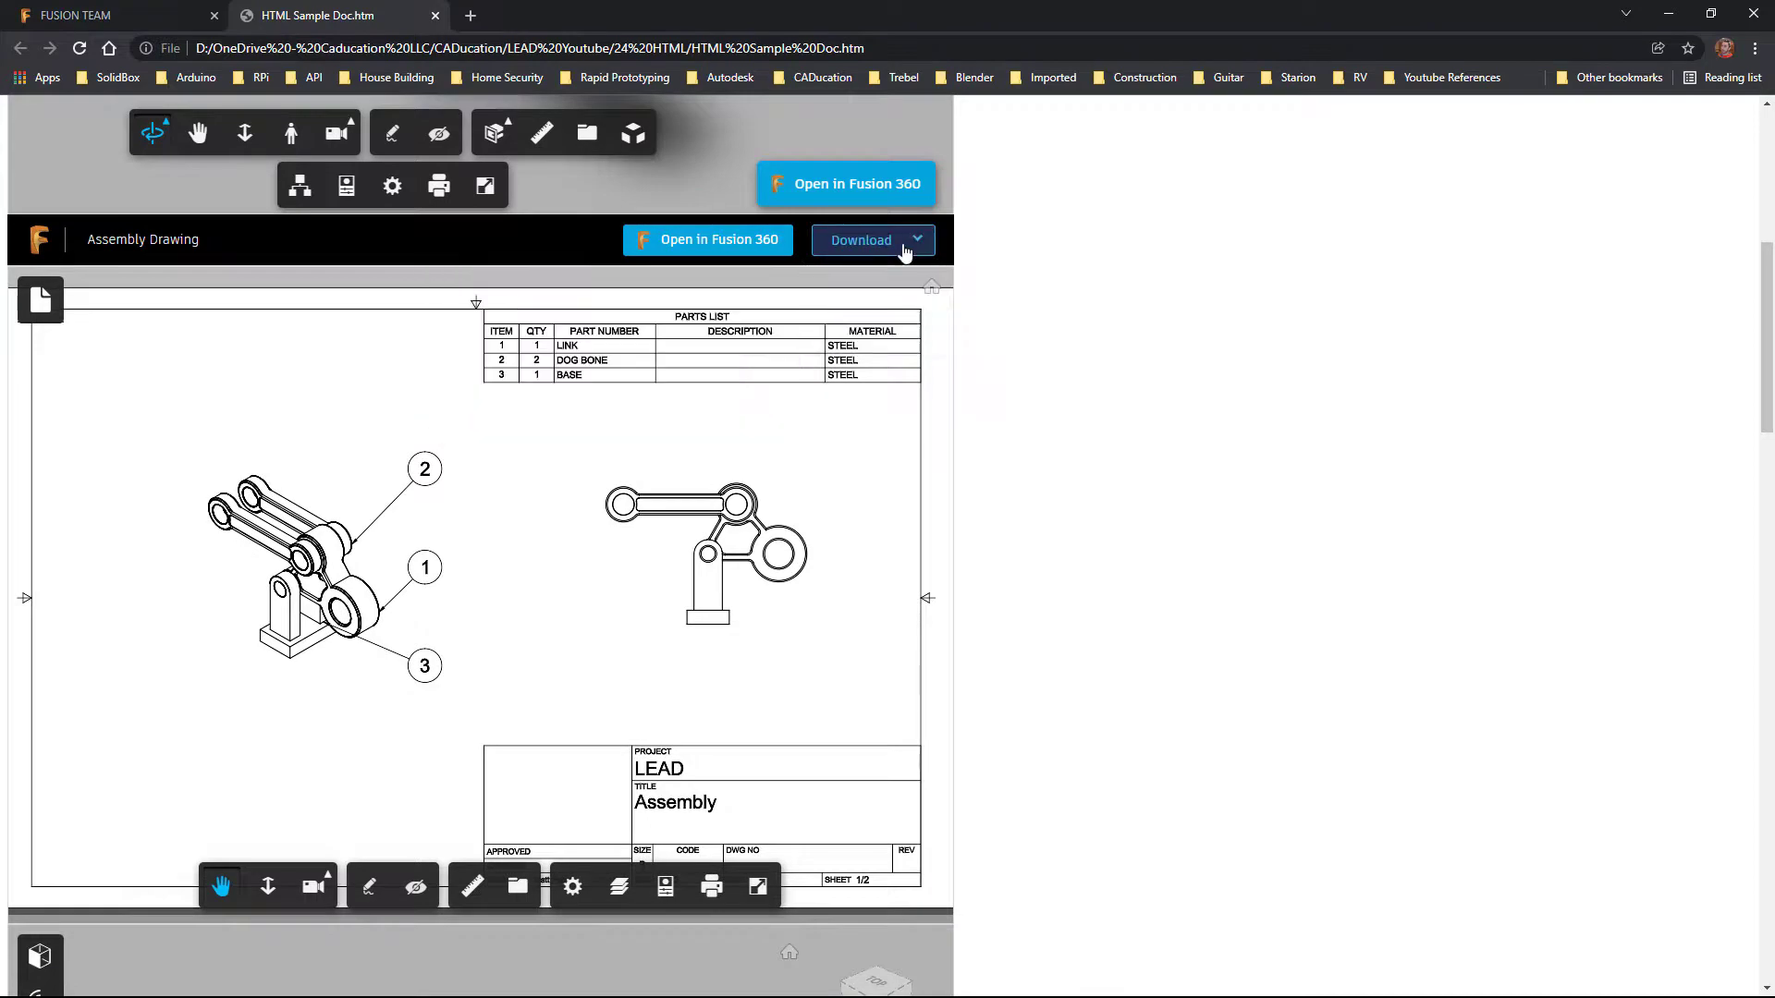
{"action": "left_click", "coordinate": [897, 245]}
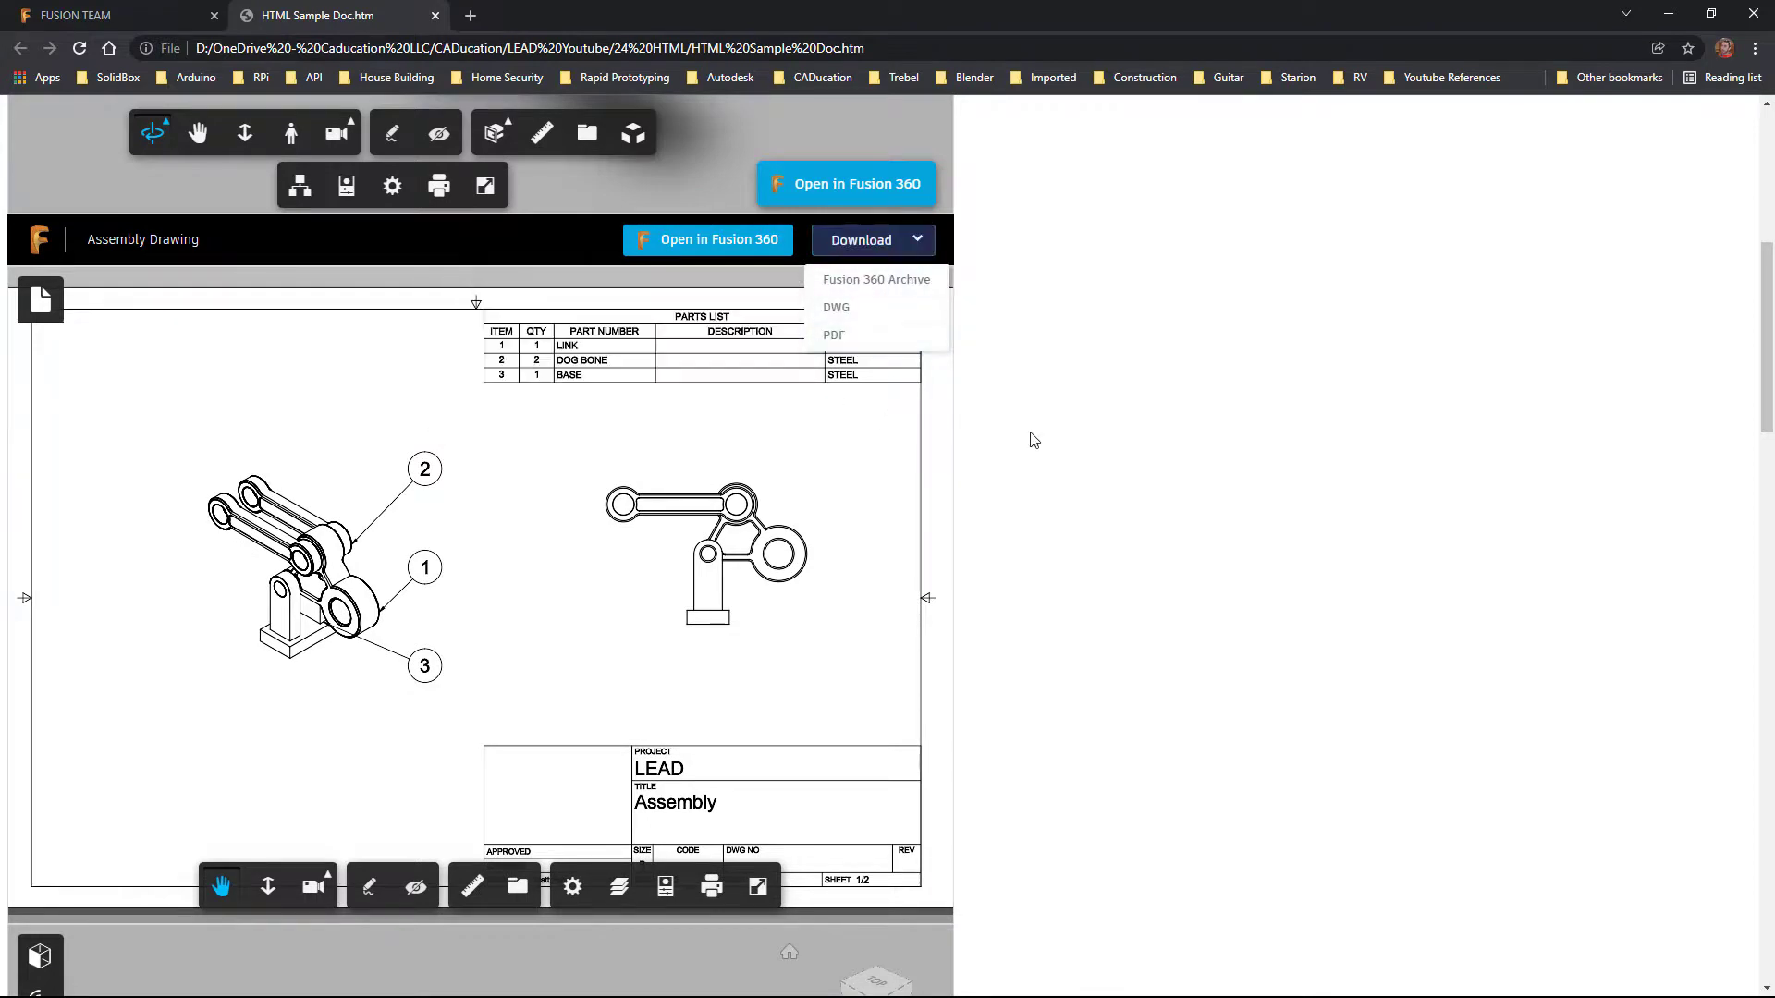
Switch the Assembly Drawing's Shared Link toggle off in Fusion Team.
{"action": "left_click", "coordinate": [154, 15]}
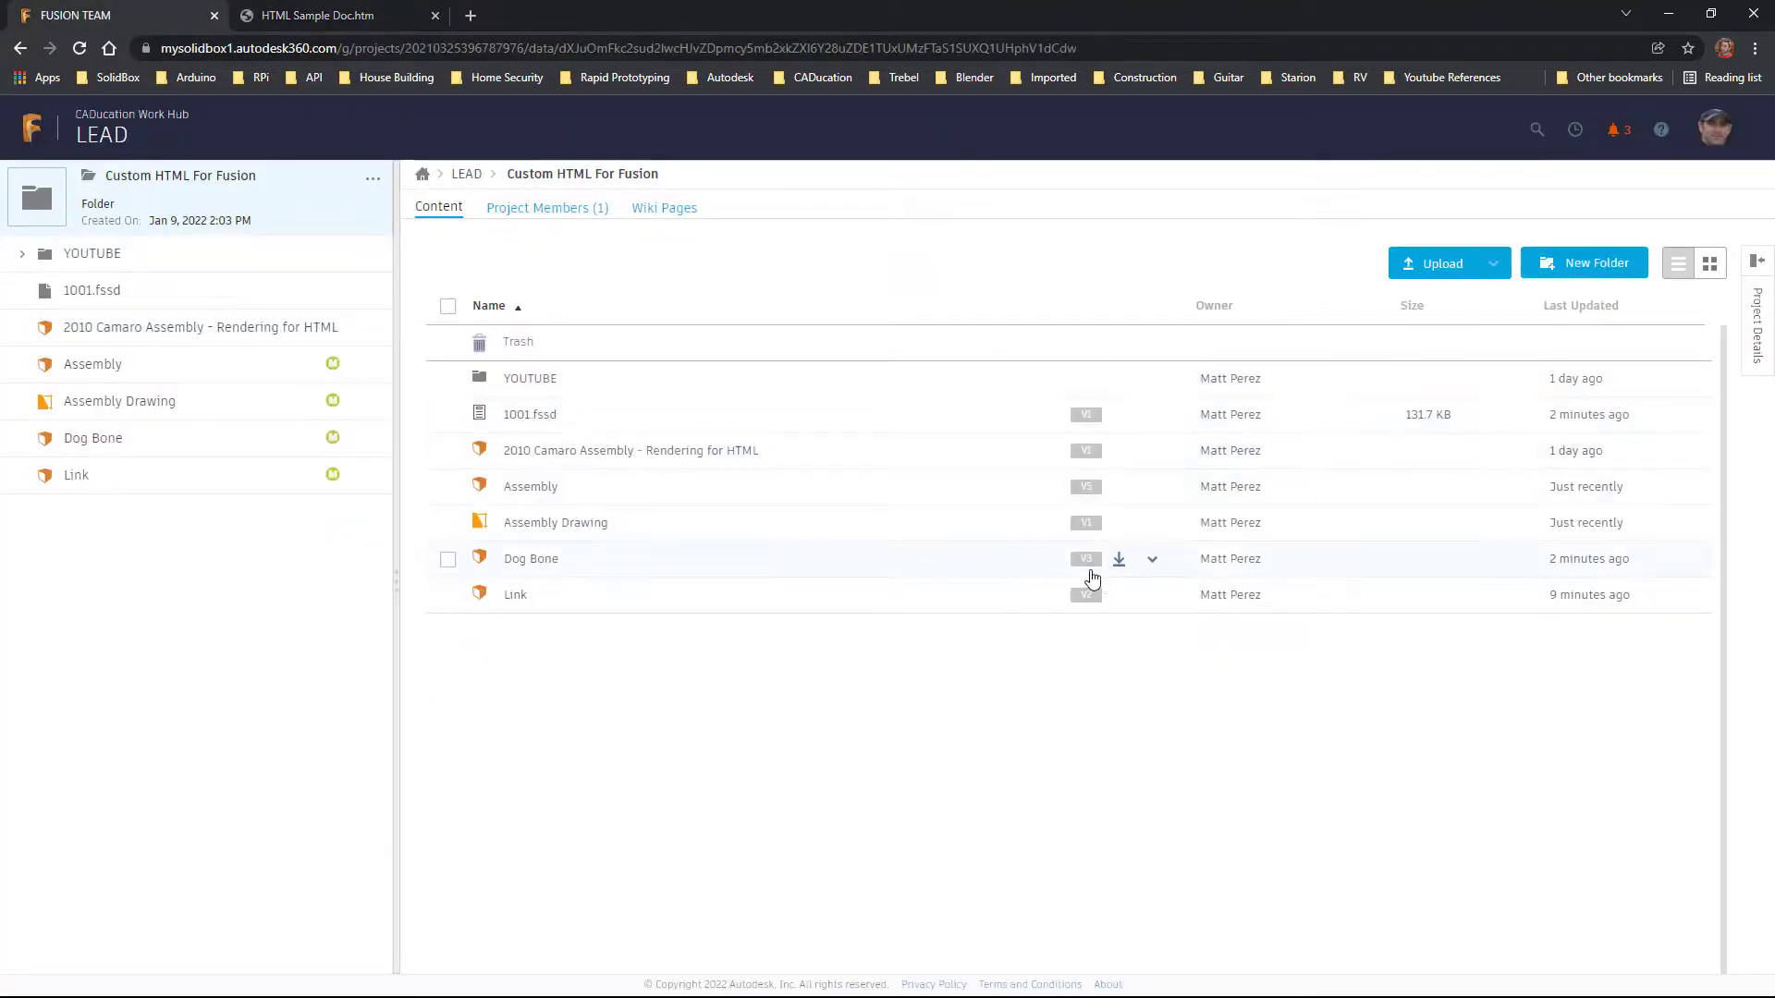
{"action": "left_click", "coordinate": [1152, 524]}
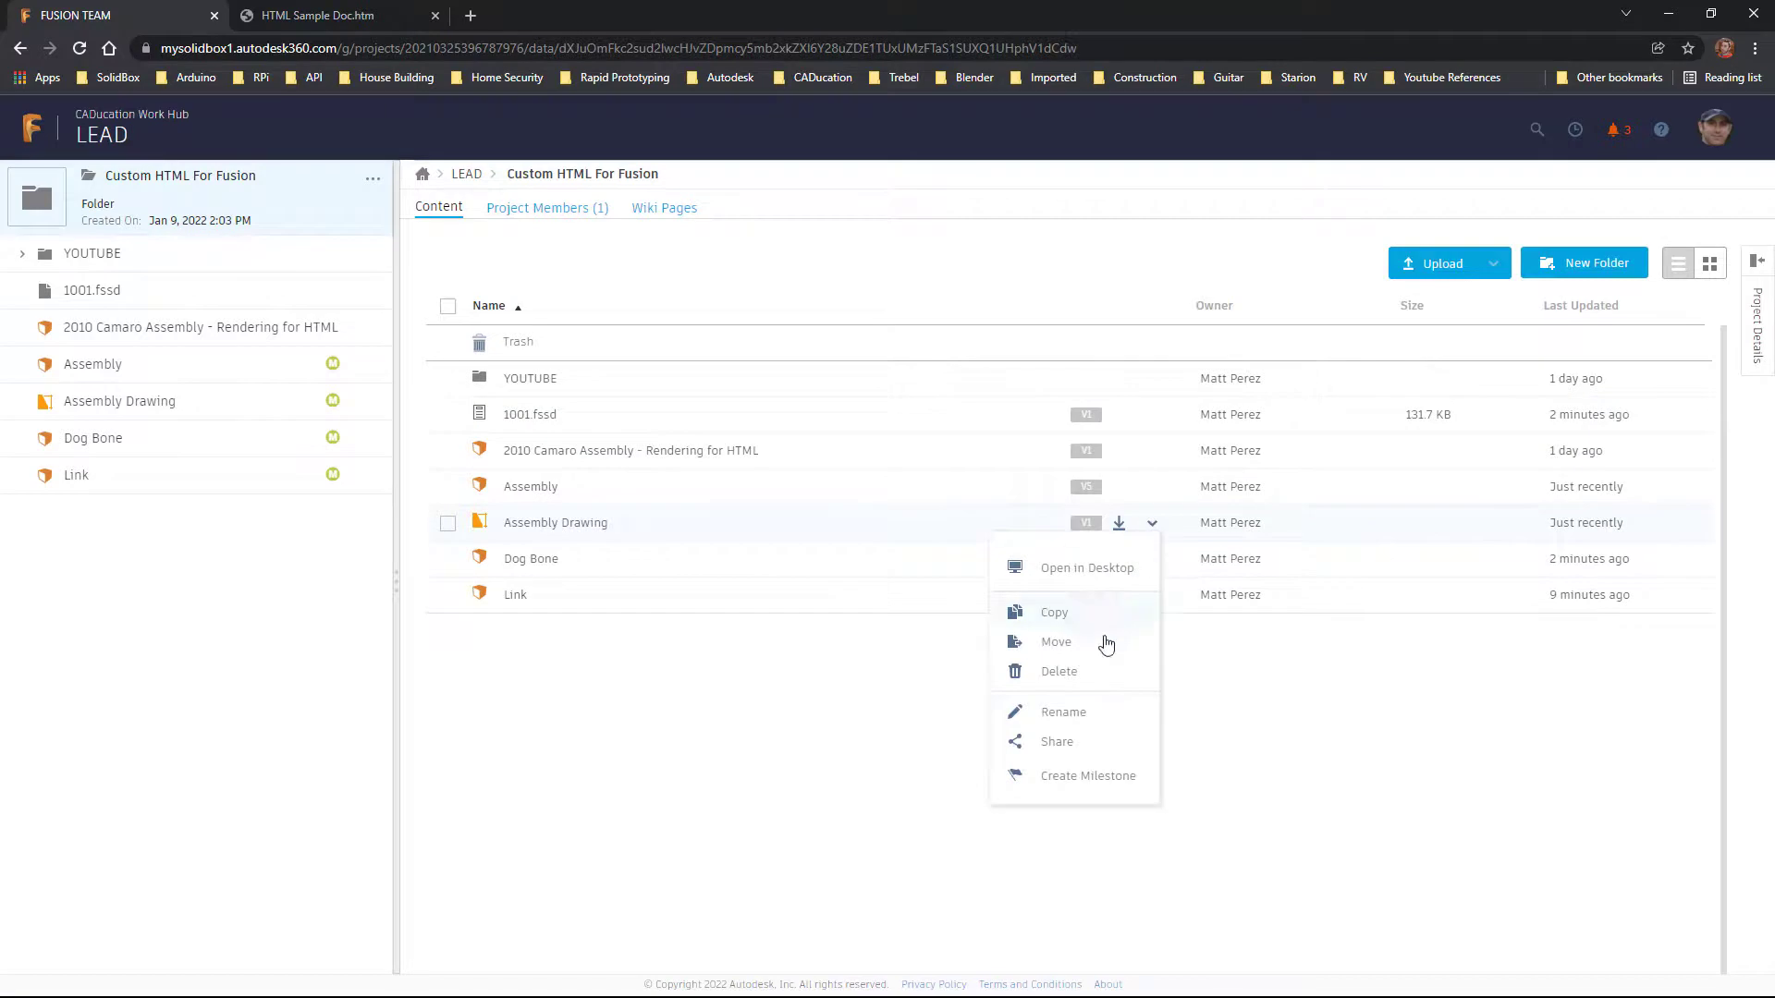
{"action": "left_click", "coordinate": [1076, 743]}
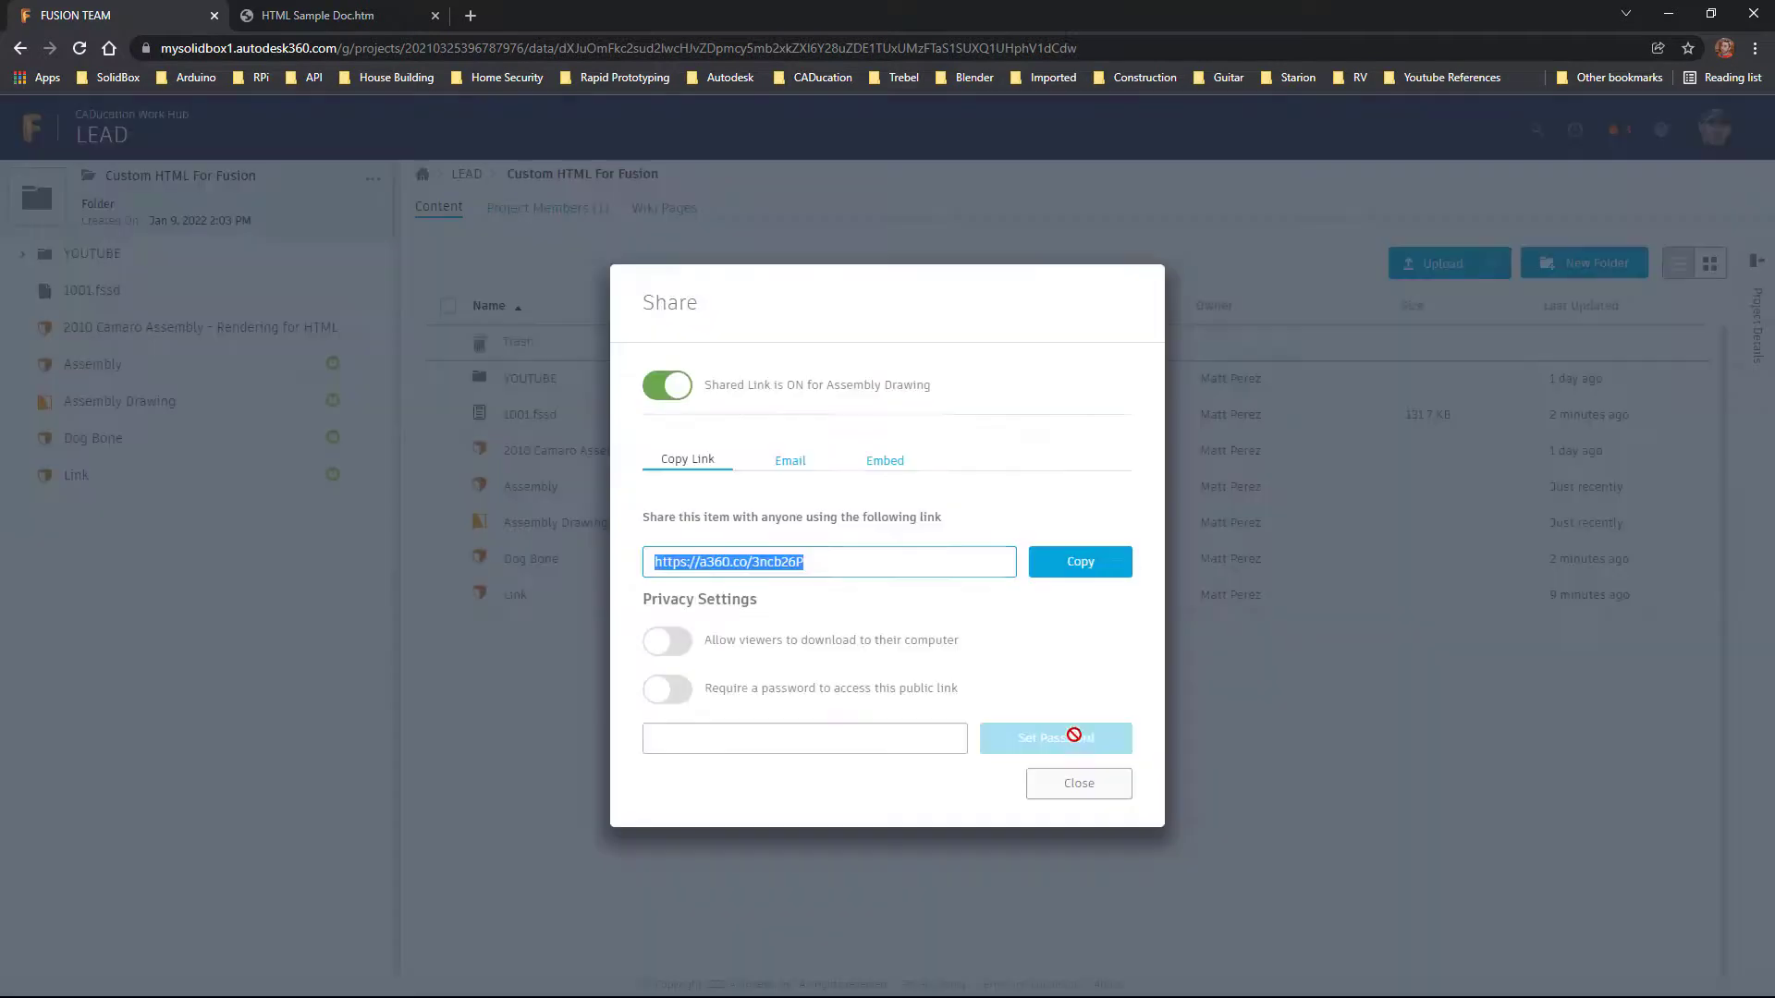
{"action": "left_click", "coordinate": [656, 395]}
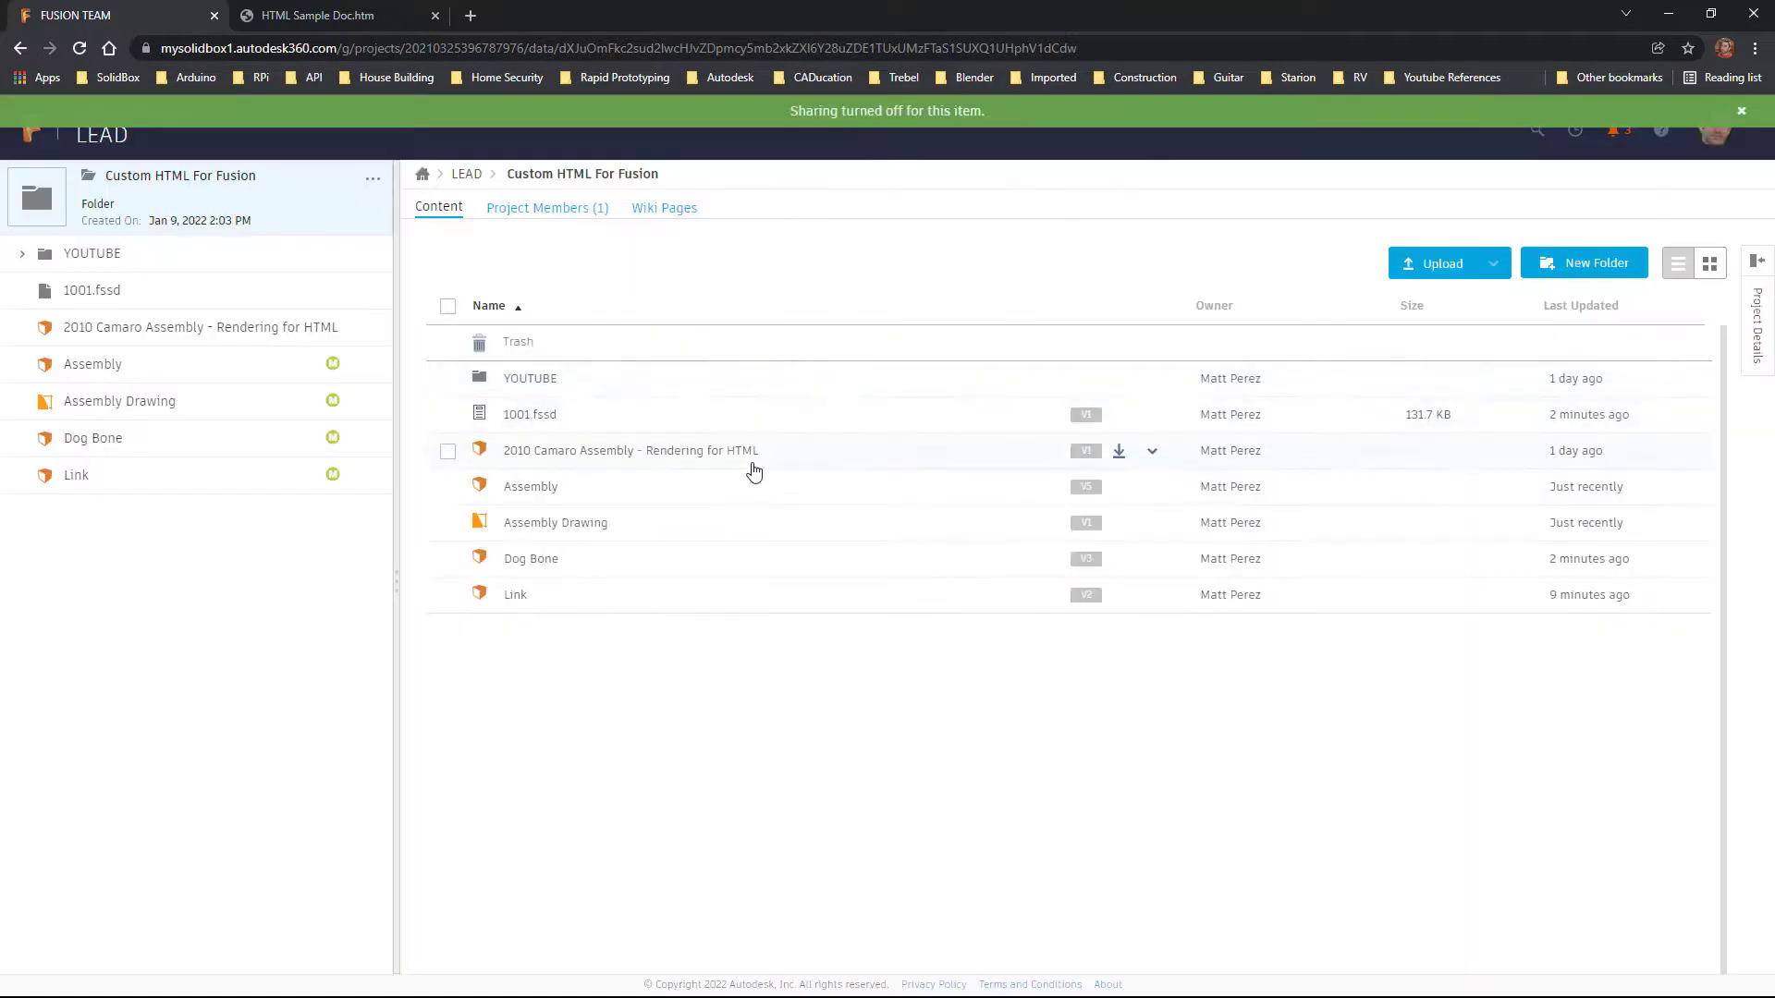
Close the HTML Sample Doc tab and reopen it with Ctrl+Shift+T.
{"action": "left_click", "coordinate": [397, 15]}
{"action": "left_click", "coordinate": [436, 16]}
{"action": "key", "text": "ctrl+shift+t"}
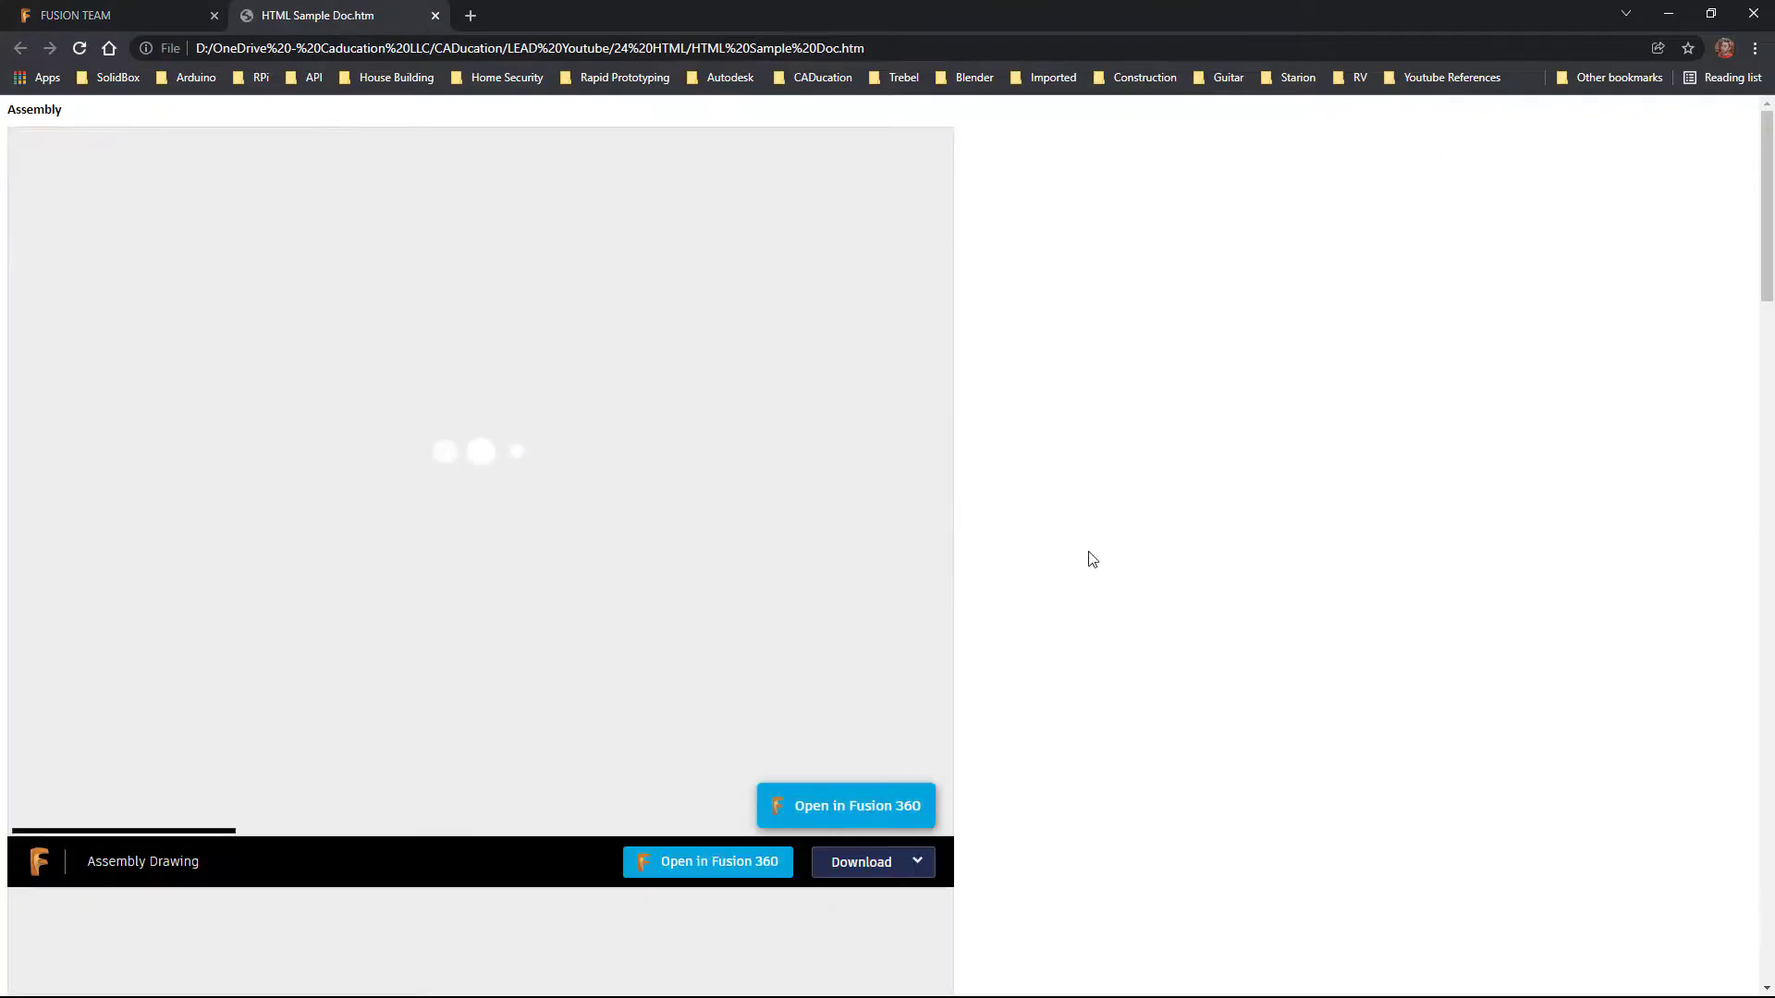
Zoom out the embedded assembly drawing, check its Download formats, then switch to the Word share-links document.
{"action": "scroll", "coordinate": [1089, 556], "scroll_direction": "down", "scroll_amount": 3}
{"action": "scroll", "coordinate": [1088, 555], "scroll_direction": "down", "scroll_amount": 3}
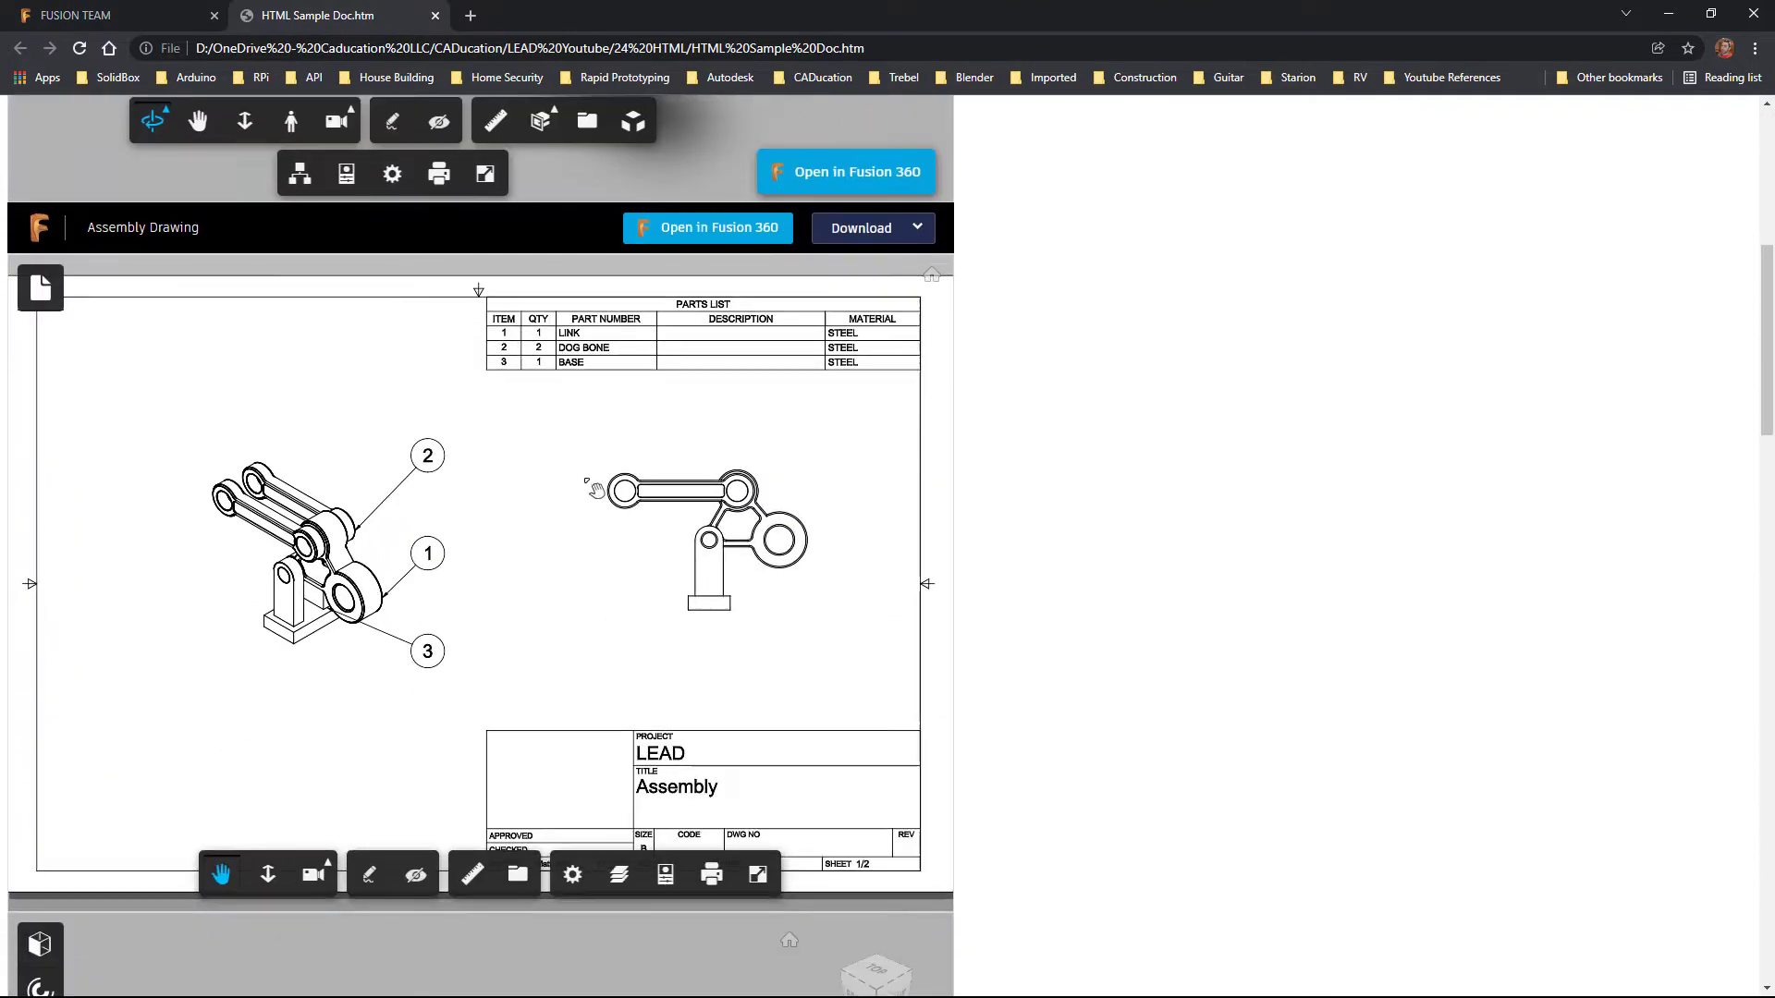
{"action": "left_click_drag", "start_coordinate": [518, 448], "coordinate": [603, 435]}
{"action": "scroll", "coordinate": [518, 416], "scroll_direction": "down", "scroll_amount": 2}
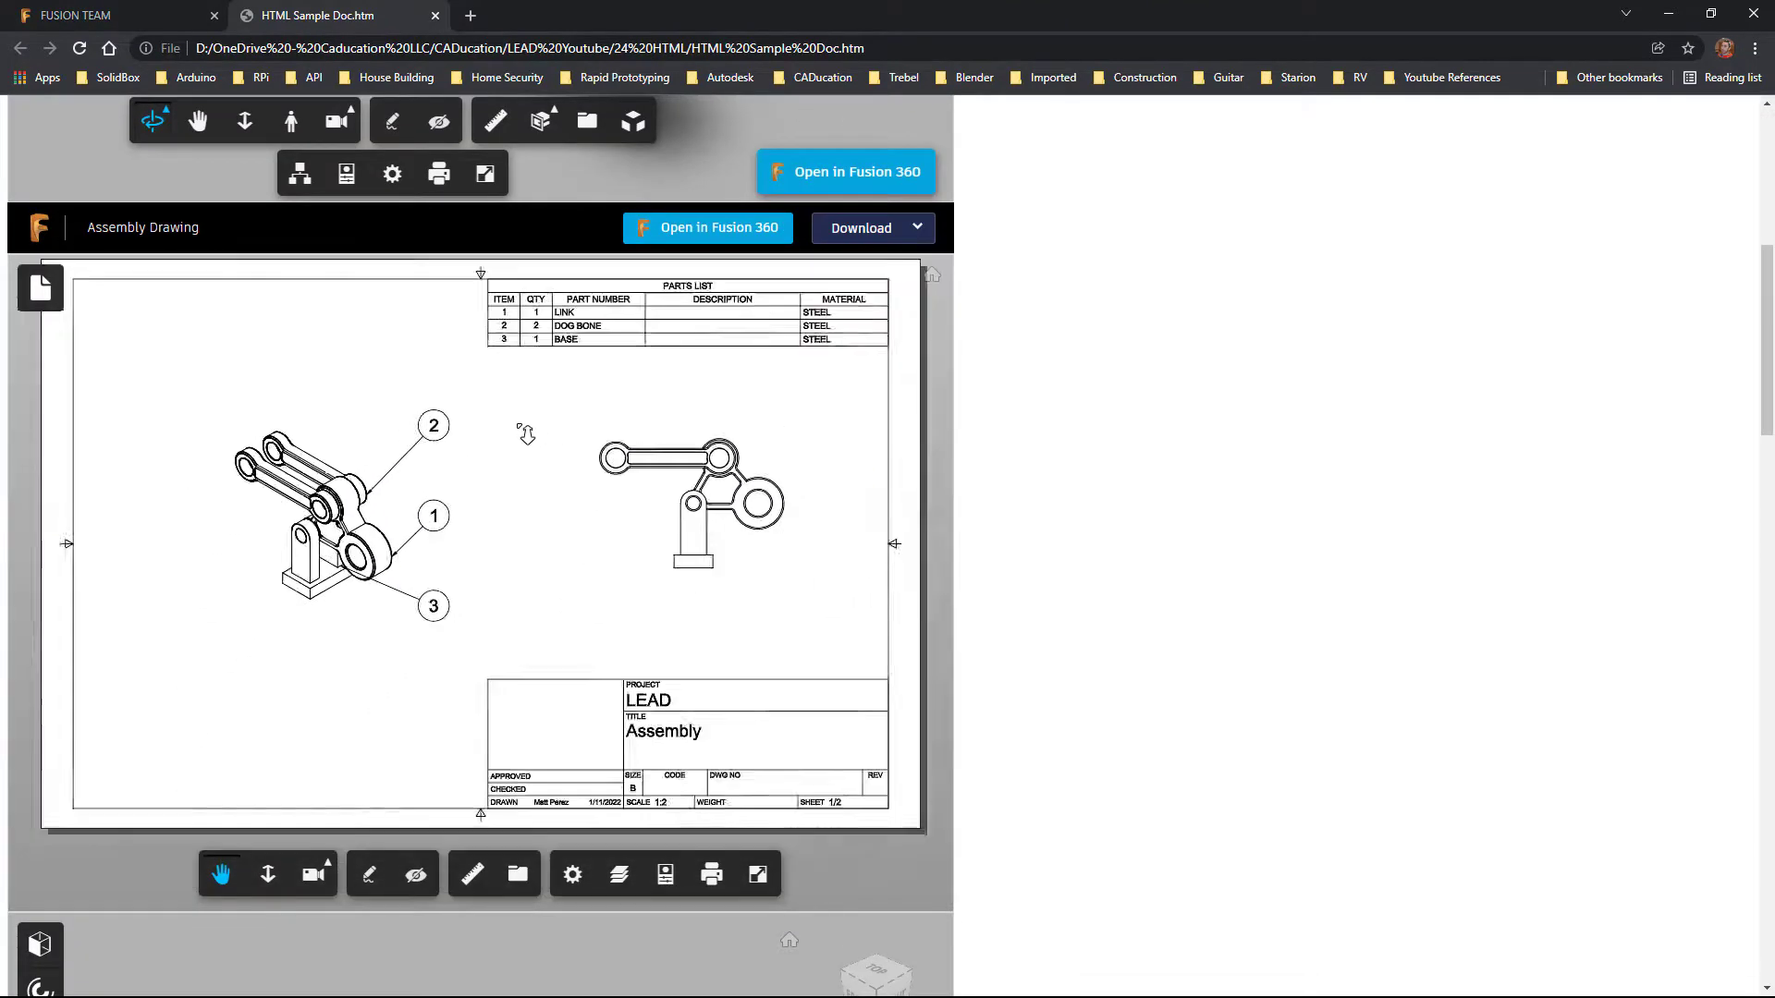
{"action": "left_click", "coordinate": [903, 233]}
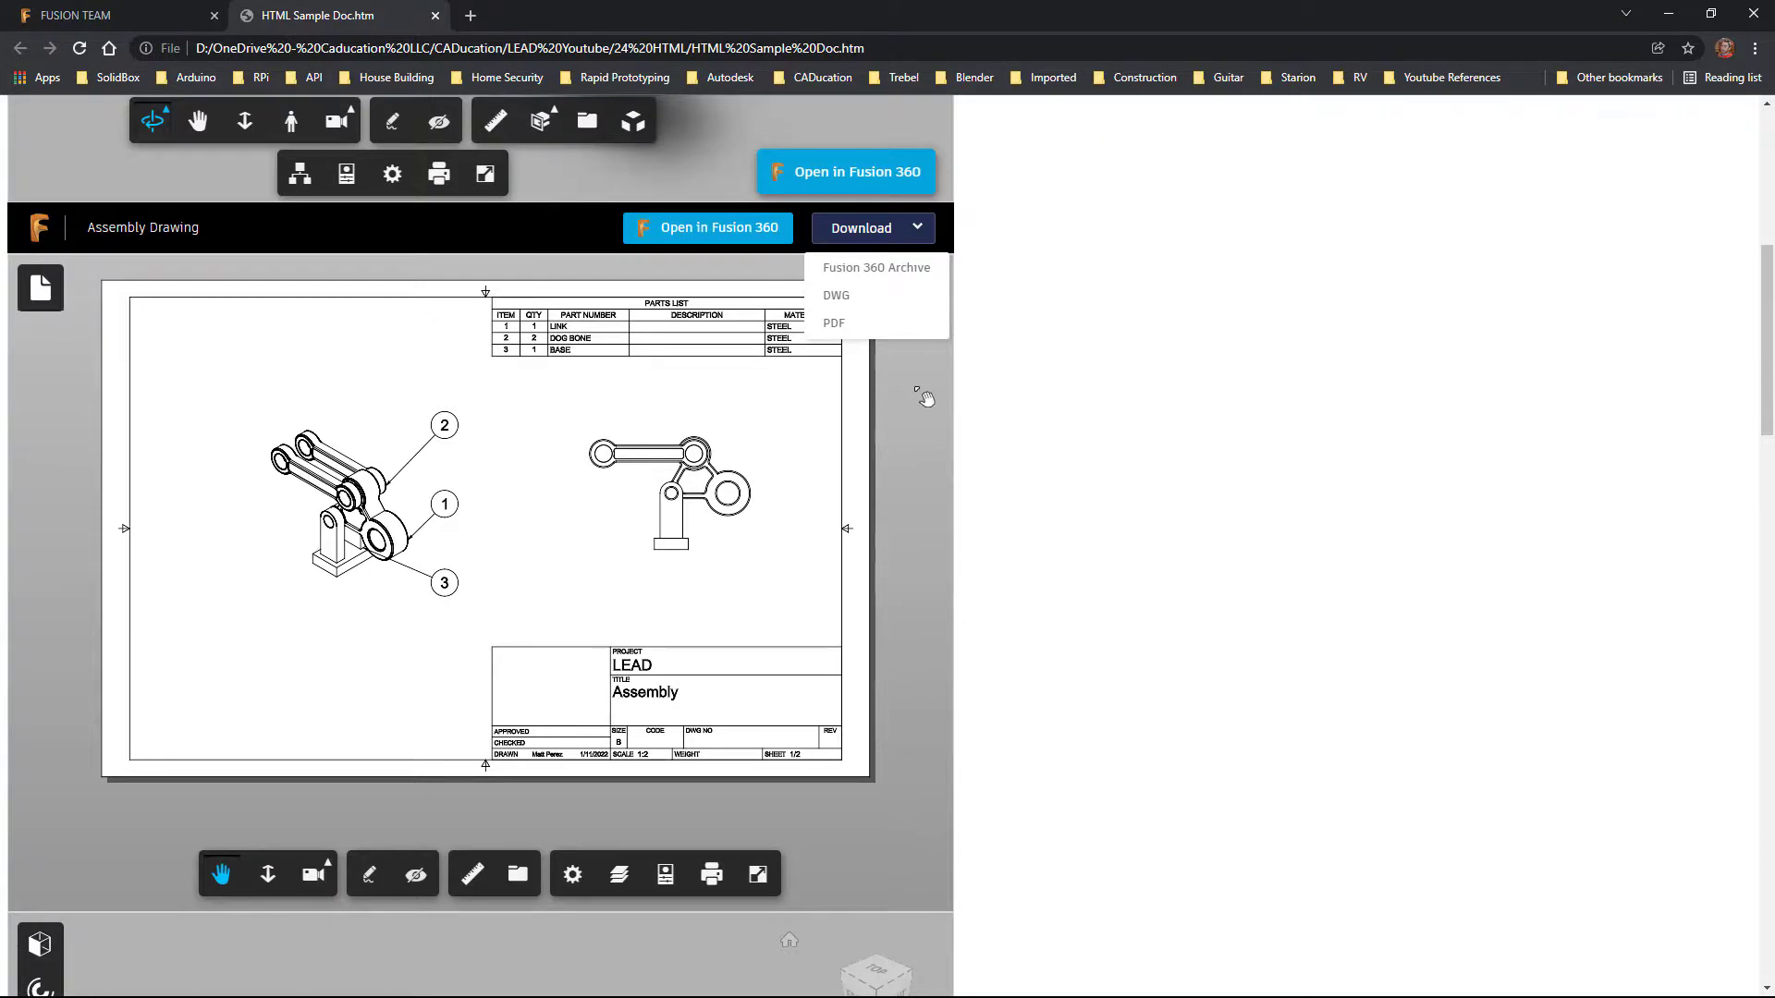
{"action": "mouse_move", "coordinate": [887, 344]}
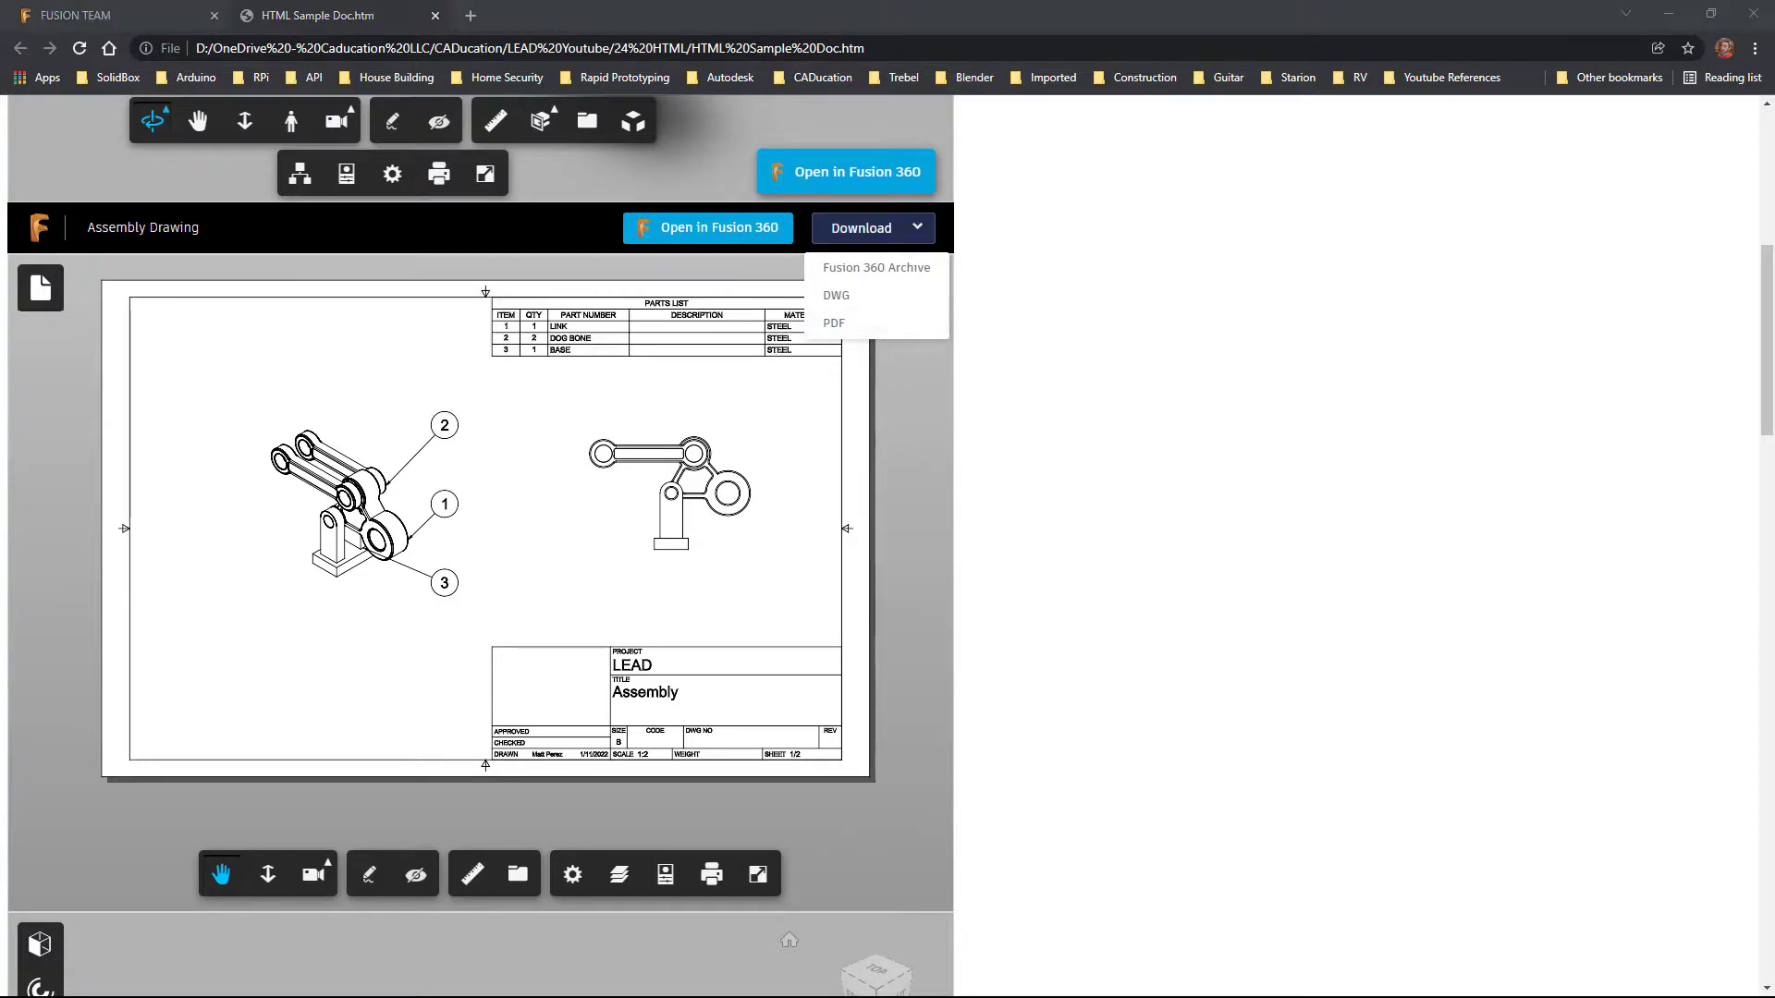
{"action": "key", "text": "alt+Tab"}
Open the Assembly Drawing's a360.co short link in a new Chrome tab, then return to HTML Sample Doc.
{"action": "scroll", "coordinate": [417, 474], "scroll_direction": "up", "scroll_amount": 5}
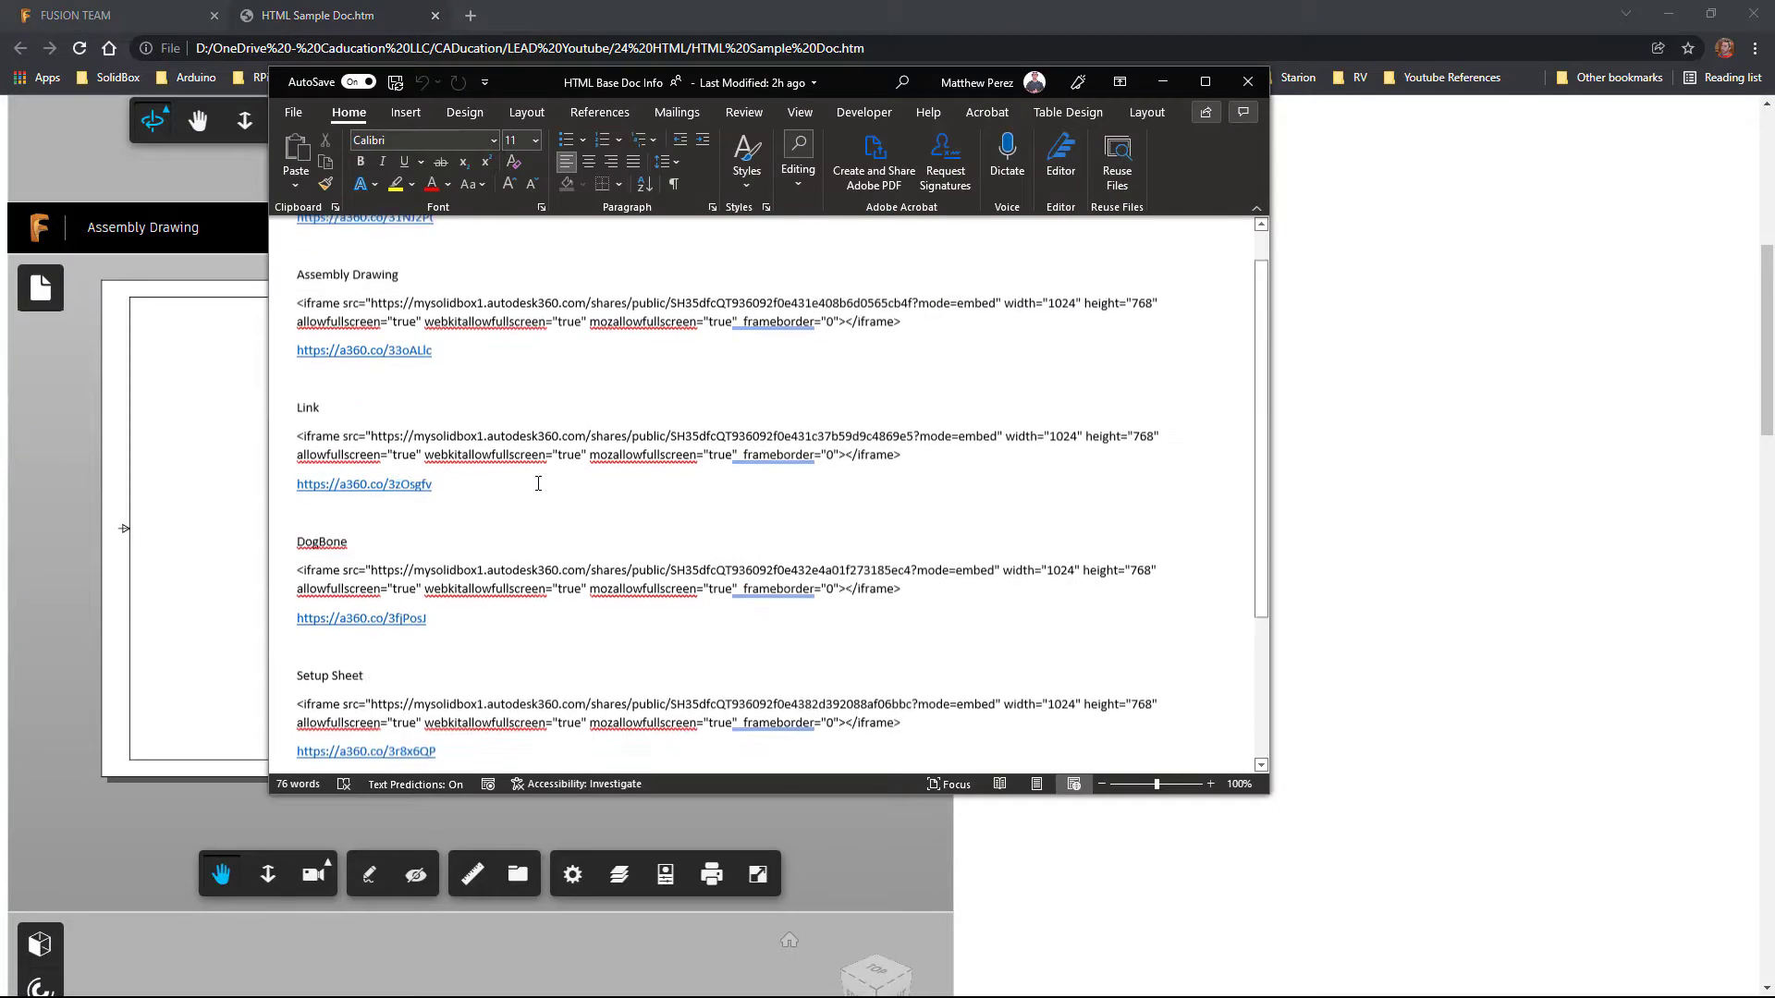
{"action": "double_click", "coordinate": [405, 450]}
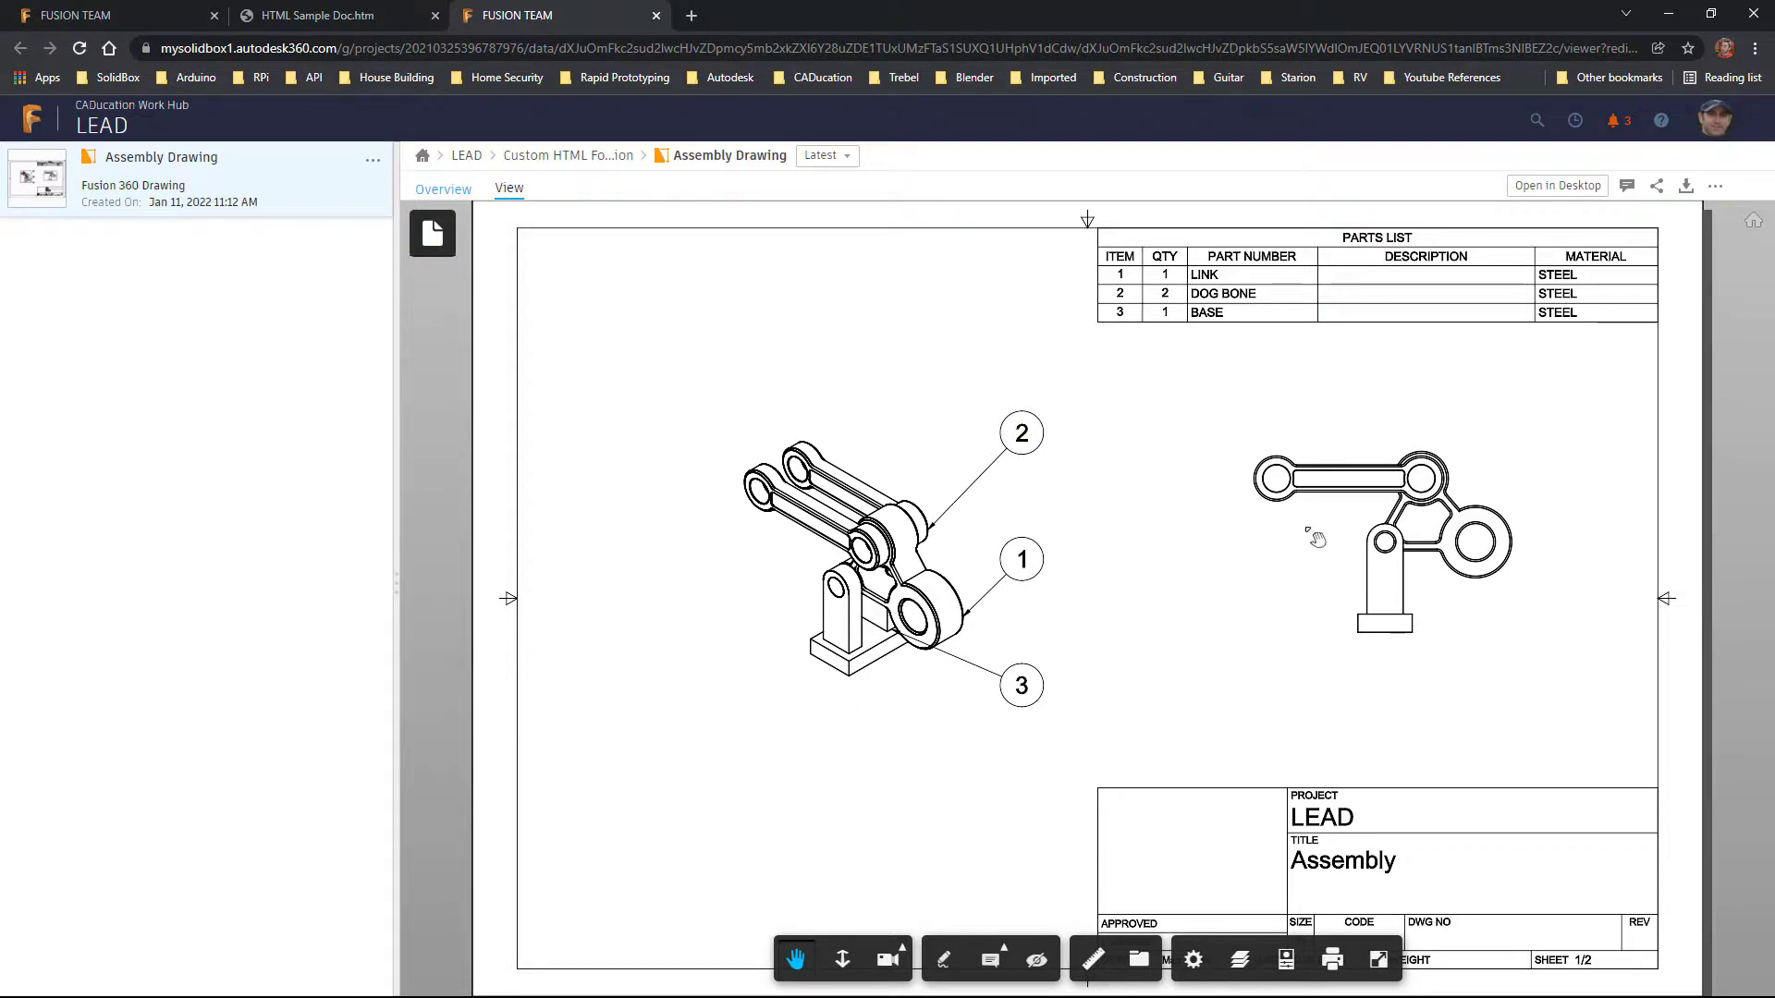
{"action": "left_click", "coordinate": [366, 13]}
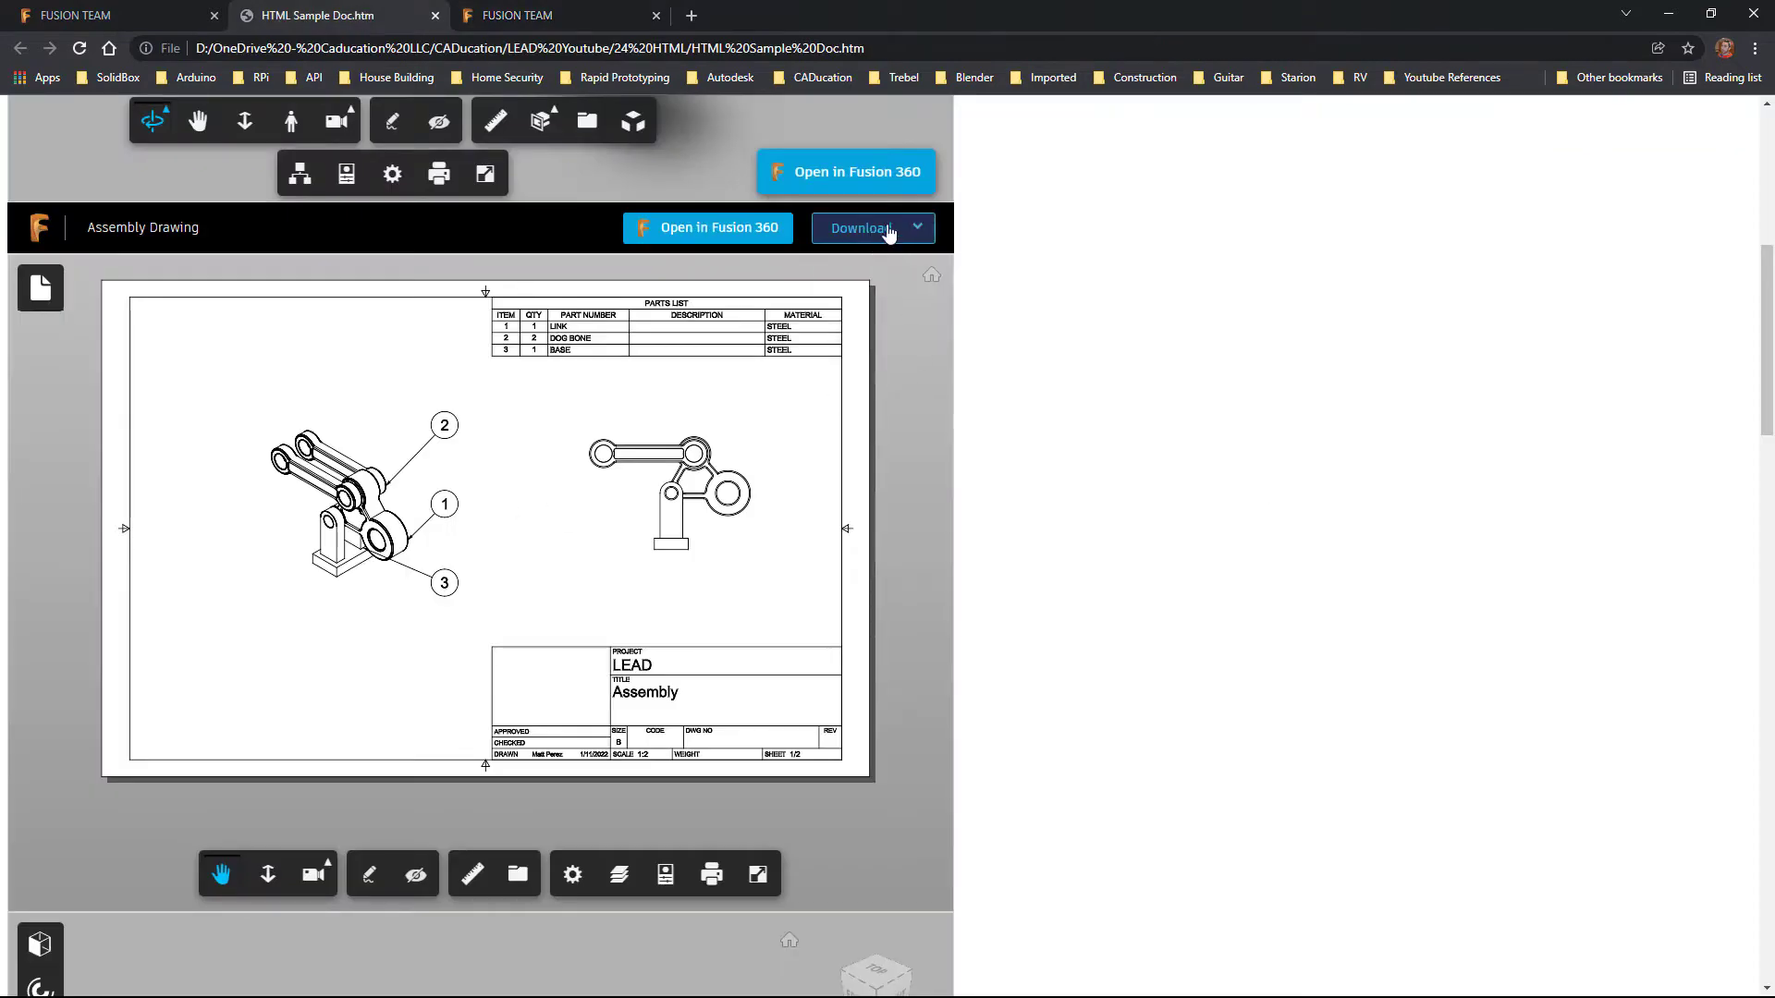
Open and close the embedded drawing's Download format options.
{"action": "mouse_move", "coordinate": [731, 231]}
{"action": "left_click", "coordinate": [918, 226]}
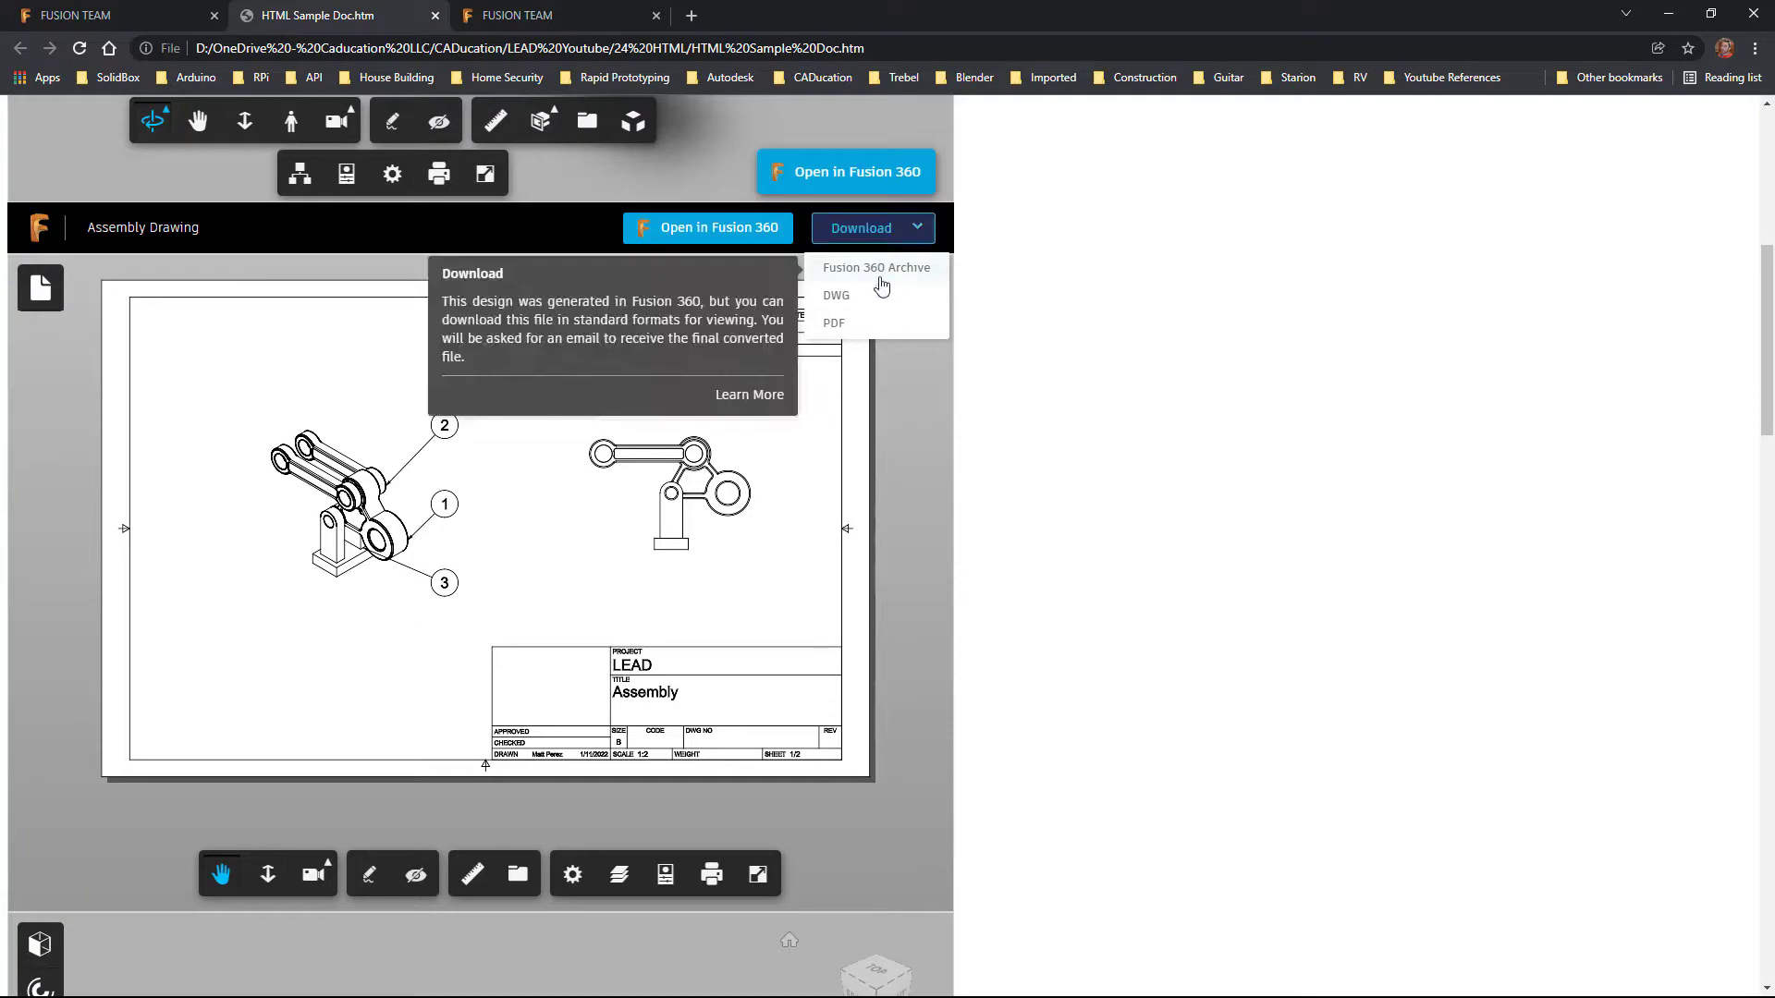
{"action": "left_click", "coordinate": [915, 418]}
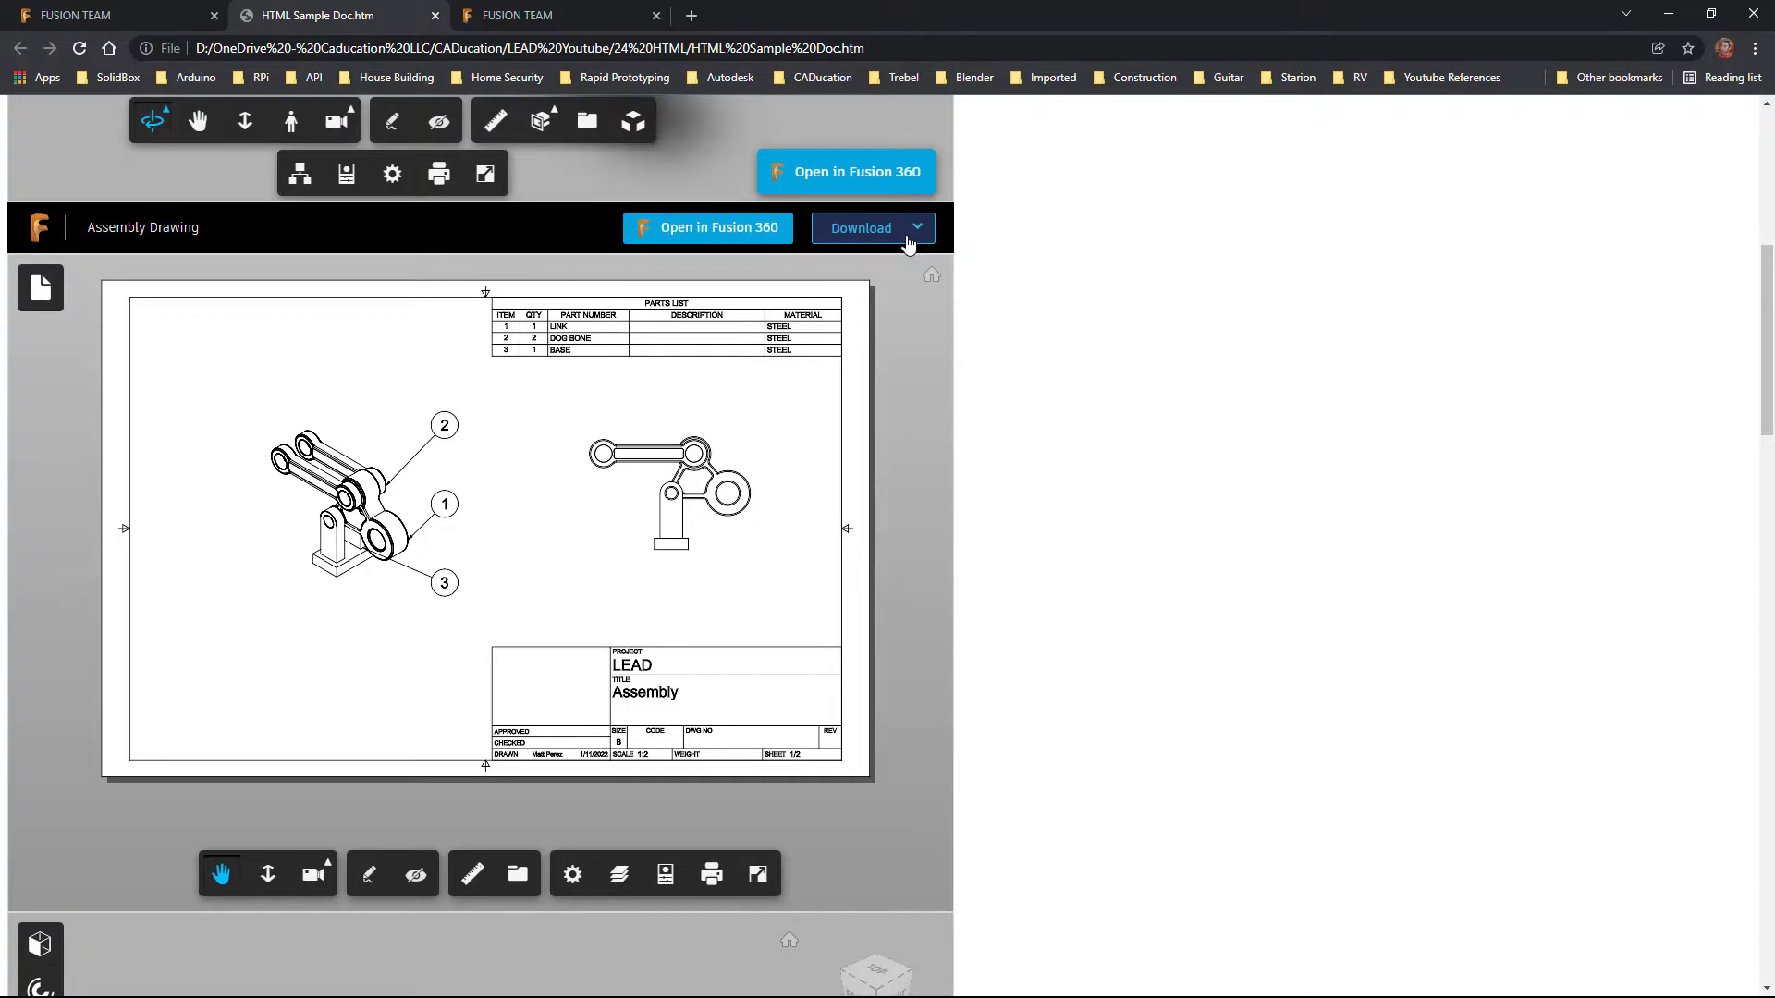
Scroll down to the 3D viewer and orbit the three-hole Link part.
{"action": "scroll", "coordinate": [909, 337], "scroll_direction": "down", "scroll_amount": 2}
{"action": "scroll", "coordinate": [909, 338], "scroll_direction": "up", "scroll_amount": 2}
{"action": "scroll", "coordinate": [909, 337], "scroll_direction": "up", "scroll_amount": 2}
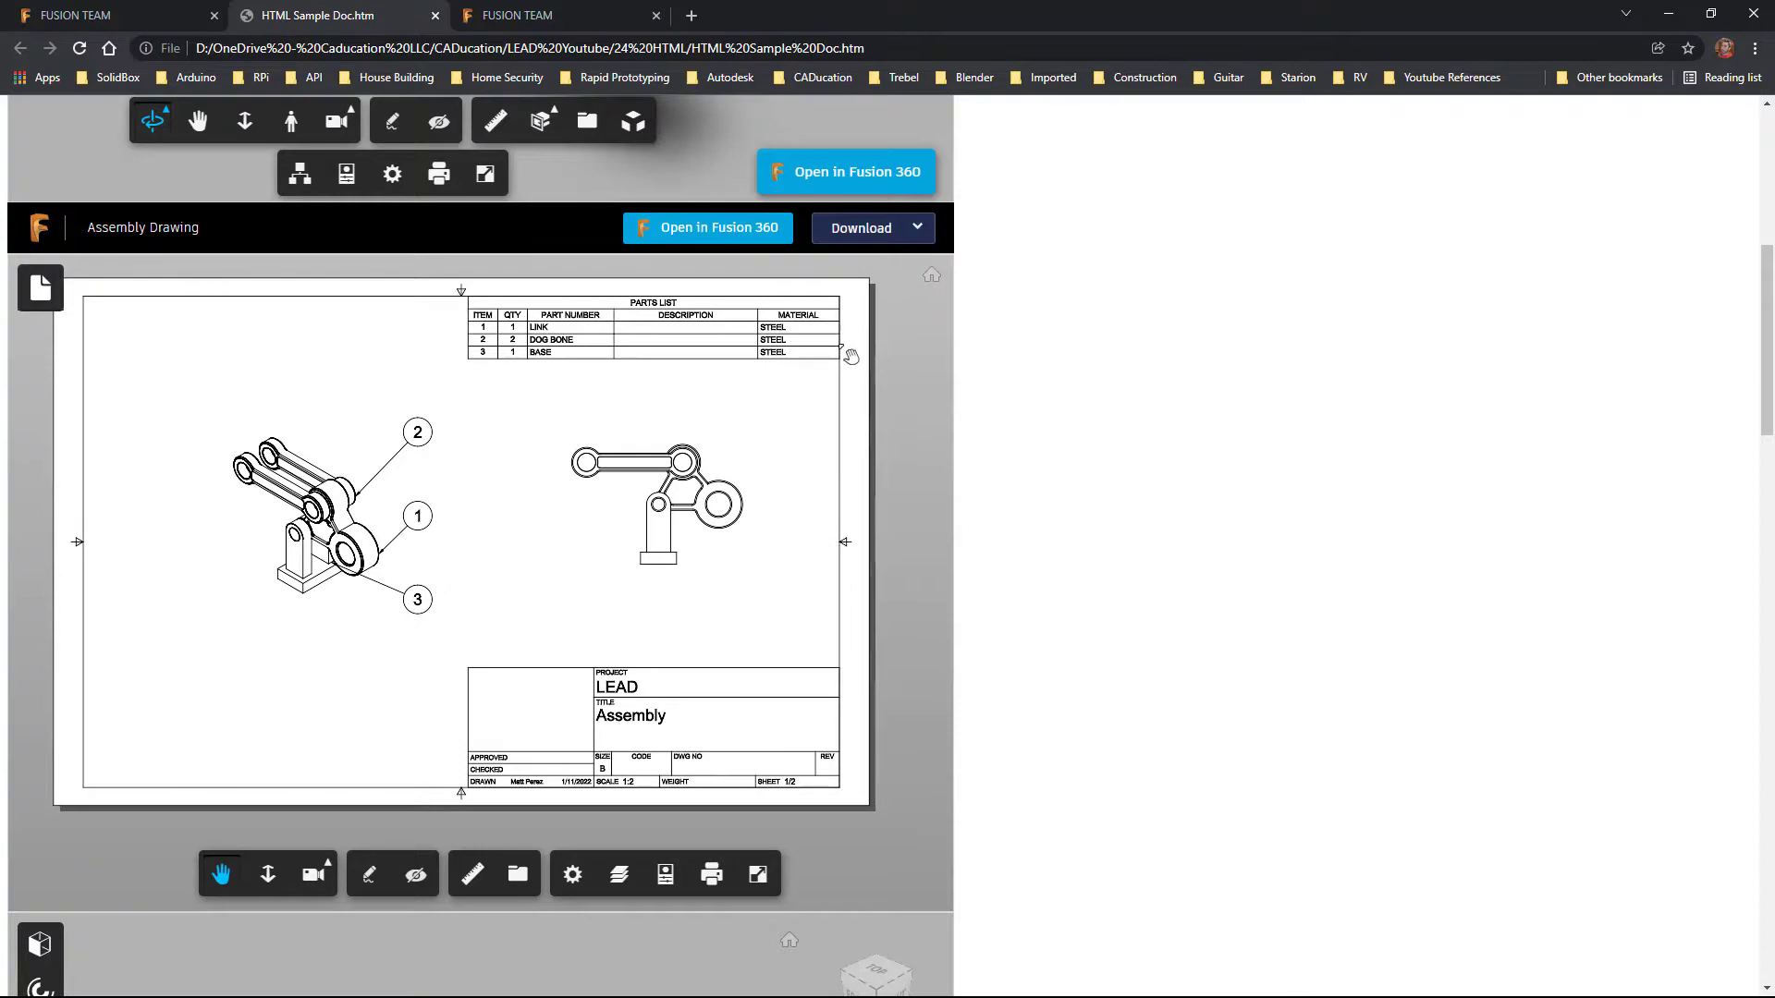
{"action": "scroll", "coordinate": [971, 342], "scroll_direction": "down", "scroll_amount": 9}
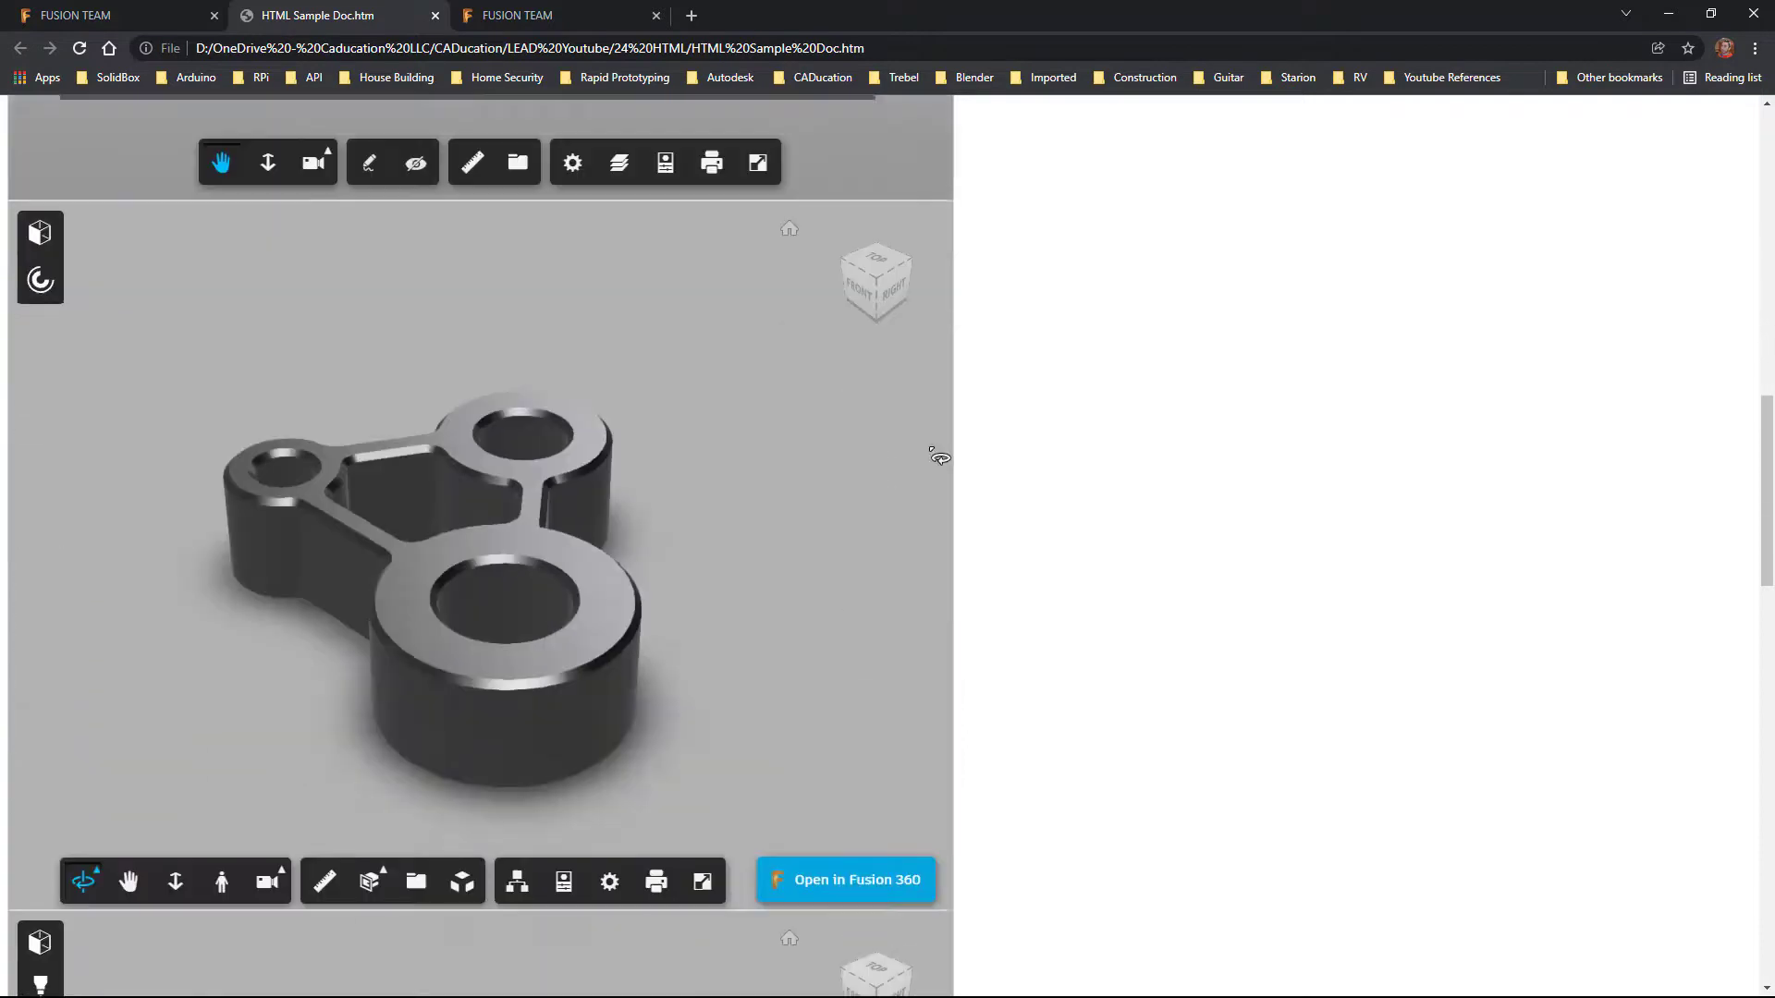
{"action": "mouse_move", "coordinate": [777, 463]}
{"action": "left_mouse_down"}
{"action": "mouse_move", "coordinate": [613, 511]}
{"action": "mouse_move", "coordinate": [629, 462]}
{"action": "mouse_move", "coordinate": [638, 545]}
{"action": "mouse_move", "coordinate": [658, 508]}
{"action": "left_mouse_up"}
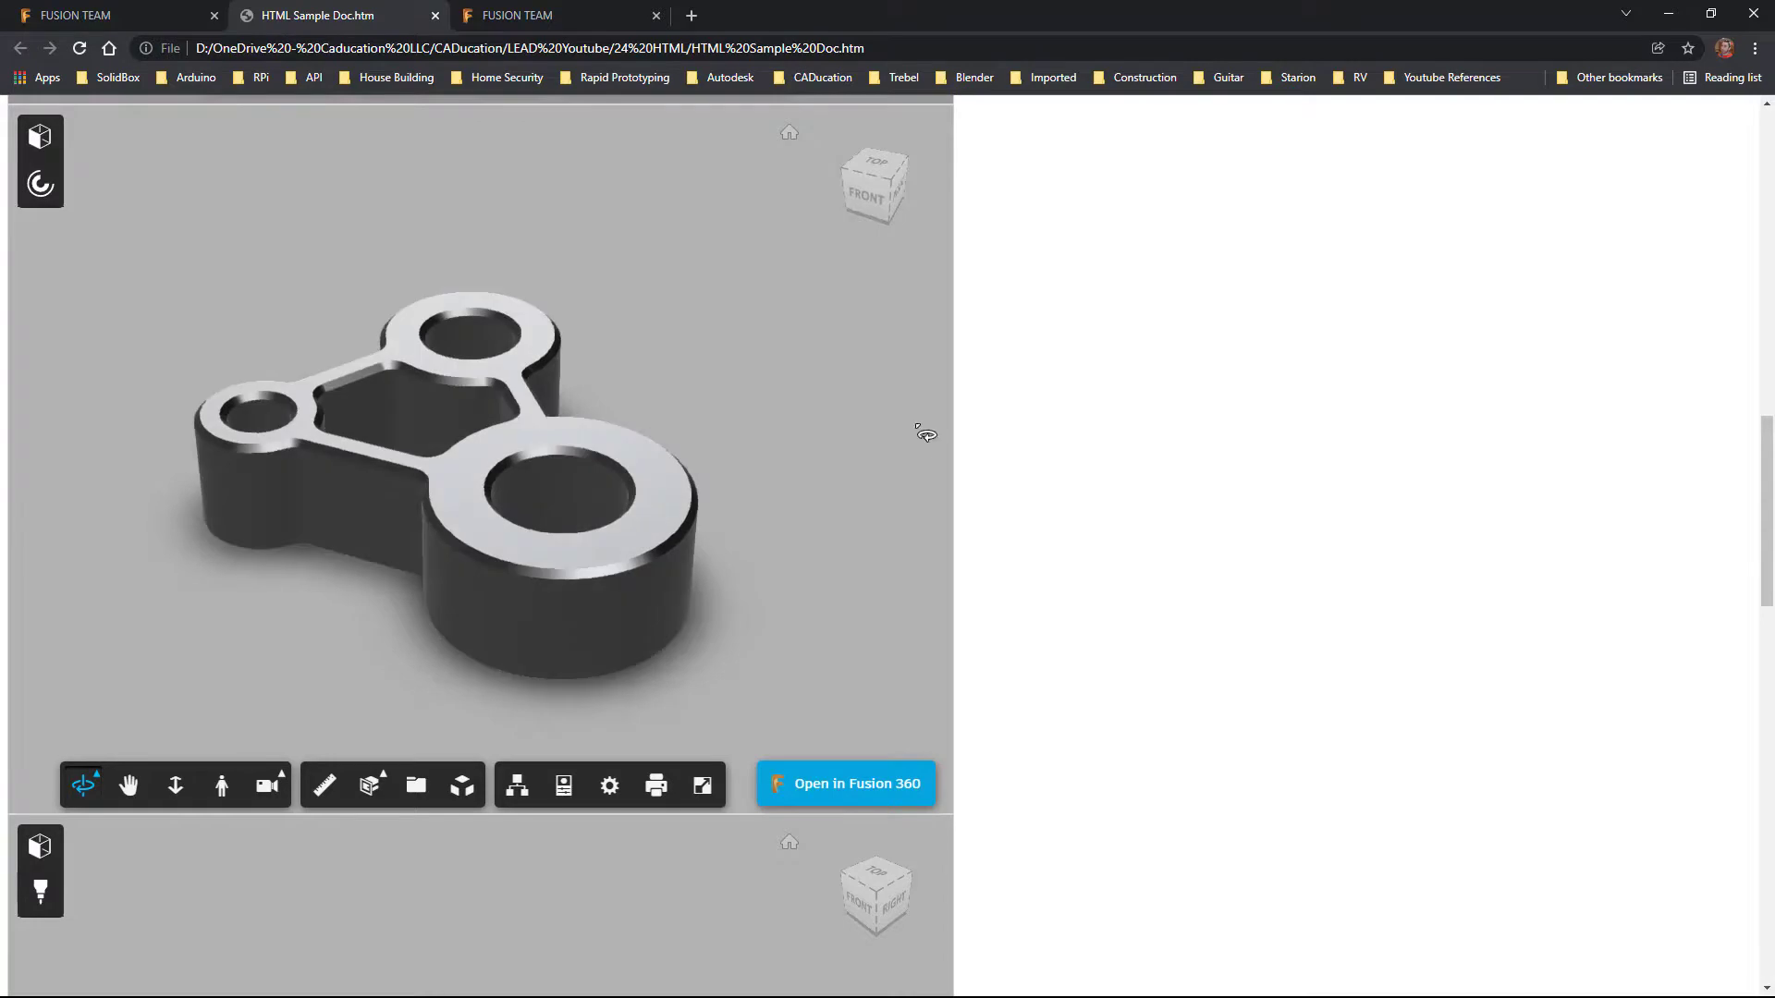
Show and then hide the Custom HTML For Fusion project details on Fusion Team.
{"action": "left_click", "coordinate": [155, 14]}
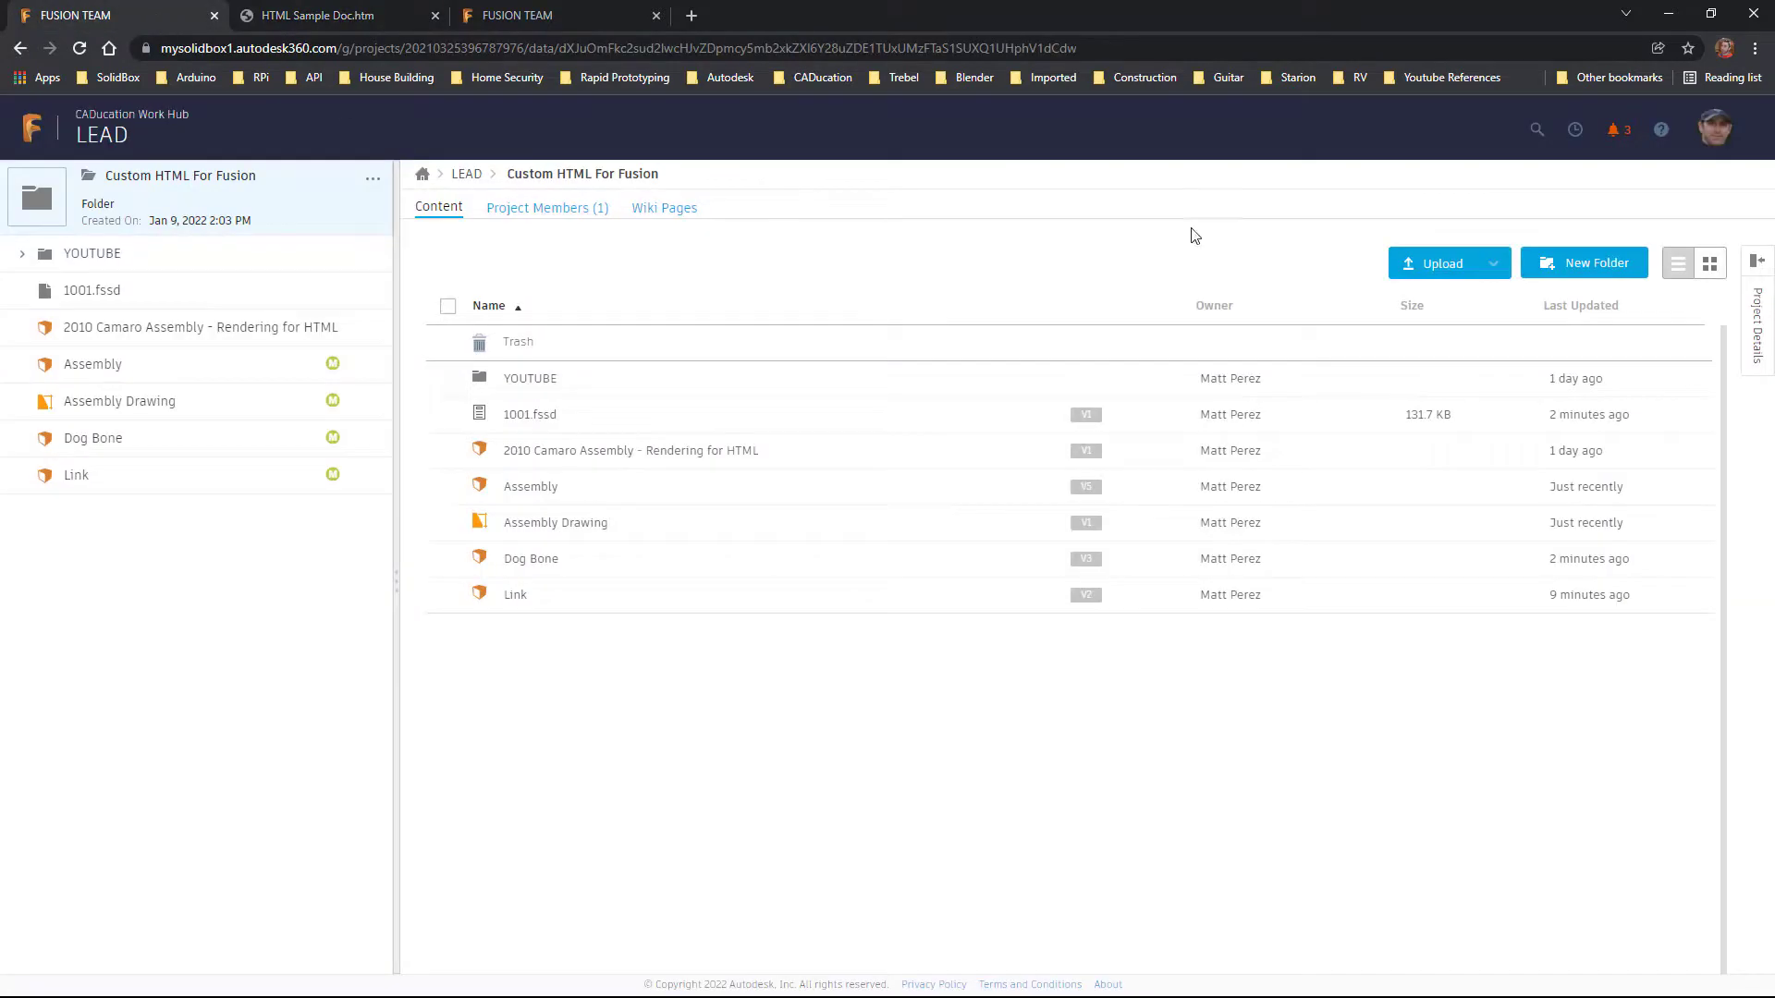
{"action": "left_click", "coordinate": [1756, 319]}
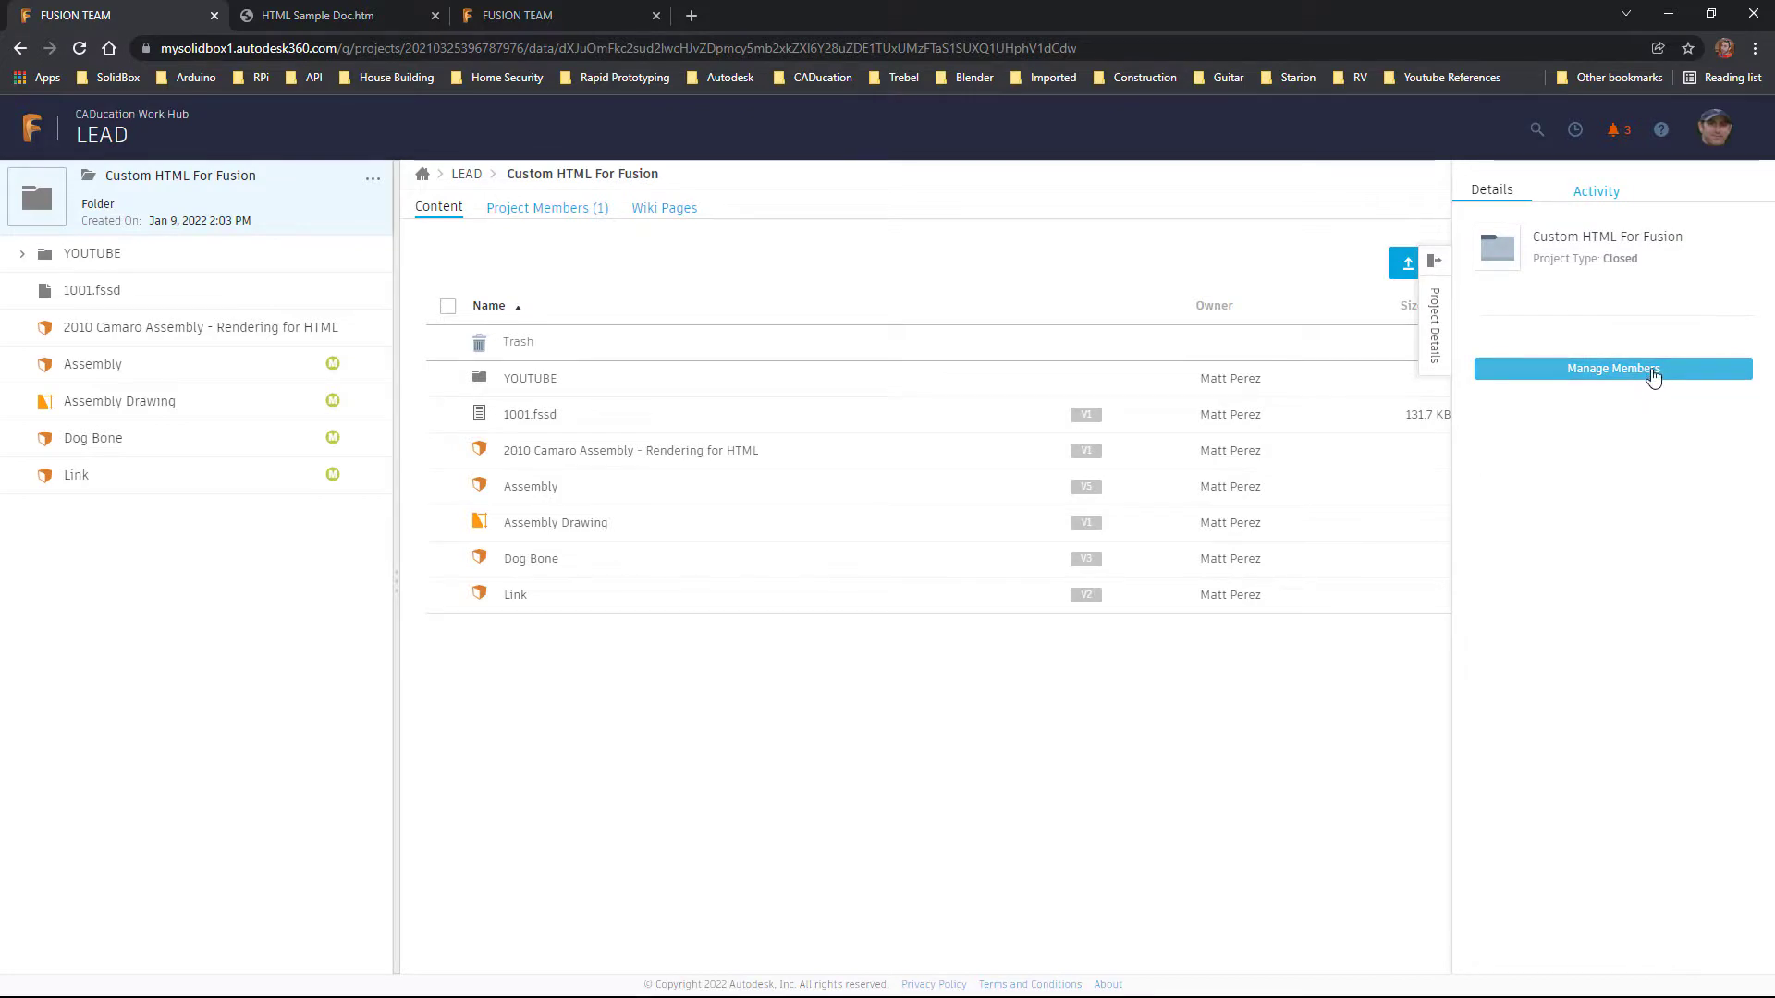
{"action": "left_click", "coordinate": [1434, 310]}
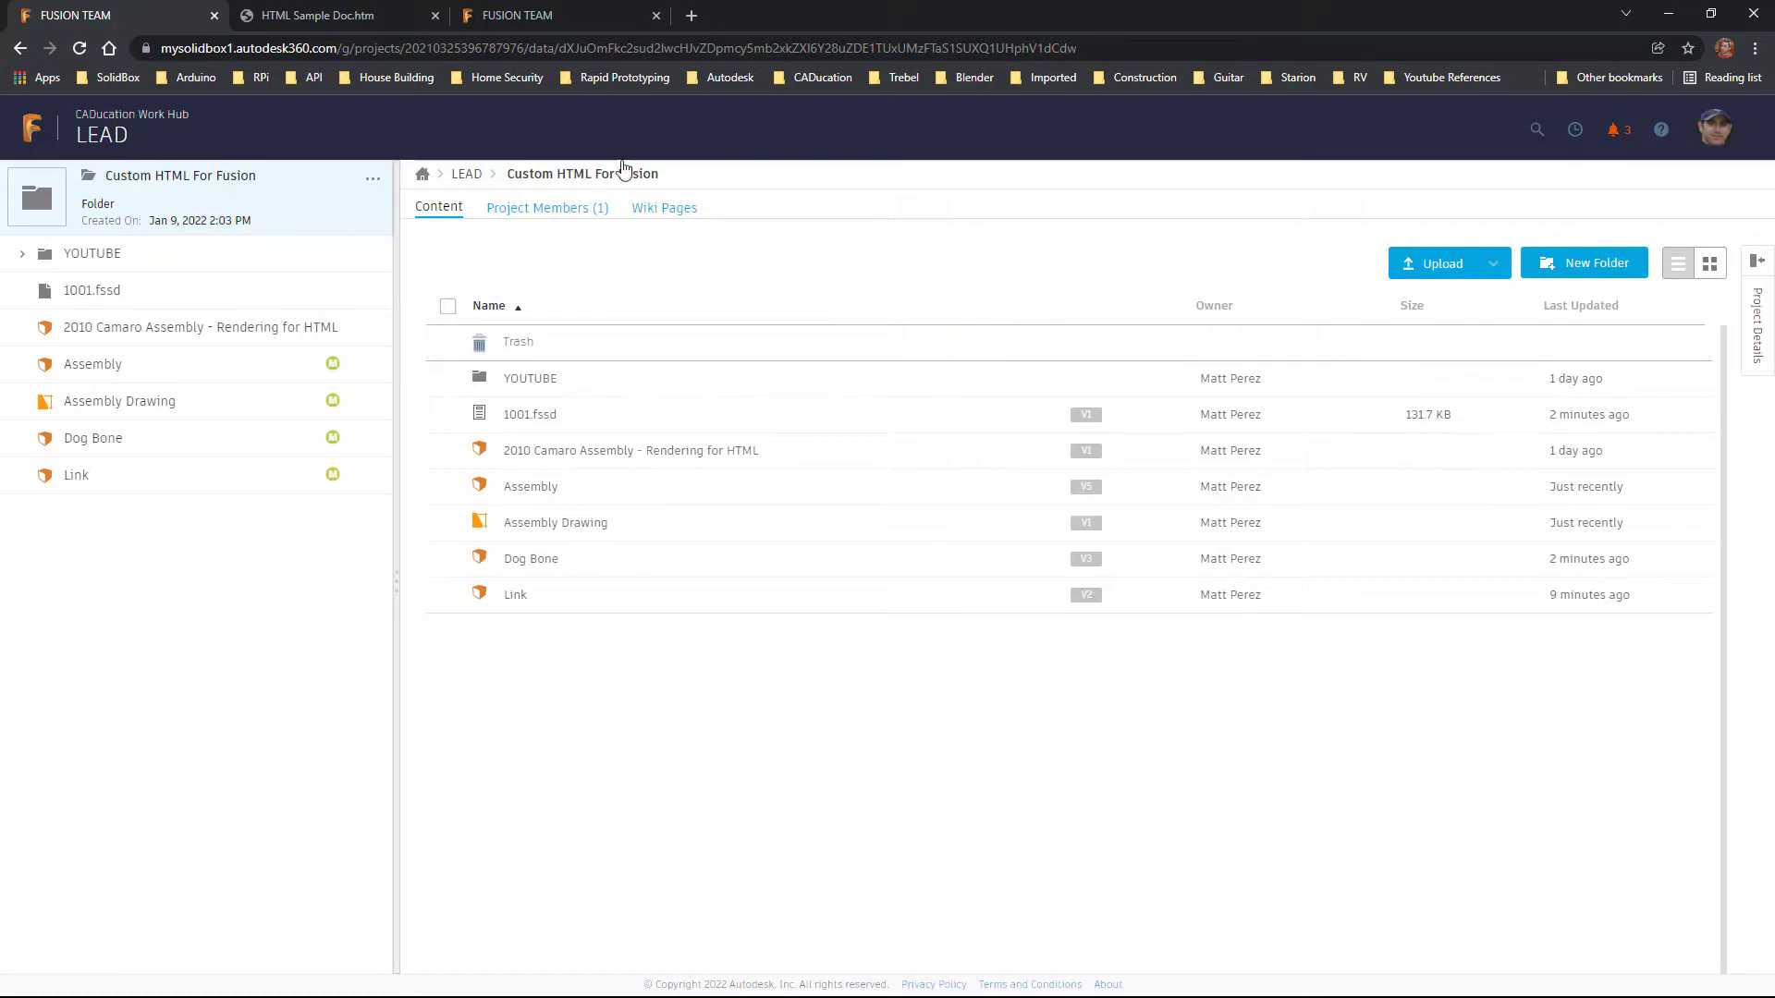
Close the extra Fusion Team tab and the HTML Sample Doc tab.
{"action": "left_click", "coordinate": [541, 17]}
{"action": "left_click", "coordinate": [657, 15]}
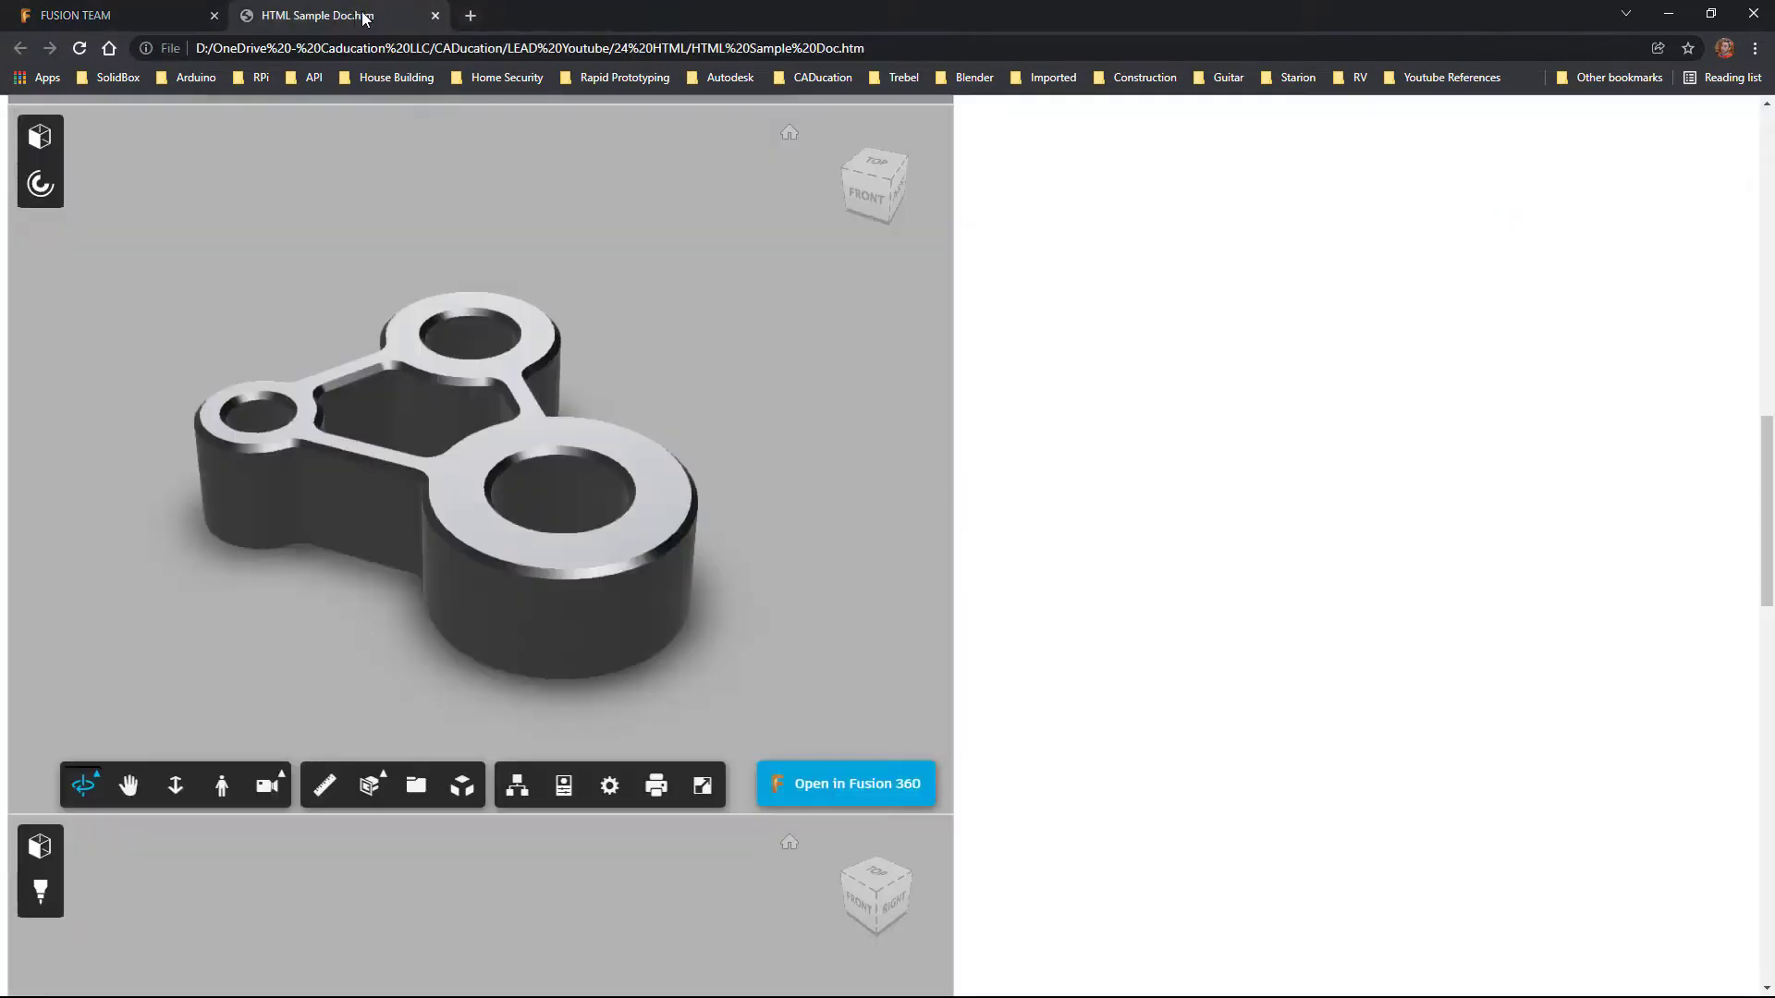
{"action": "left_click", "coordinate": [434, 16]}
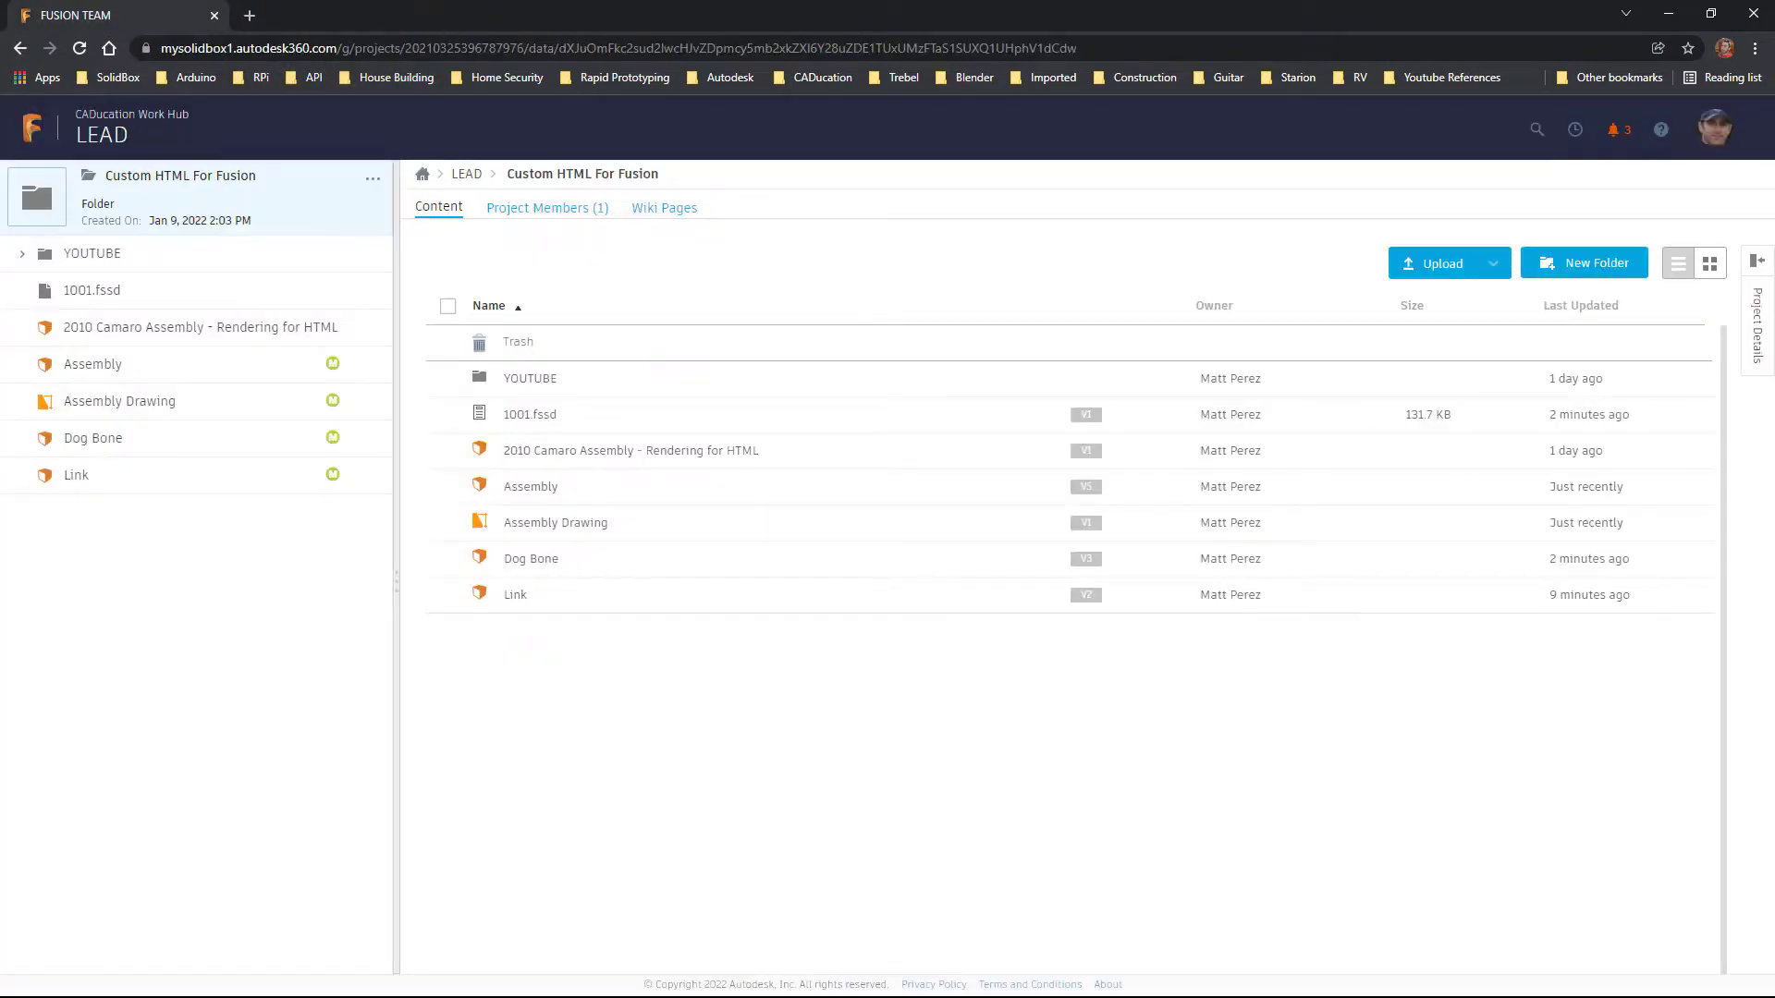
Add empty paragraphs below the PARTS LIST table in HTML Base Doc Info.
{"action": "key", "text": "alt+Tab"}
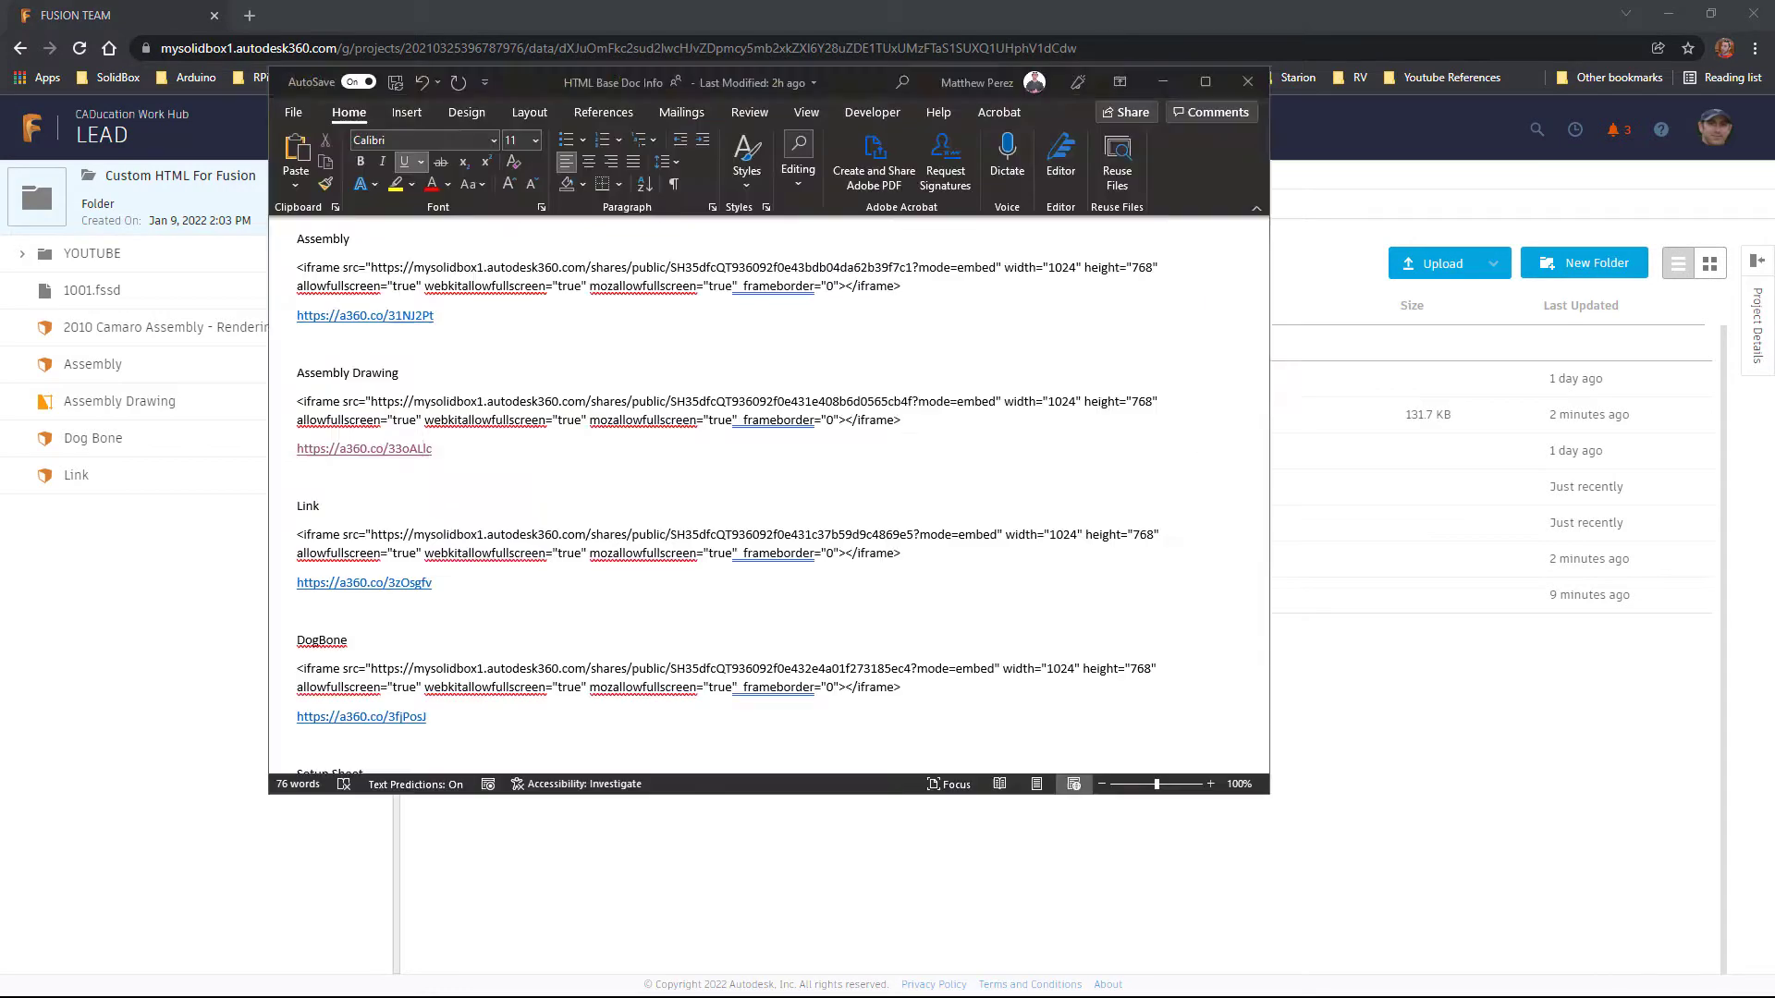
{"action": "scroll", "coordinate": [836, 513], "scroll_direction": "down", "scroll_amount": 2}
{"action": "scroll", "coordinate": [837, 513], "scroll_direction": "up", "scroll_amount": 2}
{"action": "scroll", "coordinate": [837, 513], "scroll_direction": "down", "scroll_amount": 3}
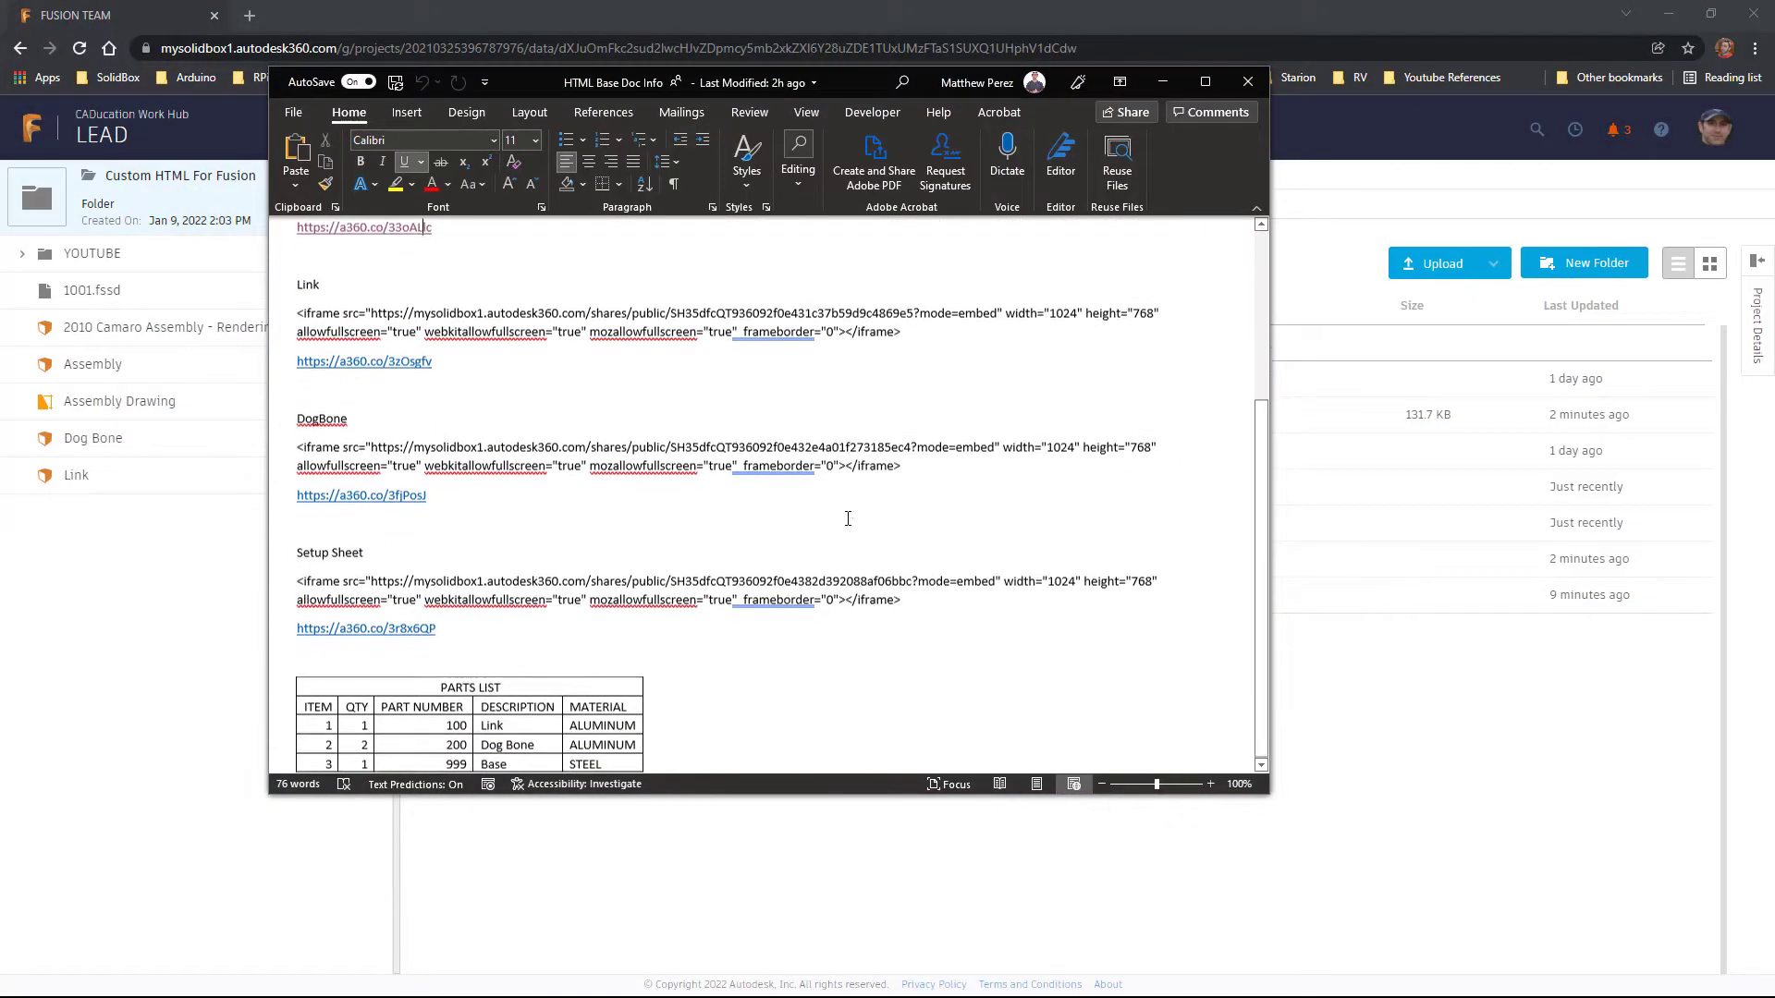
{"action": "left_click", "coordinate": [709, 730]}
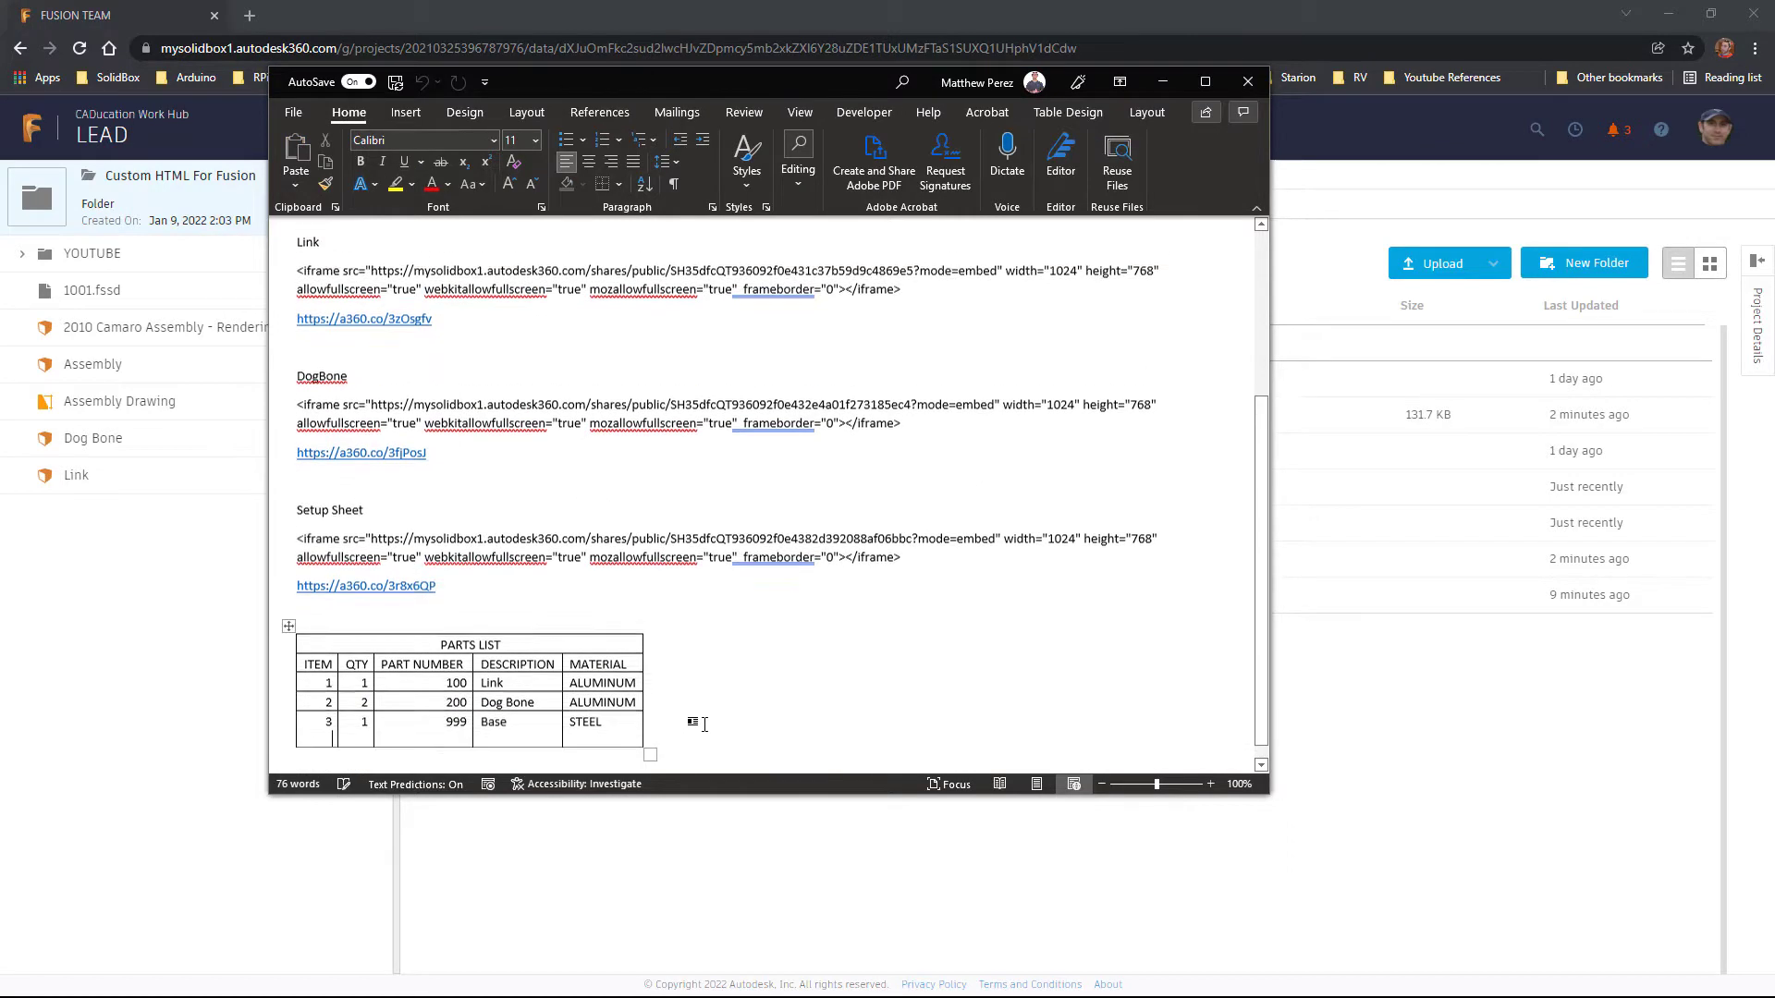
{"action": "key", "text": "Return"}
{"action": "key", "text": "Return"}
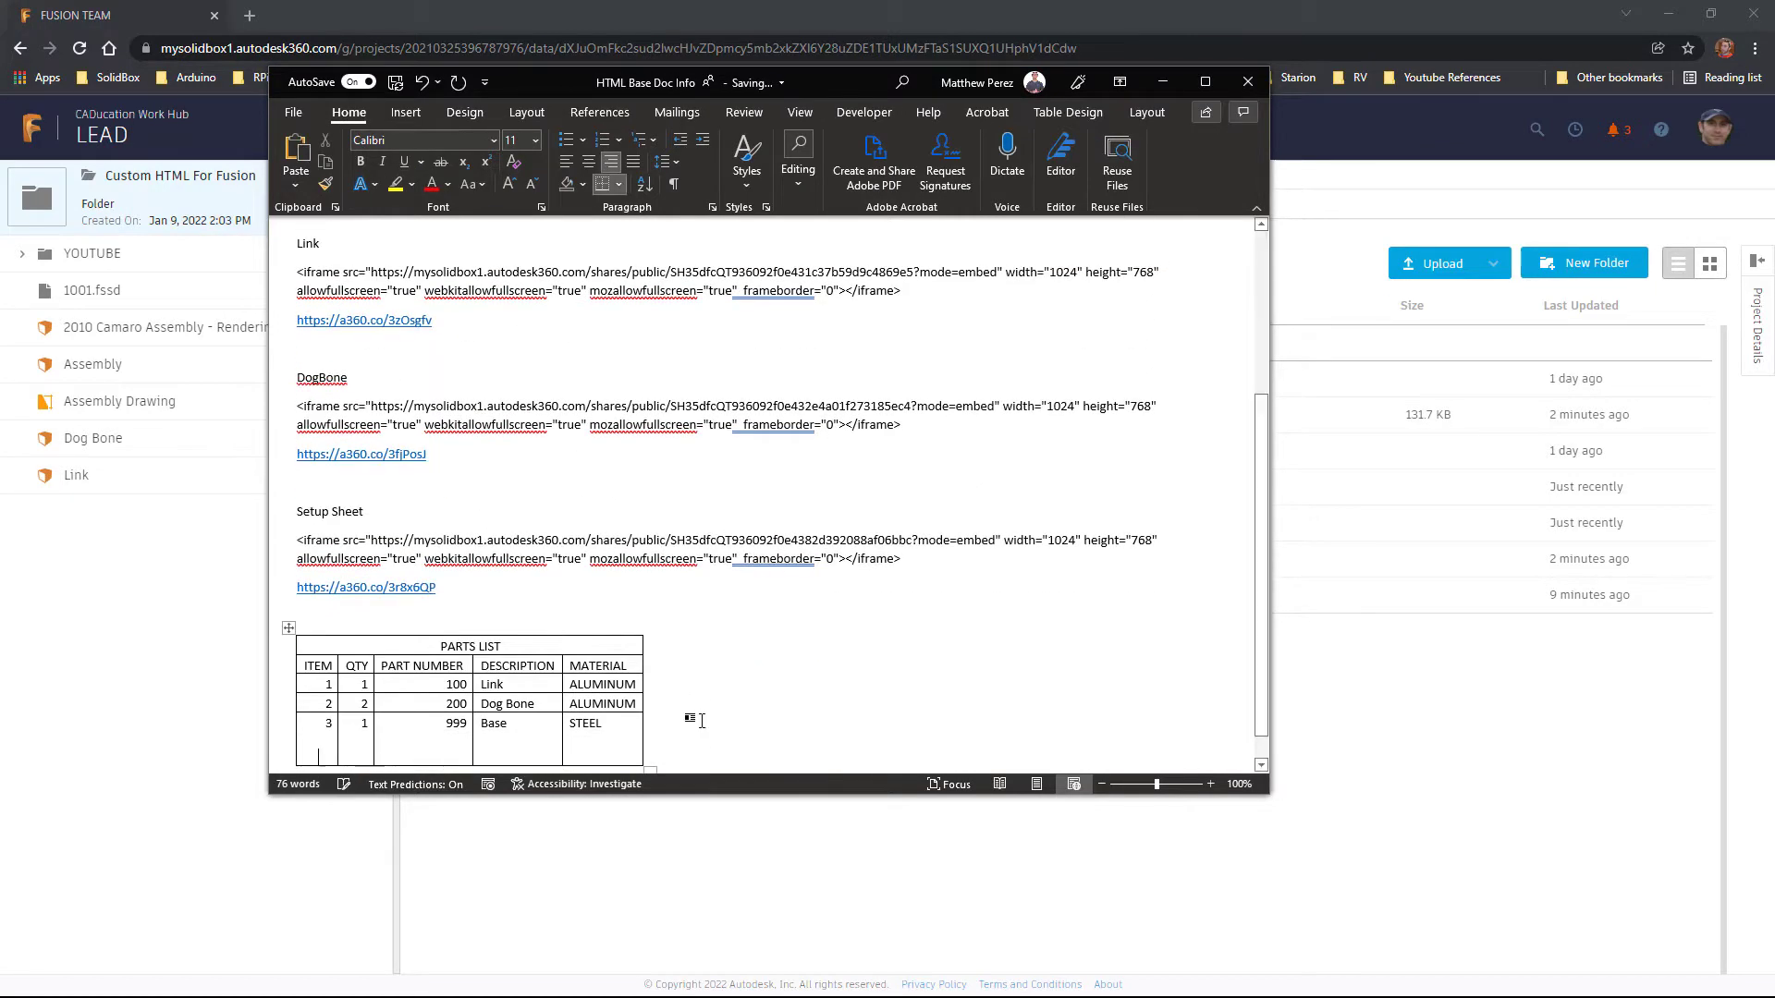
{"action": "key", "text": "BackSpace"}
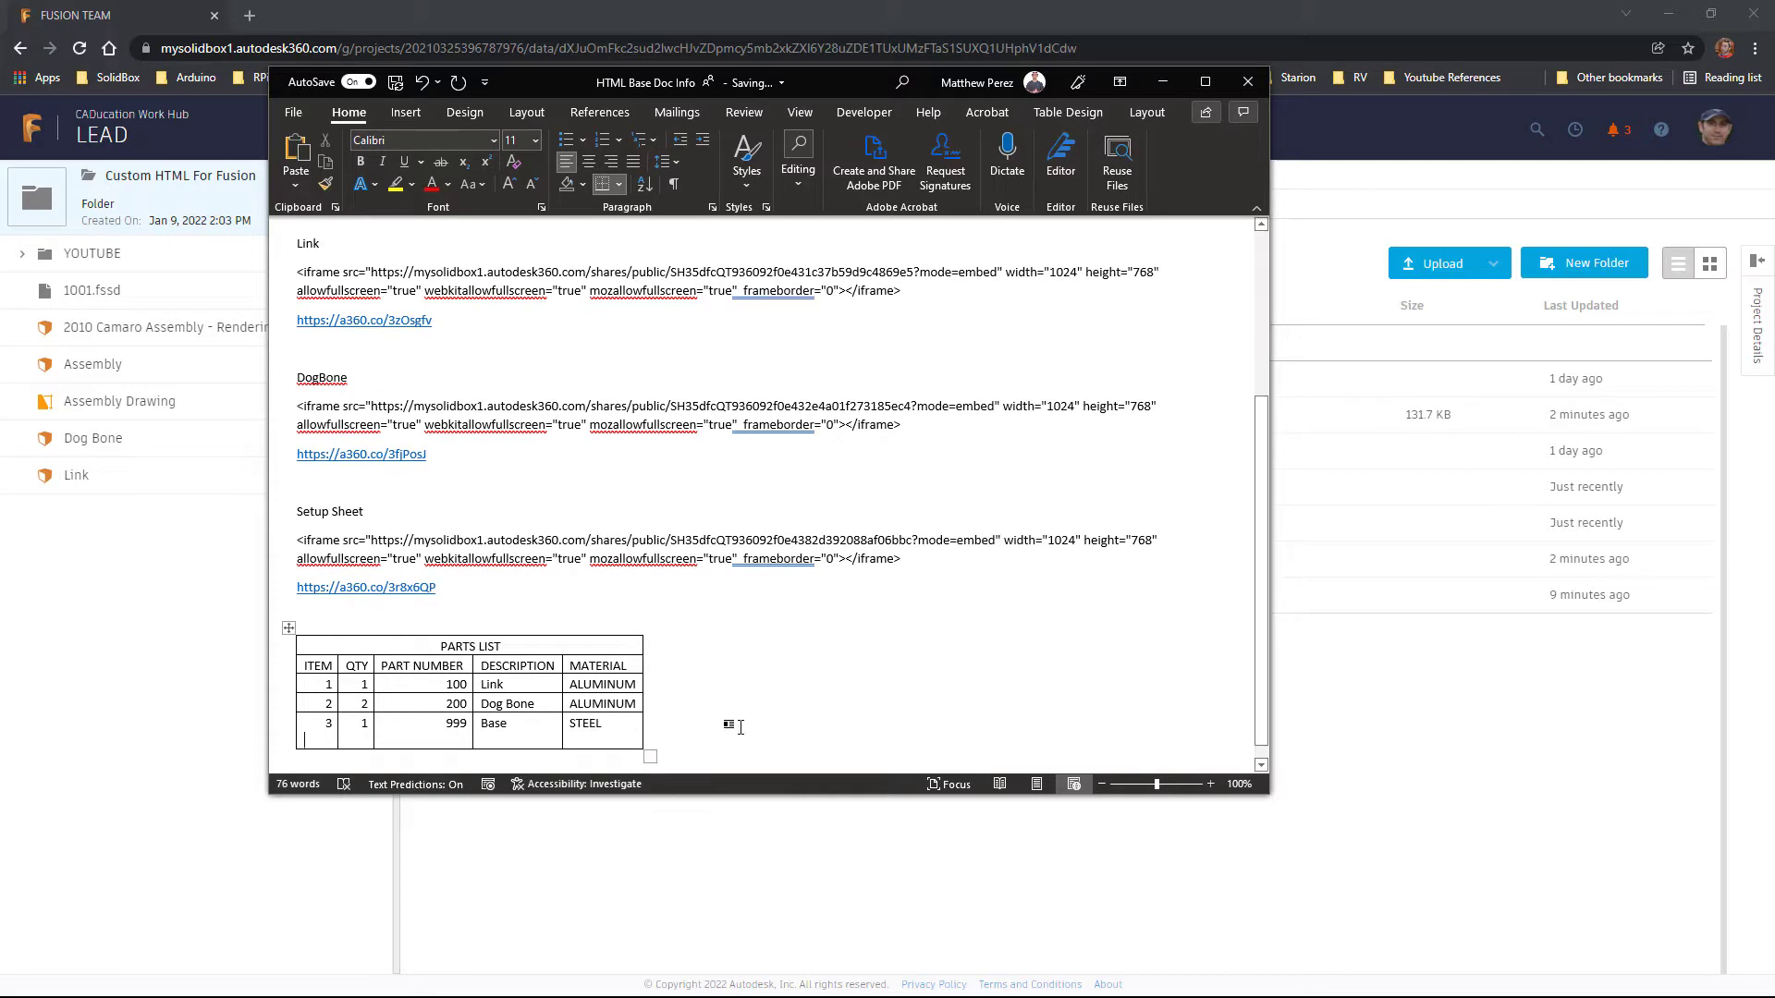
{"action": "left_click", "coordinate": [515, 766]}
{"action": "key", "text": "Return"}
{"action": "key", "text": "Return"}
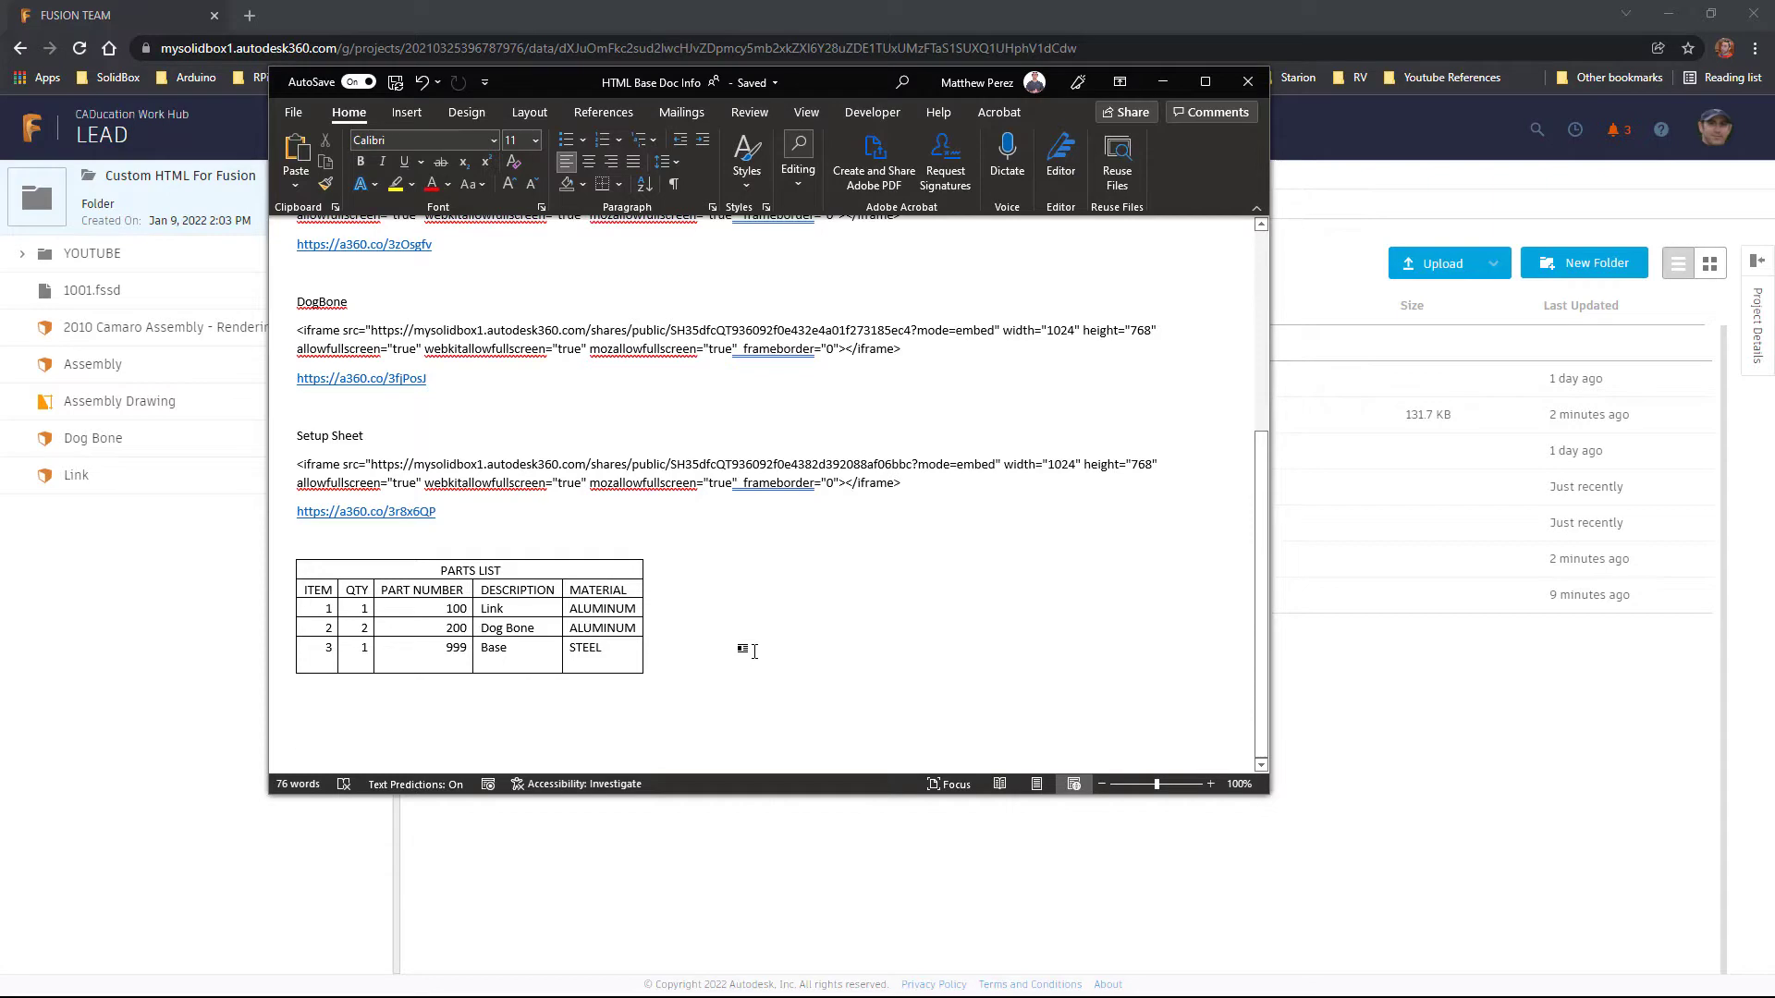
Insert a three-column, two-row table below the PARTS LIST.
{"action": "left_click", "coordinate": [418, 112]}
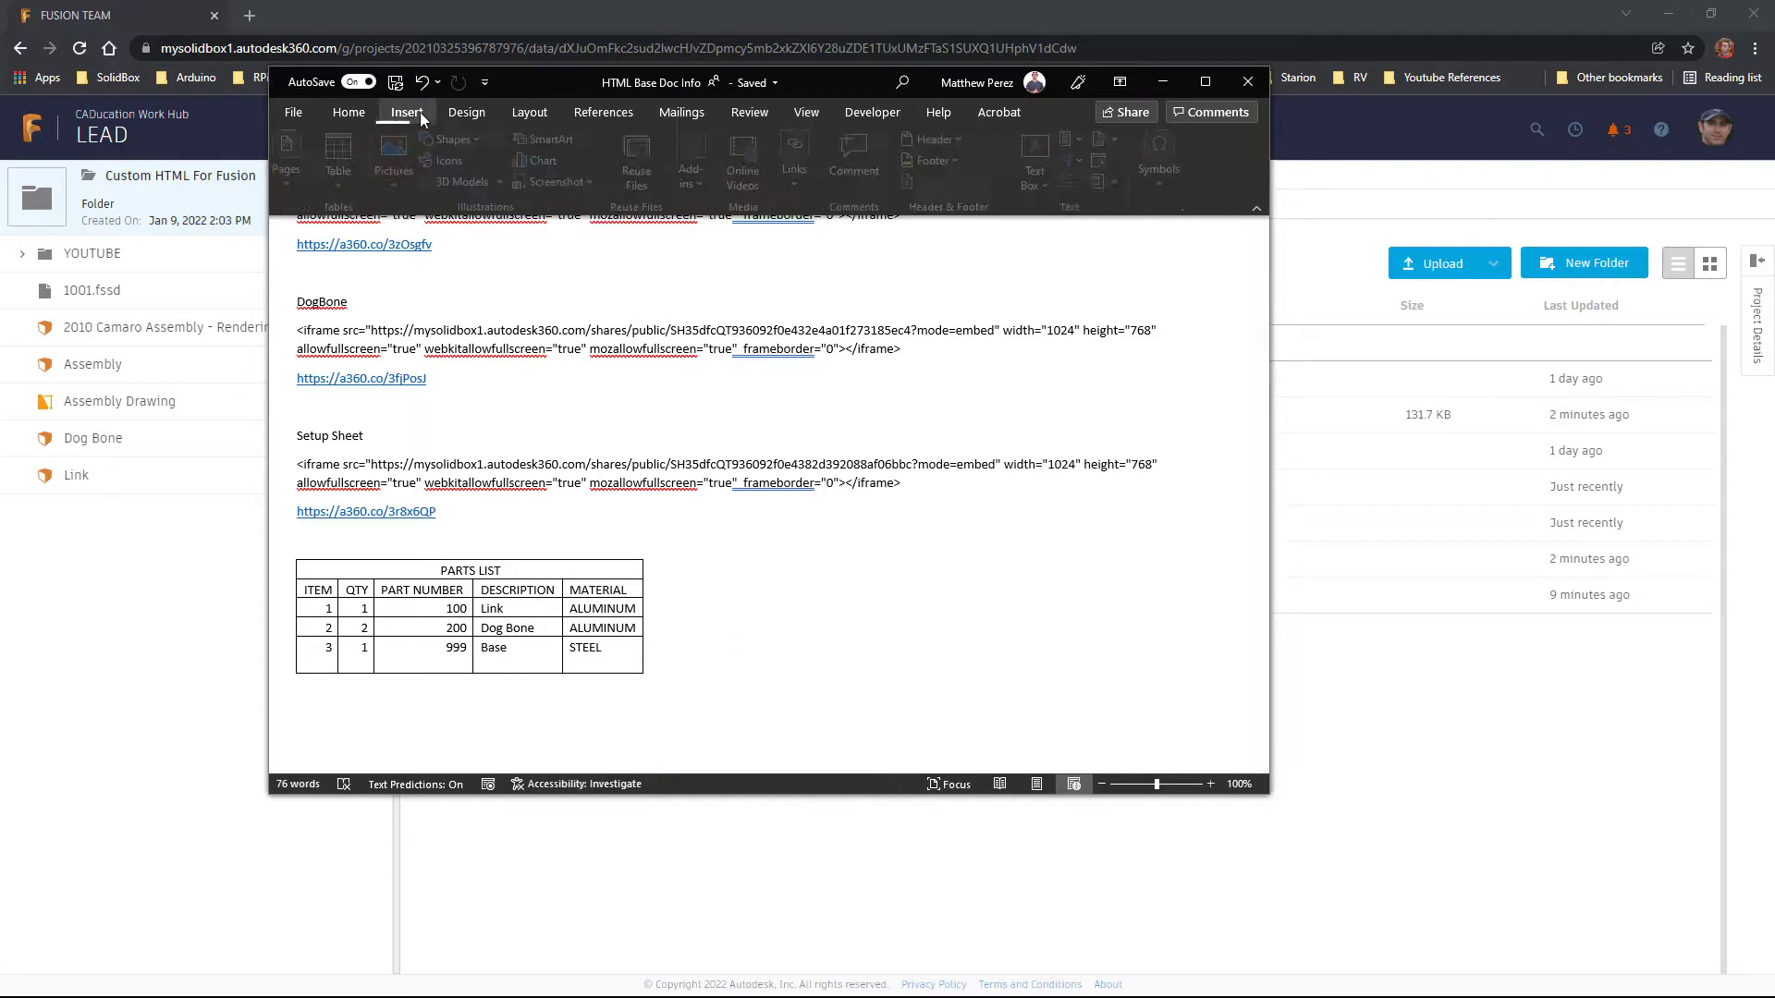
{"action": "left_click", "coordinate": [348, 183]}
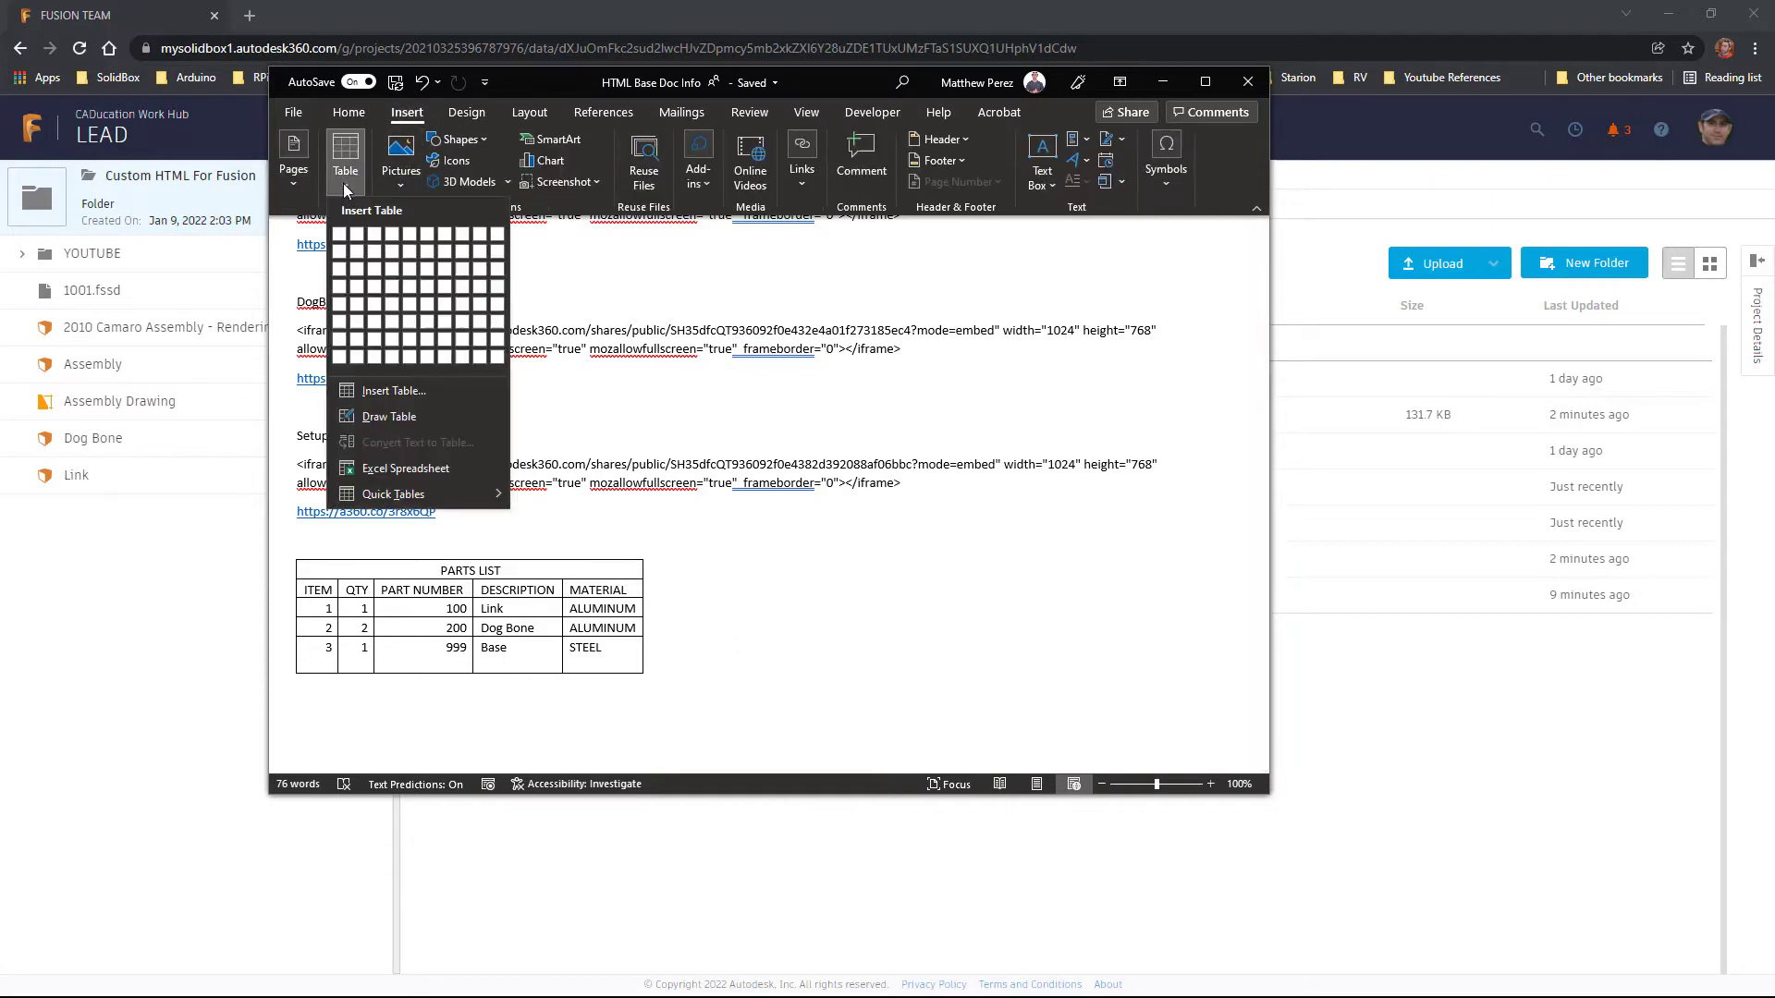
{"action": "left_click", "coordinate": [379, 262]}
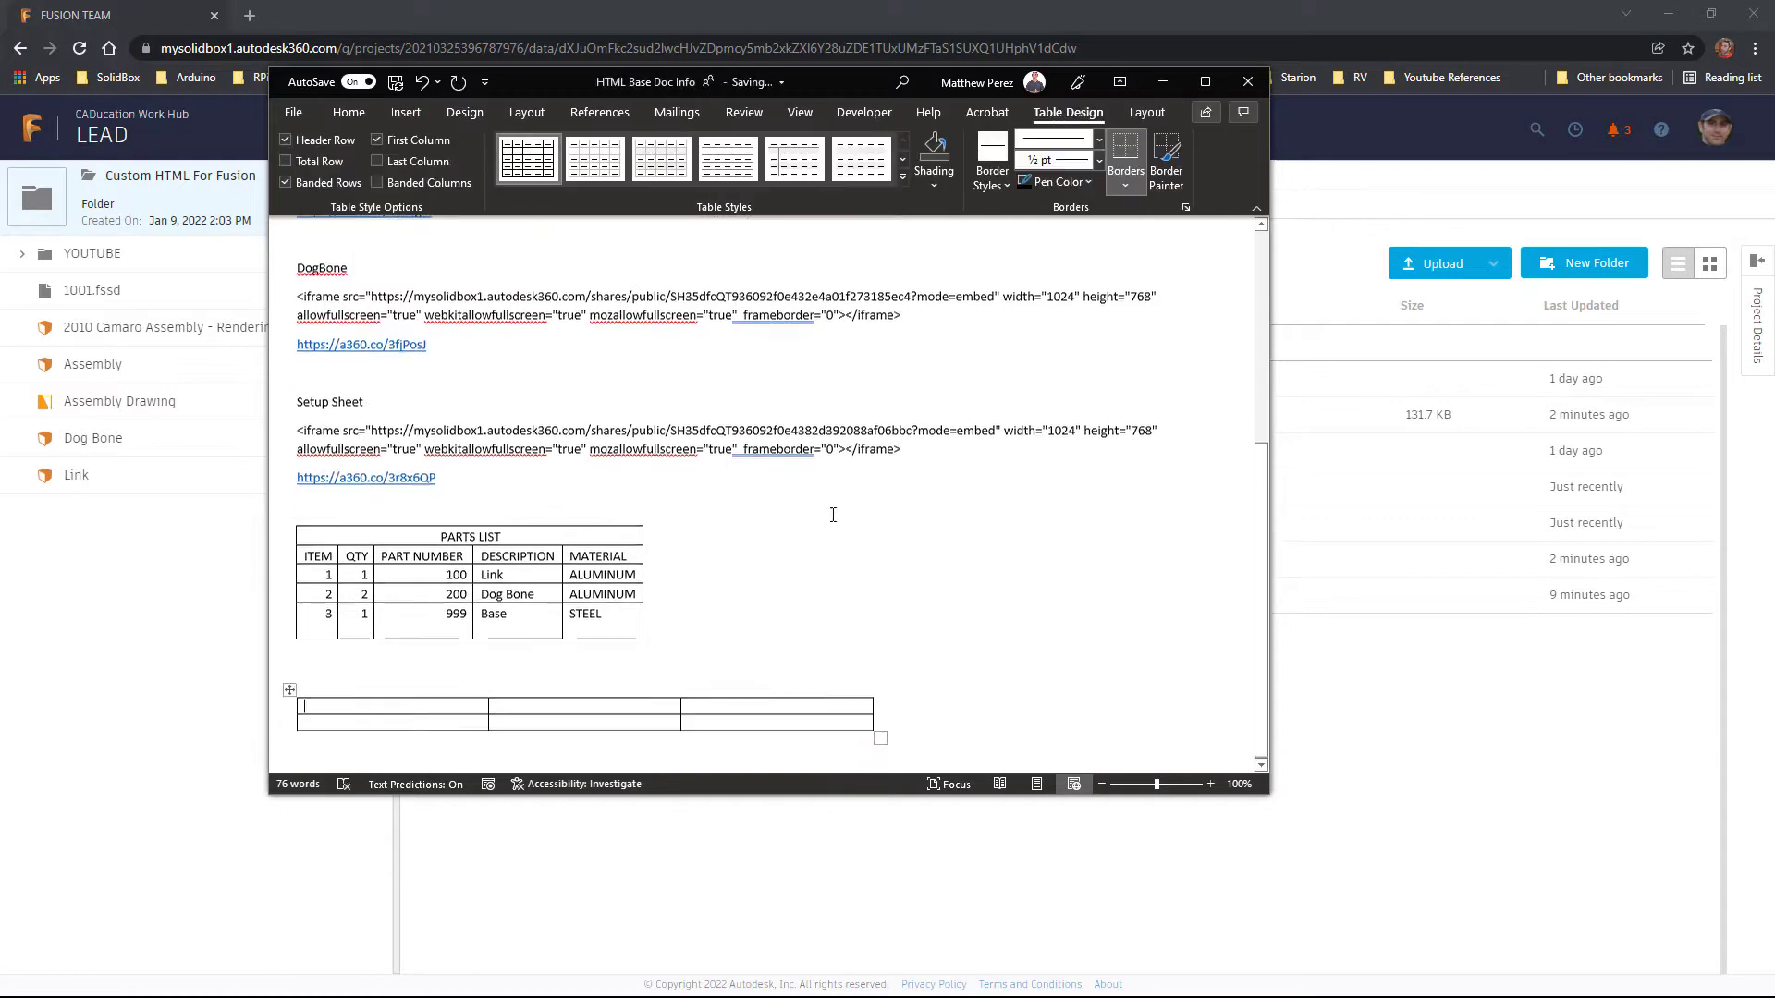
Enter bold headers New Parts Table and Concept, and begin the row with New.
{"action": "type", "text": "New Par"}
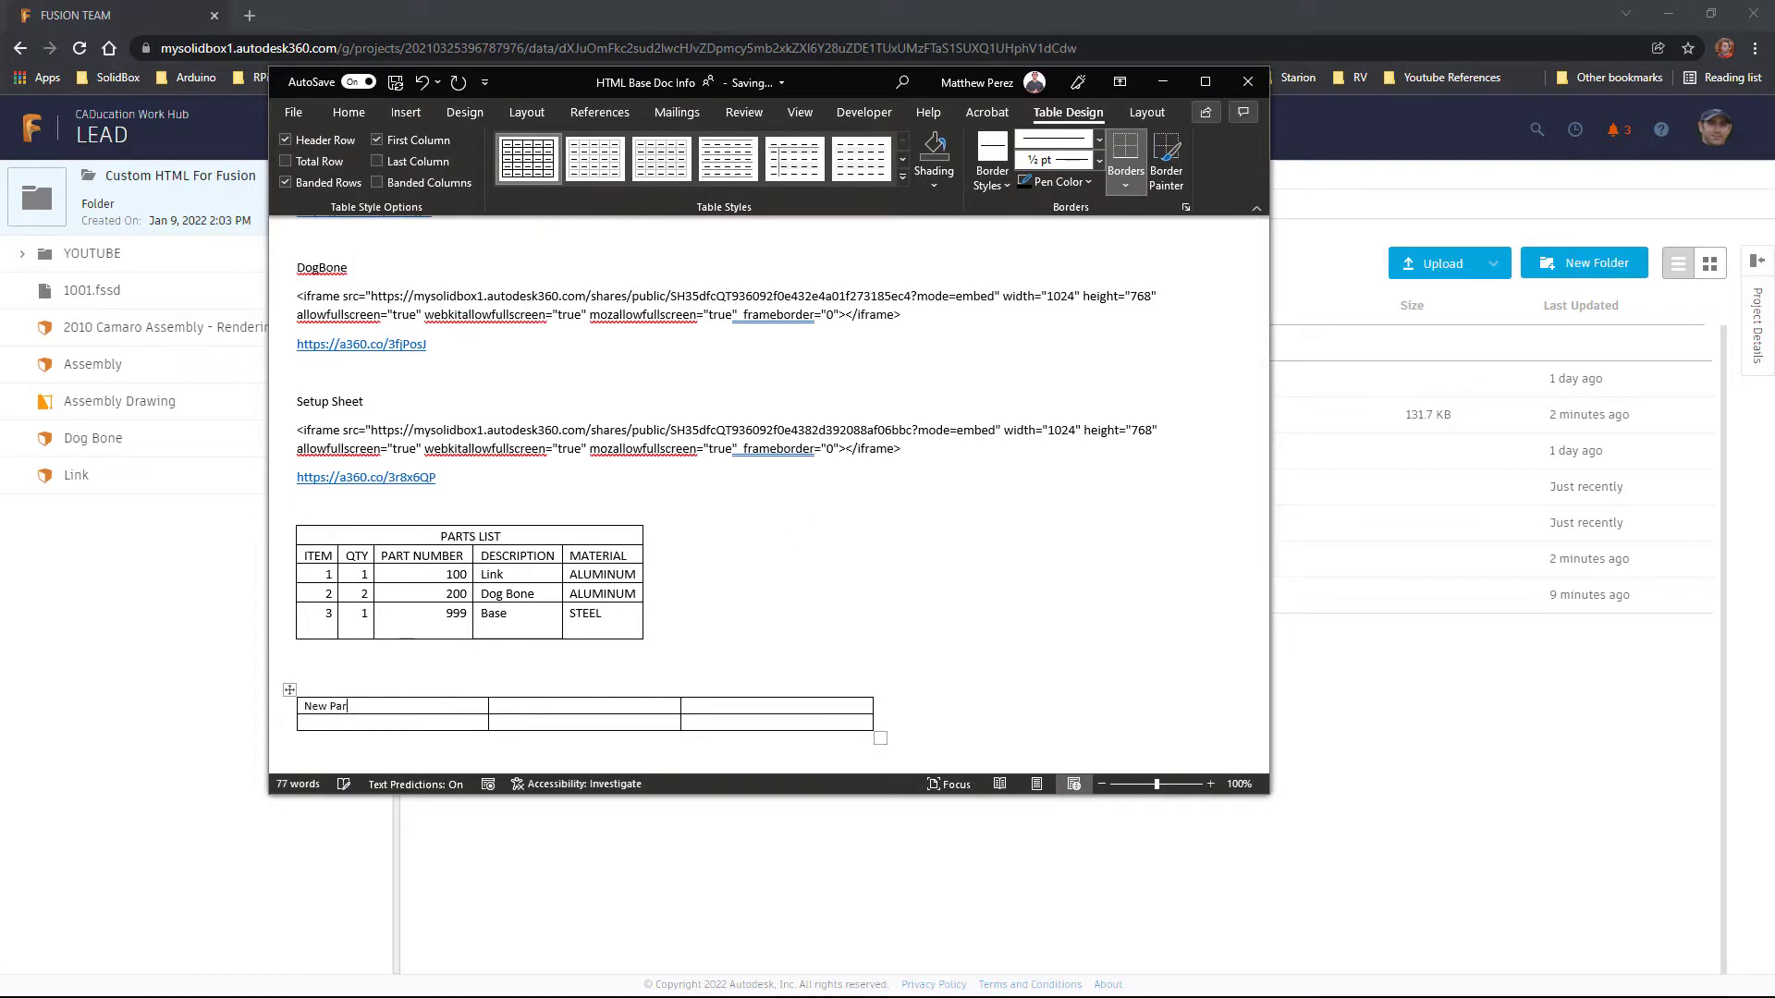
{"action": "type", "text": "ts Table"}
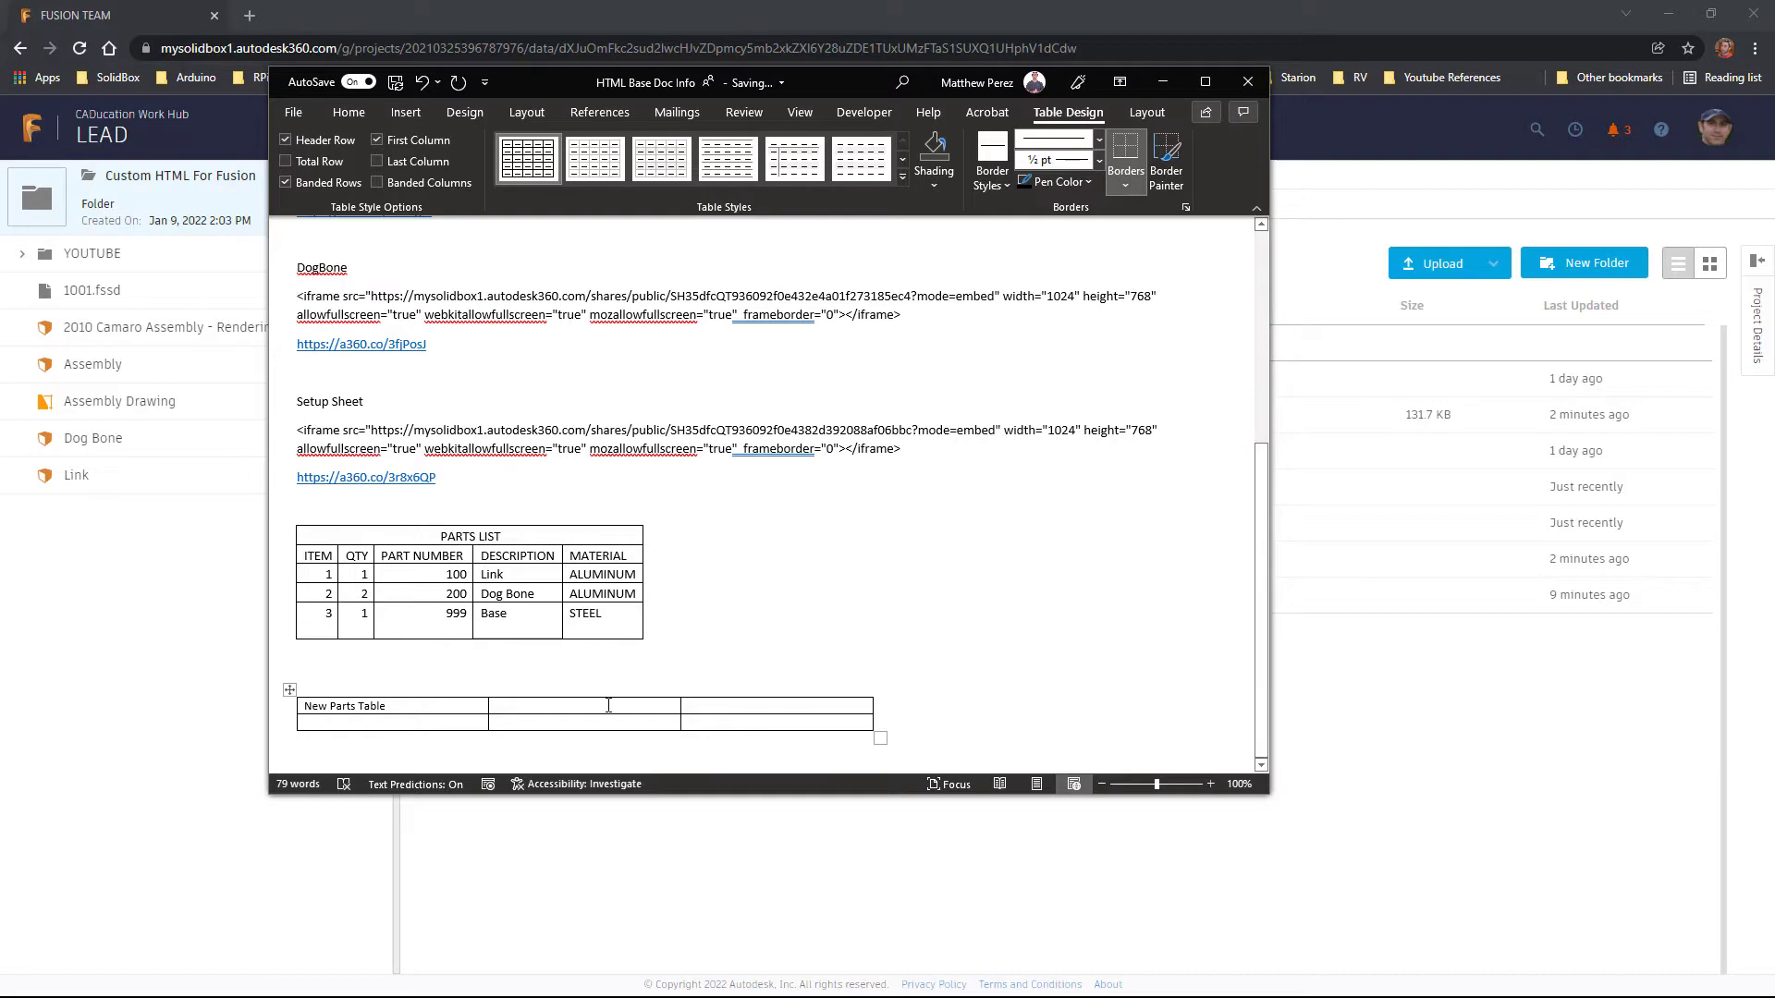
{"action": "left_click", "coordinate": [609, 705]}
{"action": "type", "text": "Concept 1"}
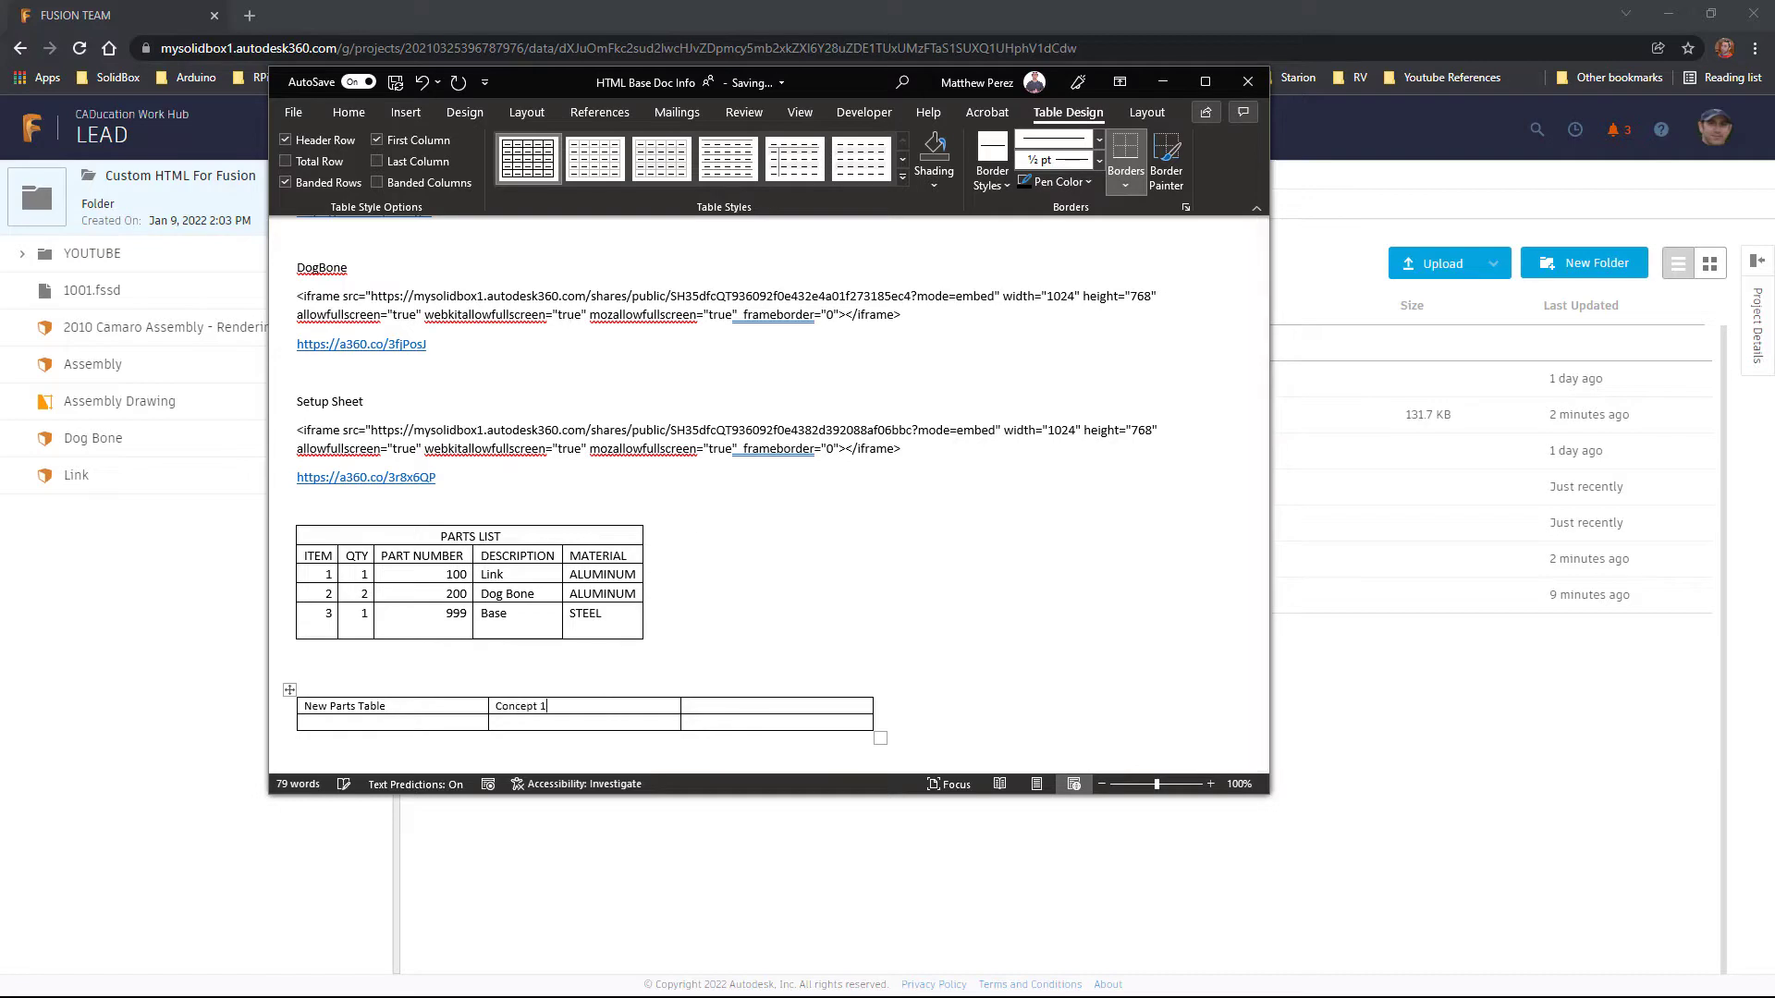
{"action": "type", "text": "Concept 2"}
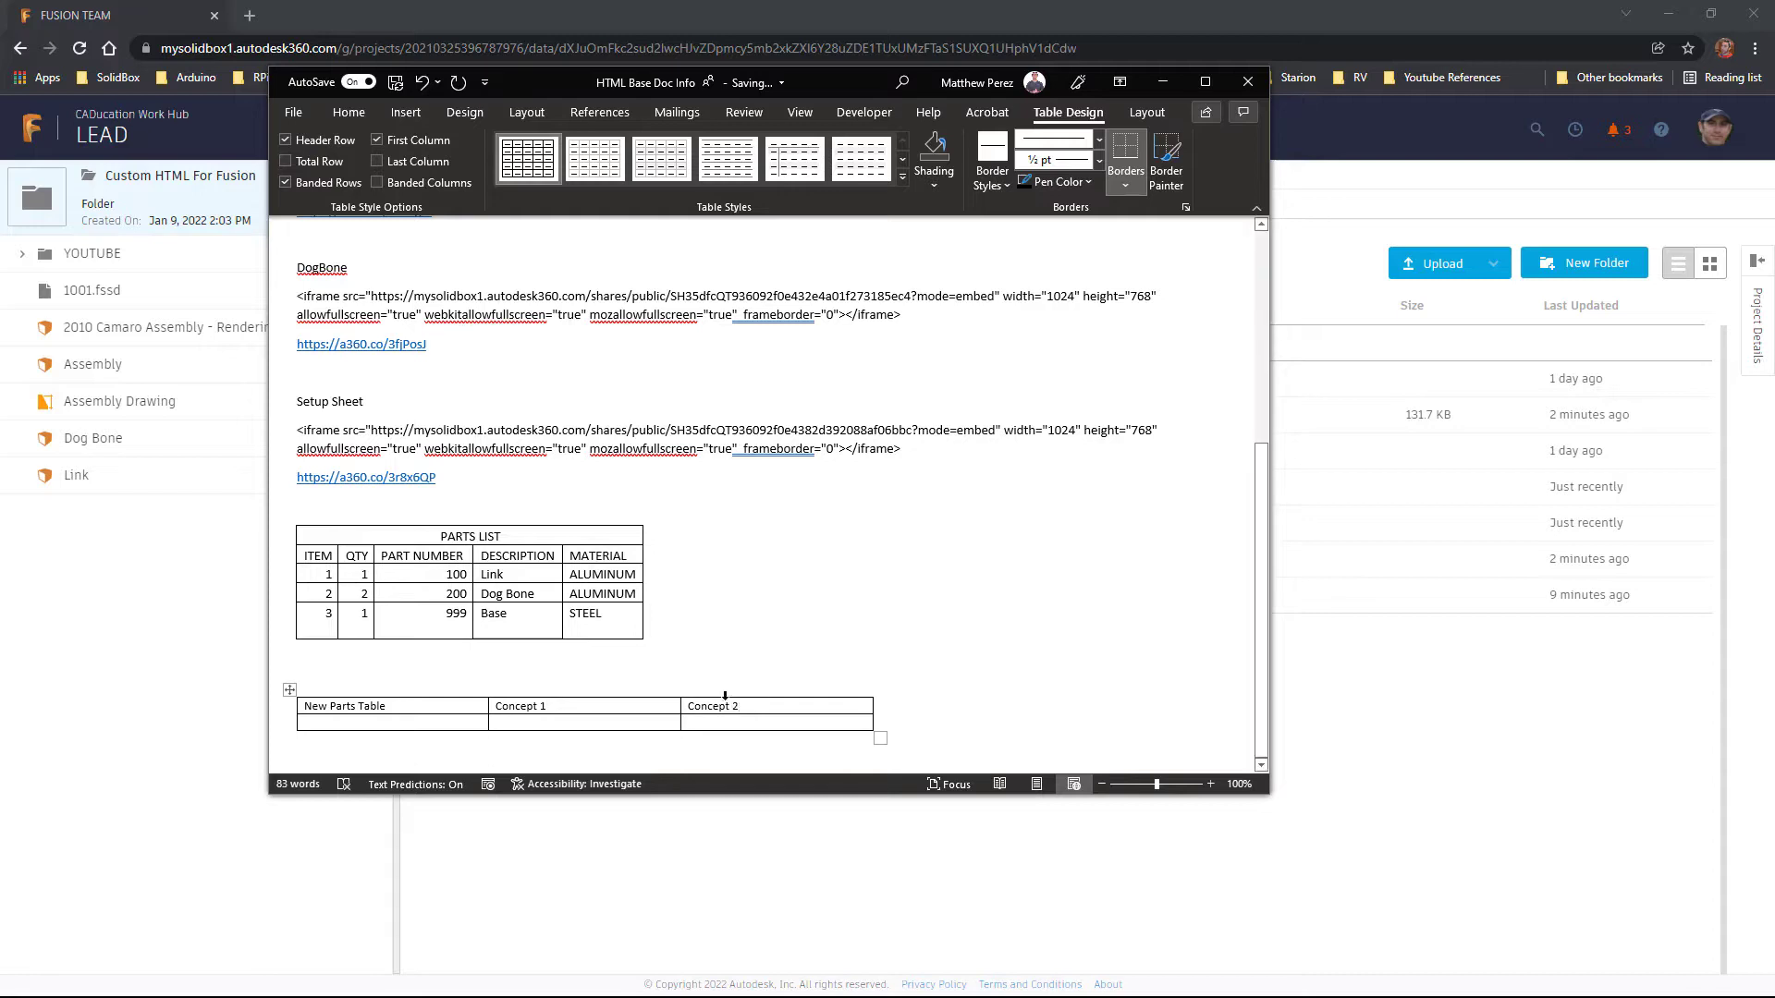
{"action": "left_click_drag", "start_coordinate": [753, 705], "coordinate": [356, 719]}
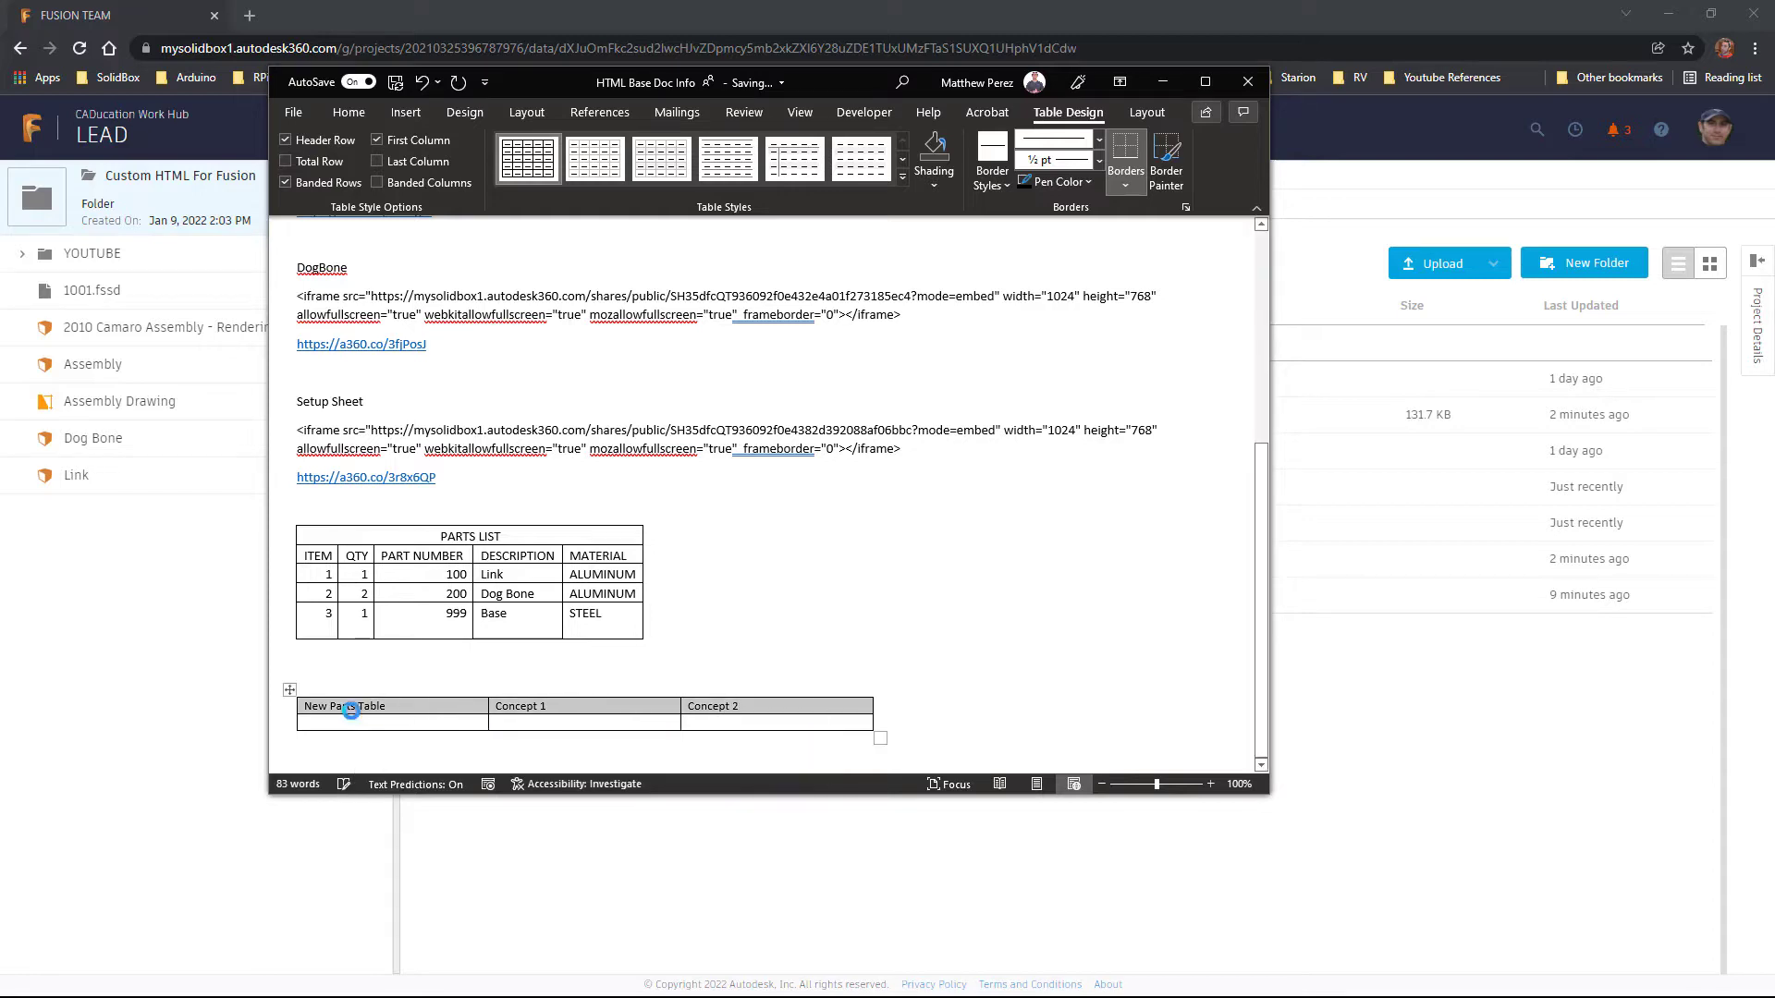
{"action": "key", "text": "ctrl+b"}
{"action": "left_click", "coordinate": [358, 724]}
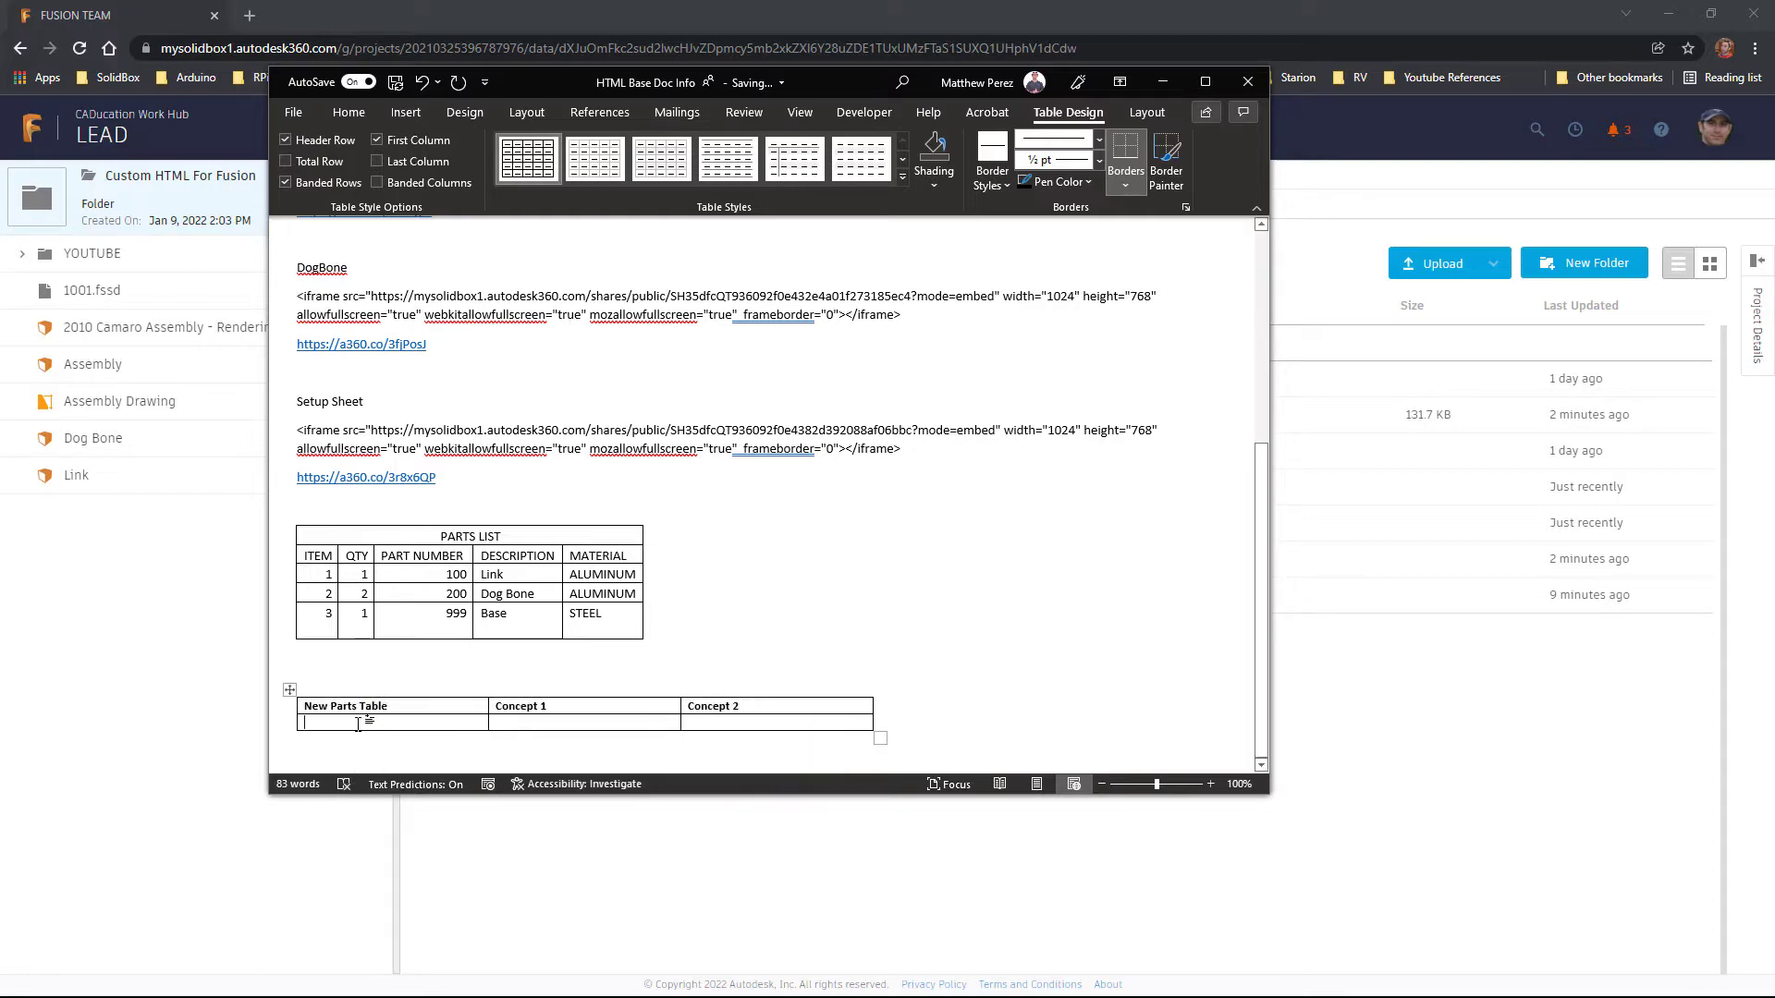
{"action": "type", "text": "New idea"}
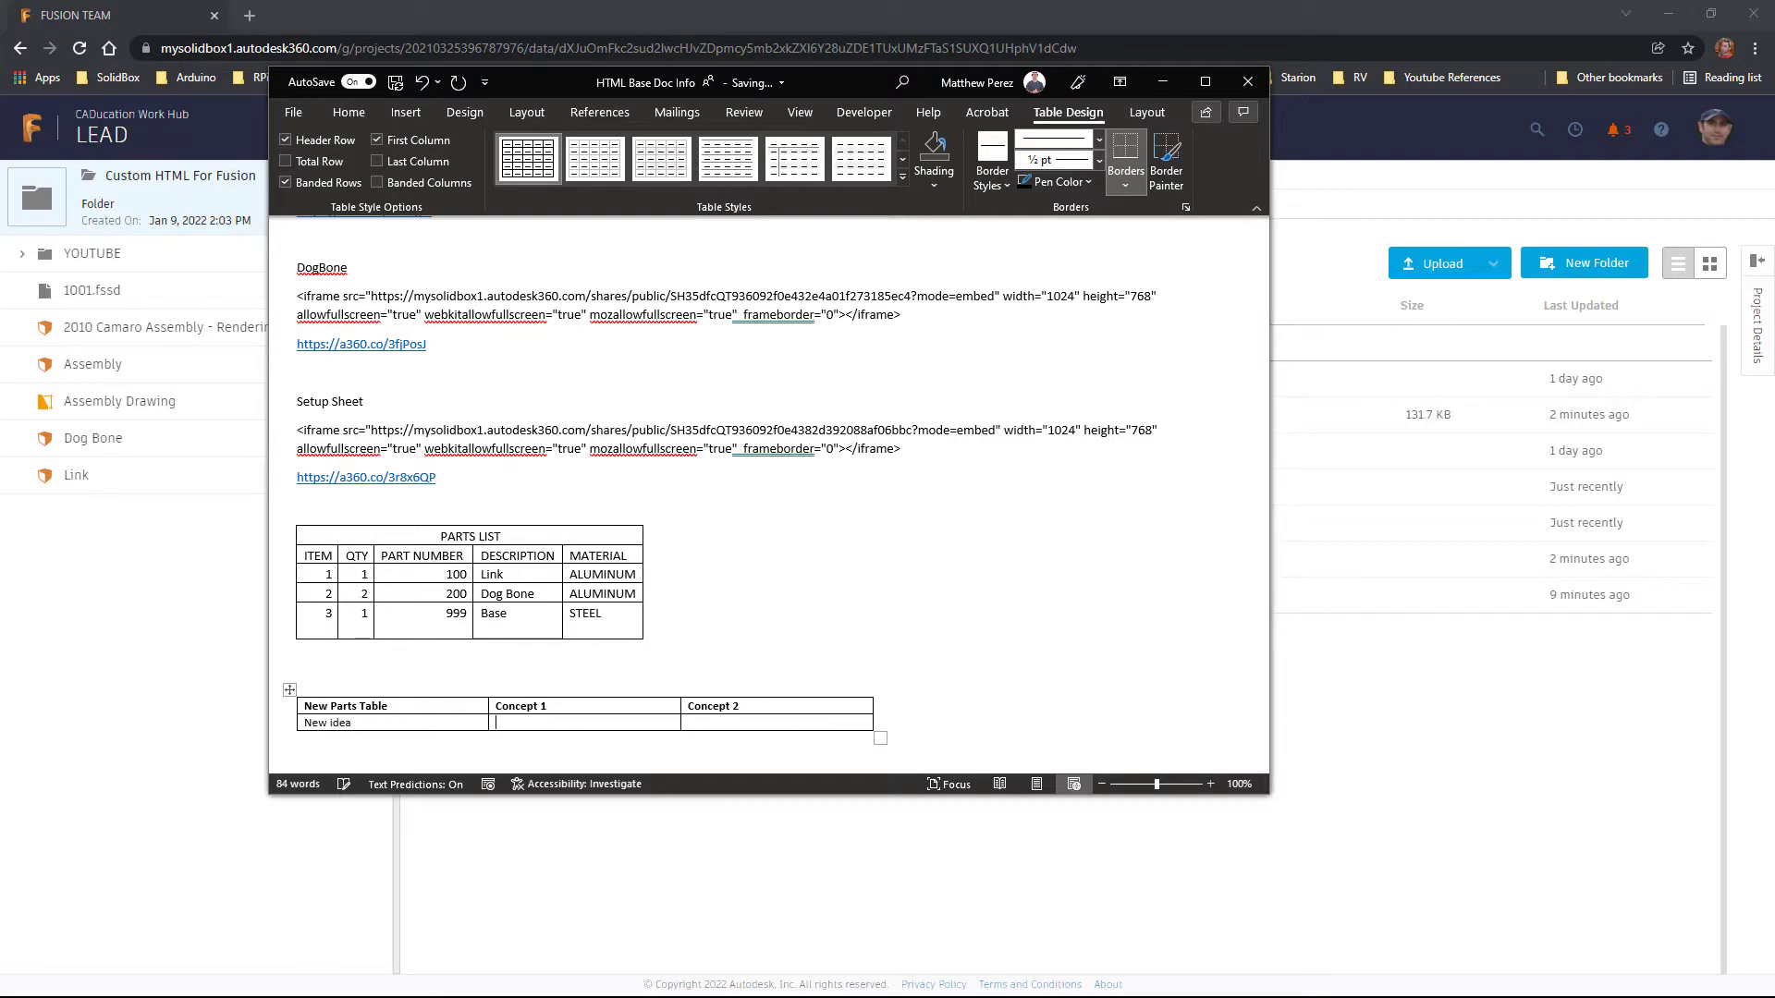
{"action": "type", "text": "1"}
Save a Web Page copy named 'HTML Base Doc Info testing' and minimize Word.
{"action": "left_click", "coordinate": [1010, 674]}
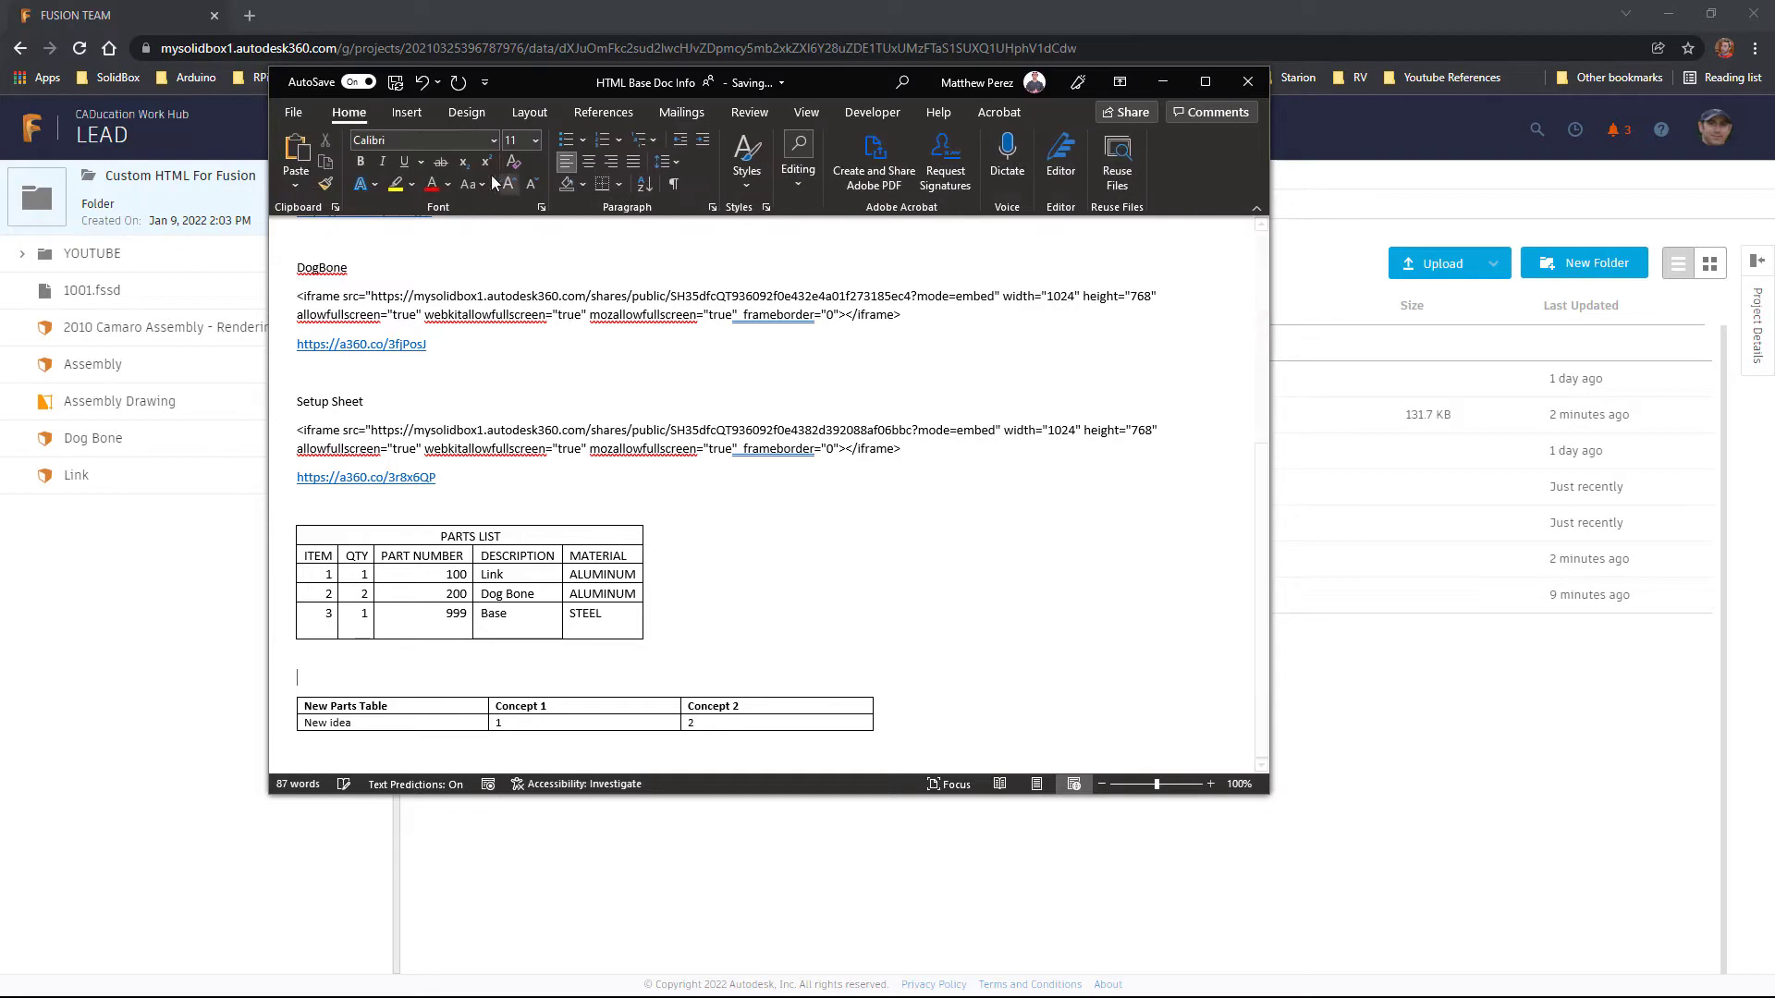
{"action": "left_click", "coordinate": [307, 113]}
{"action": "left_click", "coordinate": [344, 324]}
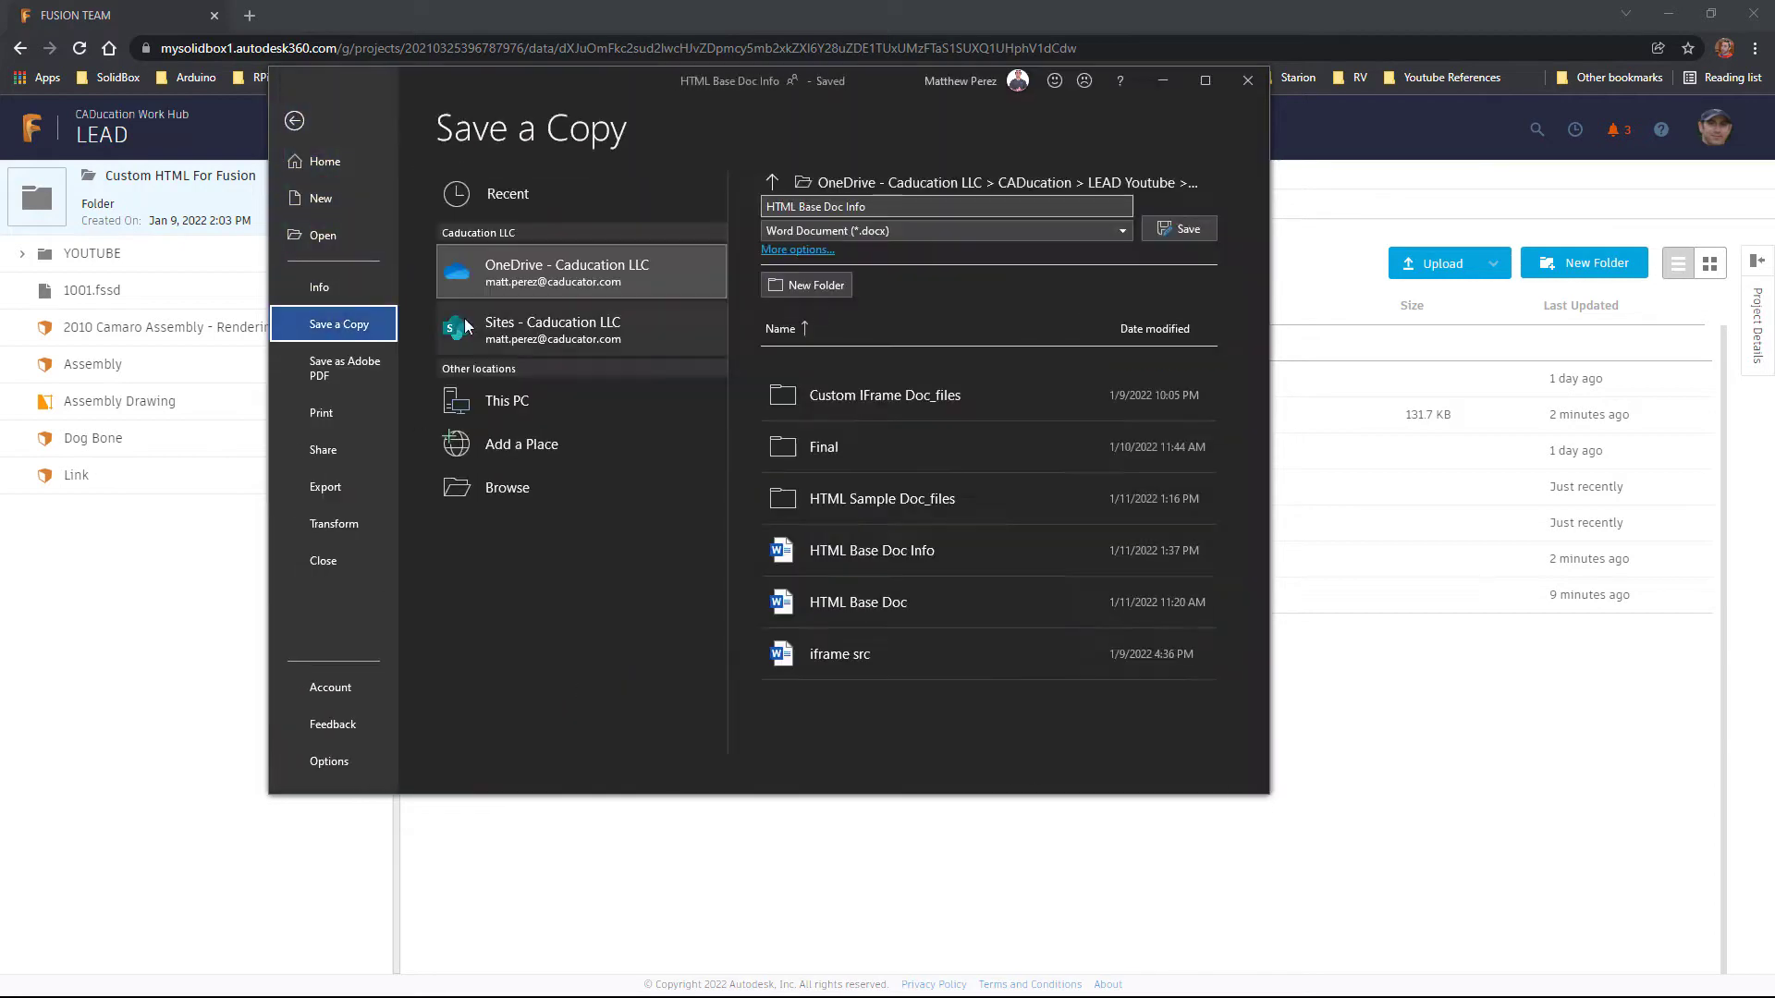
{"action": "left_click", "coordinate": [901, 231]}
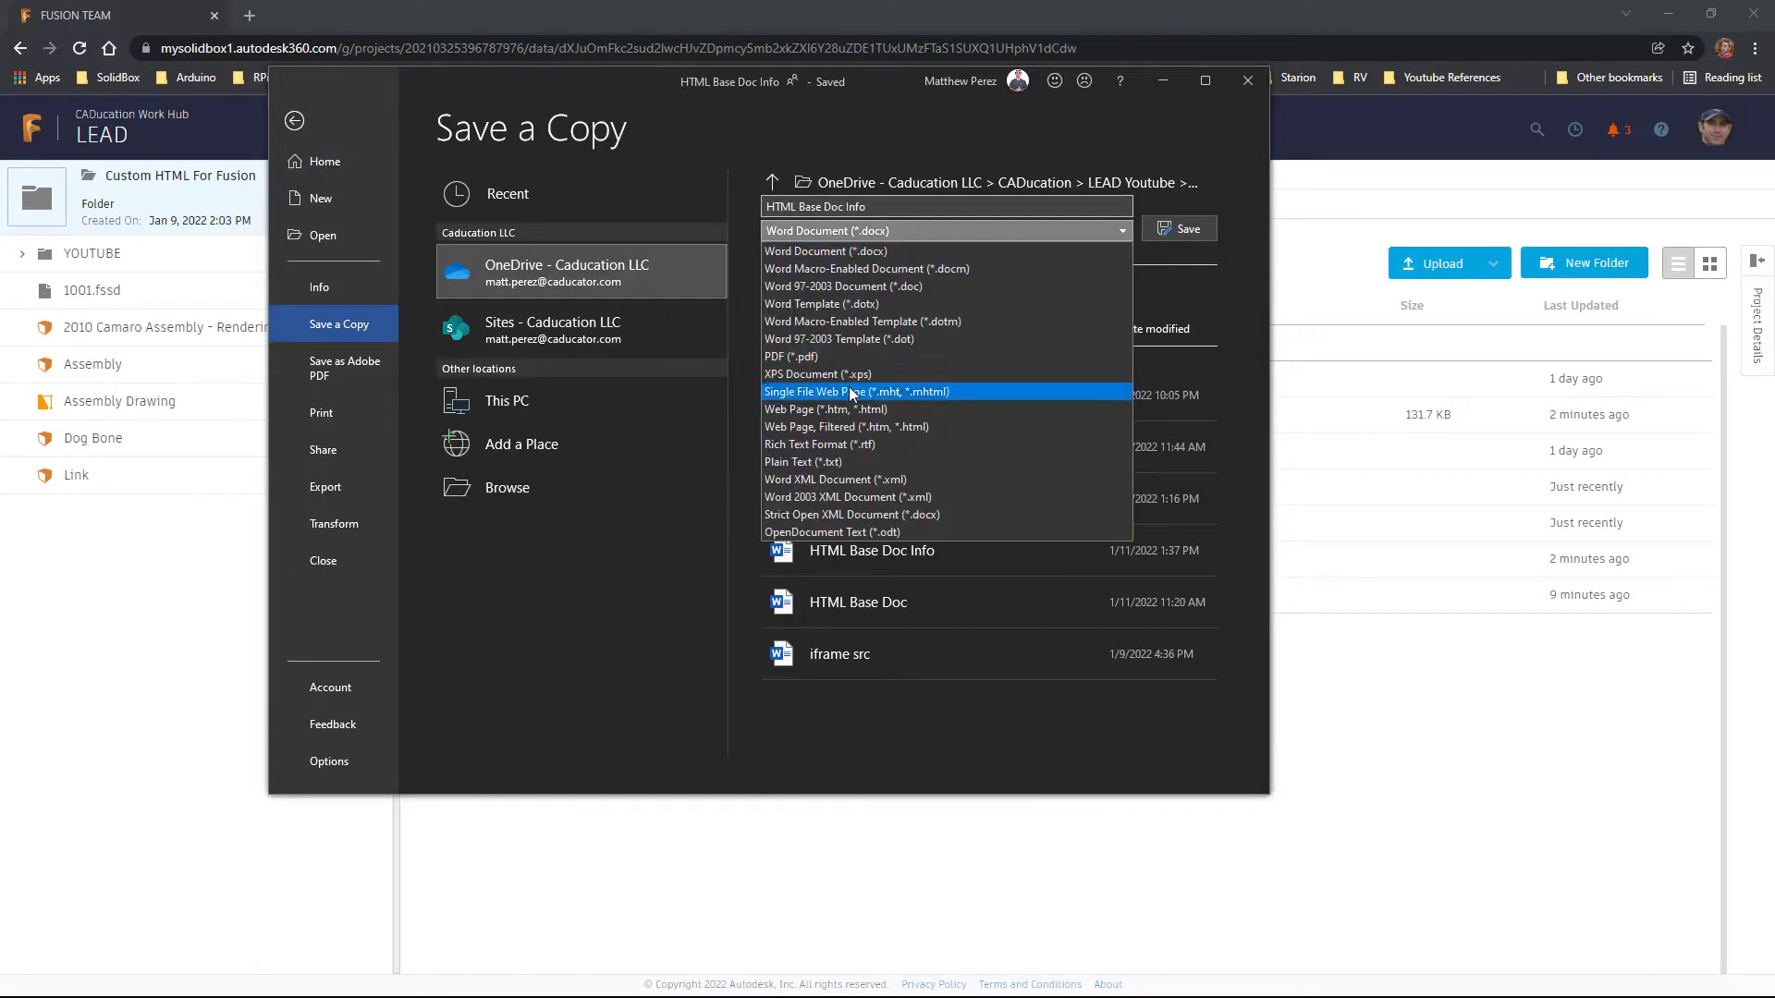
{"action": "left_click", "coordinate": [856, 409]}
{"action": "left_click", "coordinate": [905, 204]}
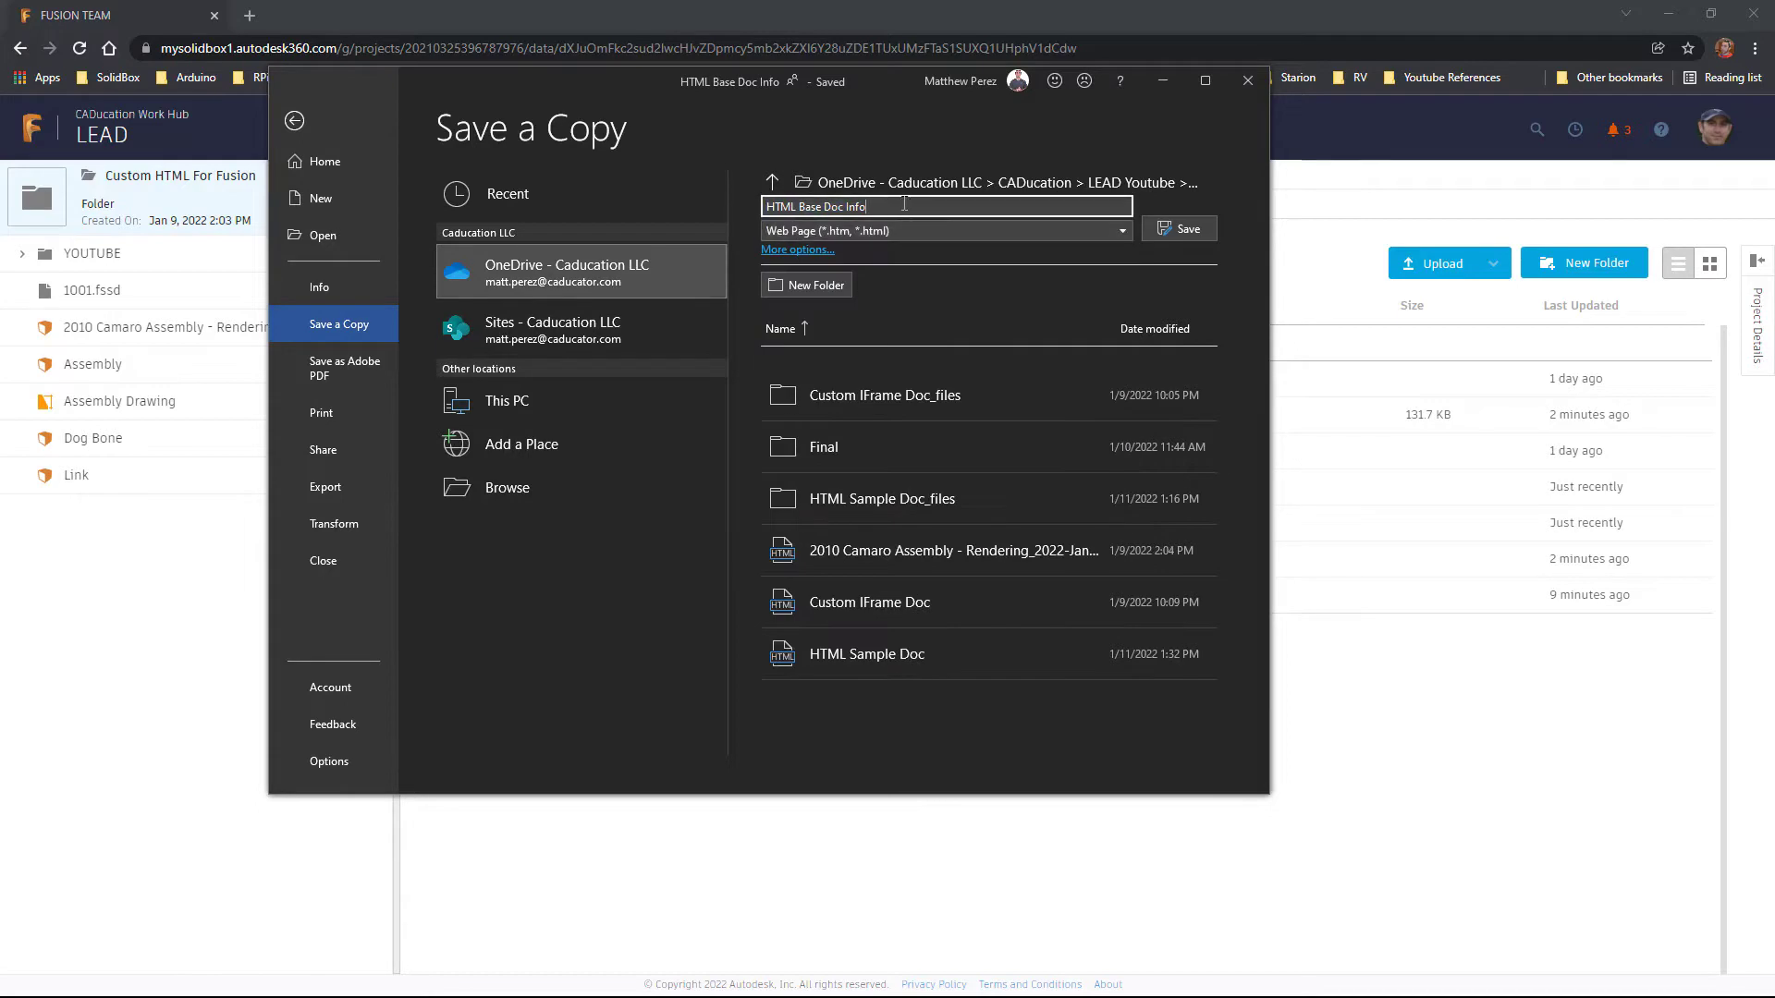
{"action": "type", "text": "testing"}
{"action": "key", "text": "Return"}
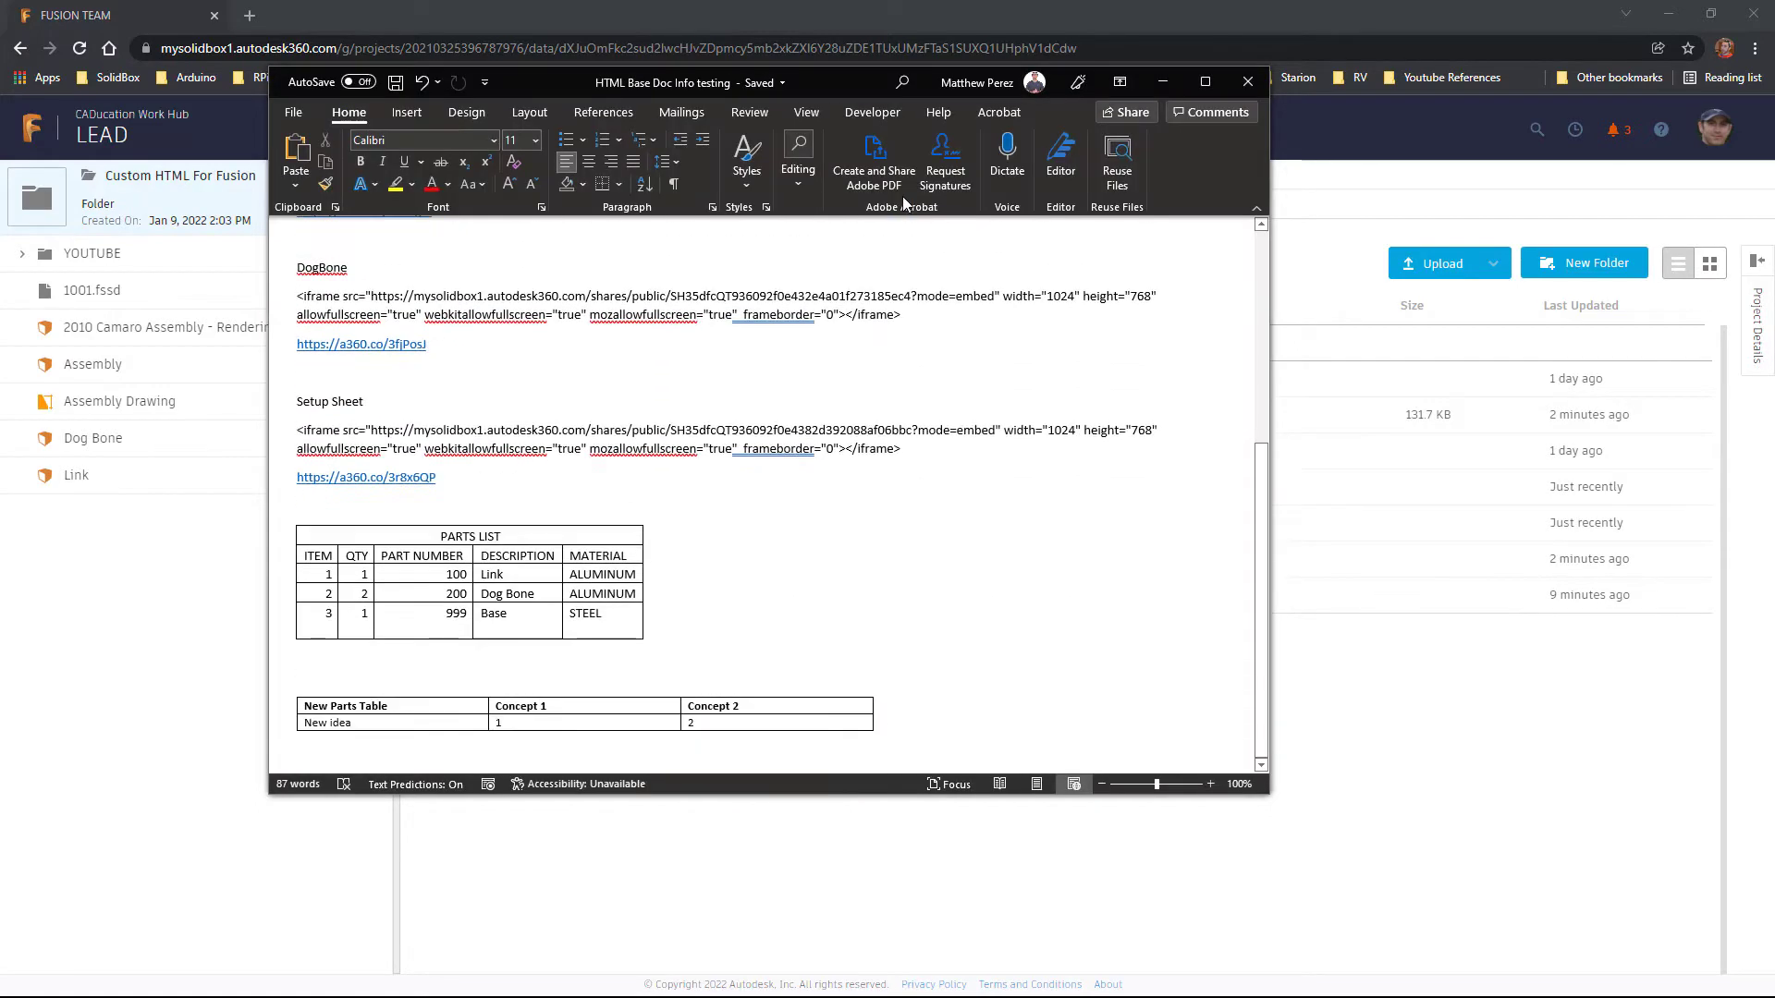
{"action": "left_click", "coordinate": [1162, 81]}
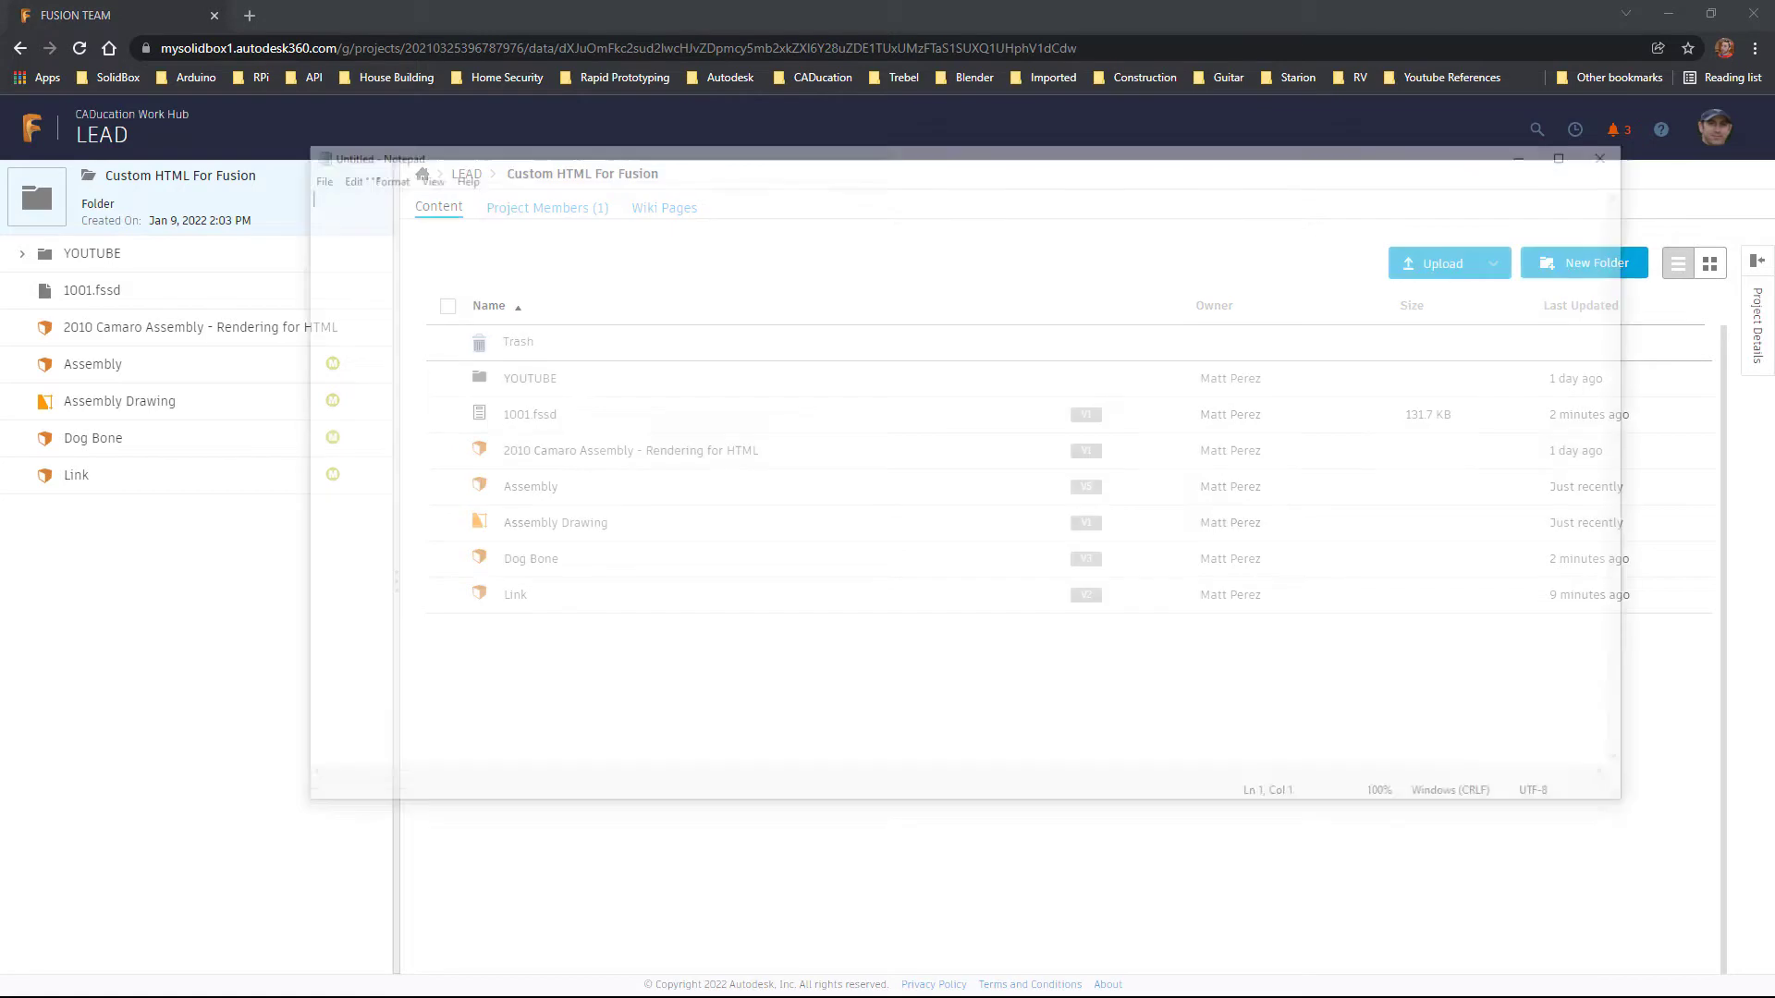
Open 'HTML Base Doc Info testing' in Notepad using the All Files filter.
{"action": "left_click", "coordinate": [306, 173]}
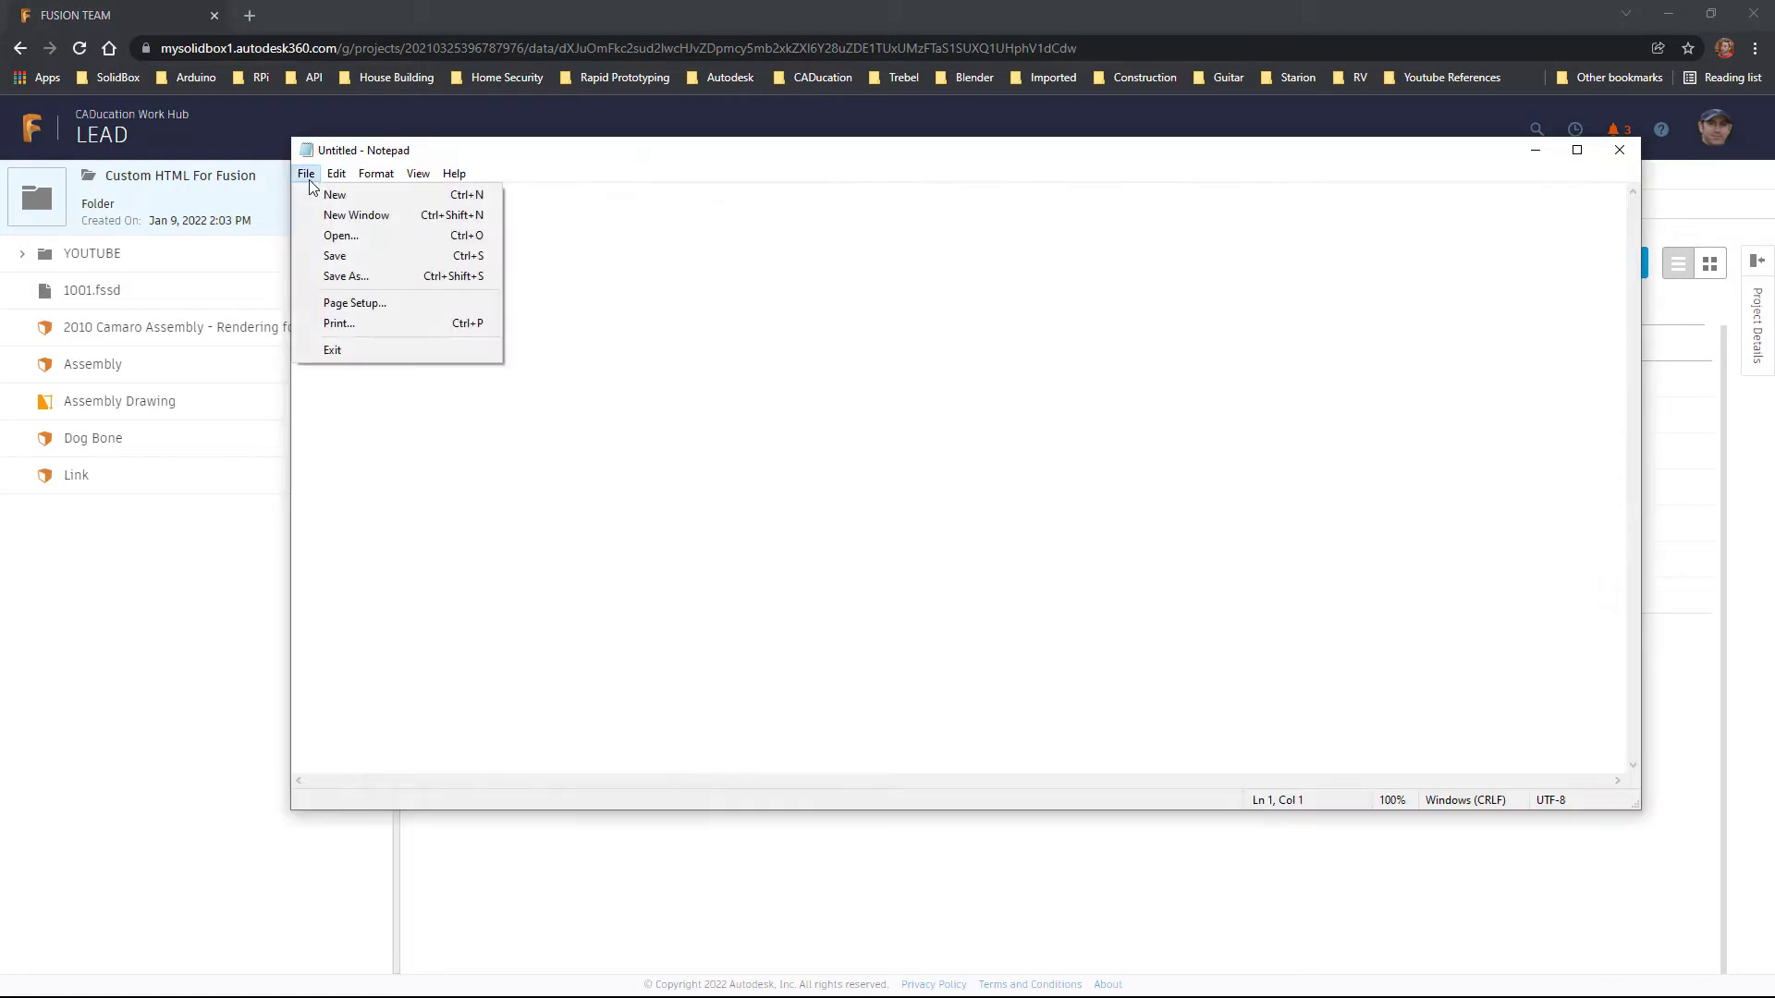
{"action": "left_click", "coordinate": [335, 231]}
{"action": "left_click", "coordinate": [1116, 627]}
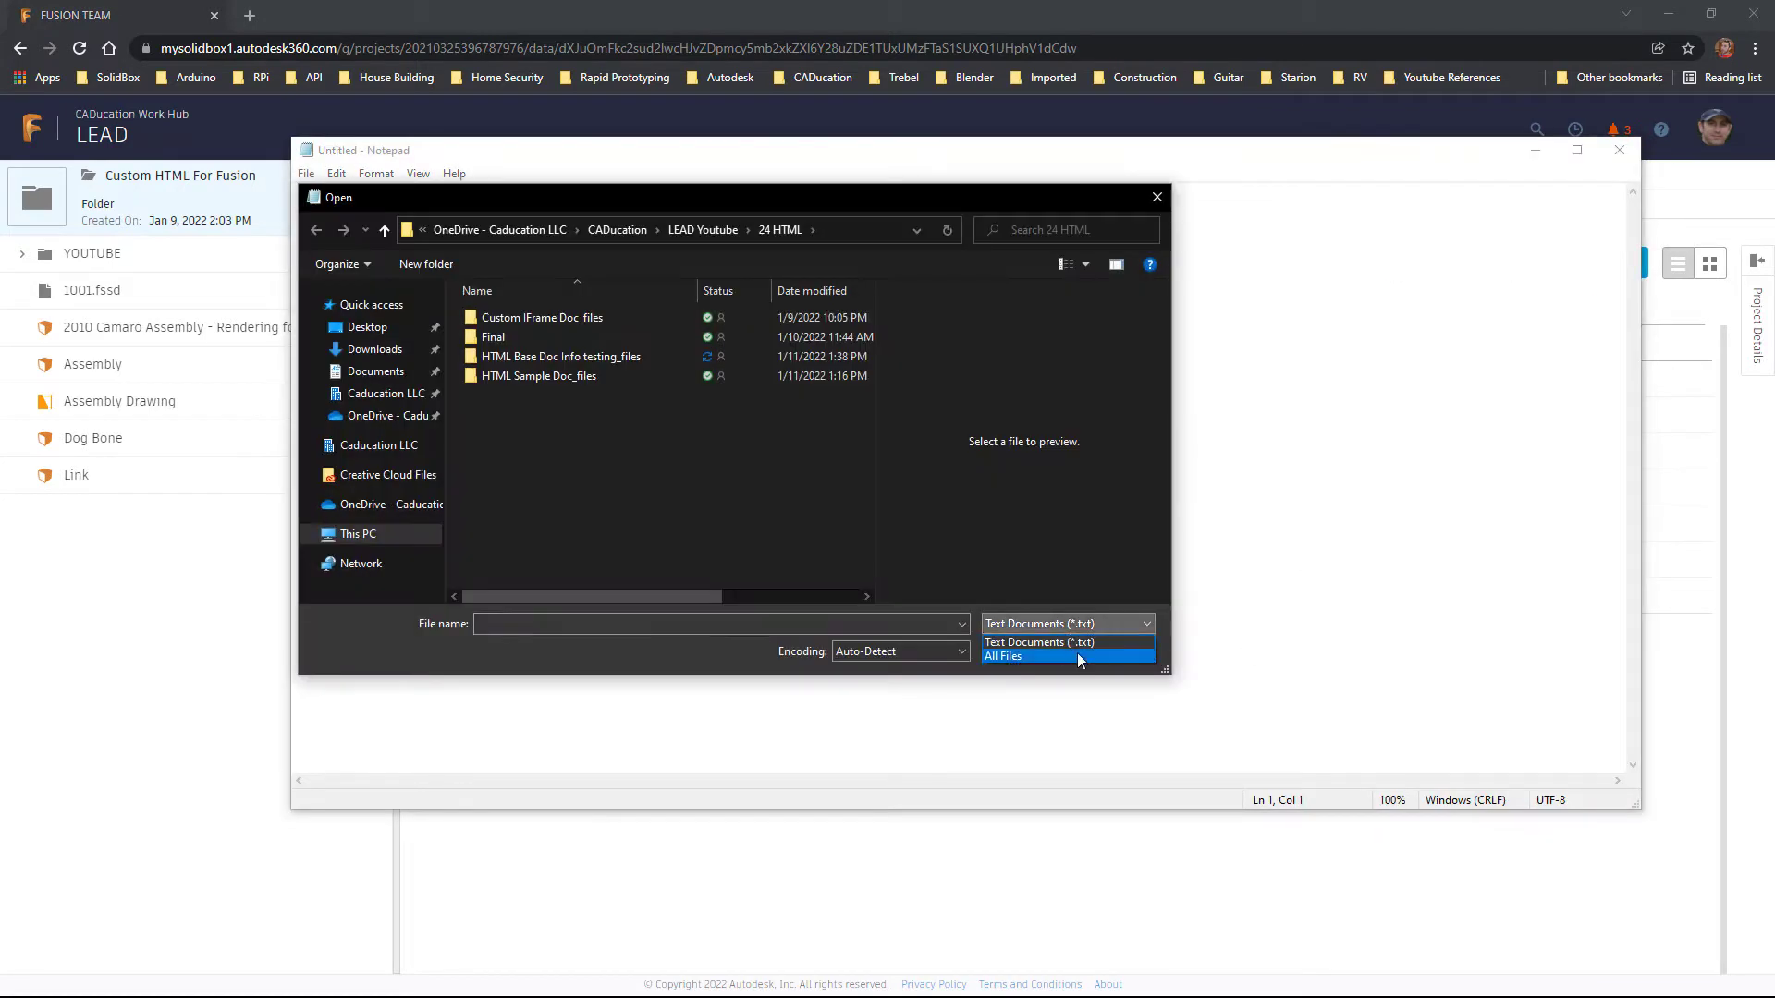
{"action": "left_click", "coordinate": [1078, 653]}
{"action": "left_click", "coordinate": [607, 455]}
{"action": "left_click", "coordinate": [1021, 651]}
{"action": "left_click_drag", "start_coordinate": [1635, 208], "coordinate": [1639, 773]}
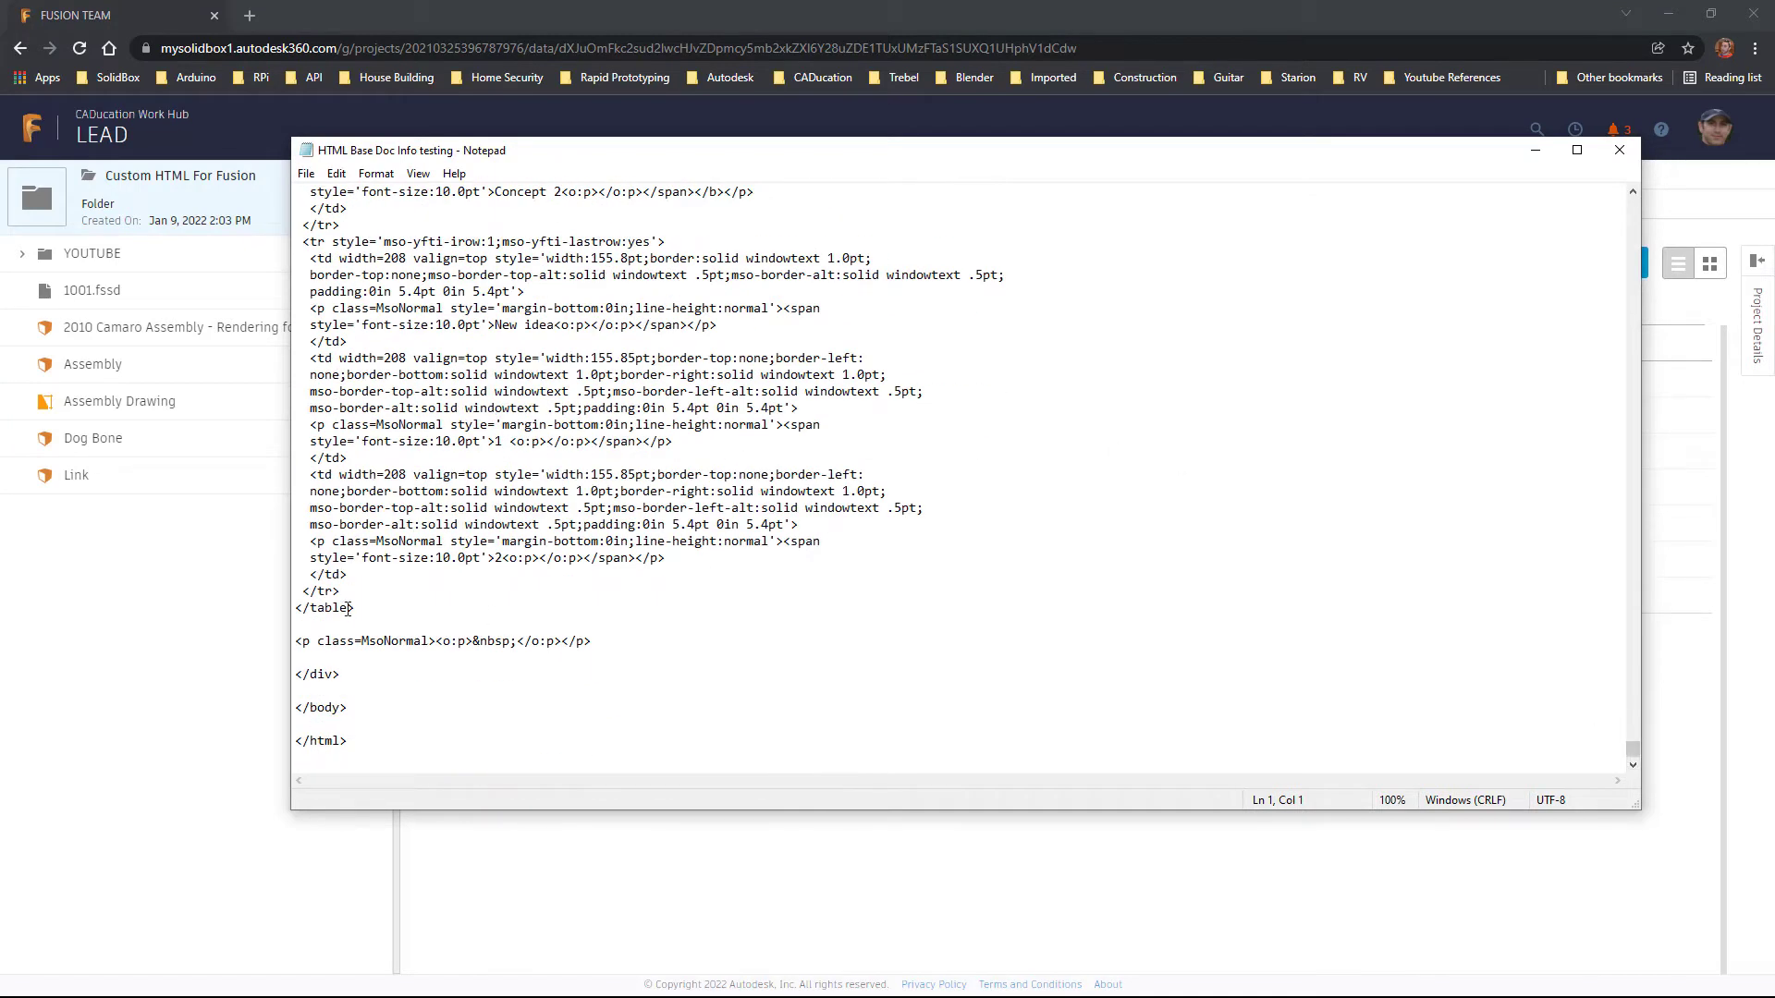
Copy the New Parts Table HTML code from the file.
{"action": "left_click_drag", "start_coordinate": [348, 609], "coordinate": [285, 326]}
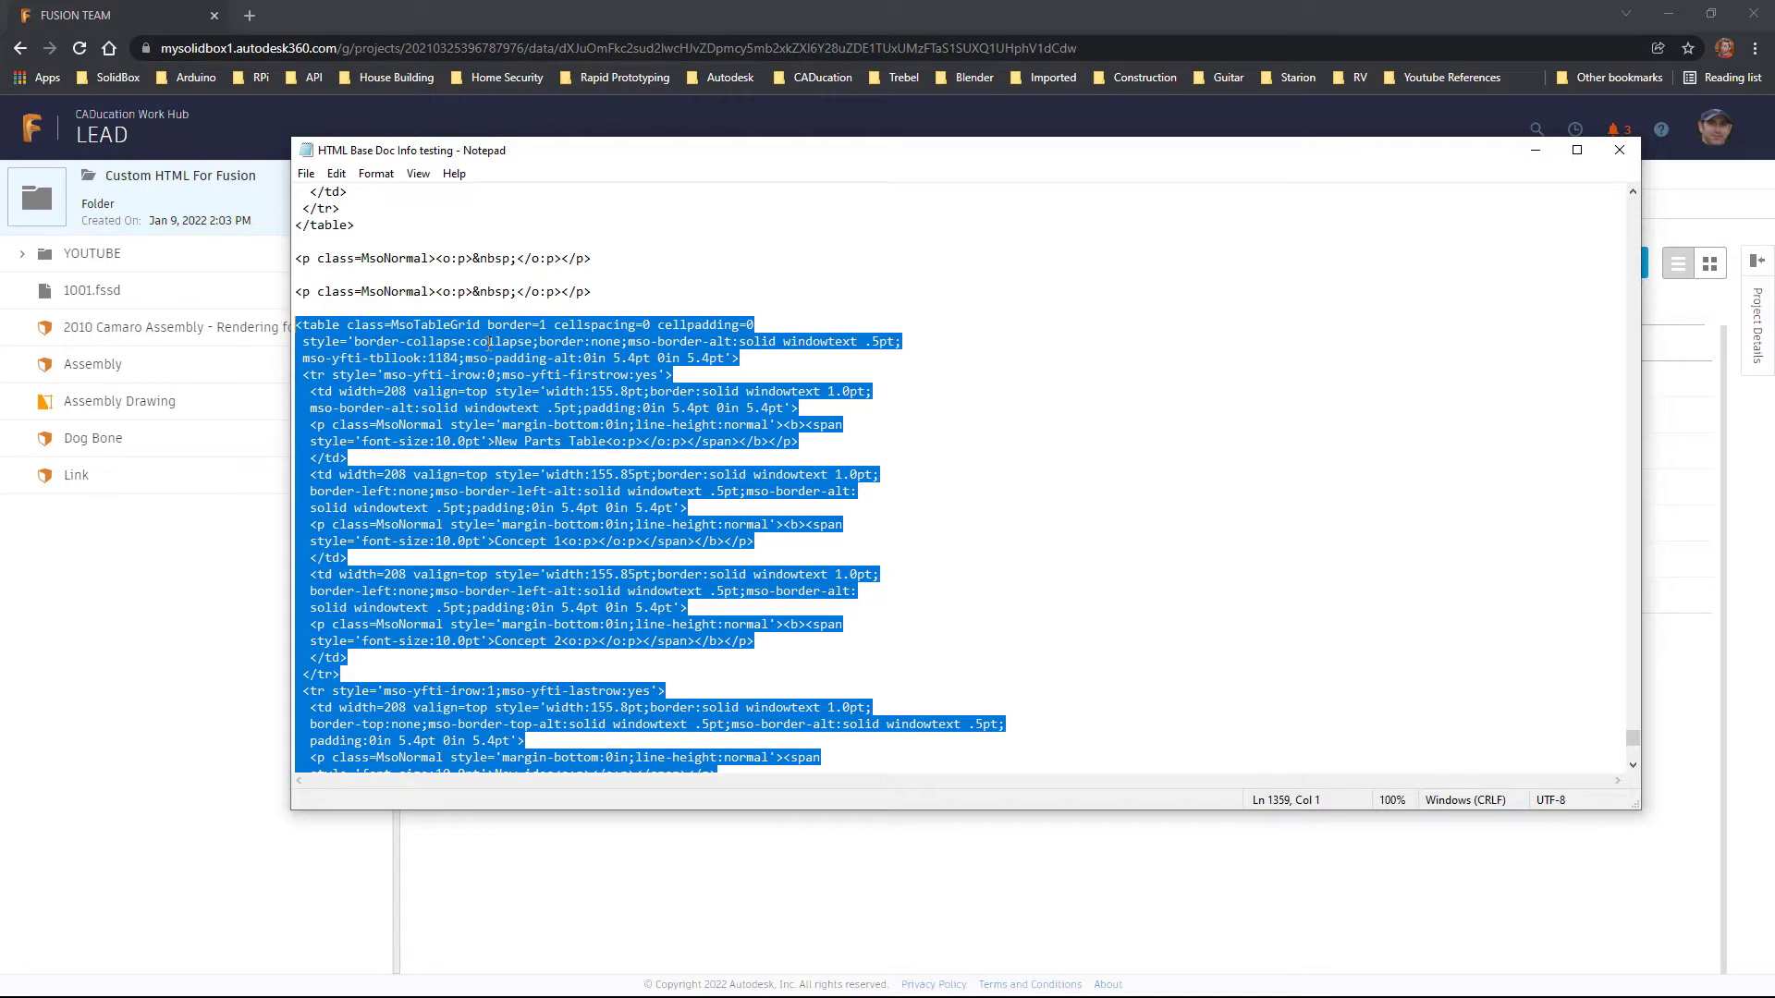
{"action": "left_click", "coordinate": [306, 174]}
{"action": "mouse_move", "coordinate": [337, 174]}
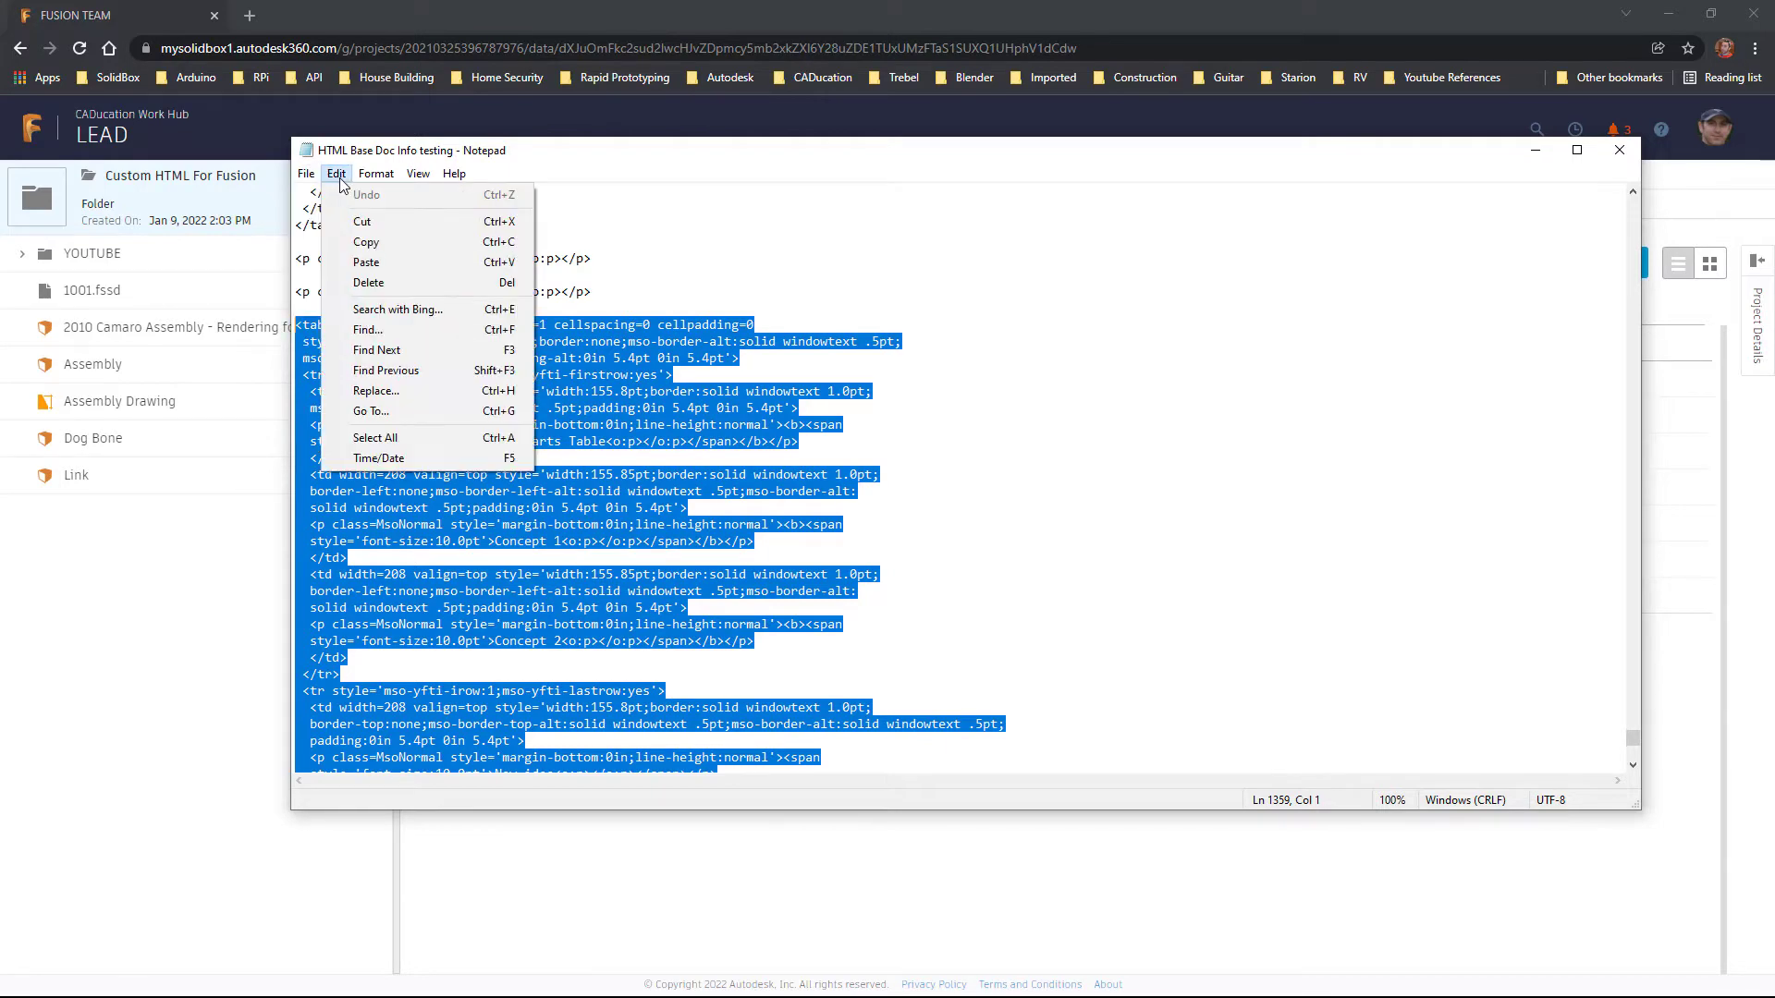
{"action": "left_click", "coordinate": [356, 241]}
{"action": "left_click", "coordinate": [306, 175]}
Open HTML Sample Doc in Notepad using the All Files filter.
{"action": "left_click", "coordinate": [339, 237]}
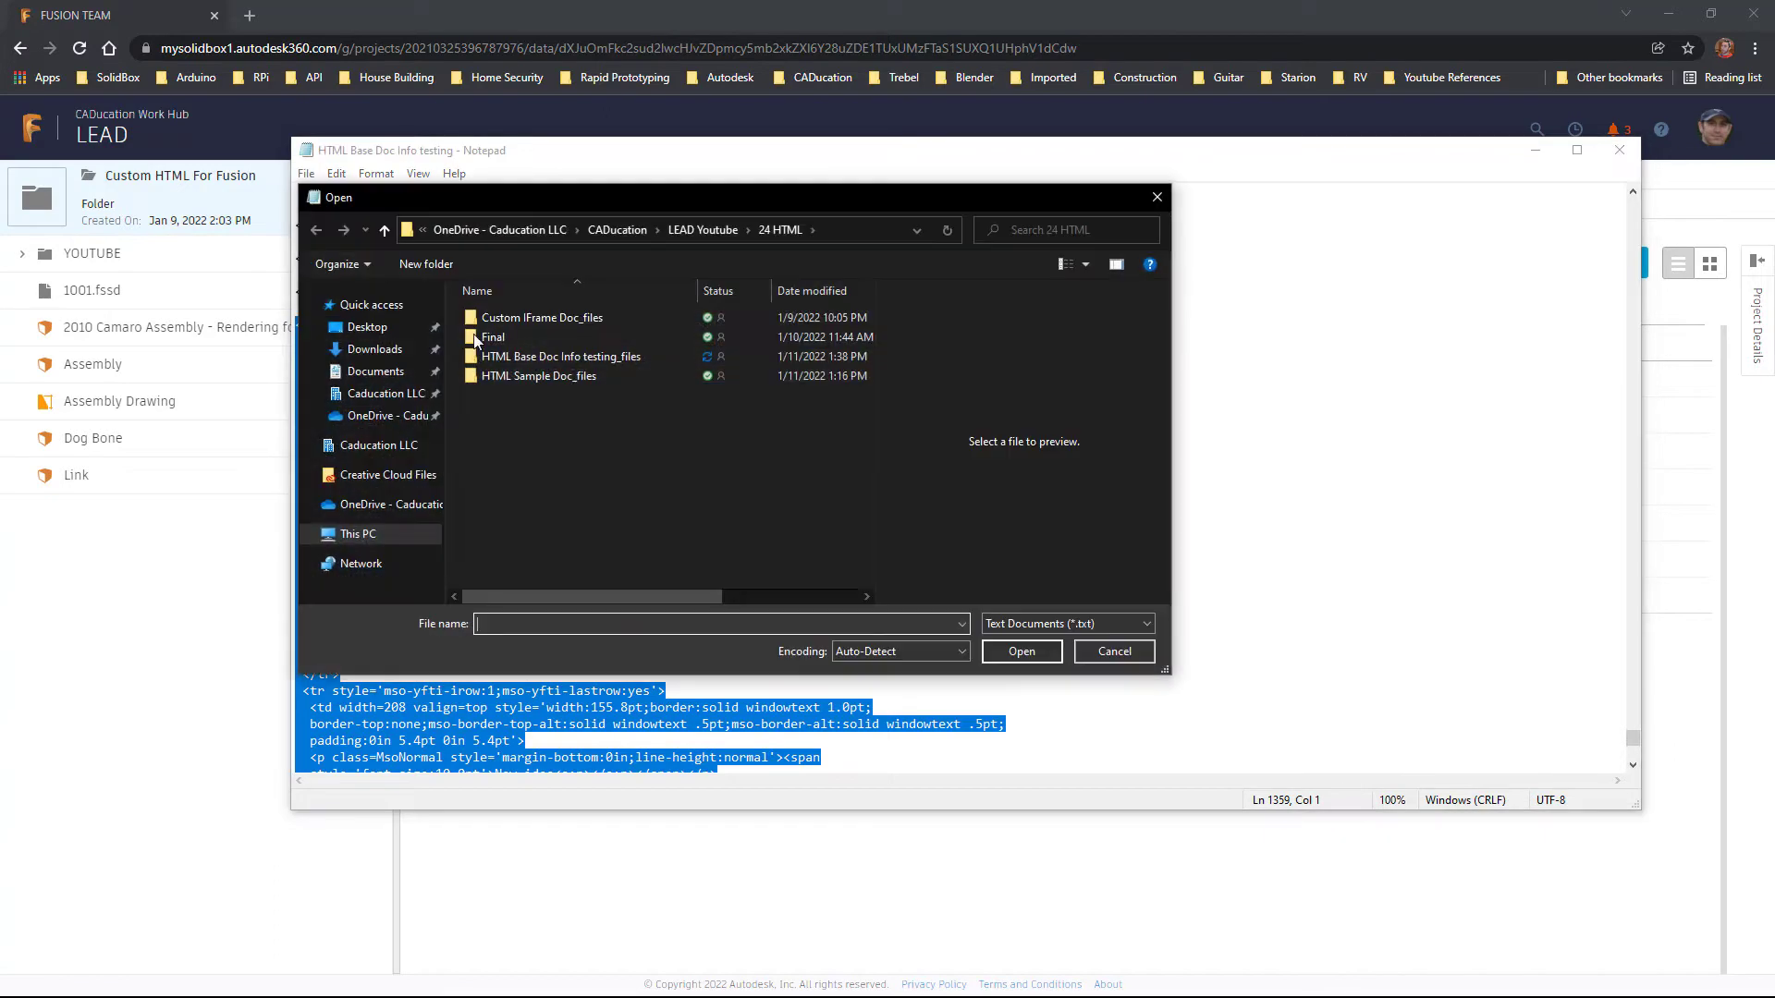
{"action": "left_click", "coordinate": [1069, 623]}
{"action": "left_click", "coordinate": [1045, 653]}
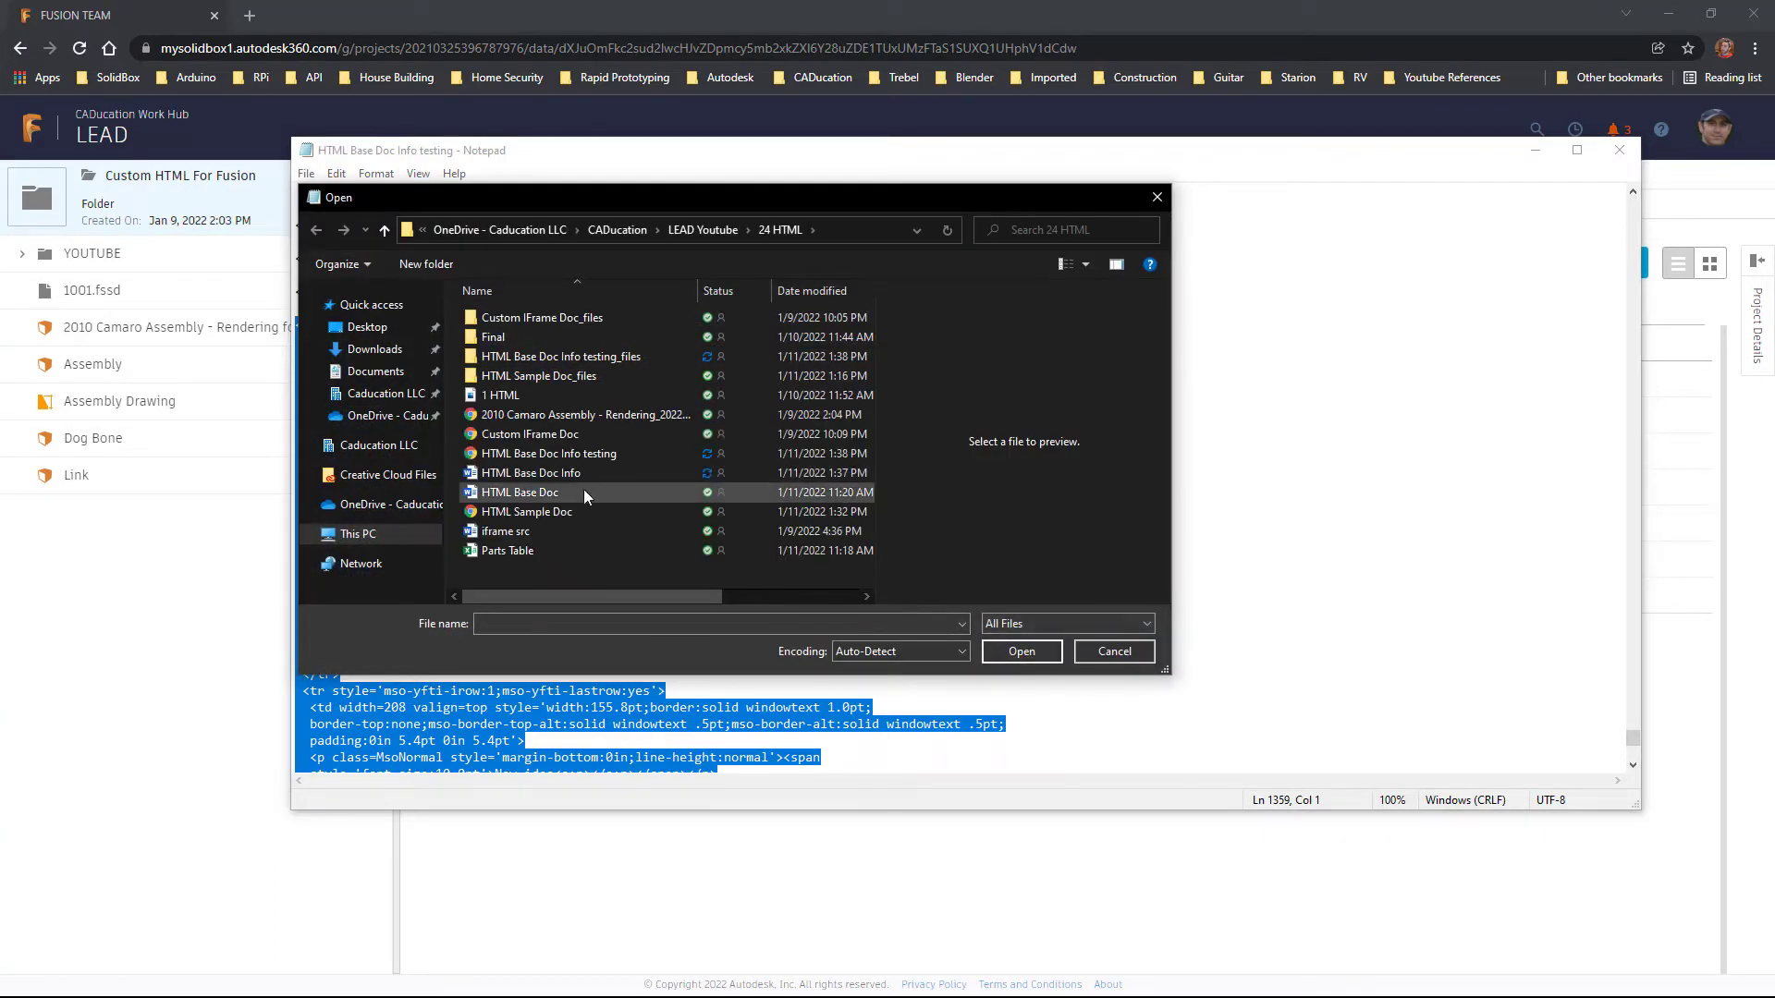
{"action": "left_click", "coordinate": [545, 513]}
{"action": "left_click", "coordinate": [1039, 656]}
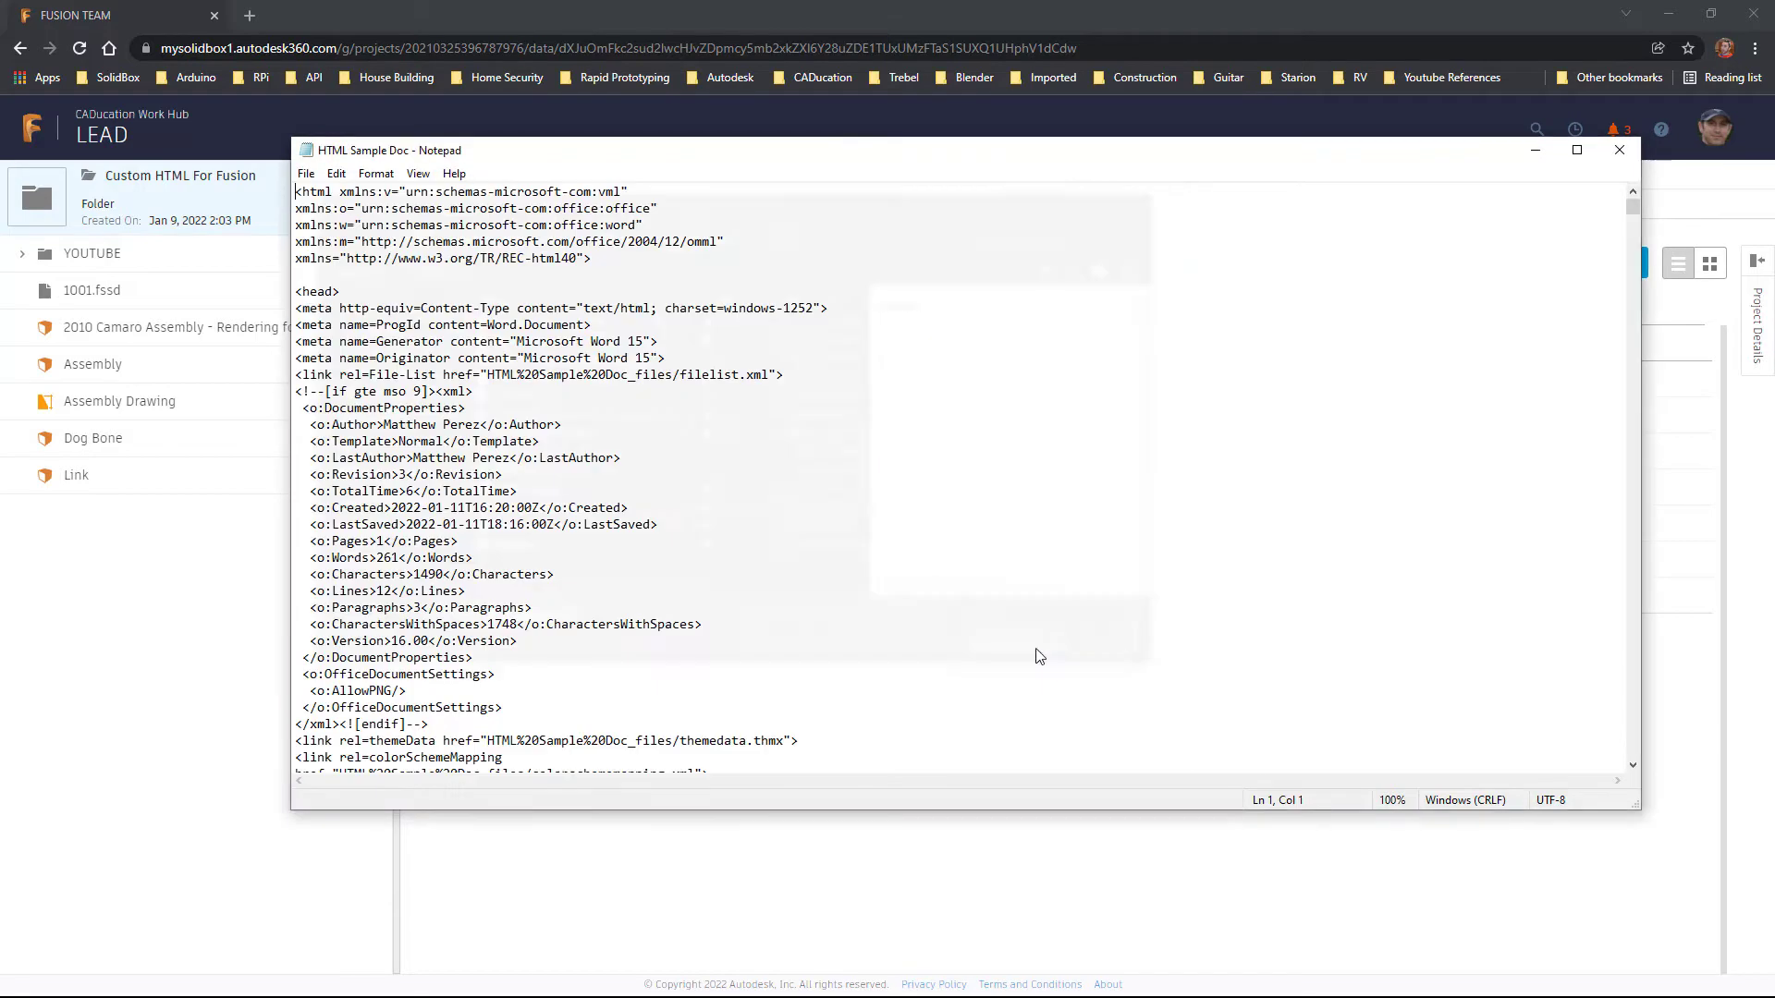
{"action": "left_click_drag", "start_coordinate": [1633, 213], "coordinate": [1638, 760]}
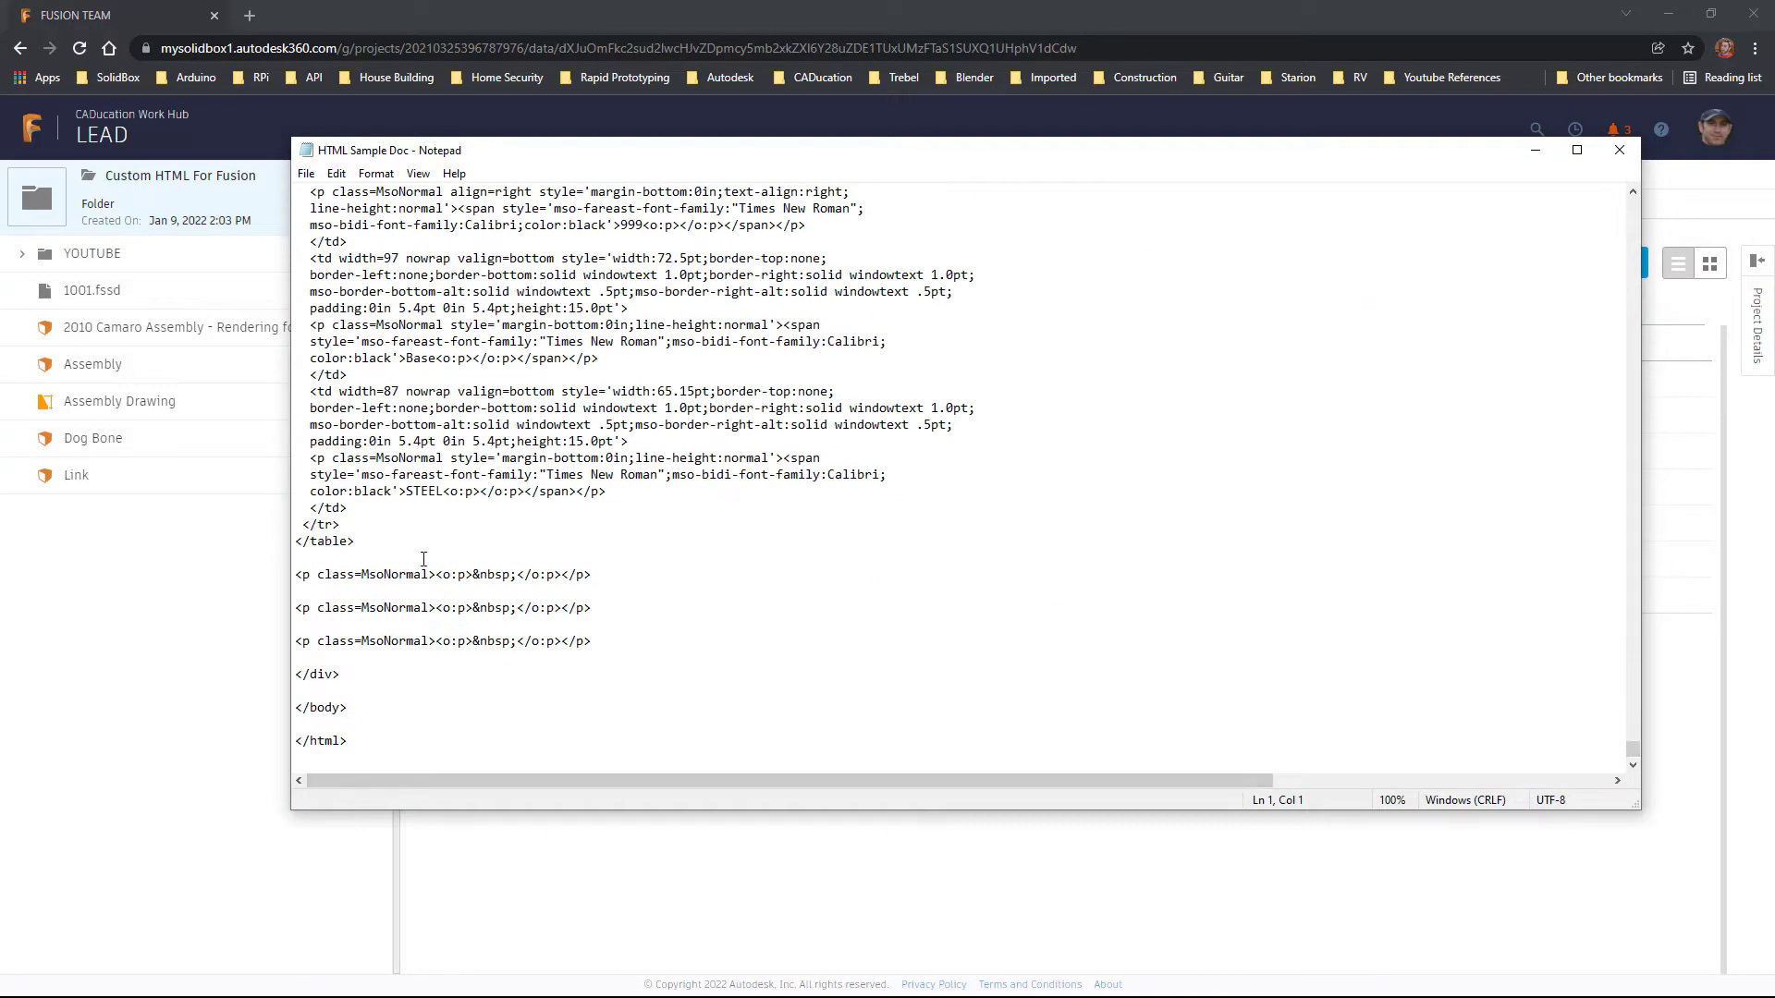
Paste the New Parts Table code below the parts table, save, and close Notepad.
{"action": "left_click", "coordinate": [310, 591]}
{"action": "key", "text": "Return"}
{"action": "key", "text": "Return"}
{"action": "key", "text": "Return"}
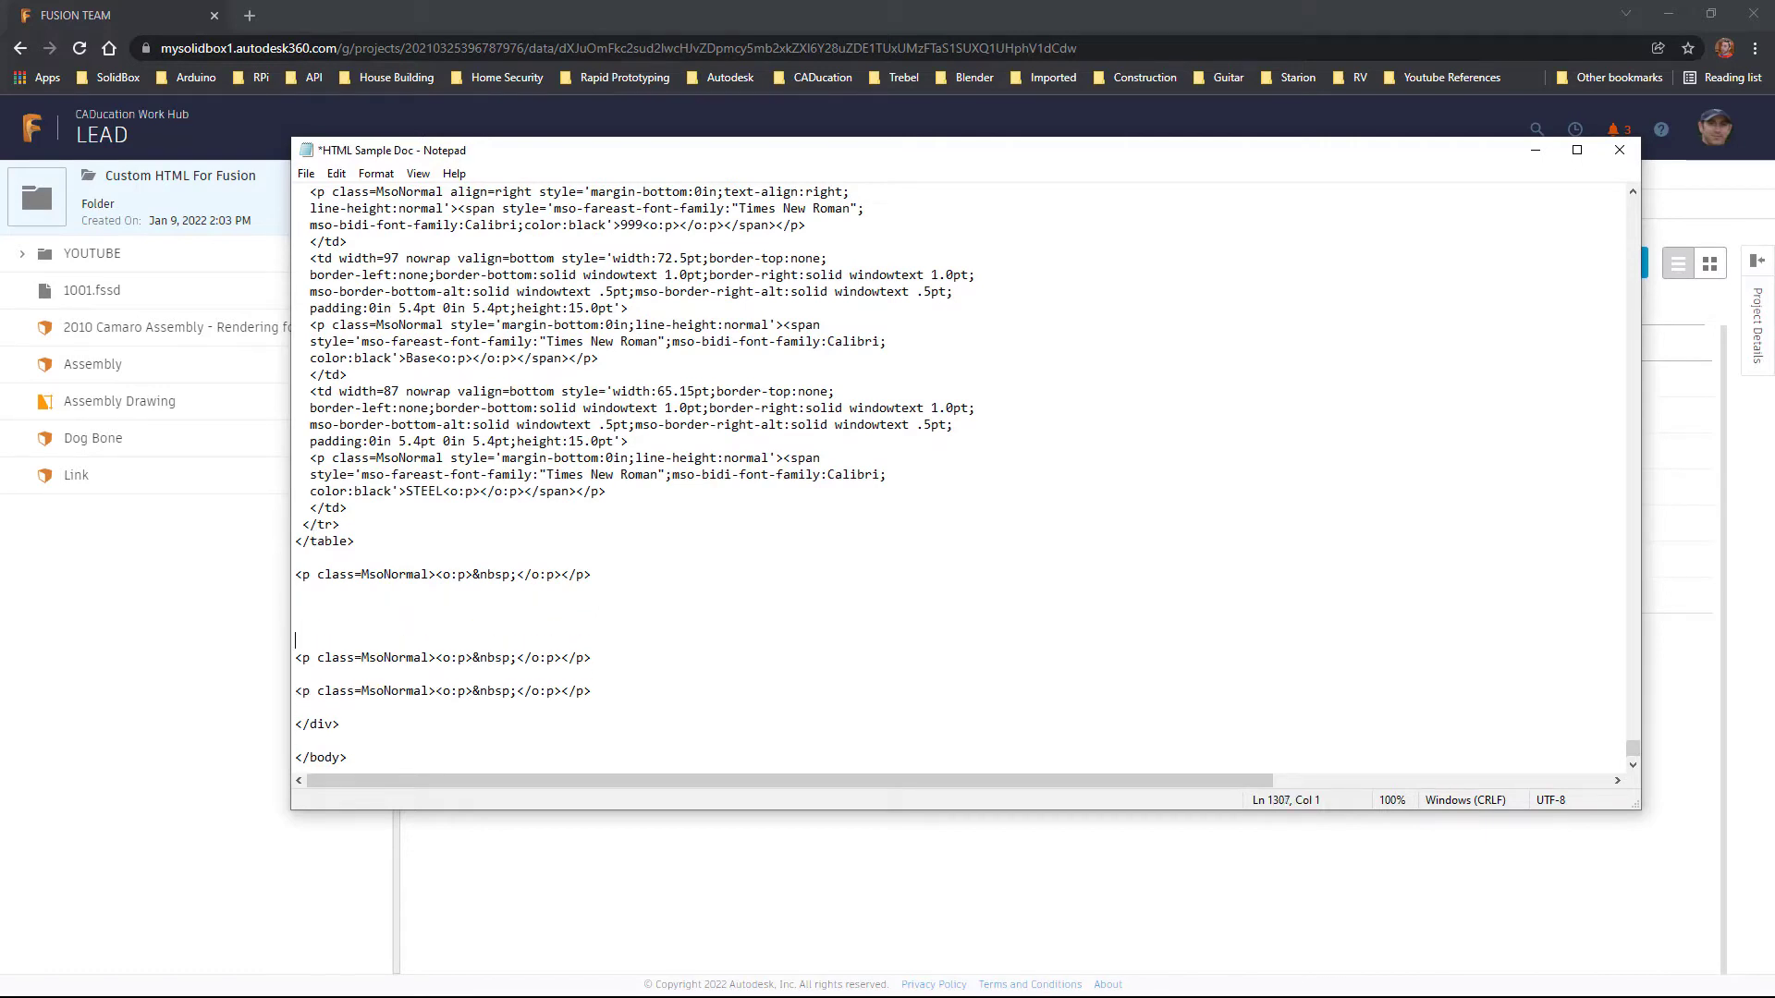
{"action": "key", "text": "ctrl+v"}
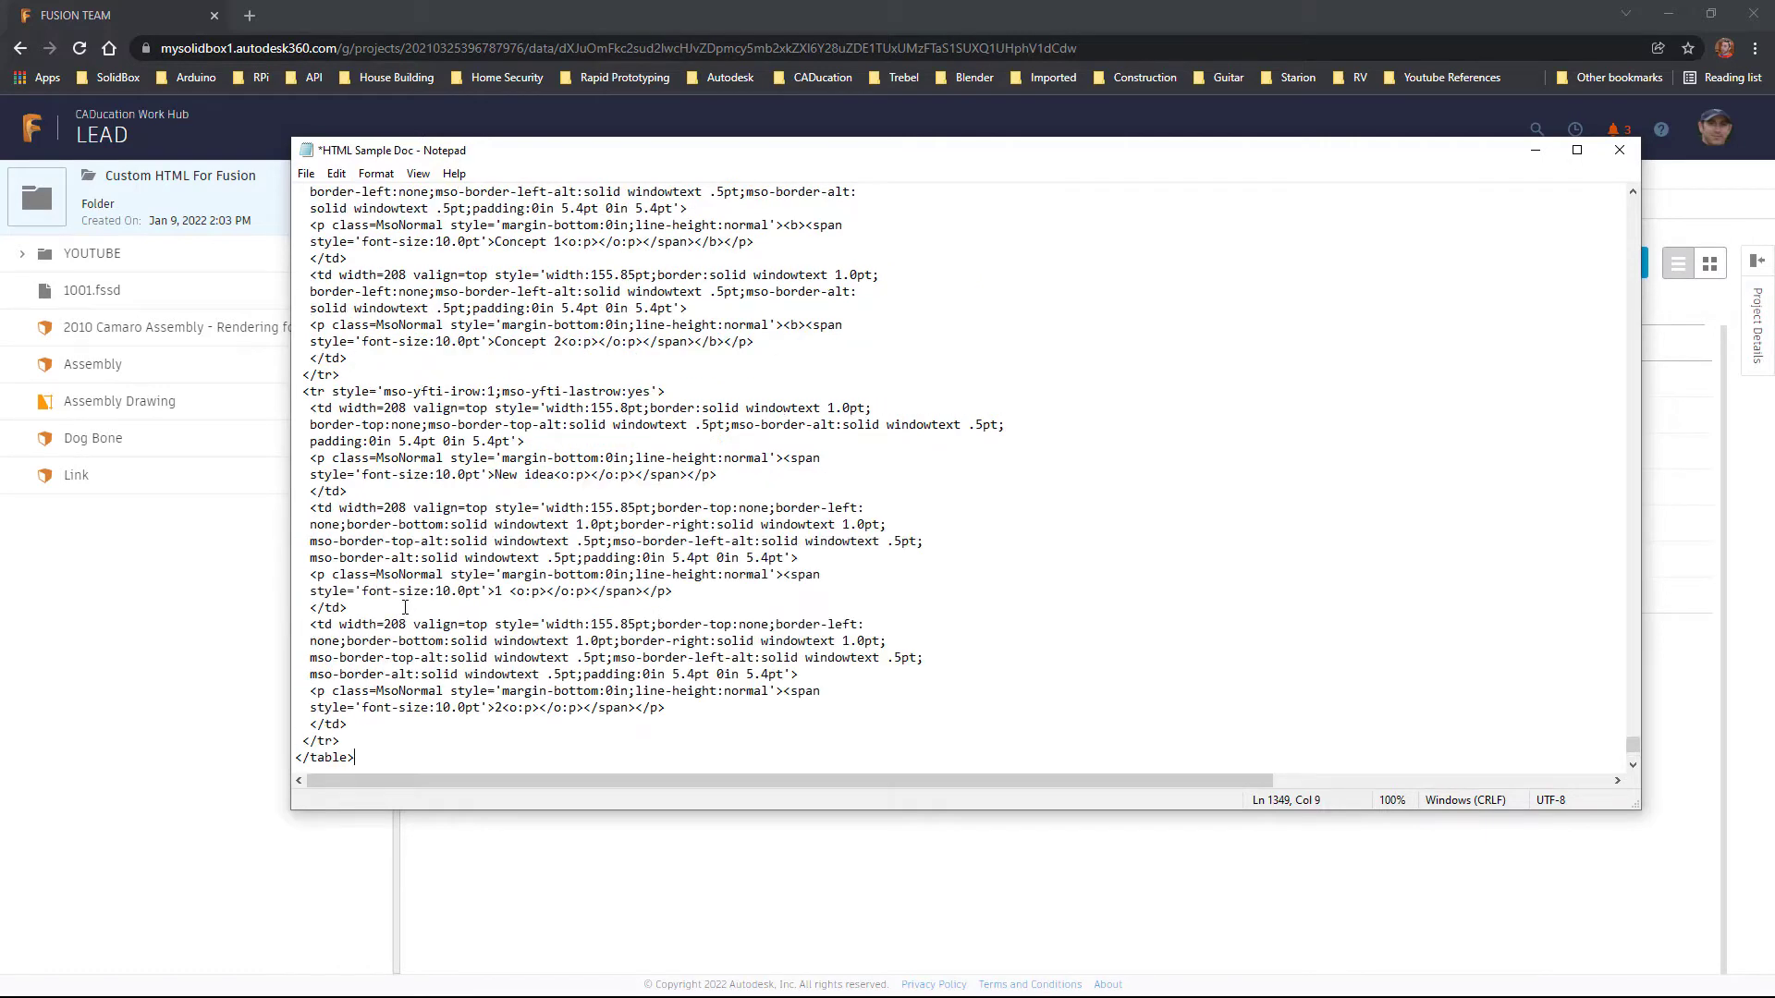
{"action": "left_click", "coordinate": [306, 173]}
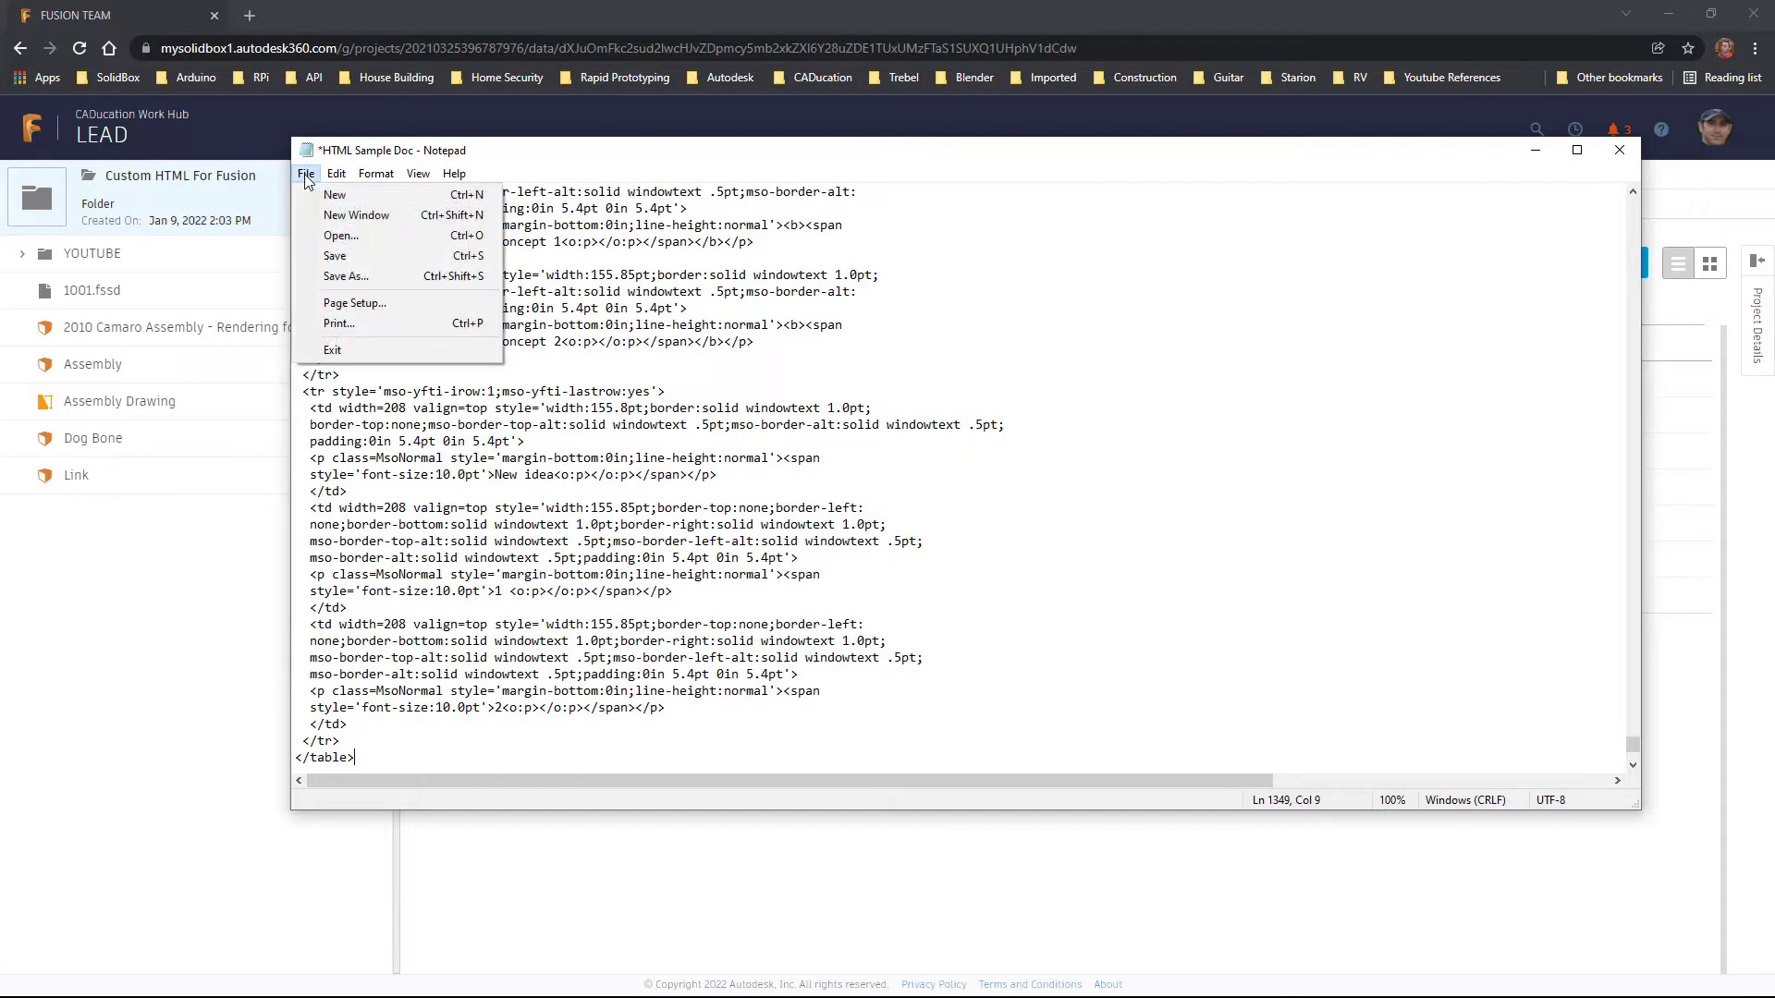
{"action": "left_click", "coordinate": [334, 260]}
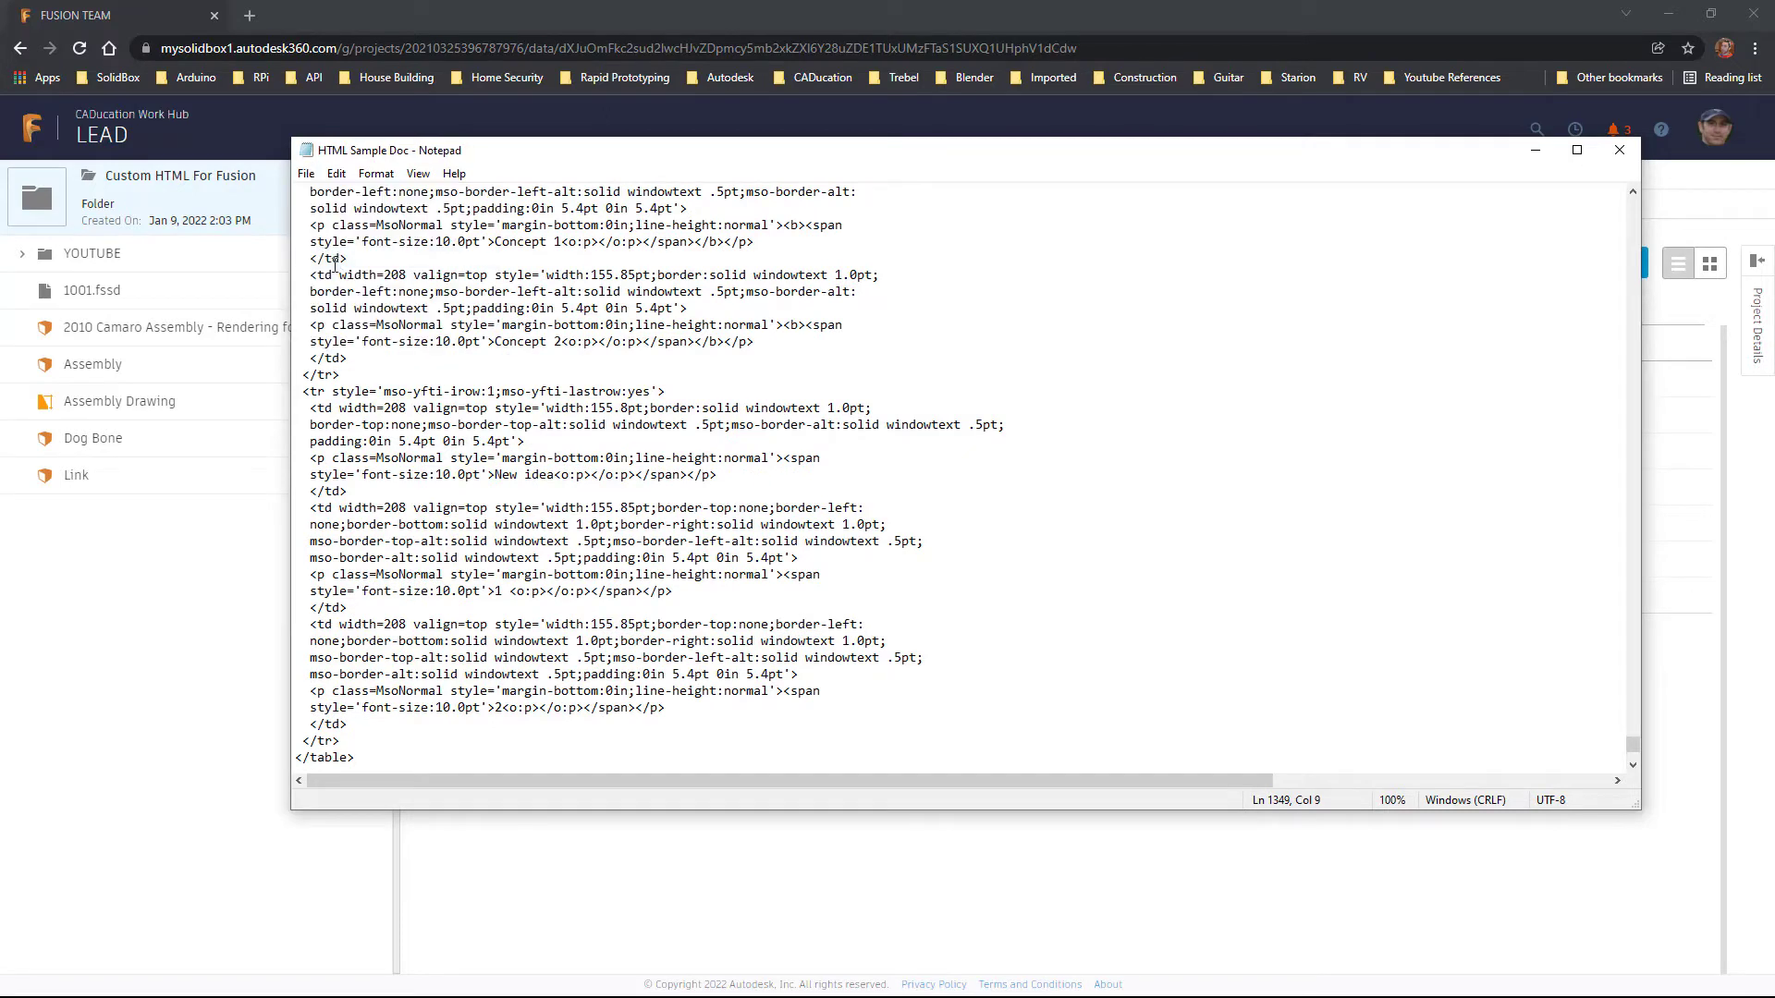
{"action": "left_click", "coordinate": [1620, 150]}
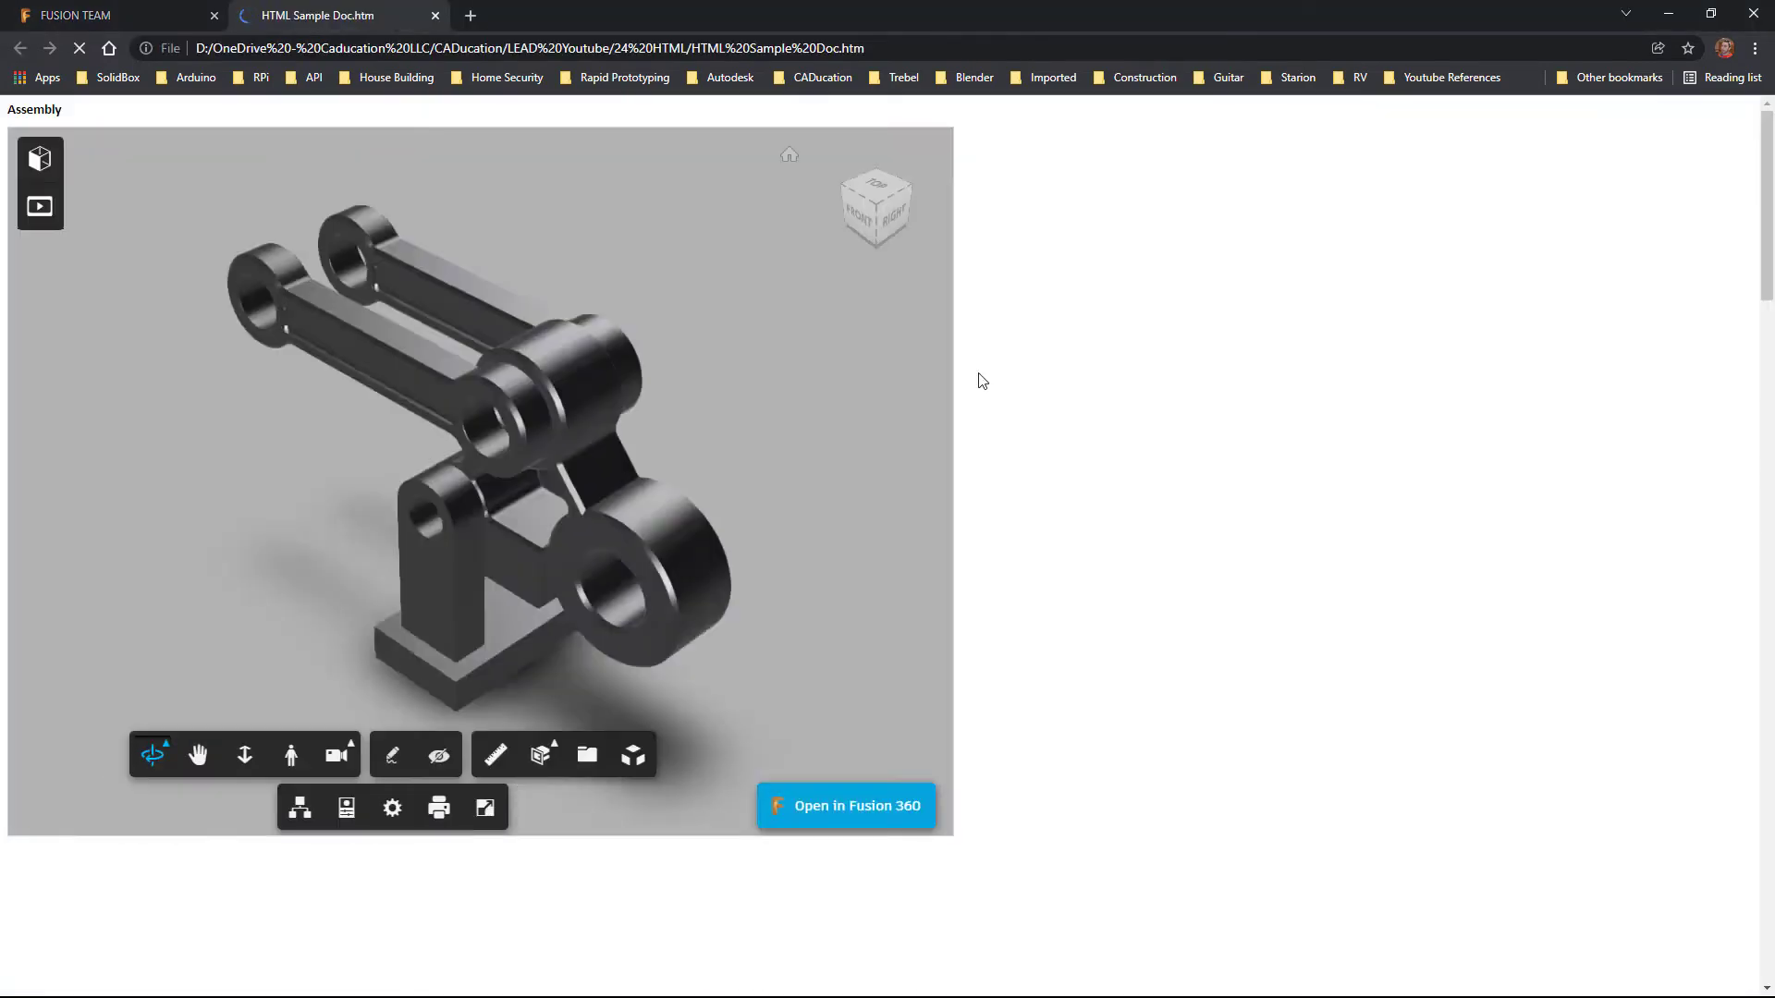
Orbit the assembly to a right-side view and scroll to confirm the New Parts Table.
{"action": "left_click_drag", "start_coordinate": [915, 407], "coordinate": [375, 462]}
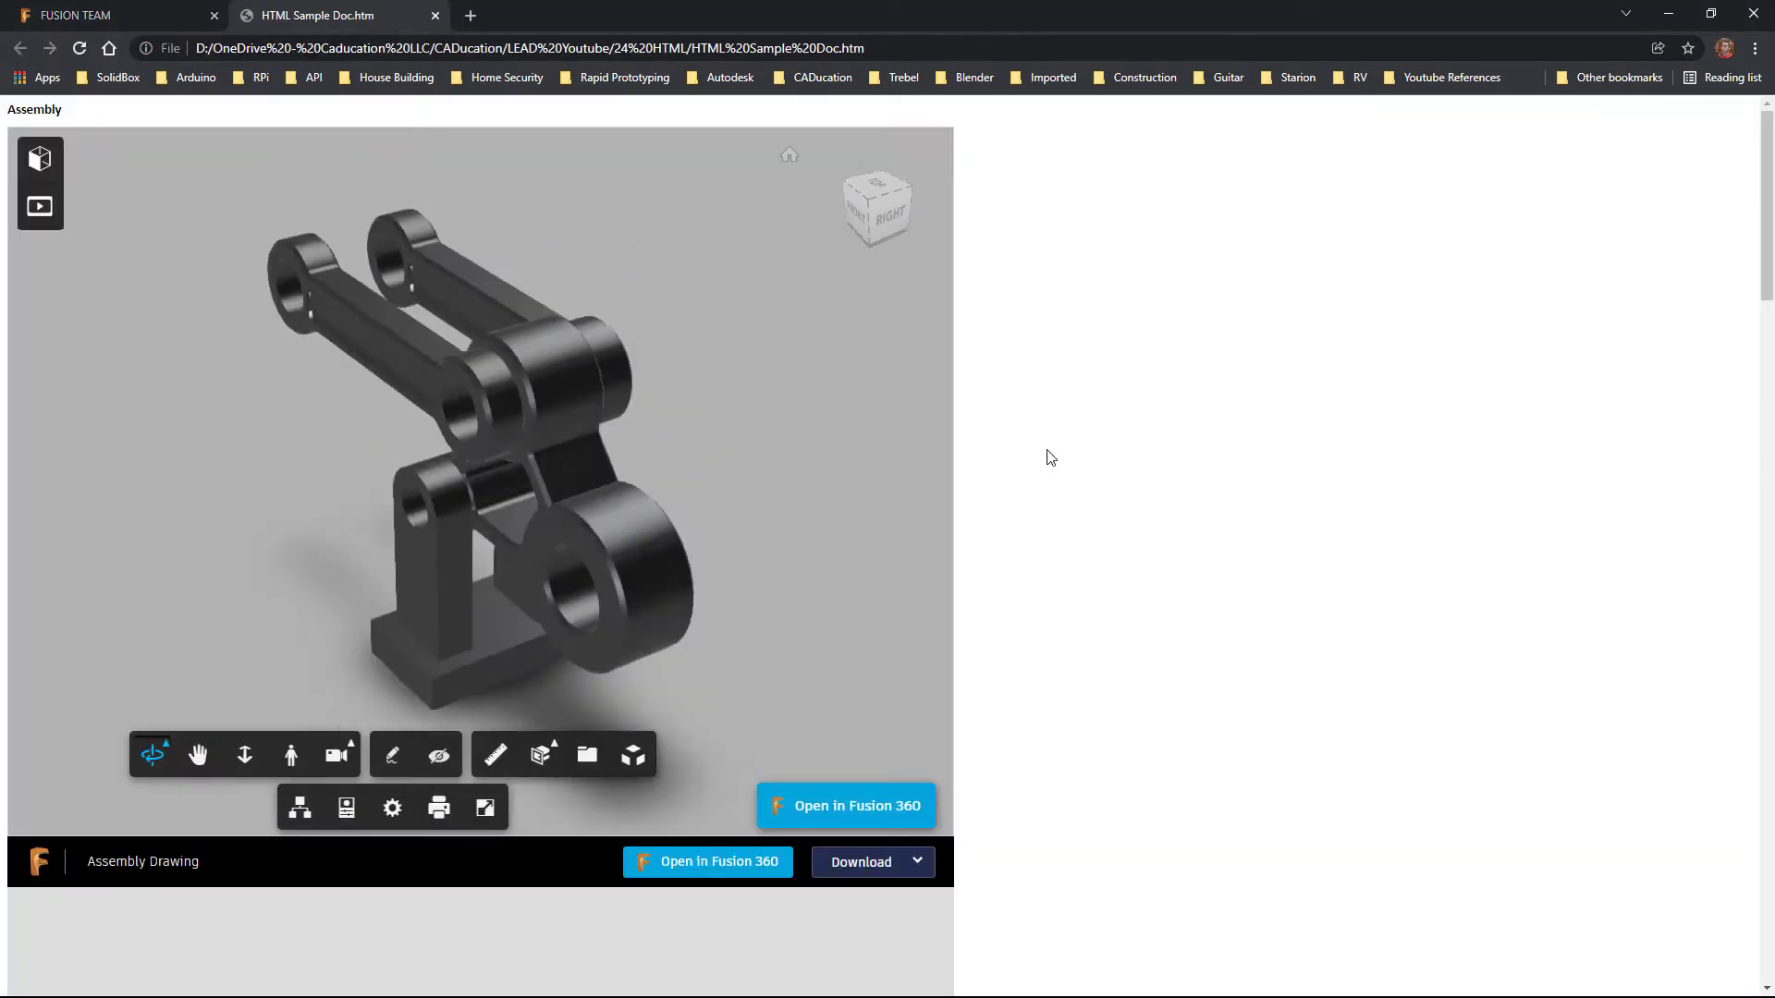
{"action": "scroll", "coordinate": [1202, 453], "scroll_direction": "down", "scroll_amount": 20}
{"action": "scroll", "coordinate": [1212, 460], "scroll_direction": "down", "scroll_amount": 10}
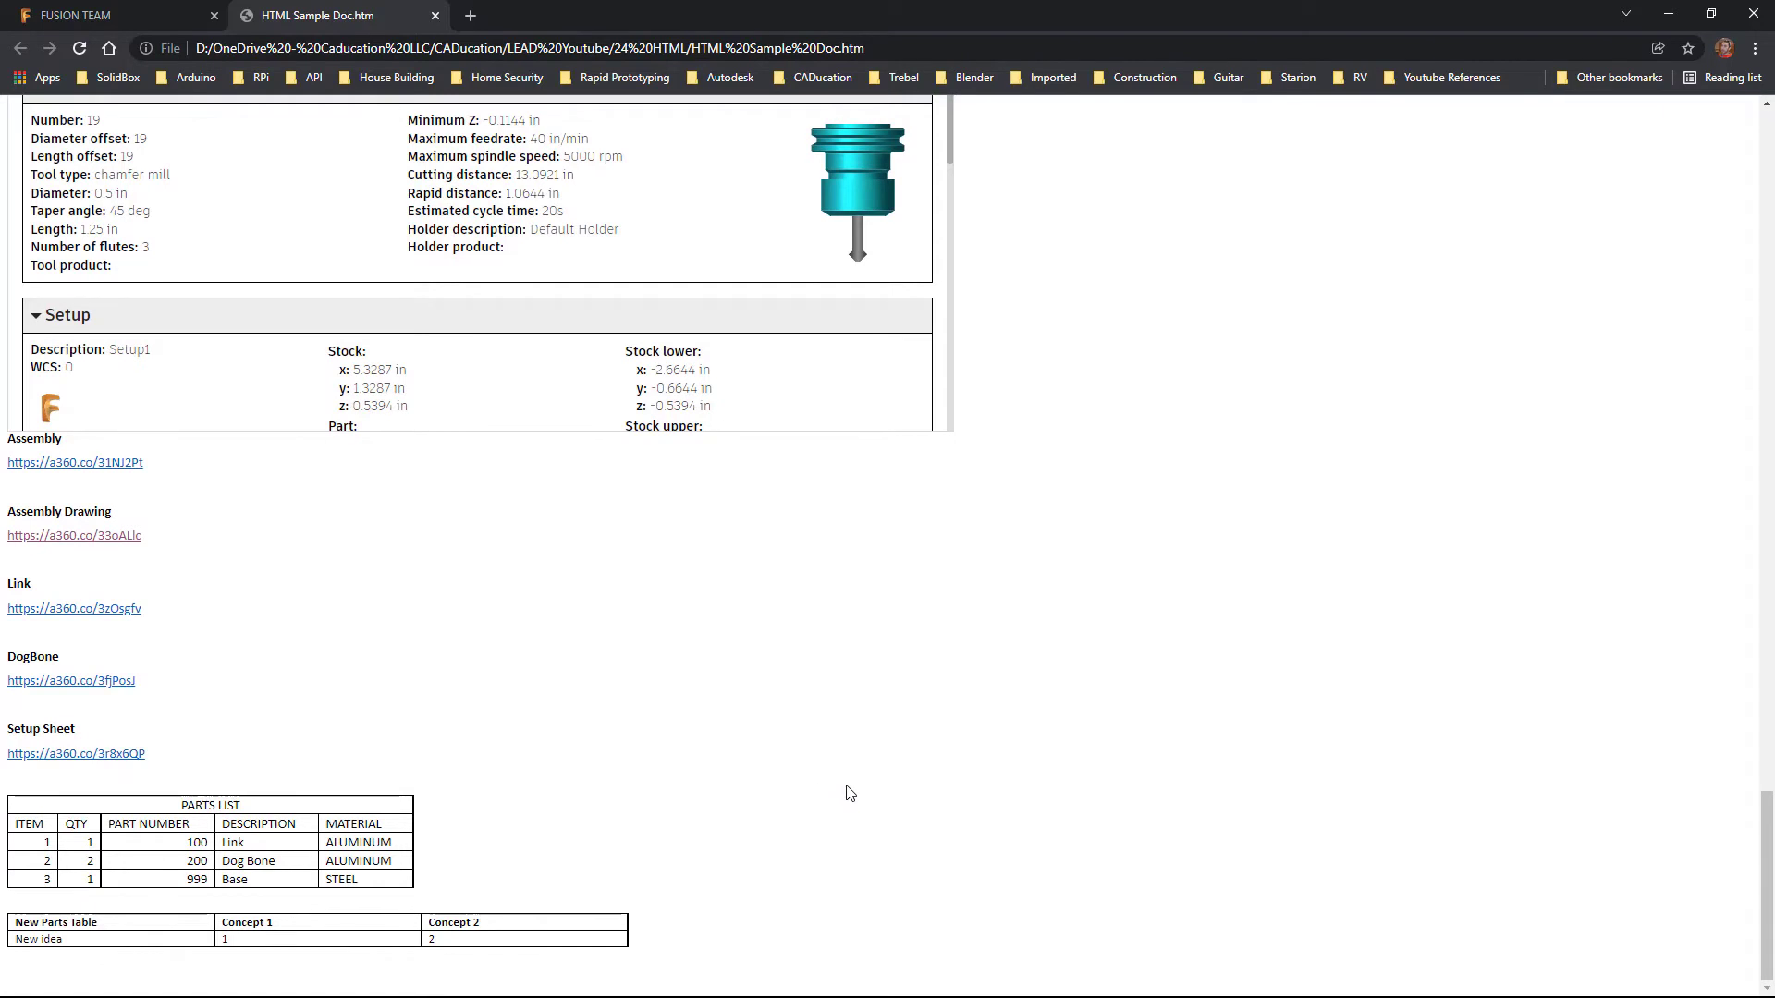
{"action": "scroll", "coordinate": [851, 793], "scroll_direction": "up", "scroll_amount": 15}
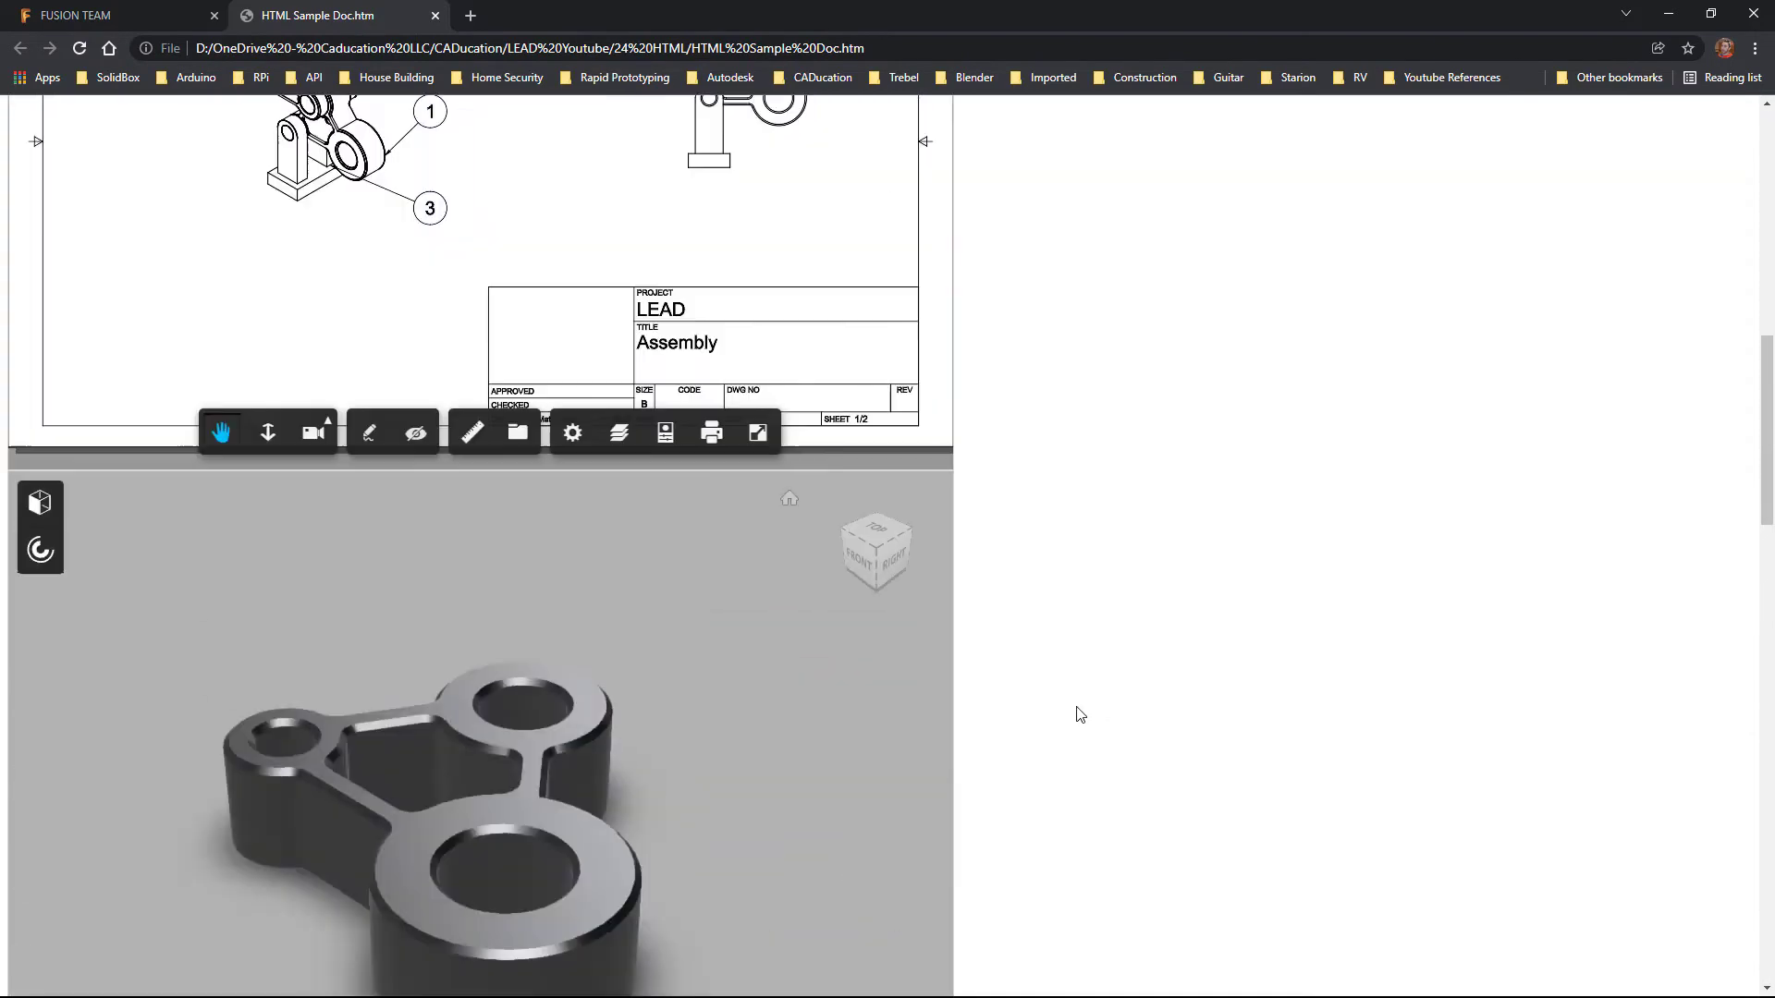
{"action": "scroll", "coordinate": [1080, 715], "scroll_direction": "up", "scroll_amount": 10}
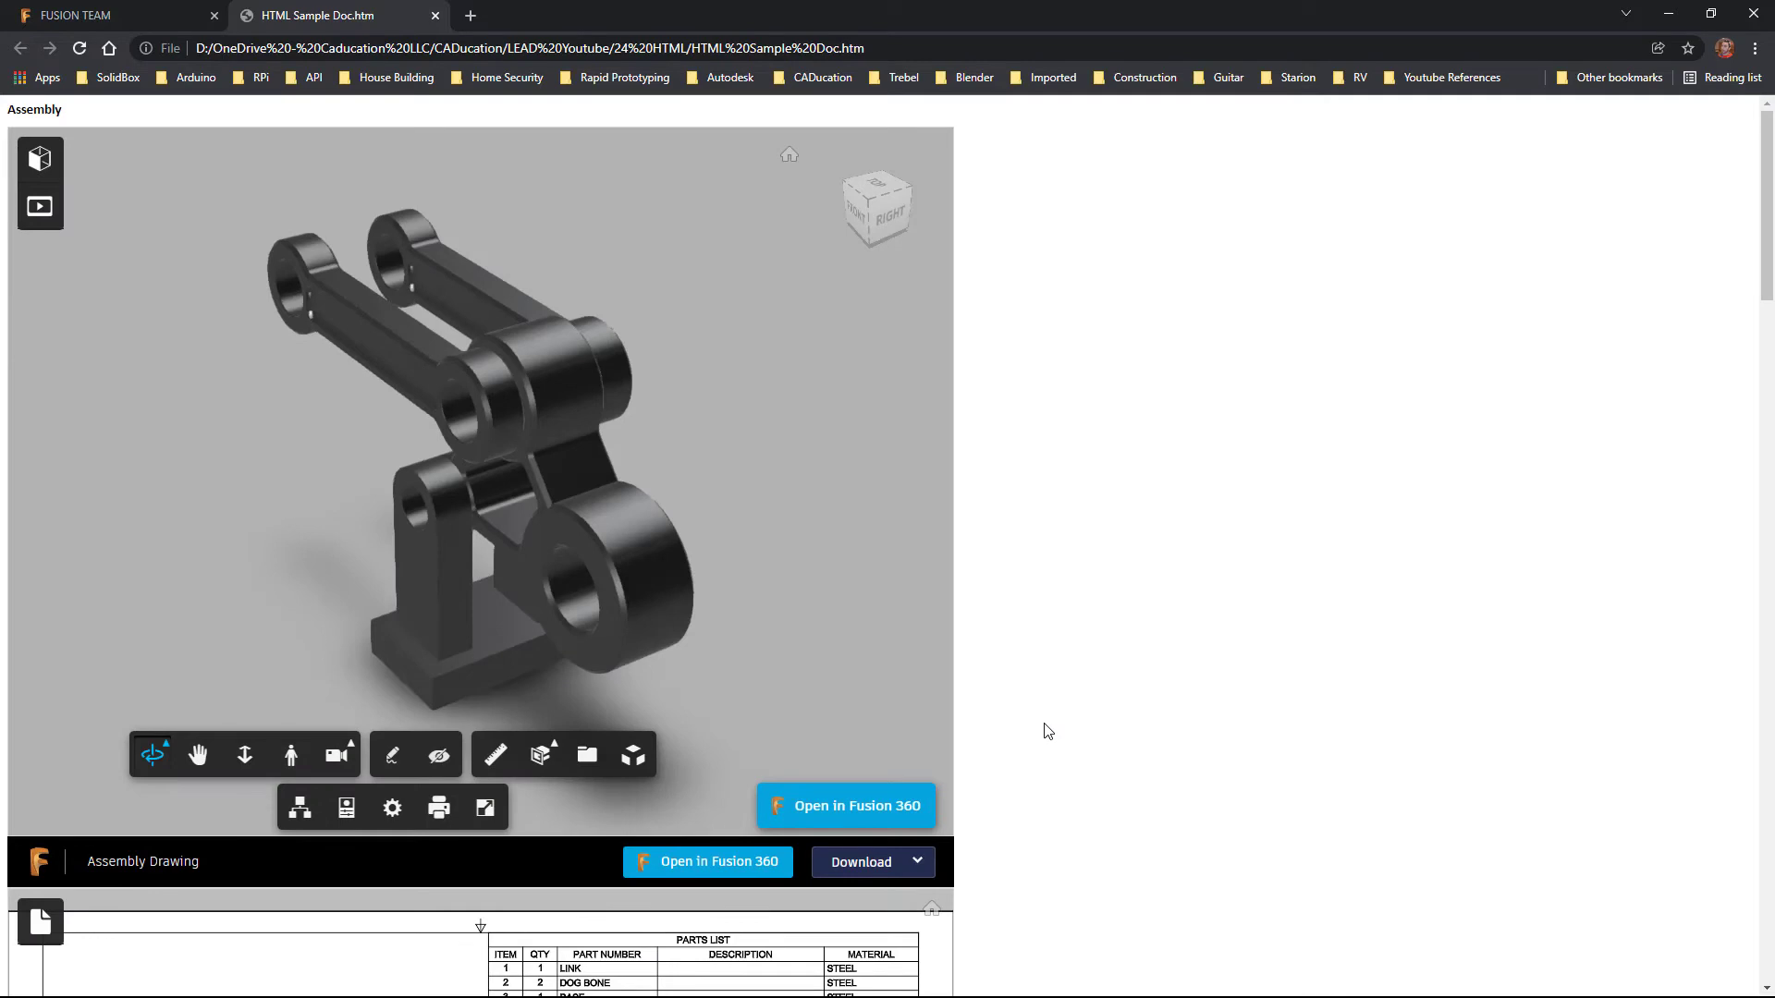
In full screen, rotate the embedded assembly about 90 degrees and settle on its front view.
{"action": "key", "text": "F11"}
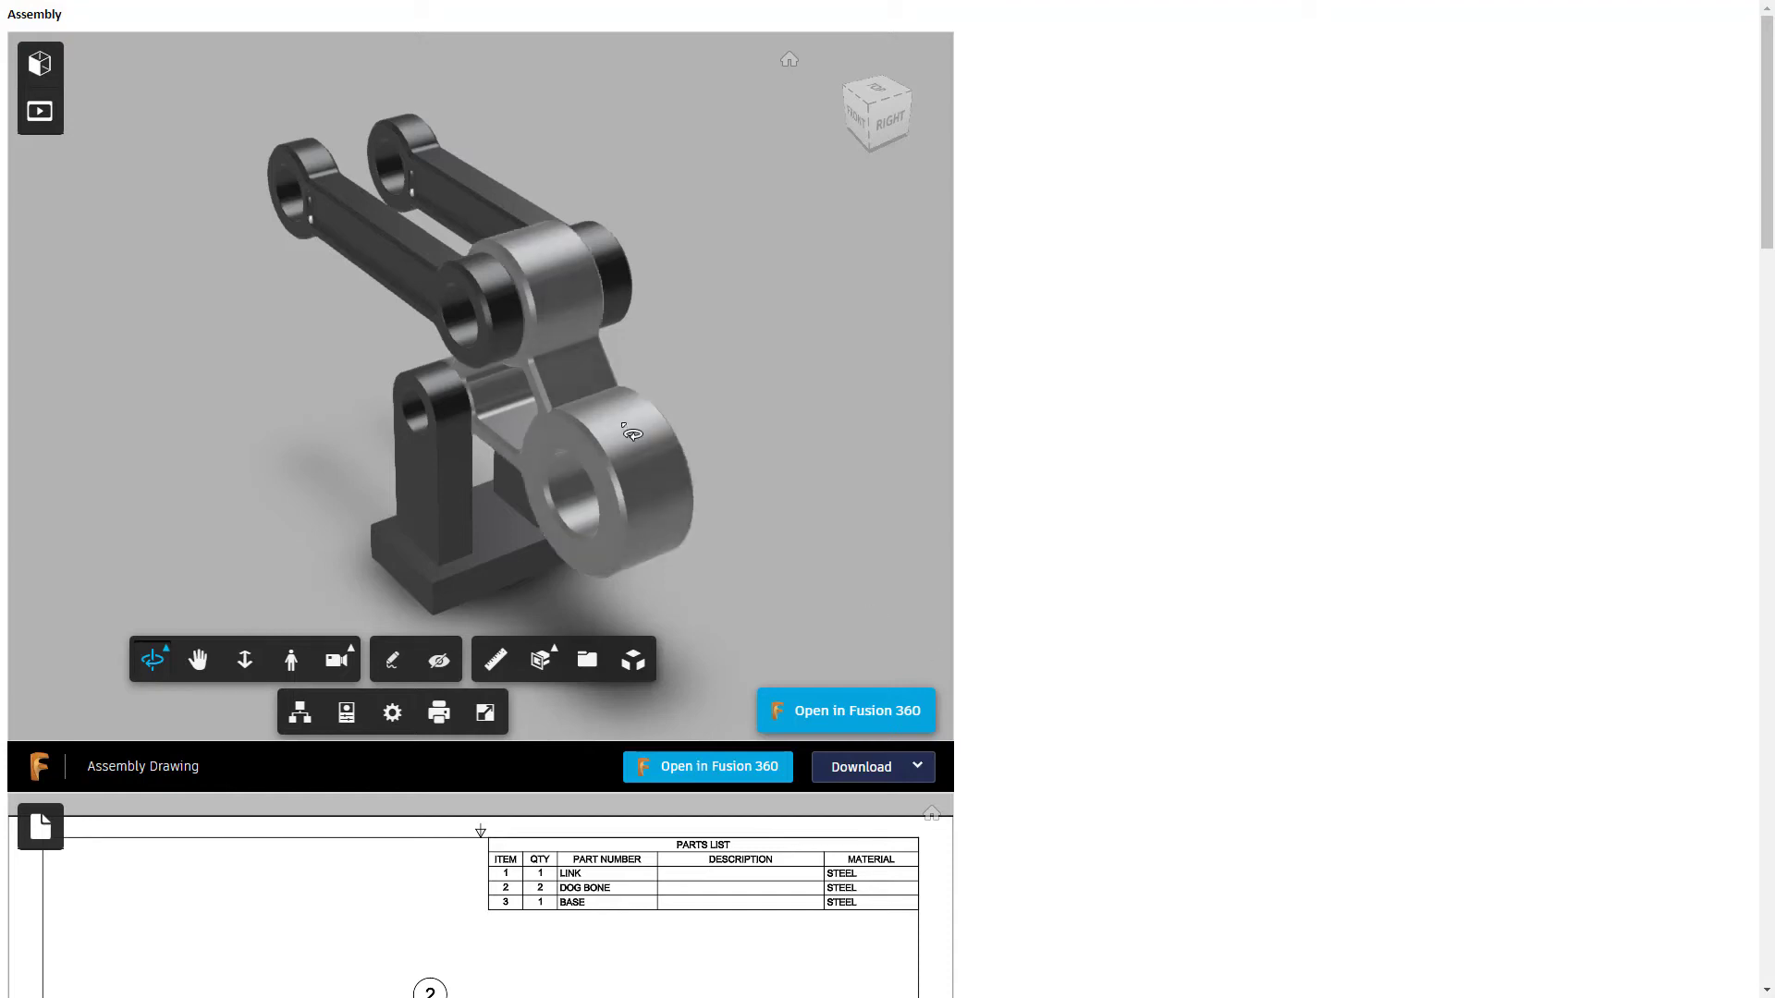
{"action": "mouse_move", "coordinate": [635, 410]}
{"action": "left_mouse_down"}
{"action": "mouse_move", "coordinate": [399, 389]}
{"action": "mouse_move", "coordinate": [638, 398]}
{"action": "left_mouse_up"}
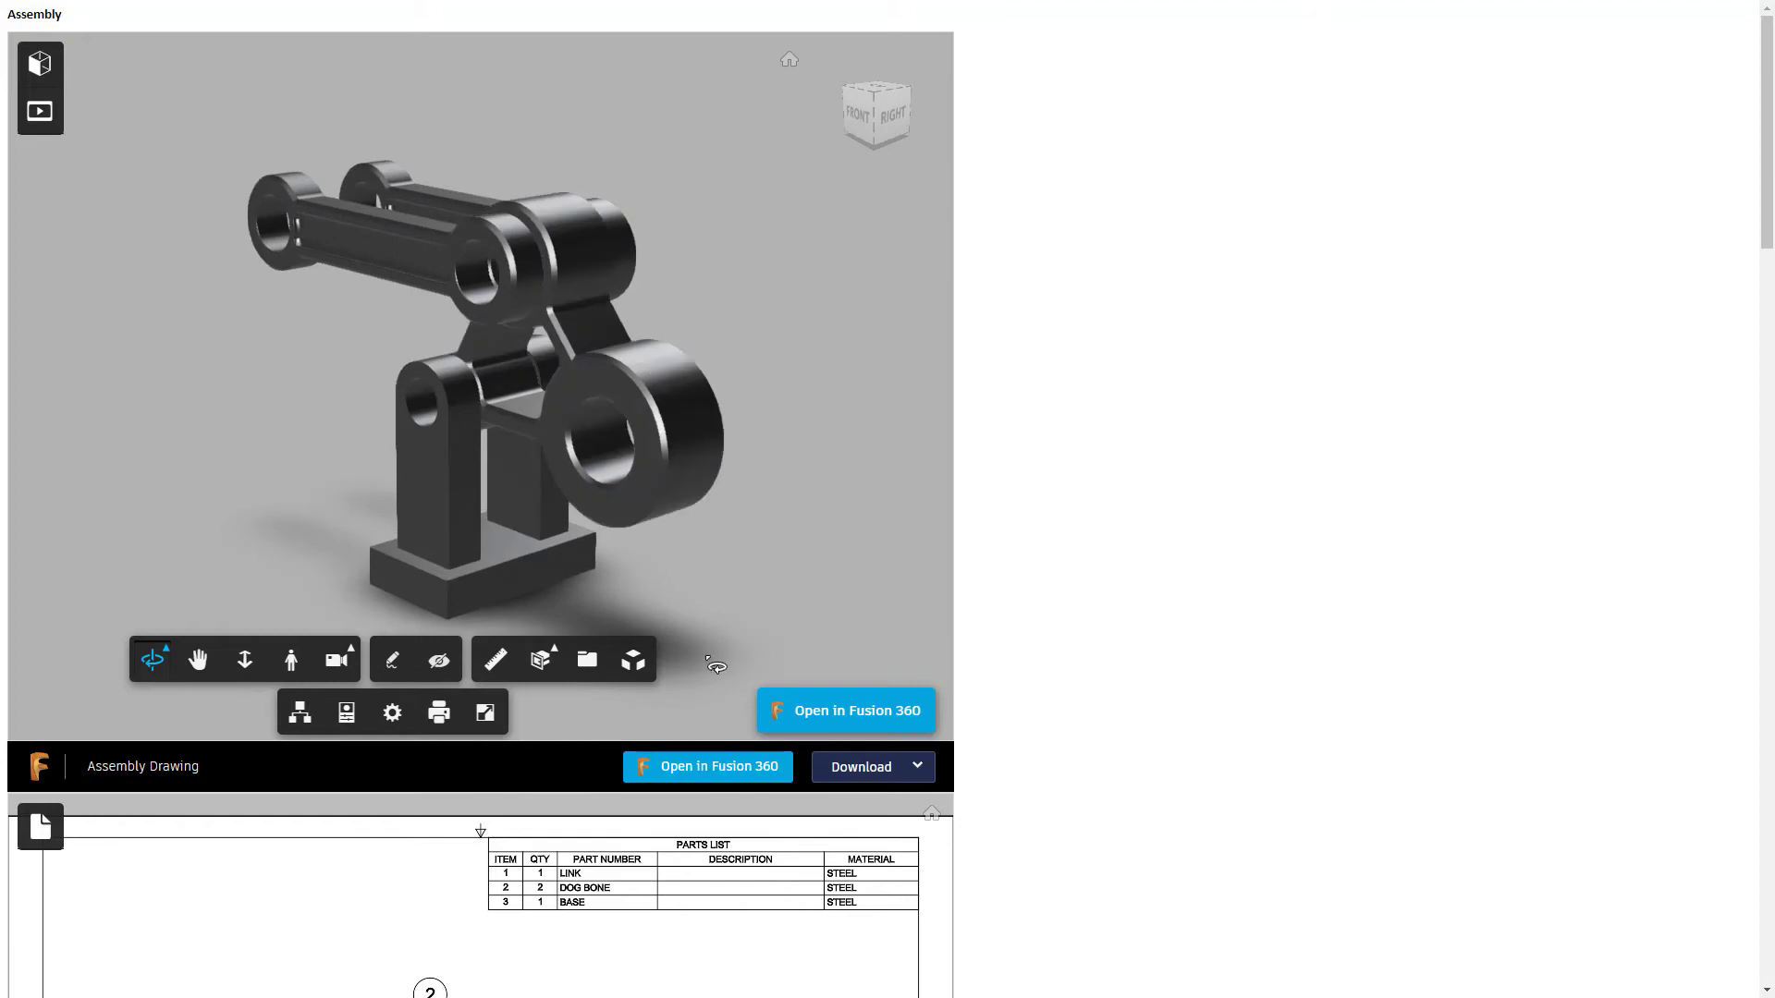
{"action": "scroll", "coordinate": [417, 929], "scroll_direction": "up", "scroll_amount": 2}
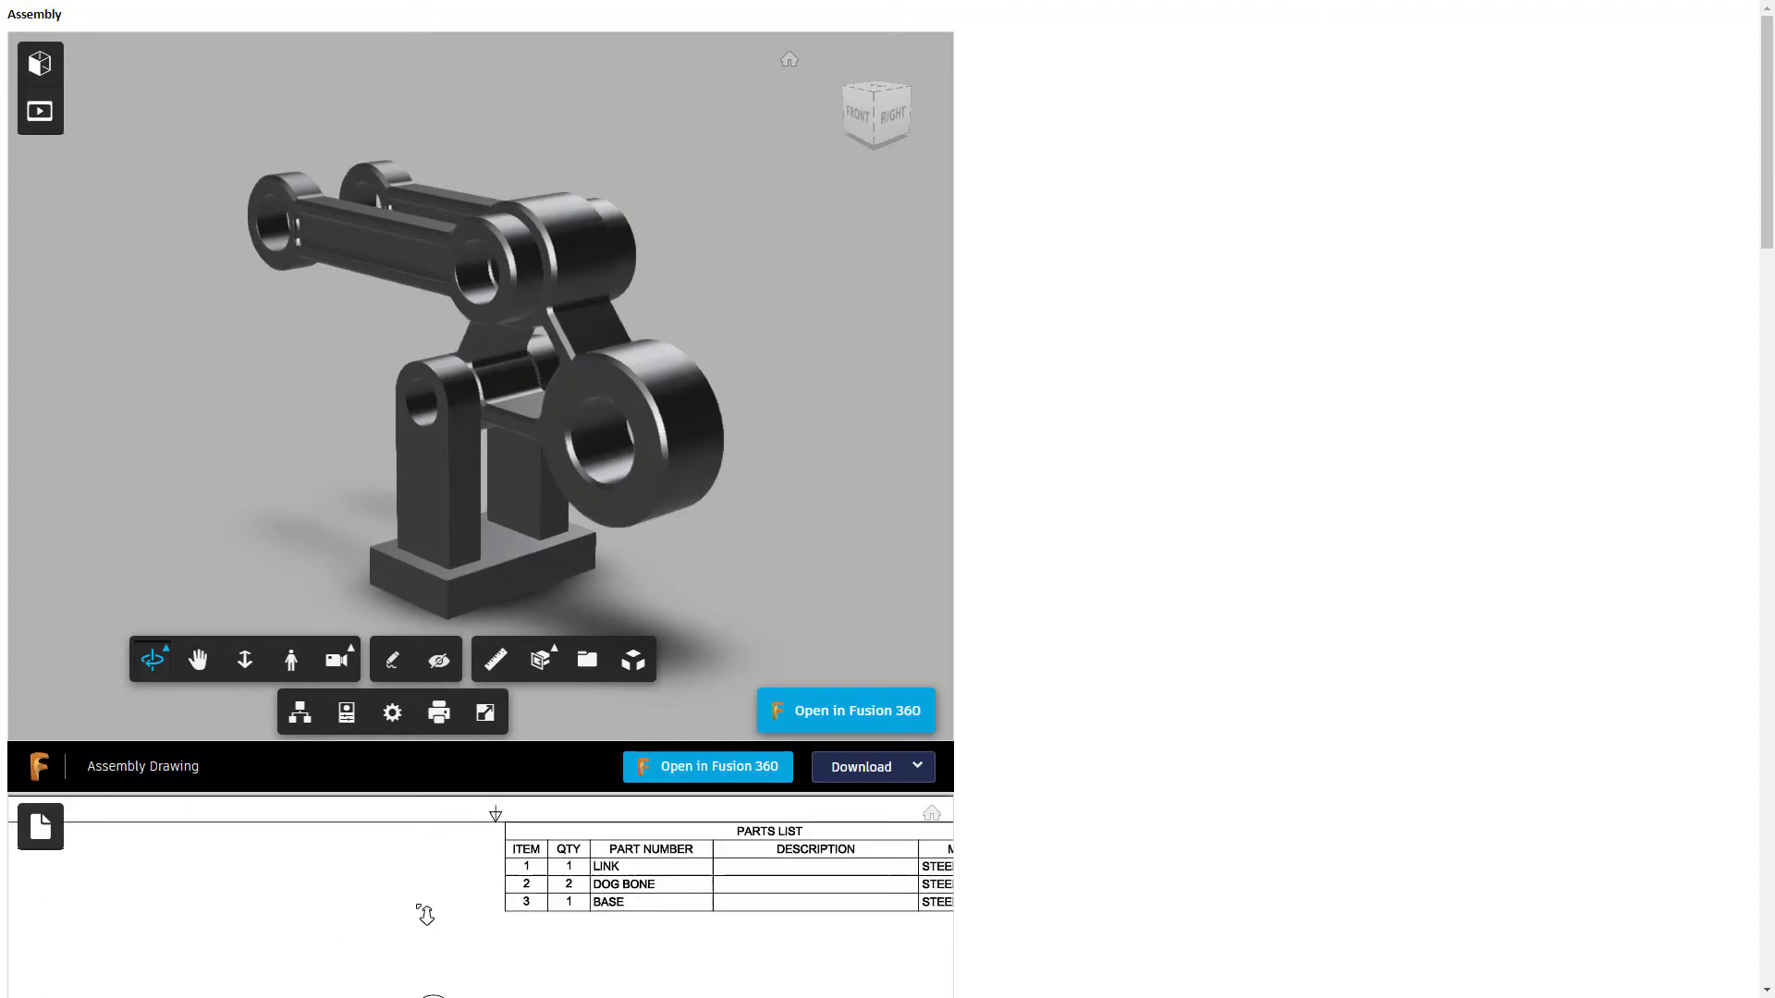
{"action": "scroll", "coordinate": [418, 929], "scroll_direction": "down", "scroll_amount": 3}
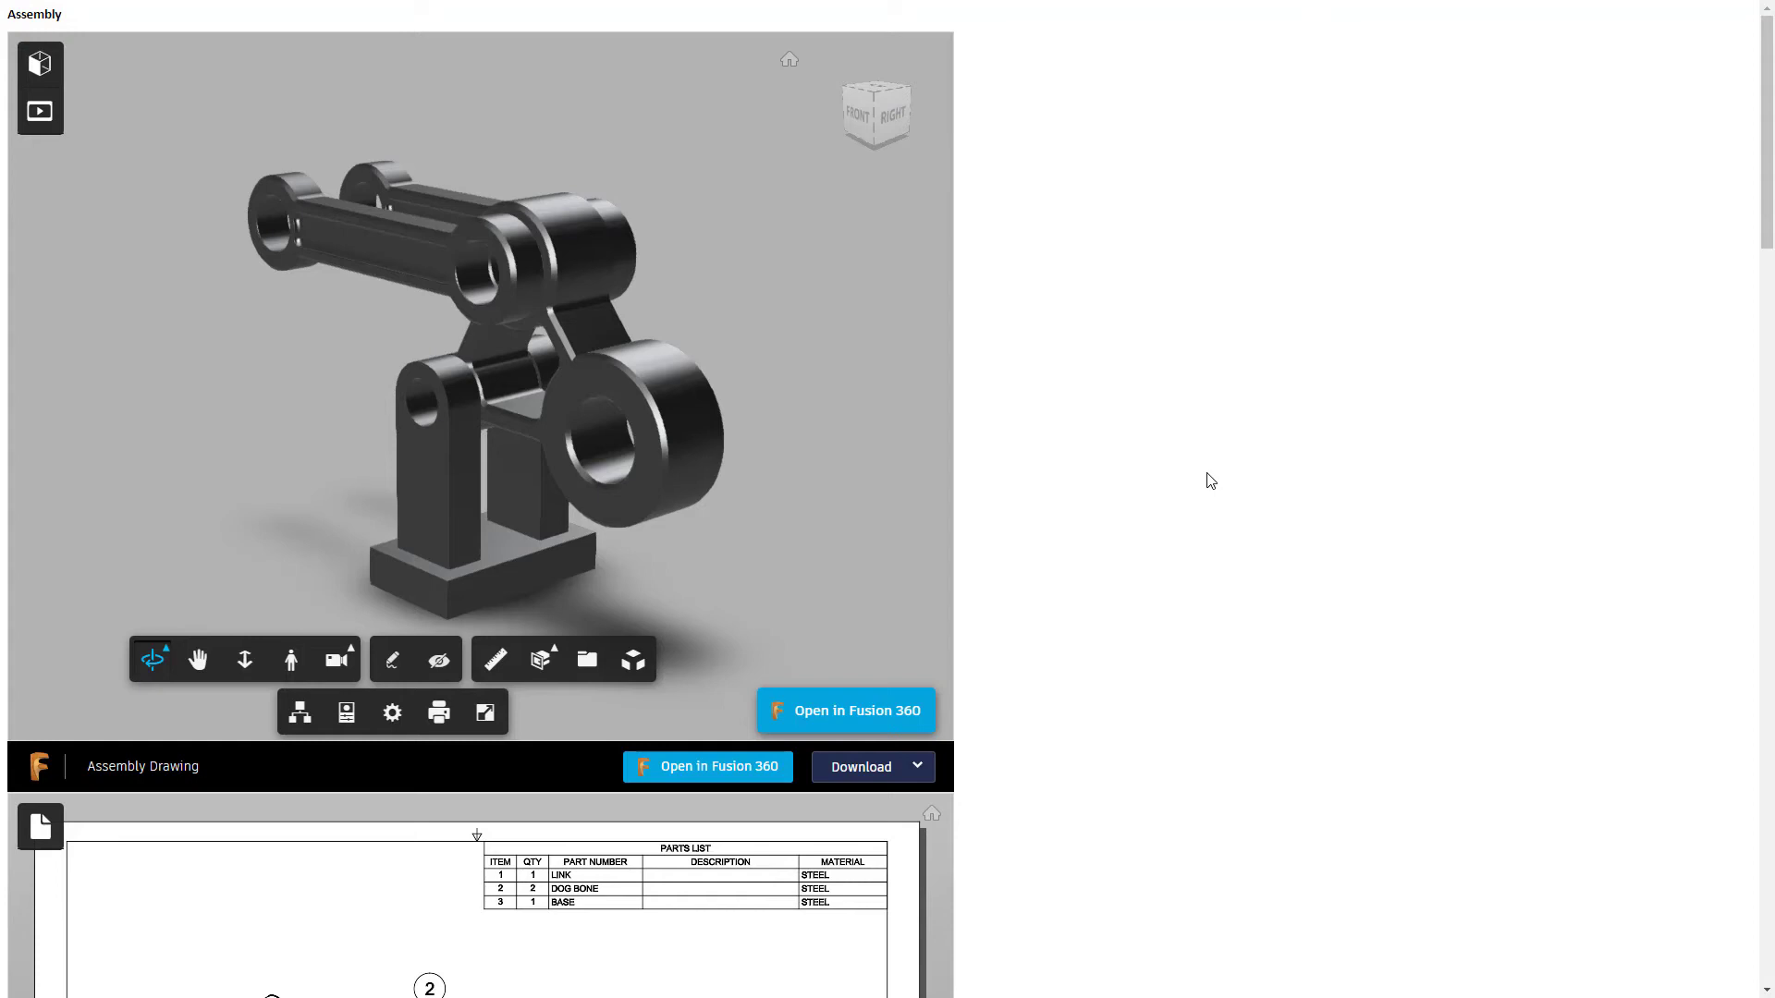
{"action": "left_click_drag", "start_coordinate": [882, 474], "coordinate": [673, 431]}
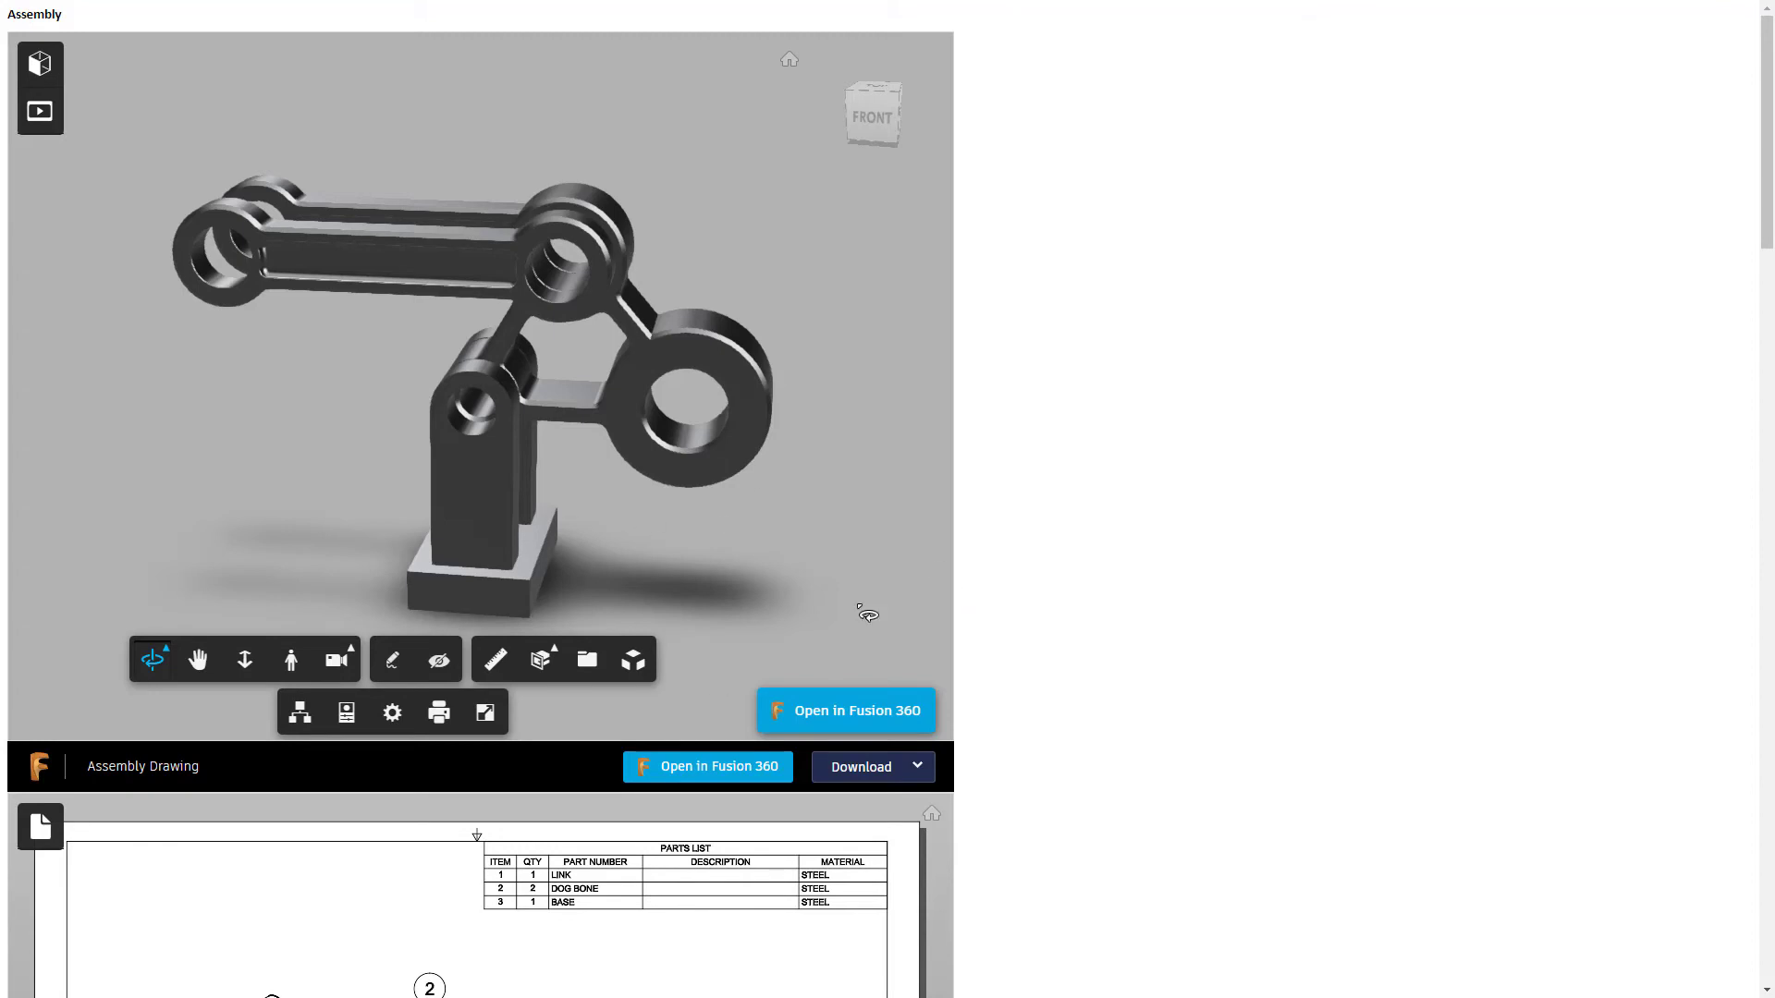
Scroll through the drawing and part viewers, then leave full-screen mode.
{"action": "scroll", "coordinate": [1017, 554], "scroll_direction": "down", "scroll_amount": 5}
{"action": "scroll", "coordinate": [1109, 614], "scroll_direction": "down", "scroll_amount": 6}
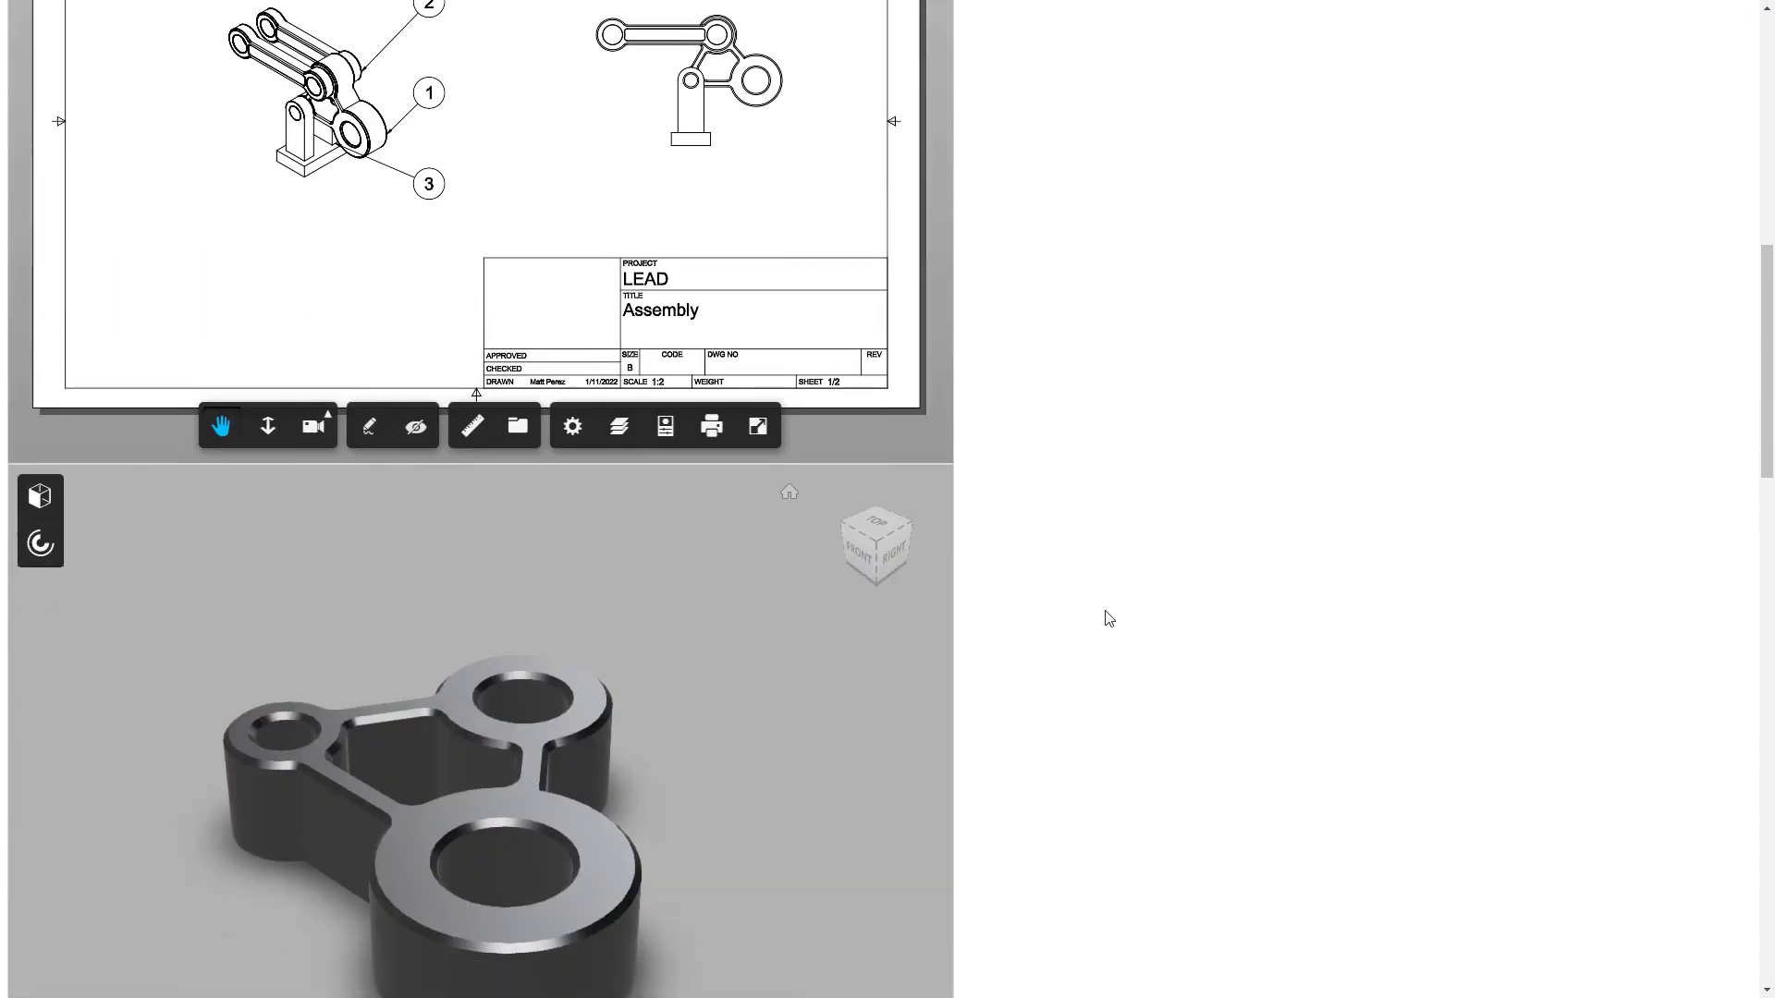
{"action": "scroll", "coordinate": [1040, 592], "scroll_direction": "down", "scroll_amount": 12}
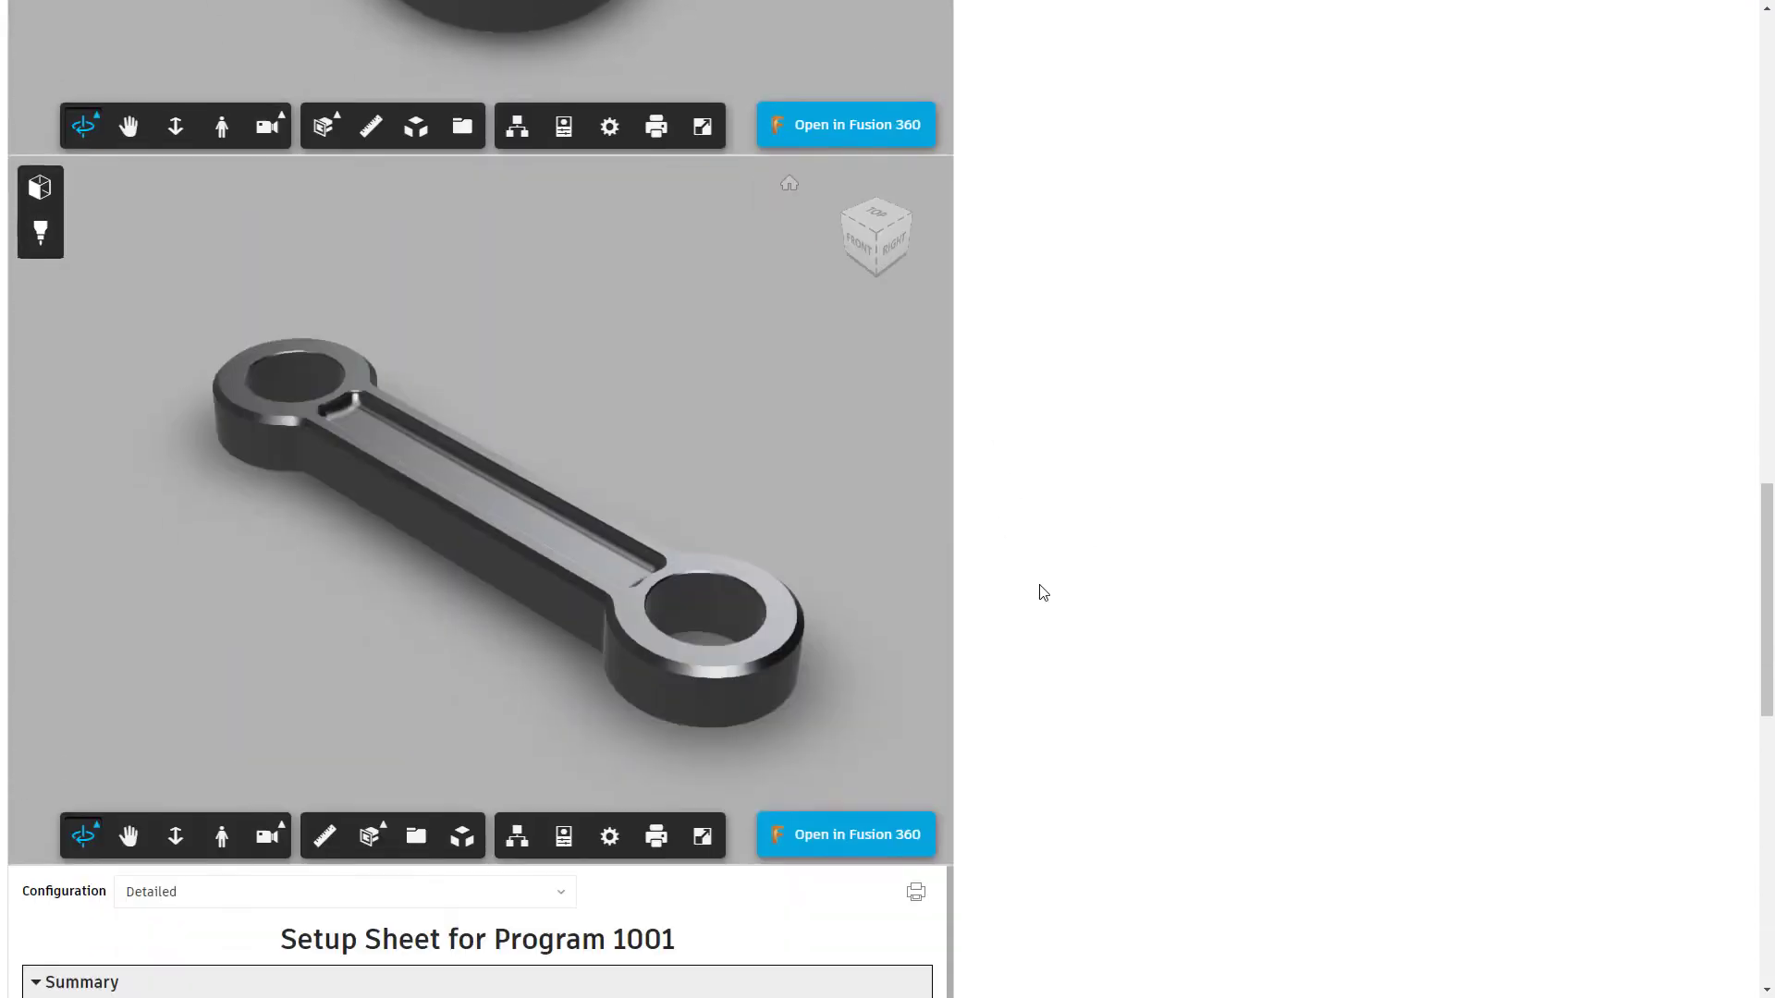
{"action": "scroll", "coordinate": [1044, 593], "scroll_direction": "down", "scroll_amount": 10}
{"action": "scroll", "coordinate": [1043, 583], "scroll_direction": "up", "scroll_amount": 13}
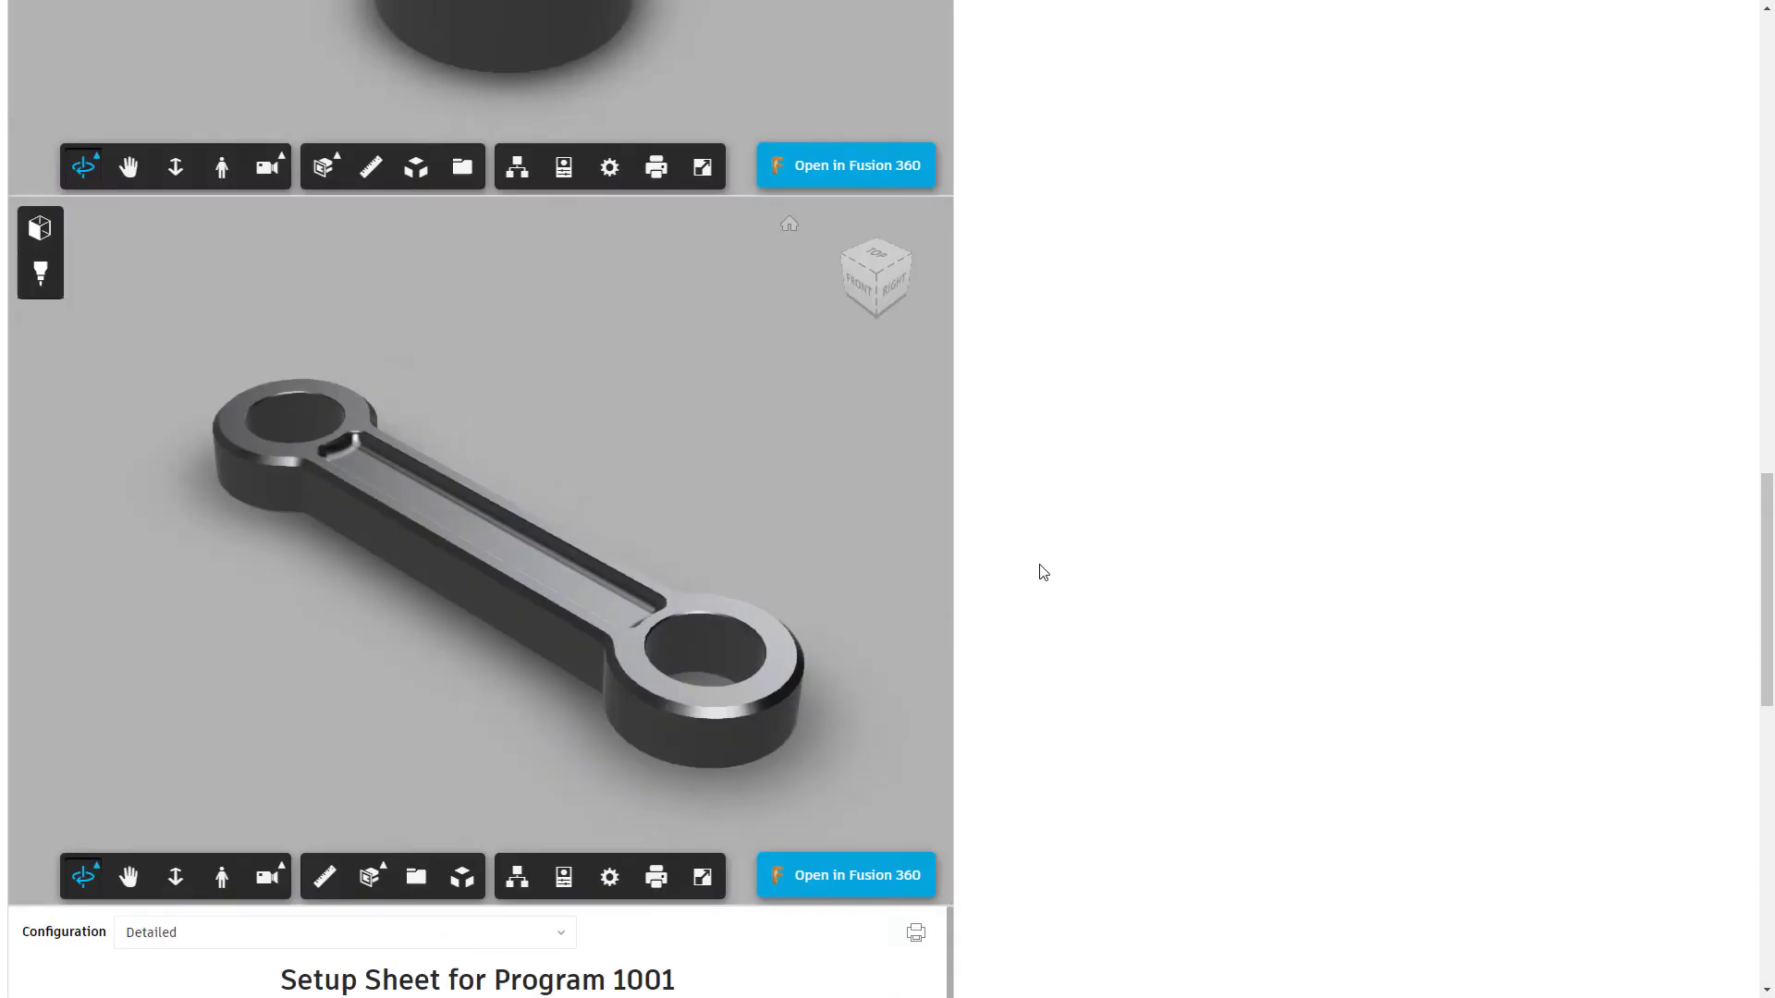
{"action": "scroll", "coordinate": [1043, 572], "scroll_direction": "up", "scroll_amount": 14}
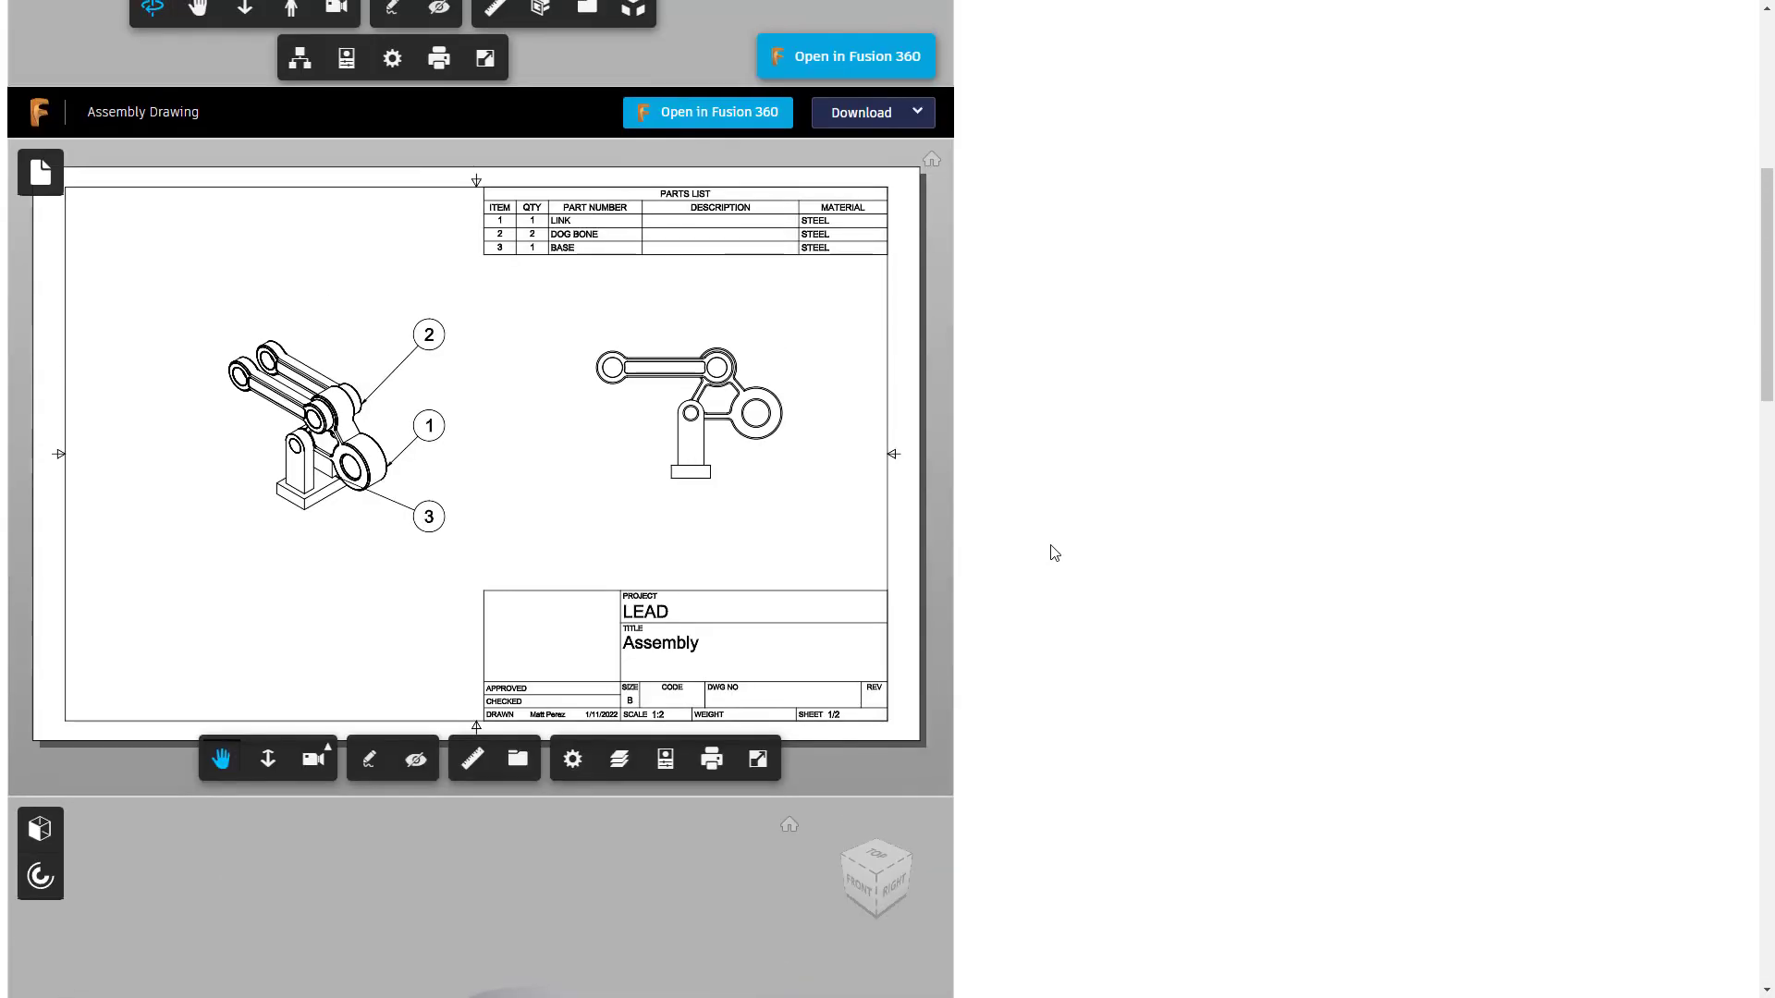
{"action": "key", "text": "F11"}
Close the HTML Sample Doc page and Chrome, then return the Assembly v5 linkage to its home view.
{"action": "left_click", "coordinate": [435, 15]}
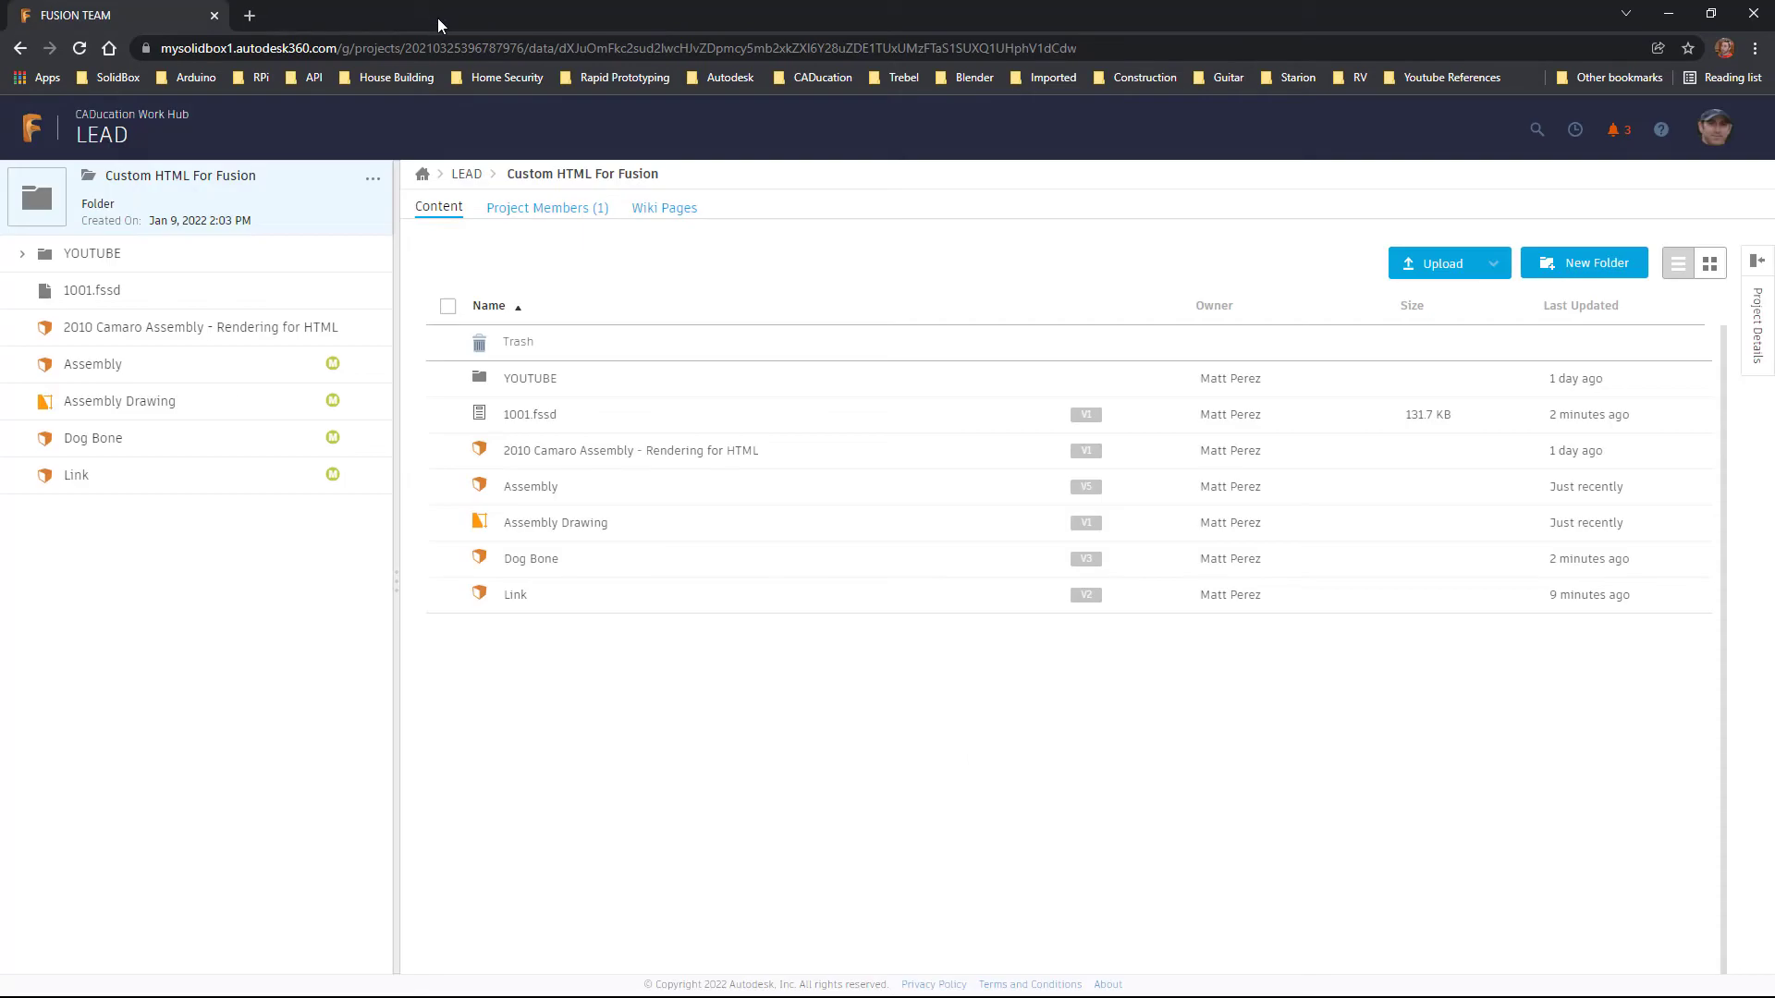
{"action": "left_click", "coordinate": [1754, 13]}
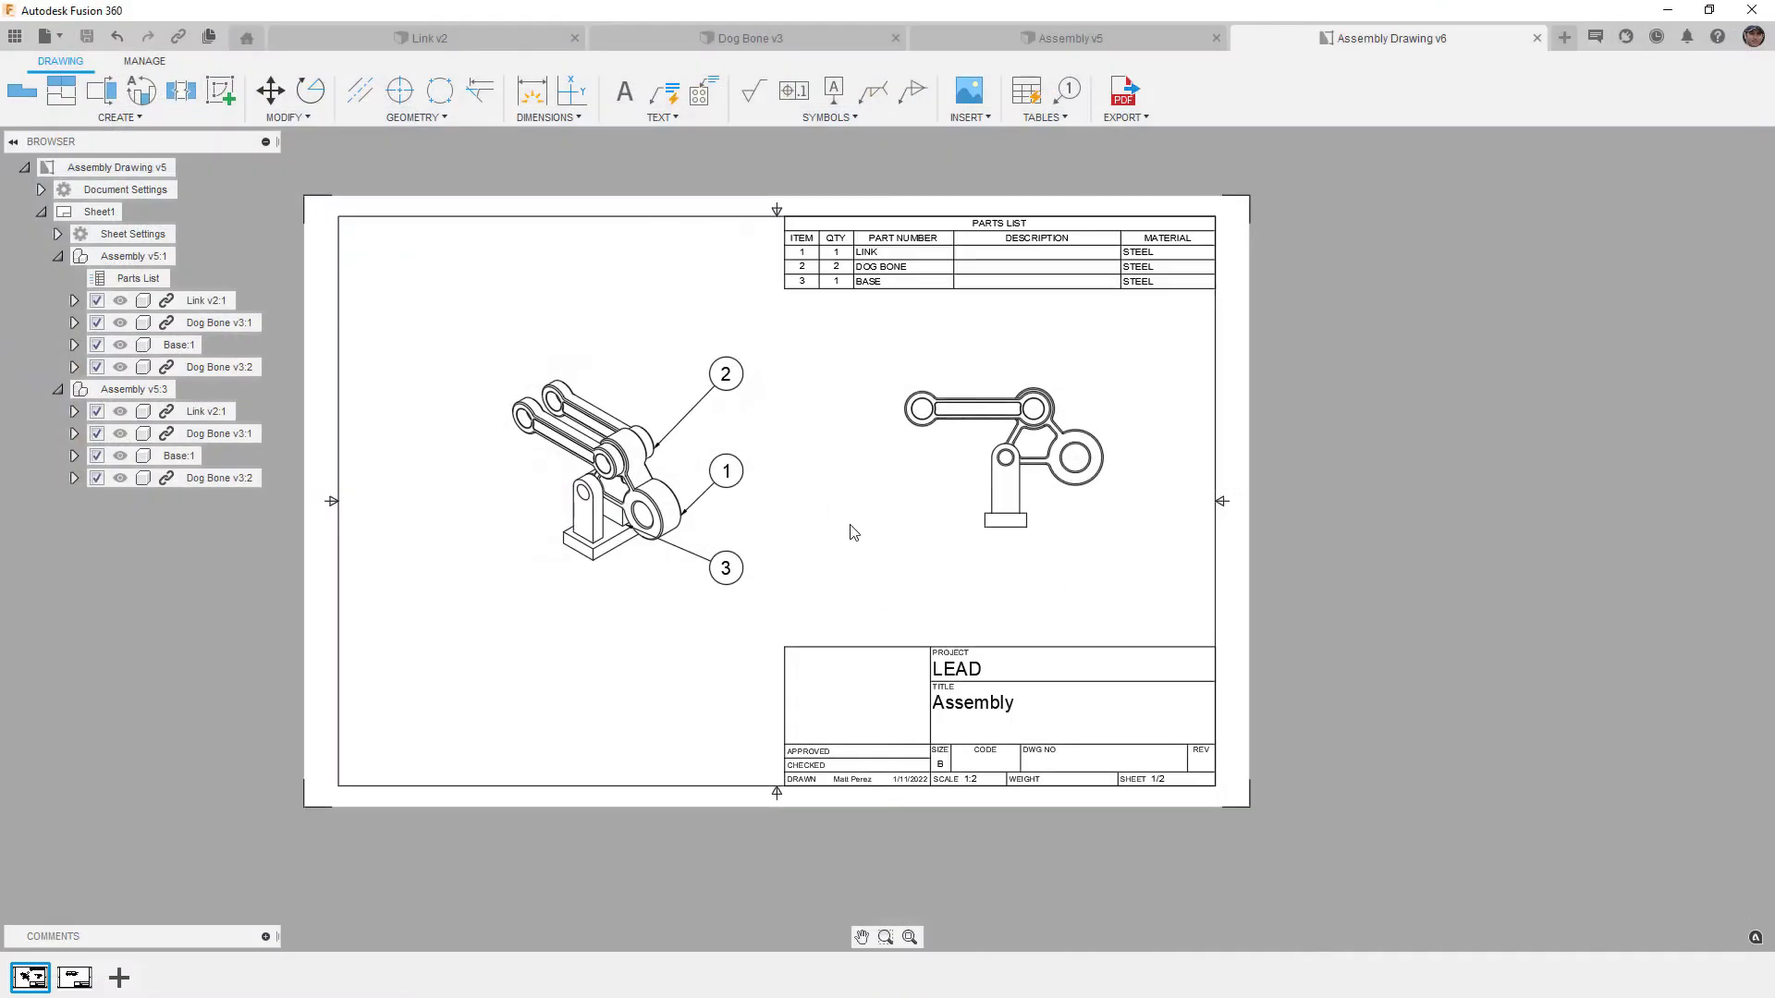
{"action": "left_click", "coordinate": [1008, 37]}
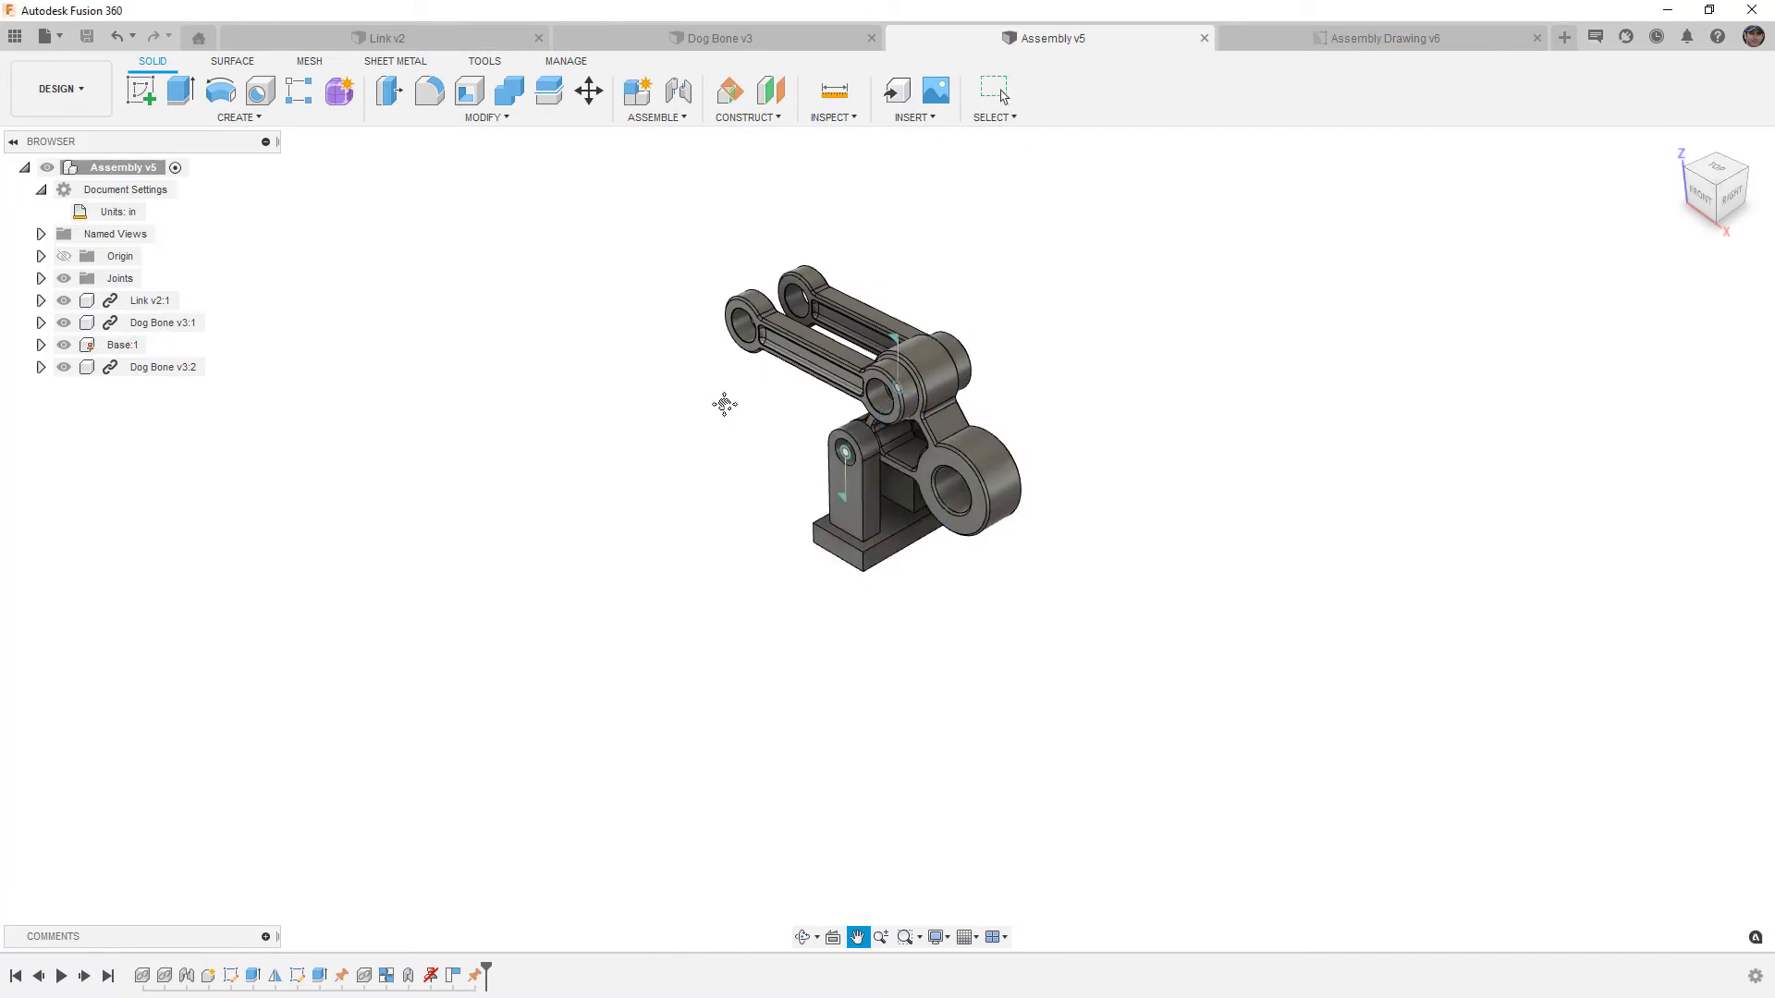
{"action": "middle_click_drag", "start_coordinate": [659, 414], "coordinate": [773, 511]}
{"action": "left_click", "coordinate": [1674, 144]}
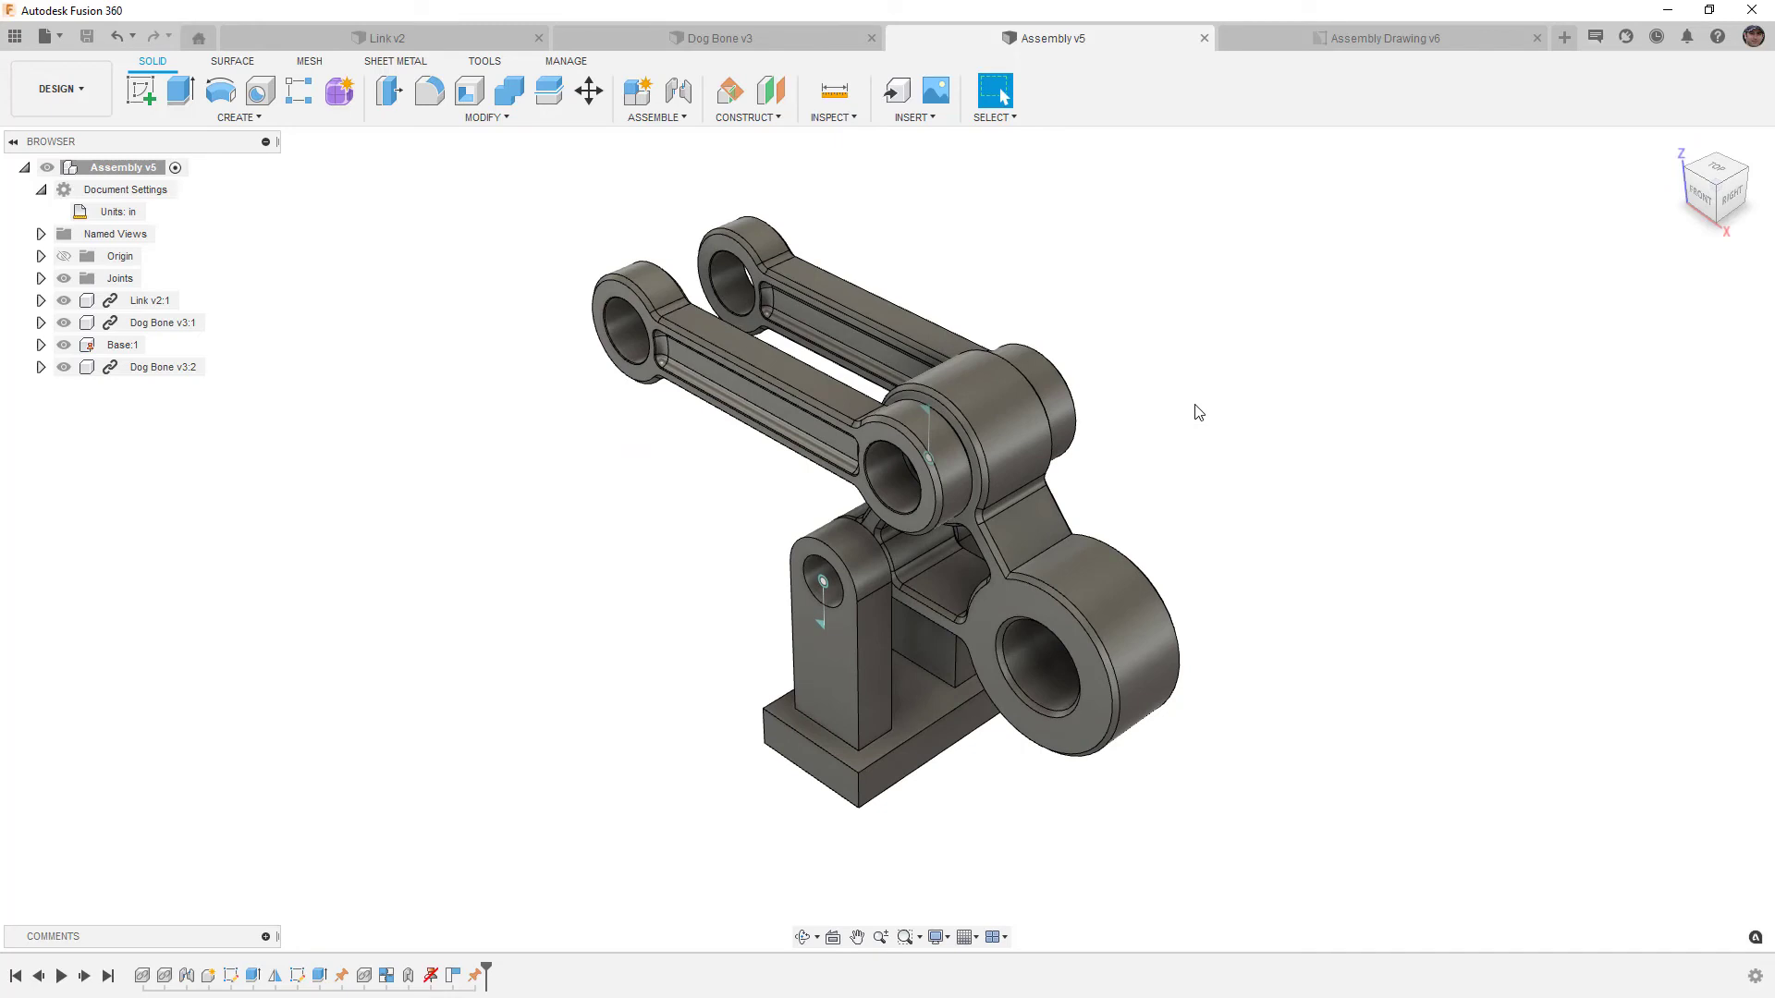